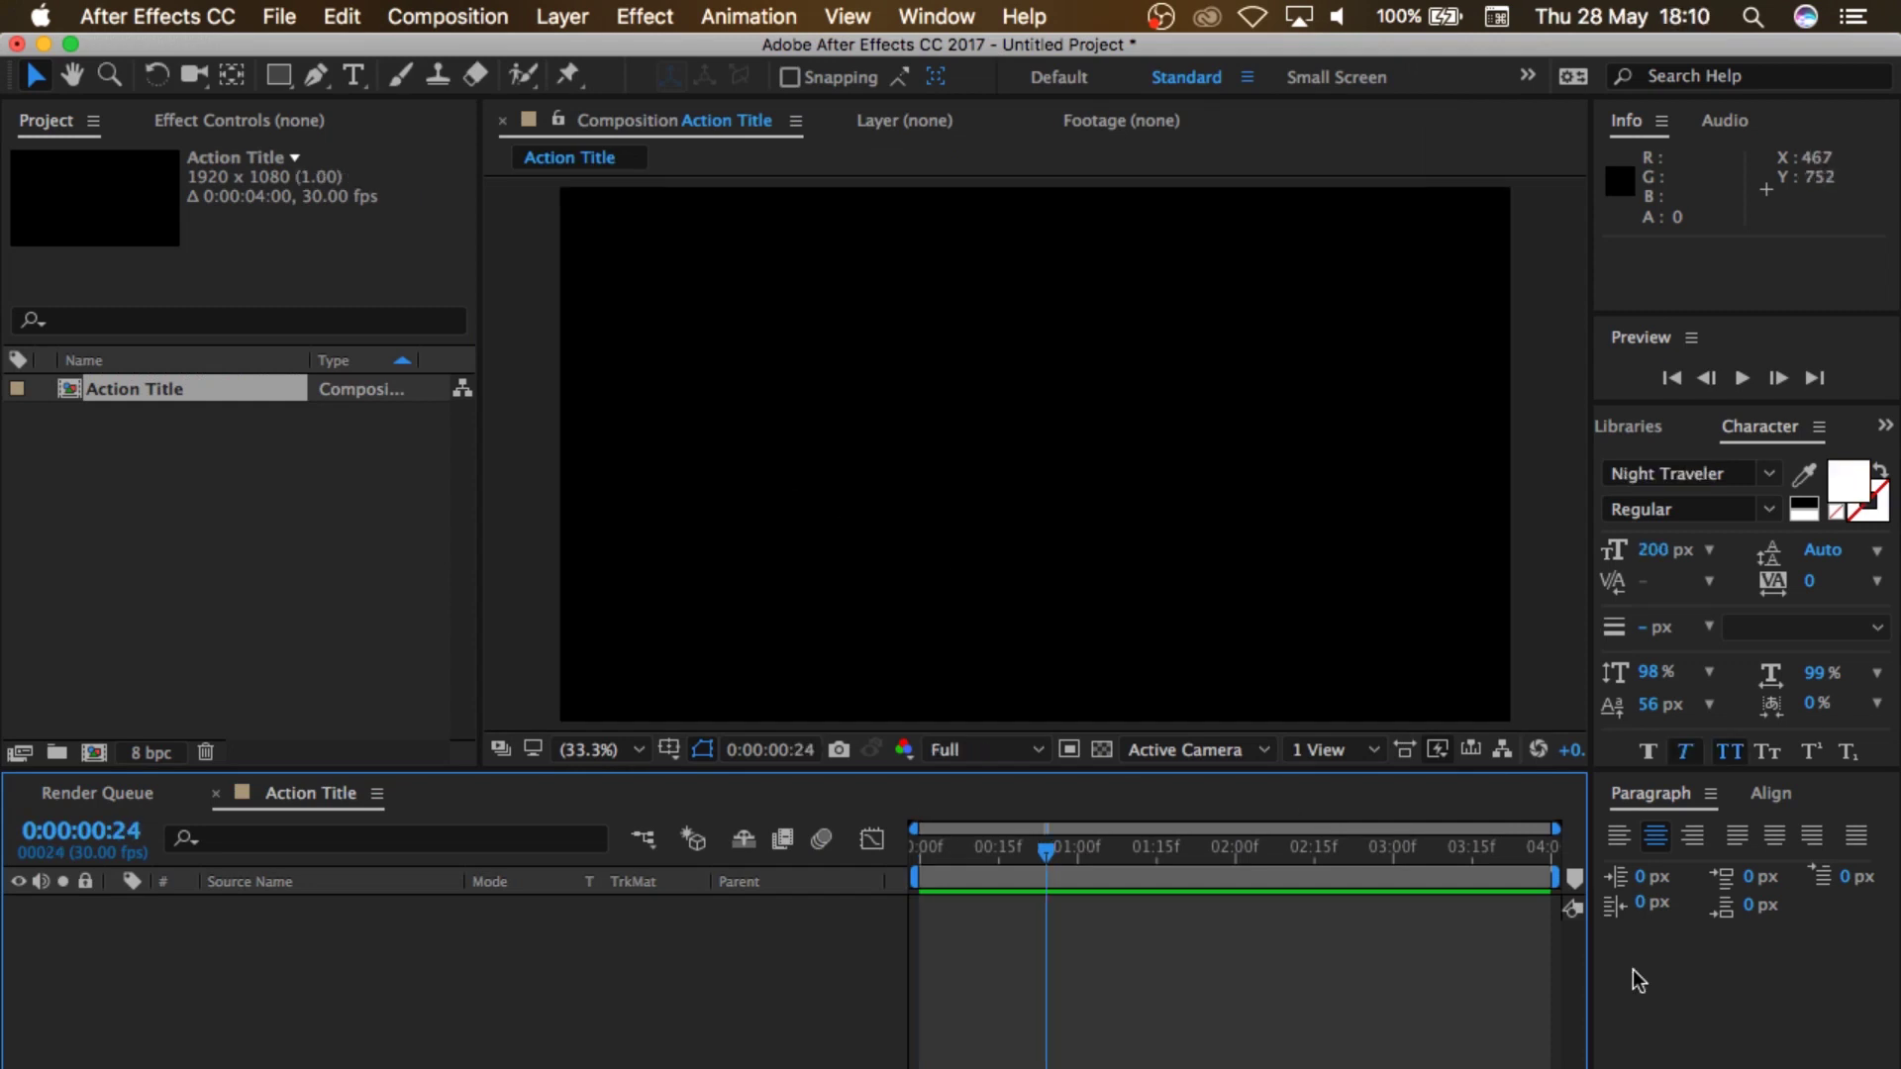
Step: Add a text layer reading "SPOrt" in the upper-left area of the composition
left_click(353, 76)
left_click(785, 394)
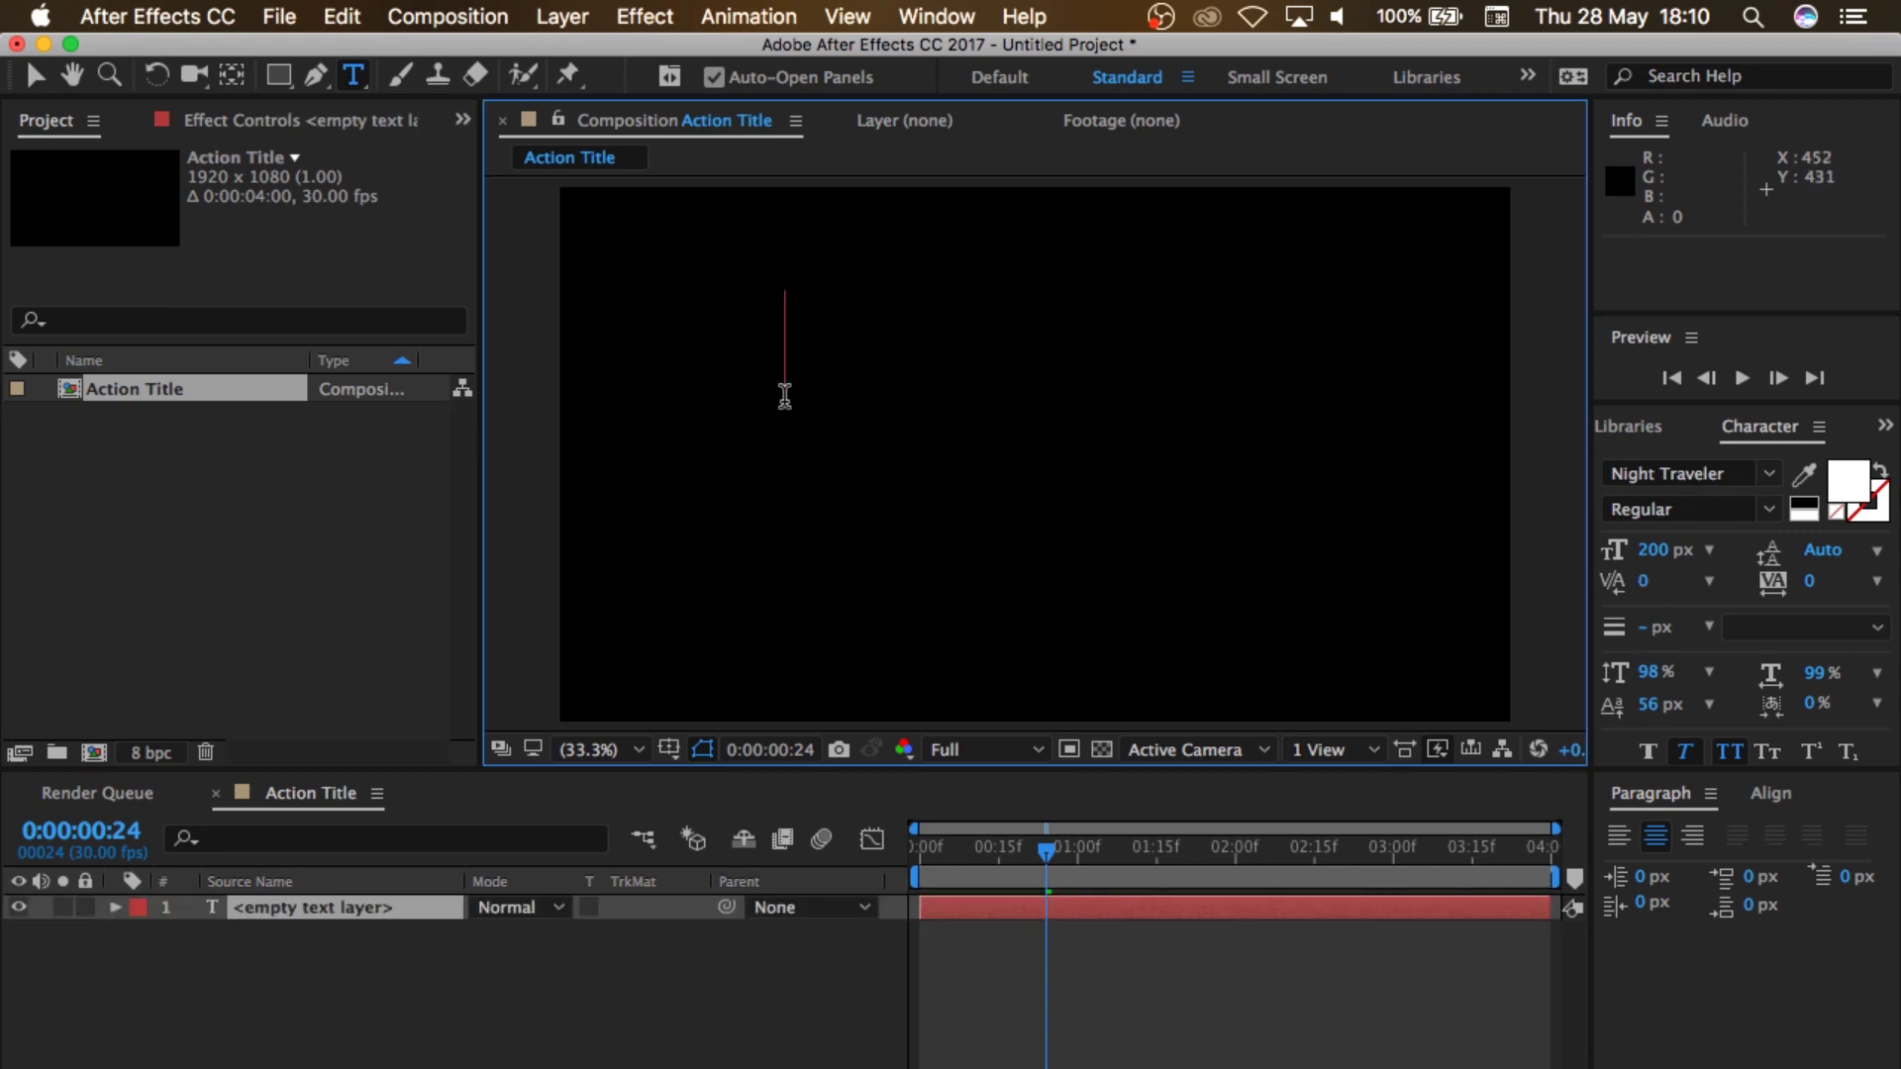
type("SPOrt")
left_click(33, 81)
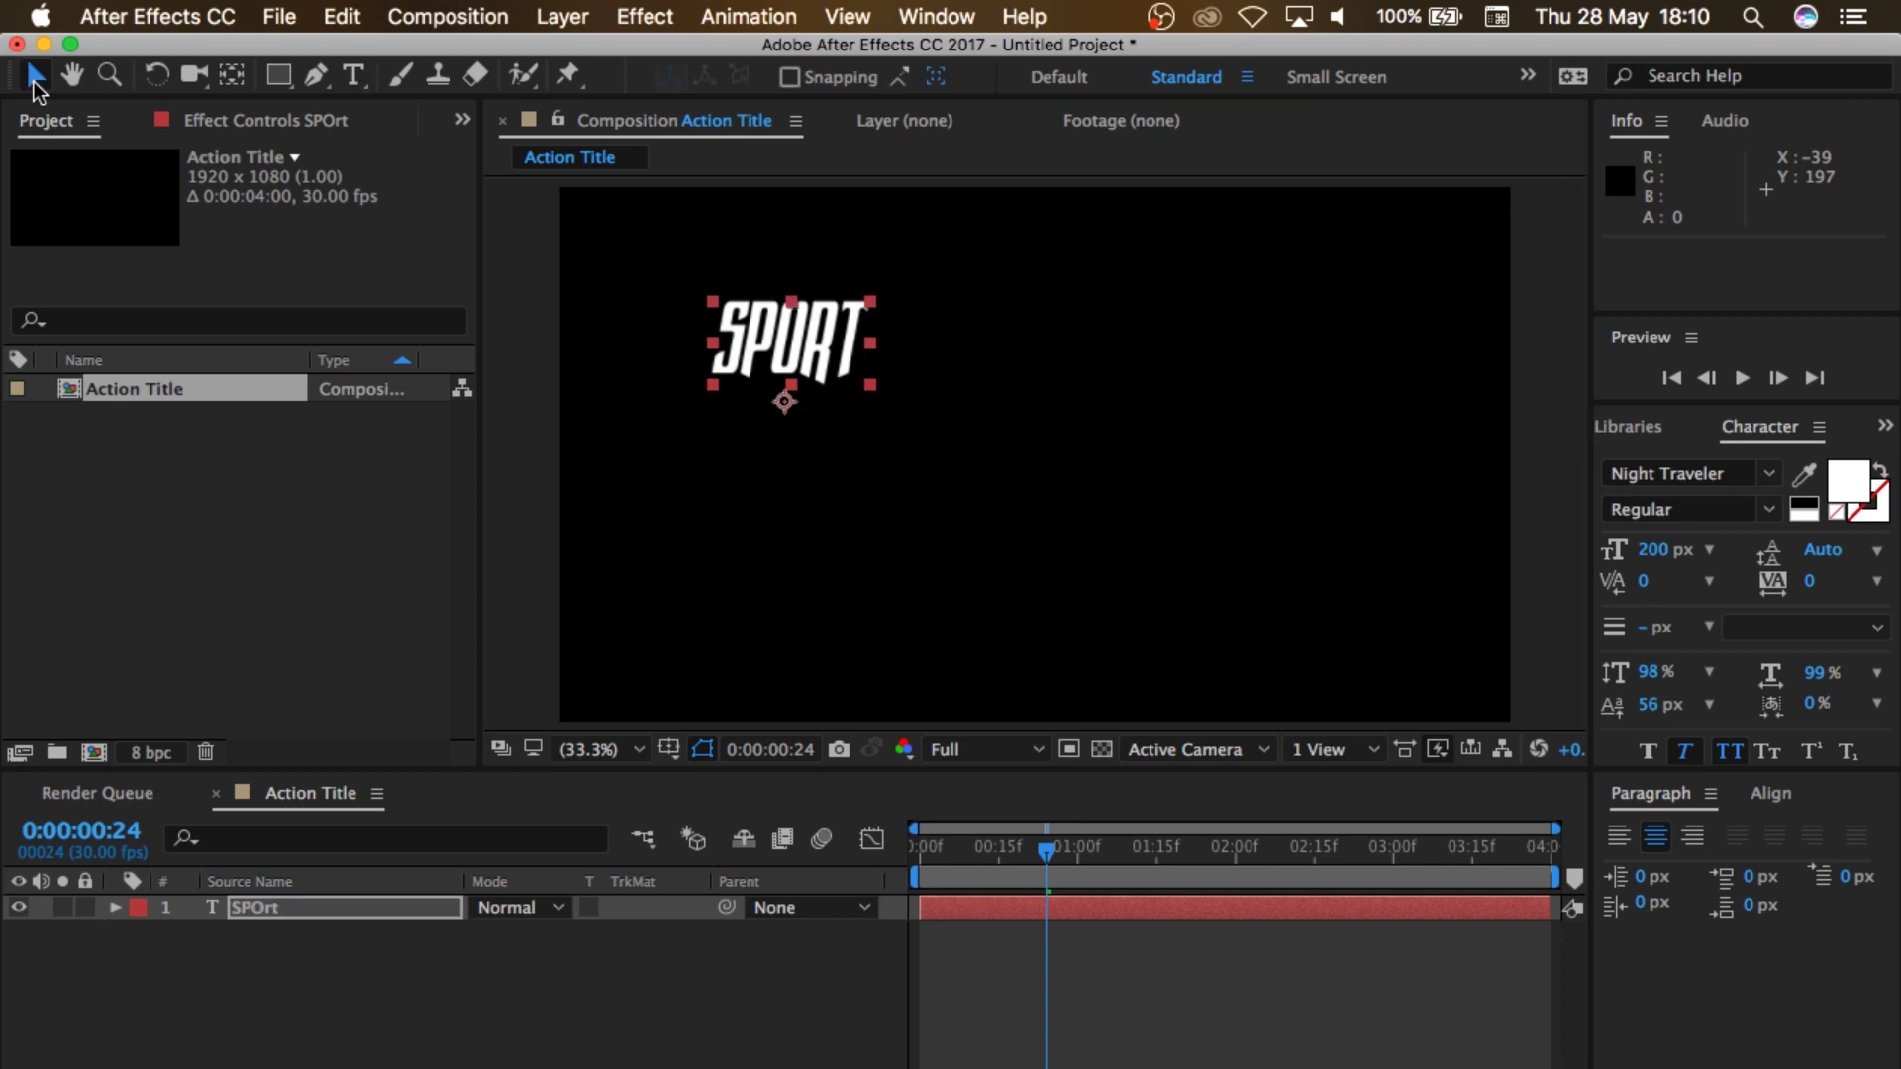
Step: Set the SPOrt text size to 350 px and move it close to the frame's centre
left_click(1661, 551)
type("350")
key("Return")
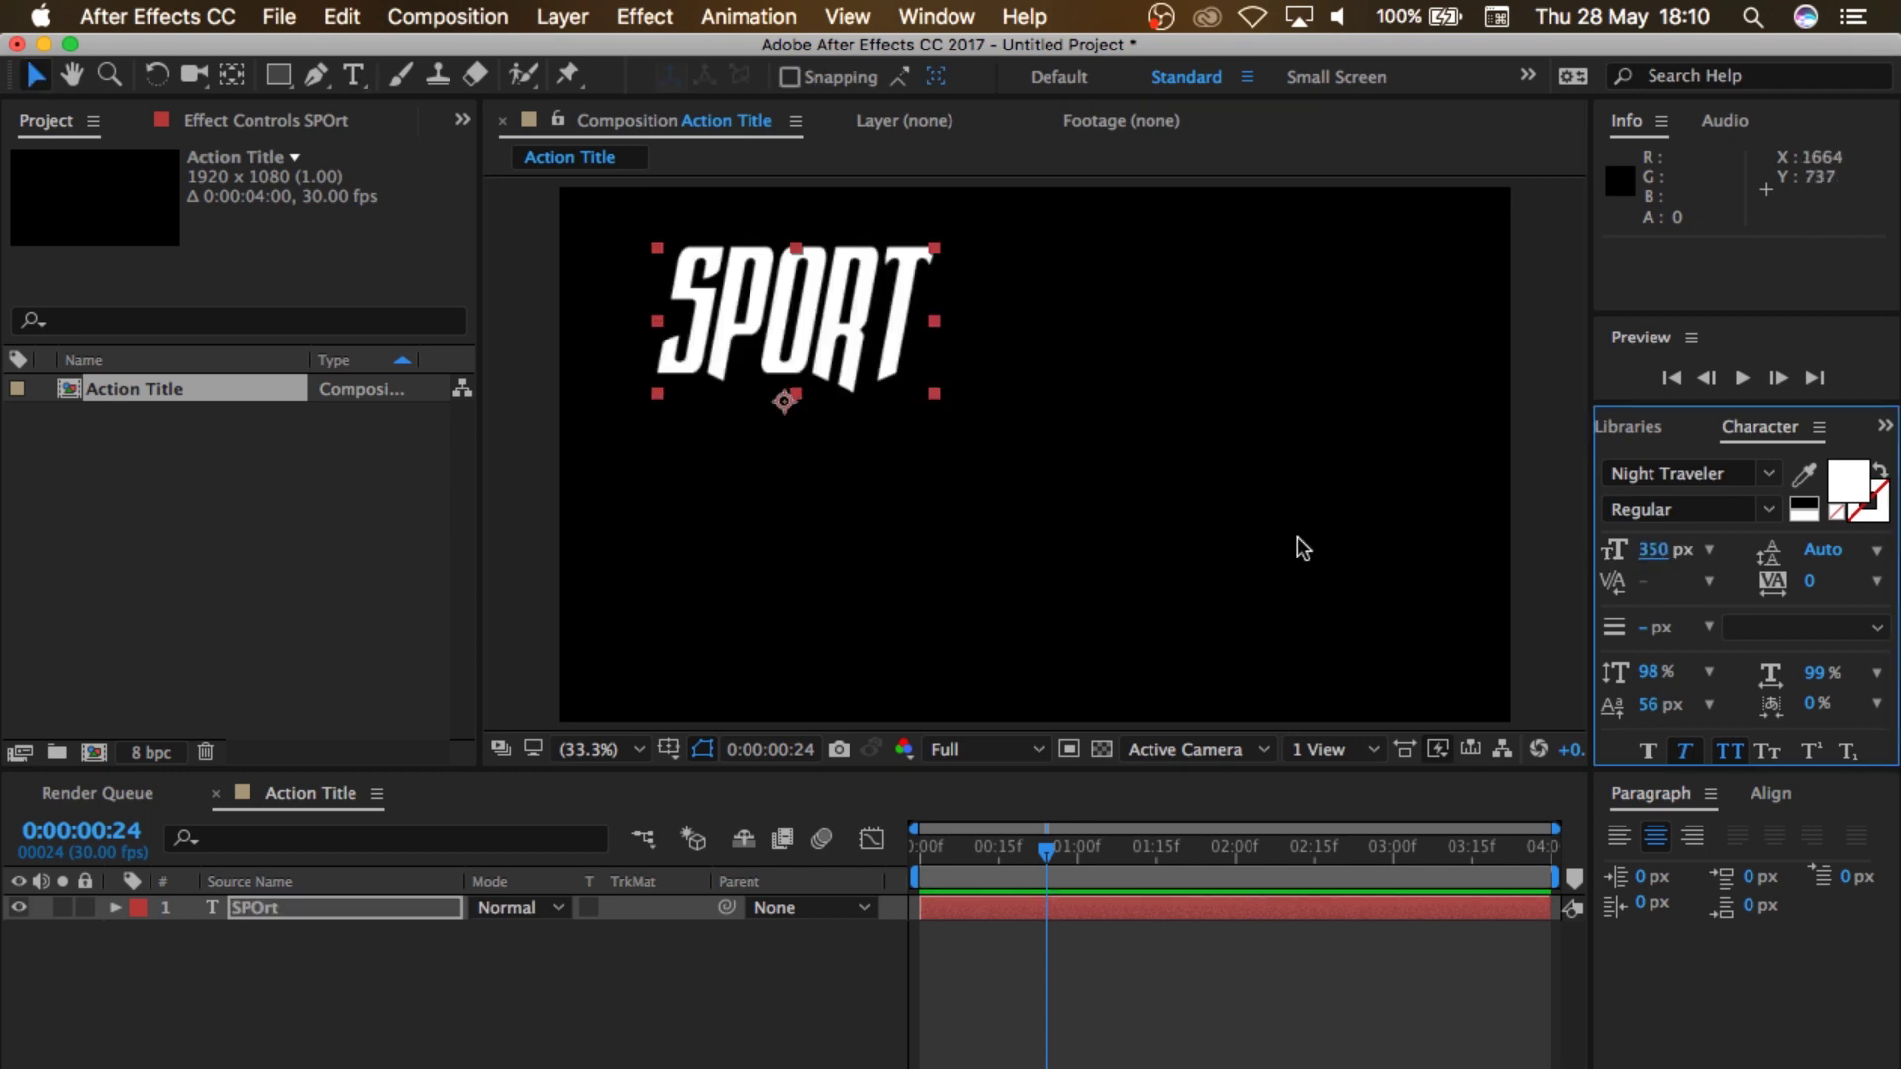
left_click_drag(848, 342, 1017, 440)
Step: Duplicate the SPOrt text layer and place the copy below and to the right, at about 1164, 849
left_click(368, 905)
key("super+c")
key("super+v")
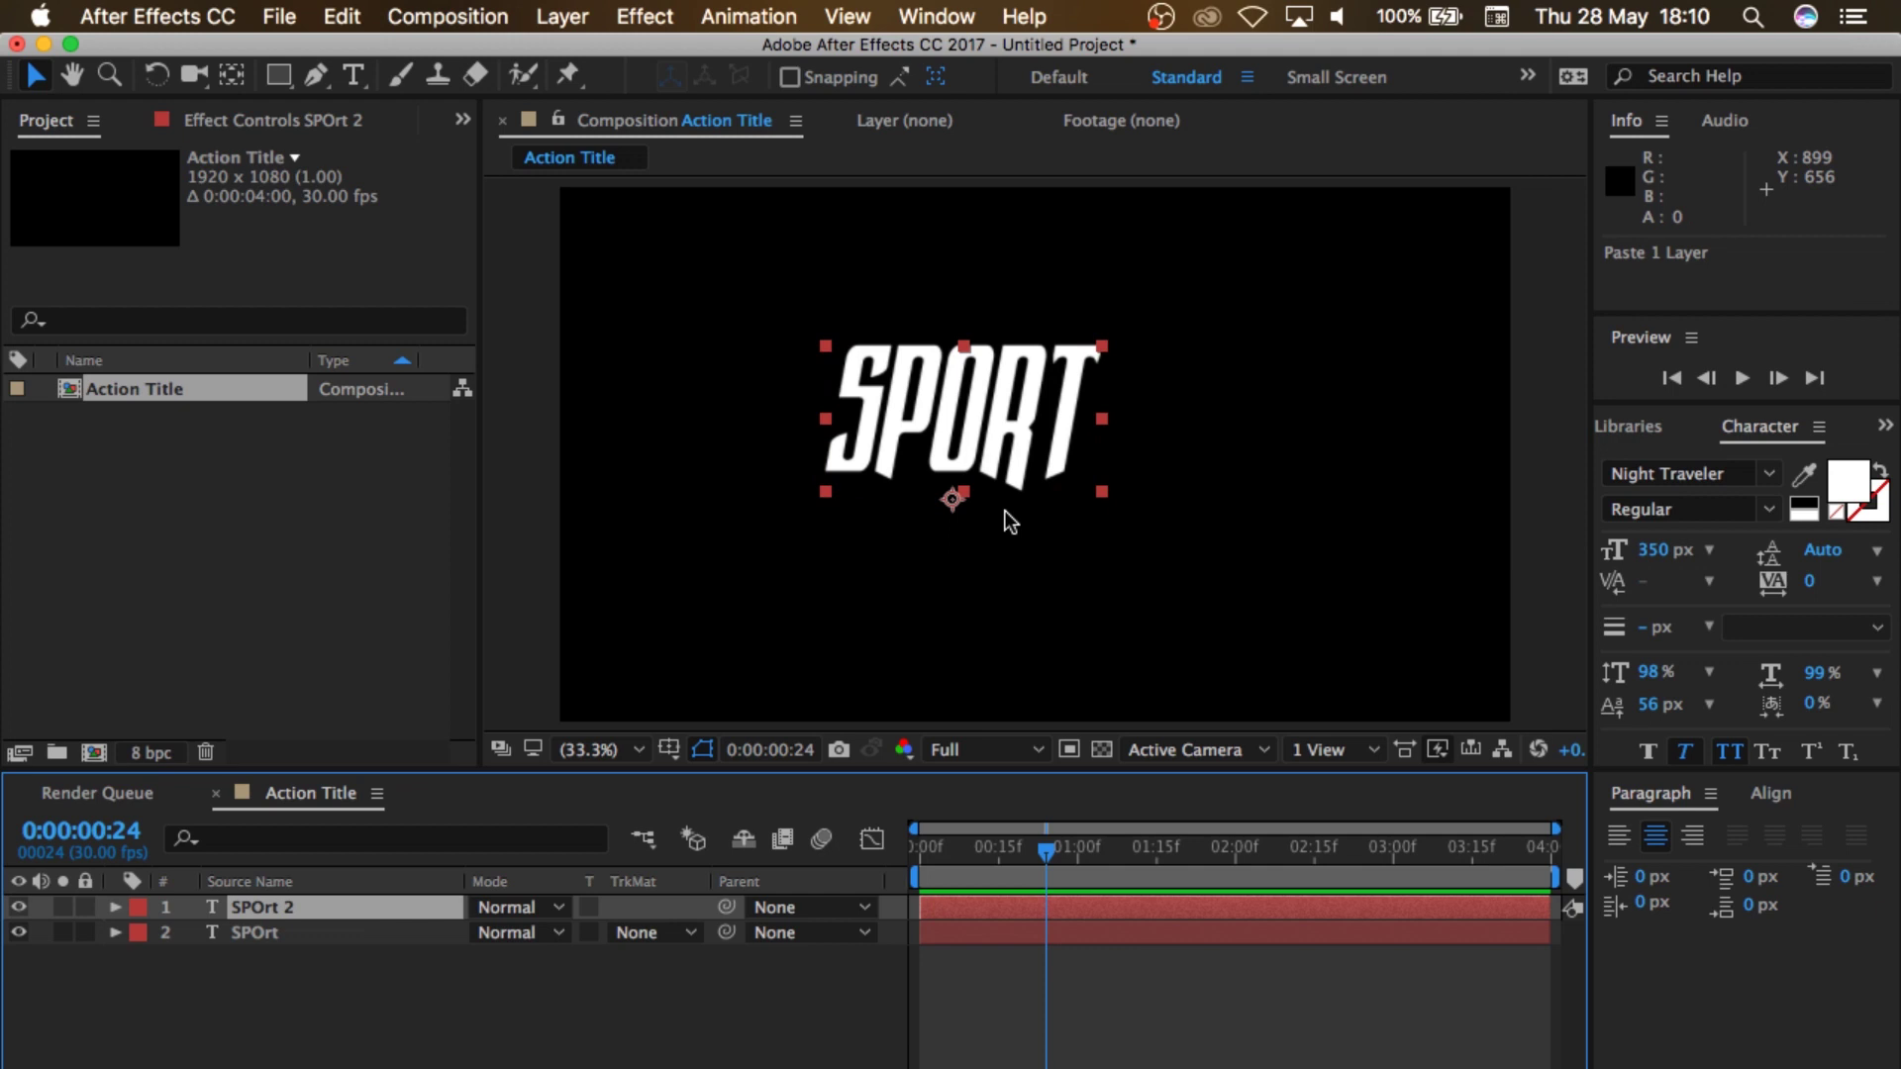
left_click_drag(1020, 450, 1206, 563)
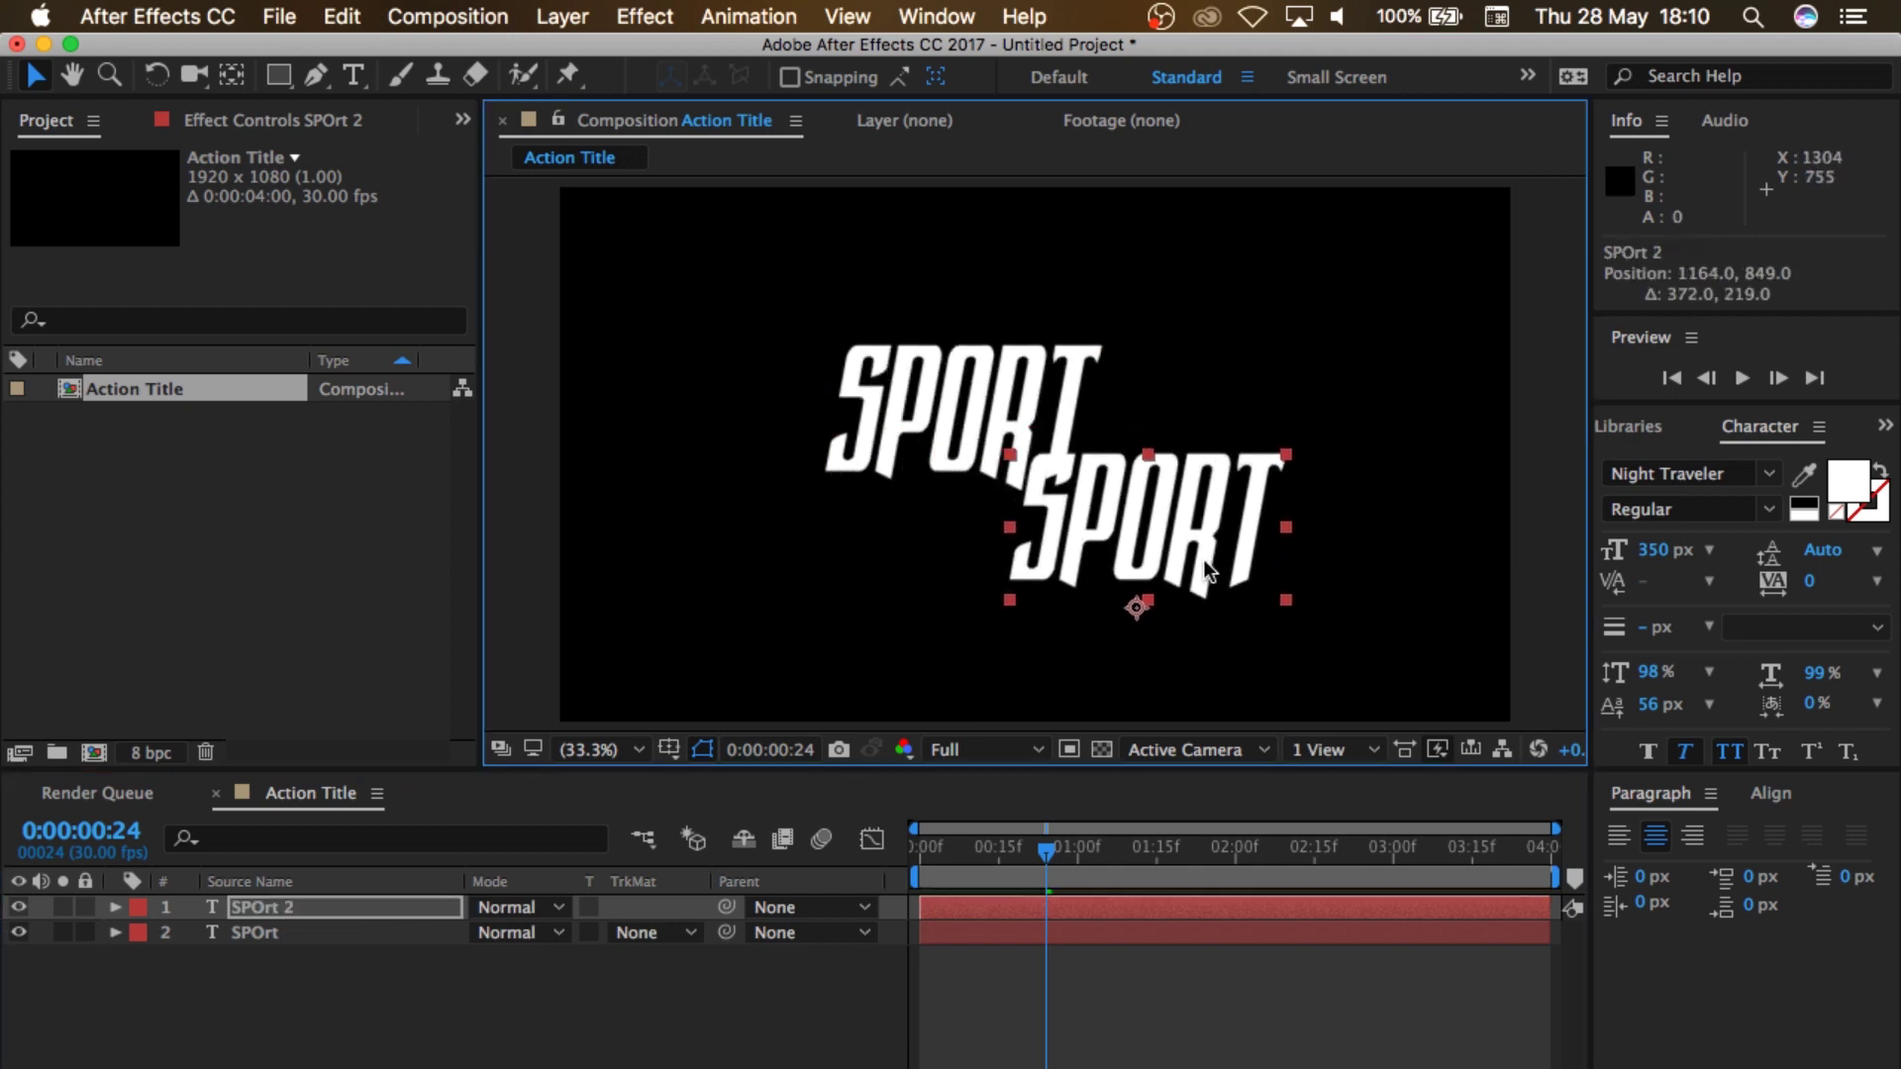
Step: Replace the duplicated layer's text with "action"
double_click(1206, 561)
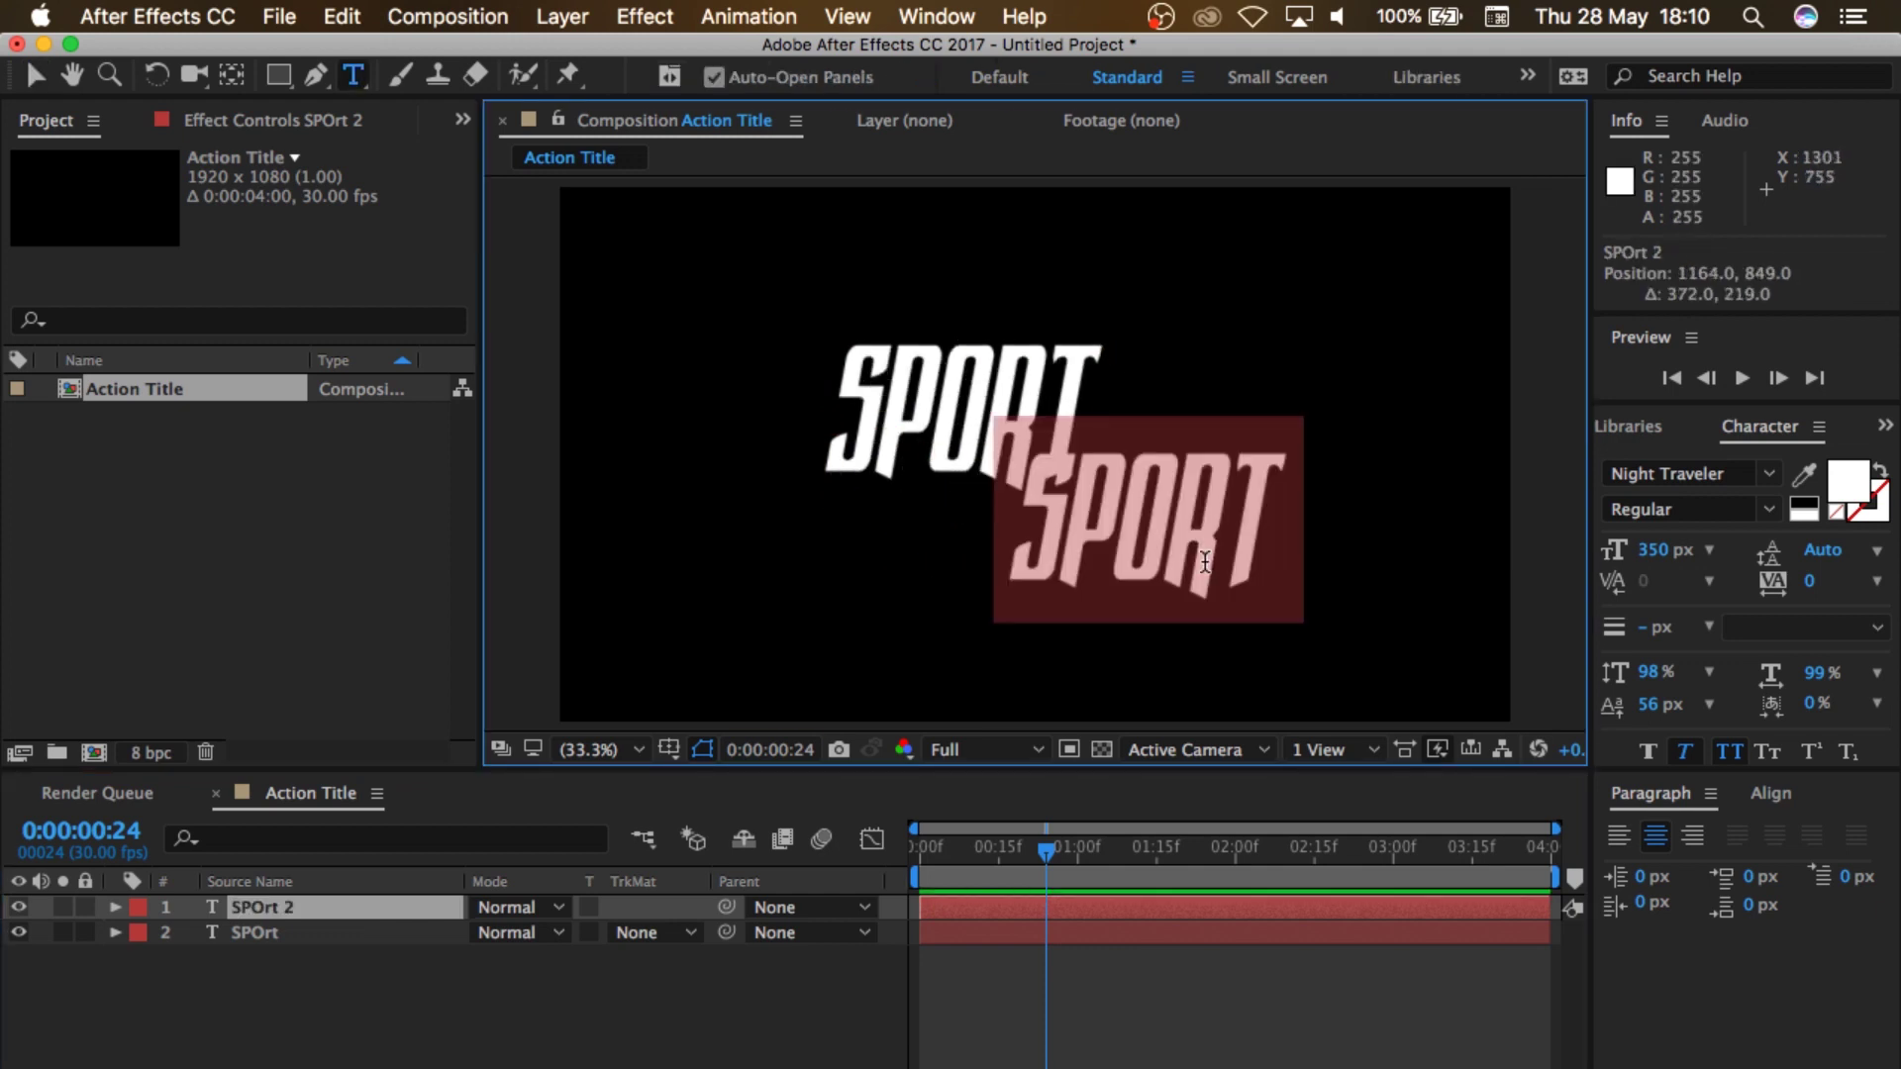
type("action")
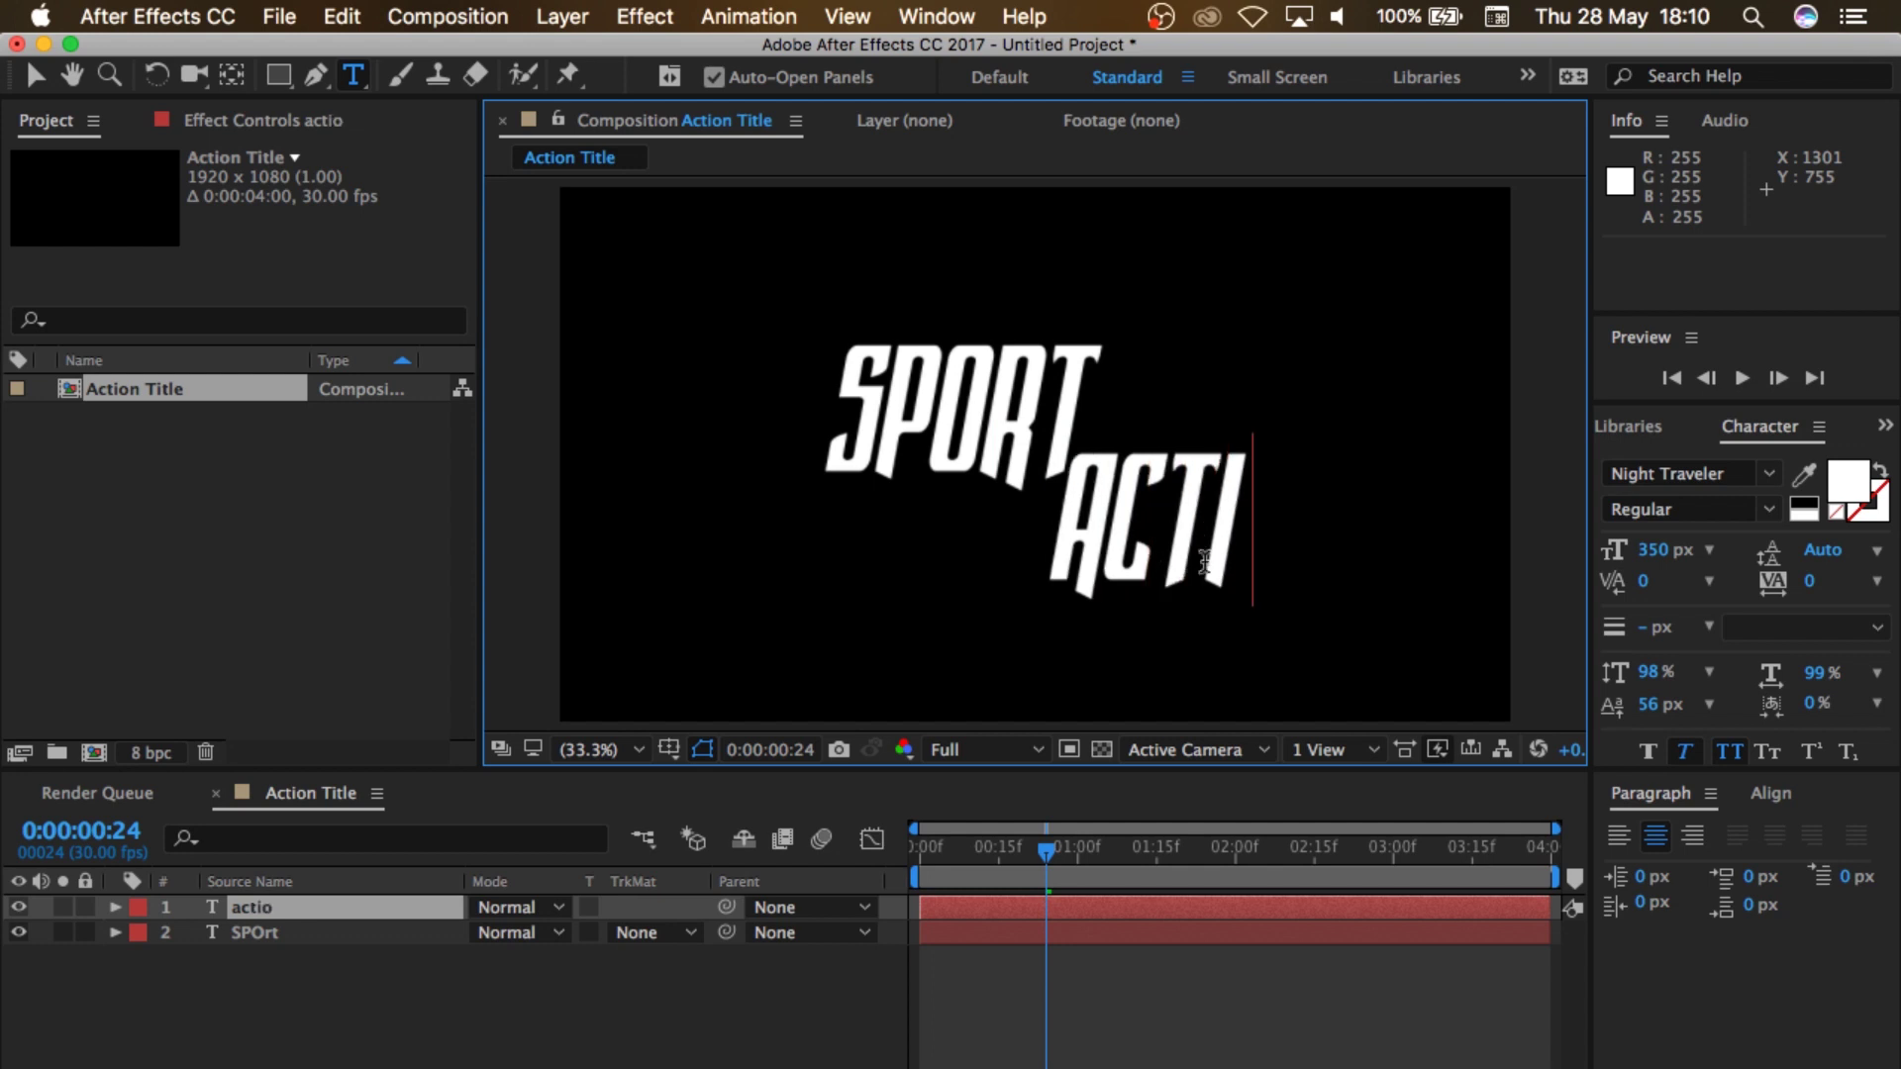
left_click(38, 81)
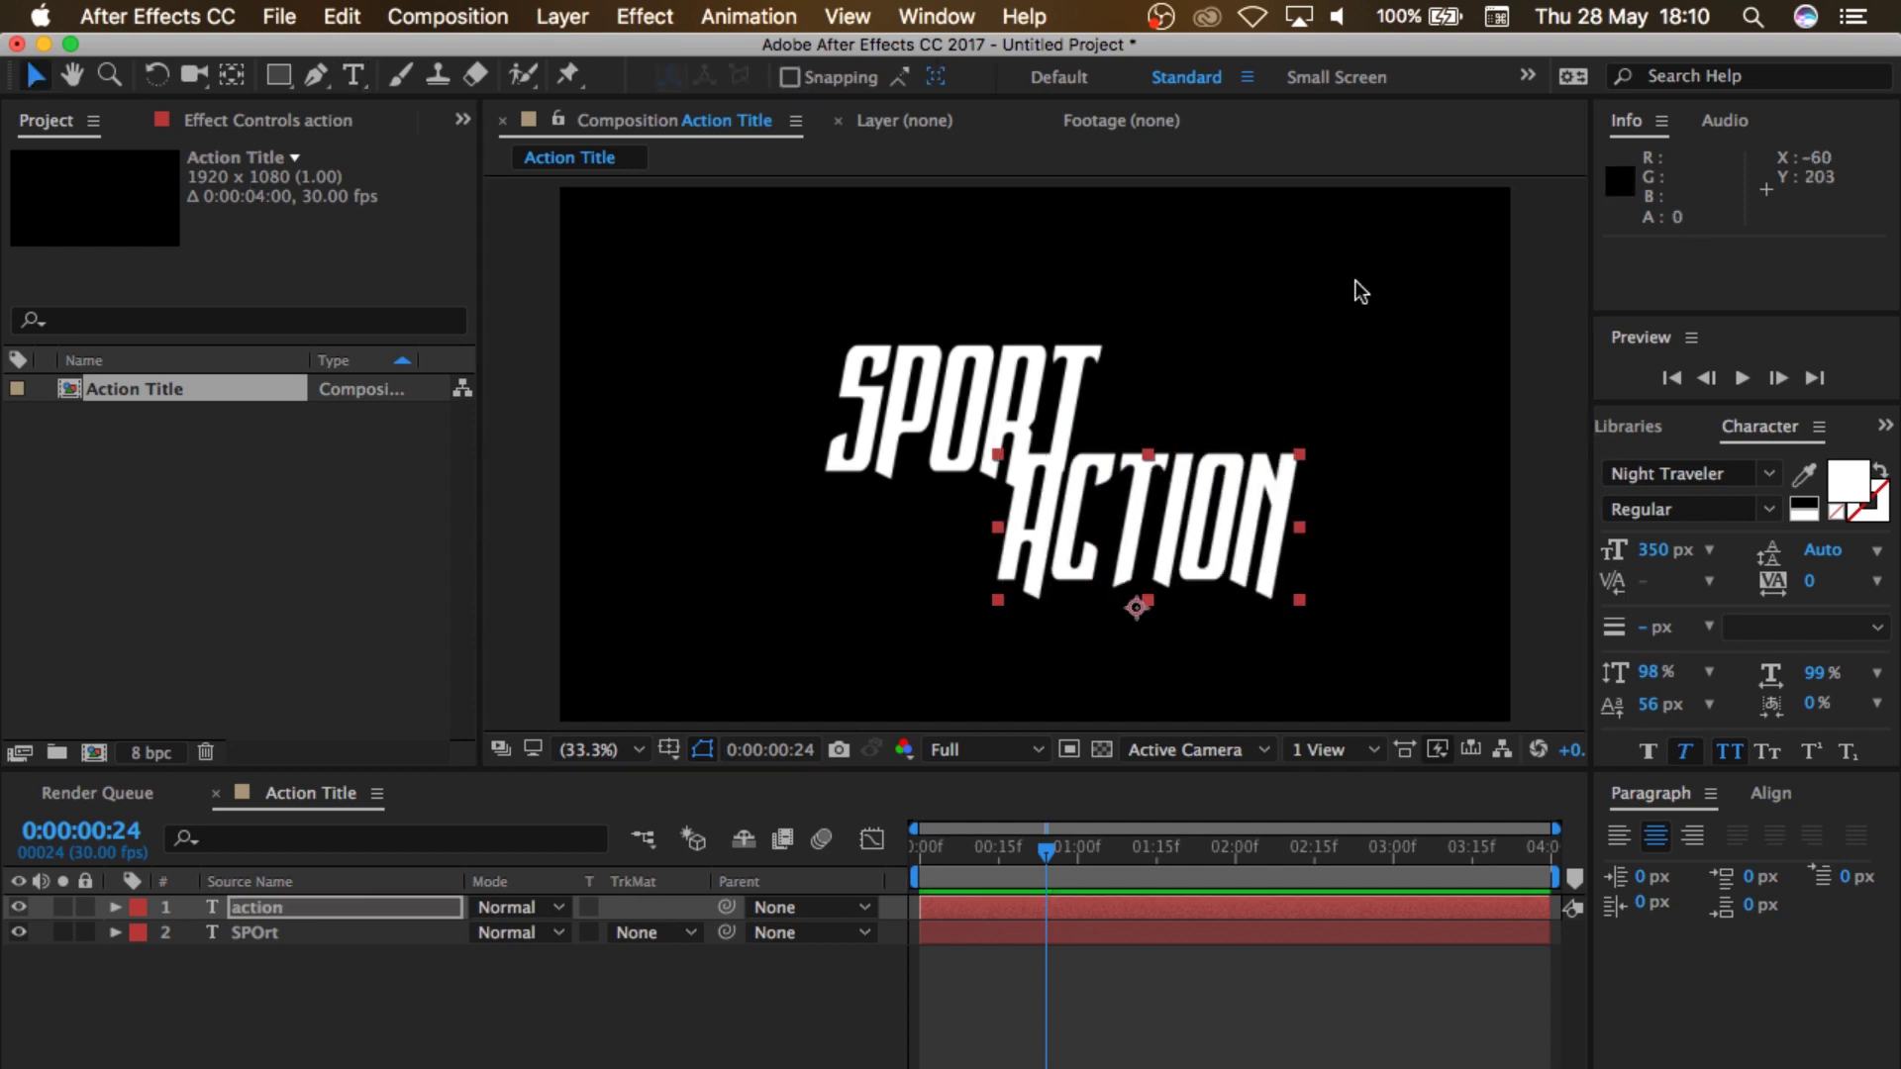
Step: Set the action text size to 200 px and tuck it against the lower-right end of the SPOrt text
left_click(1671, 550)
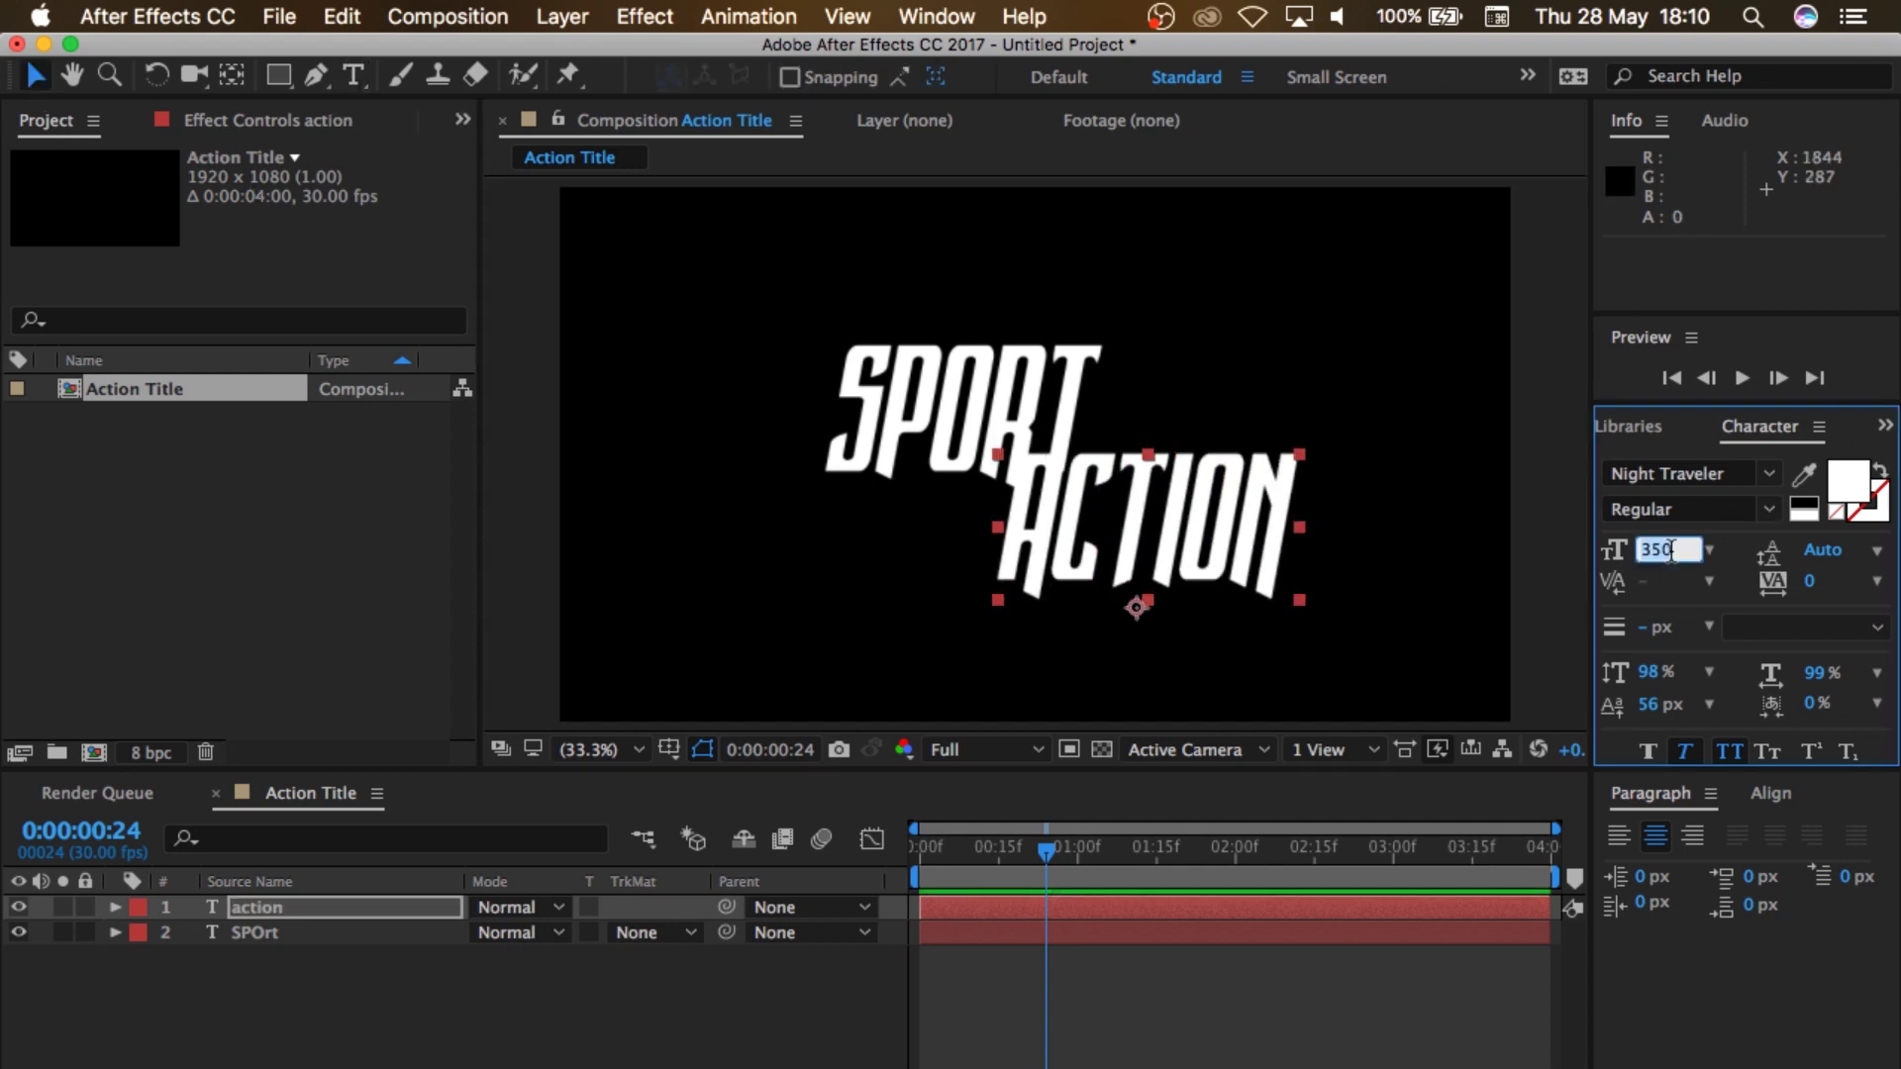
type("200")
key("Return")
left_click_drag(1178, 530, 1203, 466)
Step: Show the Title/Action Safe guides and centre both text layers together, with SPOrt at about 810, 657
left_click_drag(428, 959, 402, 911)
left_click(670, 749)
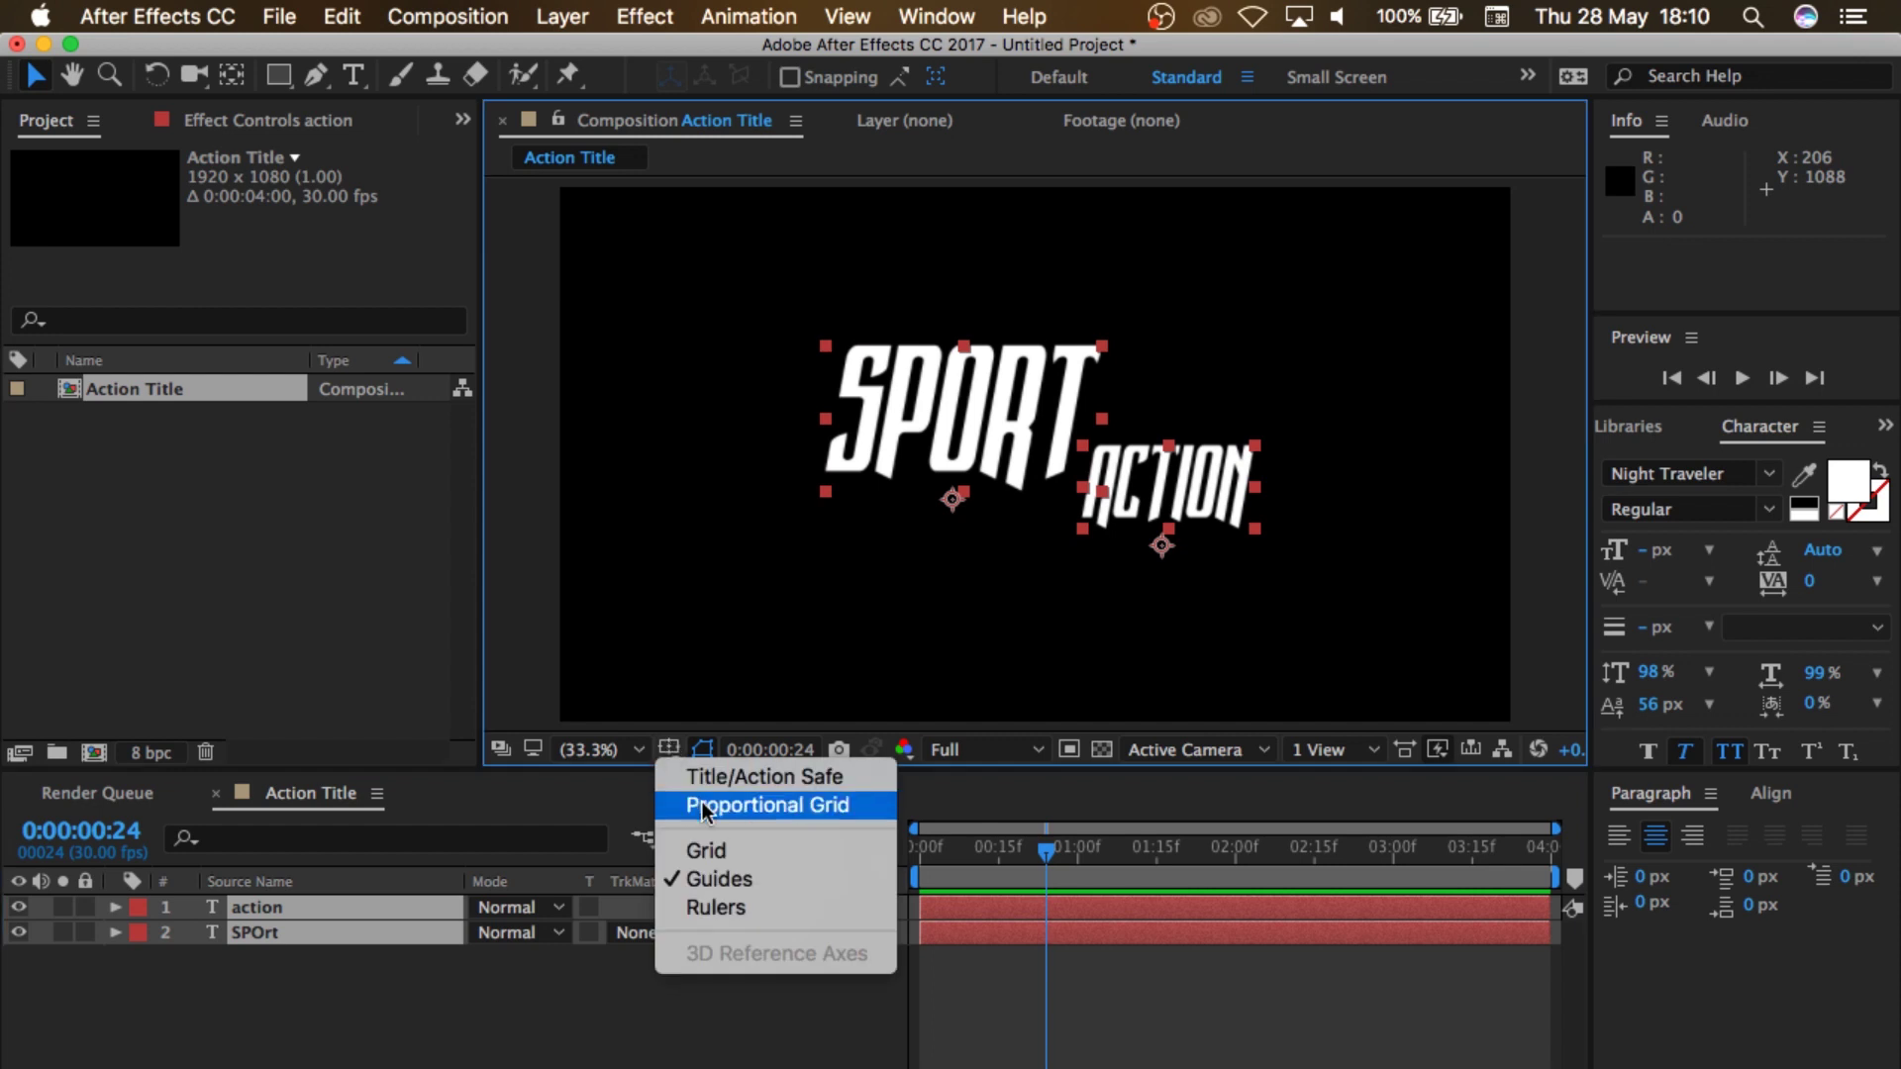
left_click(711, 781)
mouse_move(1069, 426)
left_mouse_down()
mouse_move(1066, 444)
mouse_move(1077, 429)
left_mouse_up()
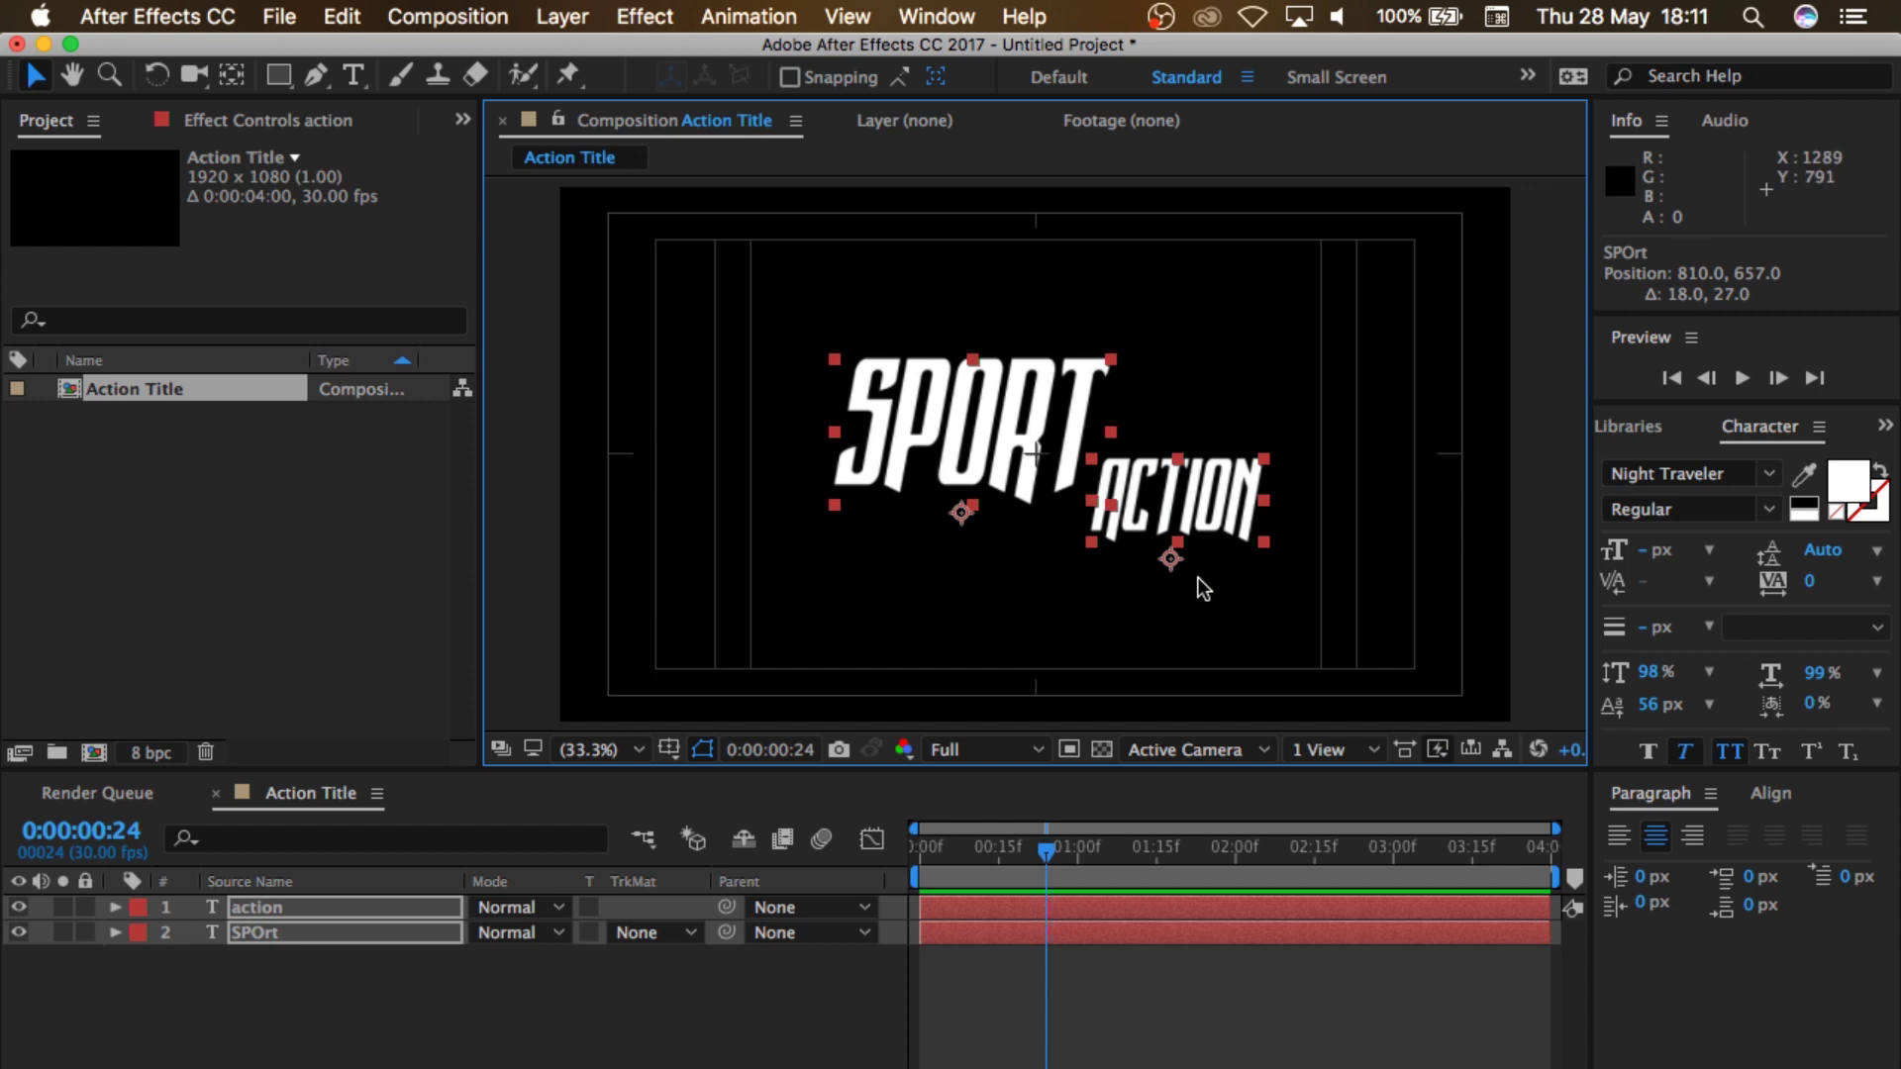
left_click(1269, 602)
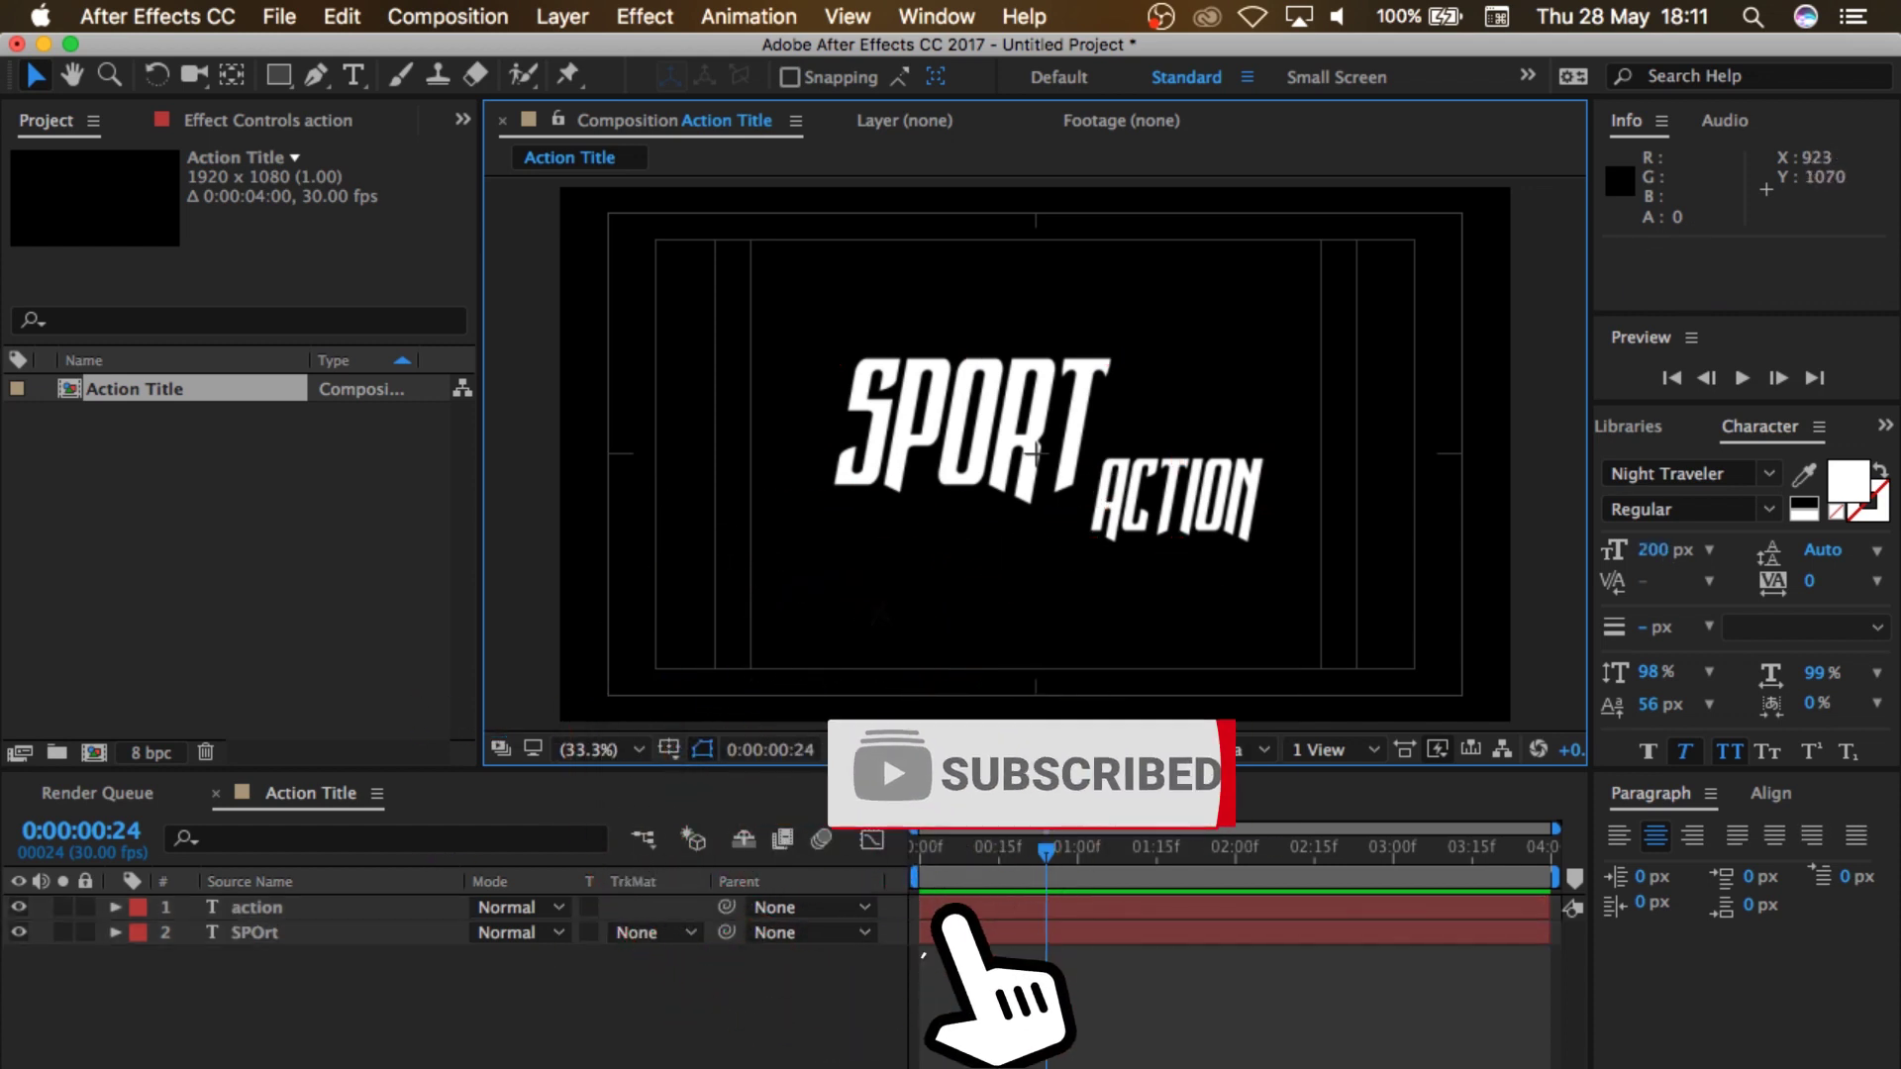
Step: Add Position keyframes to both text layers at 0:00:00:08
left_click(282, 1006)
left_click_drag(289, 1014, 297, 904)
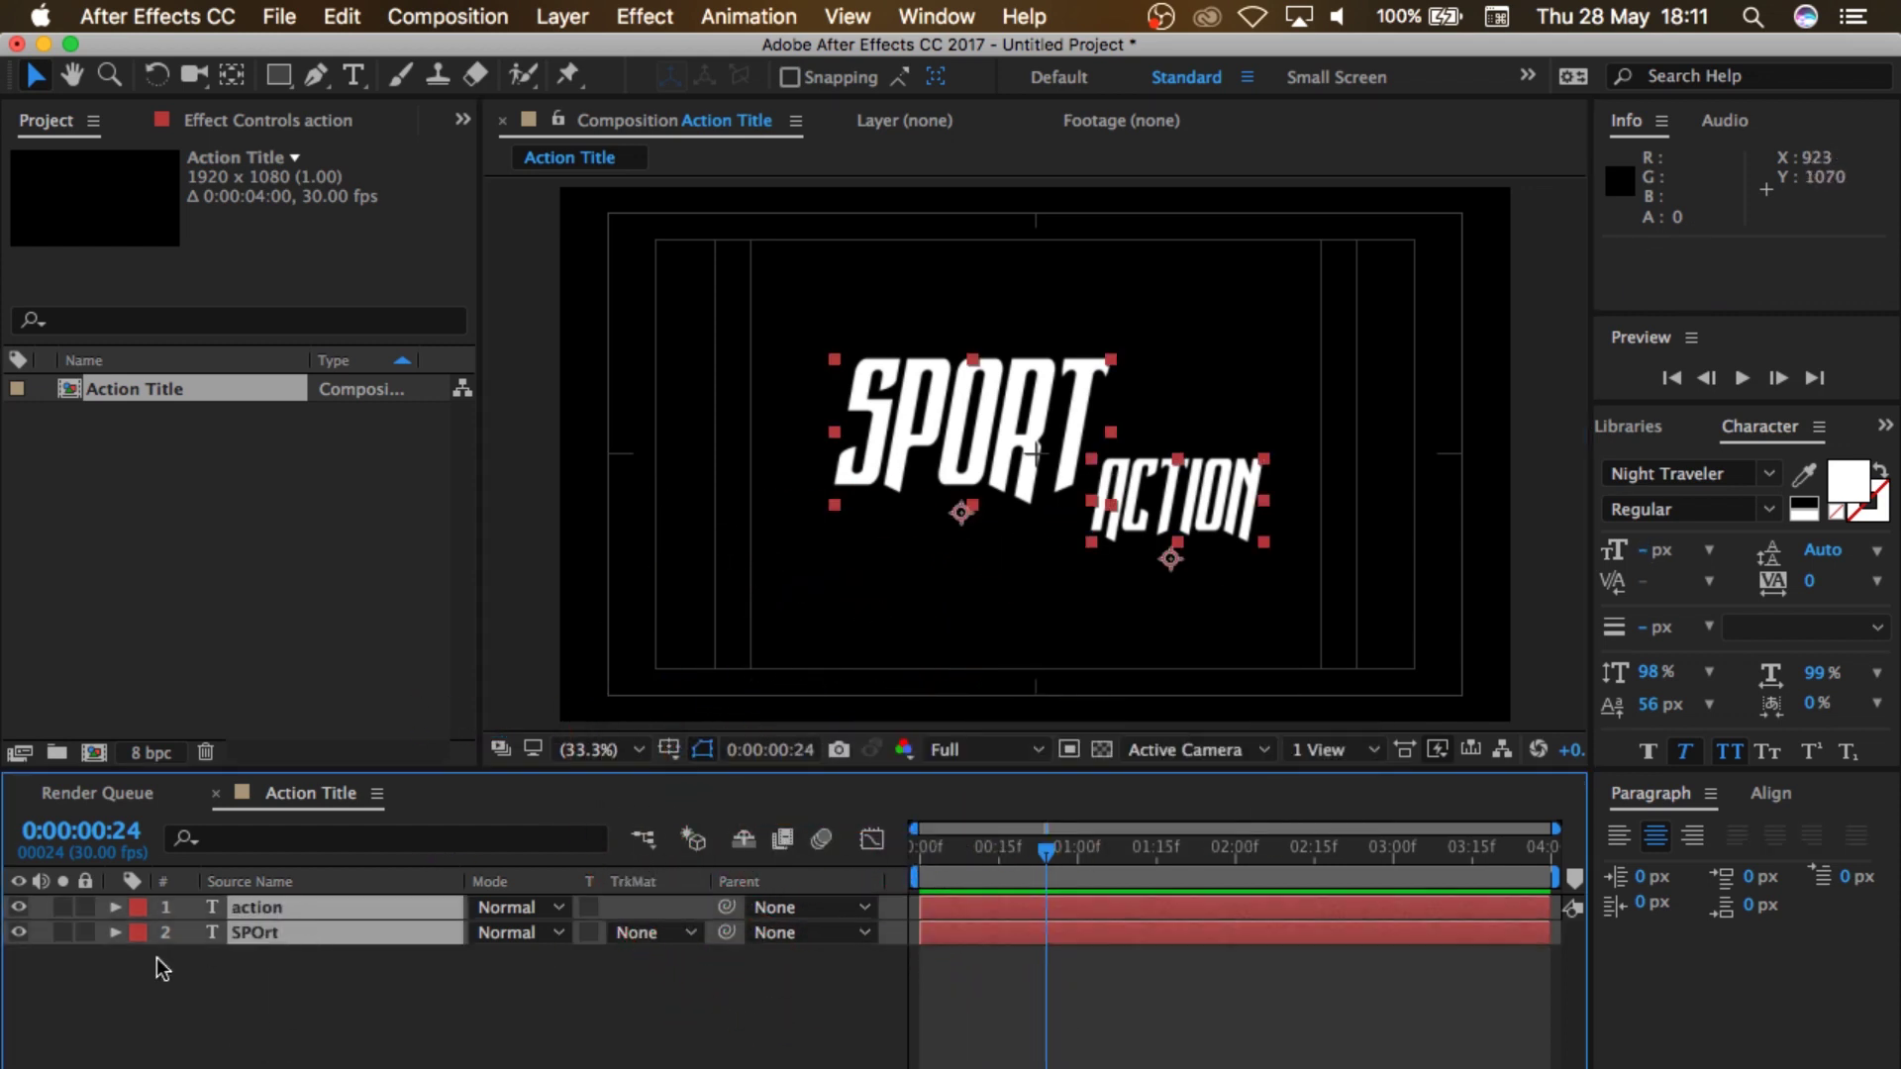
key("p")
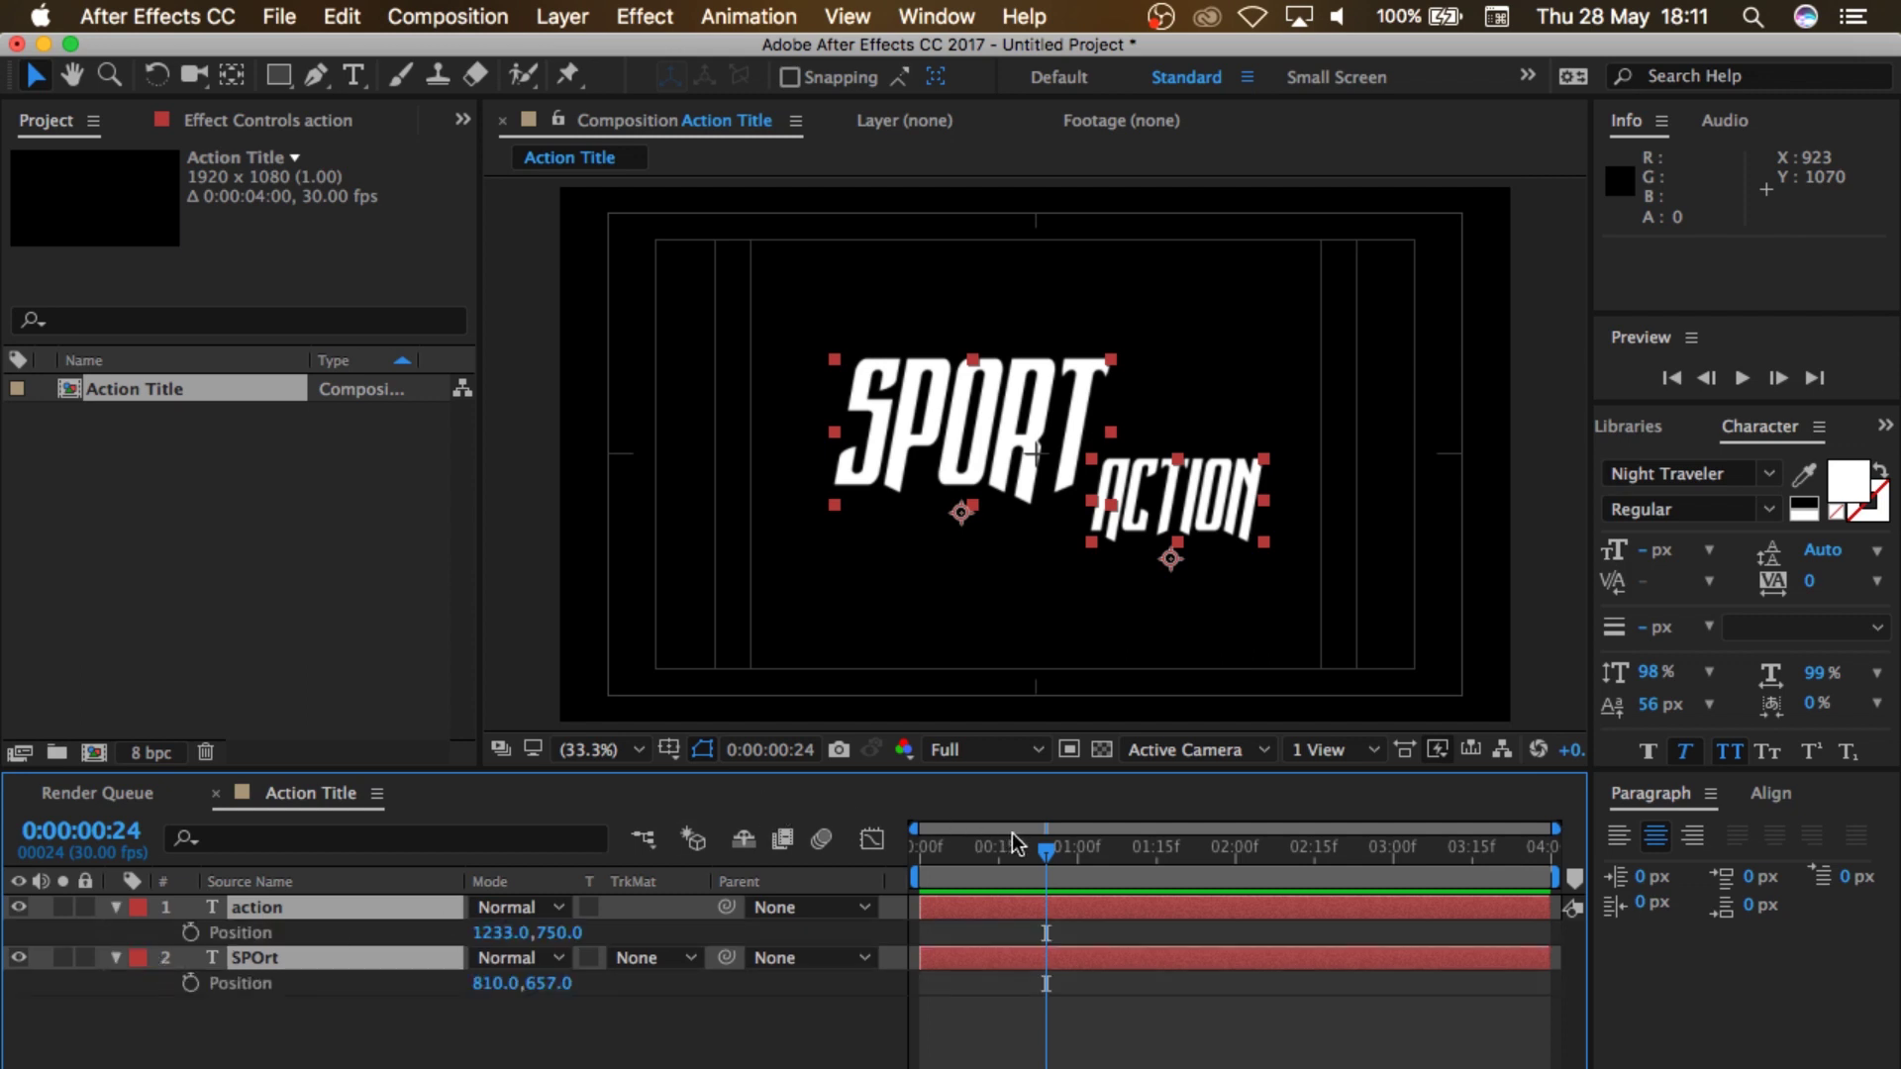
left_click_drag(1044, 851, 959, 852)
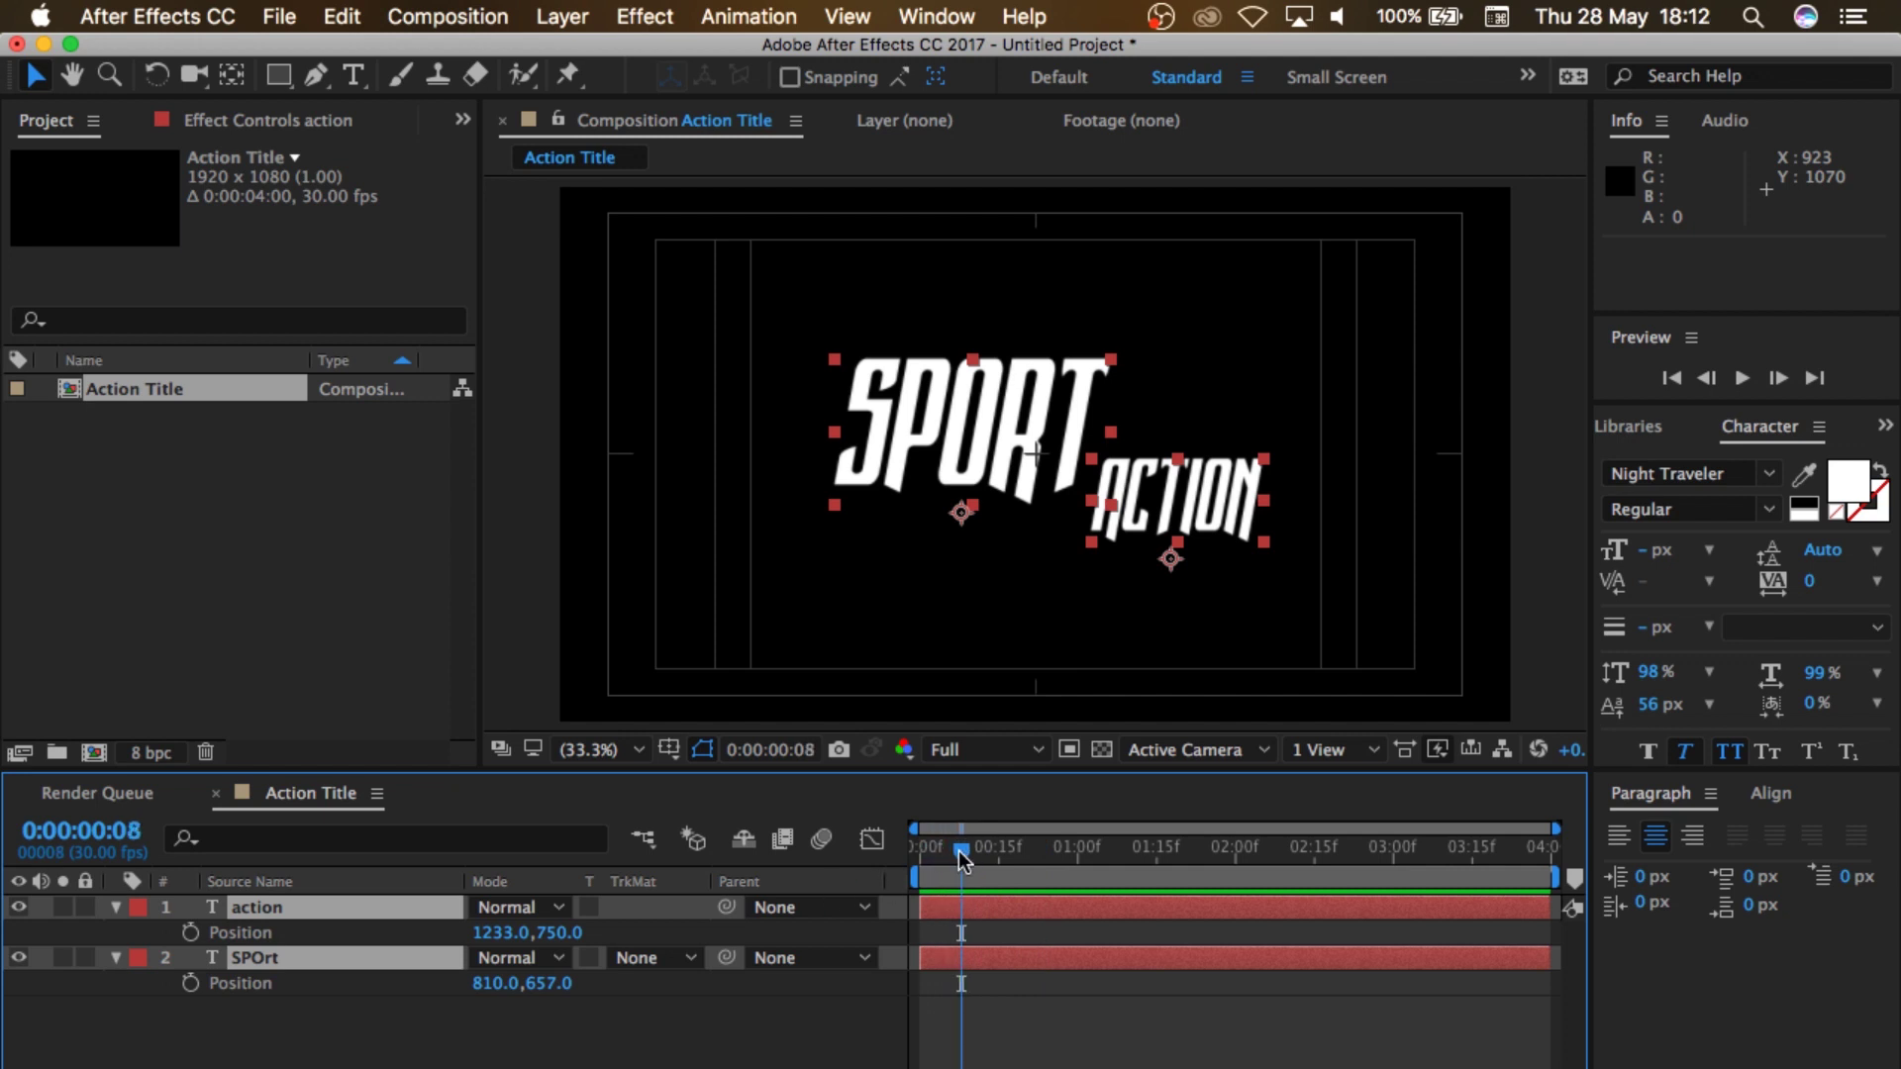
left_click(191, 933)
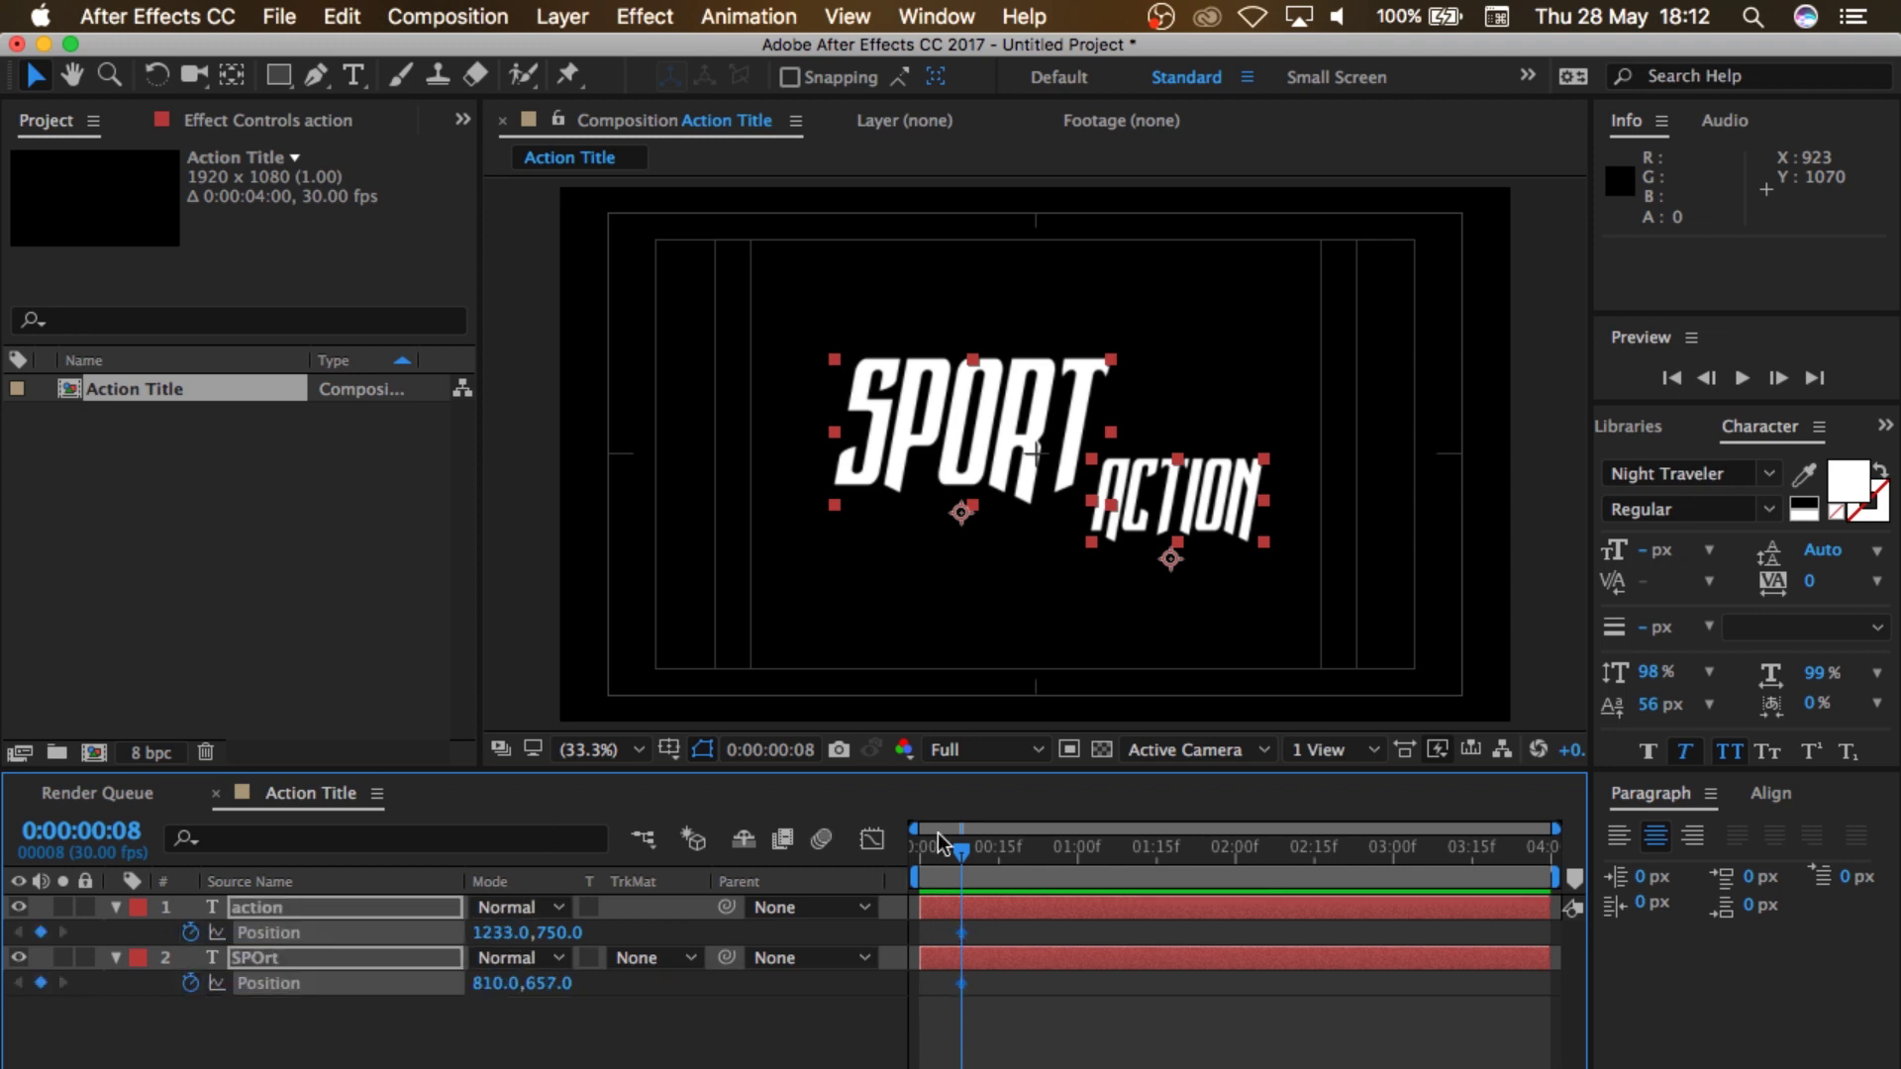
Step: At 0:00:00:00, move the SPOrt text horizontally past the frame's left edge to about -357, 657
left_click_drag(964, 851, 859, 853)
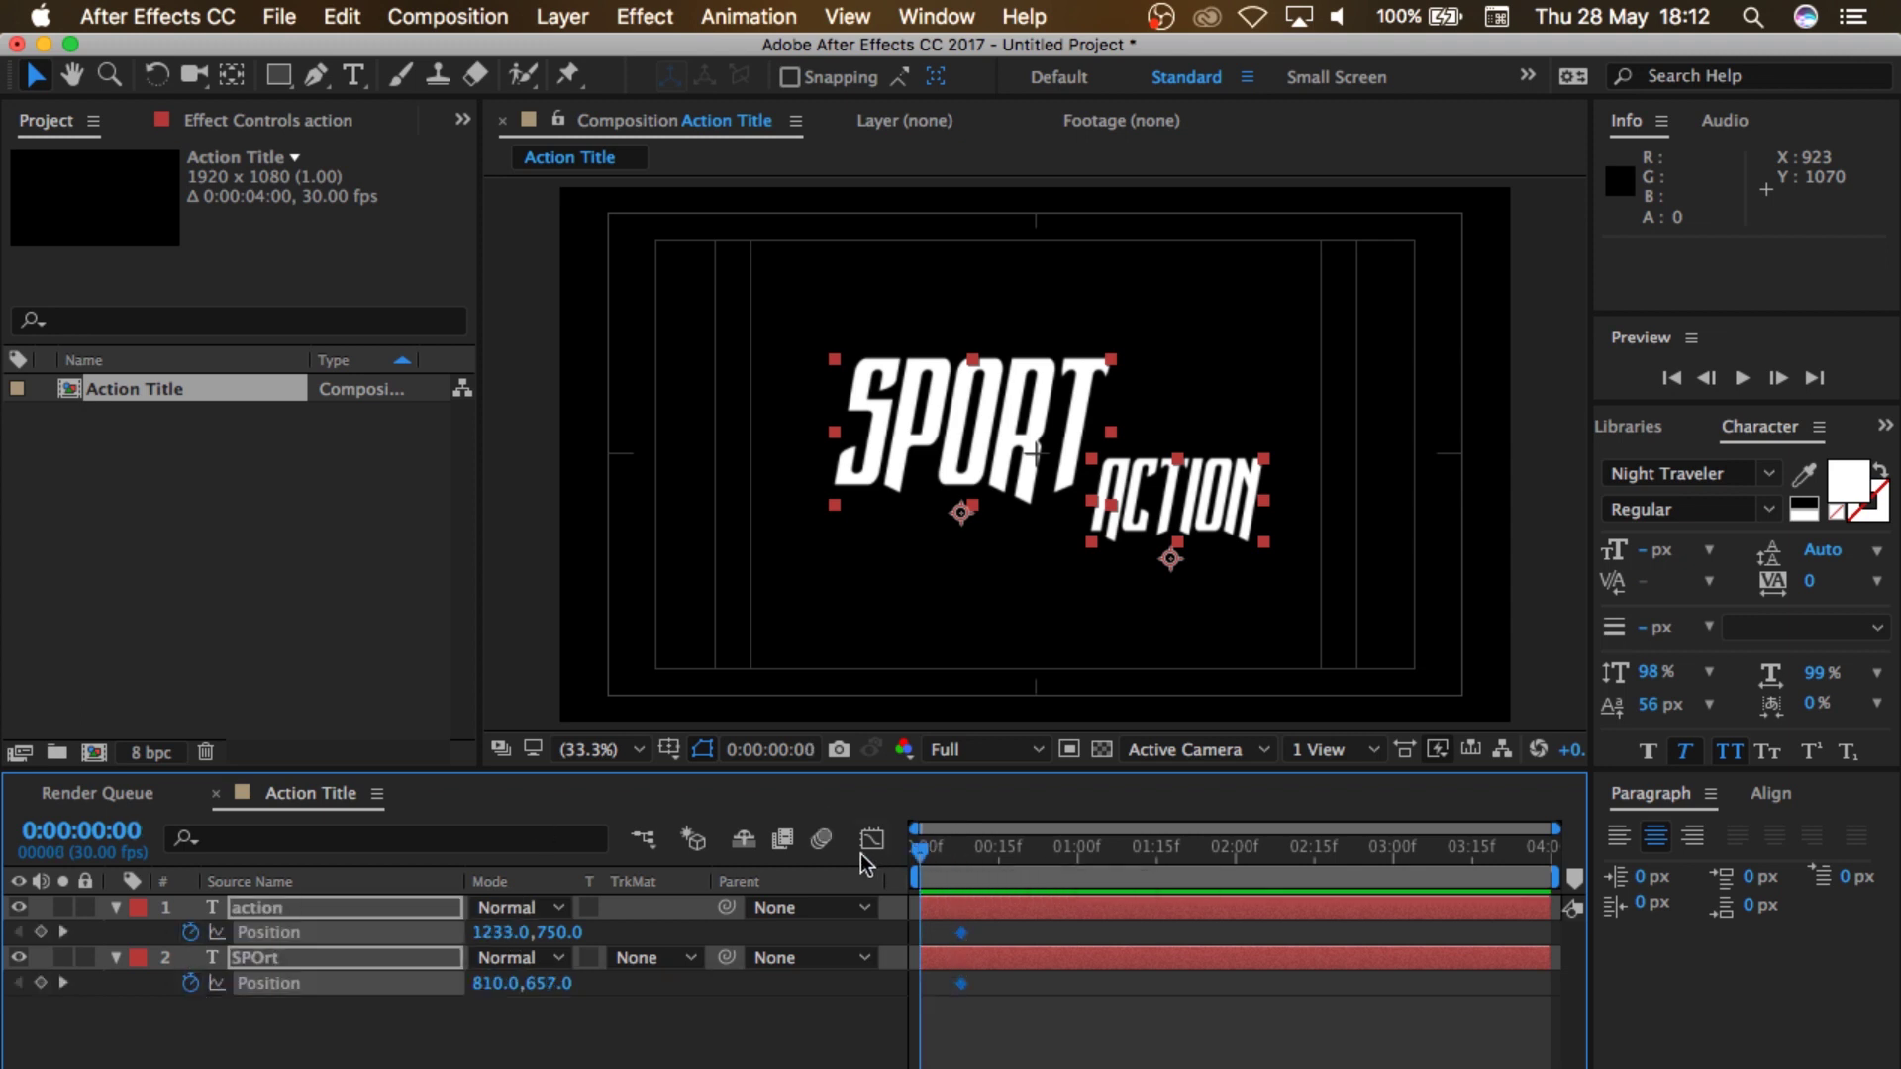
left_click(578, 1012)
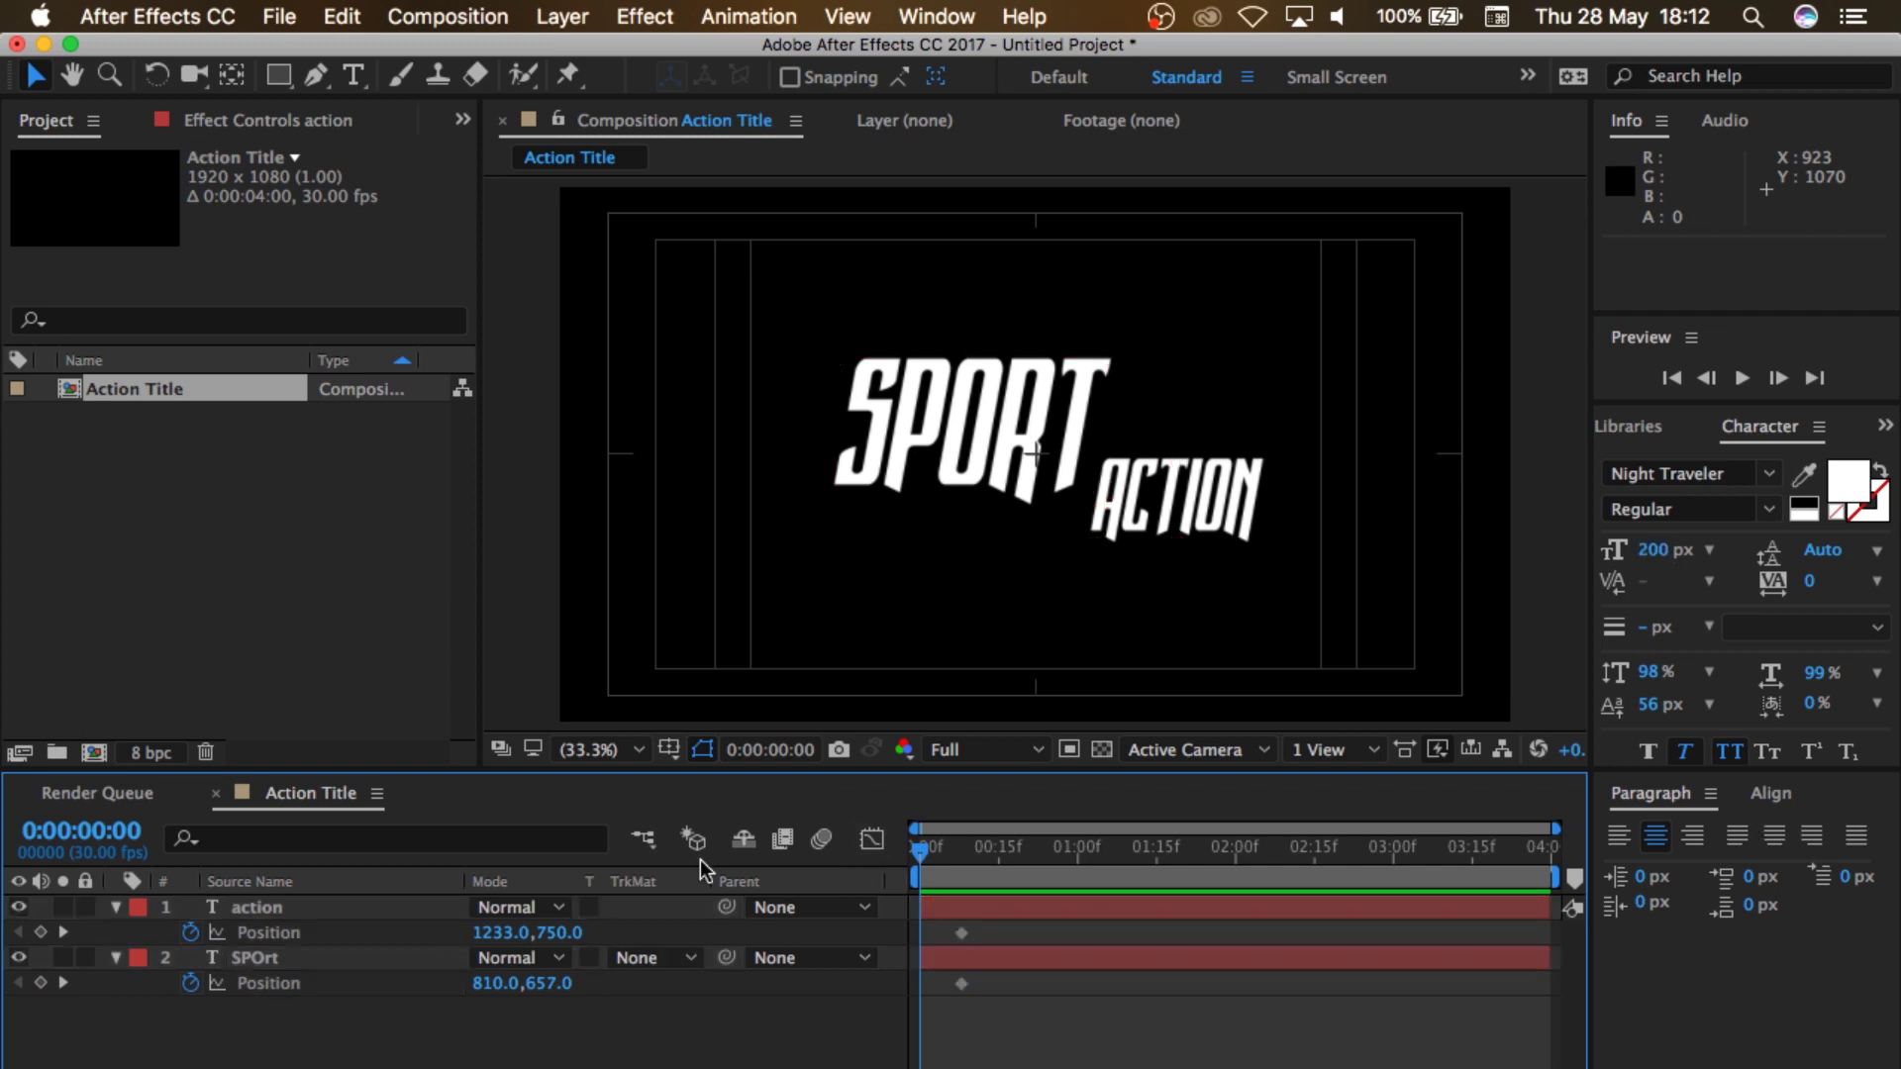
left_click(990, 465)
key("alt+shift+p")
left_click_drag(990, 466, 408, 437)
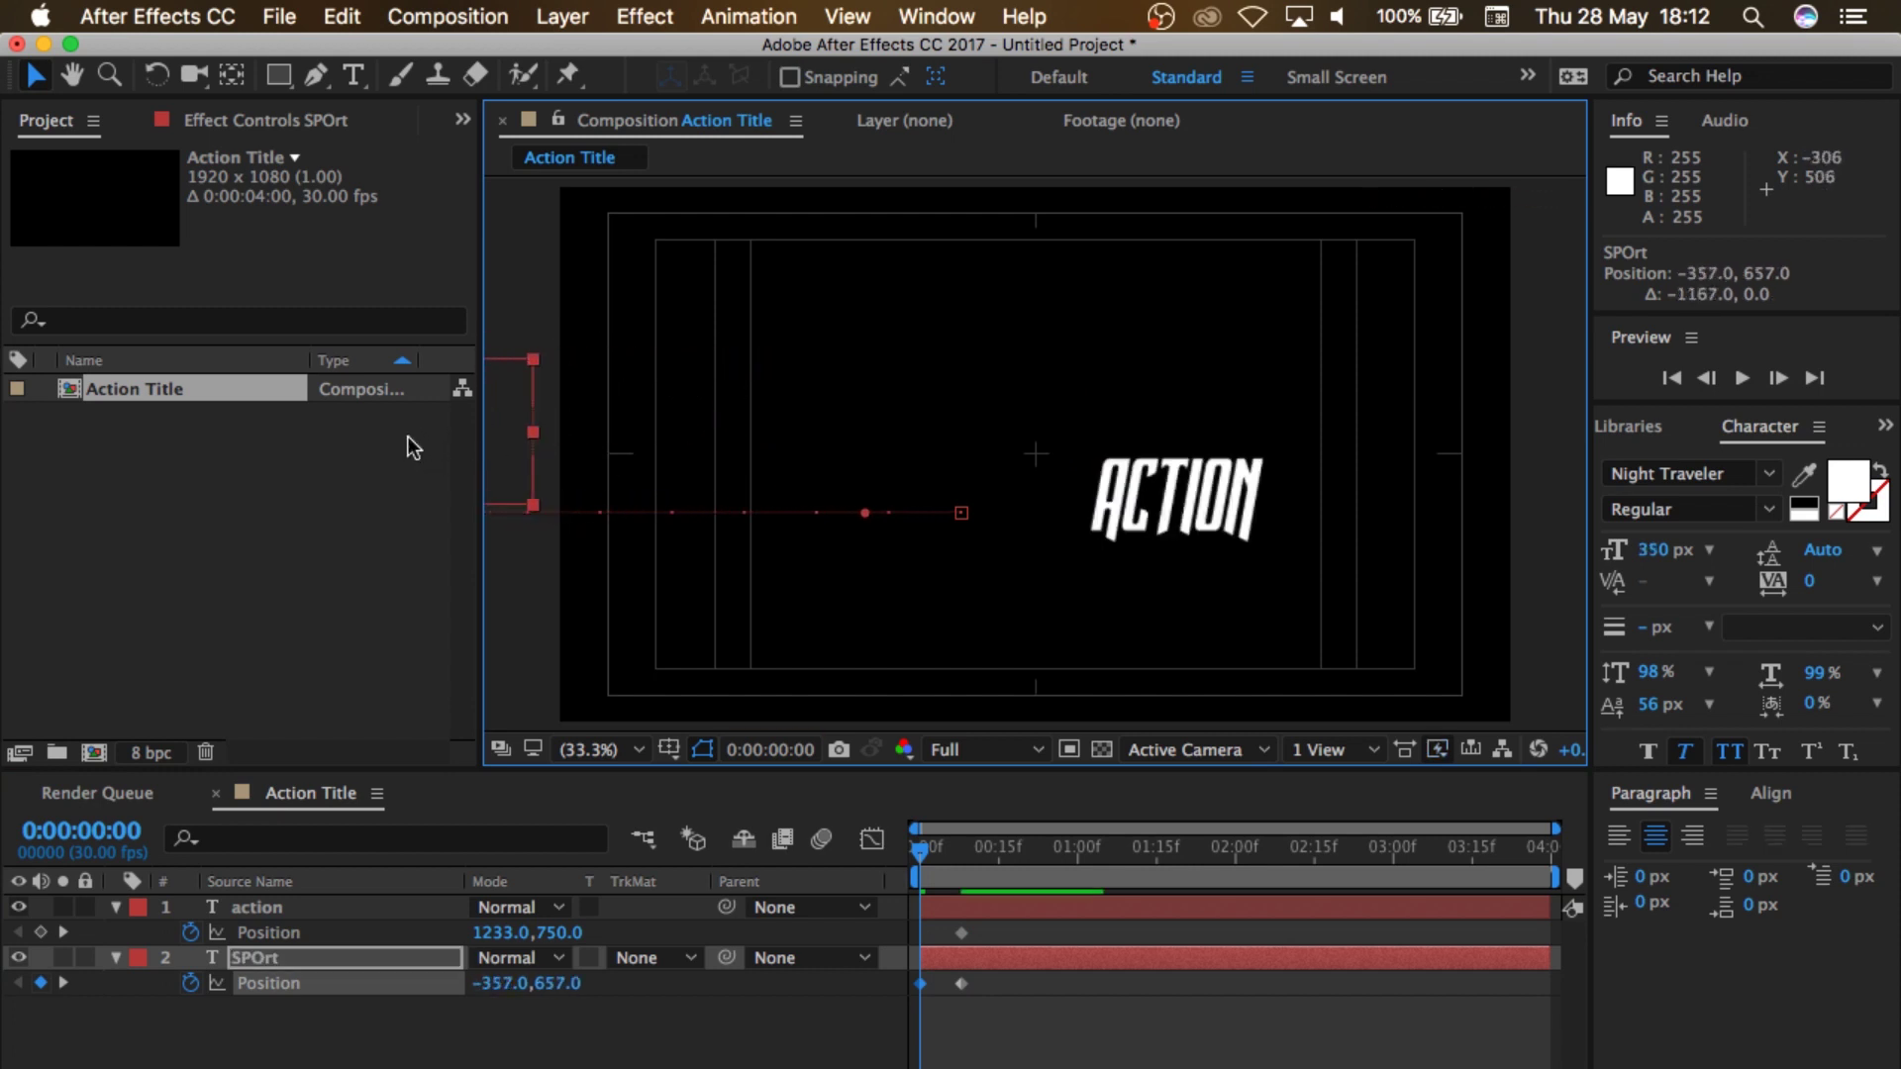
Step: At 0:00:00:00, move the action text past the frame's right edge to about 2139, 750, and preview the animation
left_click(1164, 506)
left_click_drag(1171, 514, 1614, 504)
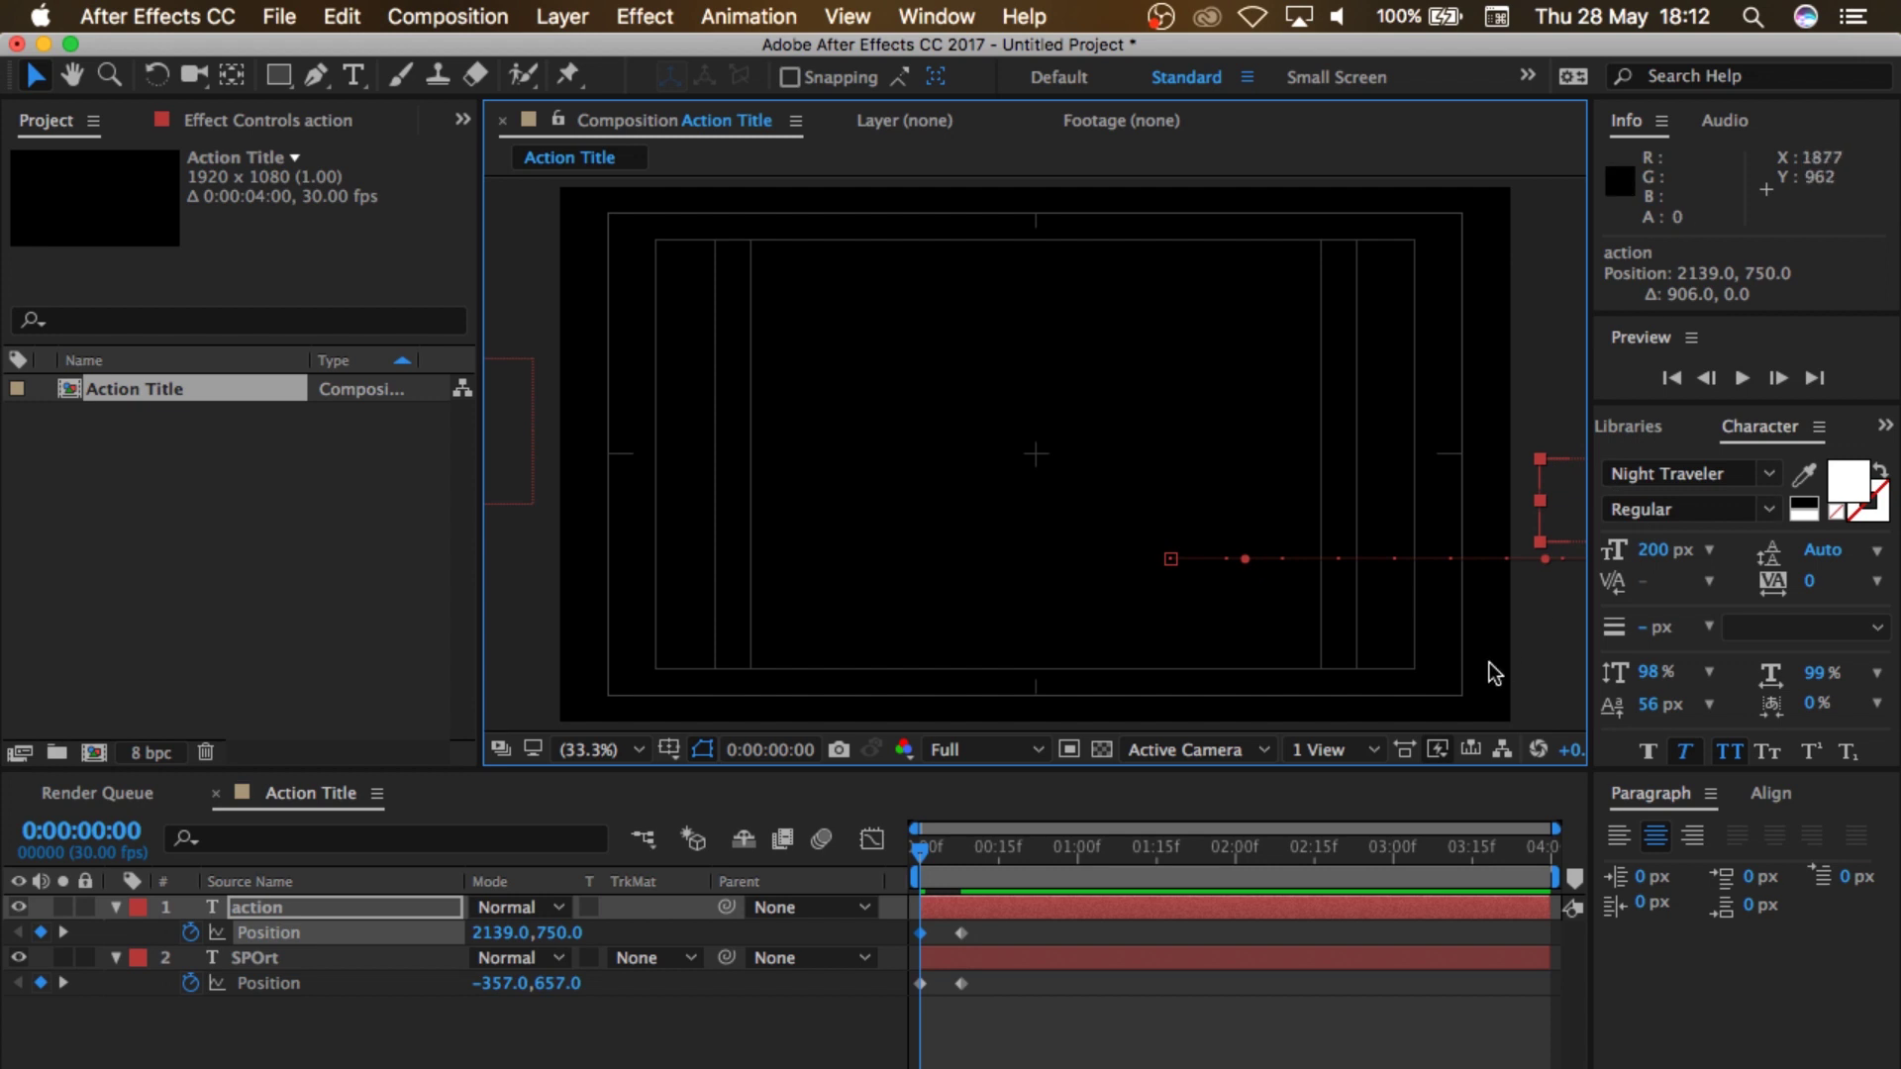
key("space")
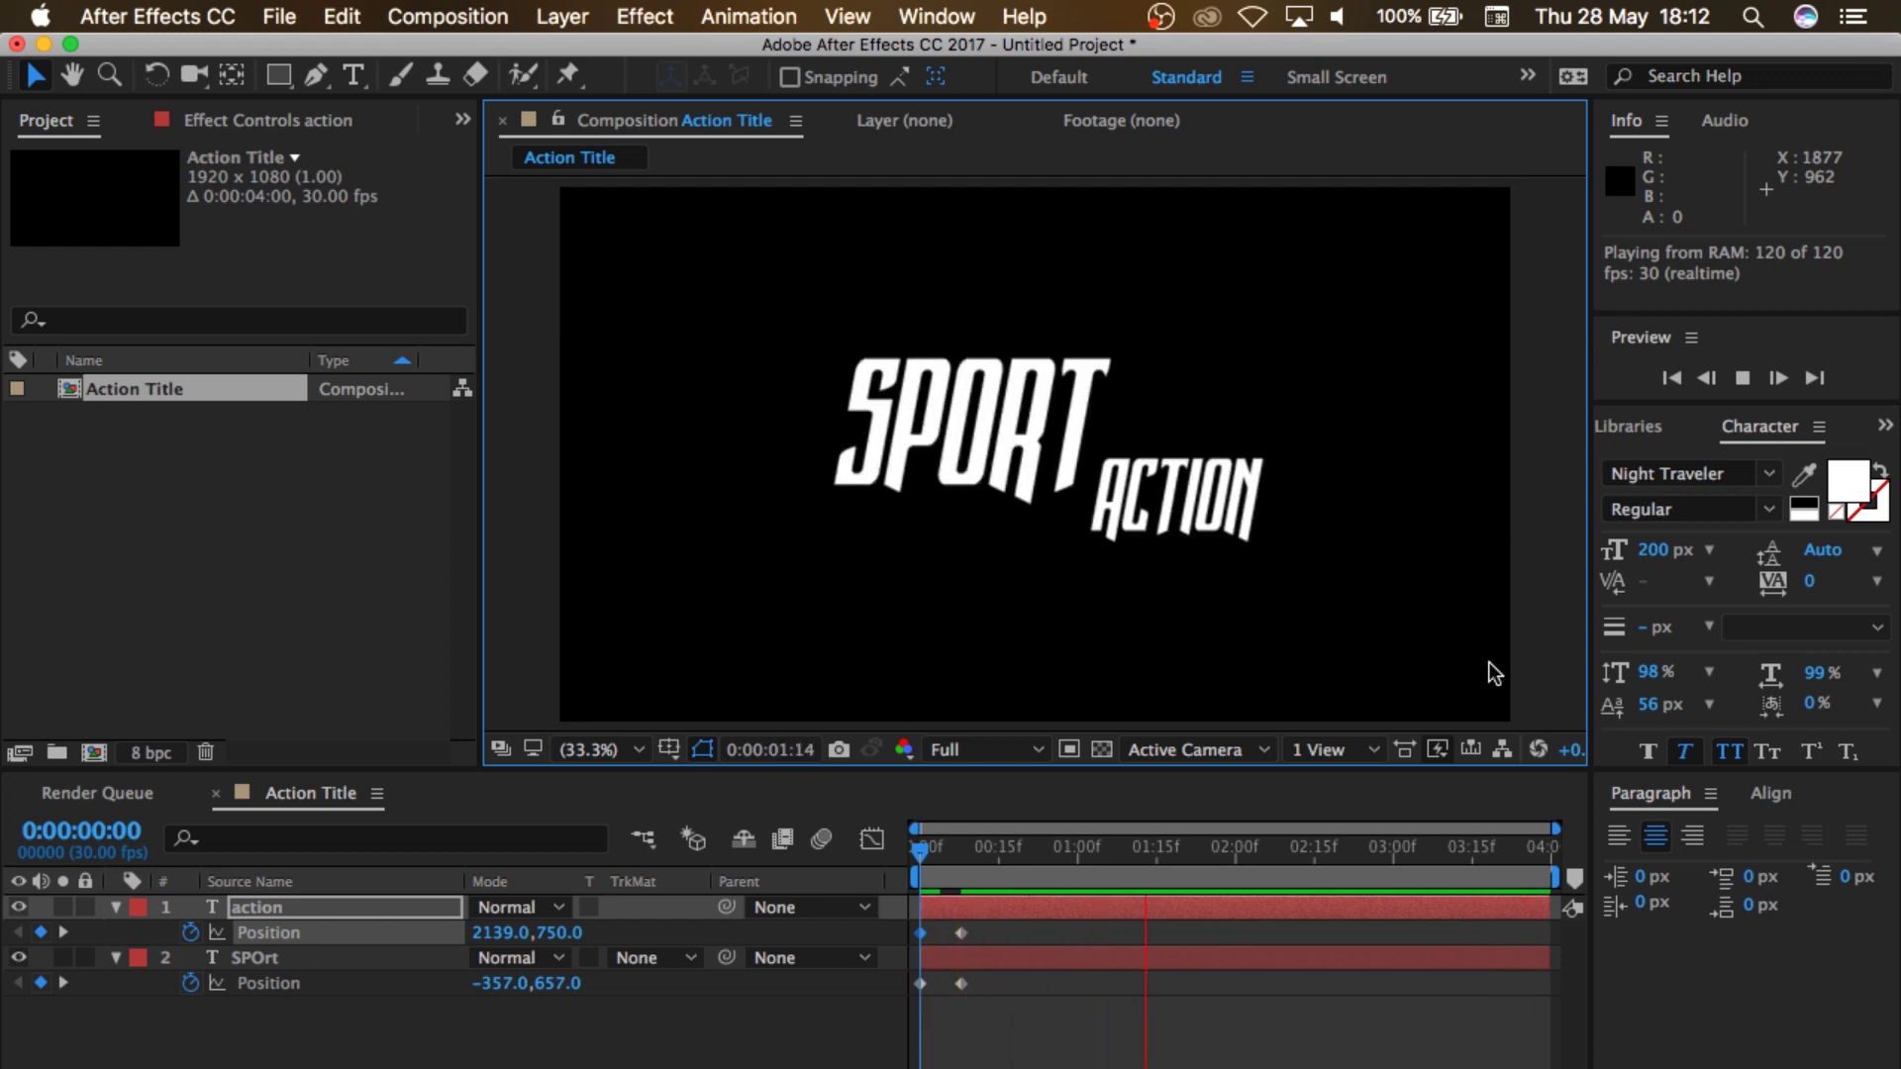
left_click(1029, 880)
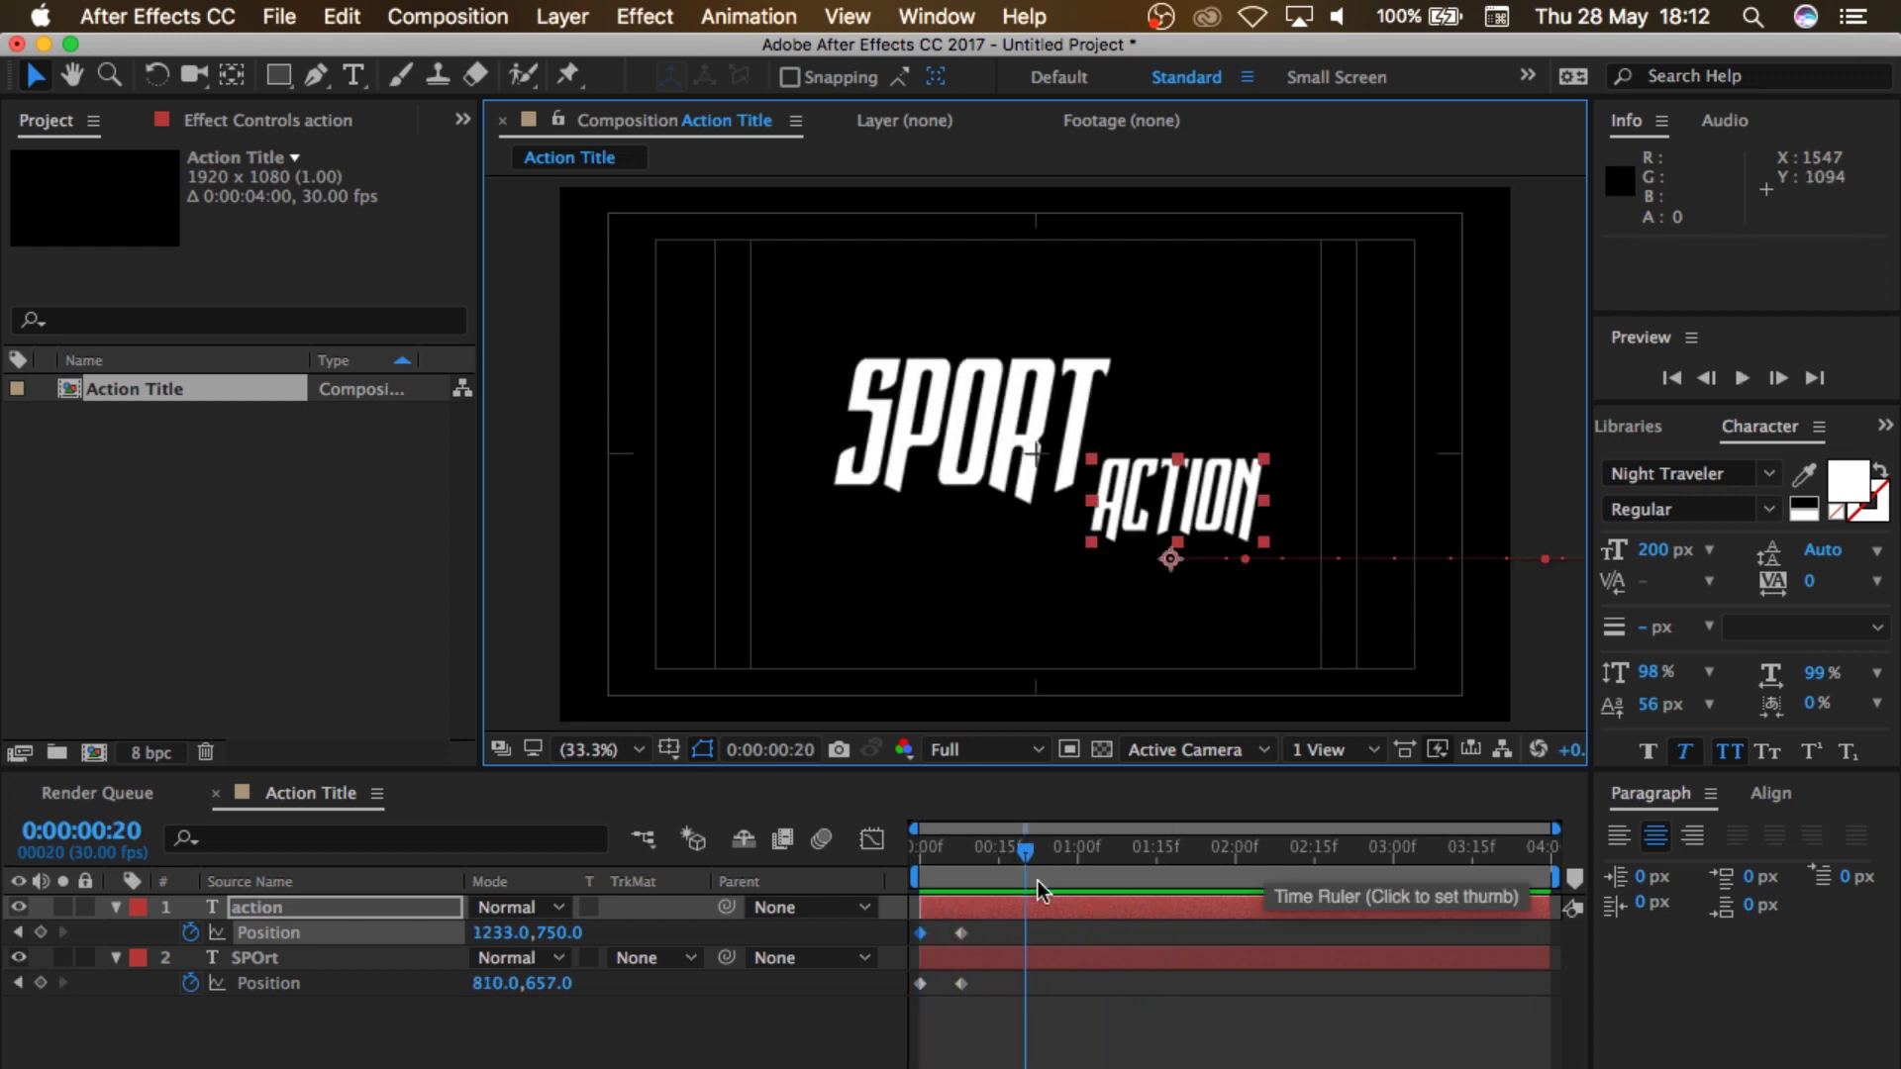
Step: Apply Easy Ease to all Position keyframes of both text layers
left_click_drag(1006, 1002, 918, 924)
left_click_drag(1001, 996, 913, 924)
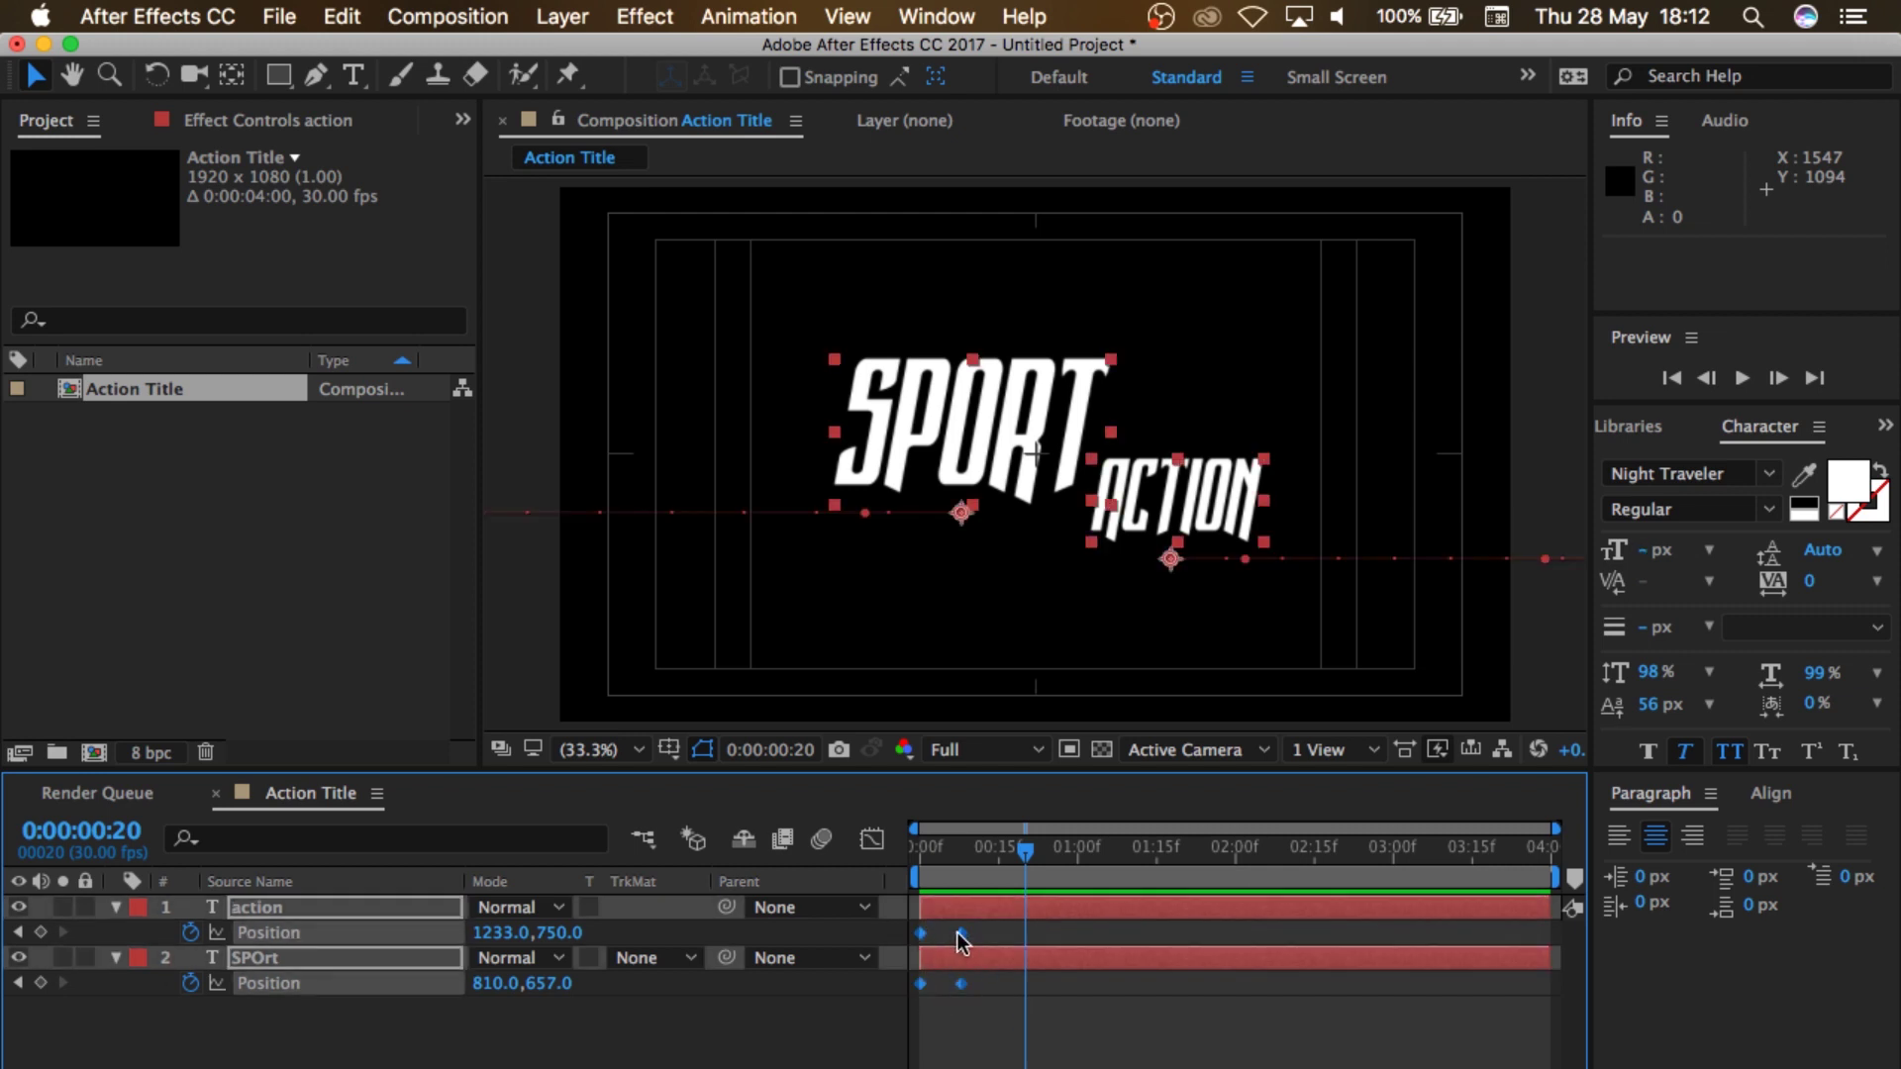
right_click(959, 932)
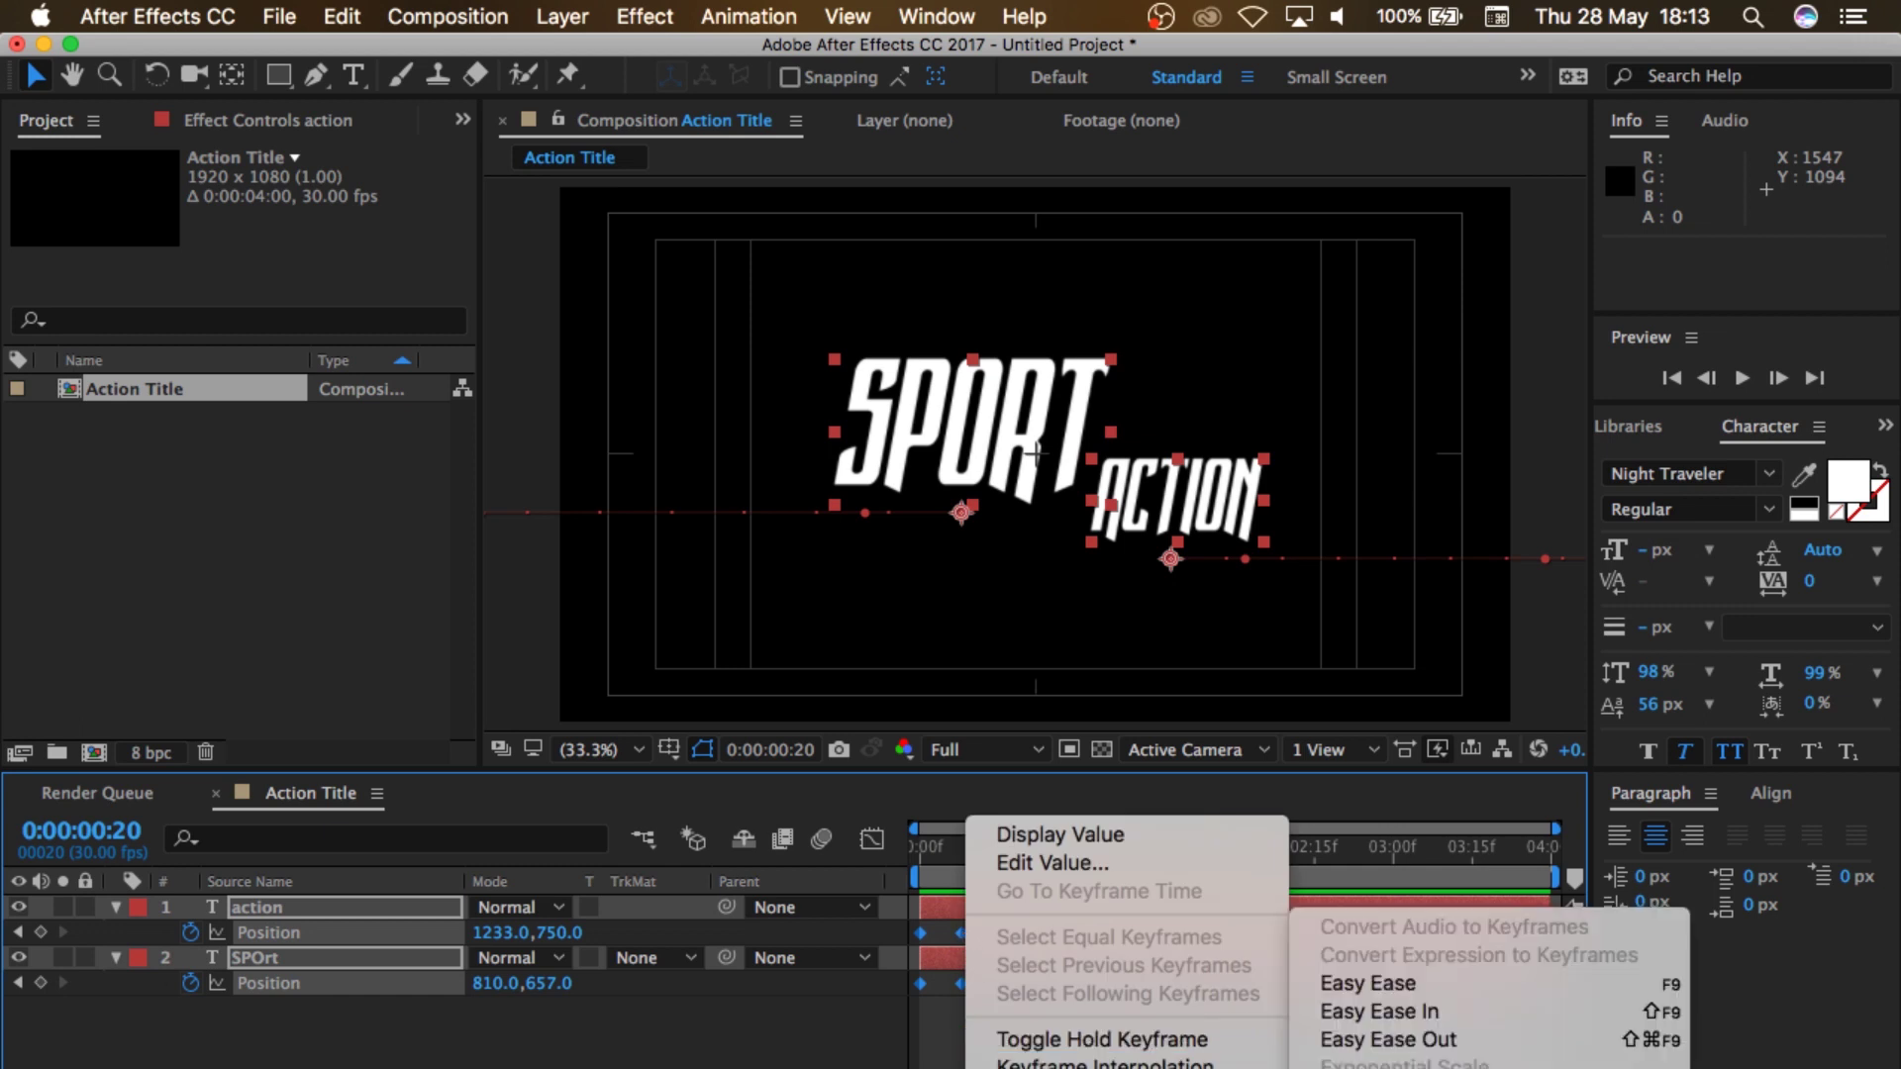
left_click(1445, 983)
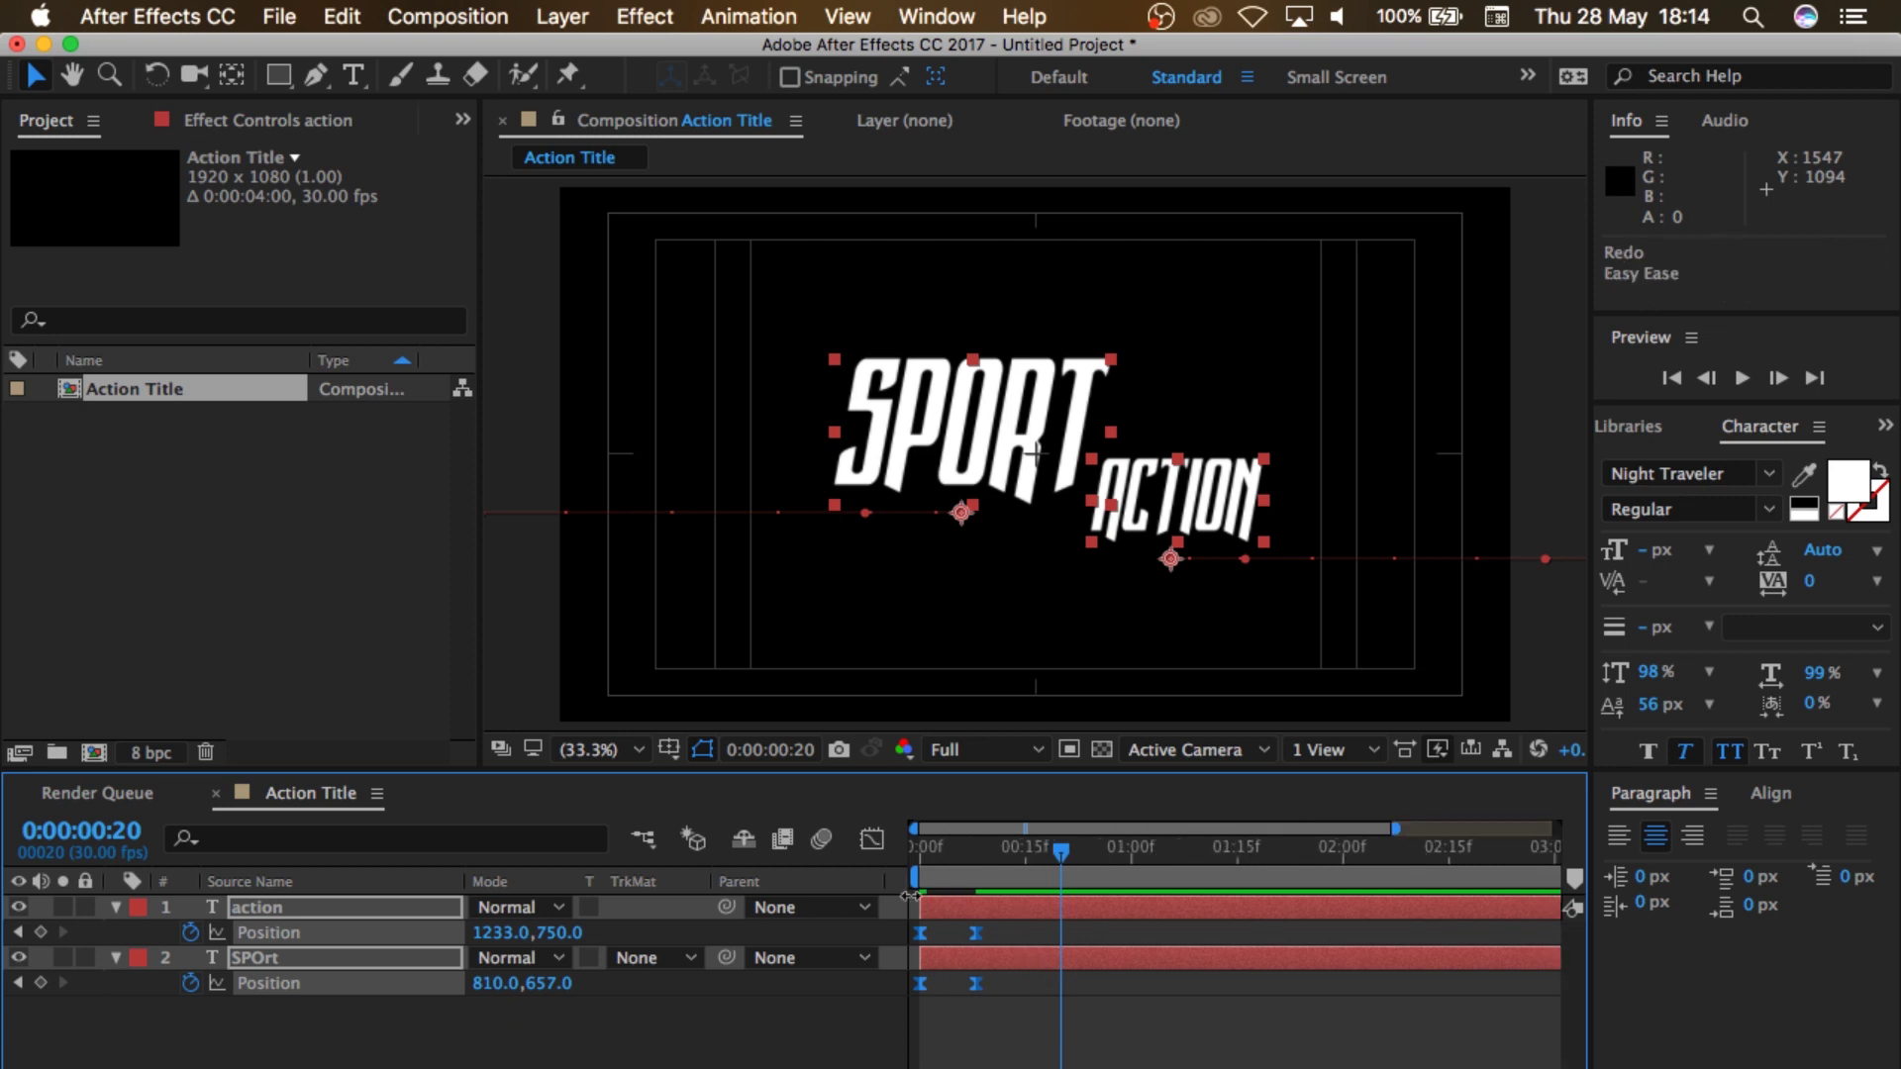
Step: Reshape both layers' Position speed curves in the Graph Editor so the speed peaks early and slows gradually into the last keyframes
left_click(871, 839)
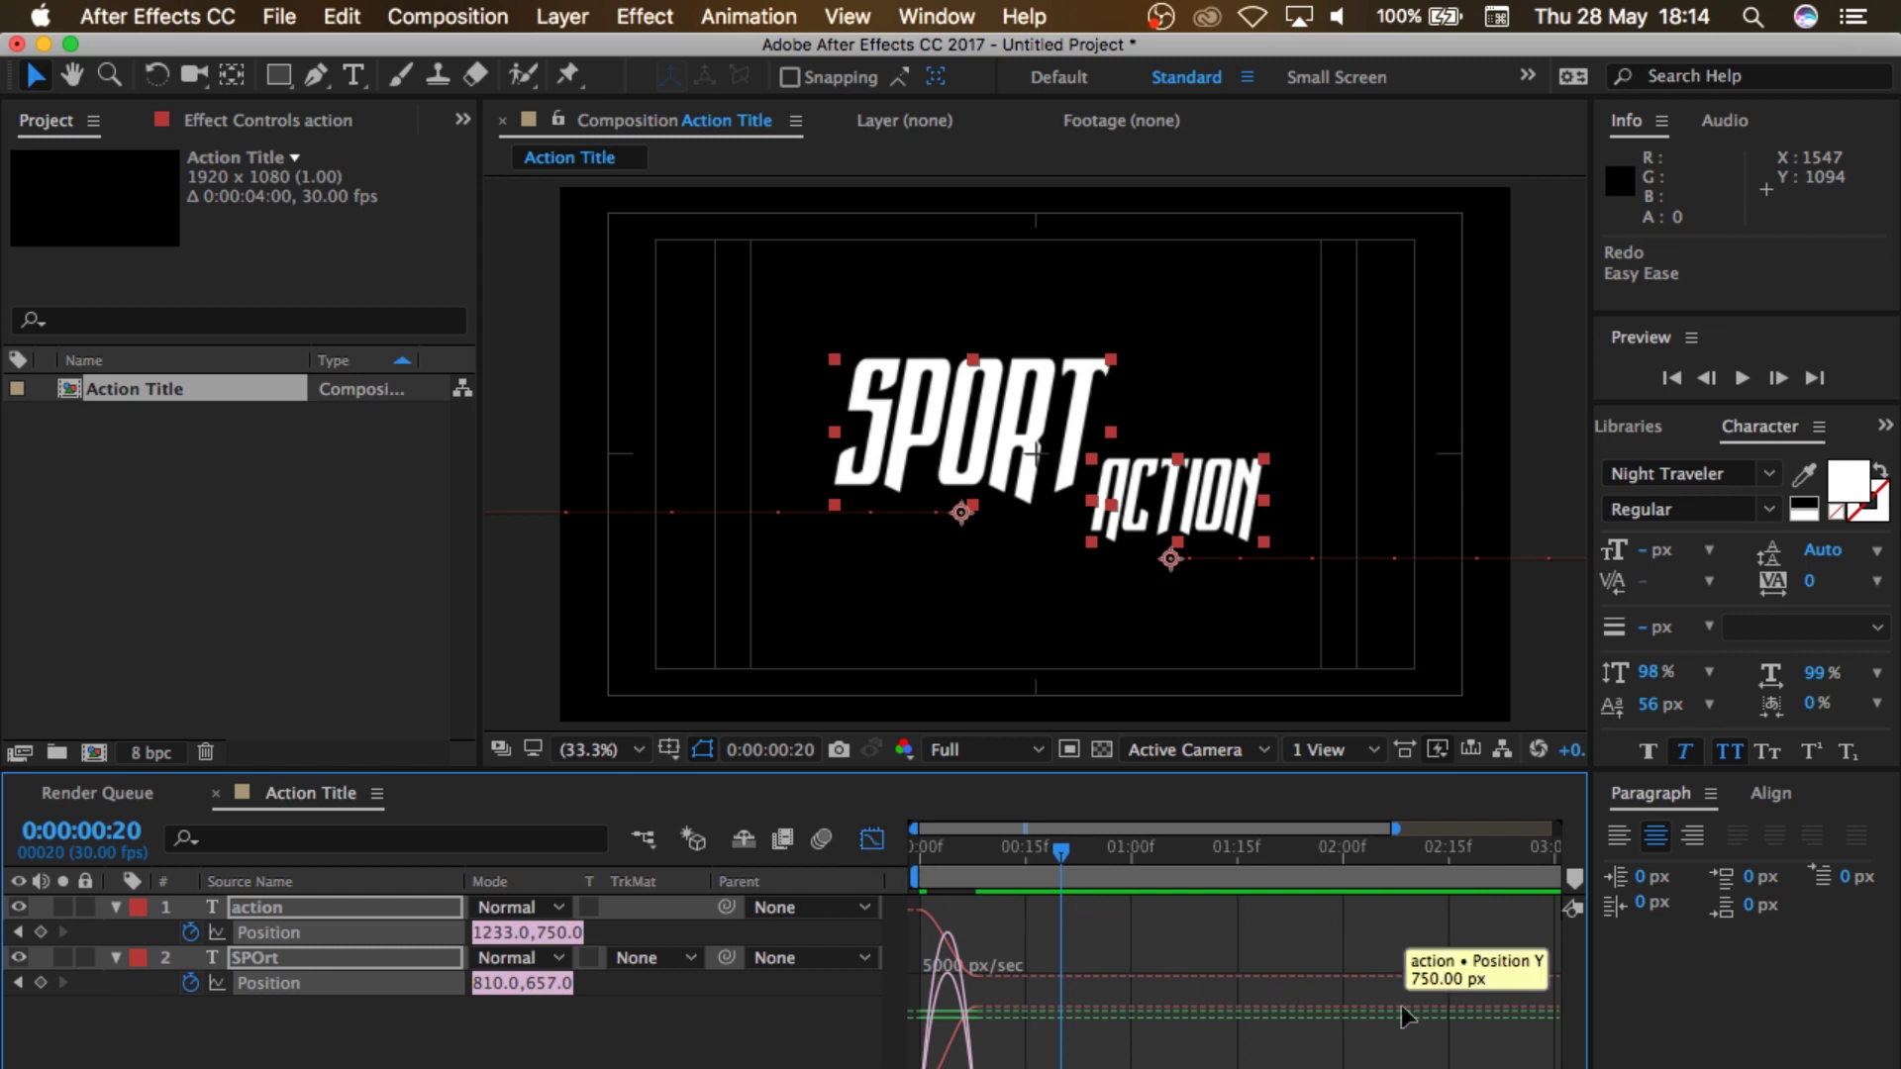
left_click_drag(1396, 828, 971, 828)
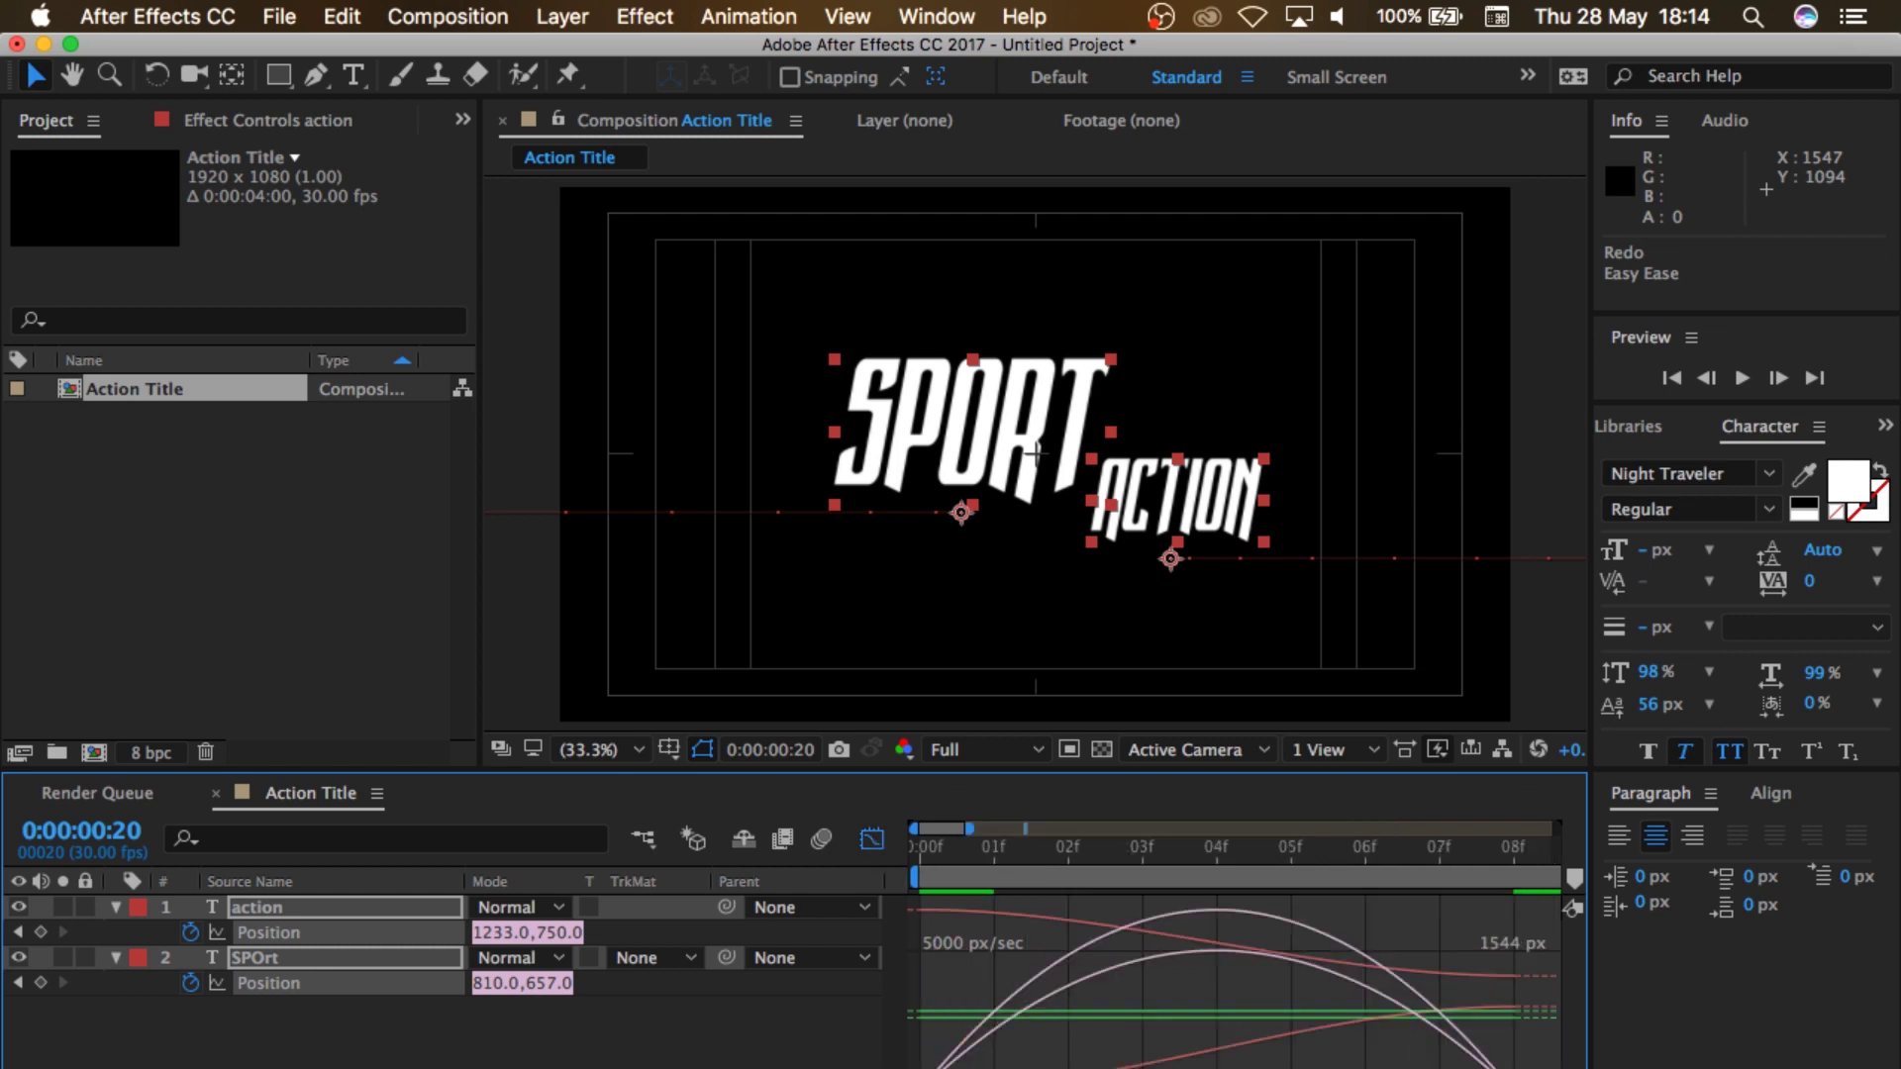
left_click_drag(1541, 1062, 1495, 1068)
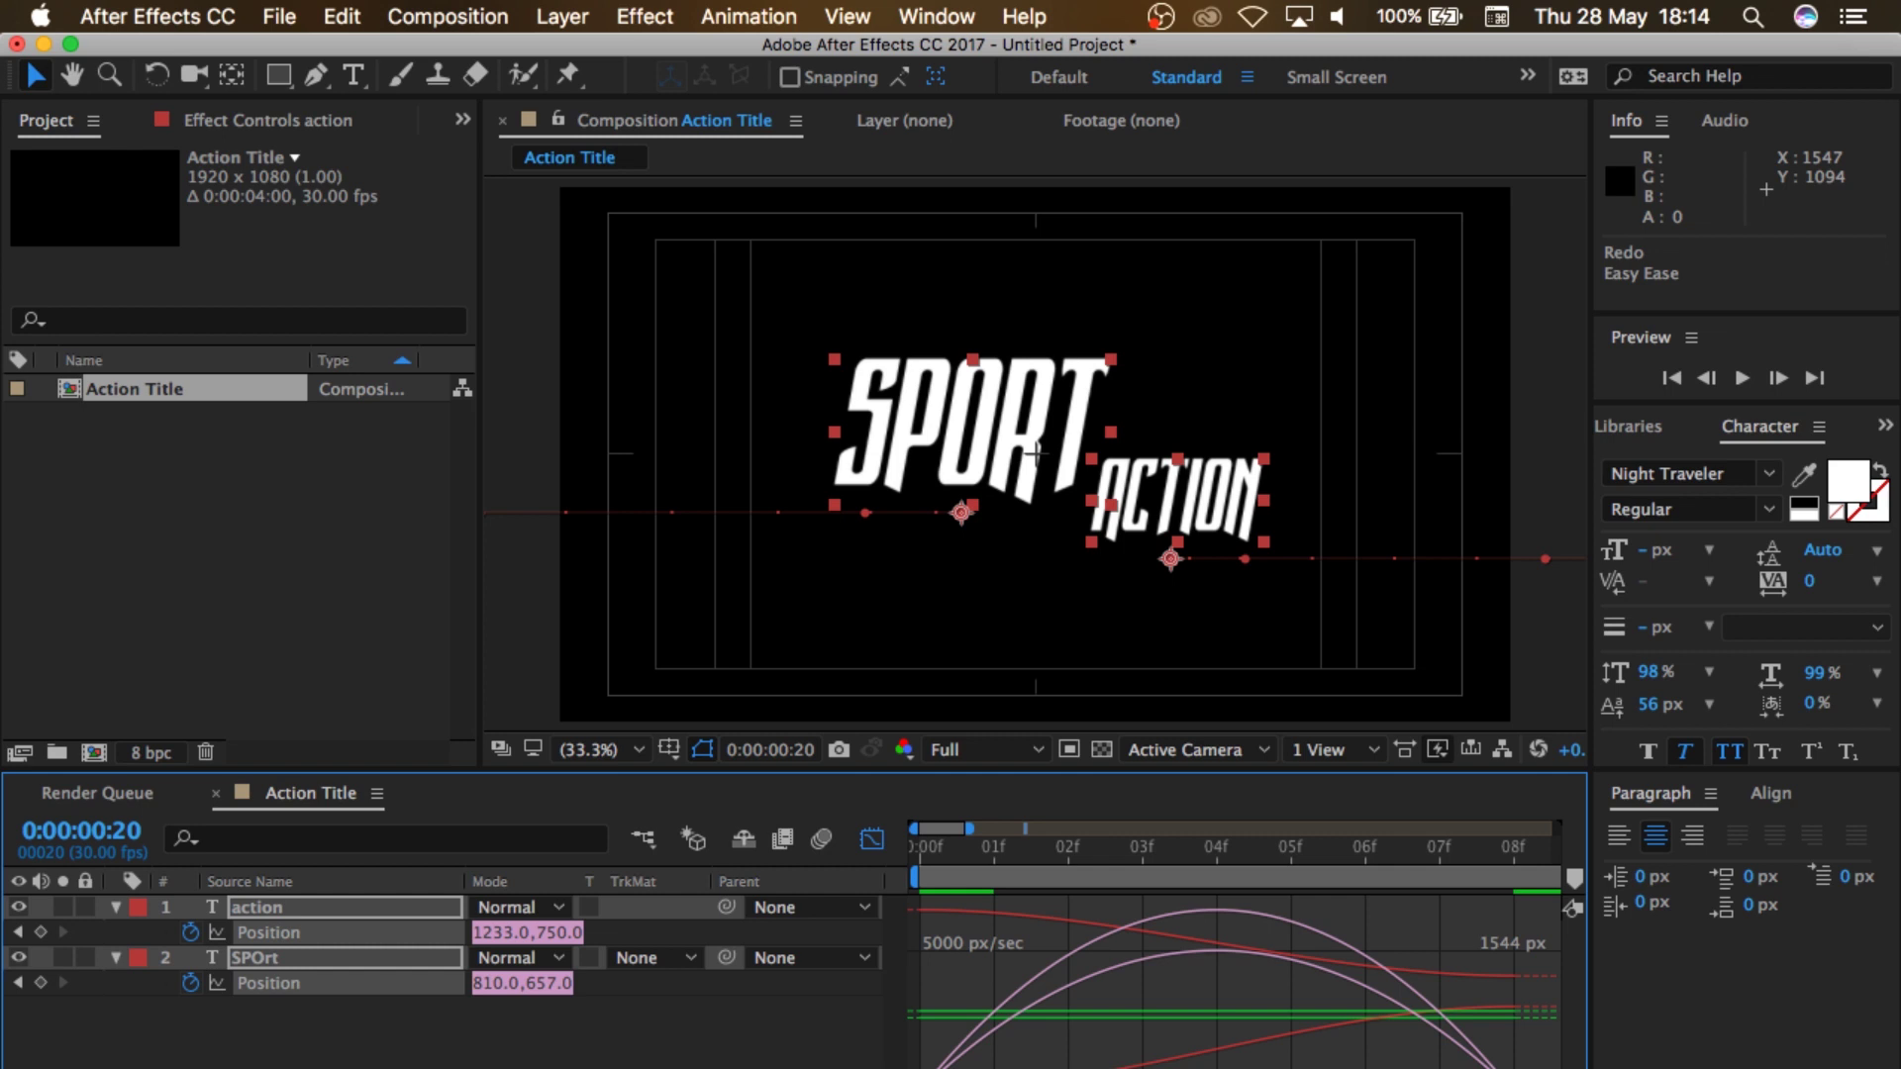
left_click_drag(1416, 1068, 1105, 1068)
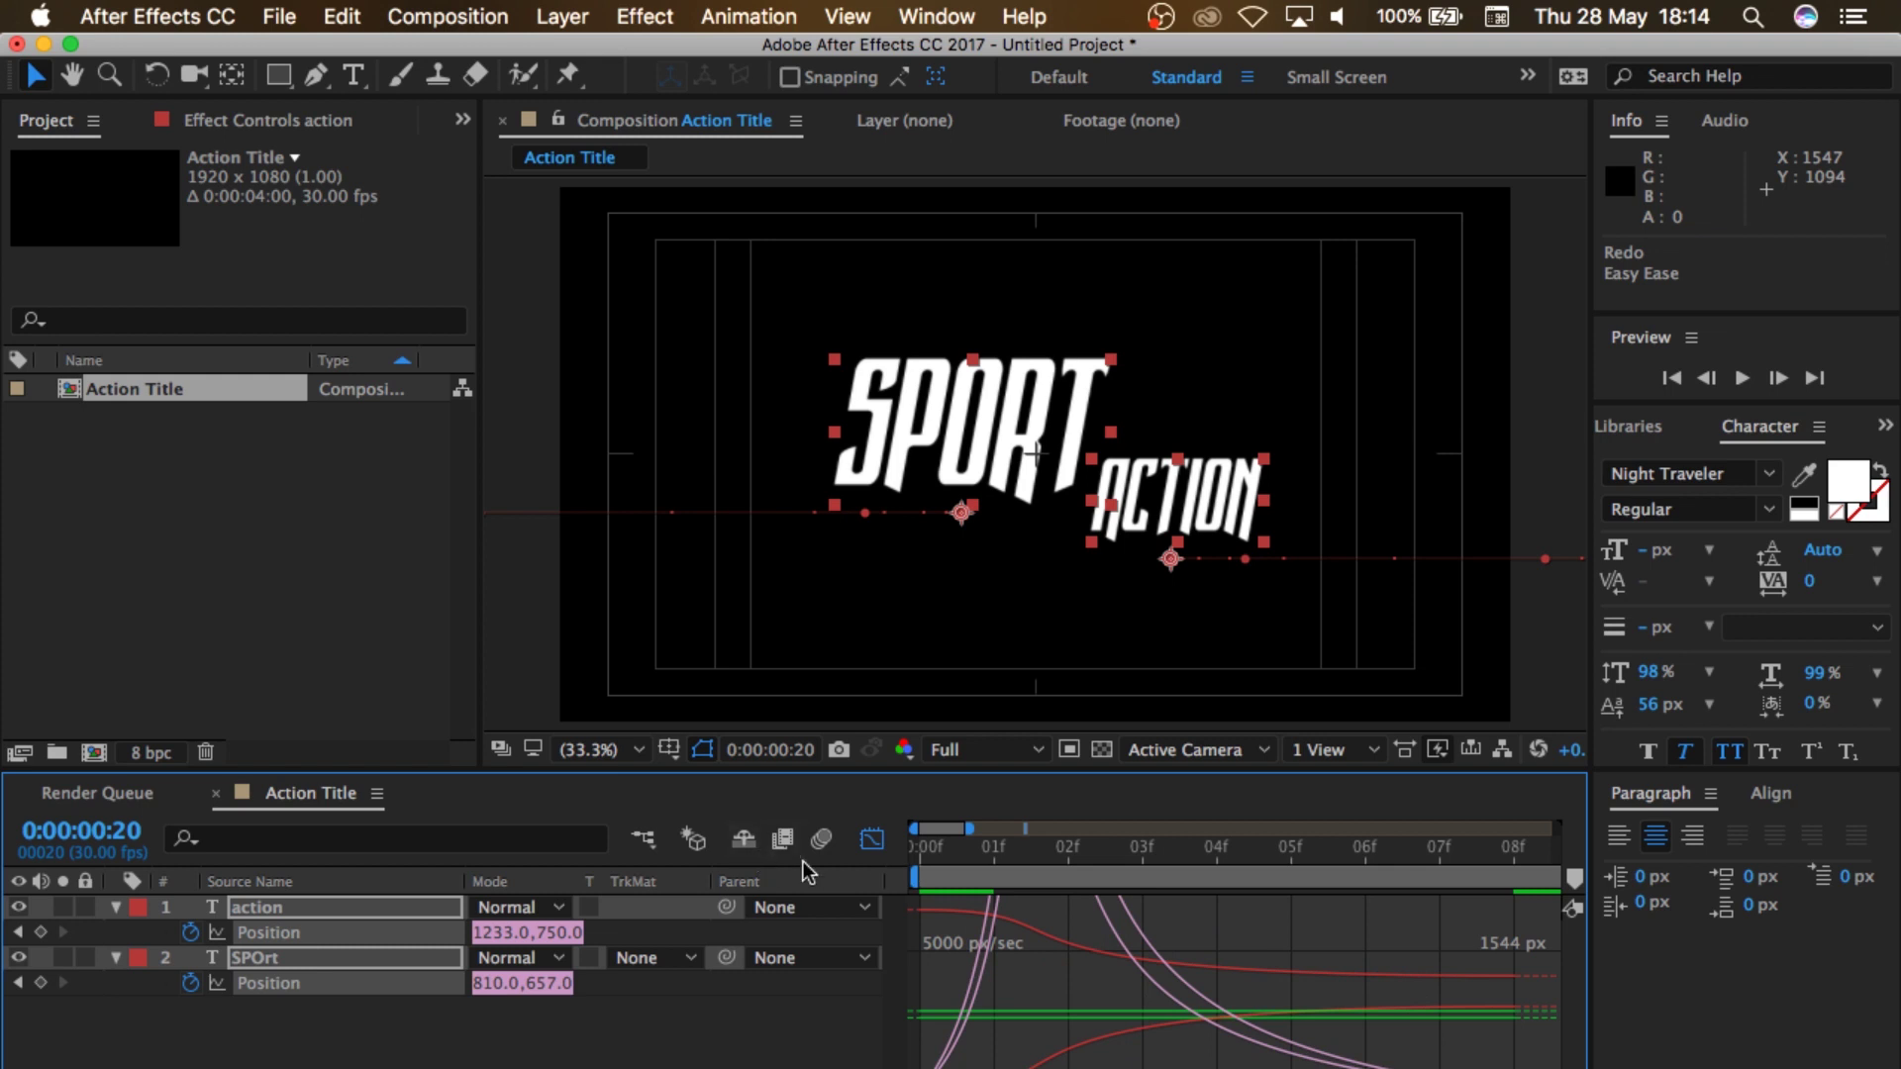
left_click(871, 840)
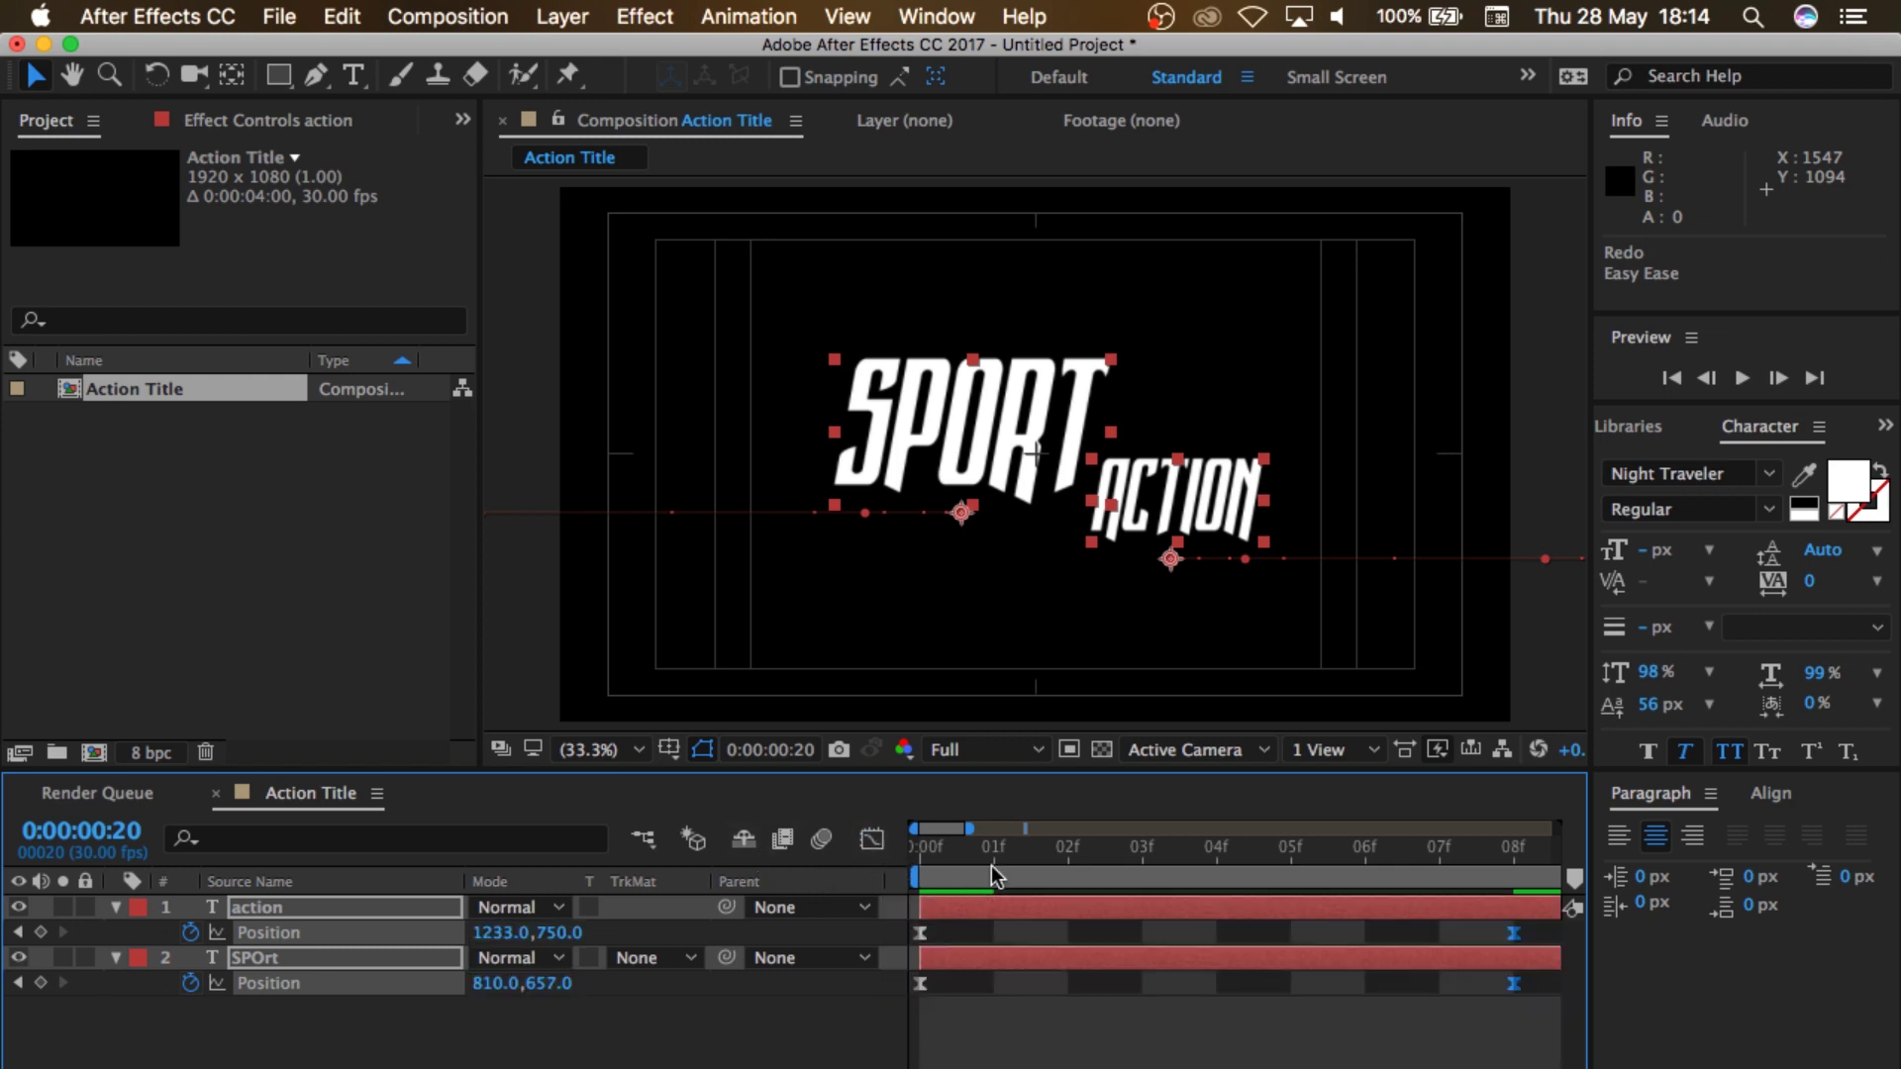
Step: Play the composition from the start several times to check the eased slide-in of both words
key("minus")
key("minus")
key("minus")
key("minus")
left_click_drag(998, 859, 839, 872)
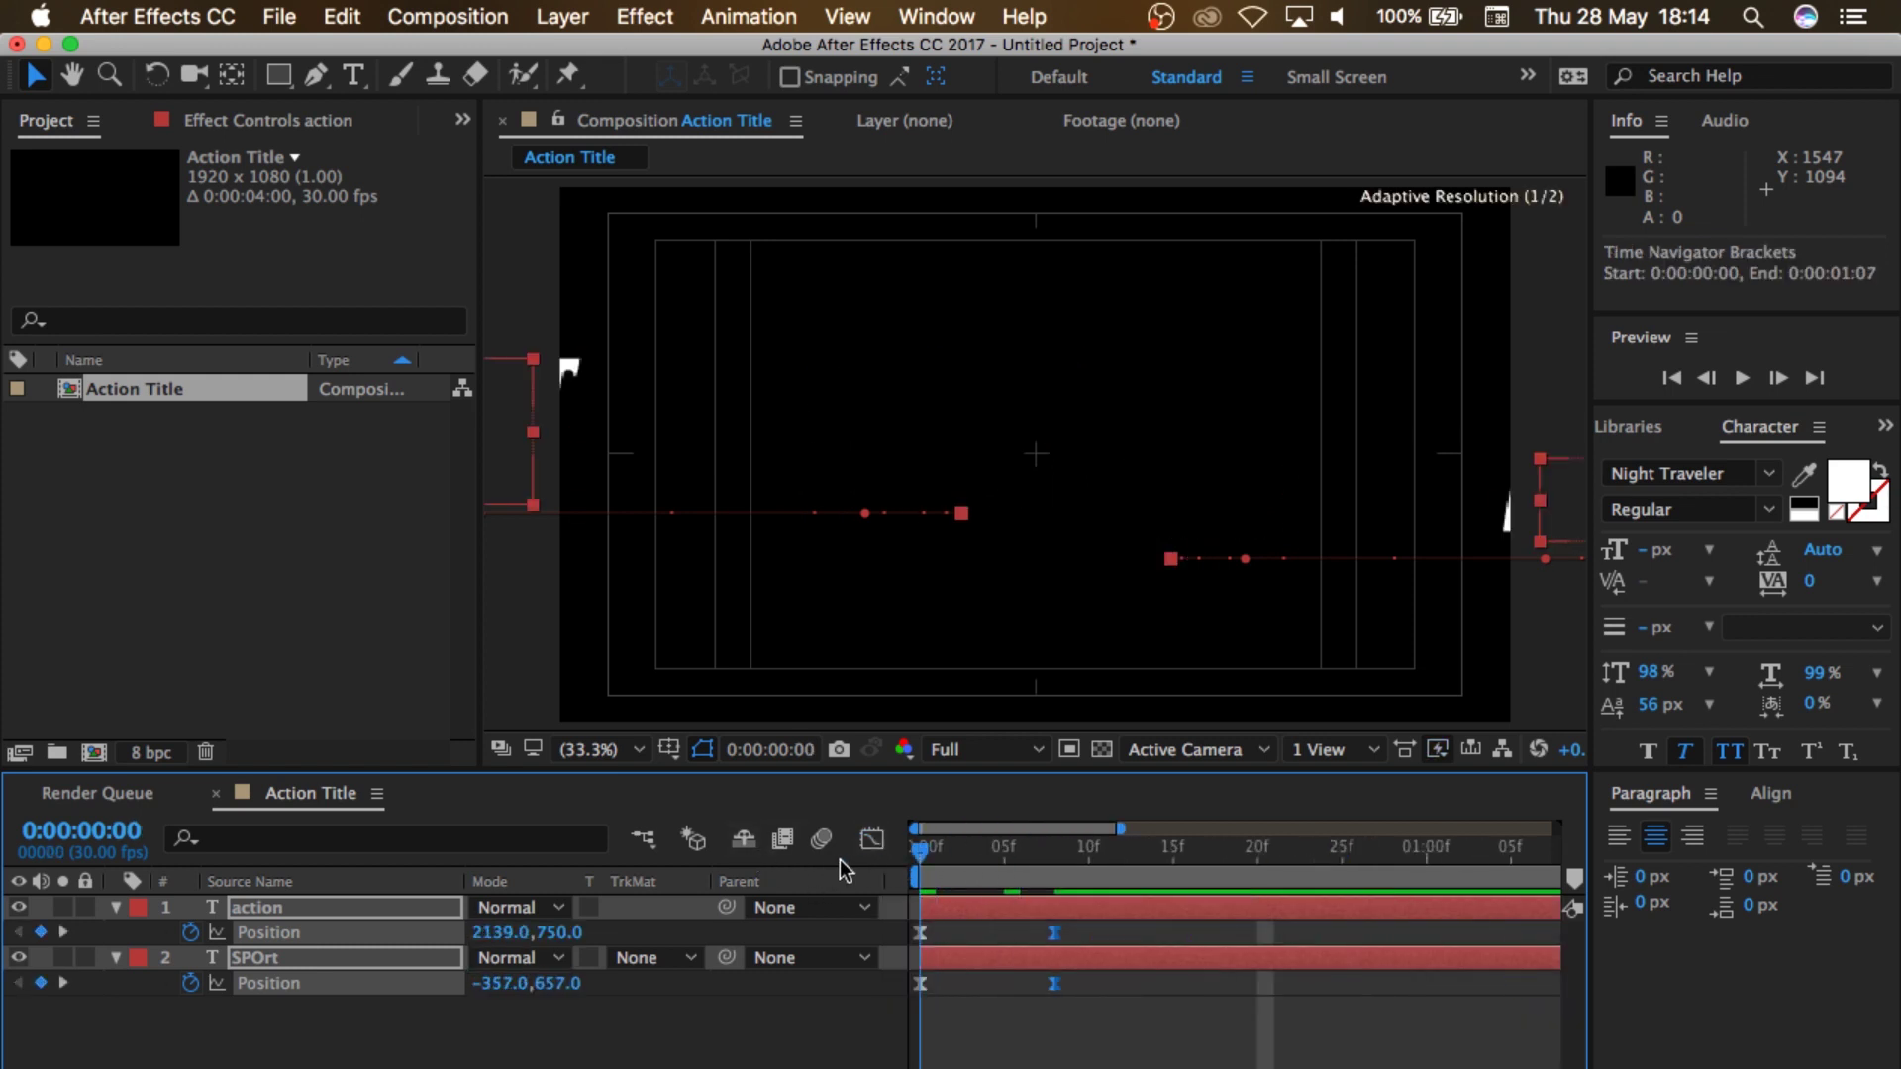
key("space")
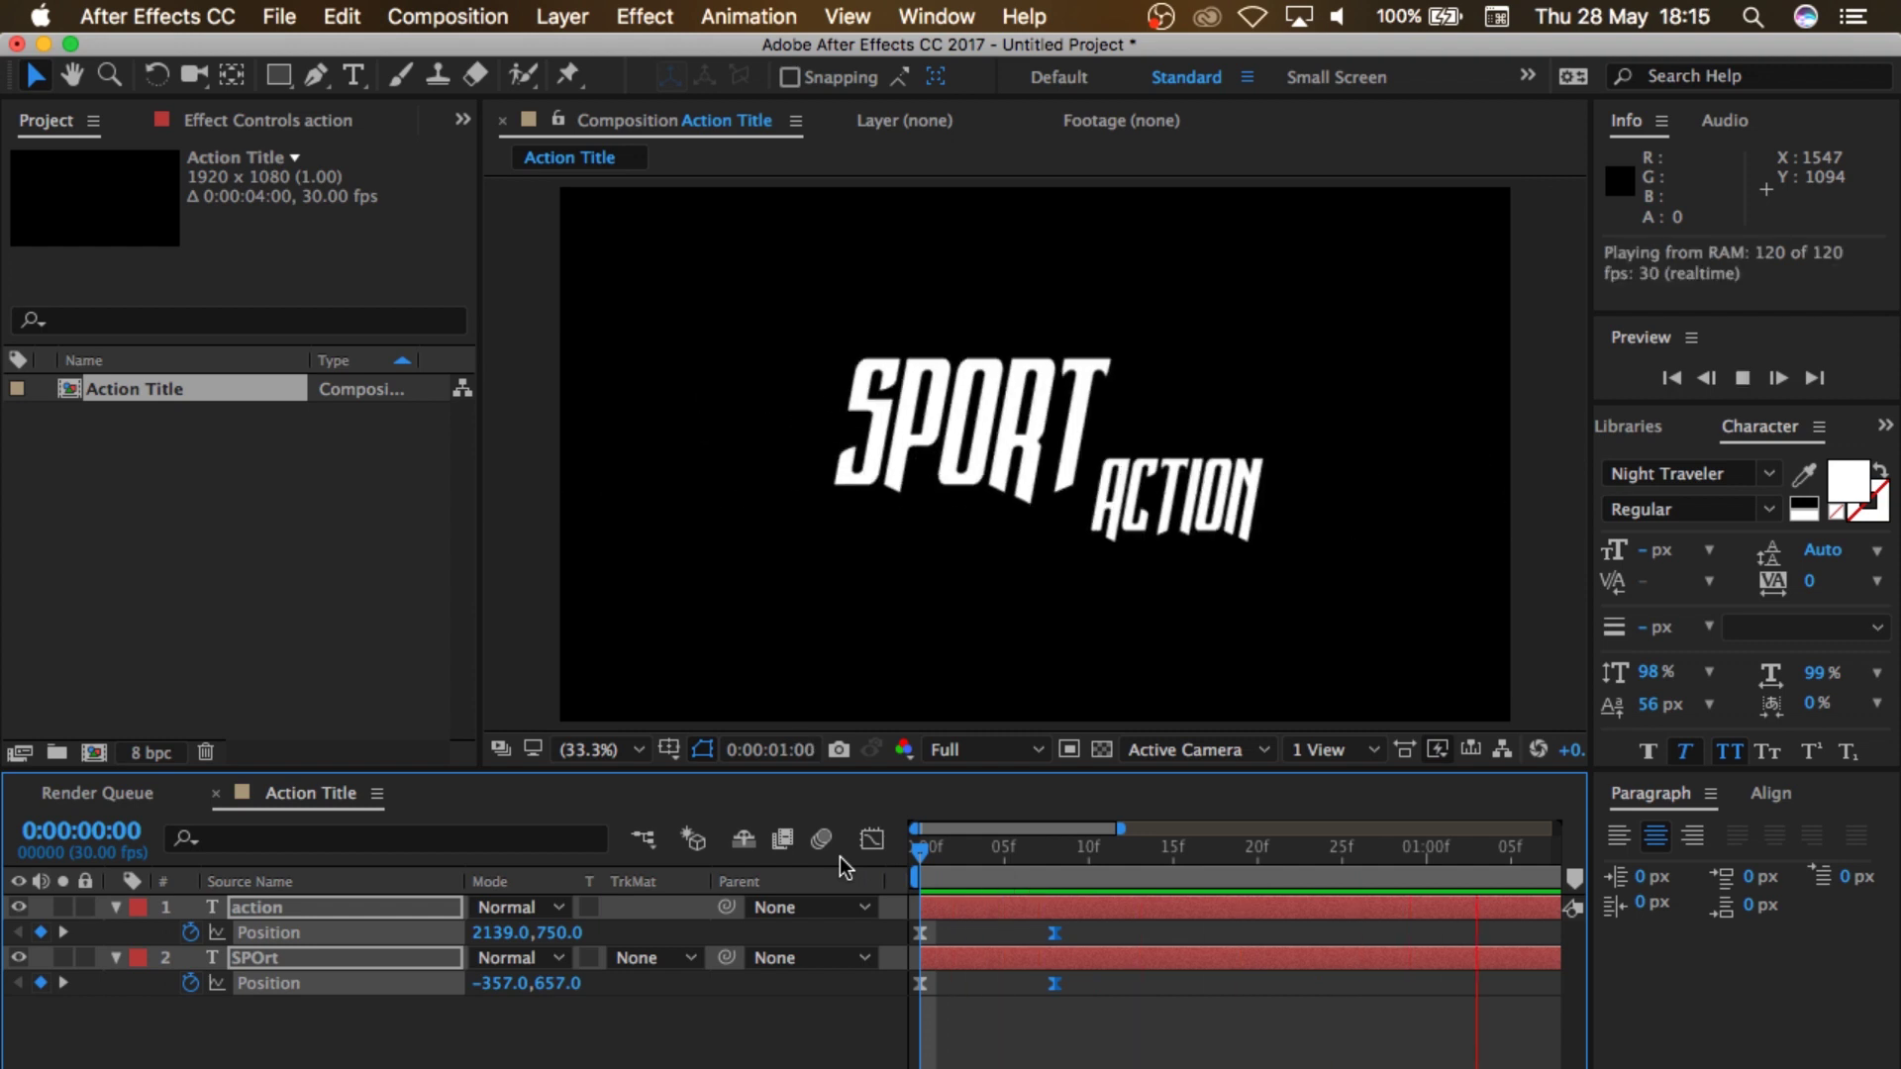
key("space")
key("minus")
key("minus")
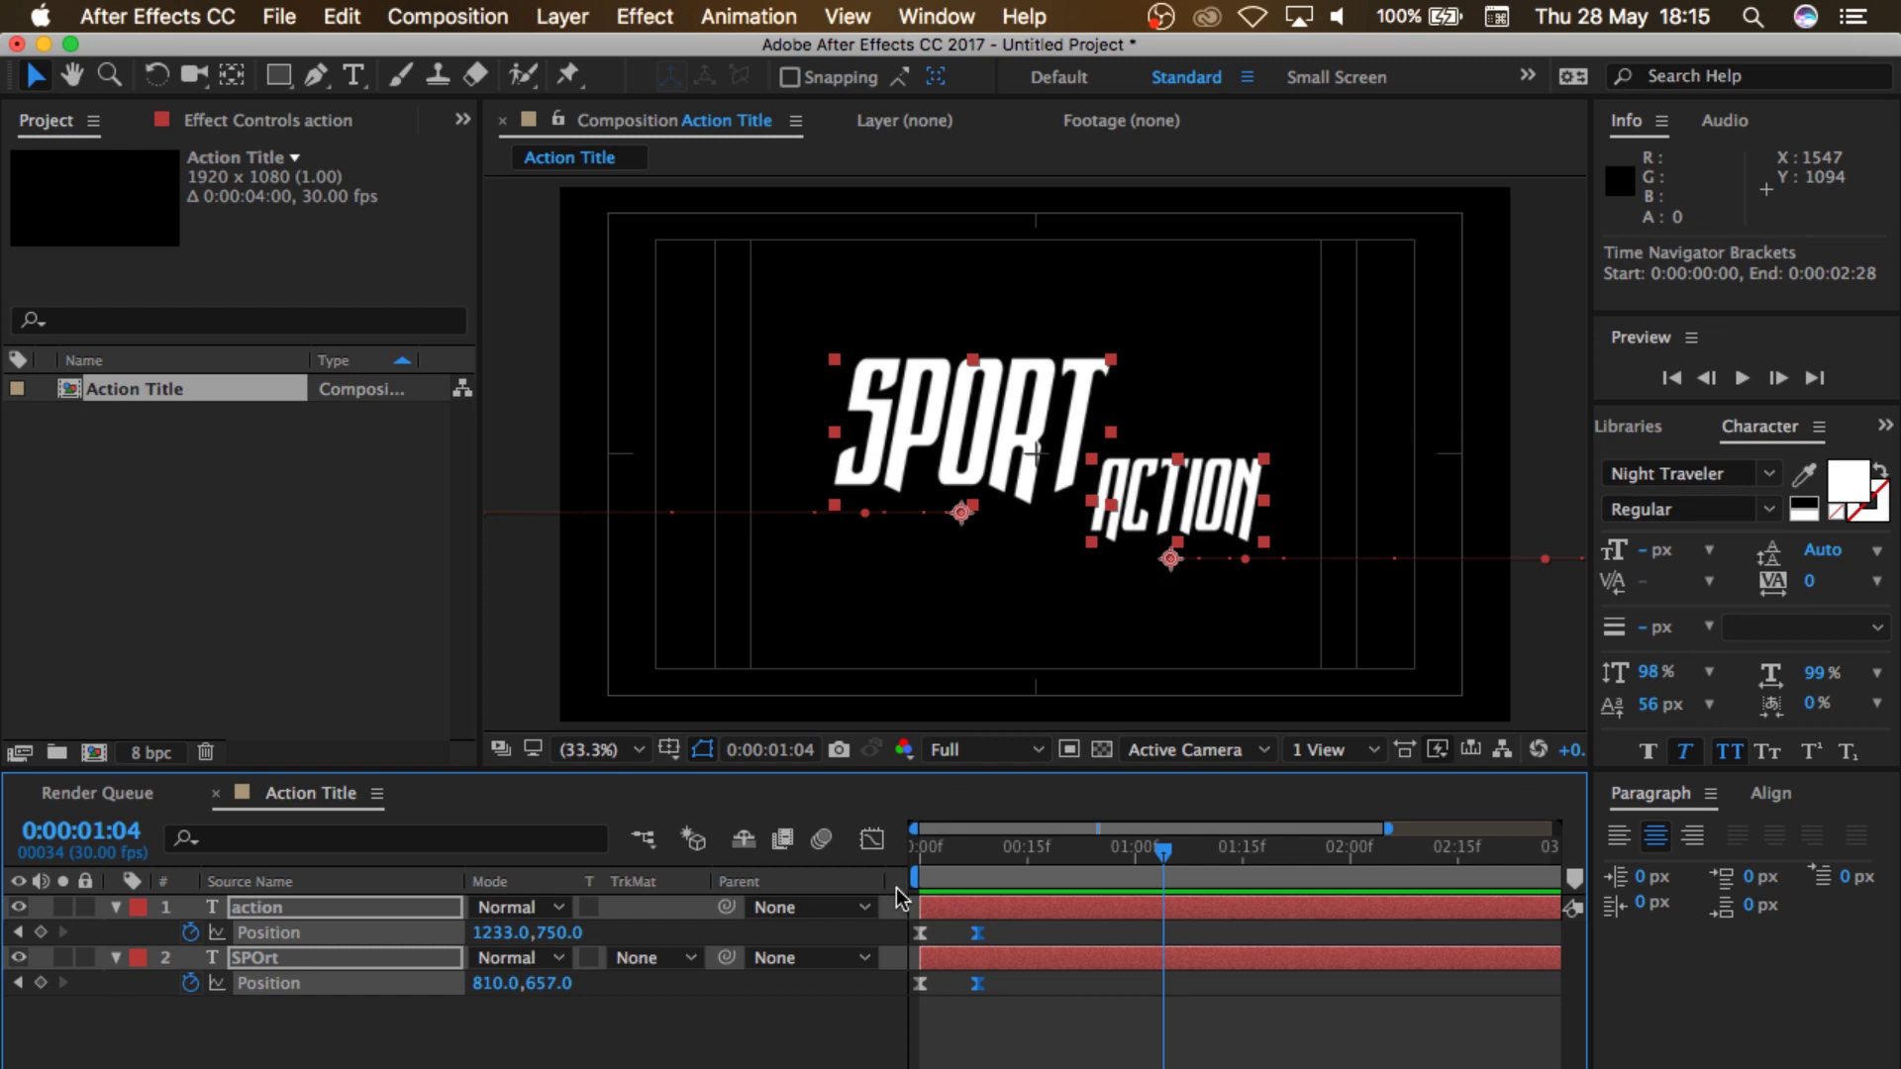
left_click_drag(985, 849, 842, 858)
key("space")
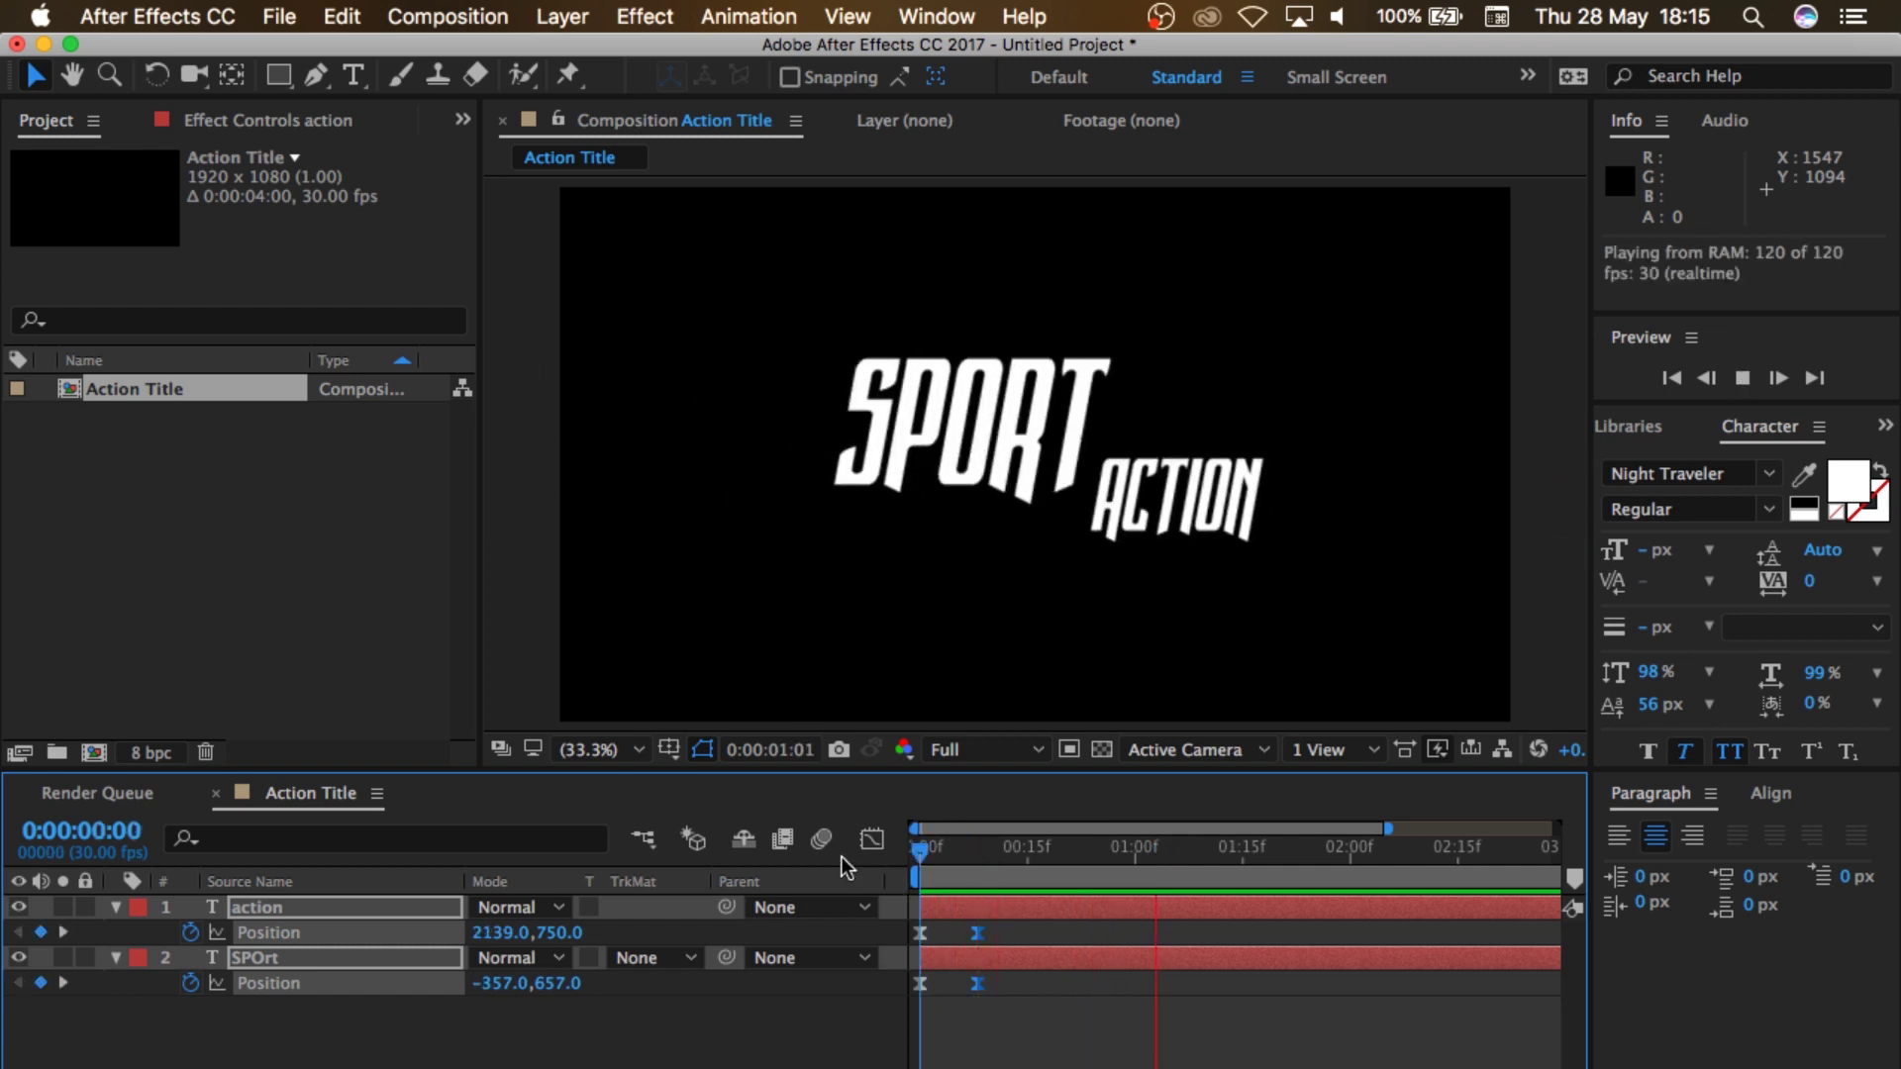
key("space")
left_click_drag(940, 852, 896, 851)
key("space")
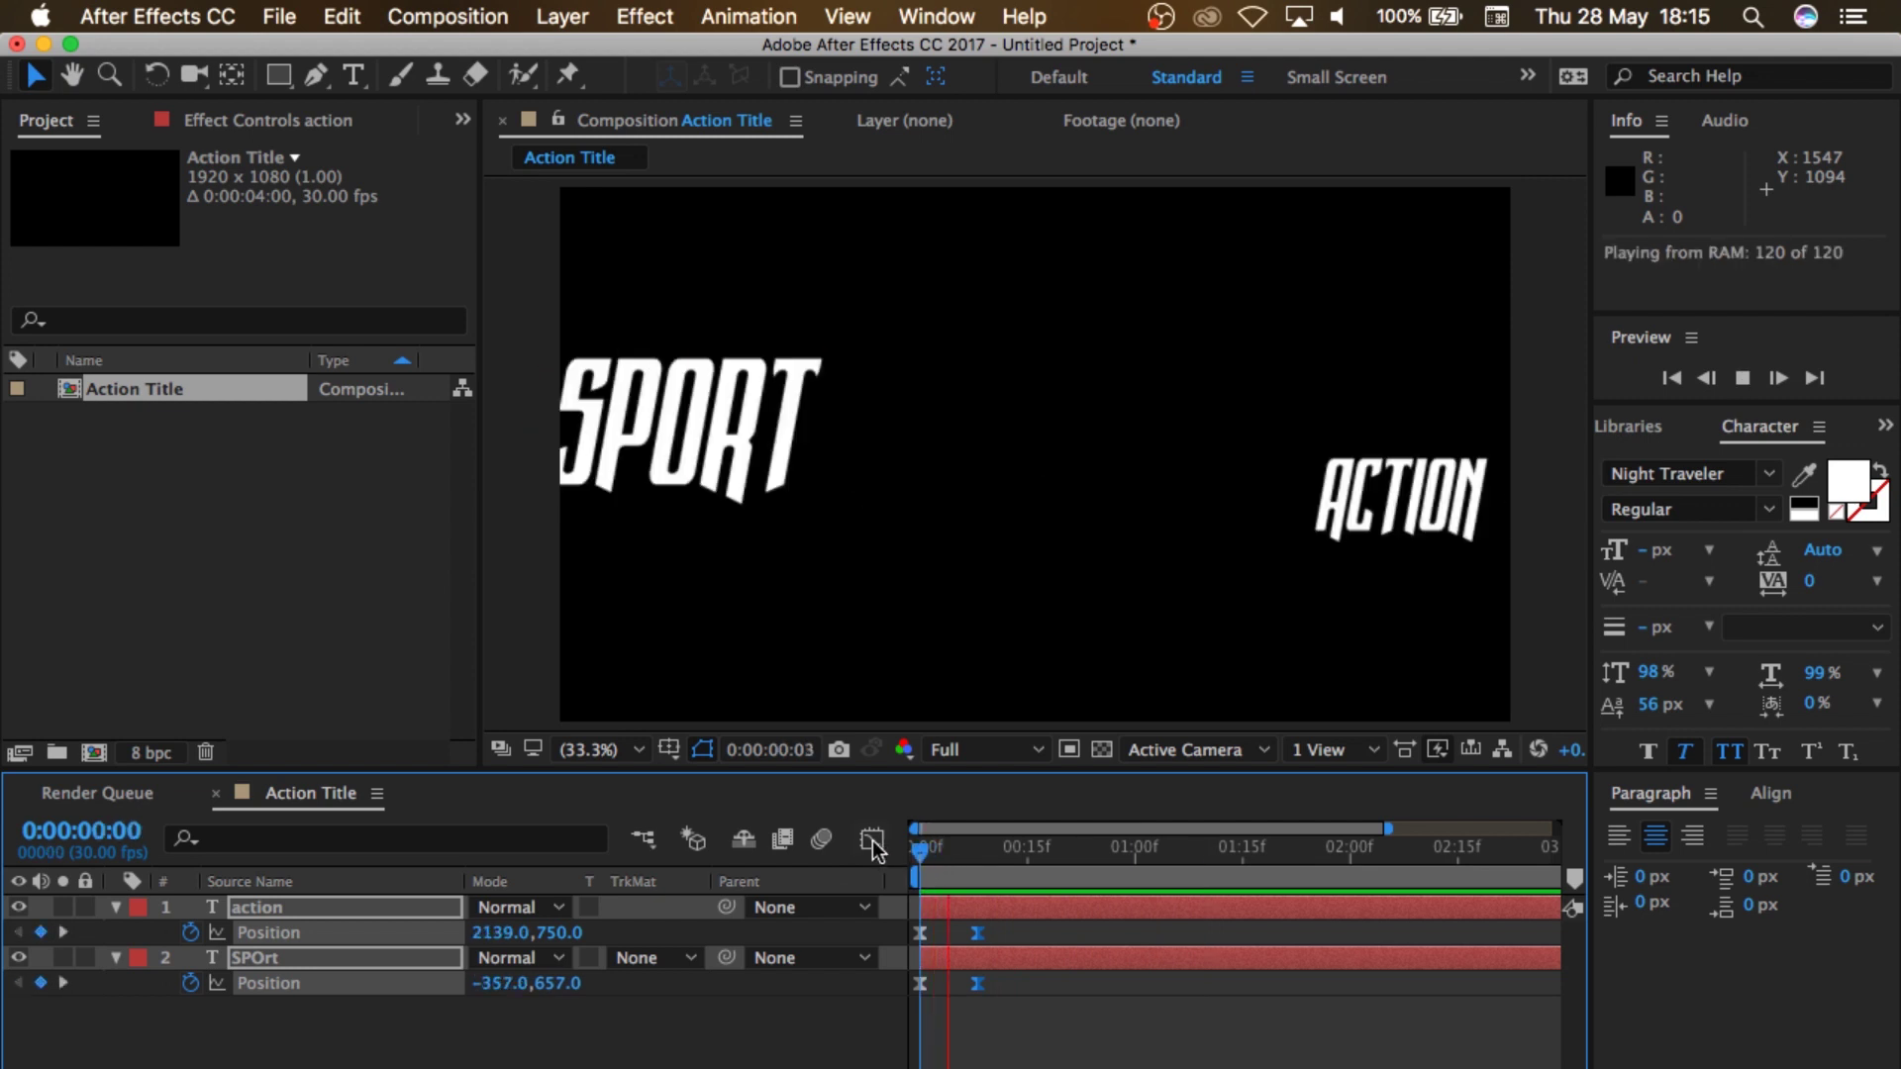
Step: Move the ending Position keyframes of both text layers earlier to 0:00:00:06 and preview the faster slide-in from the start
key("space")
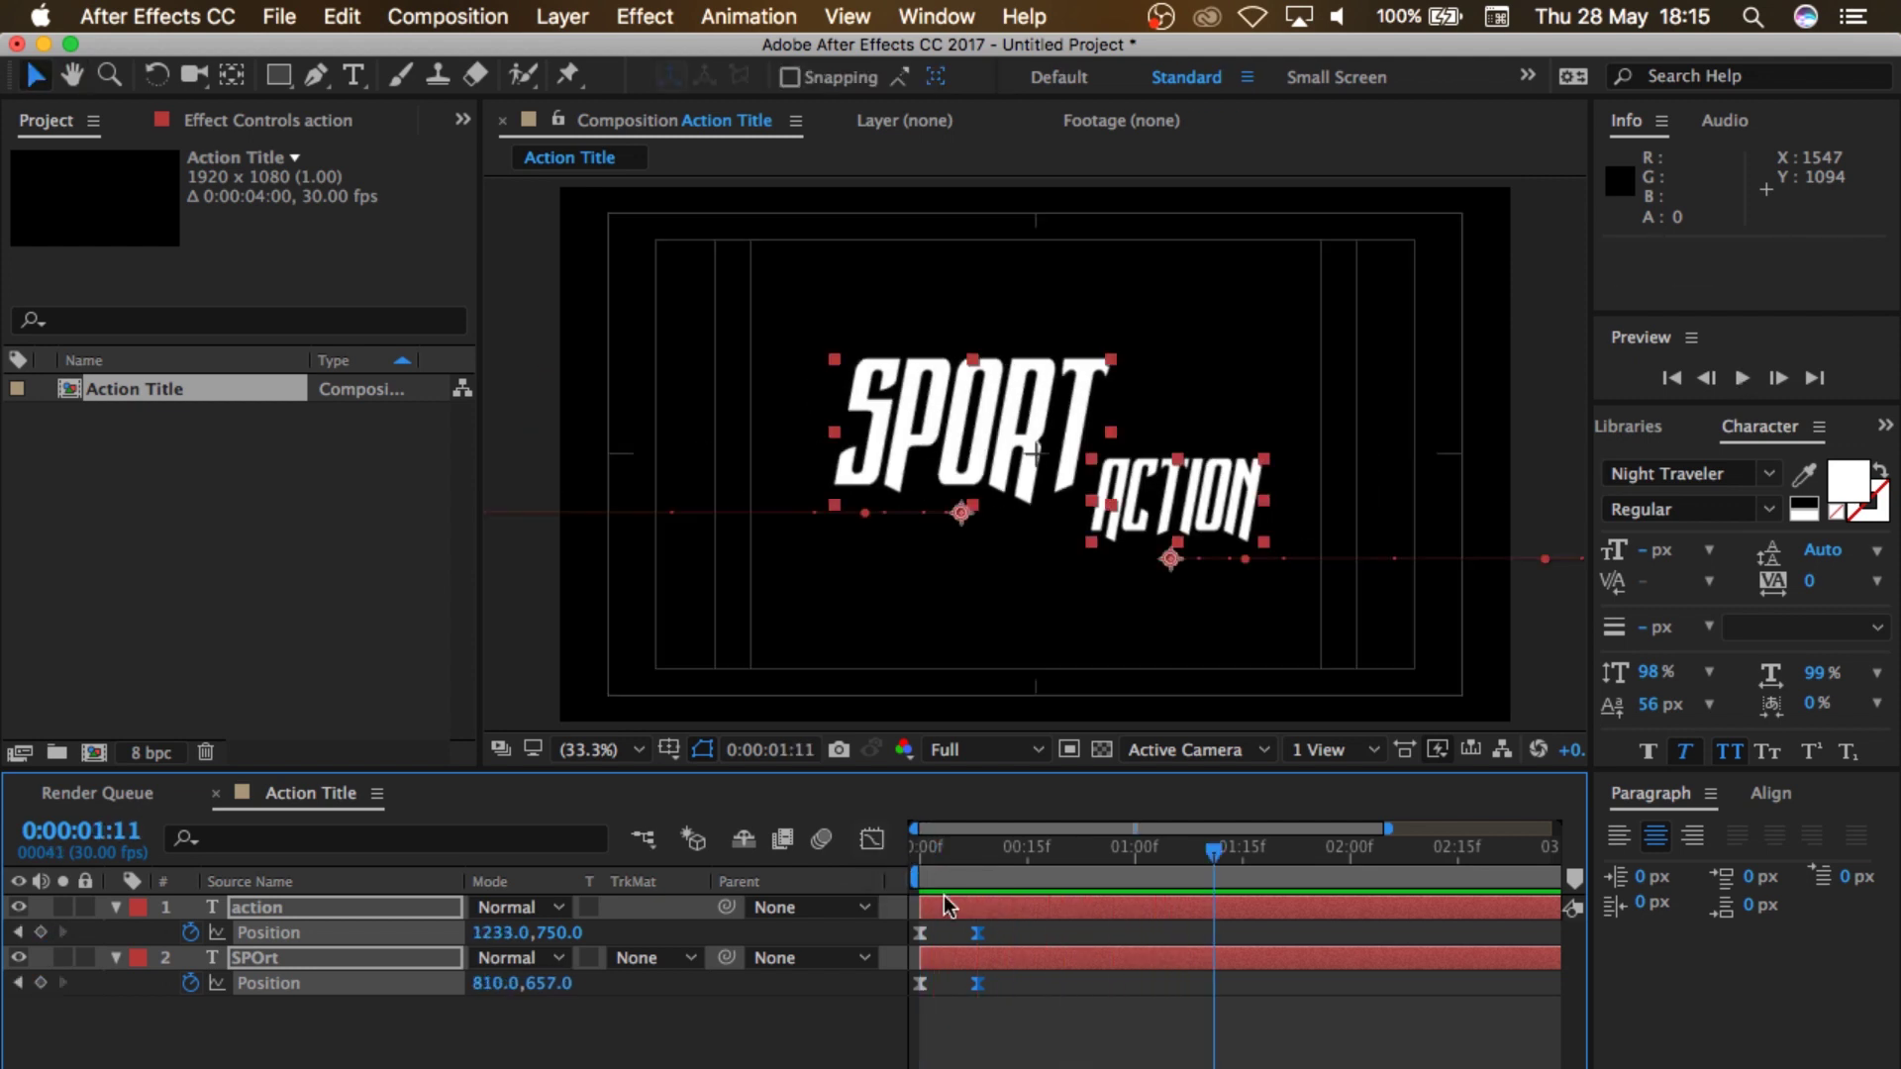
left_click_drag(982, 935, 960, 934)
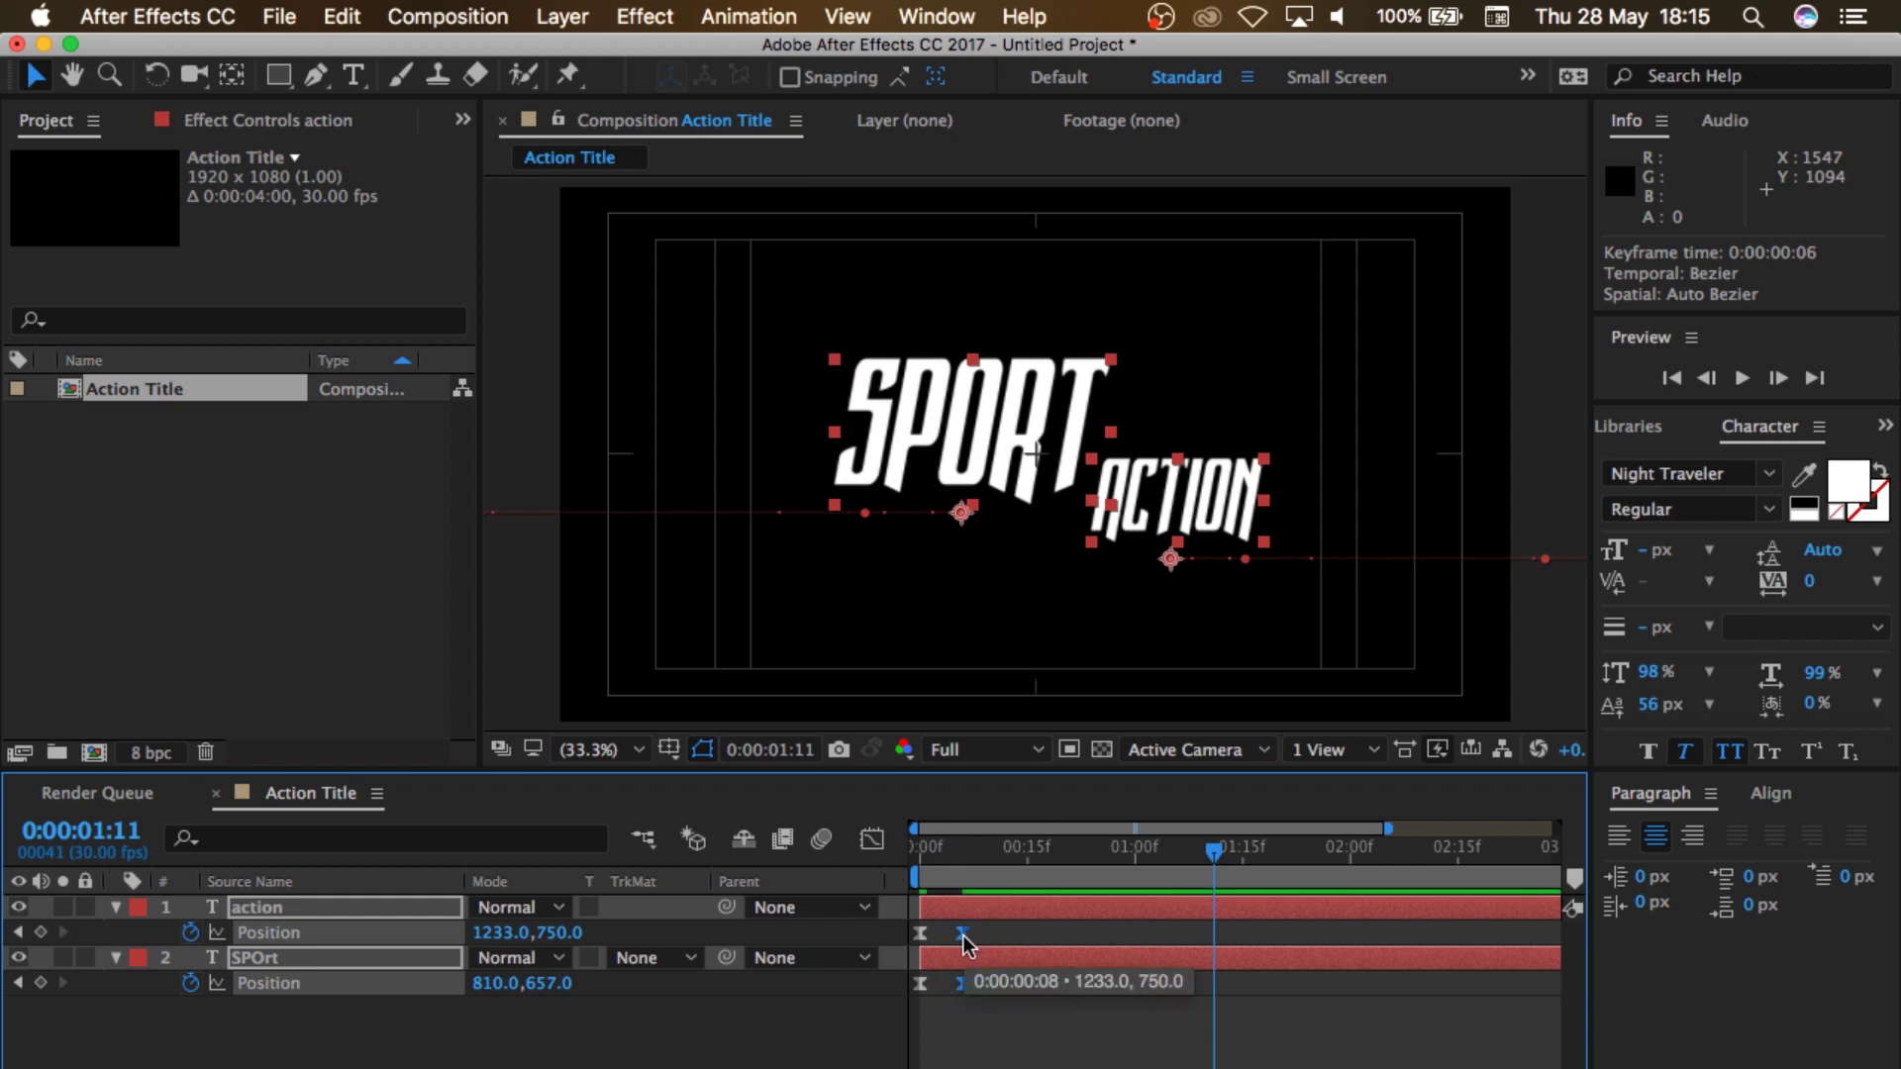
left_click_drag(990, 854, 800, 851)
key("space")
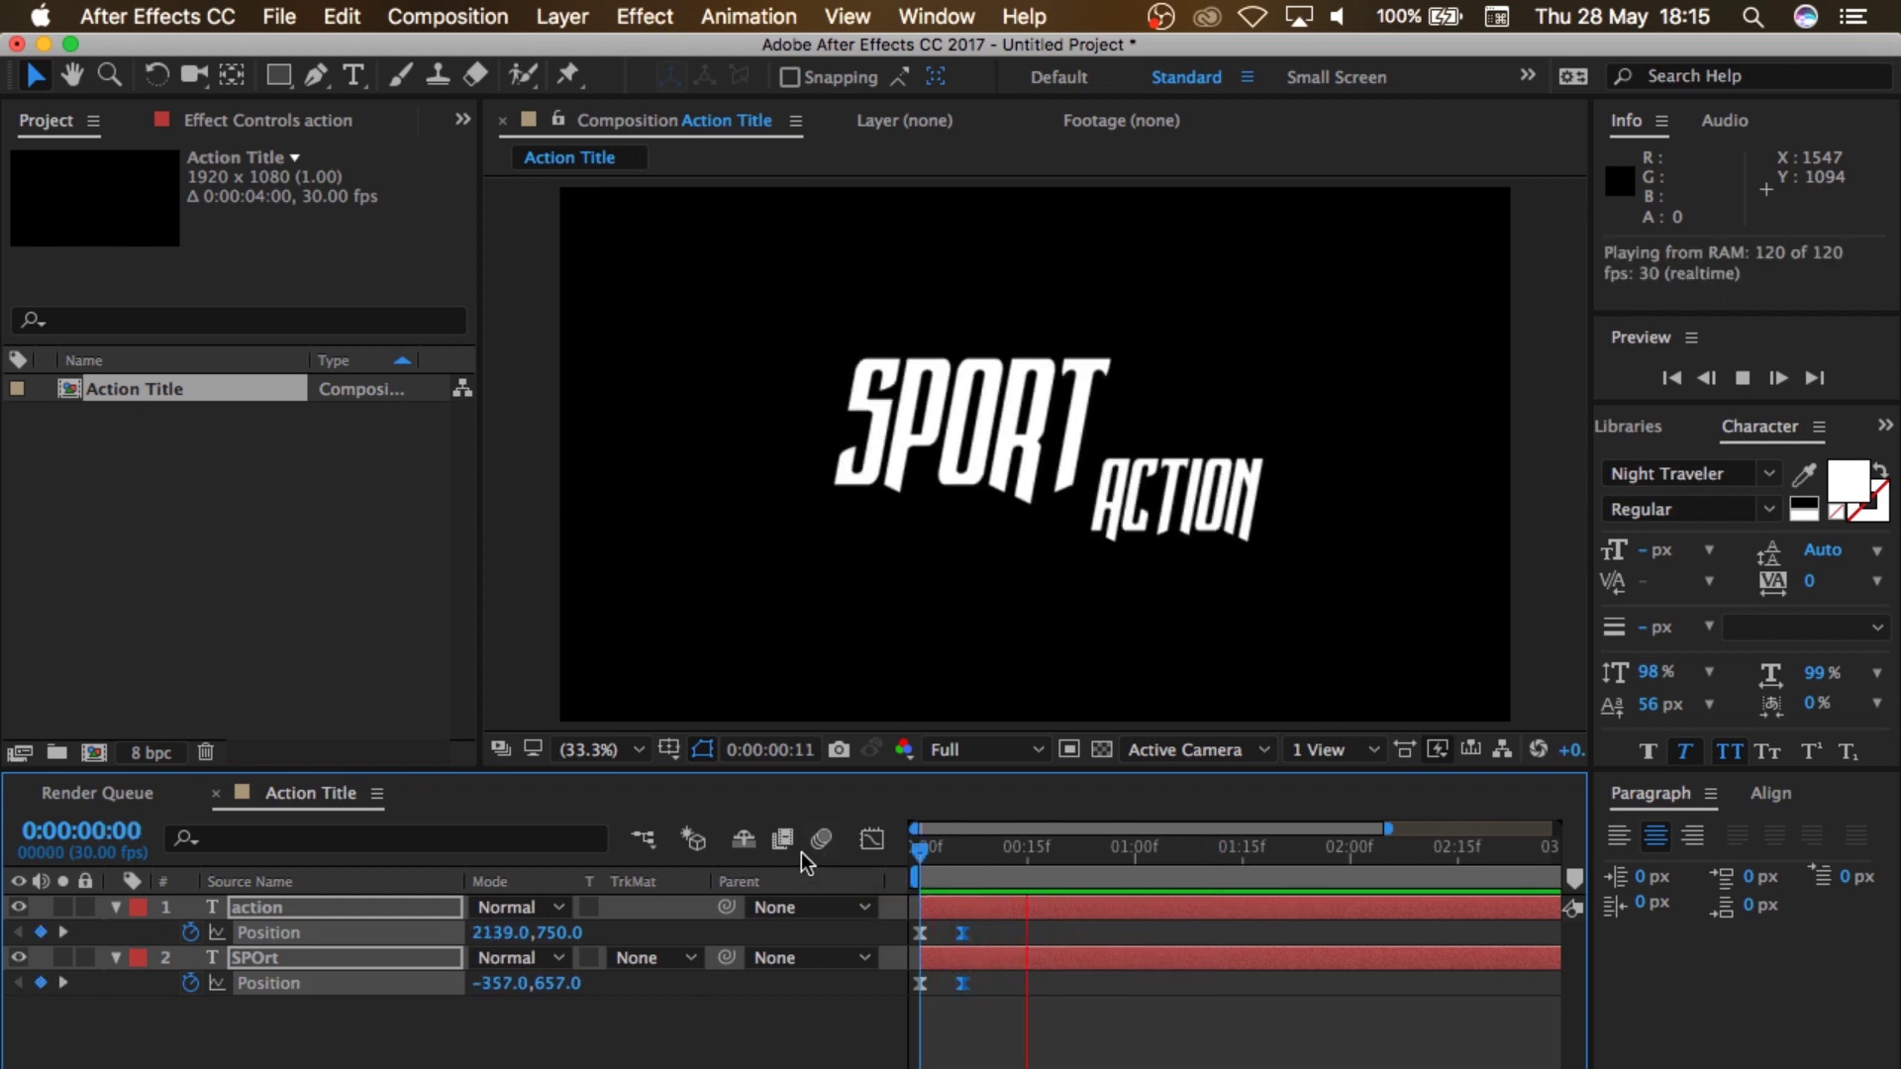
key("space")
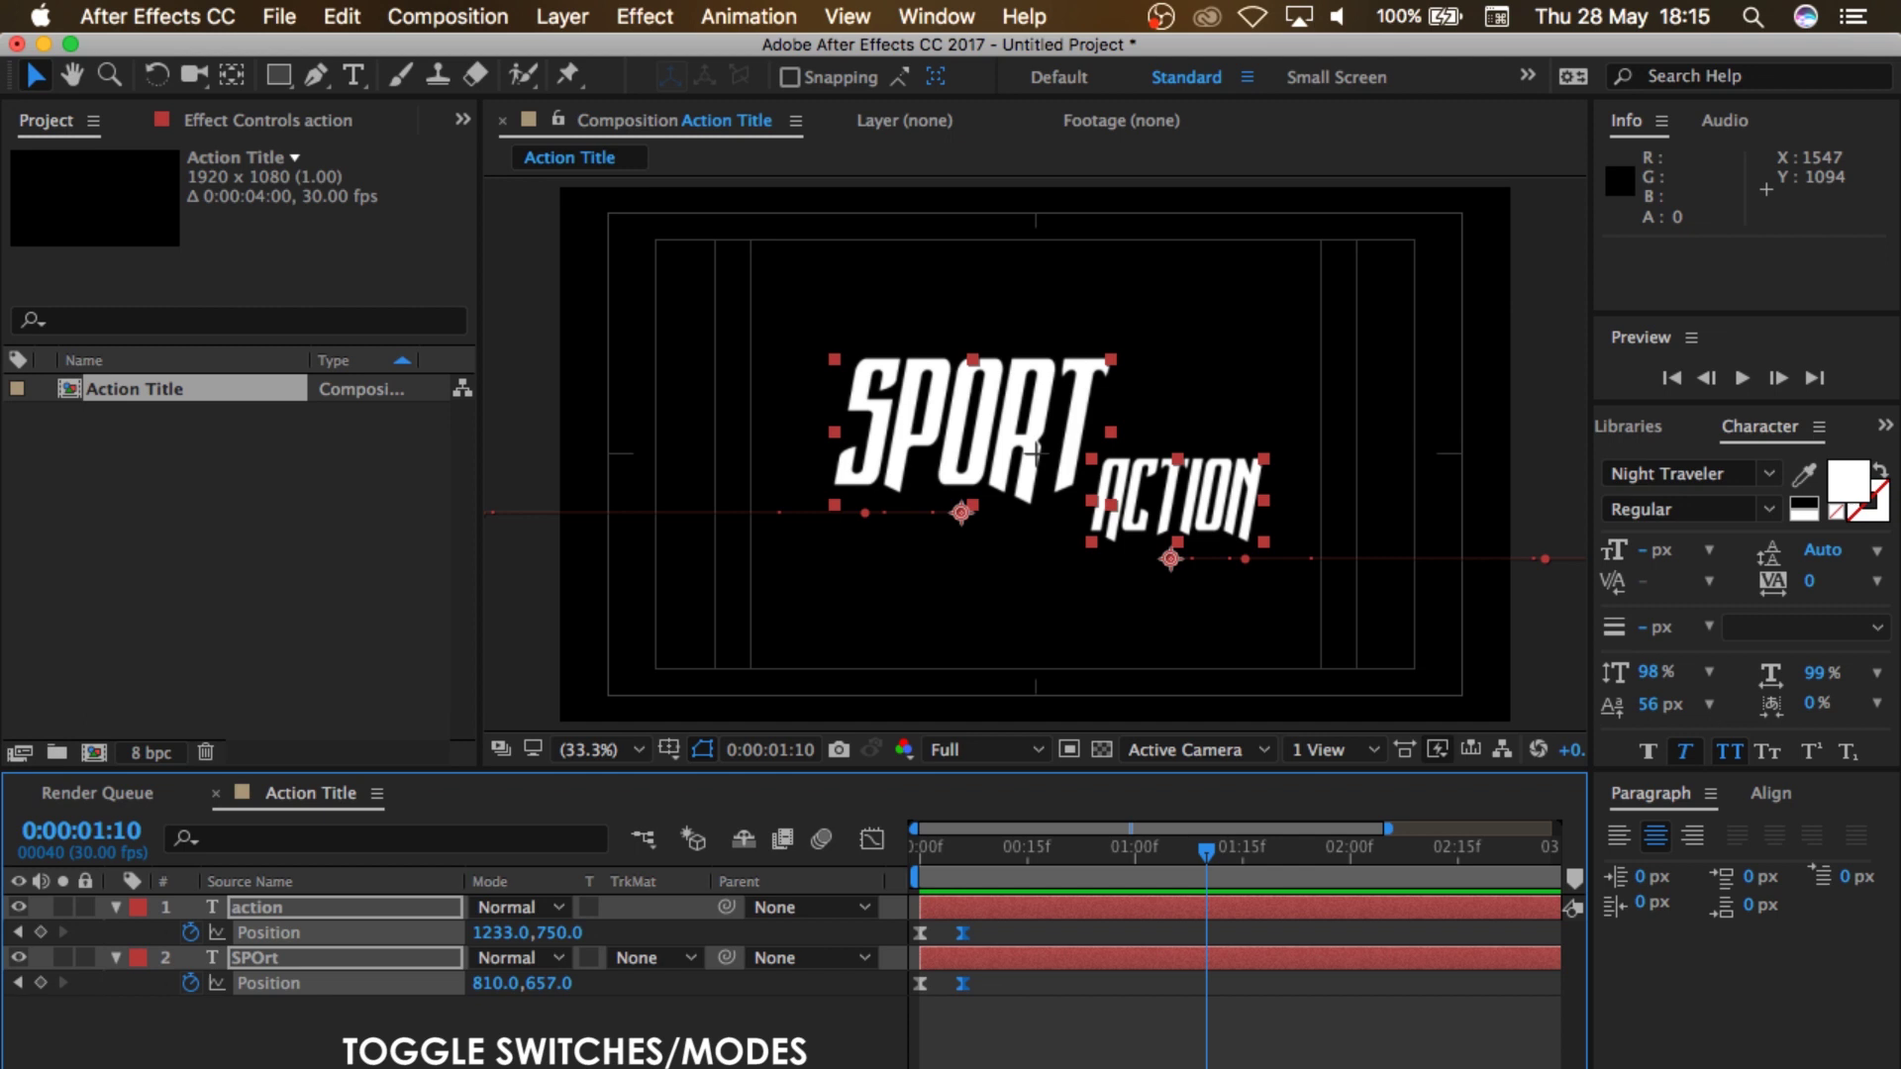
Step: Enable motion blur for both text layers and the composition, and preview the result from the start
key("F4")
left_click(592, 907)
left_click(592, 957)
left_click(830, 838)
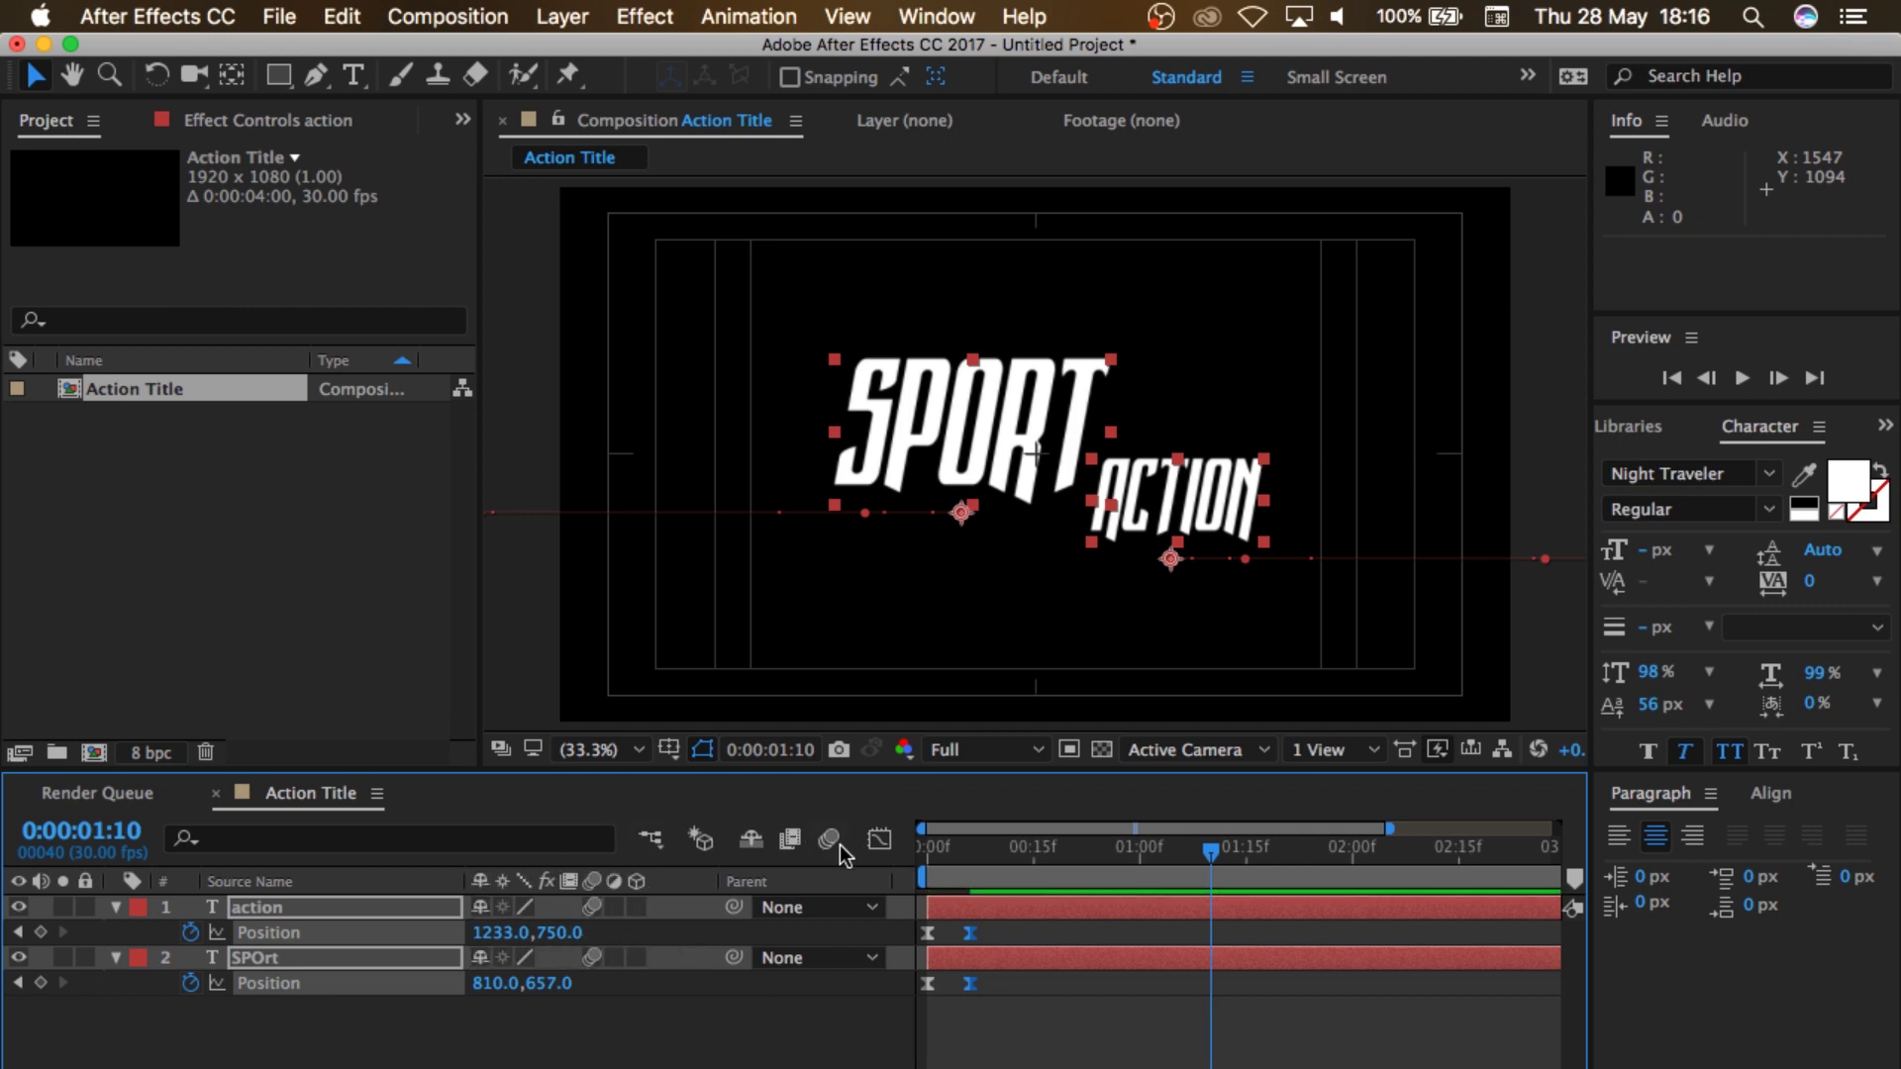
left_click_drag(1020, 859, 926, 872)
key("space")
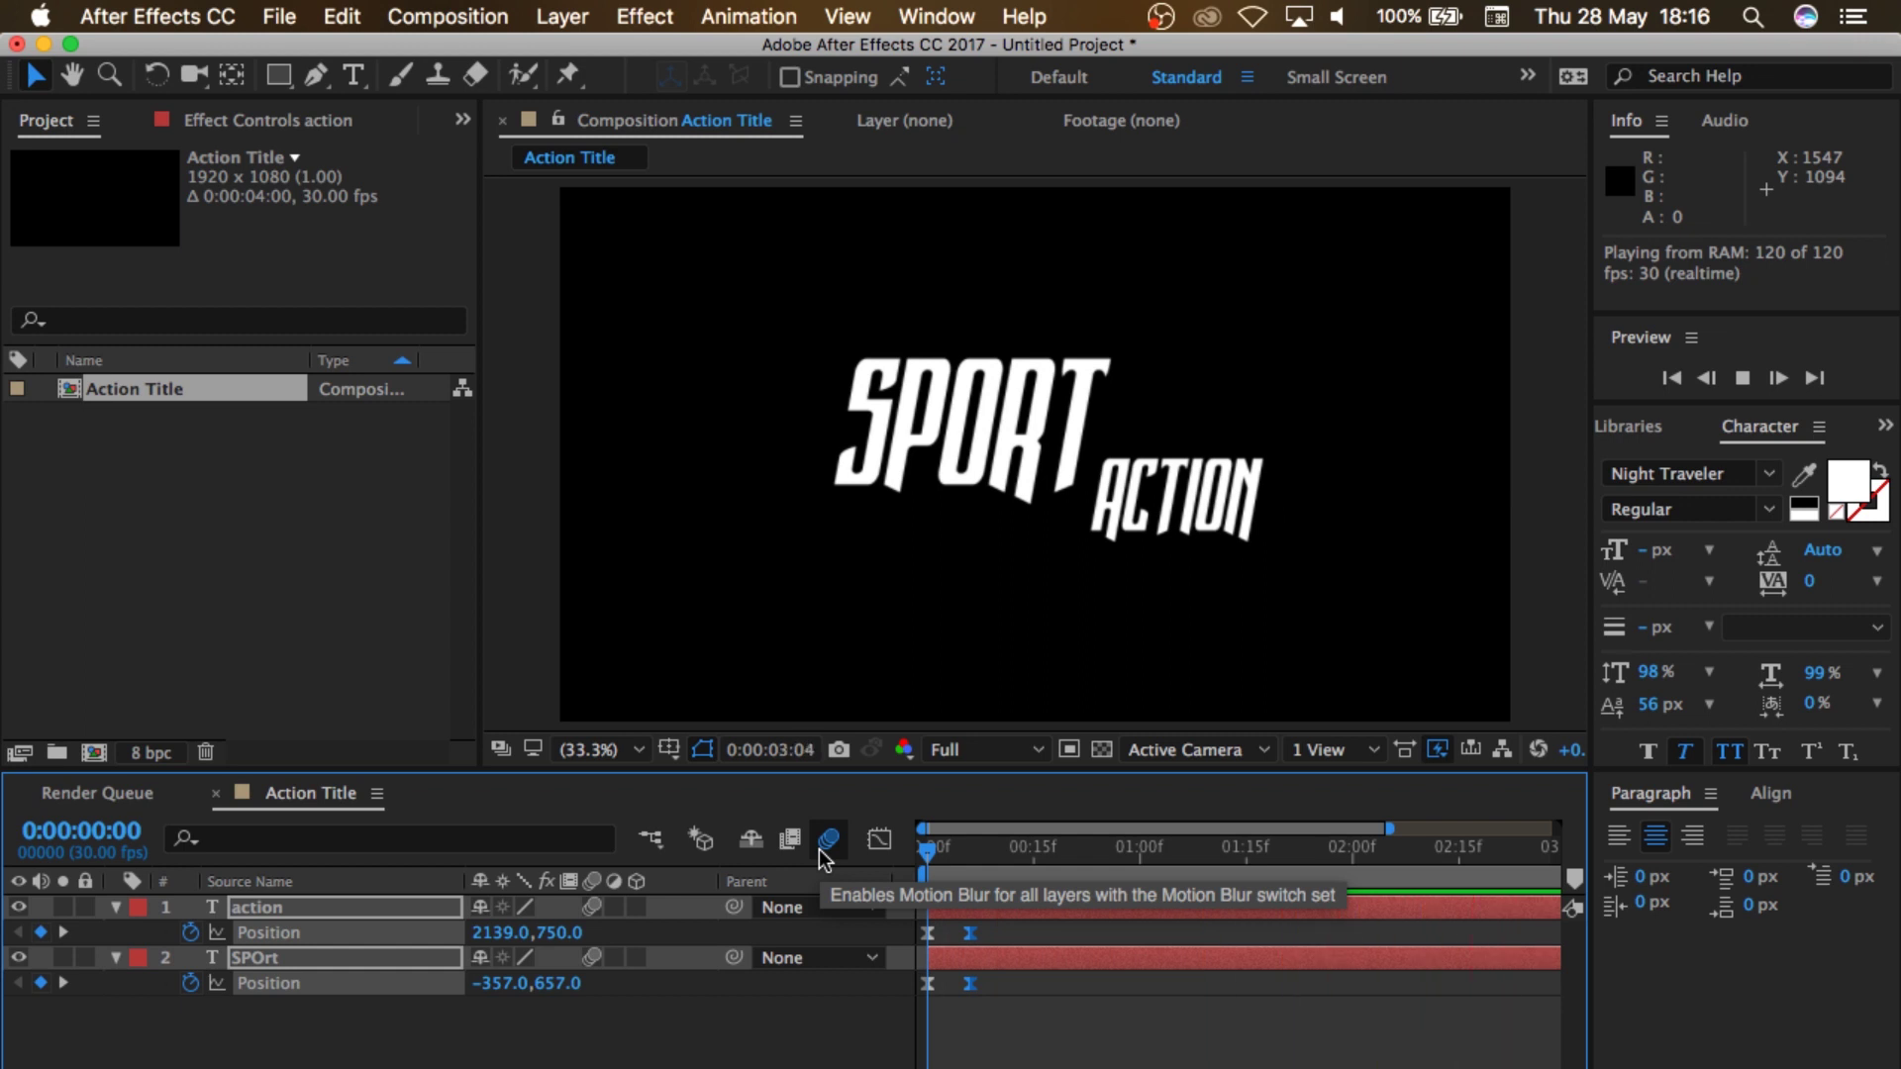
left_click(1068, 869)
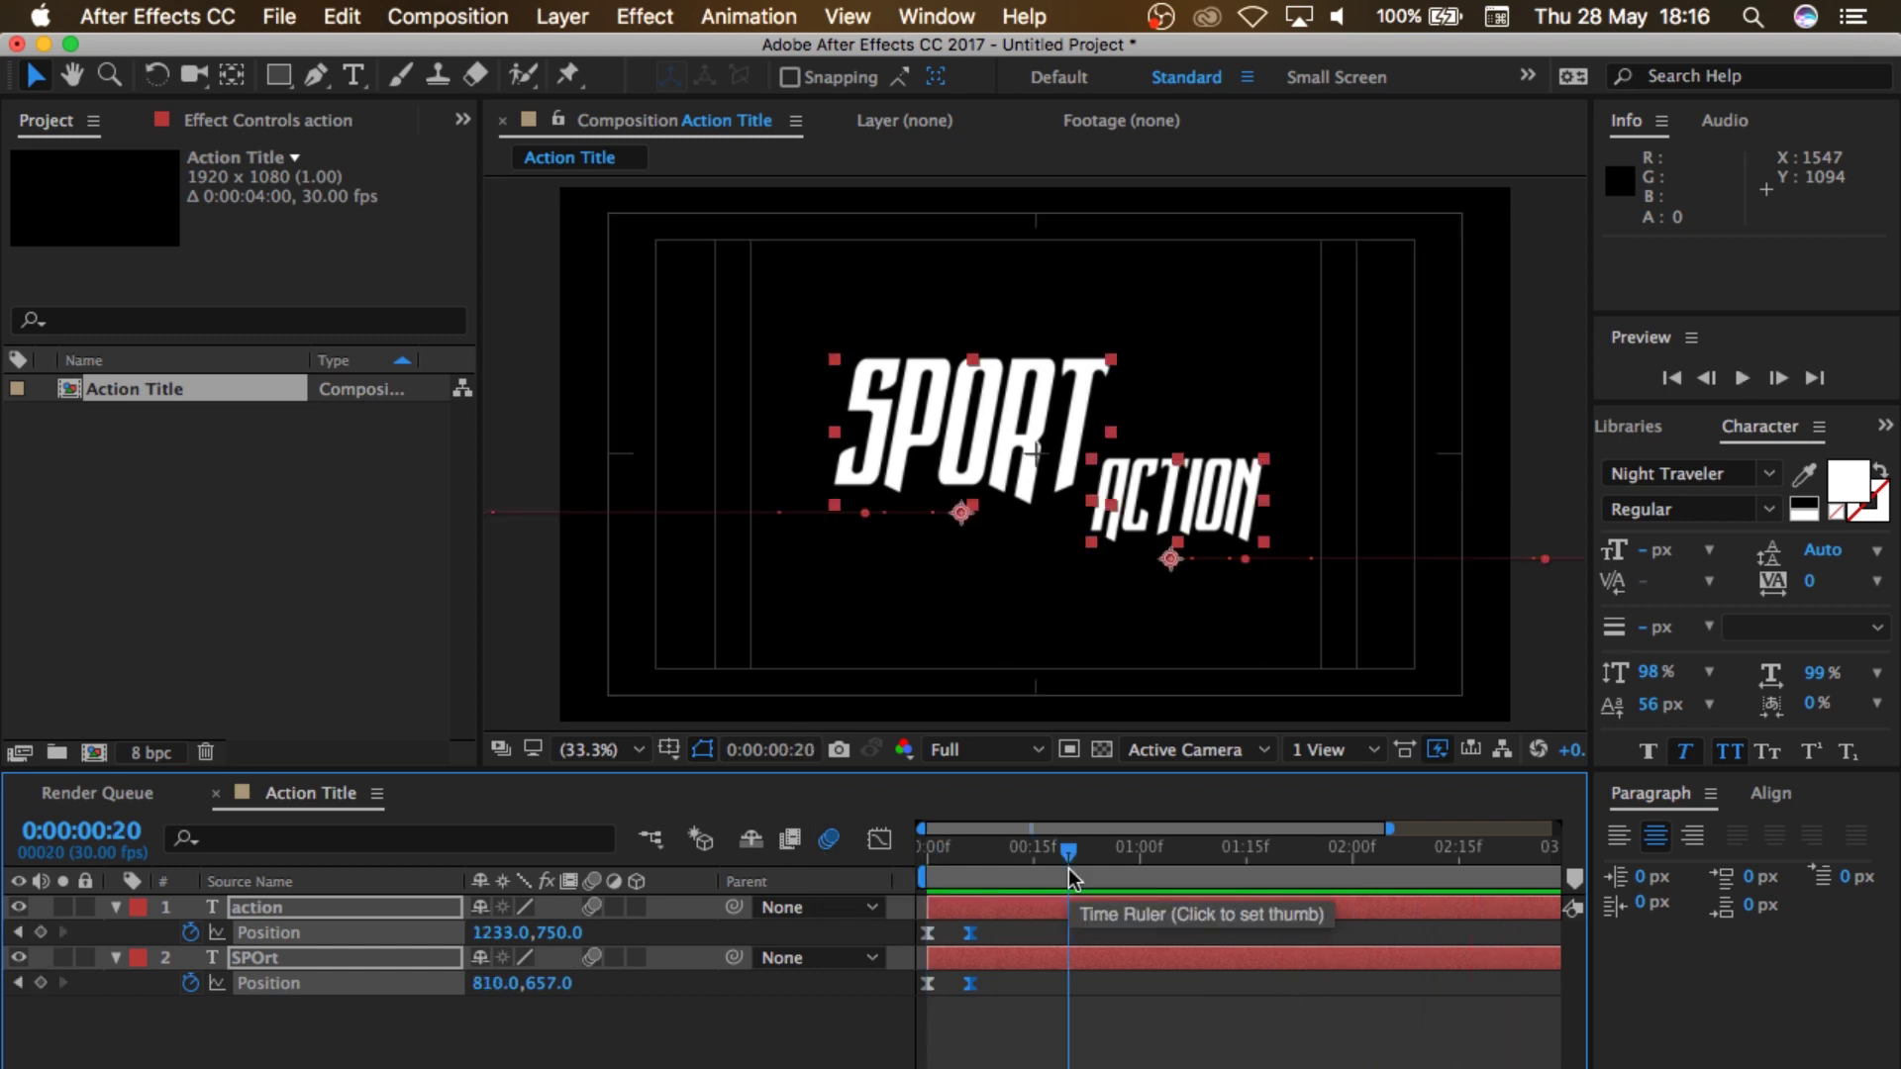
Step: Start a new composition named lines
left_click(445, 14)
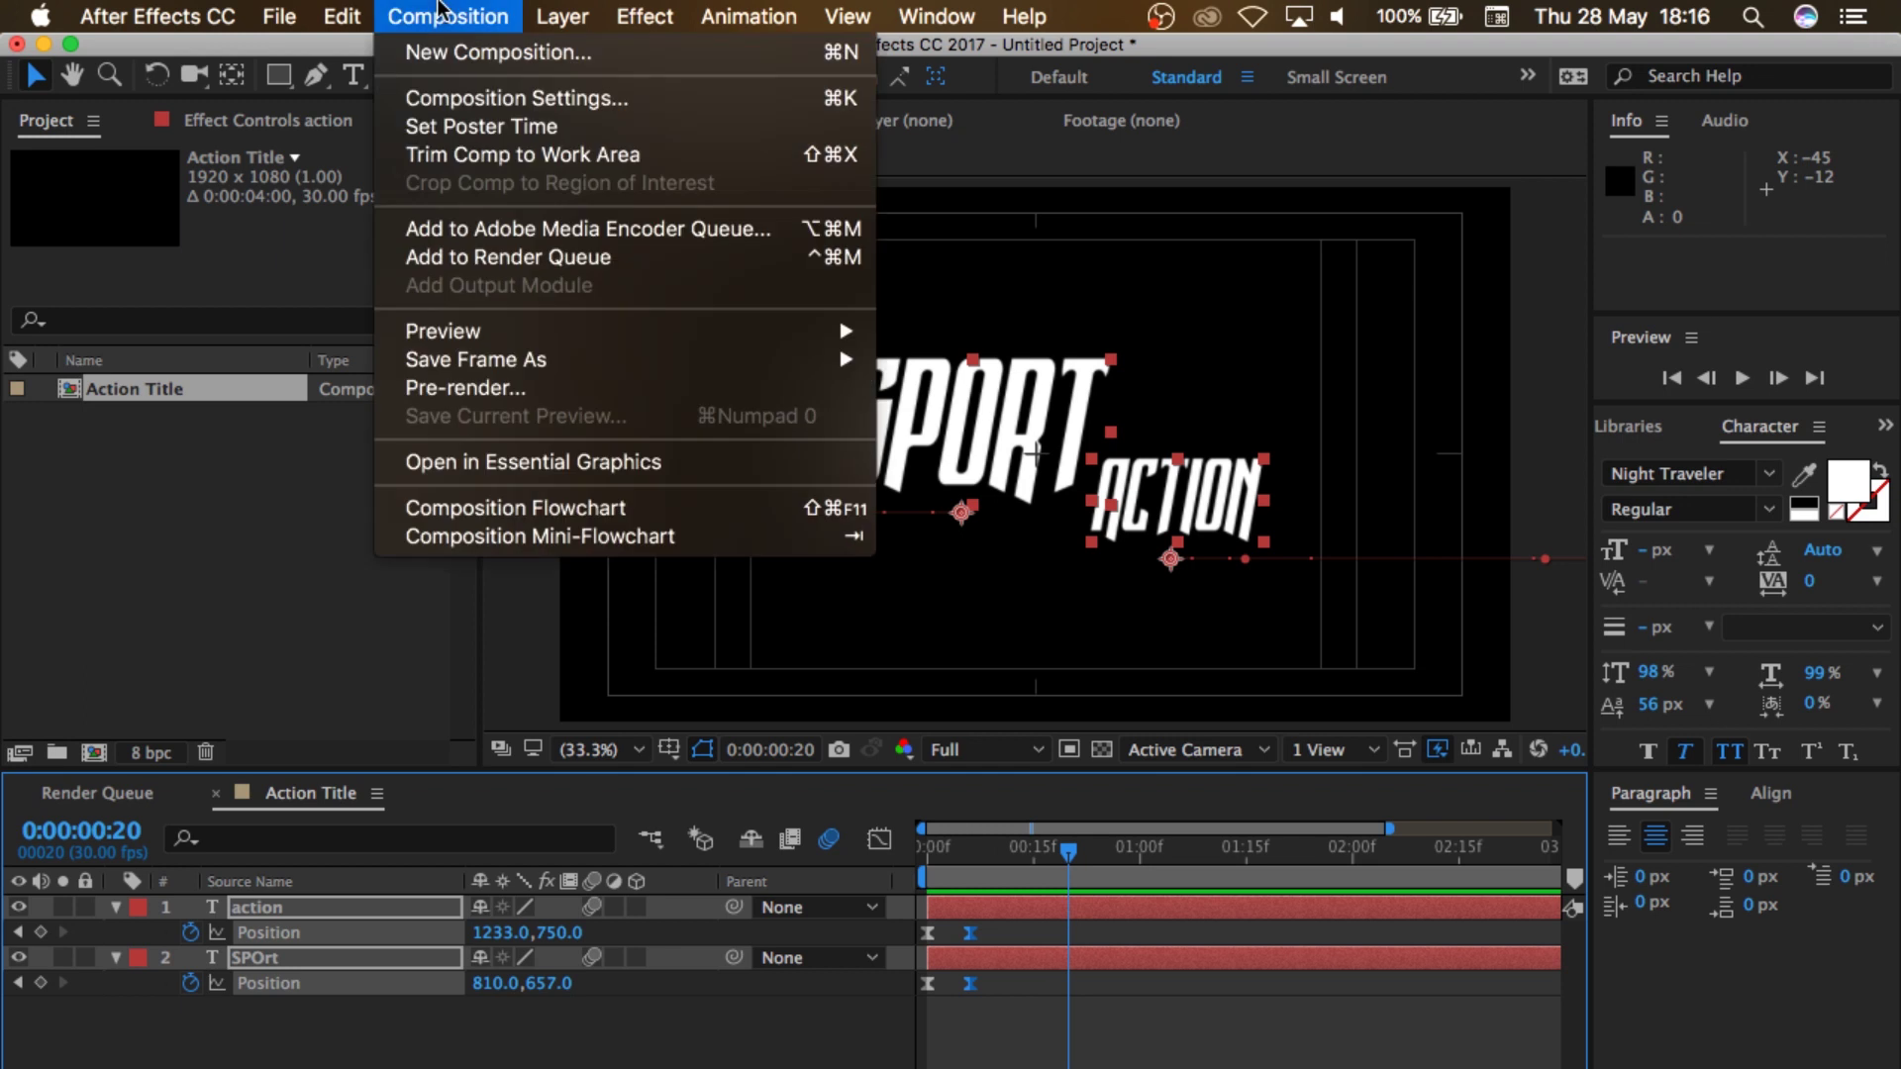
left_click(479, 55)
type("lines")
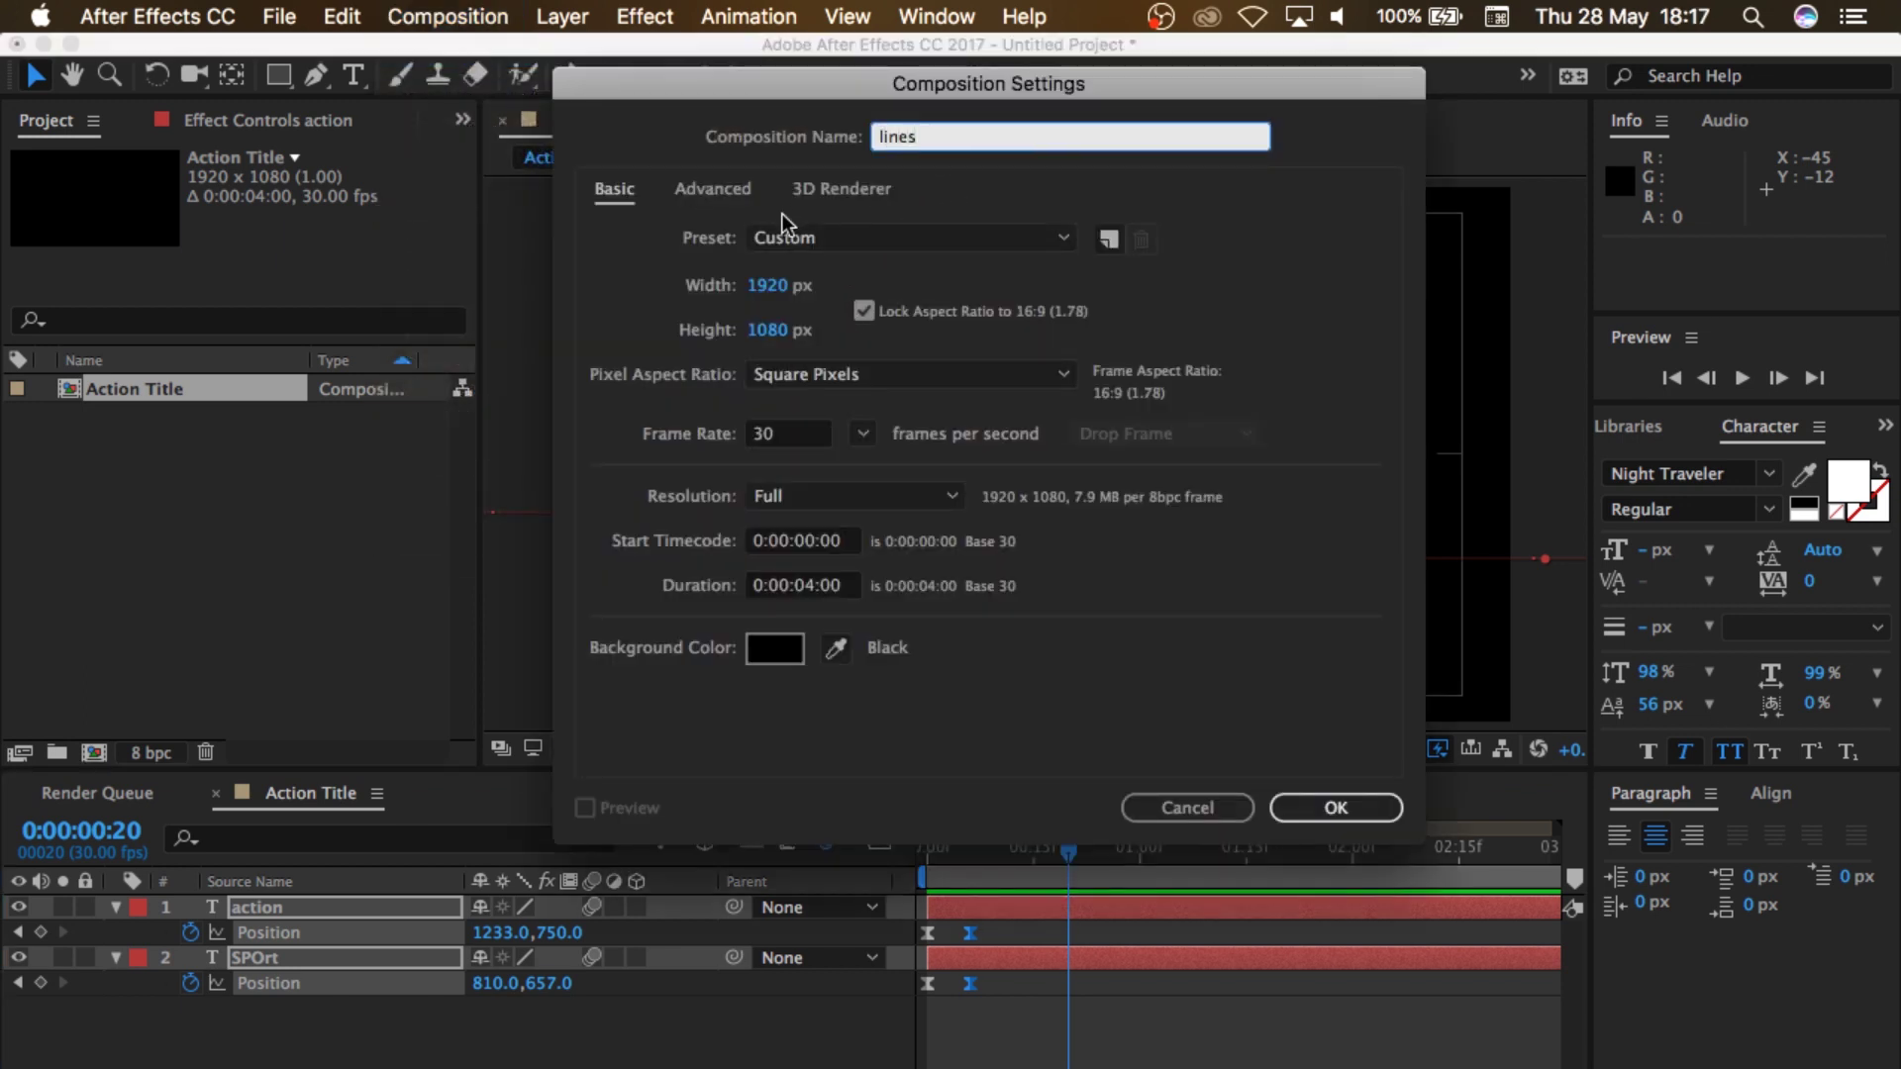
Step: Try to set the new composition's height to 200 px and change its width with the aspect ratio locked
left_click(767, 330)
type("200")
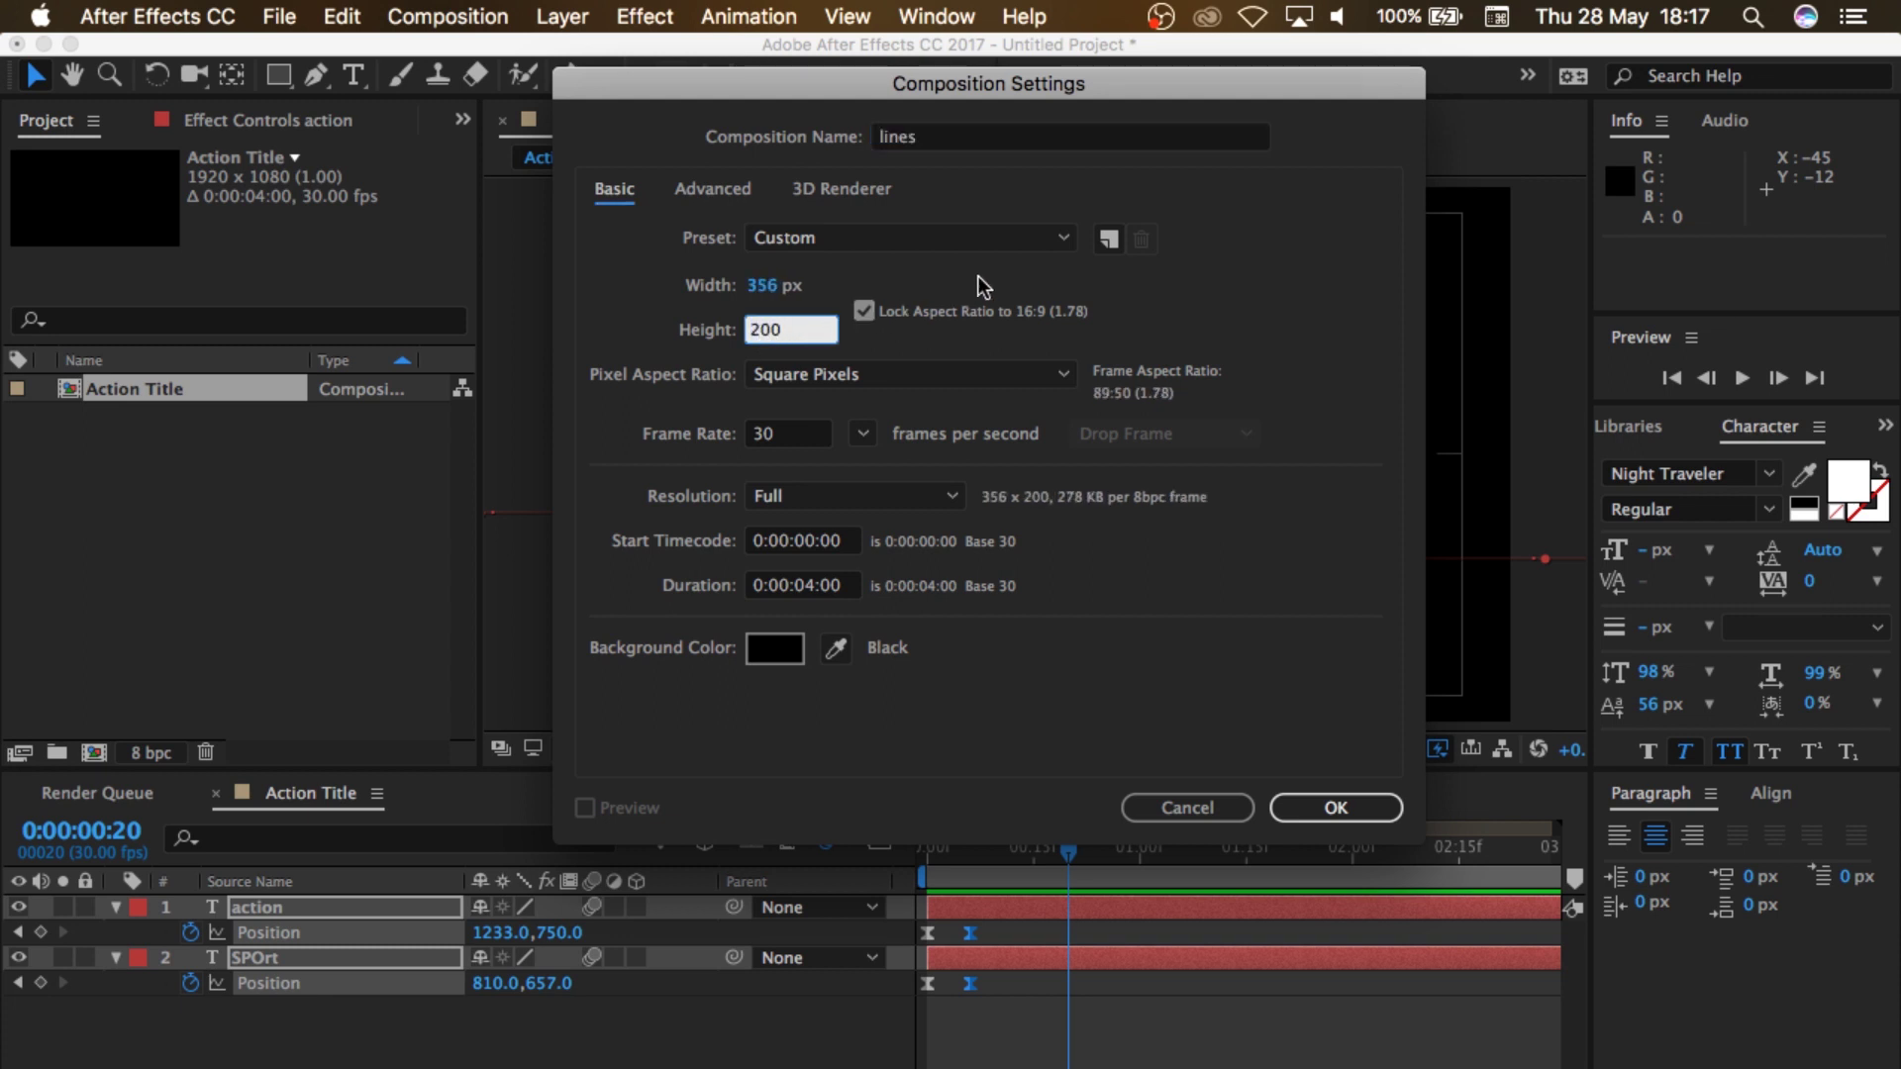
left_click(763, 290)
type("1")
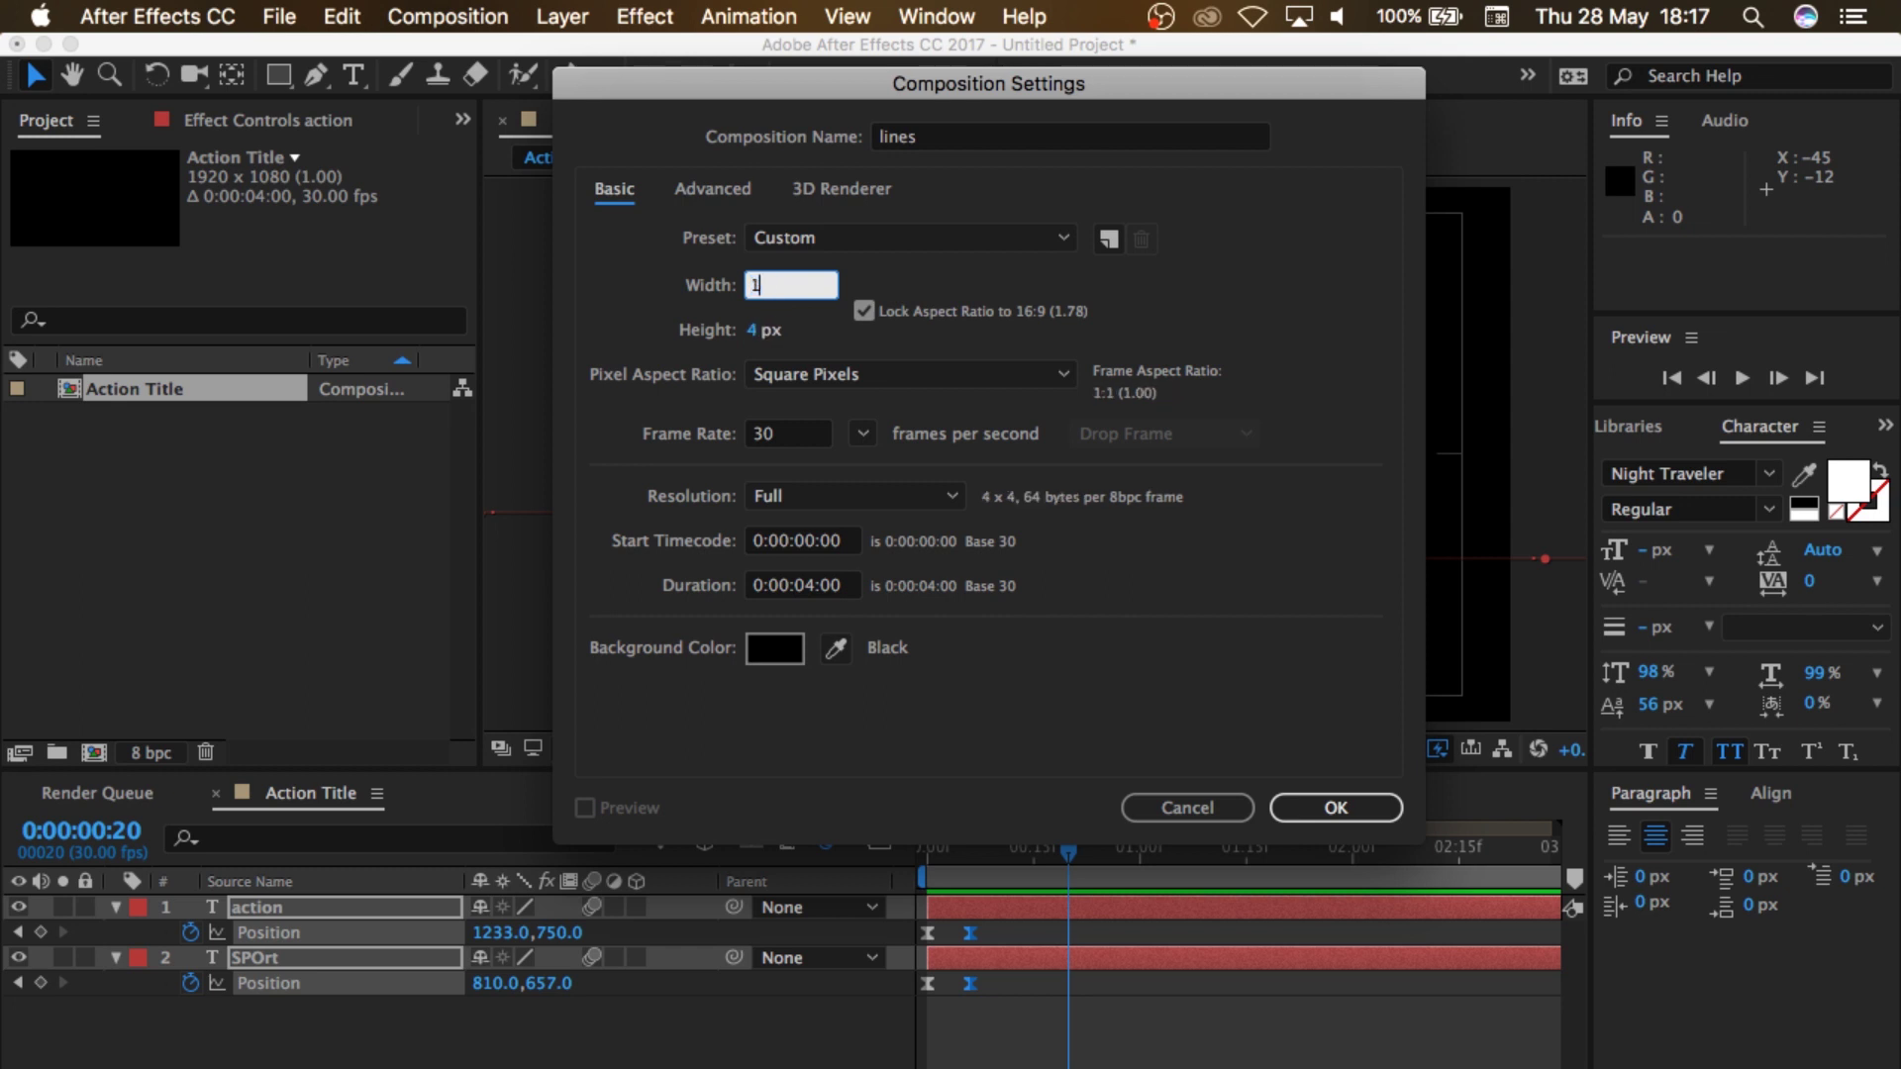
type("92")
key("BackSpace")
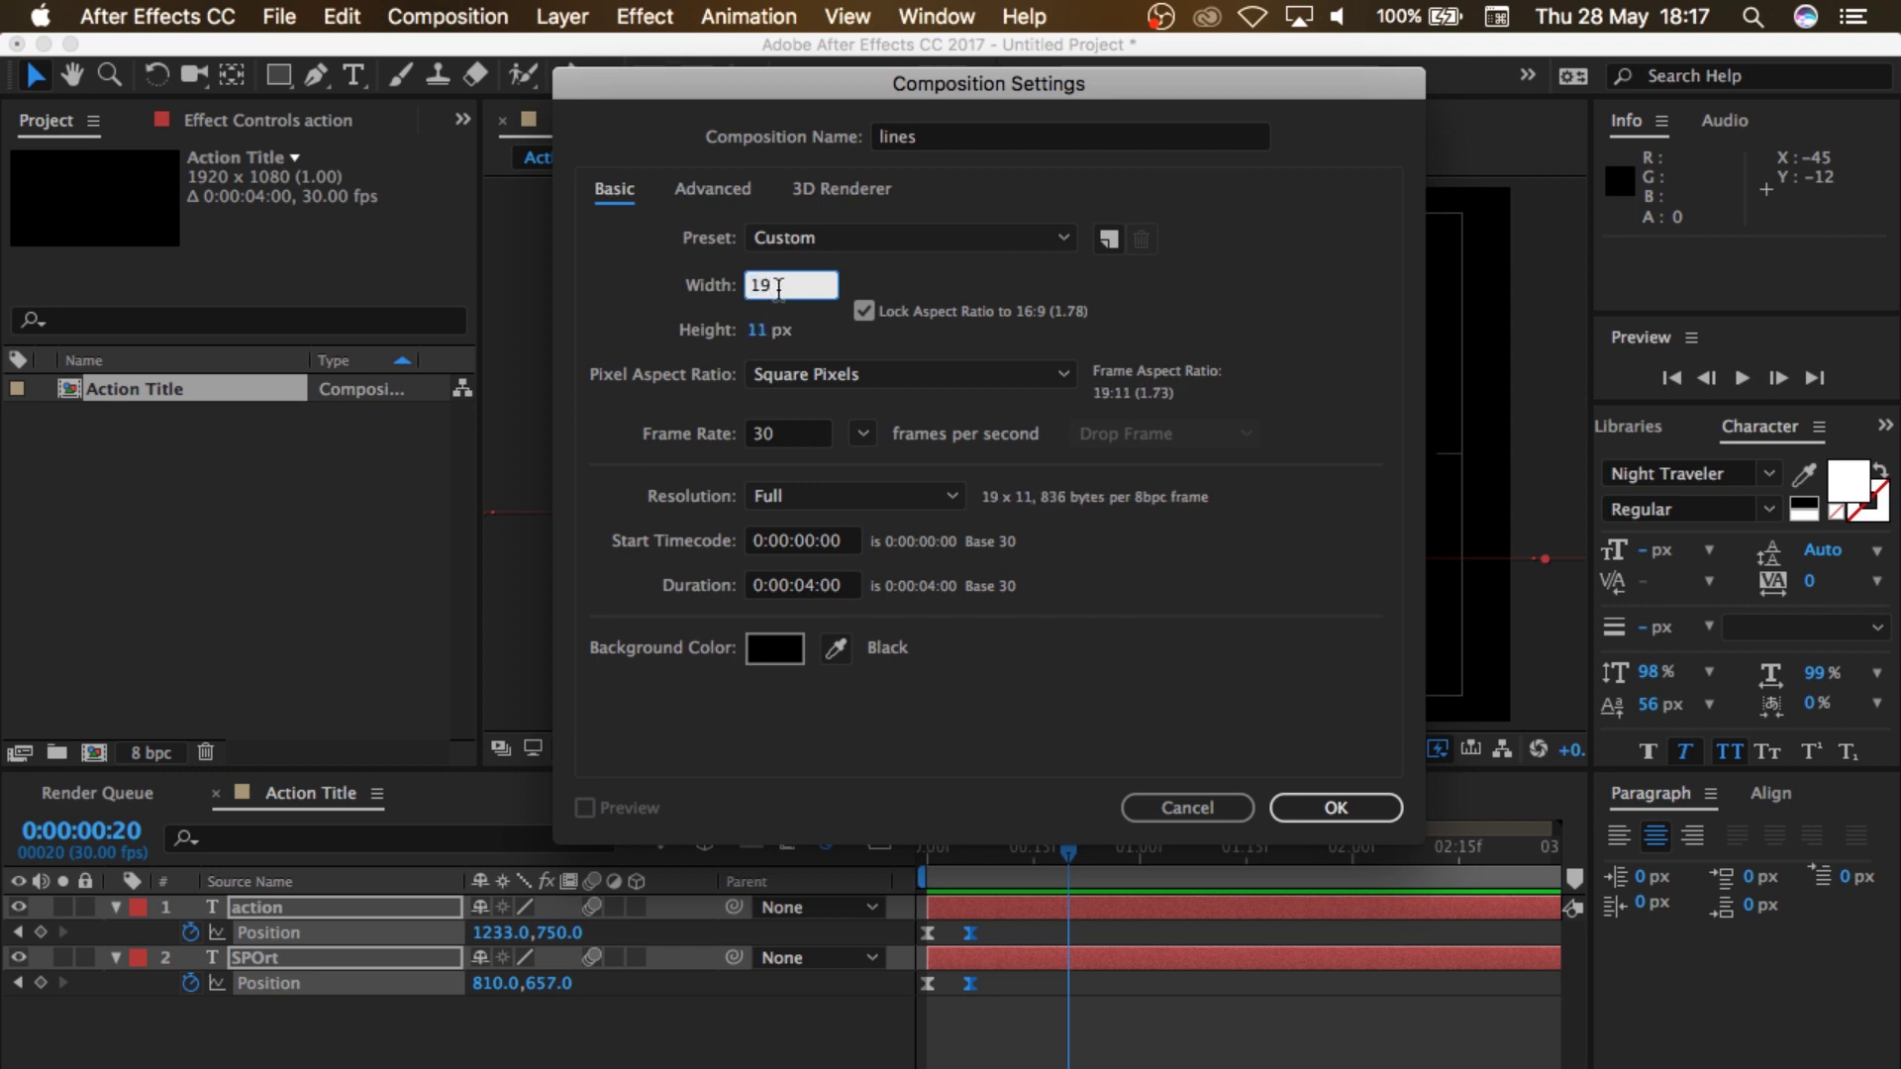
Step: Unlock the aspect ratio, and set the composition's size to 1920 x 200 px and its duration to 10 seconds
left_click(864, 311)
left_click(768, 293)
type("1920")
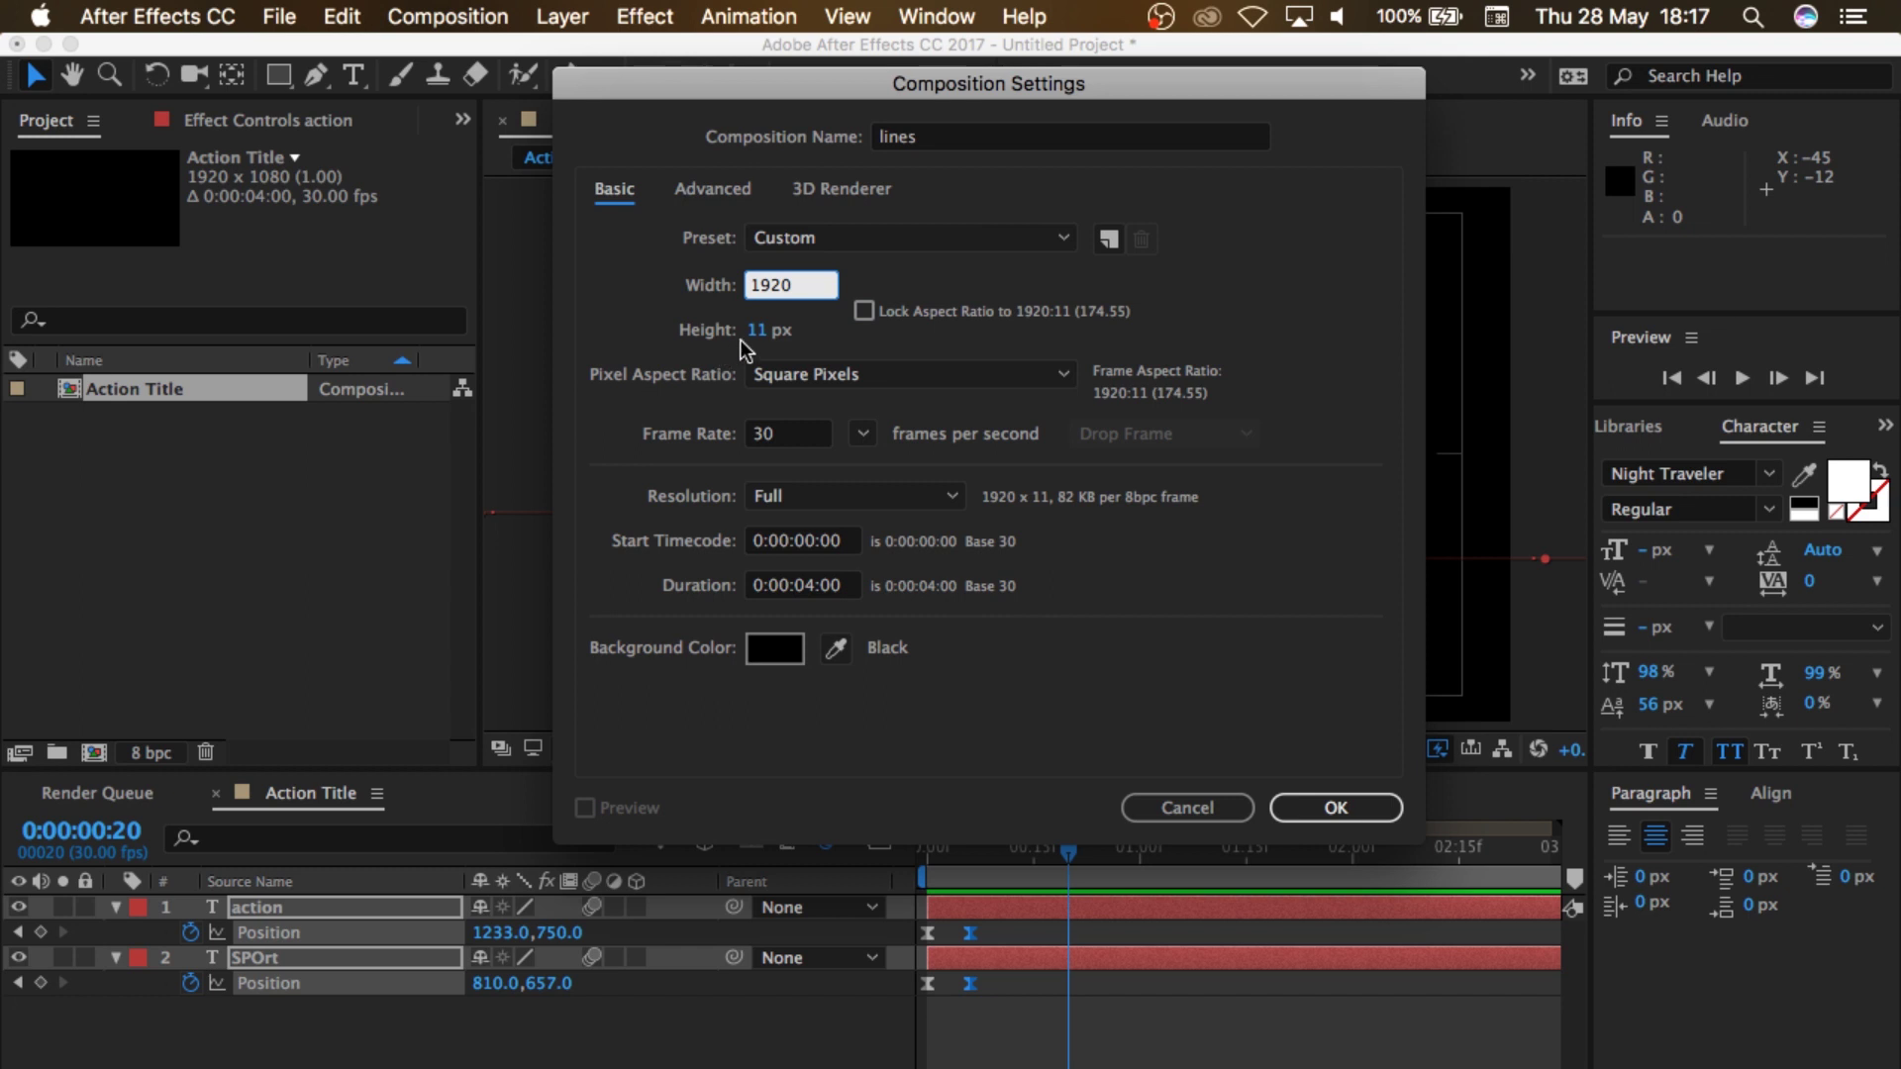
left_click(756, 331)
type("200")
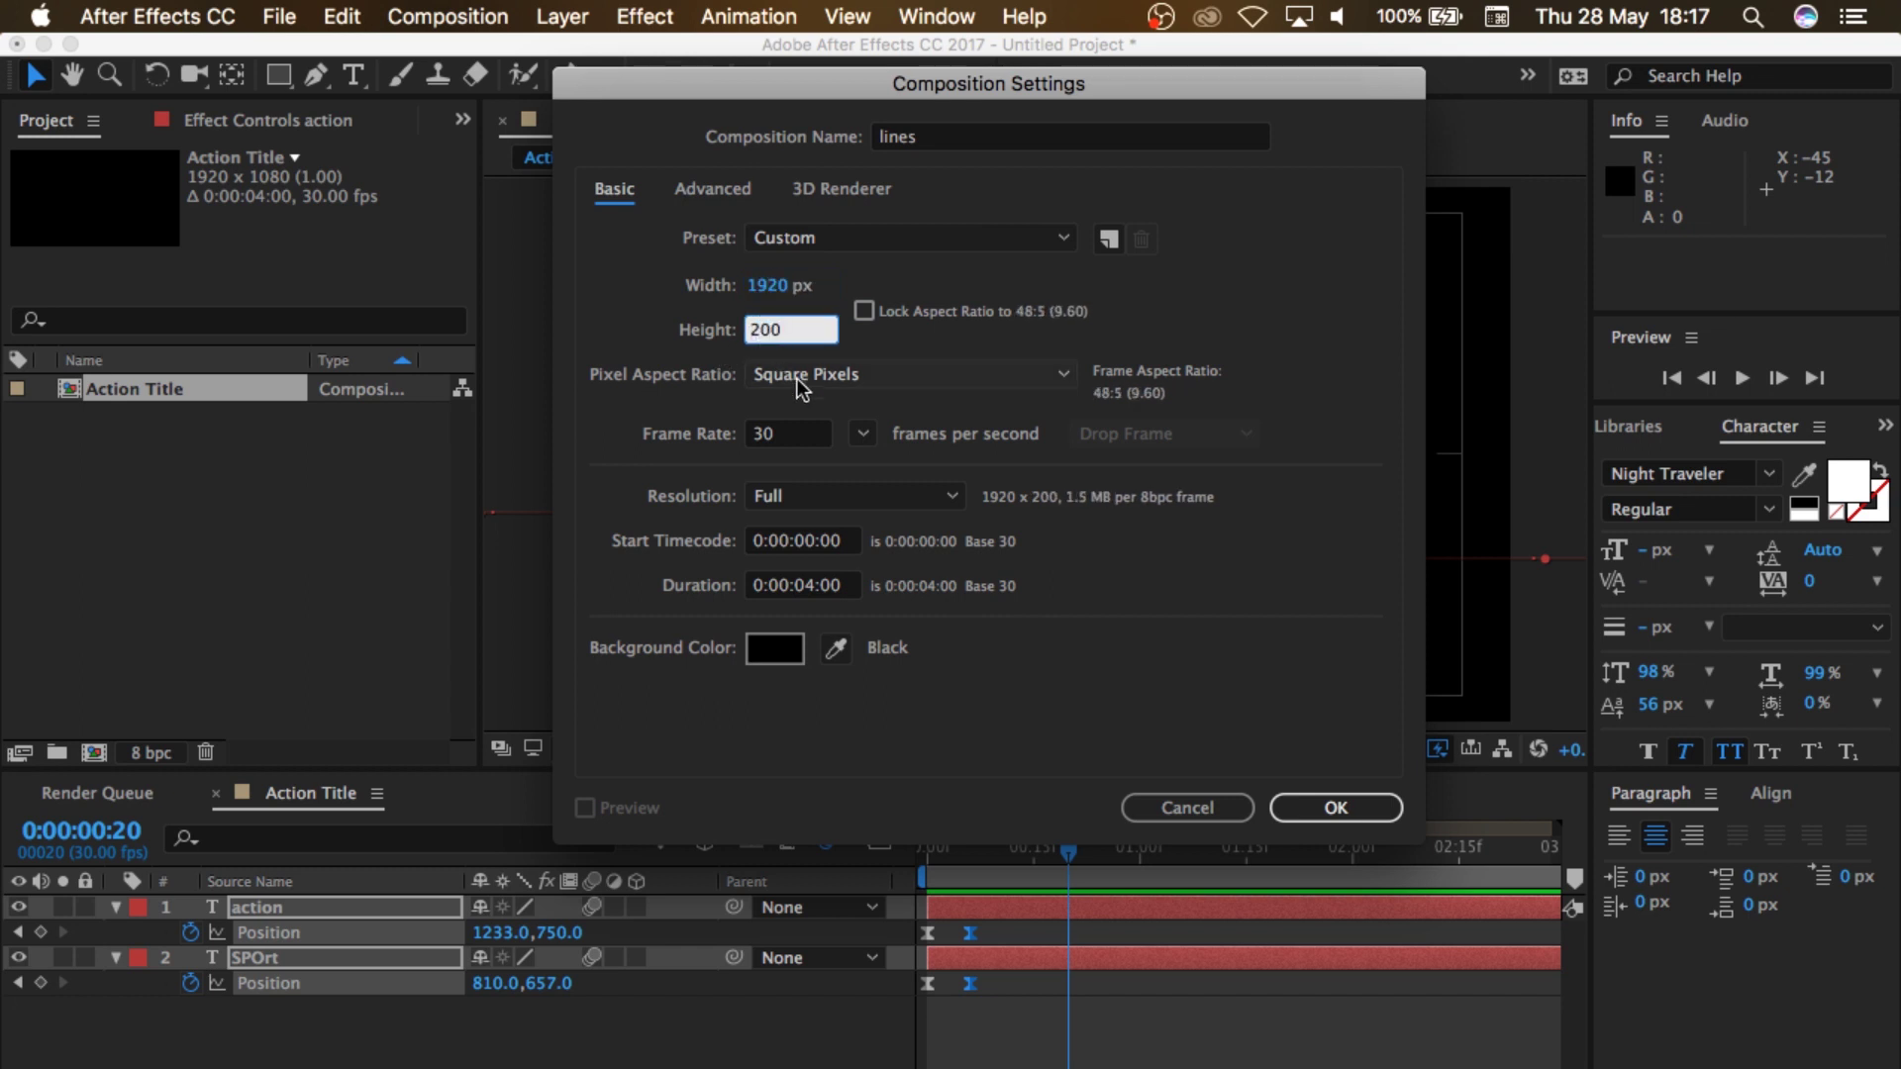
left_click(814, 584)
key("BackSpace")
key("BackSpace")
type("010")
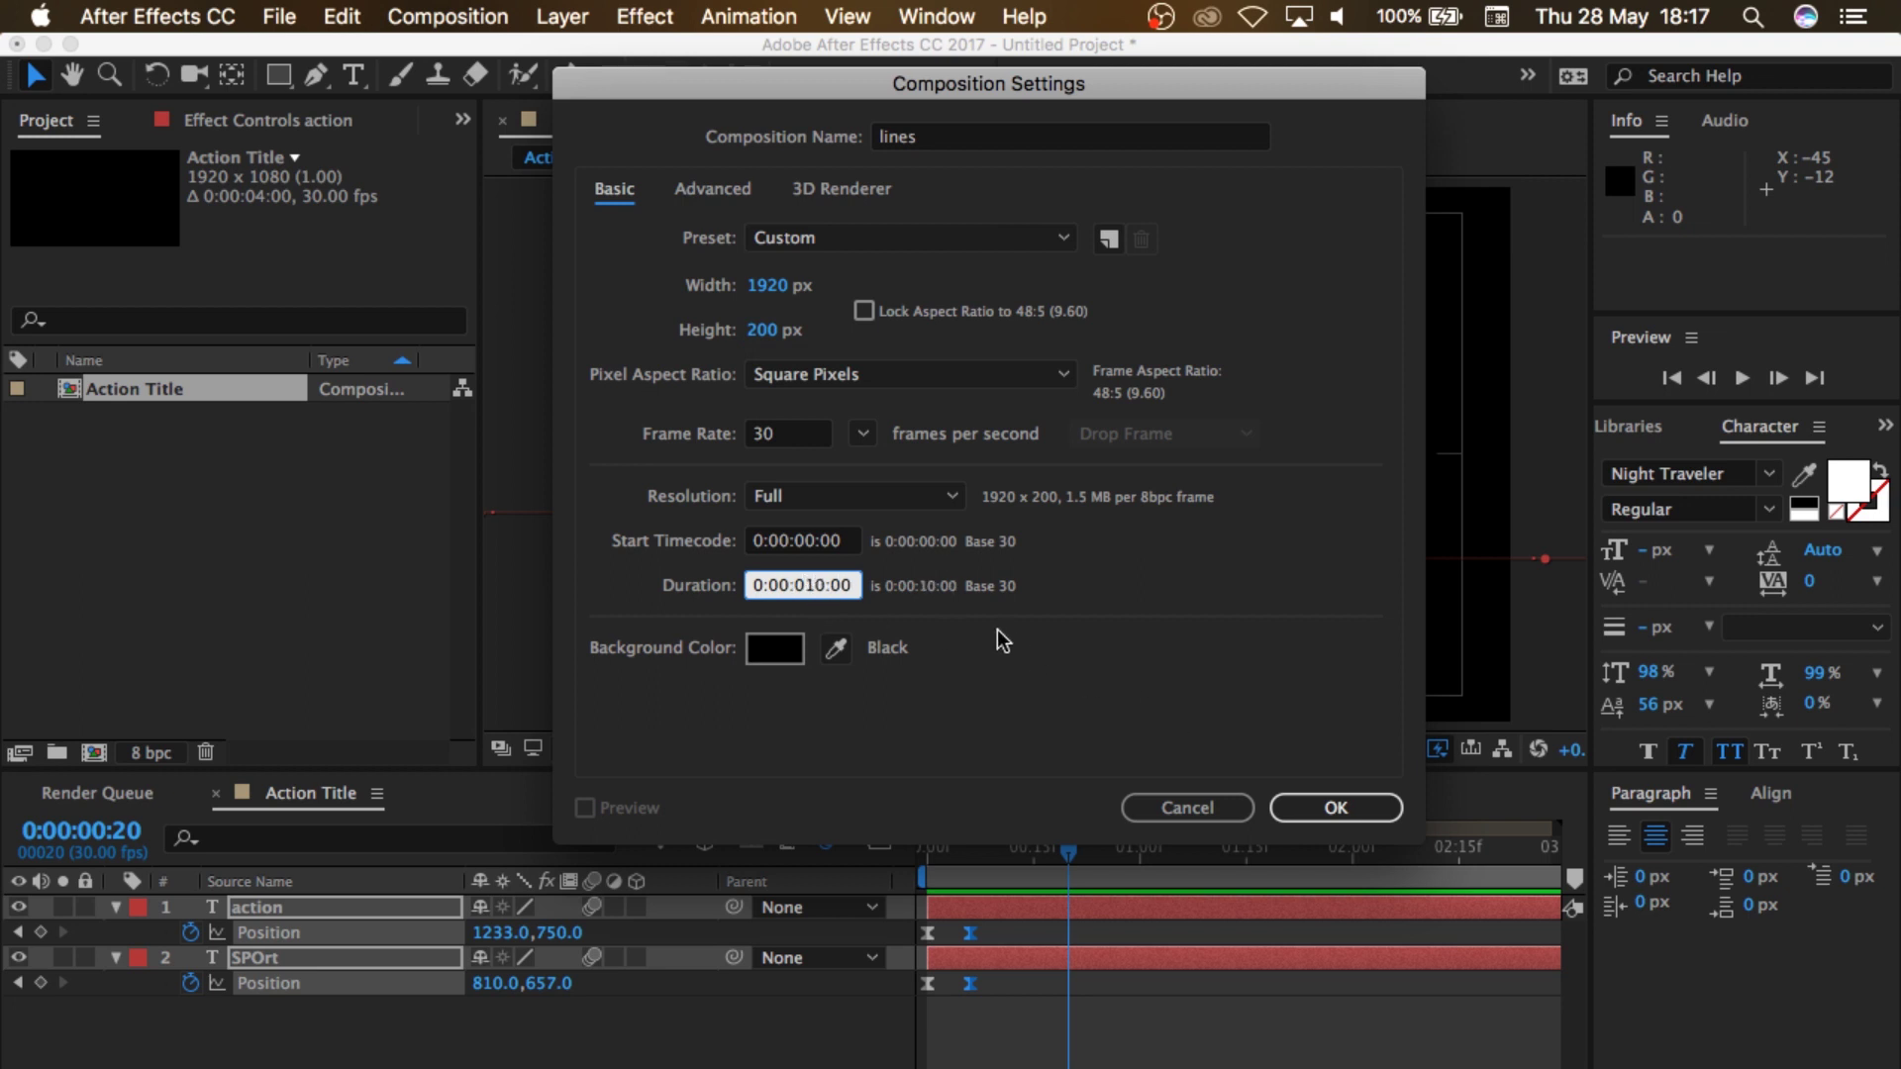
Step: Create the lines composition and hide its title/action safe guides
left_click(1290, 808)
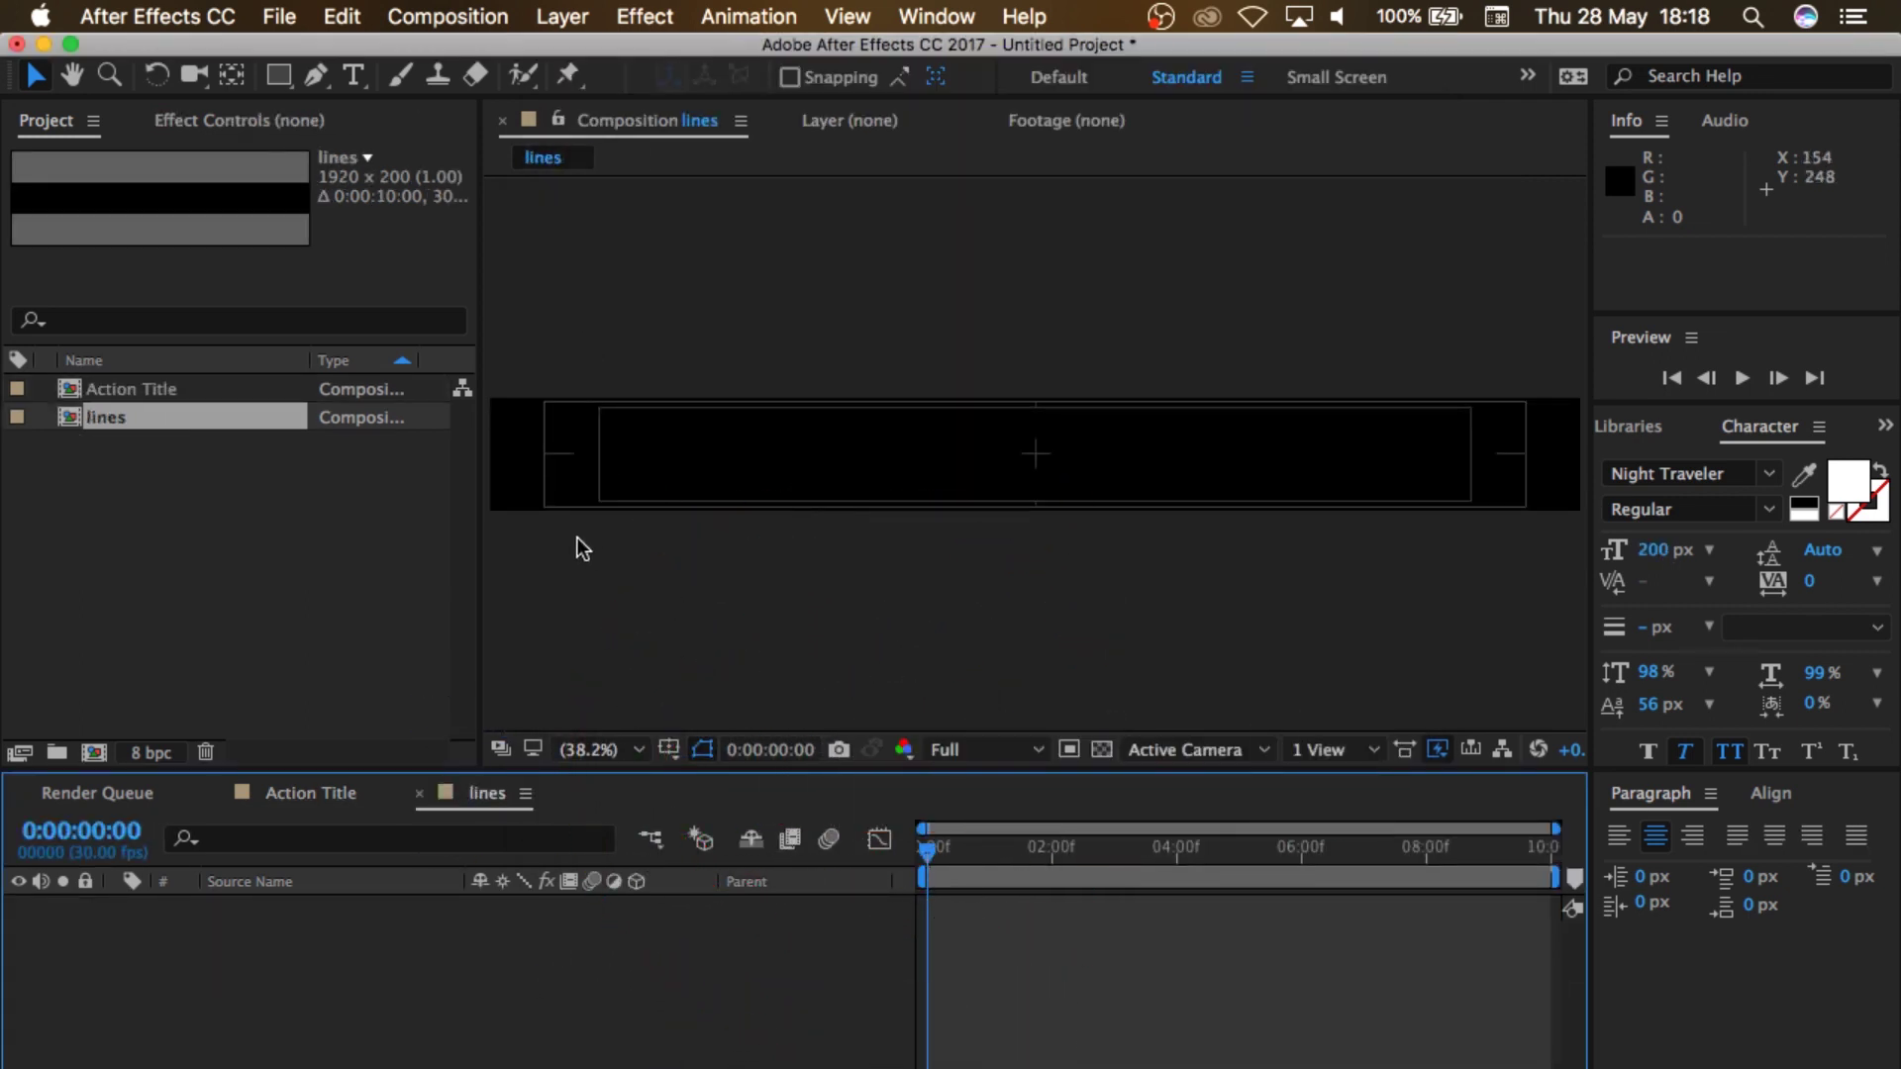
left_click(670, 748)
left_click(700, 778)
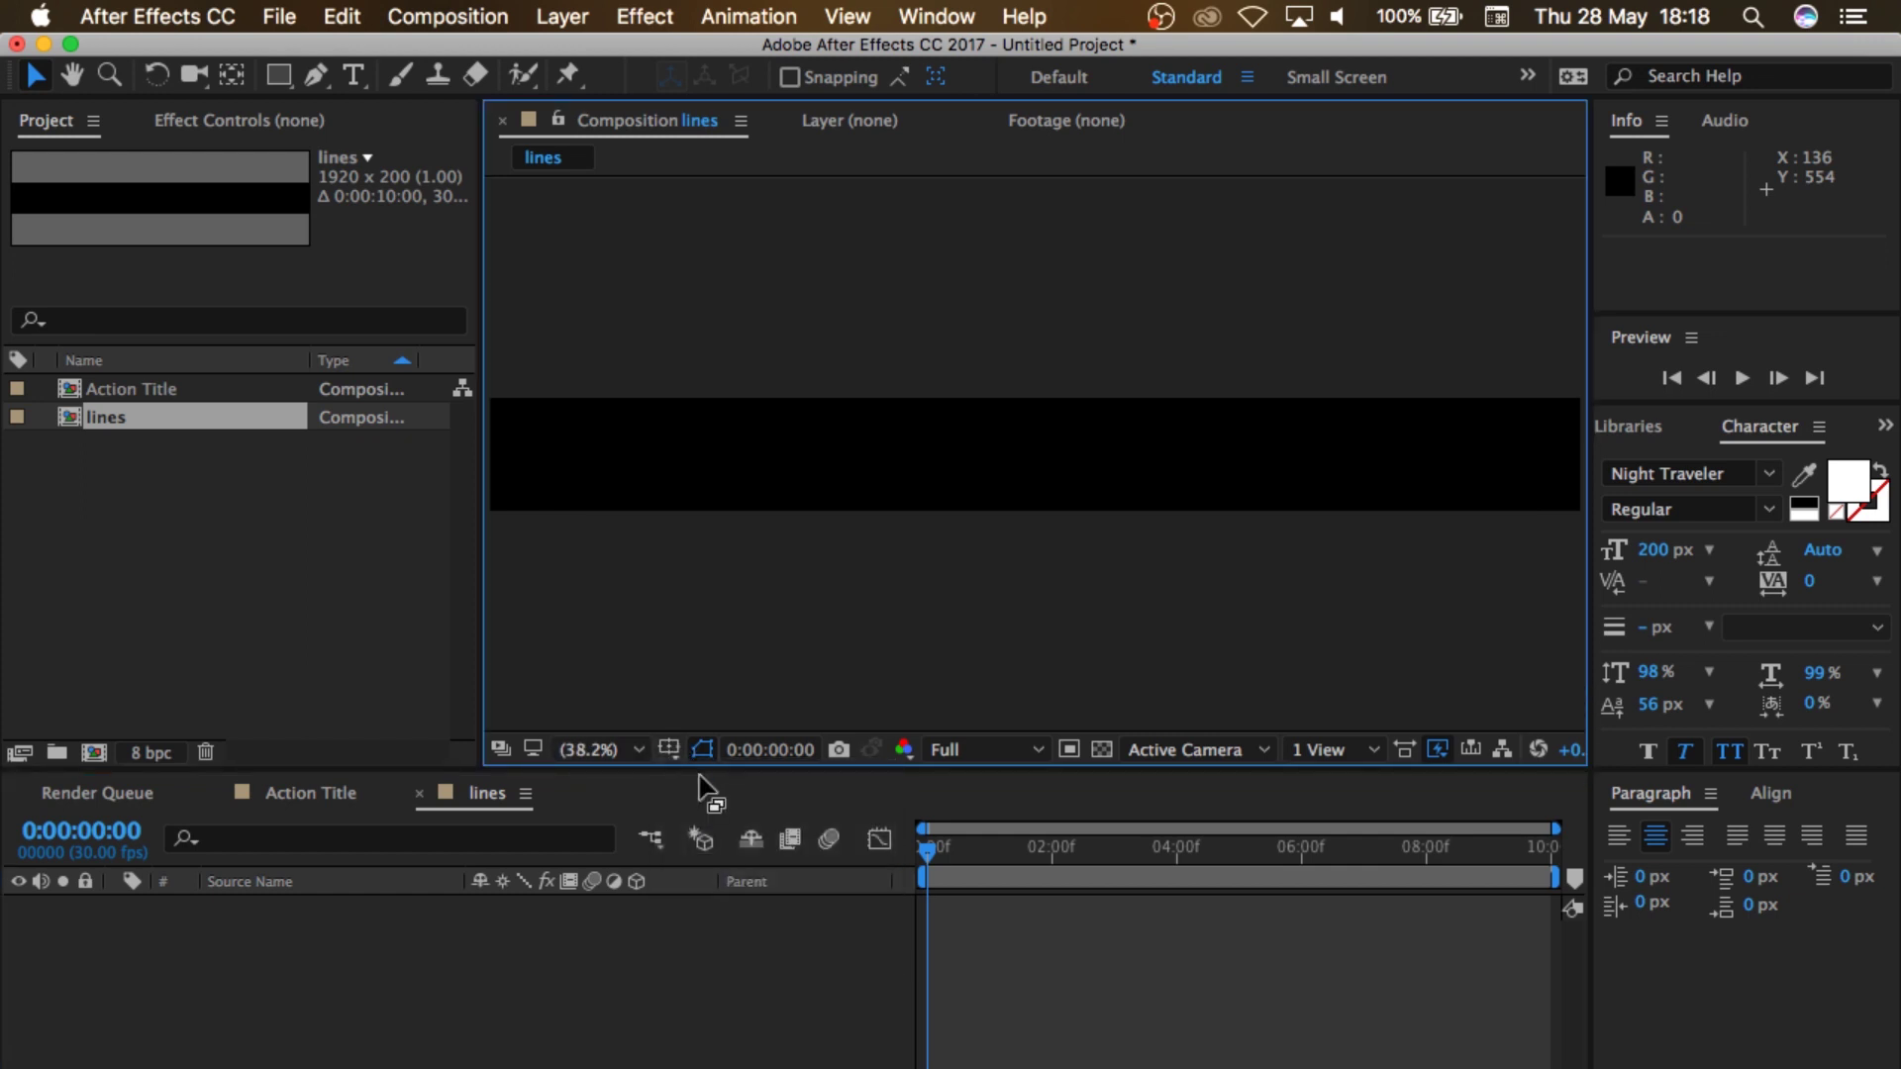
Step: Set up the Pen tool with no fill and a white 10 px stroke
left_click(316, 78)
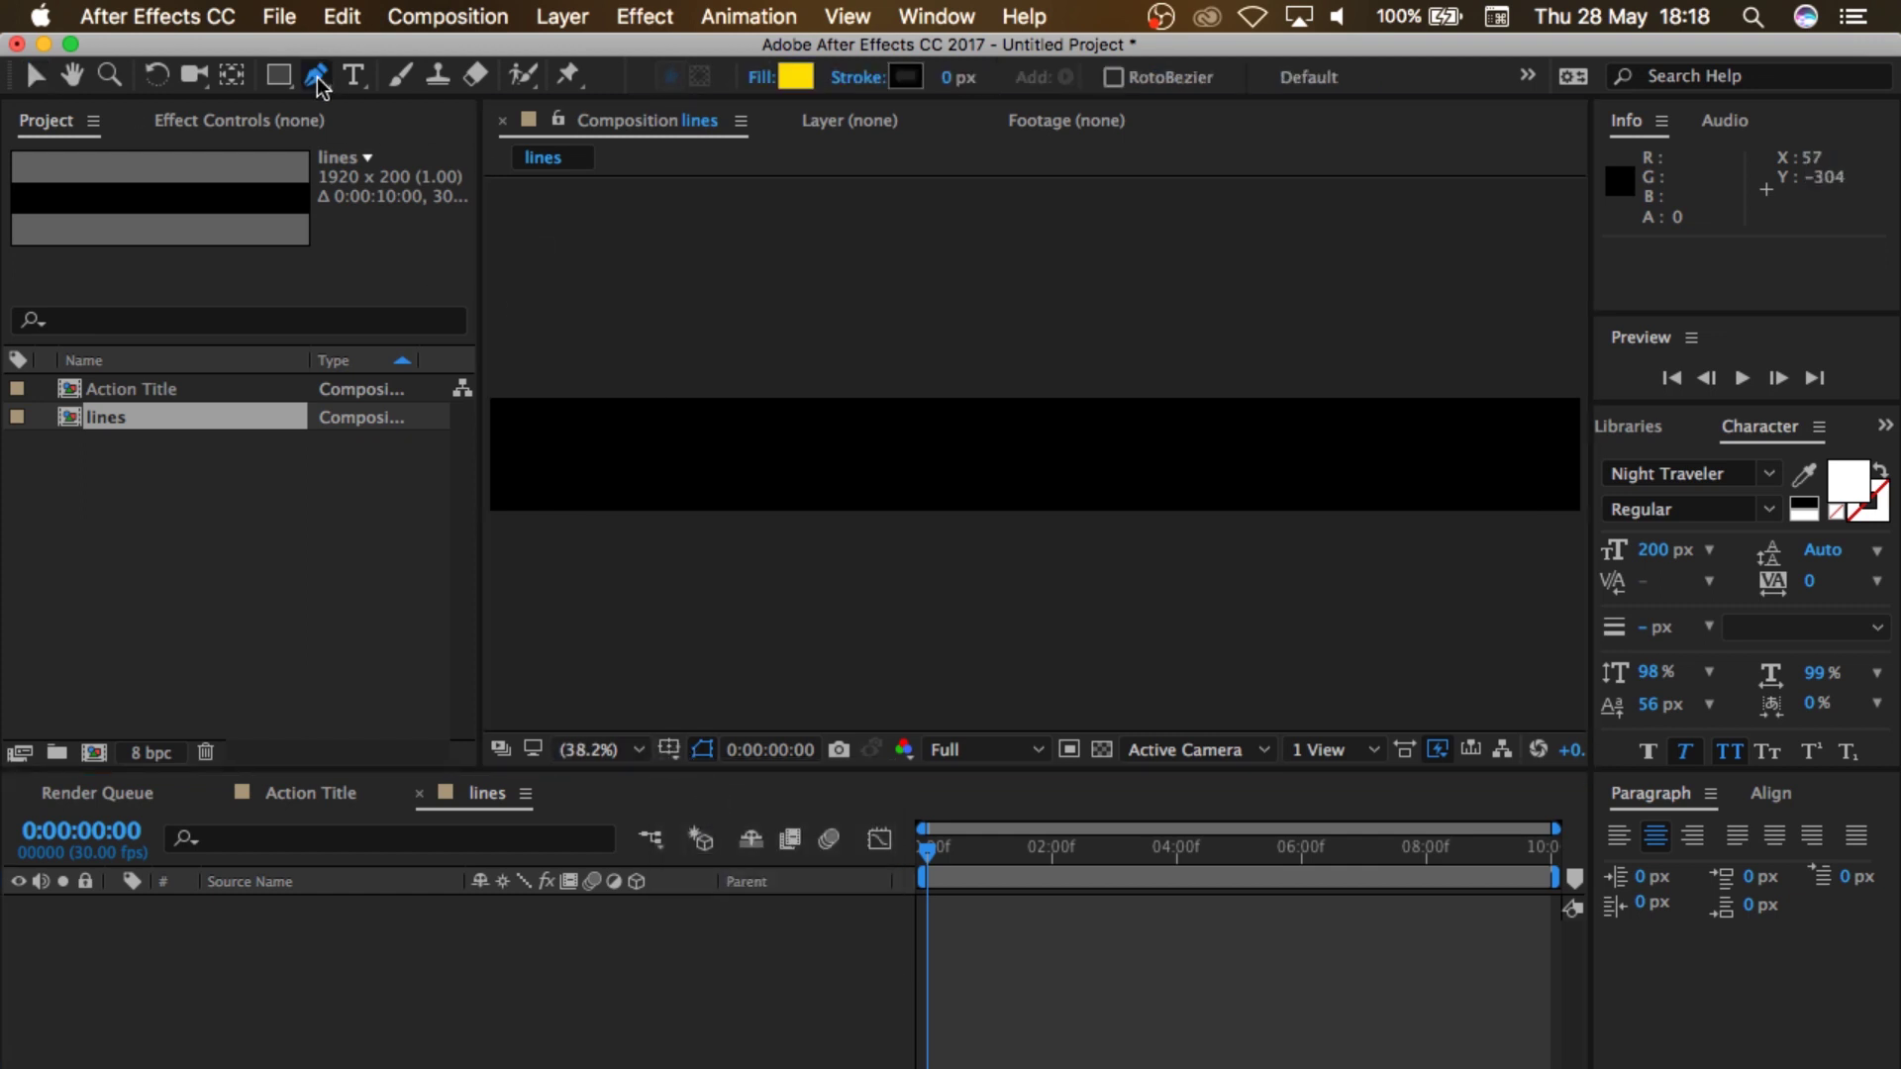
left_click(792, 76)
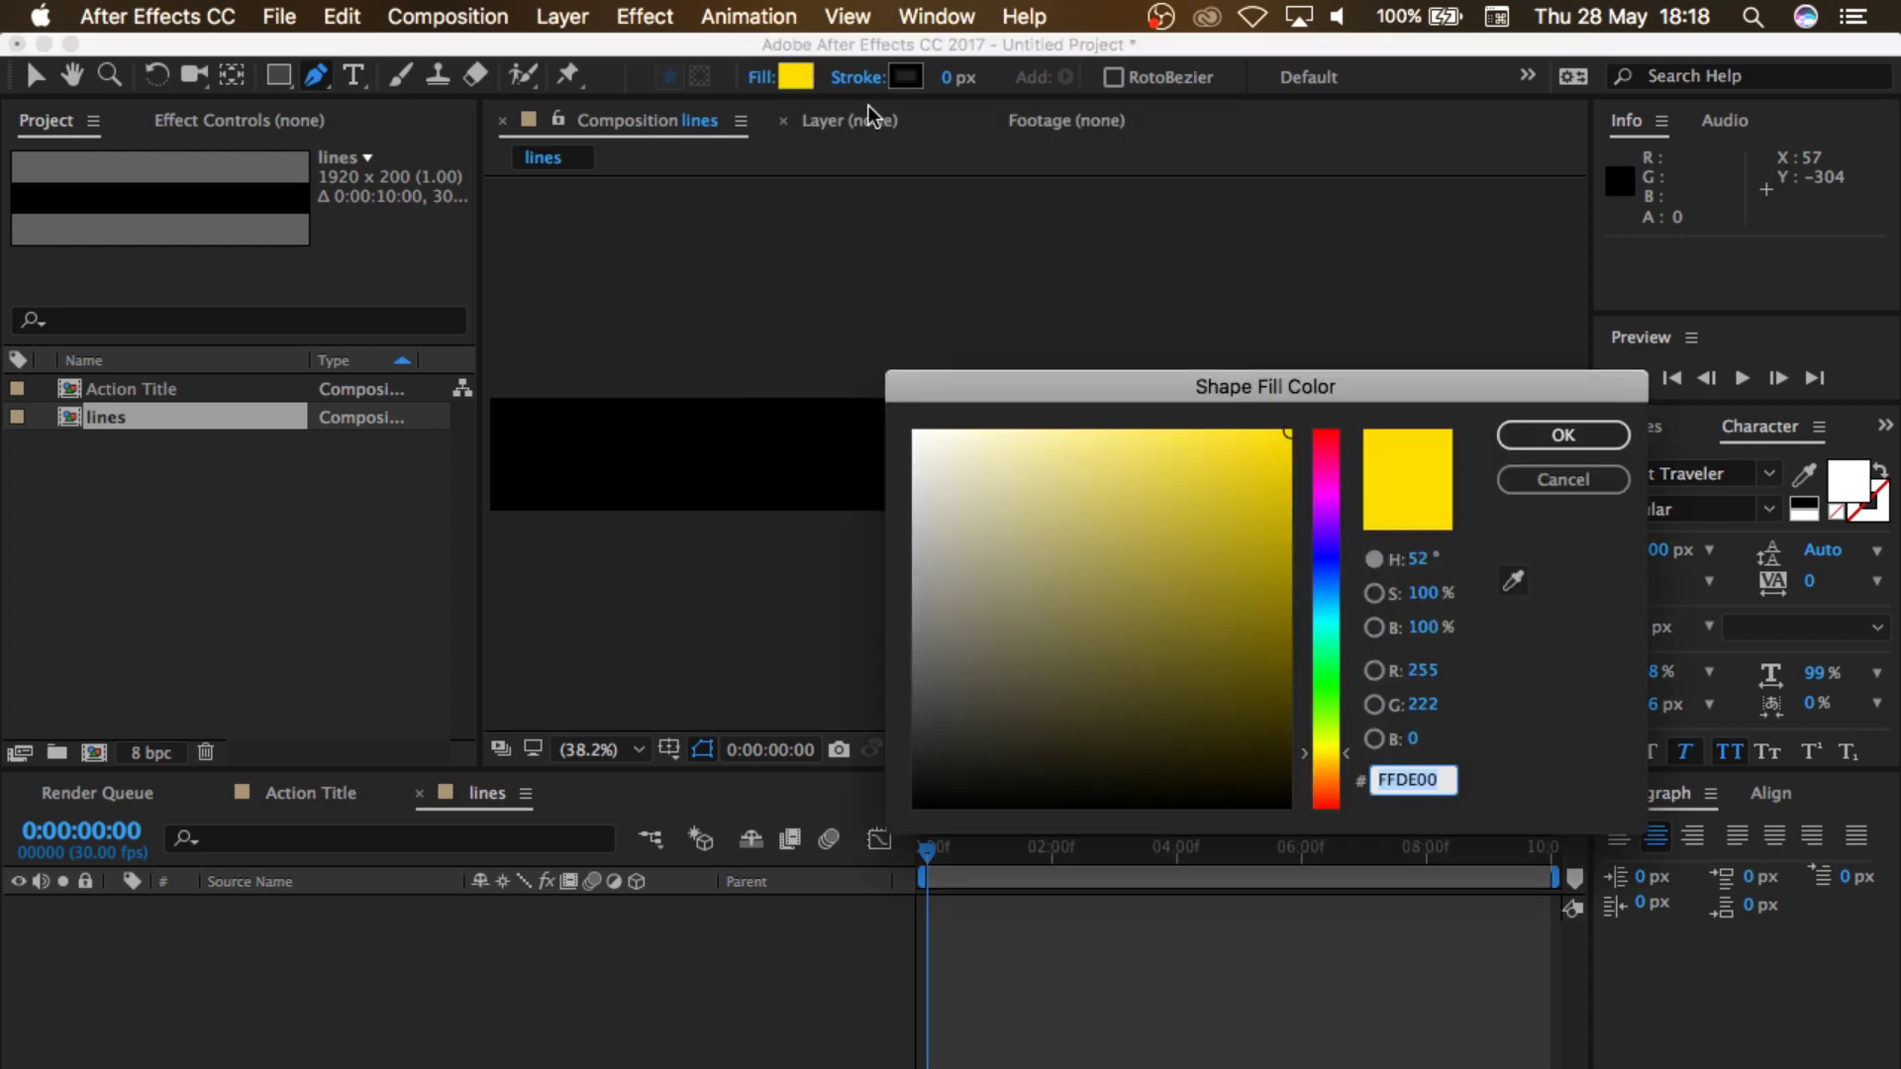
left_click(1533, 484)
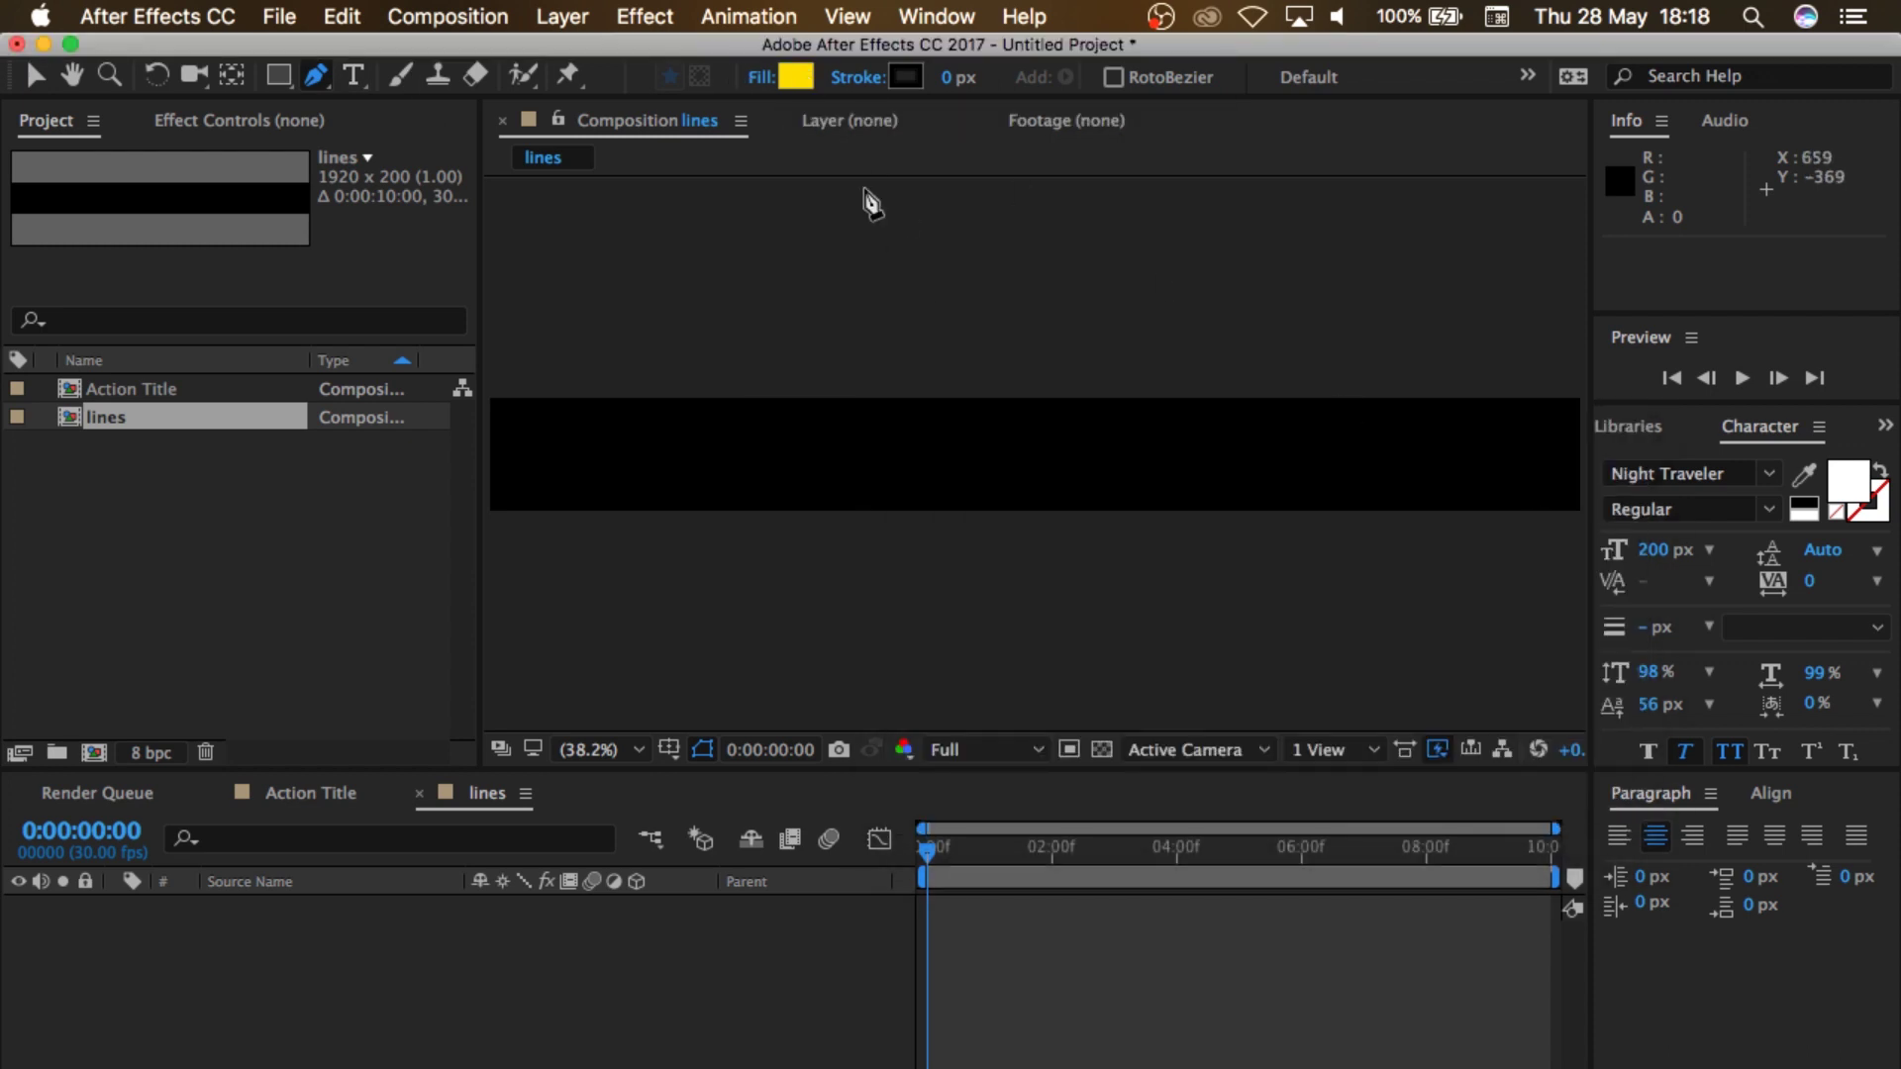
left_click(757, 79)
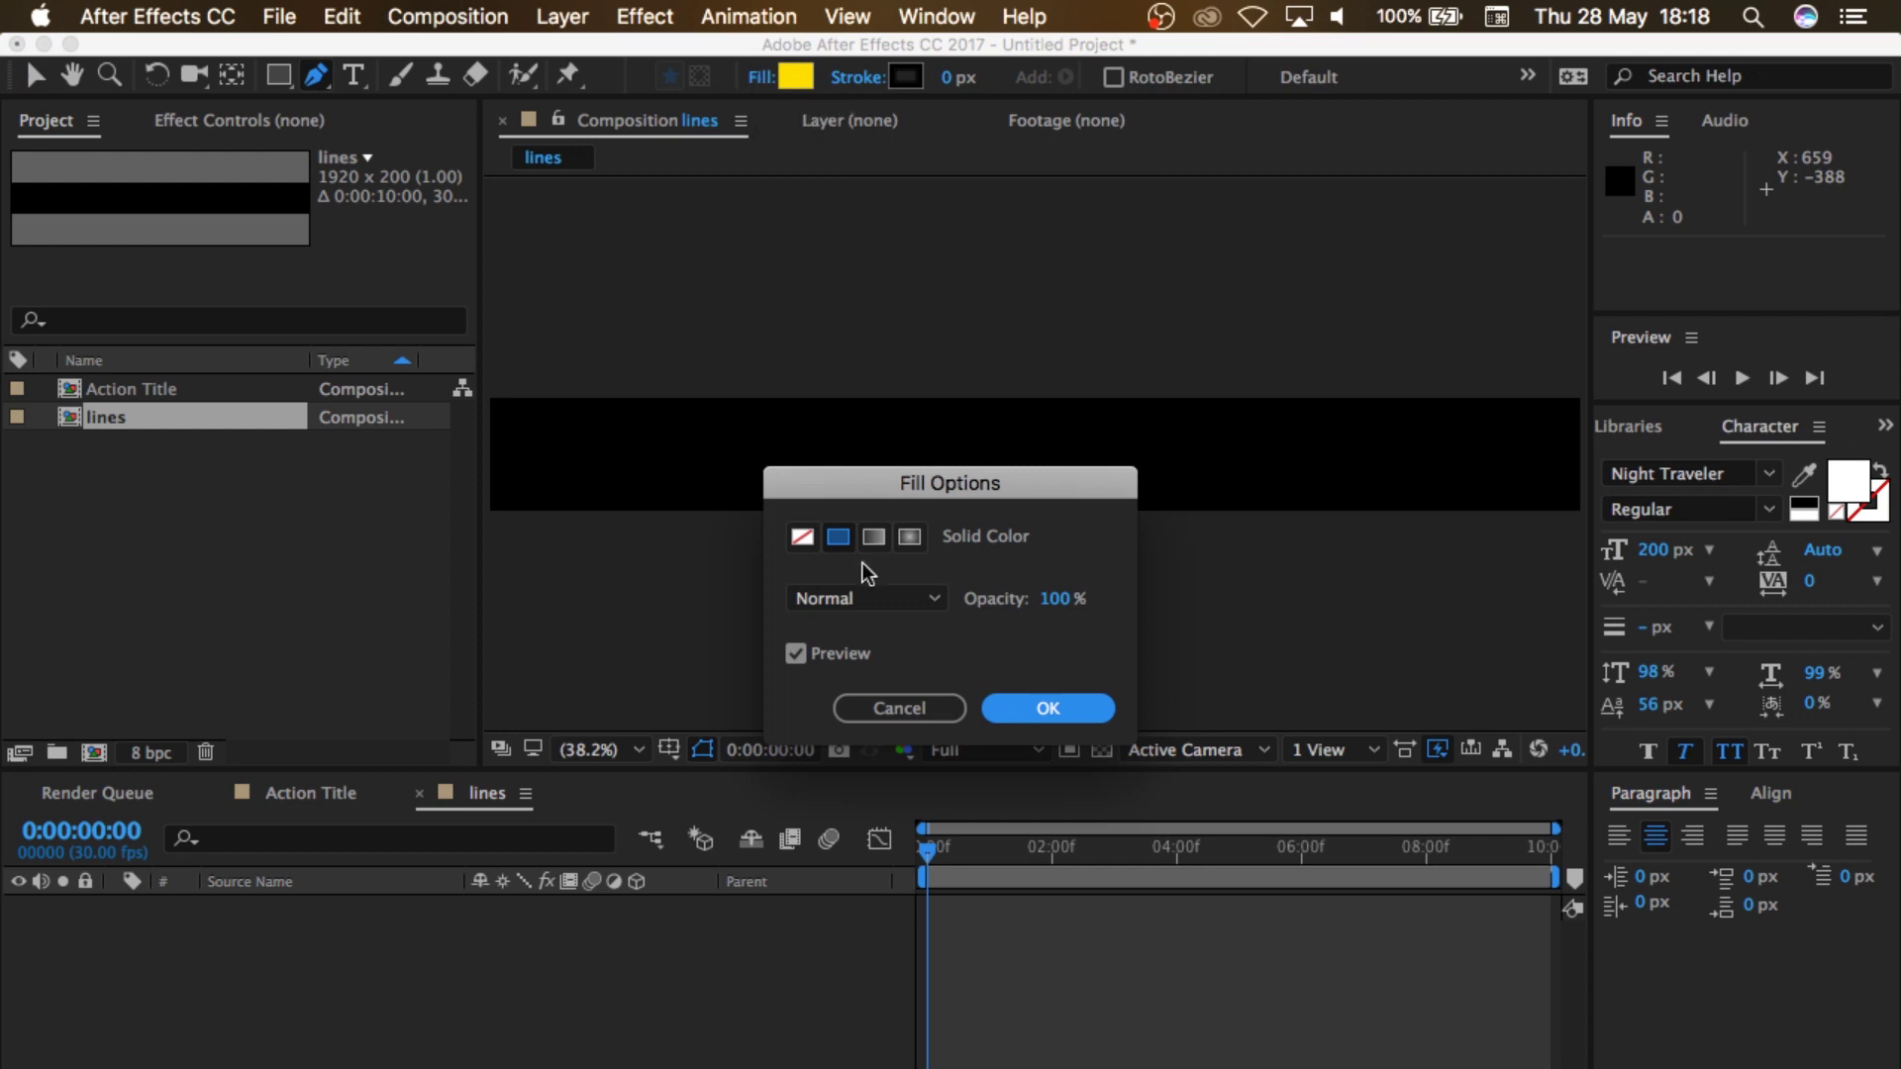
left_click(802, 537)
left_click(1002, 713)
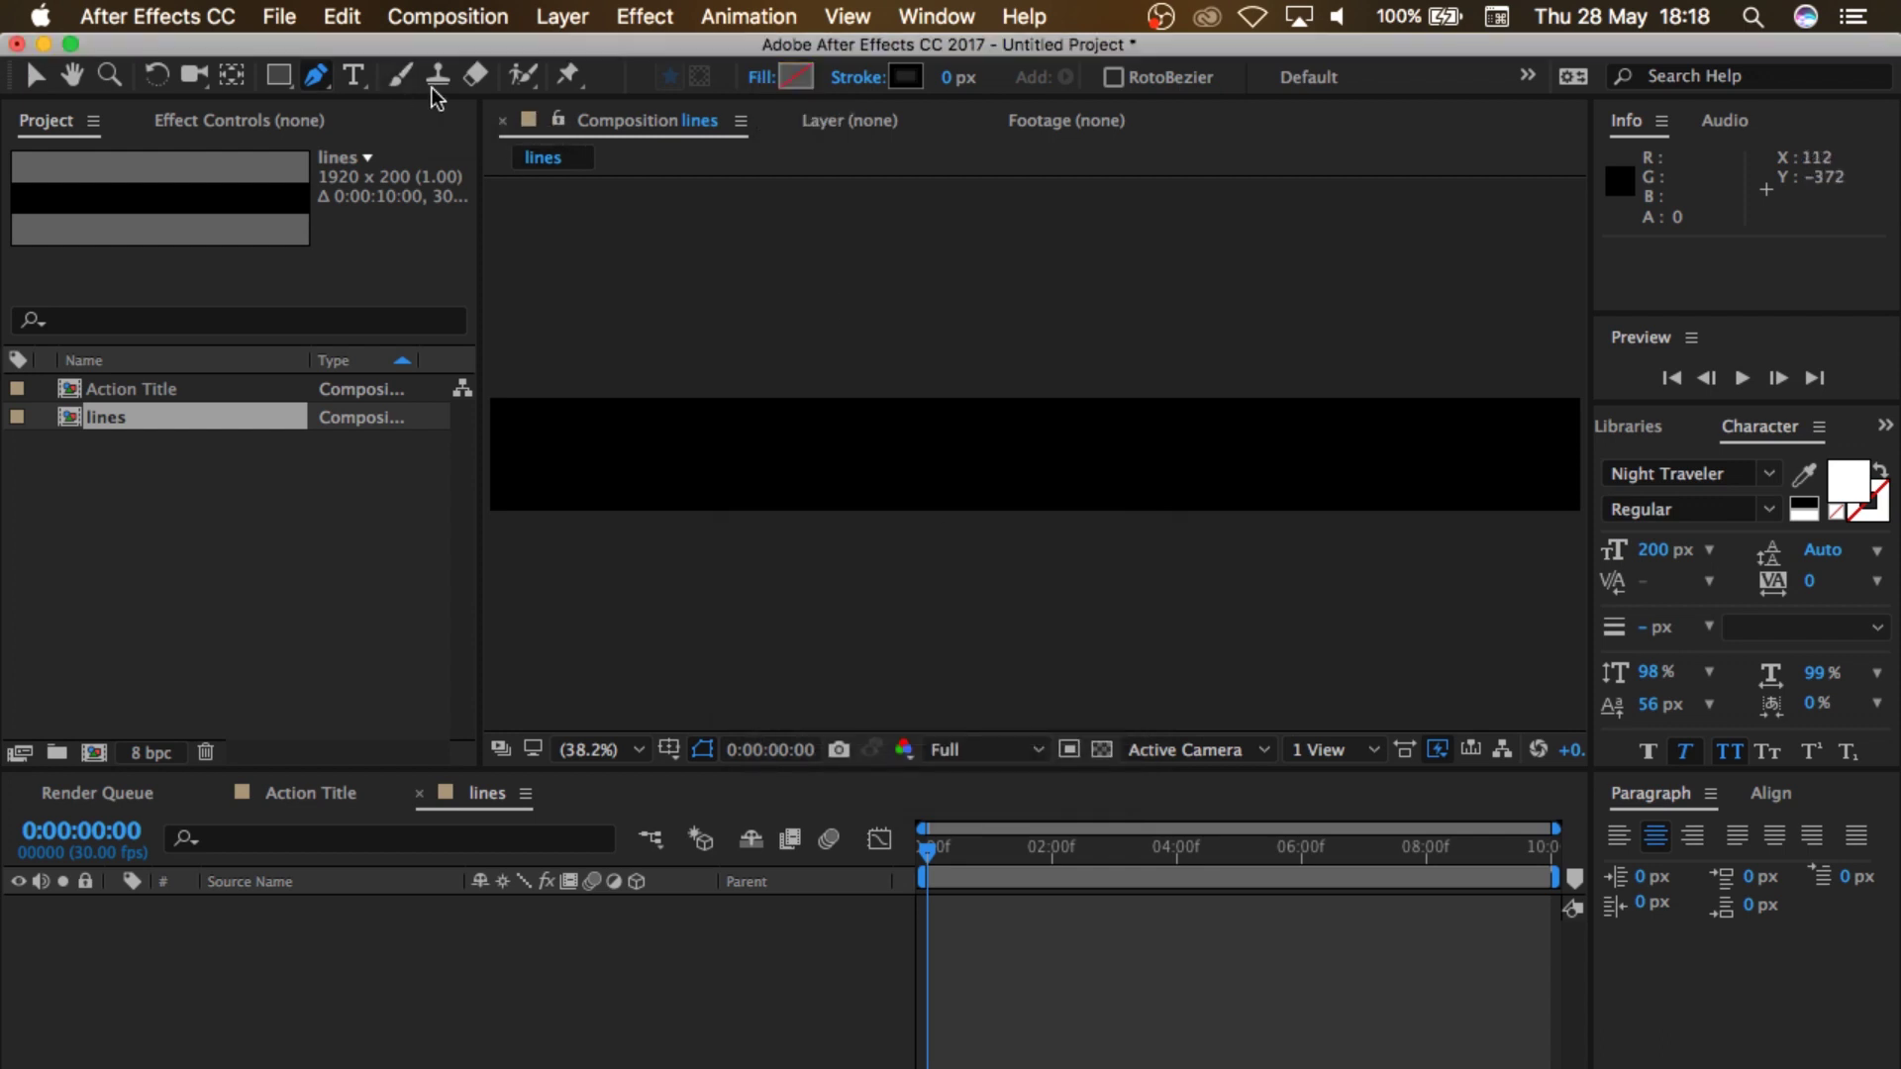
left_click(950, 78)
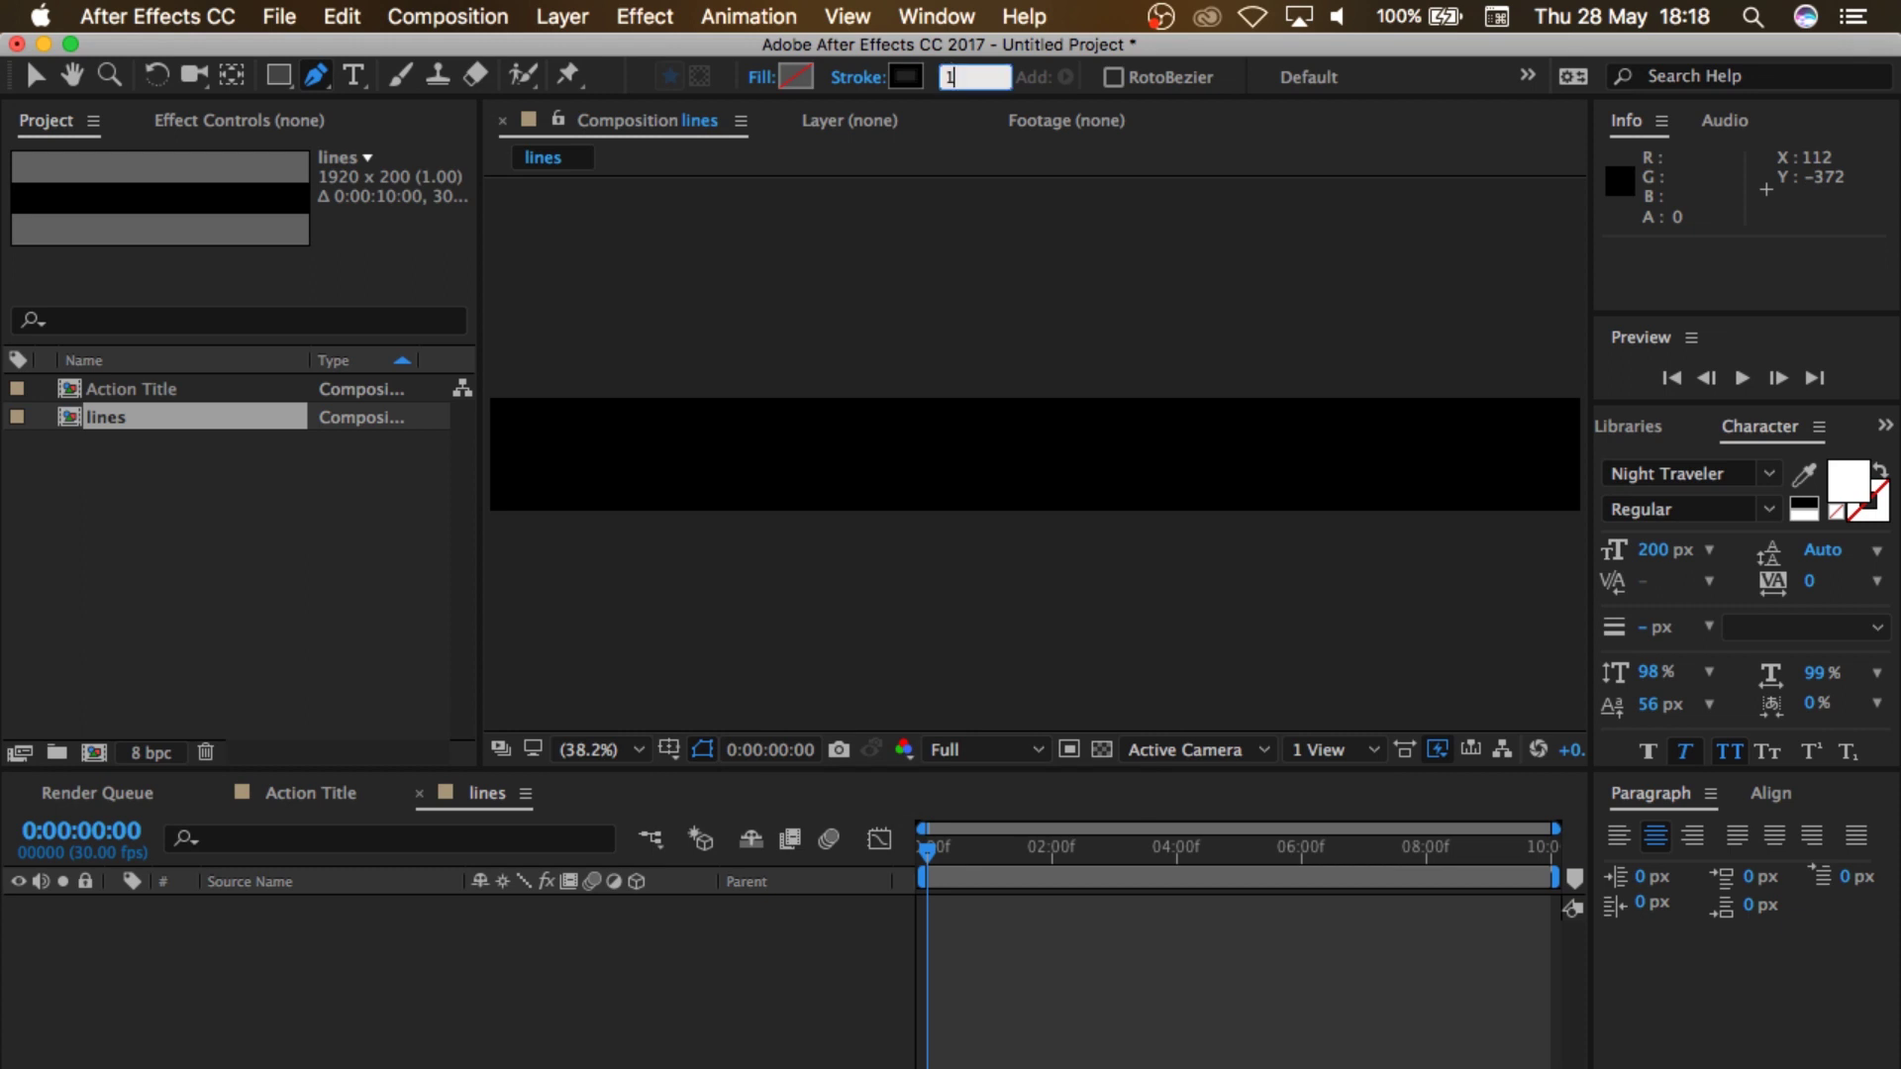
key("Return")
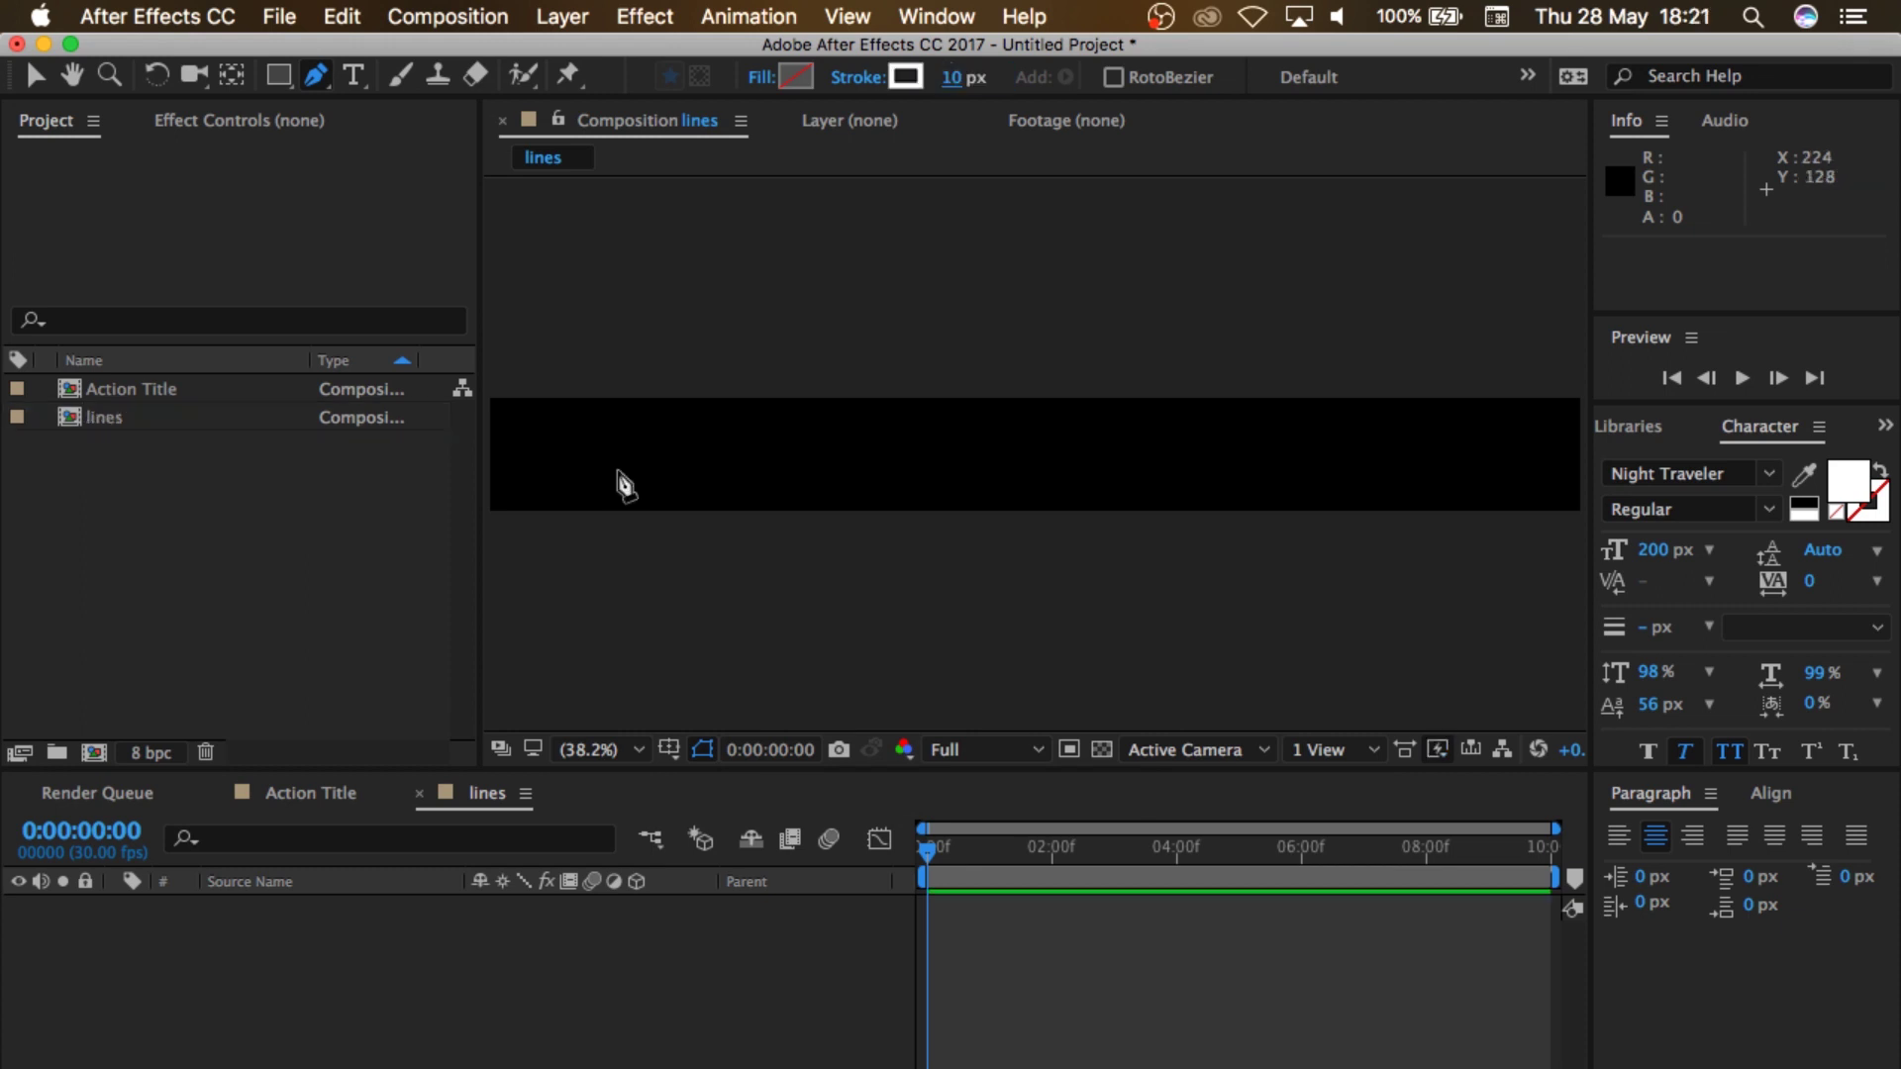
Step: Draw a straight horizontal line across the full width of the composition near its upper edge, and deselect its shape layer
left_click(490, 419)
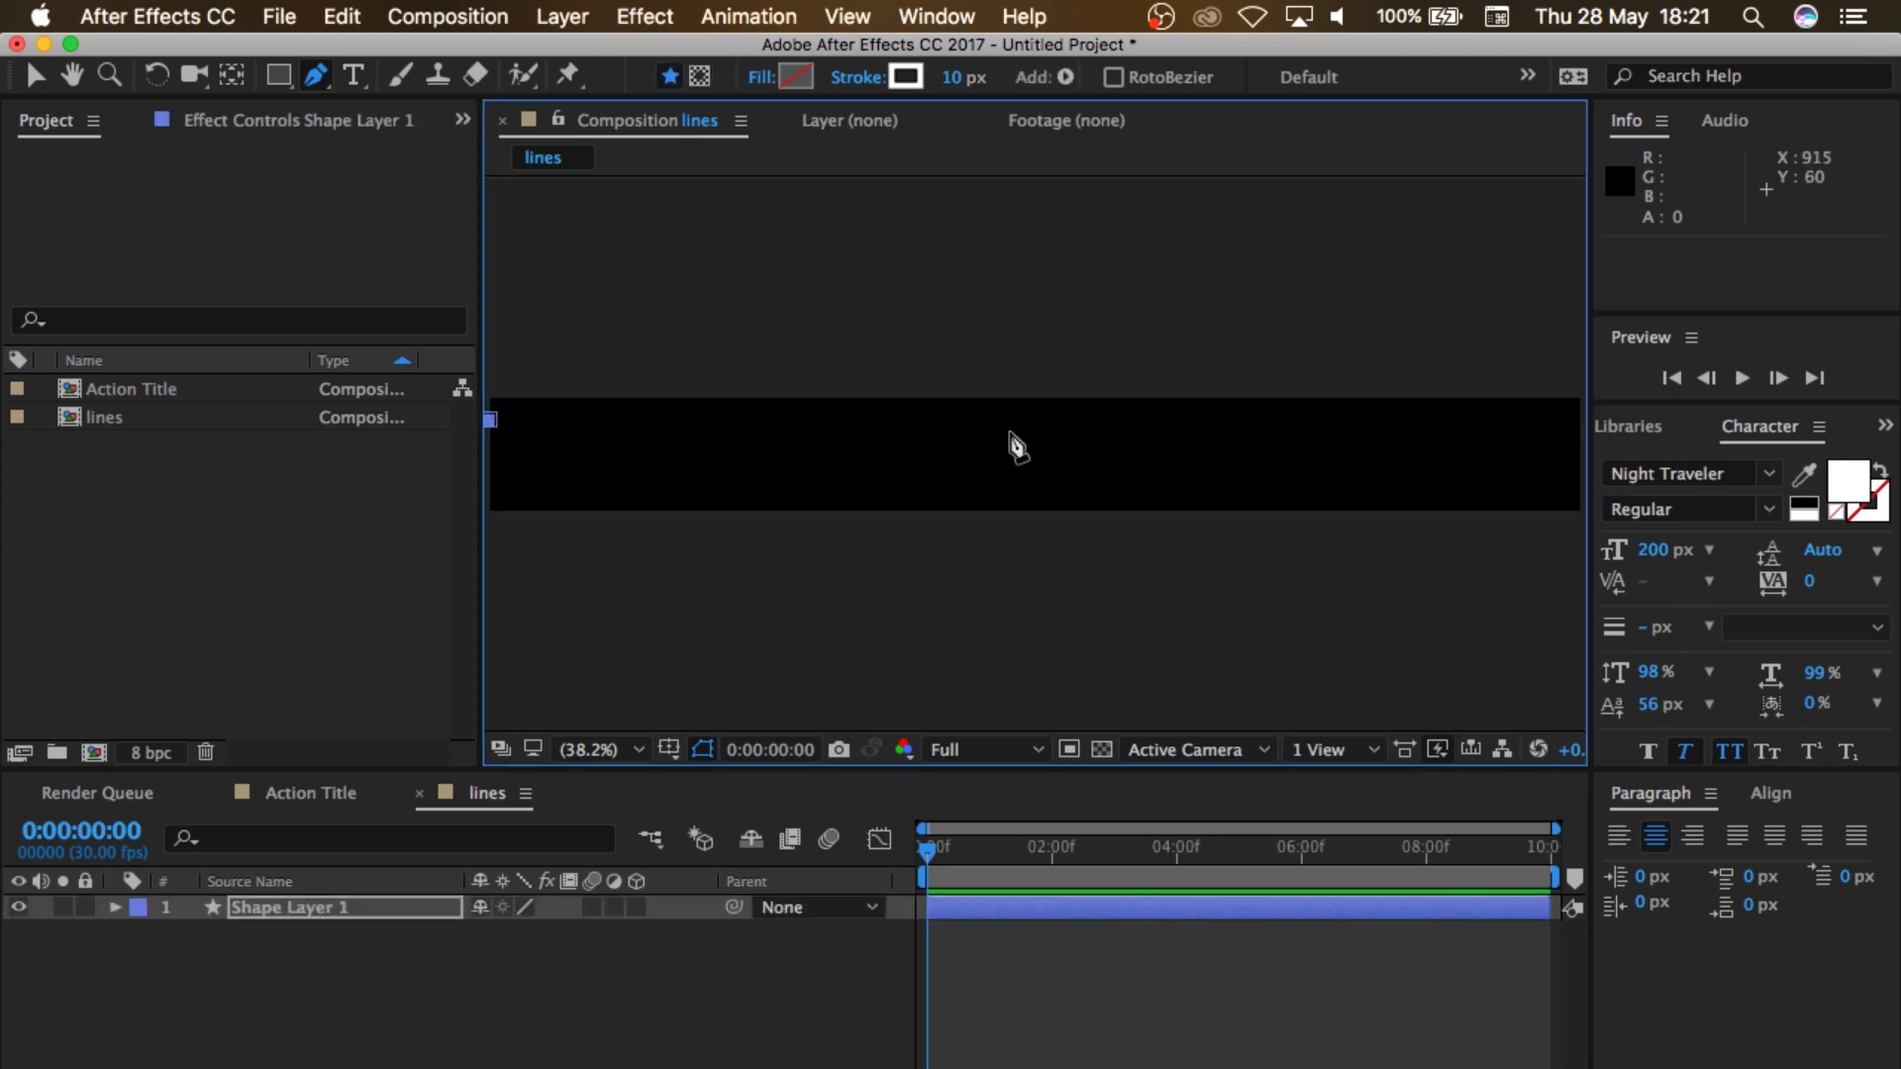
left_click(1581, 419)
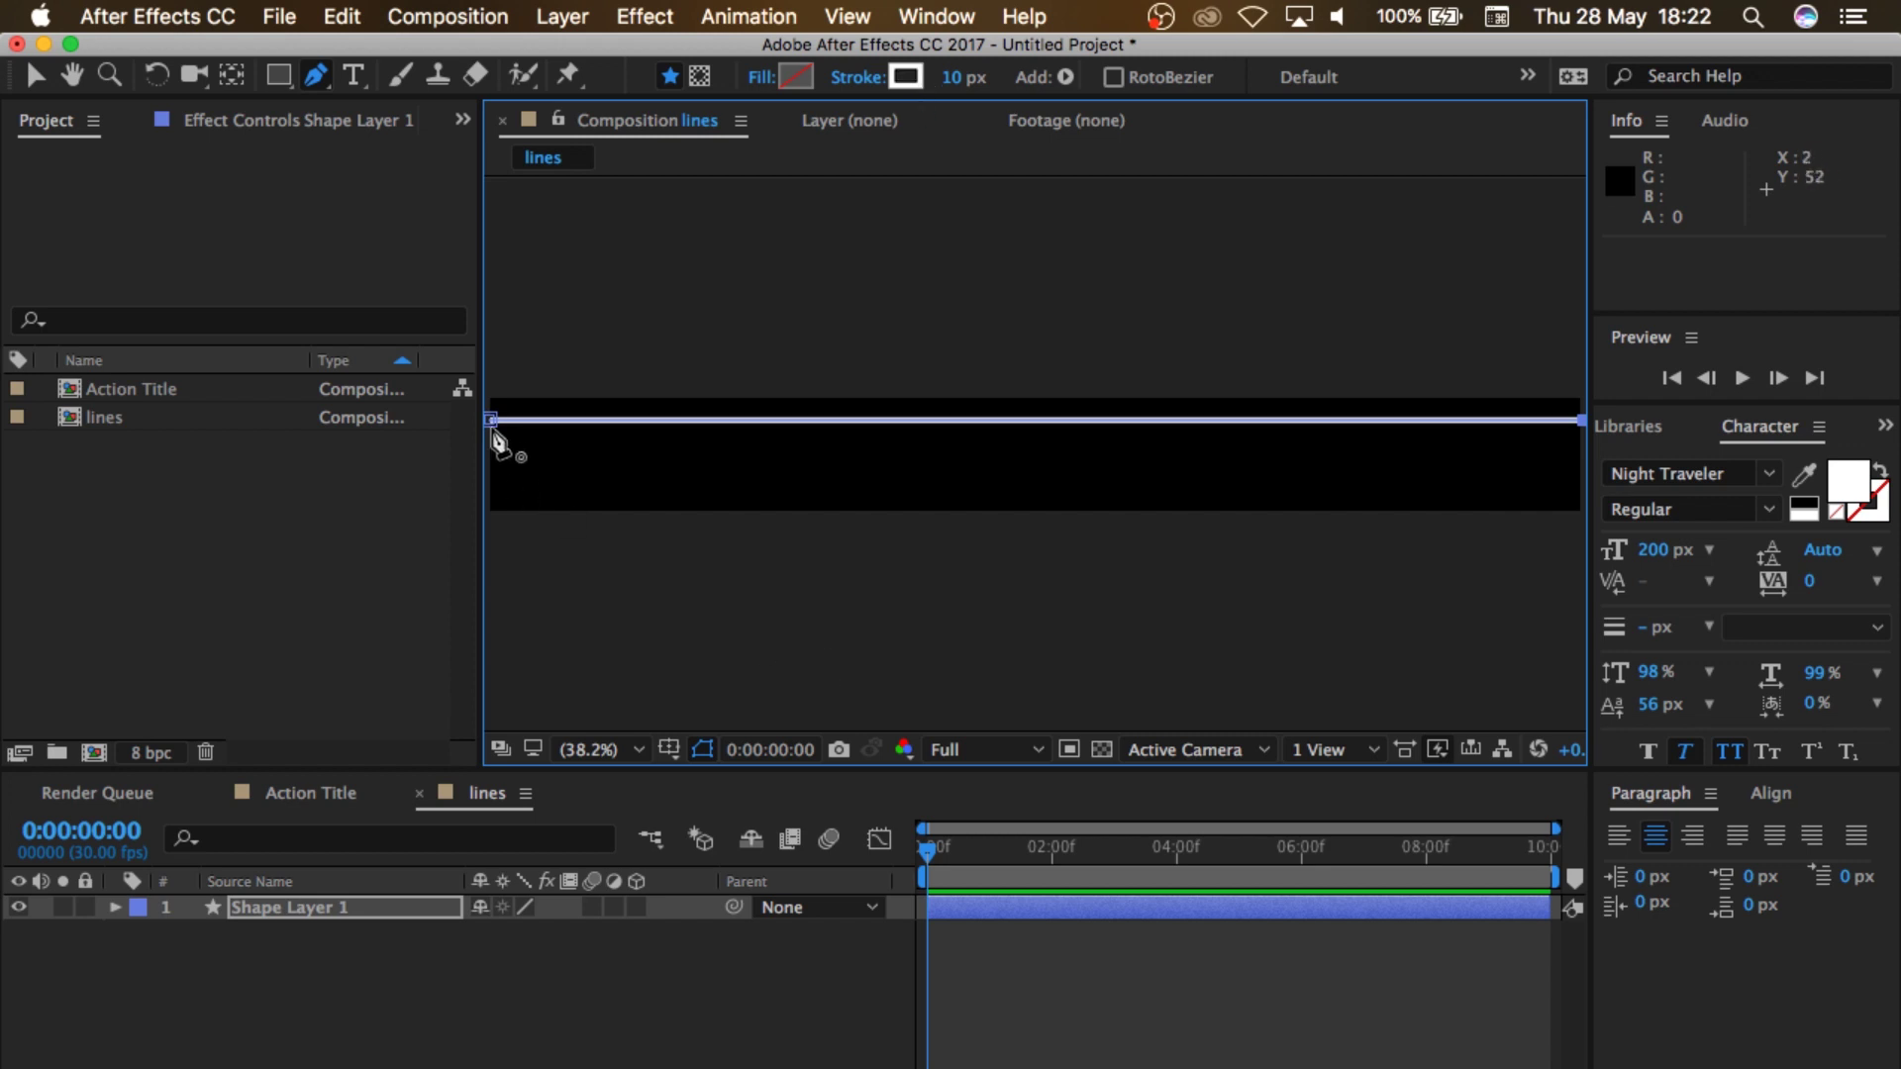
left_click(488, 437)
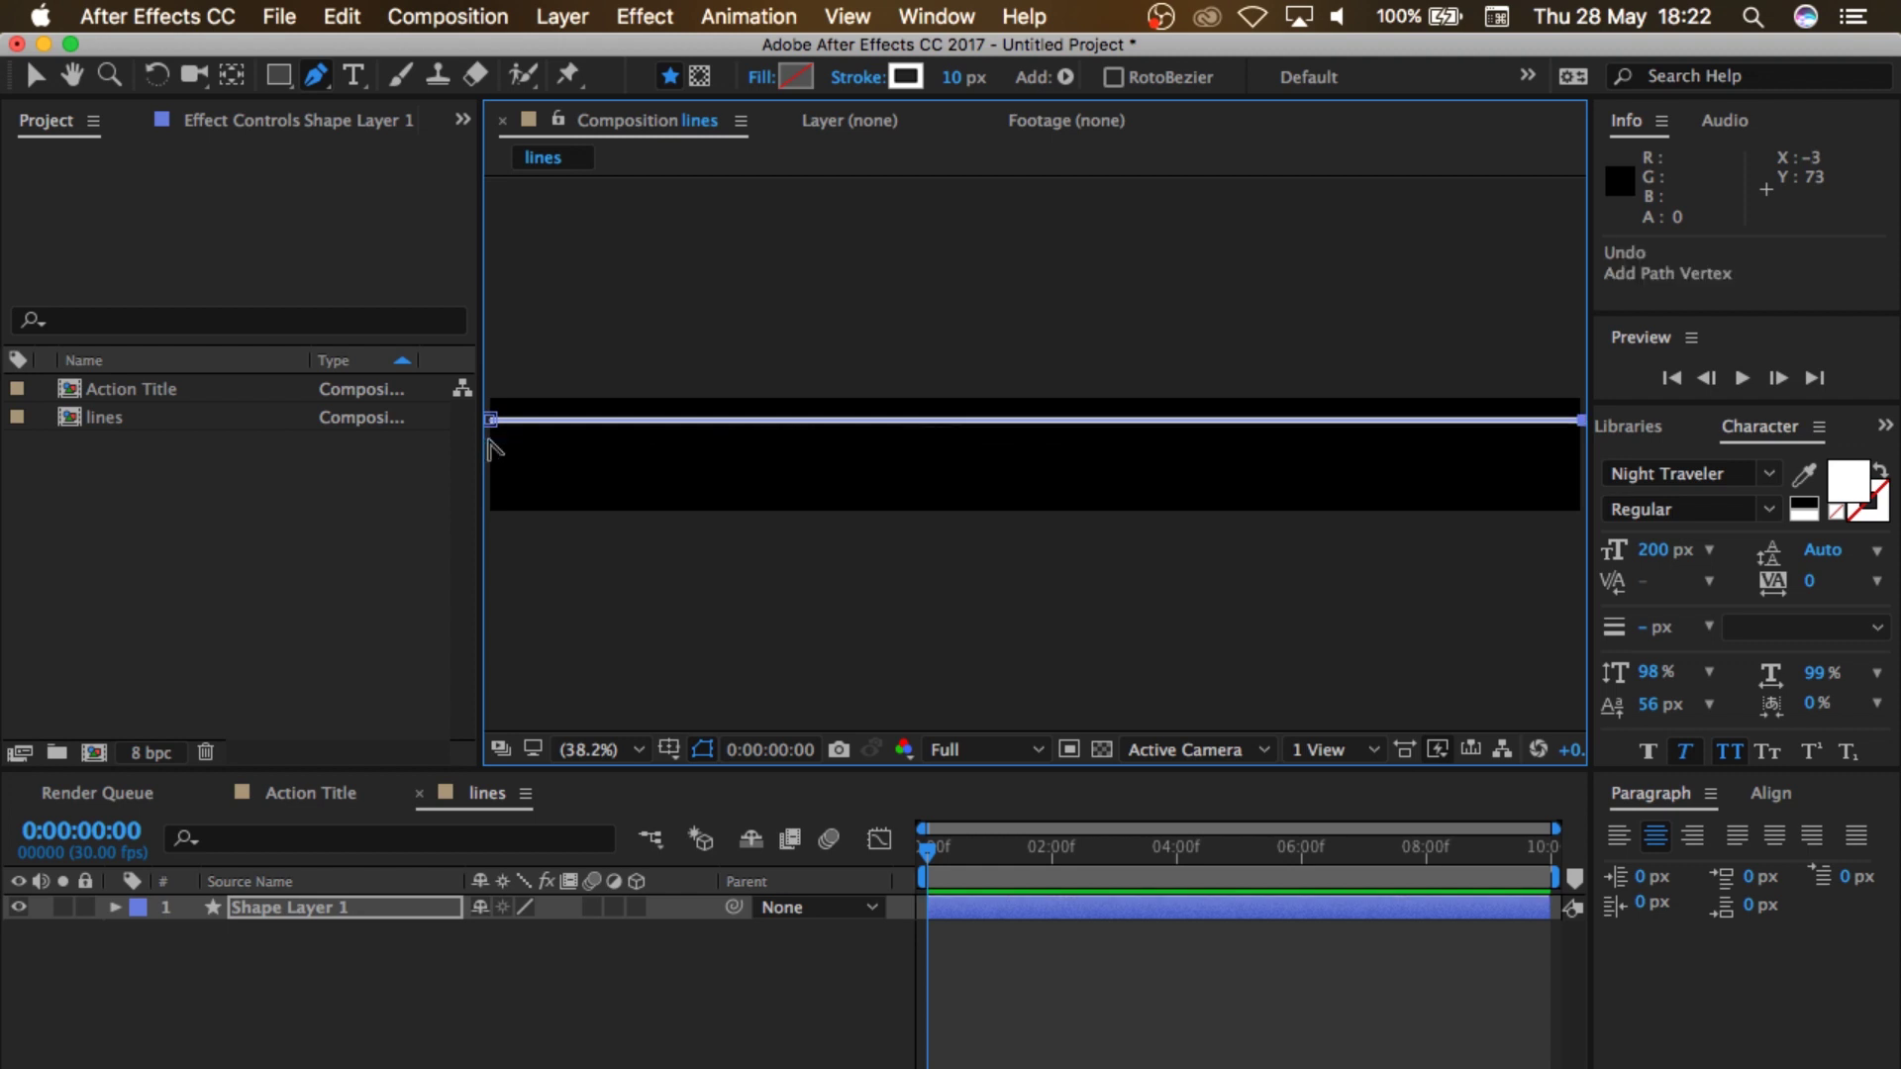
left_click(678, 1057)
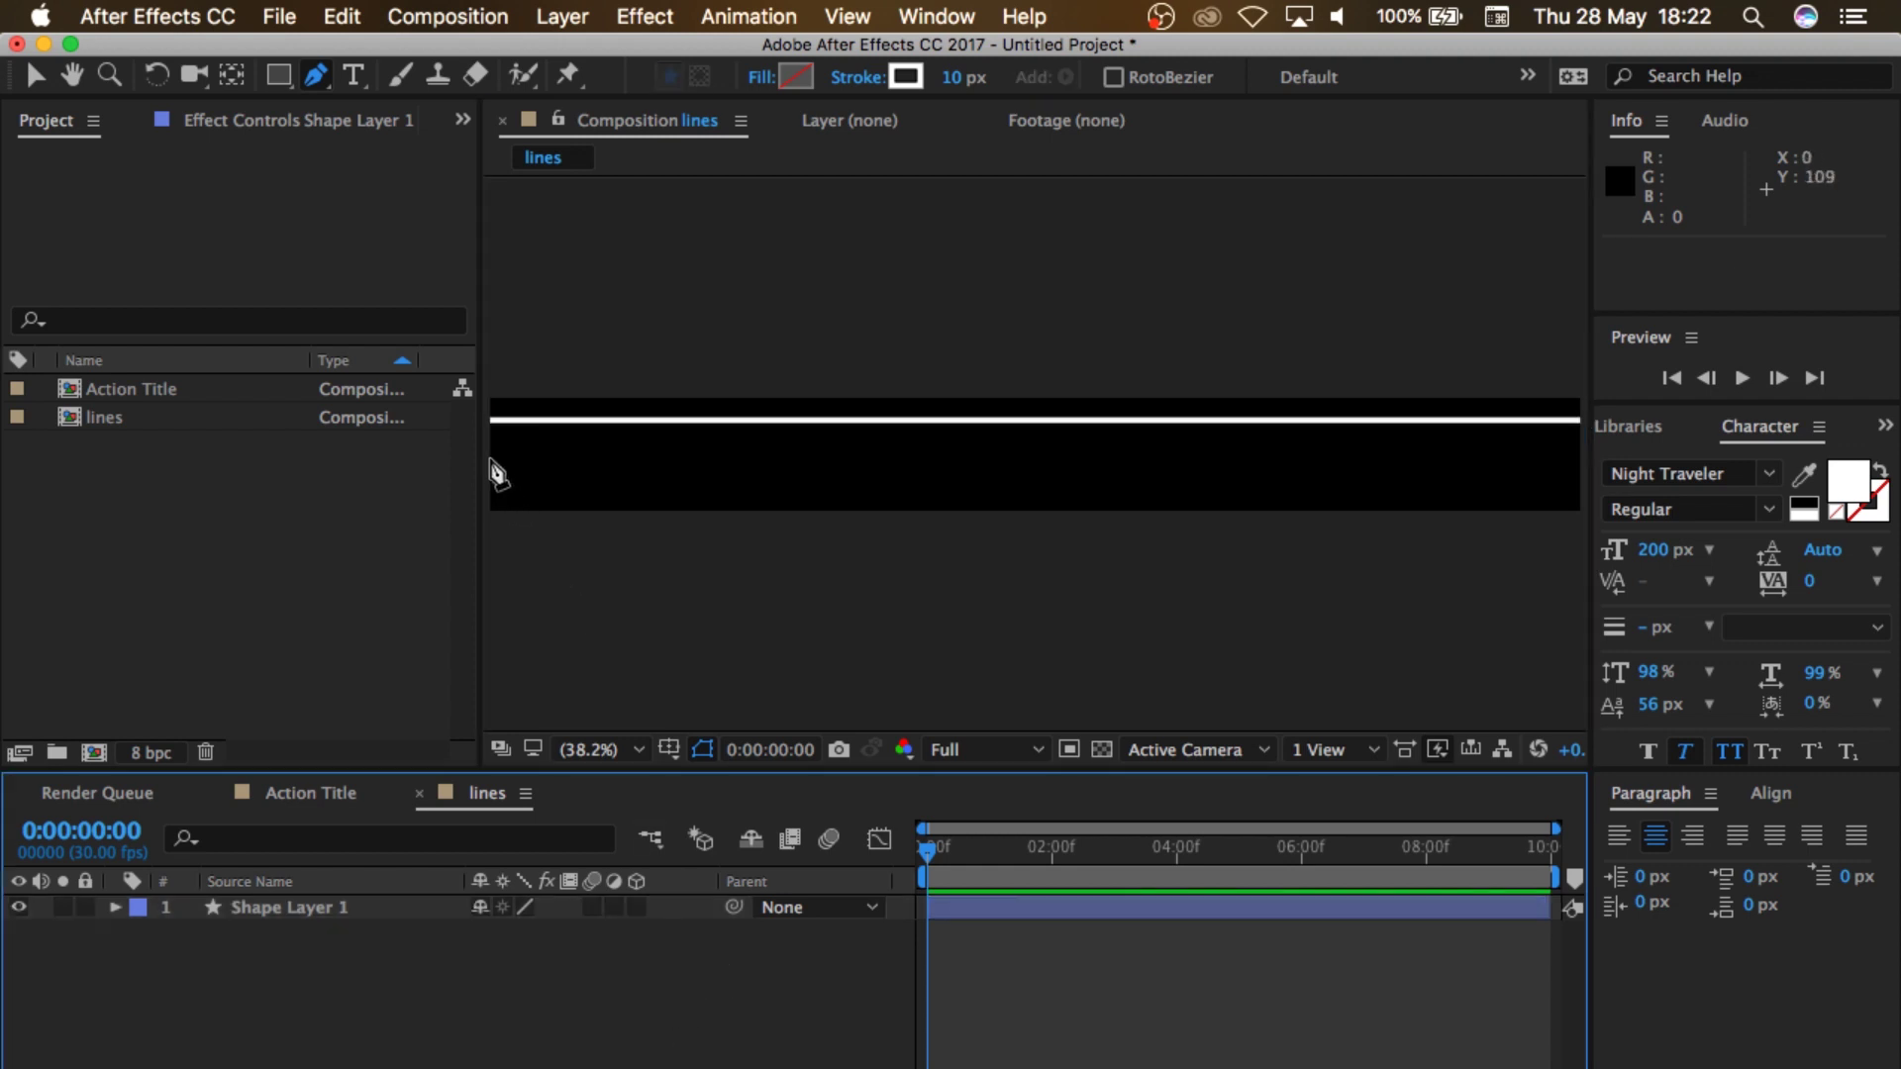
Step: Draw a second full-width horizontal line just below the first on its own shape layer, and set its stroke to 3 px
left_click(489, 438)
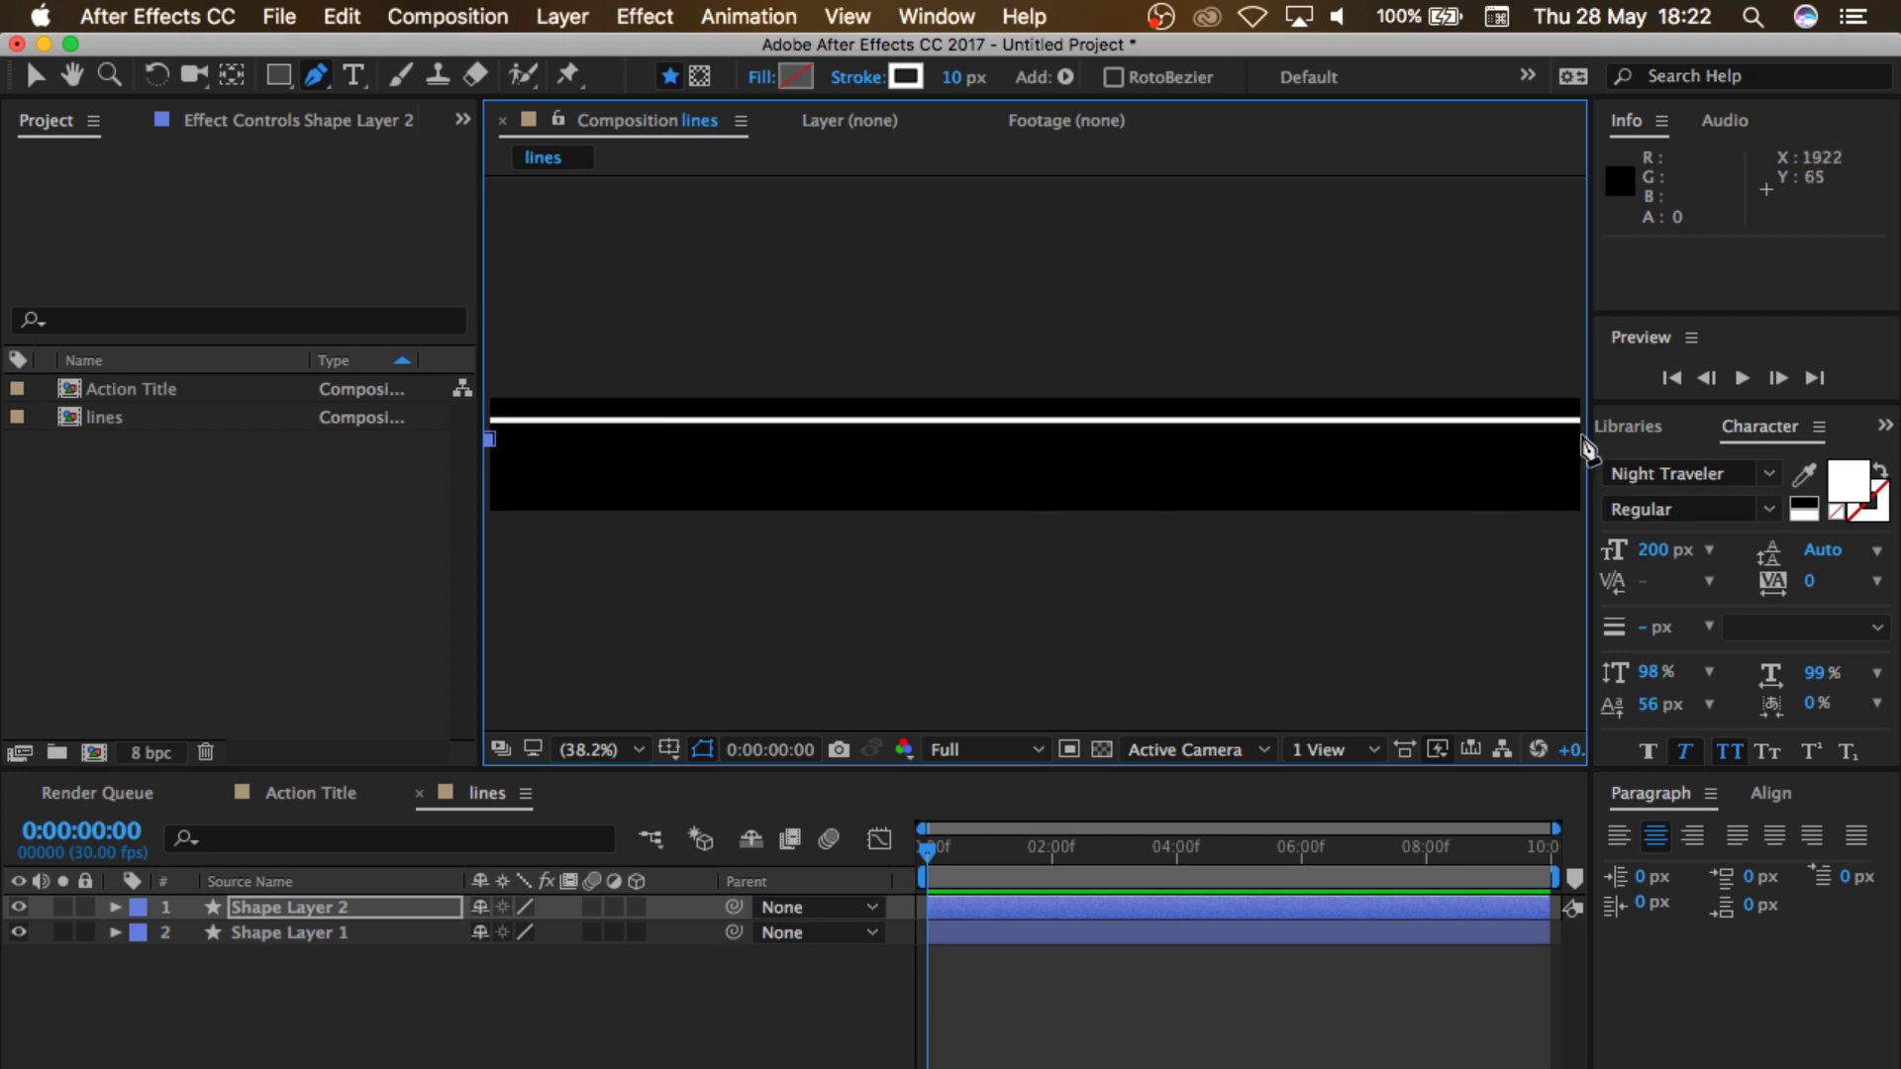
left_click(1581, 439)
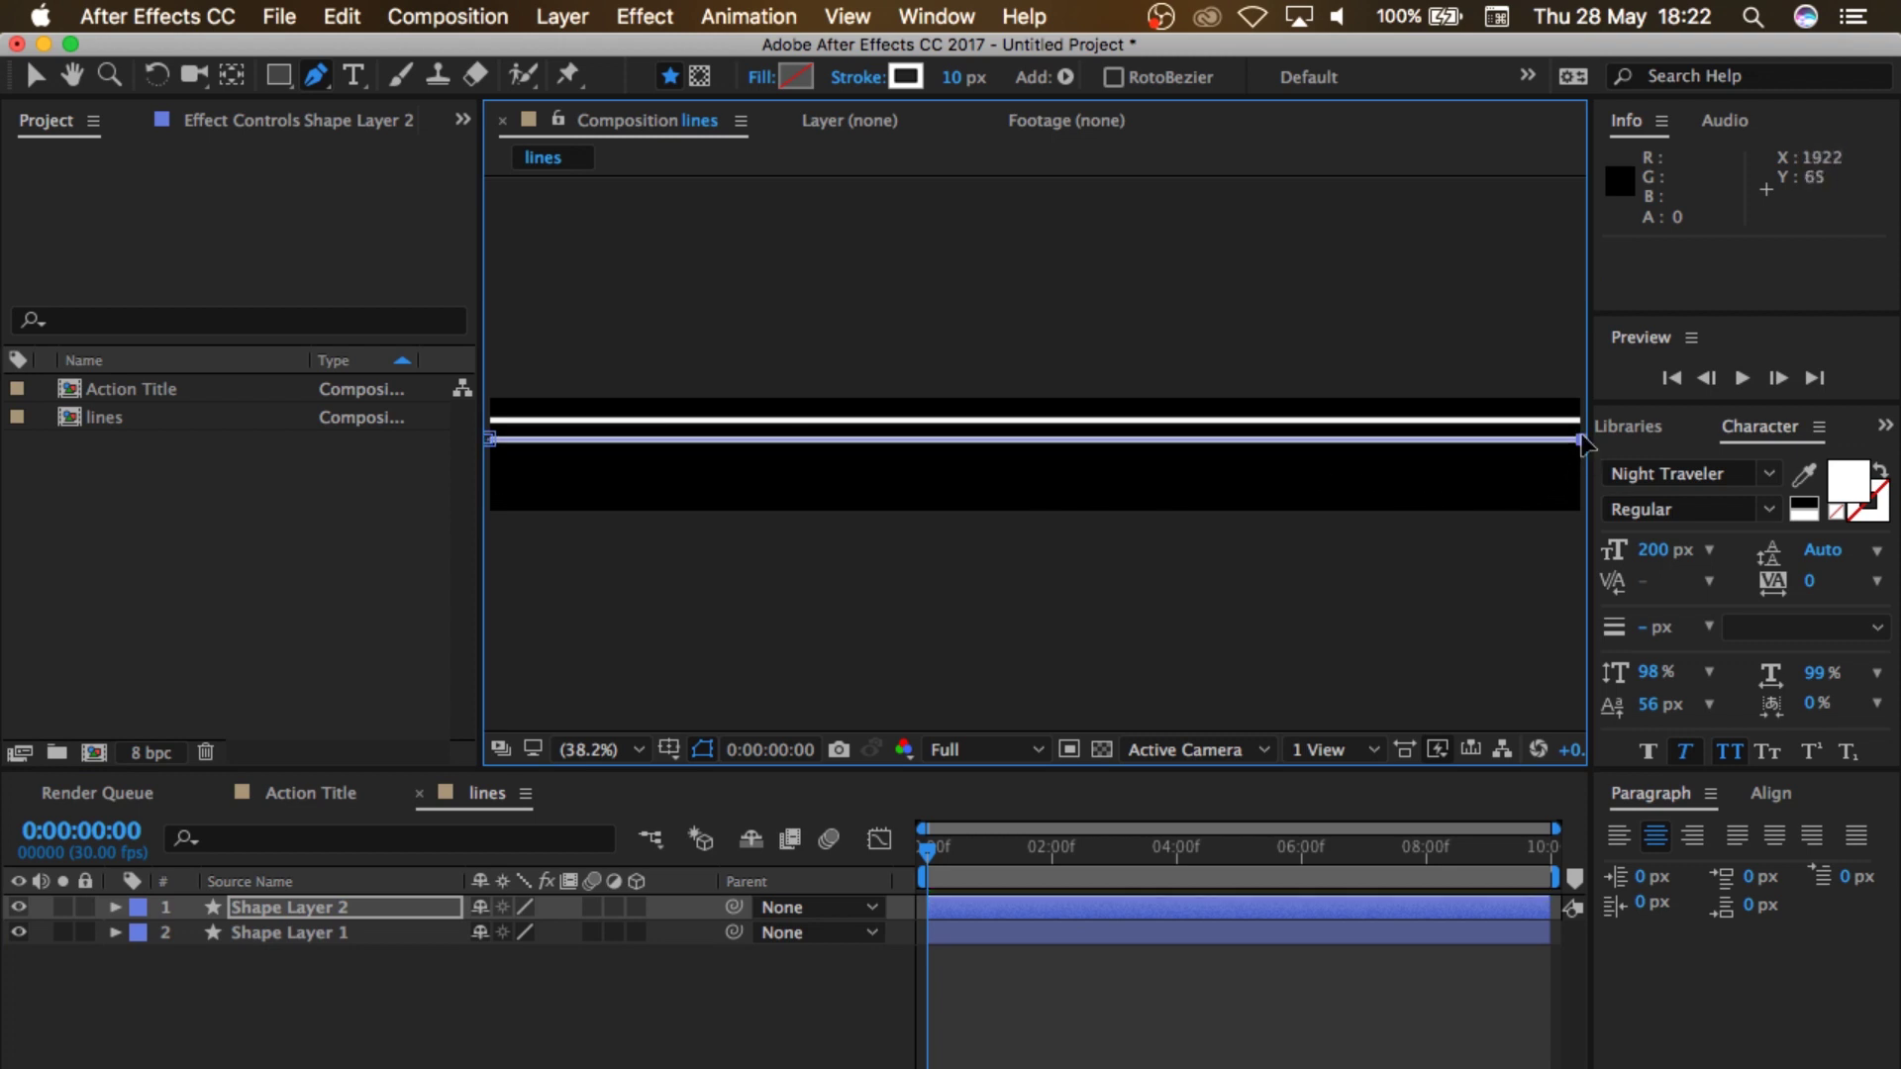
left_click(953, 76)
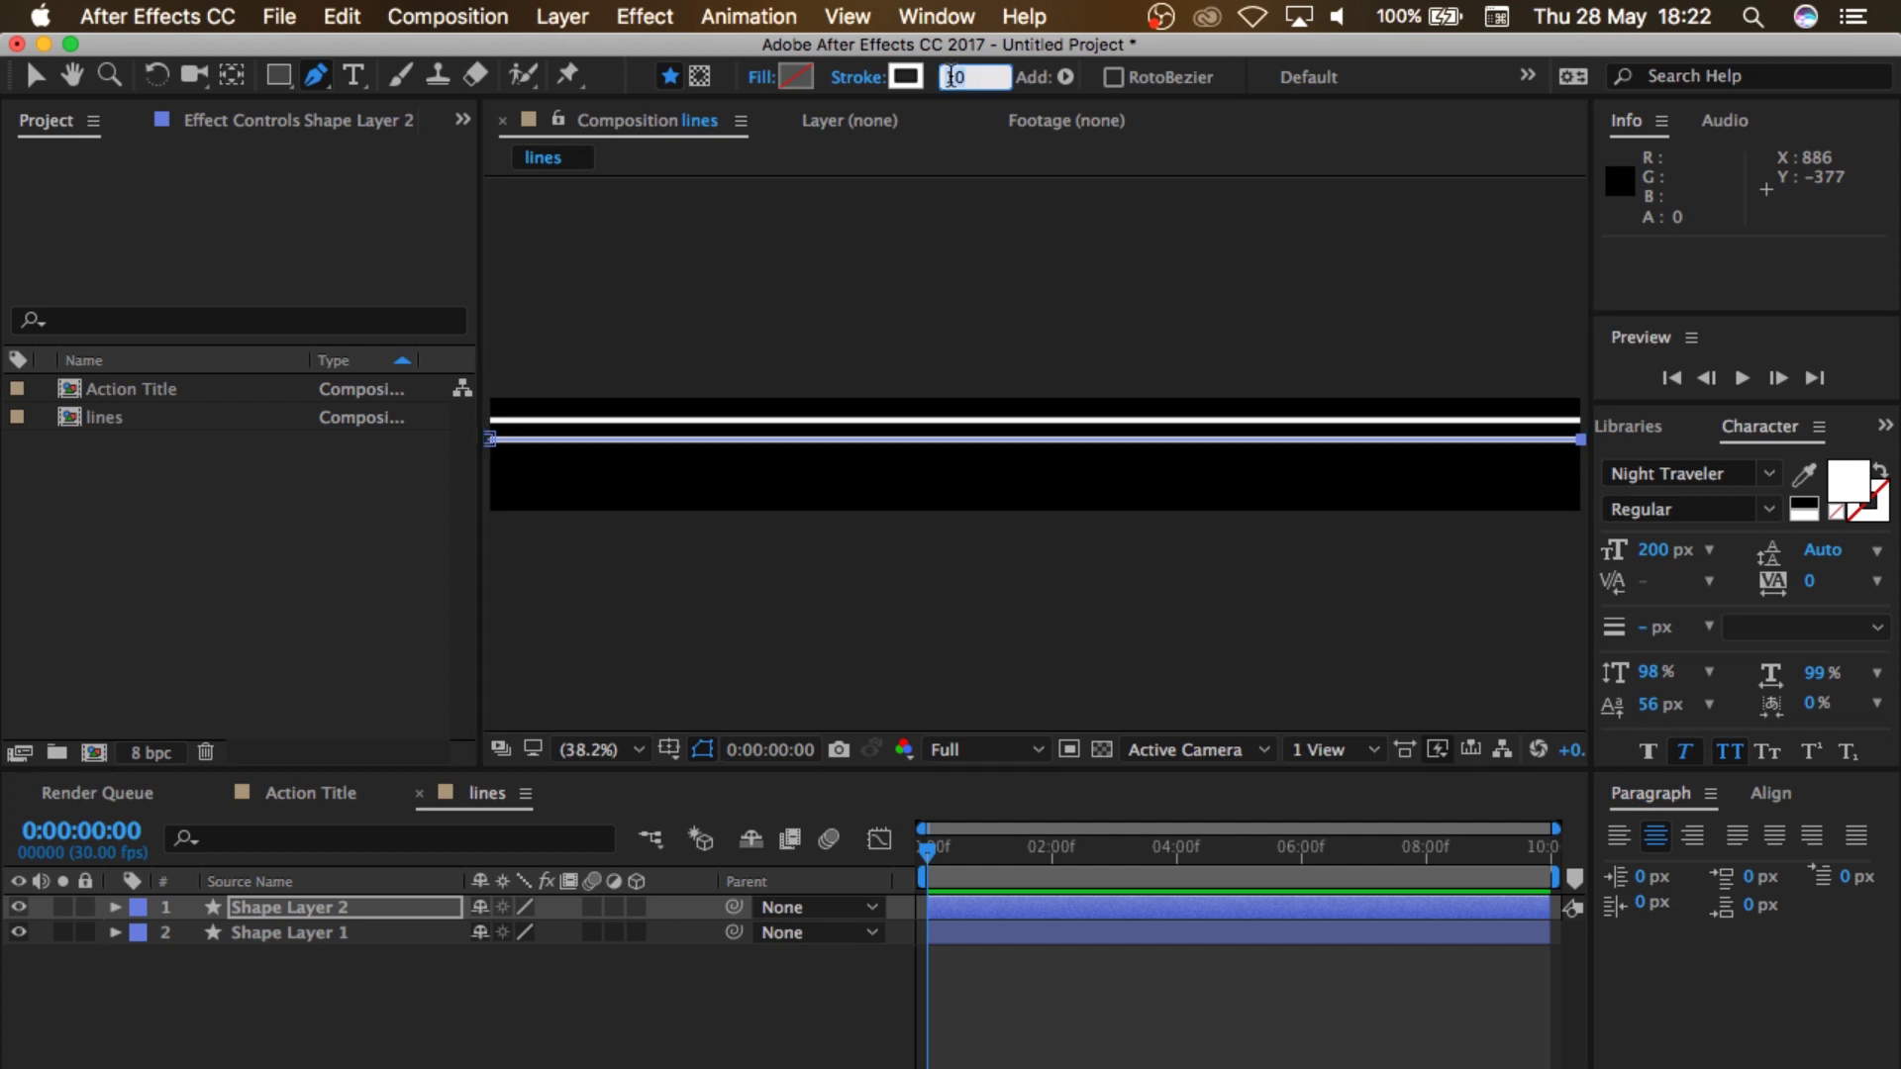
key("Return")
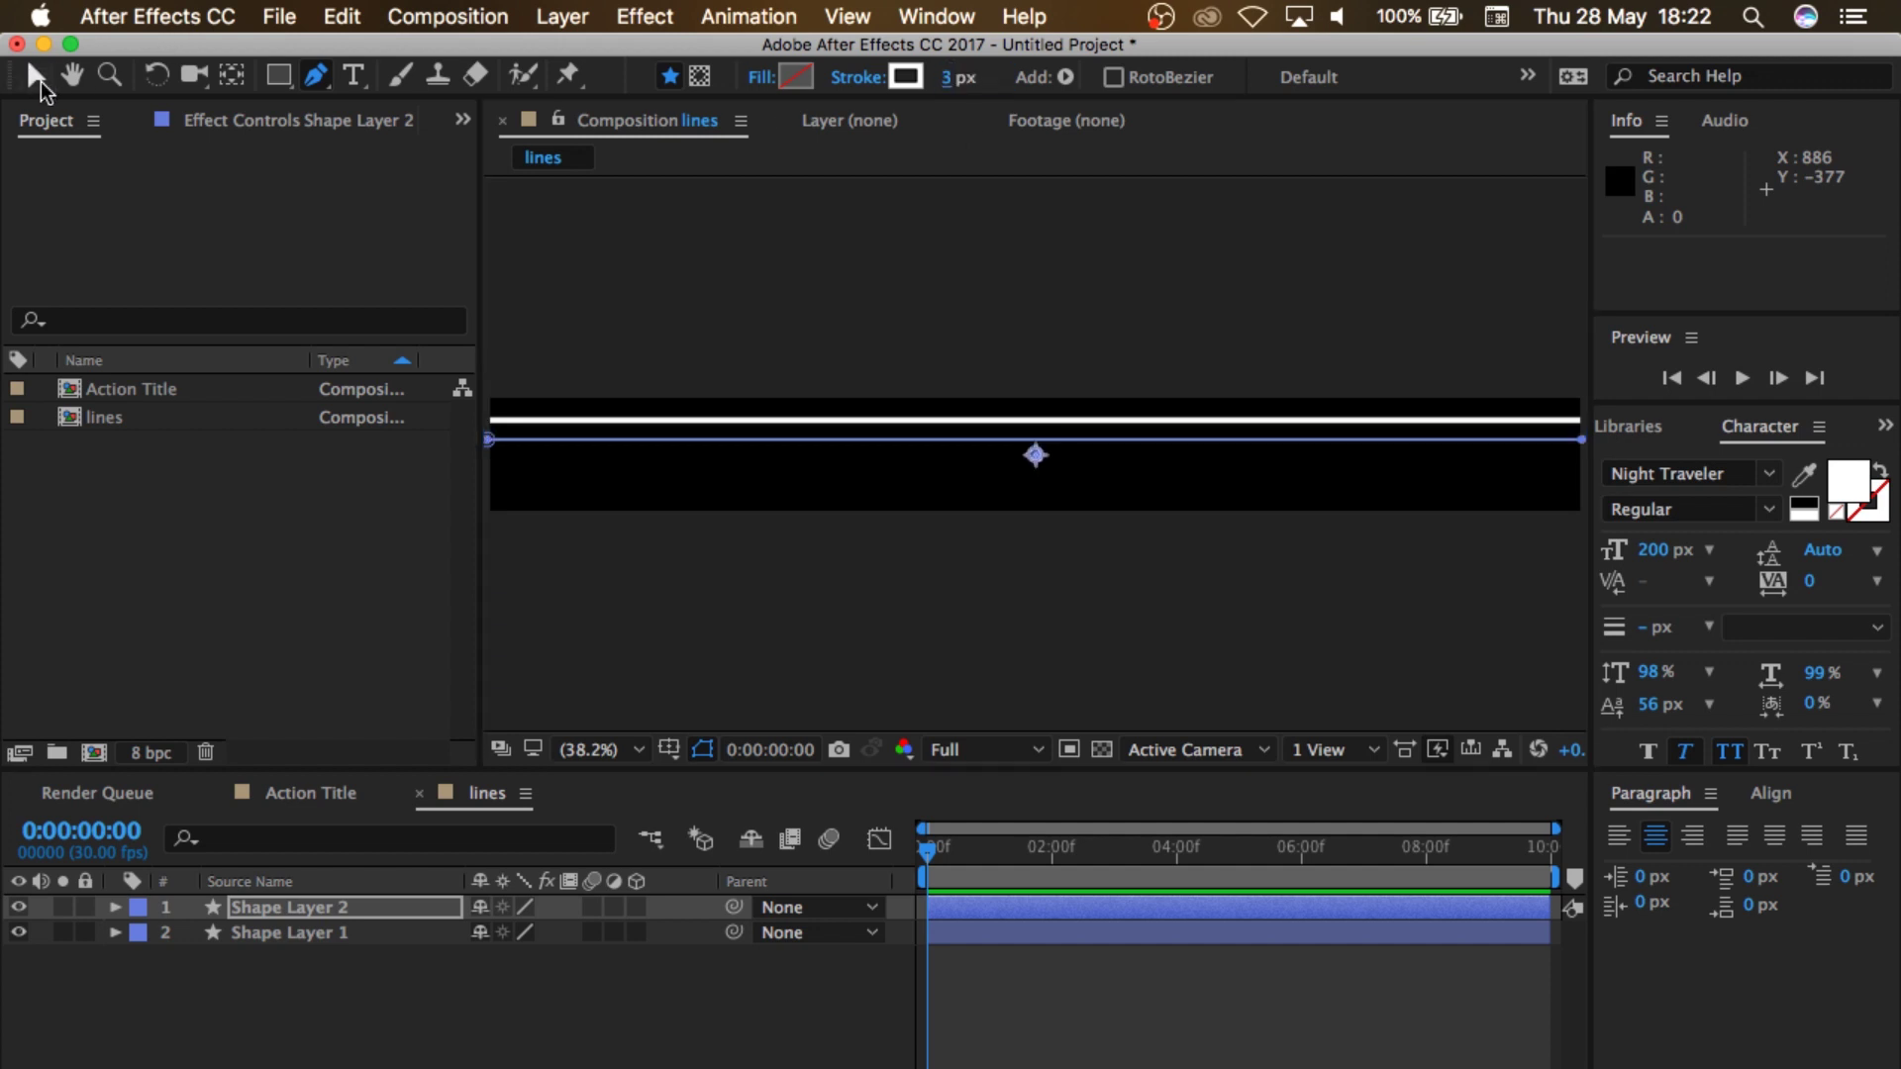
left_click(38, 77)
left_click(745, 685)
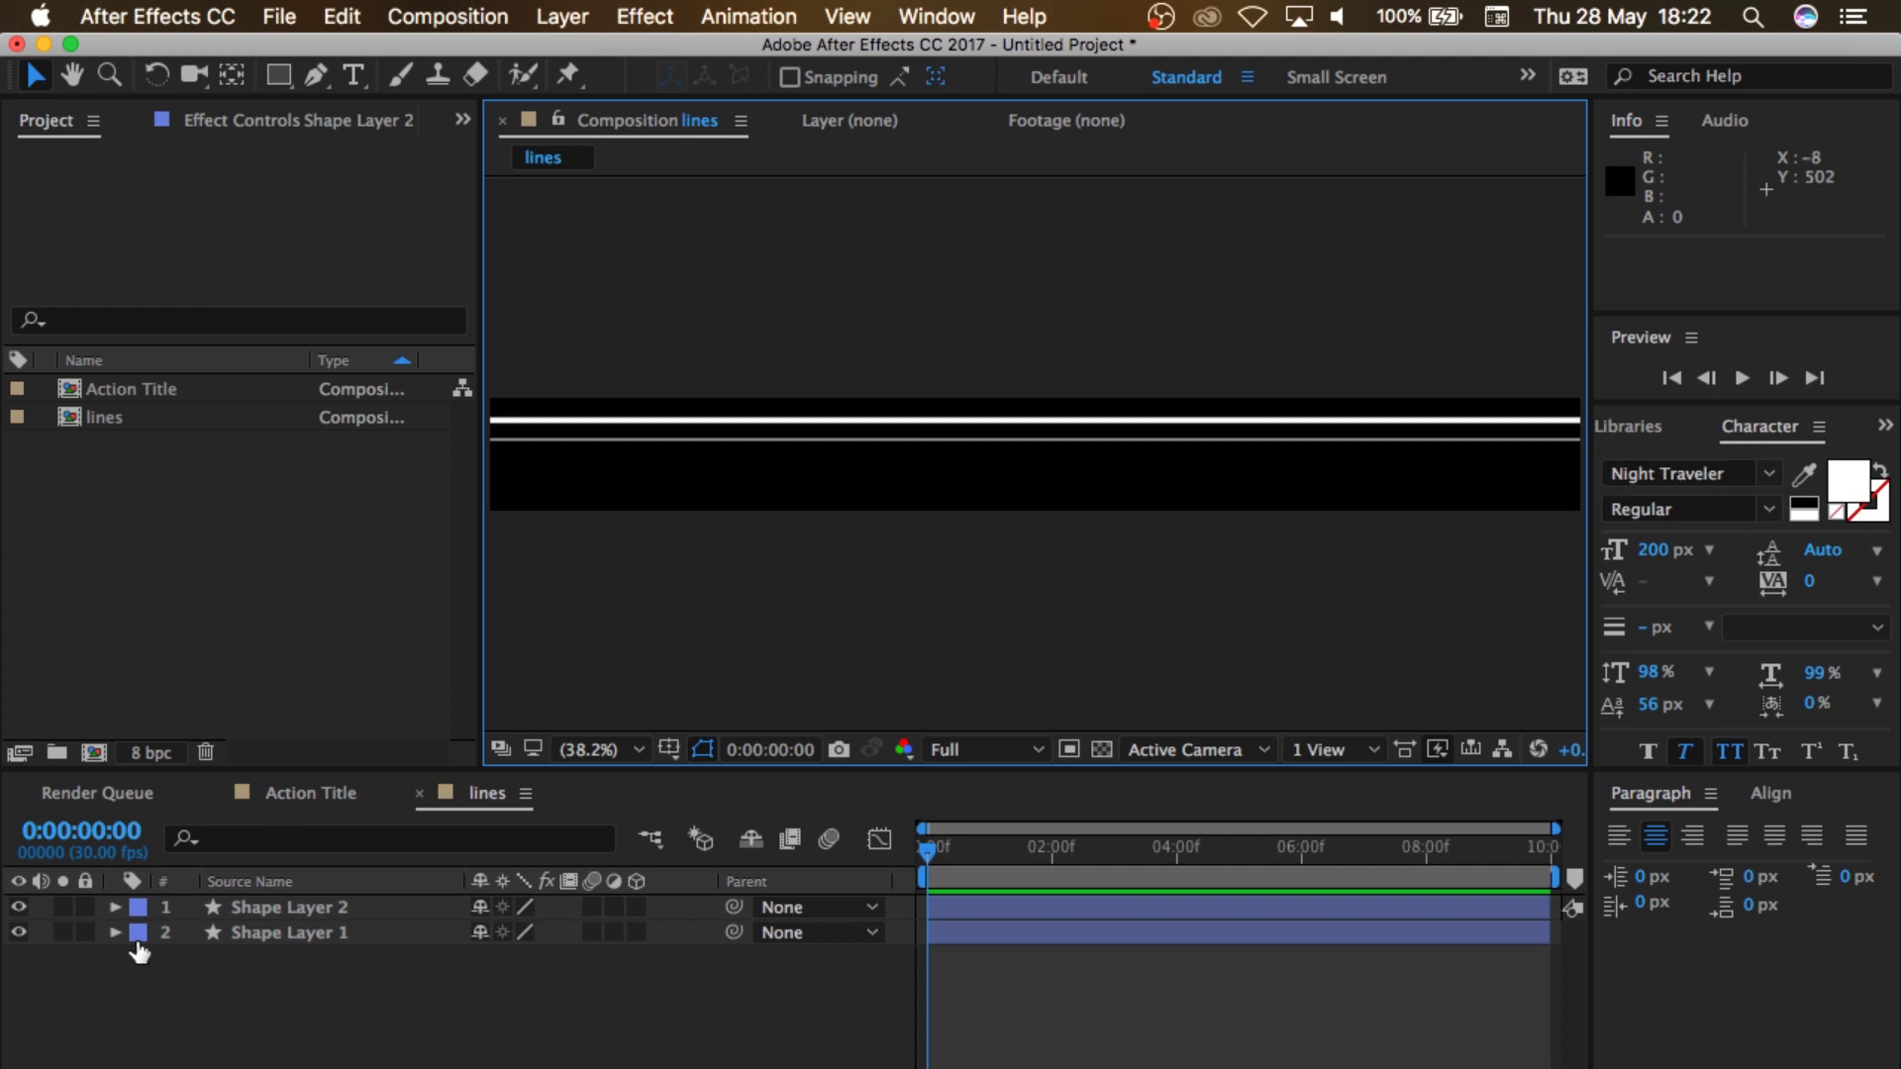
left_click(262, 910)
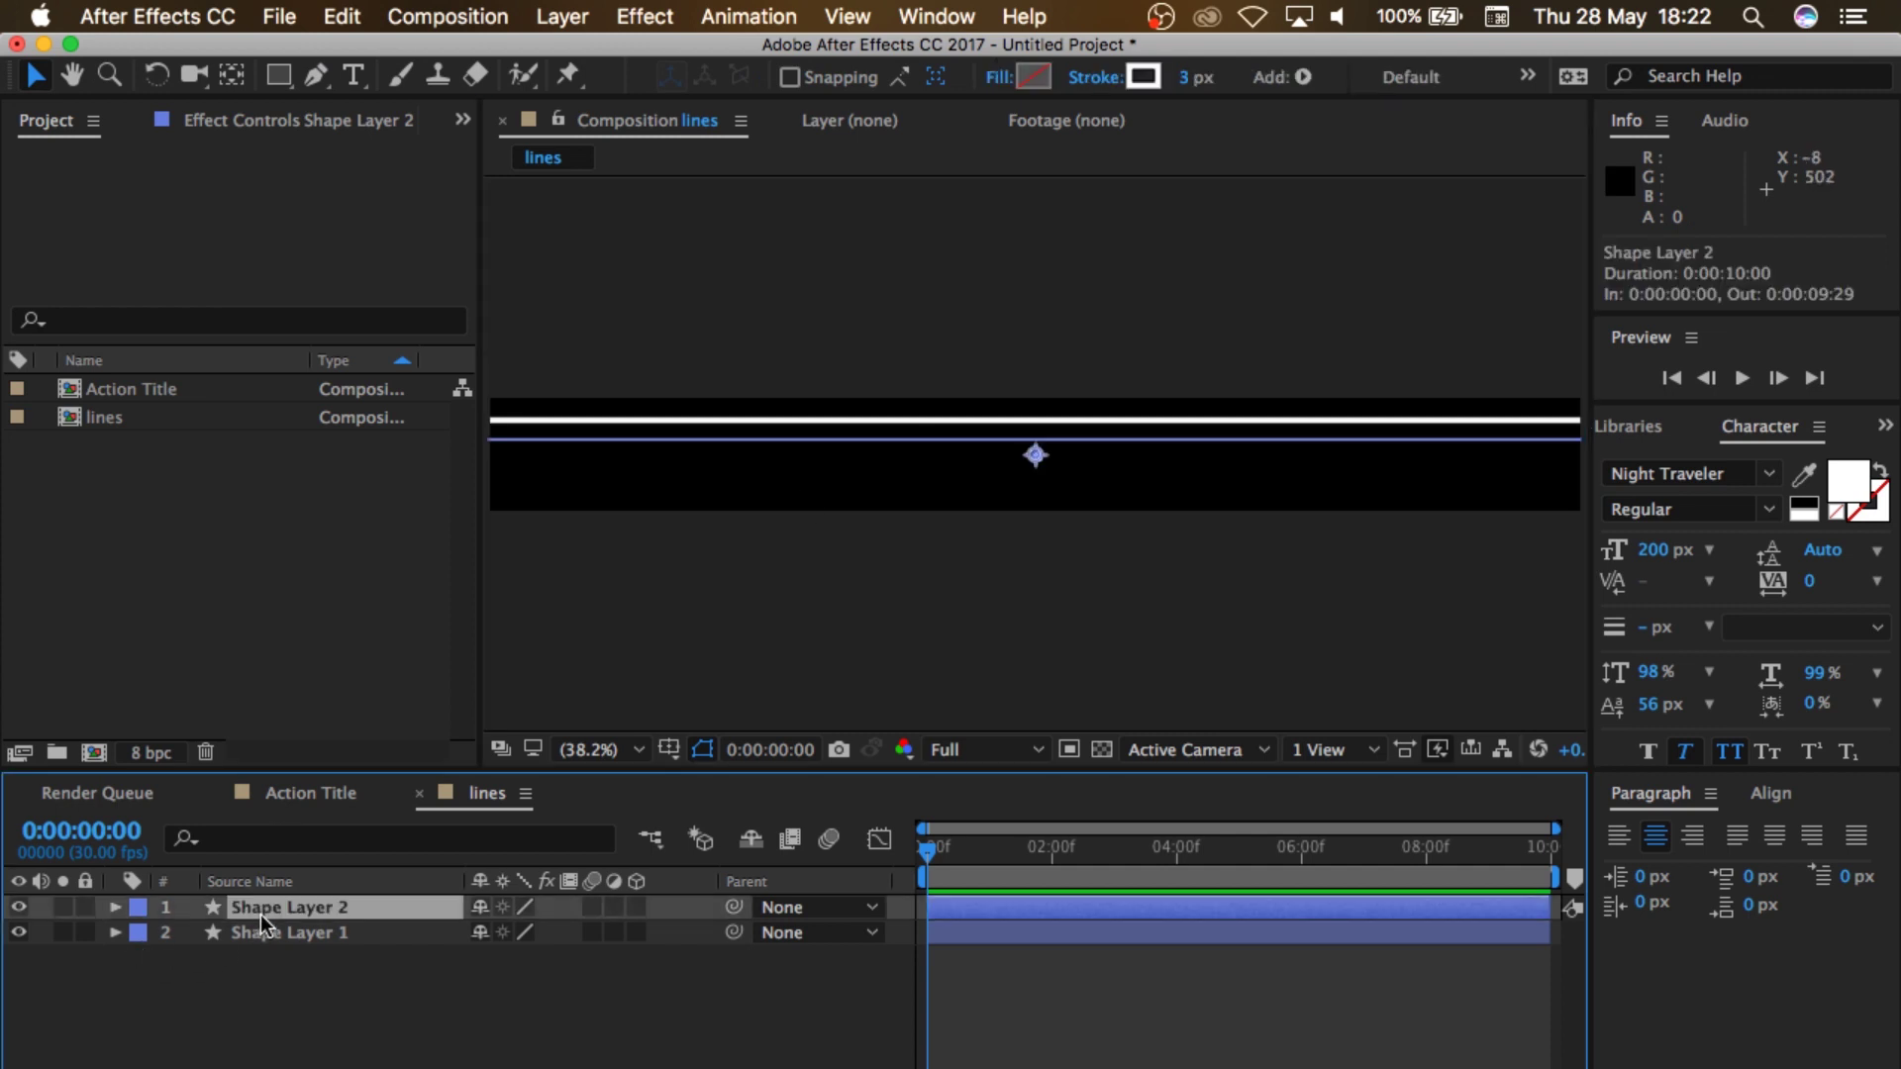
left_click(1062, 445)
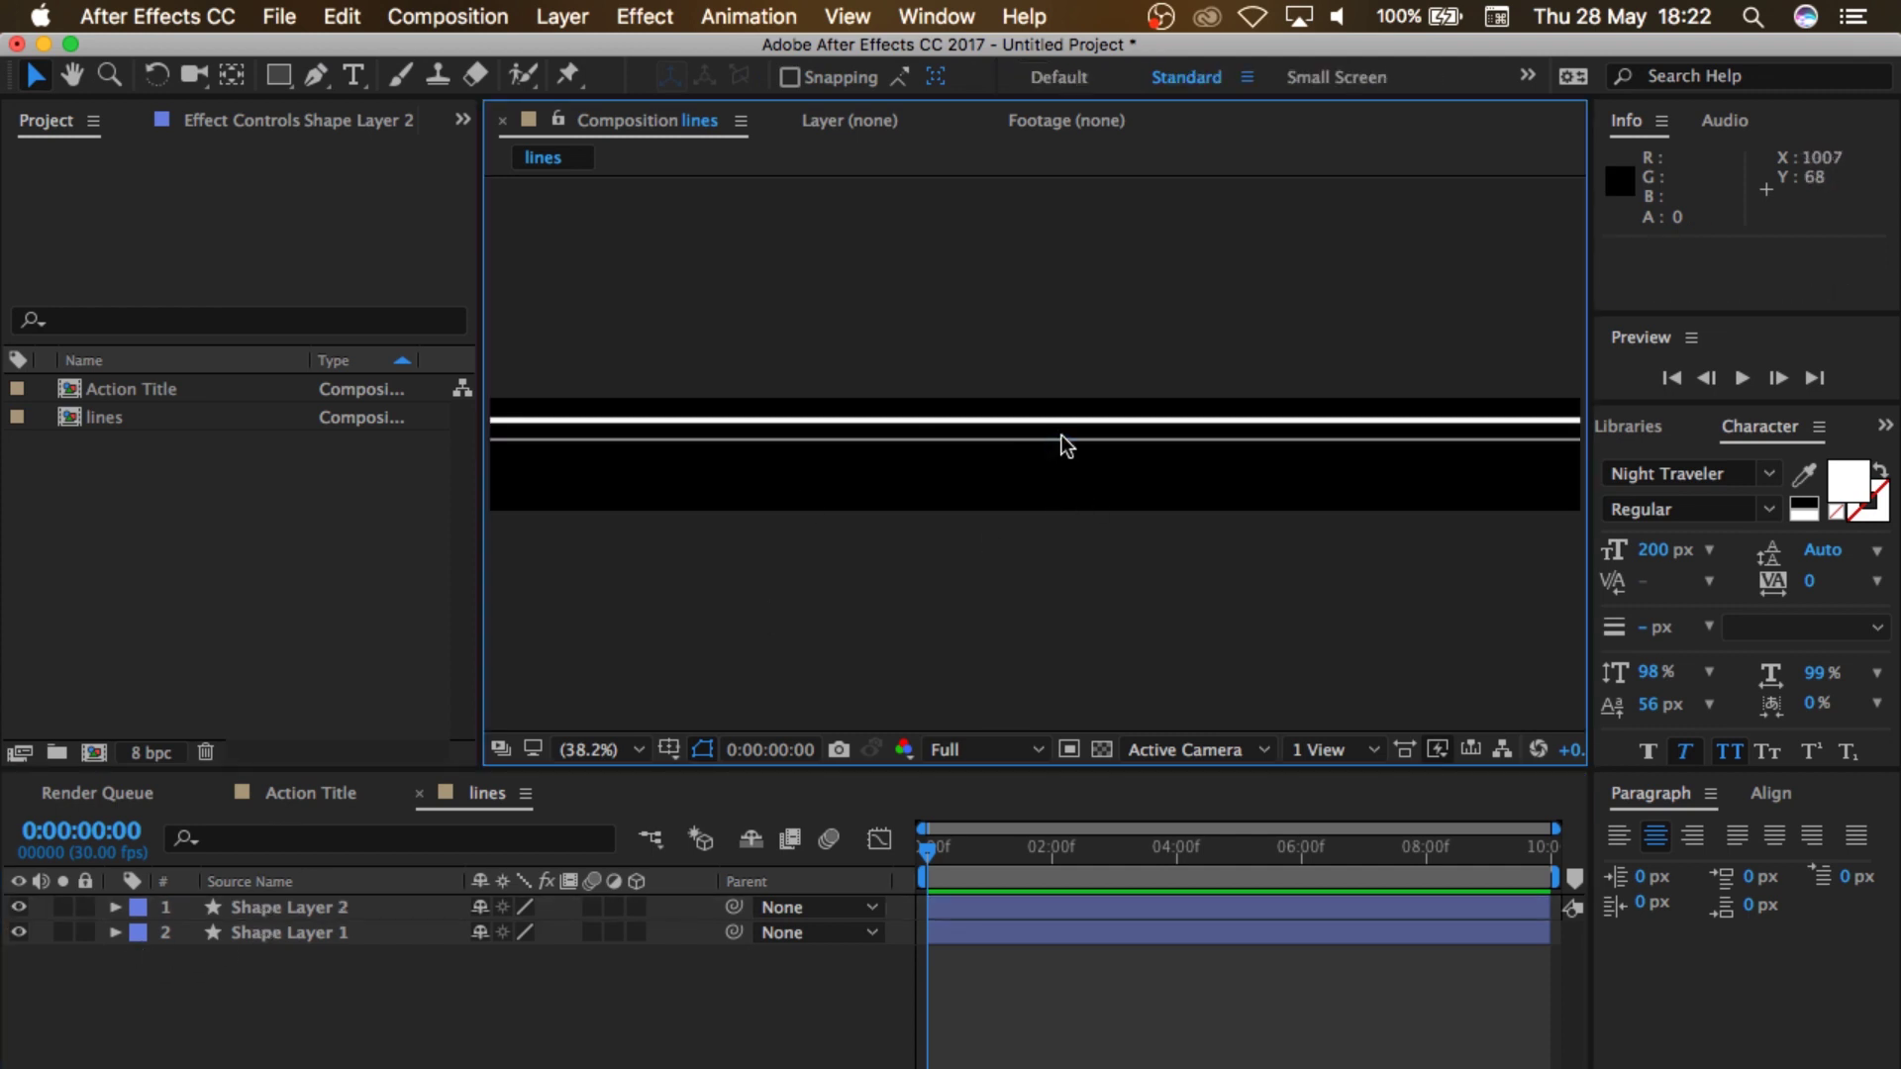
Step: Move the thin line on Shape Layer 2 up closer beneath the thick line, and deselect the layer
left_click(390, 908)
left_click_drag(1035, 448, 1034, 443)
left_click(1006, 621)
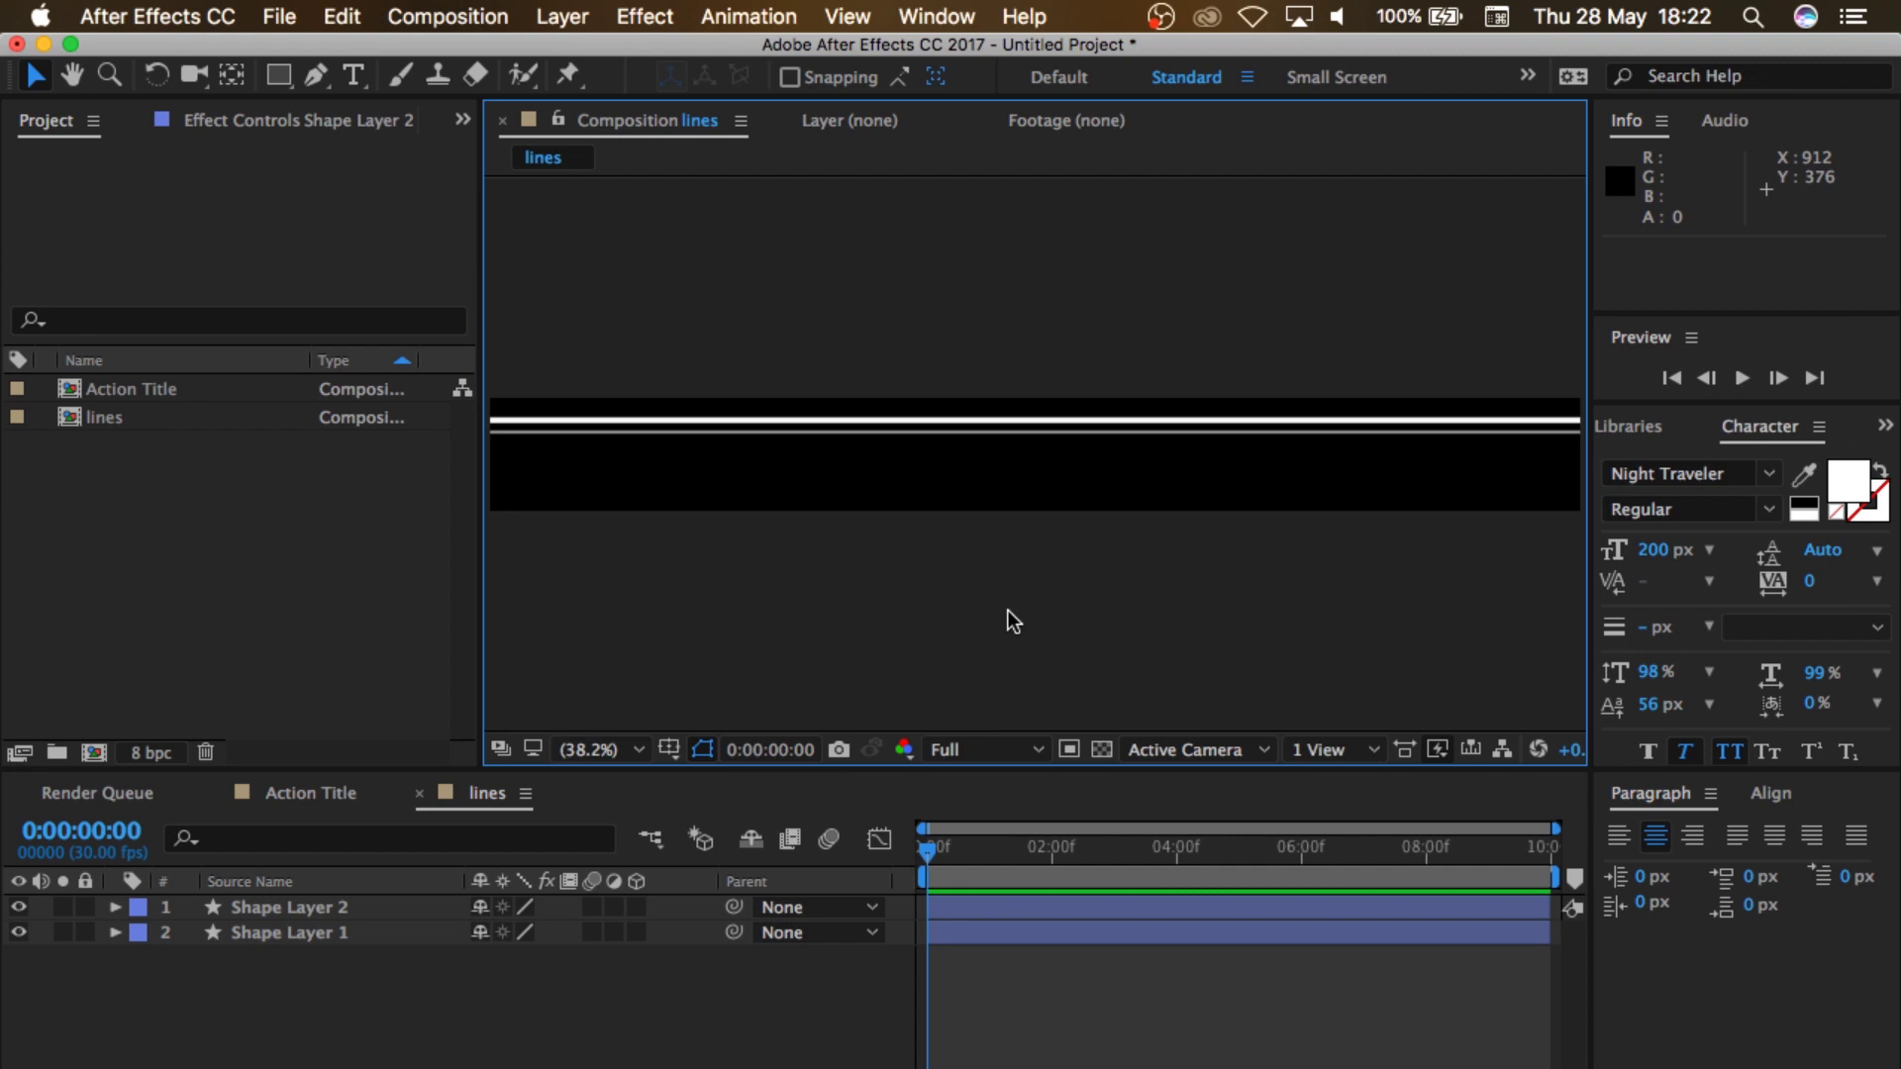
Step: Add a new adjustment layer above both line shape layers in the lines composition
left_click(562, 17)
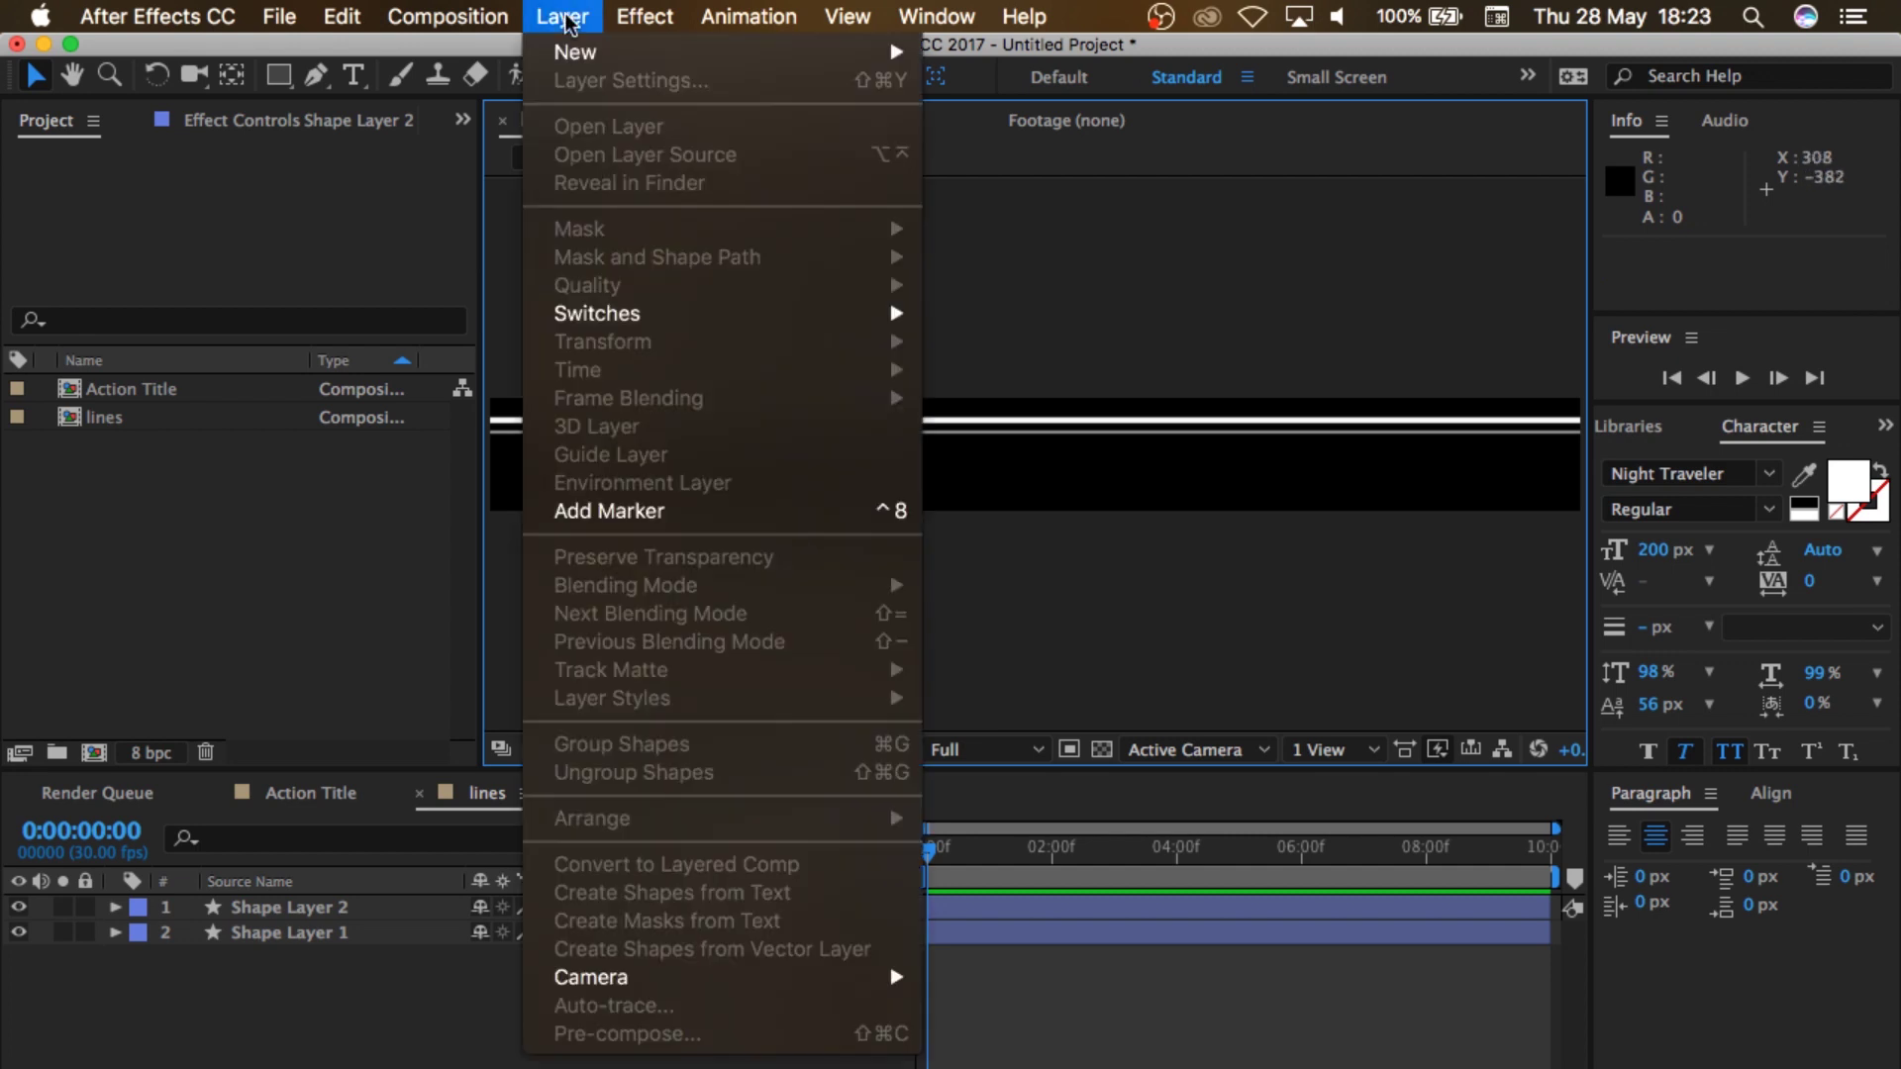
mouse_move(753, 52)
left_click(1120, 233)
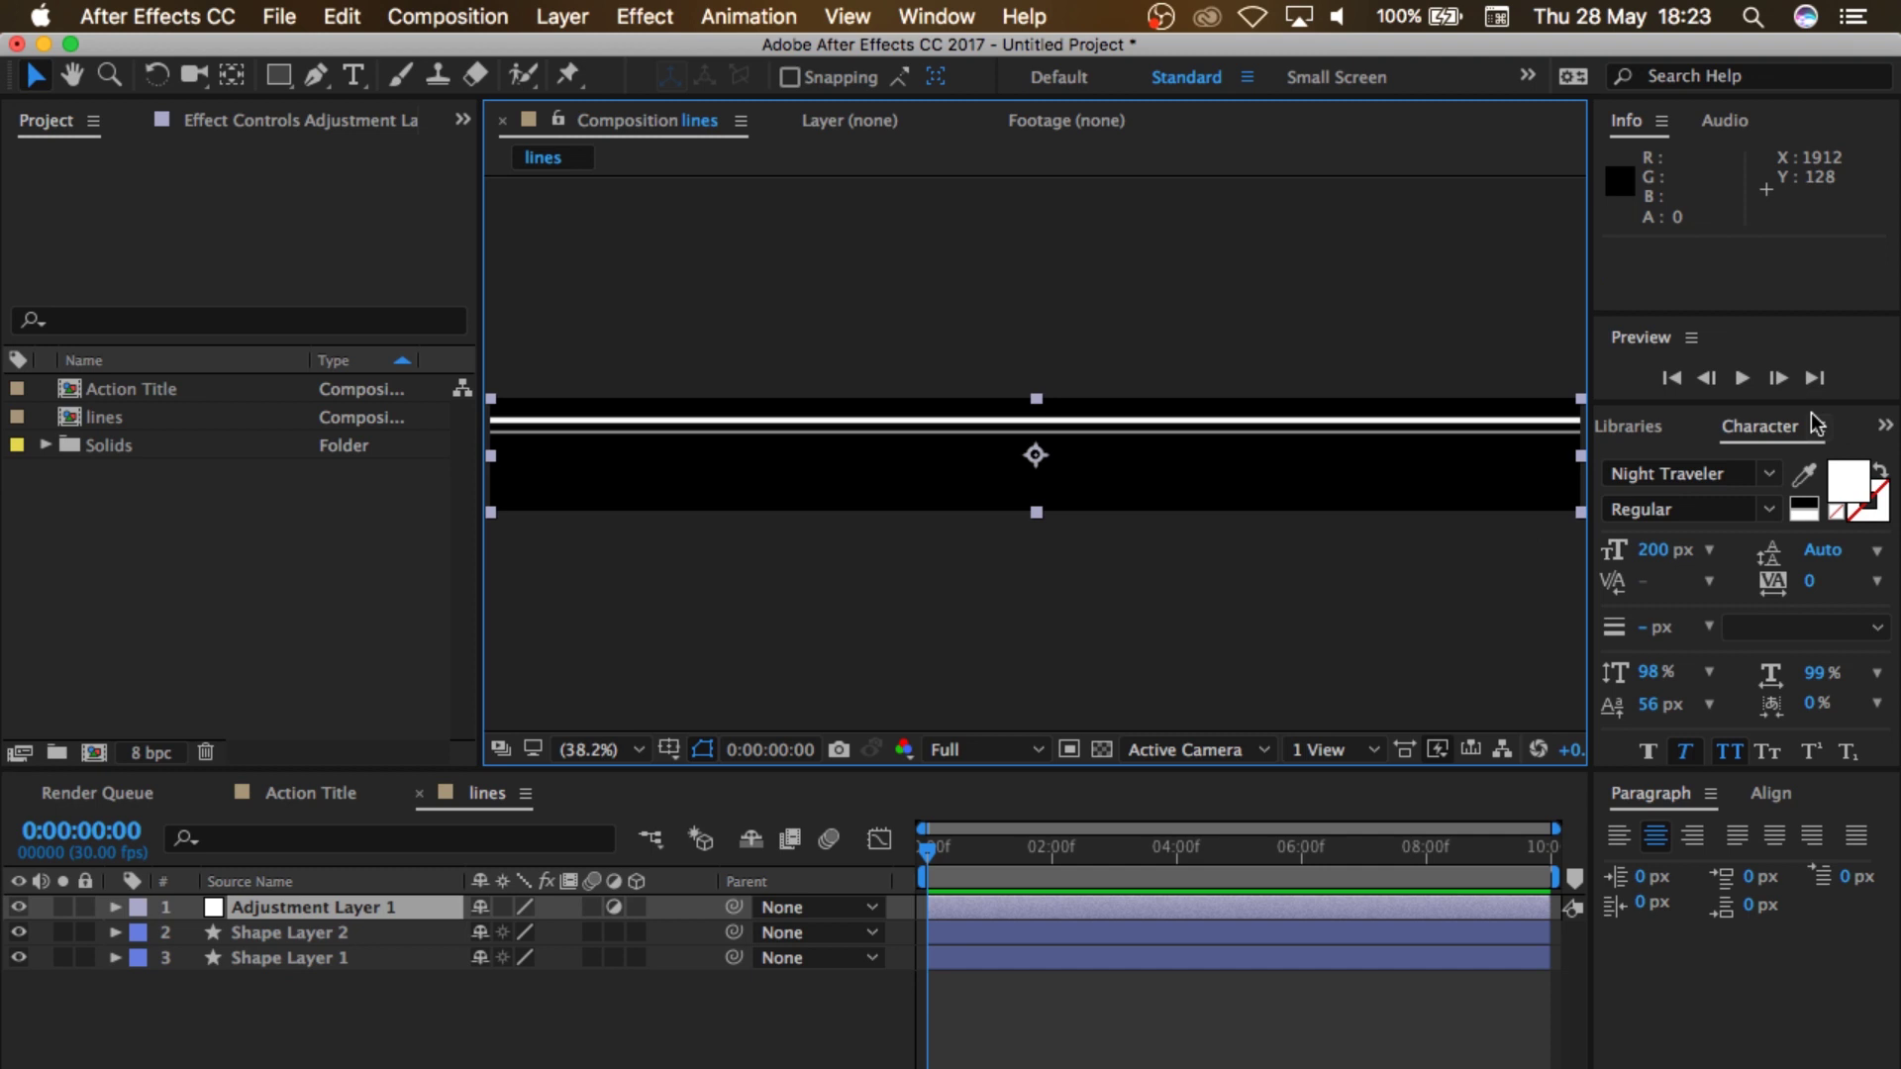
Step: Find the Linear Wipe transition effect and apply it to Adjustment Layer 1
left_click(1879, 432)
left_click(1833, 454)
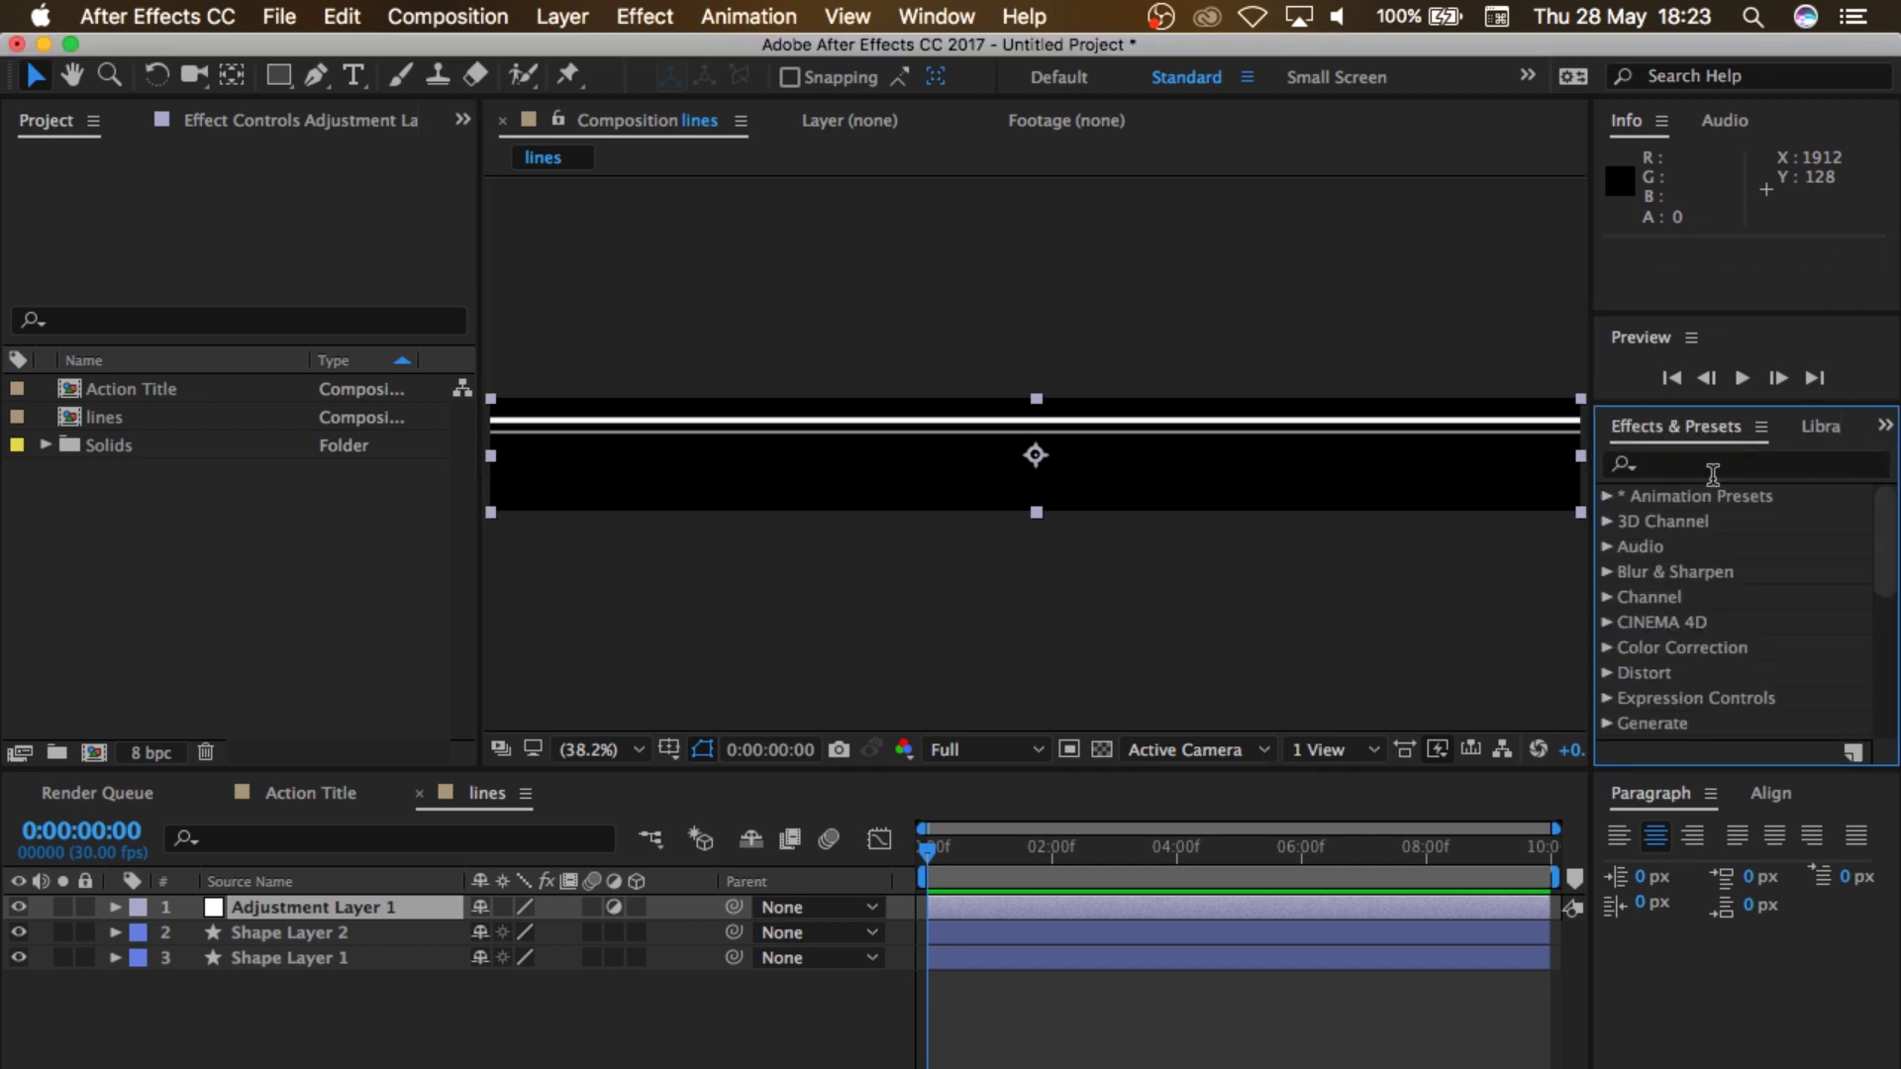
left_click(1713, 466)
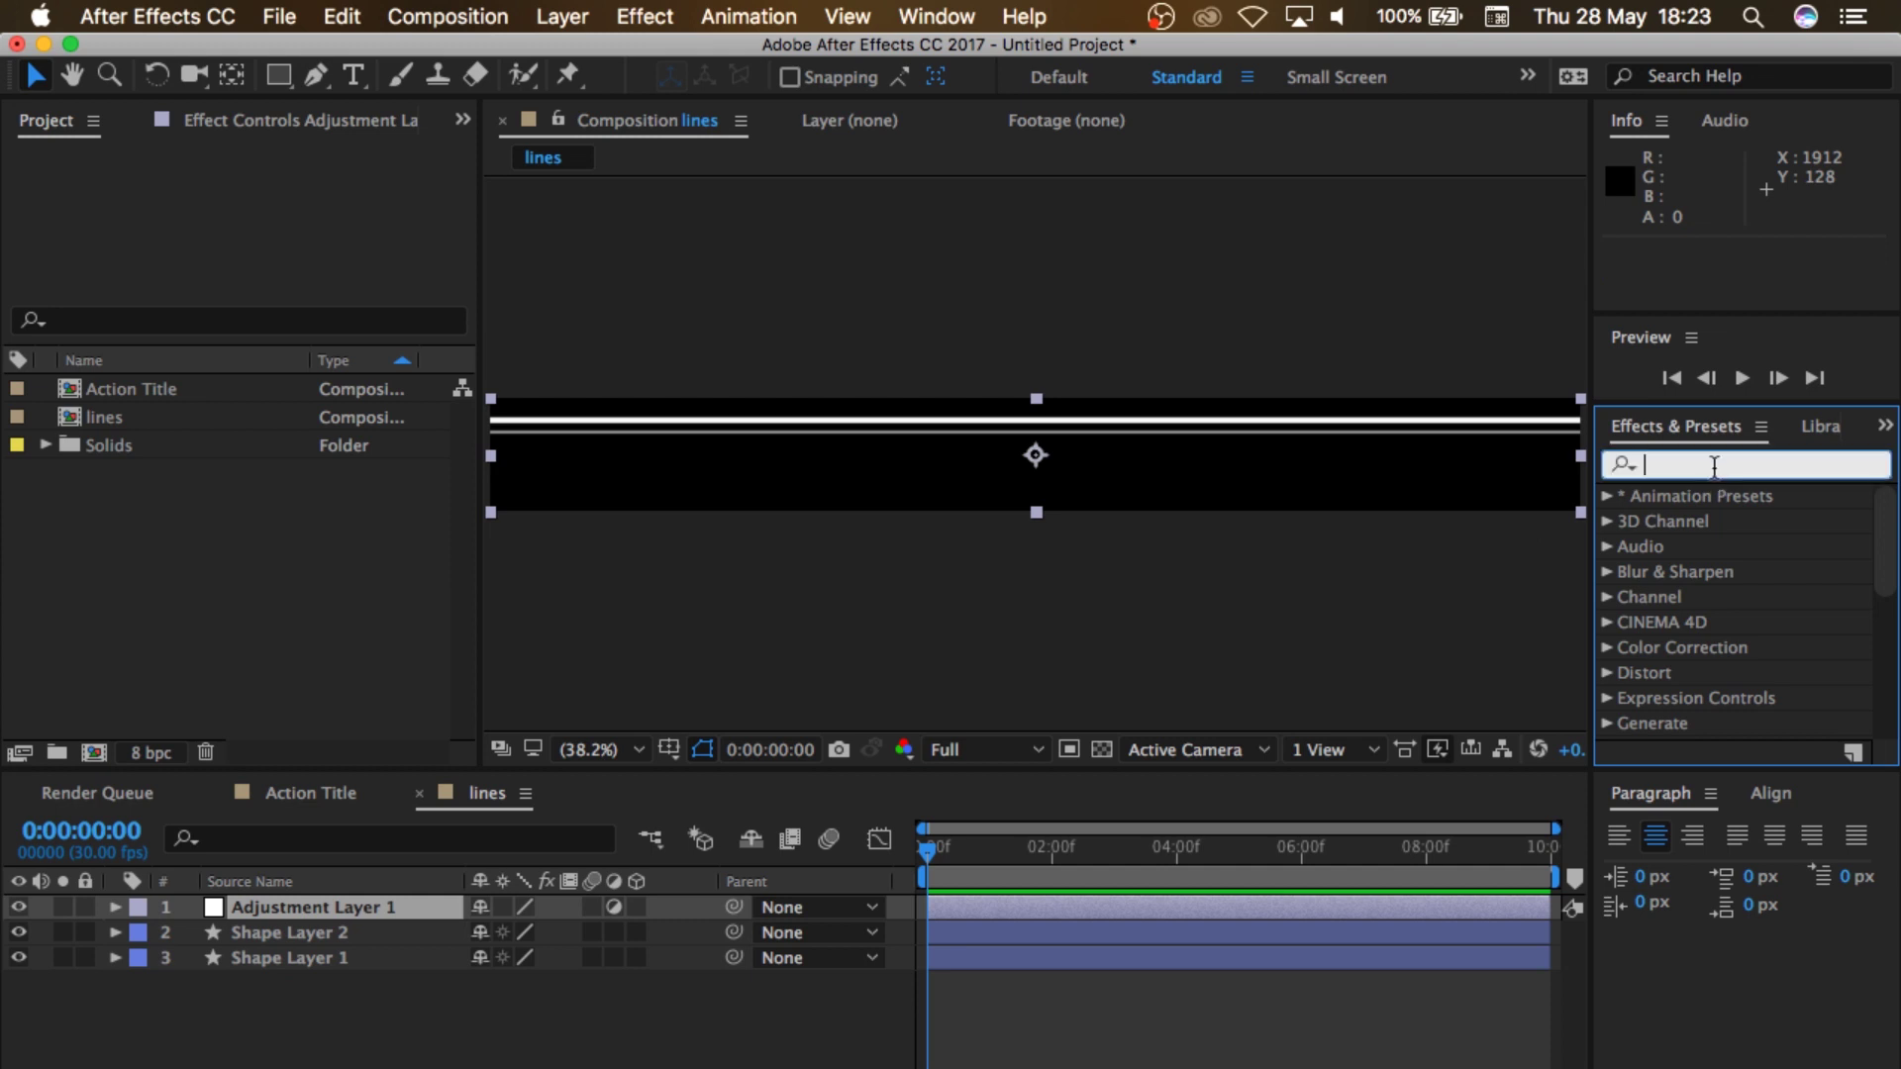
type("lineae")
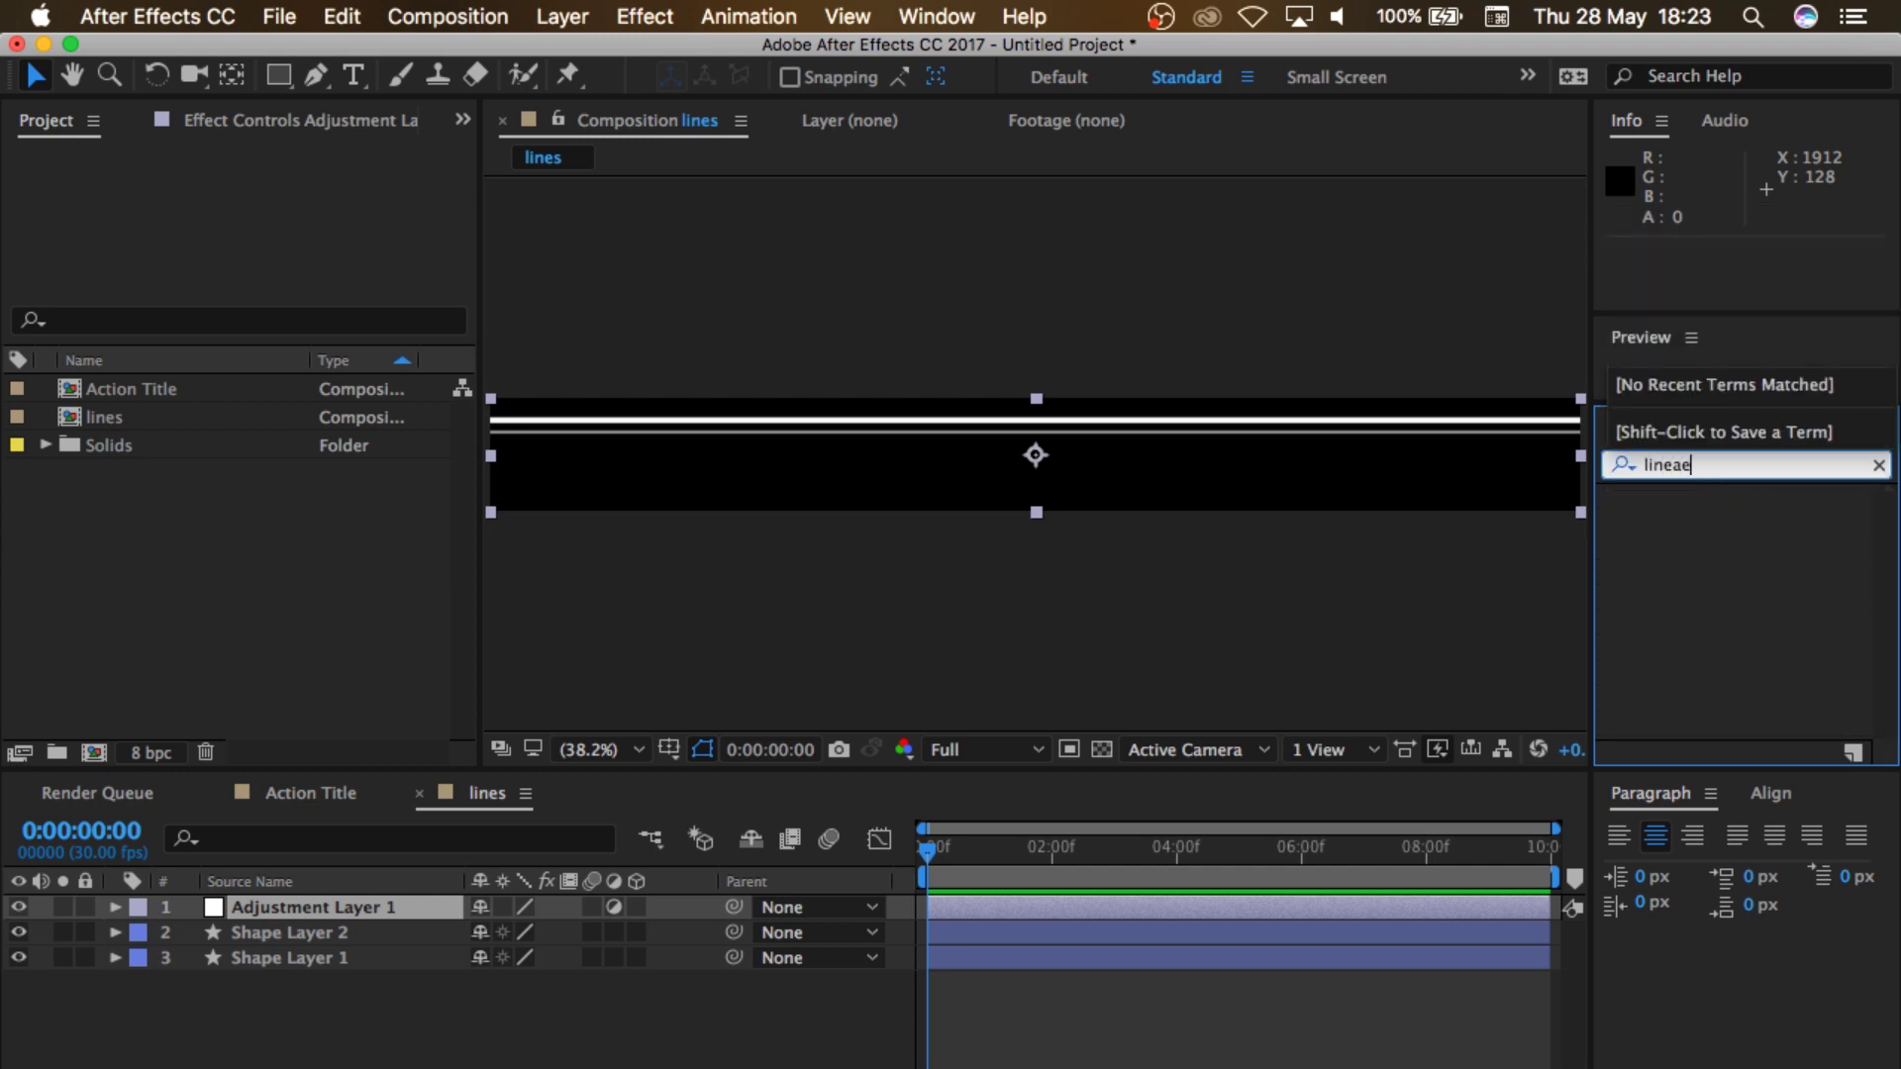
key("BackSpace")
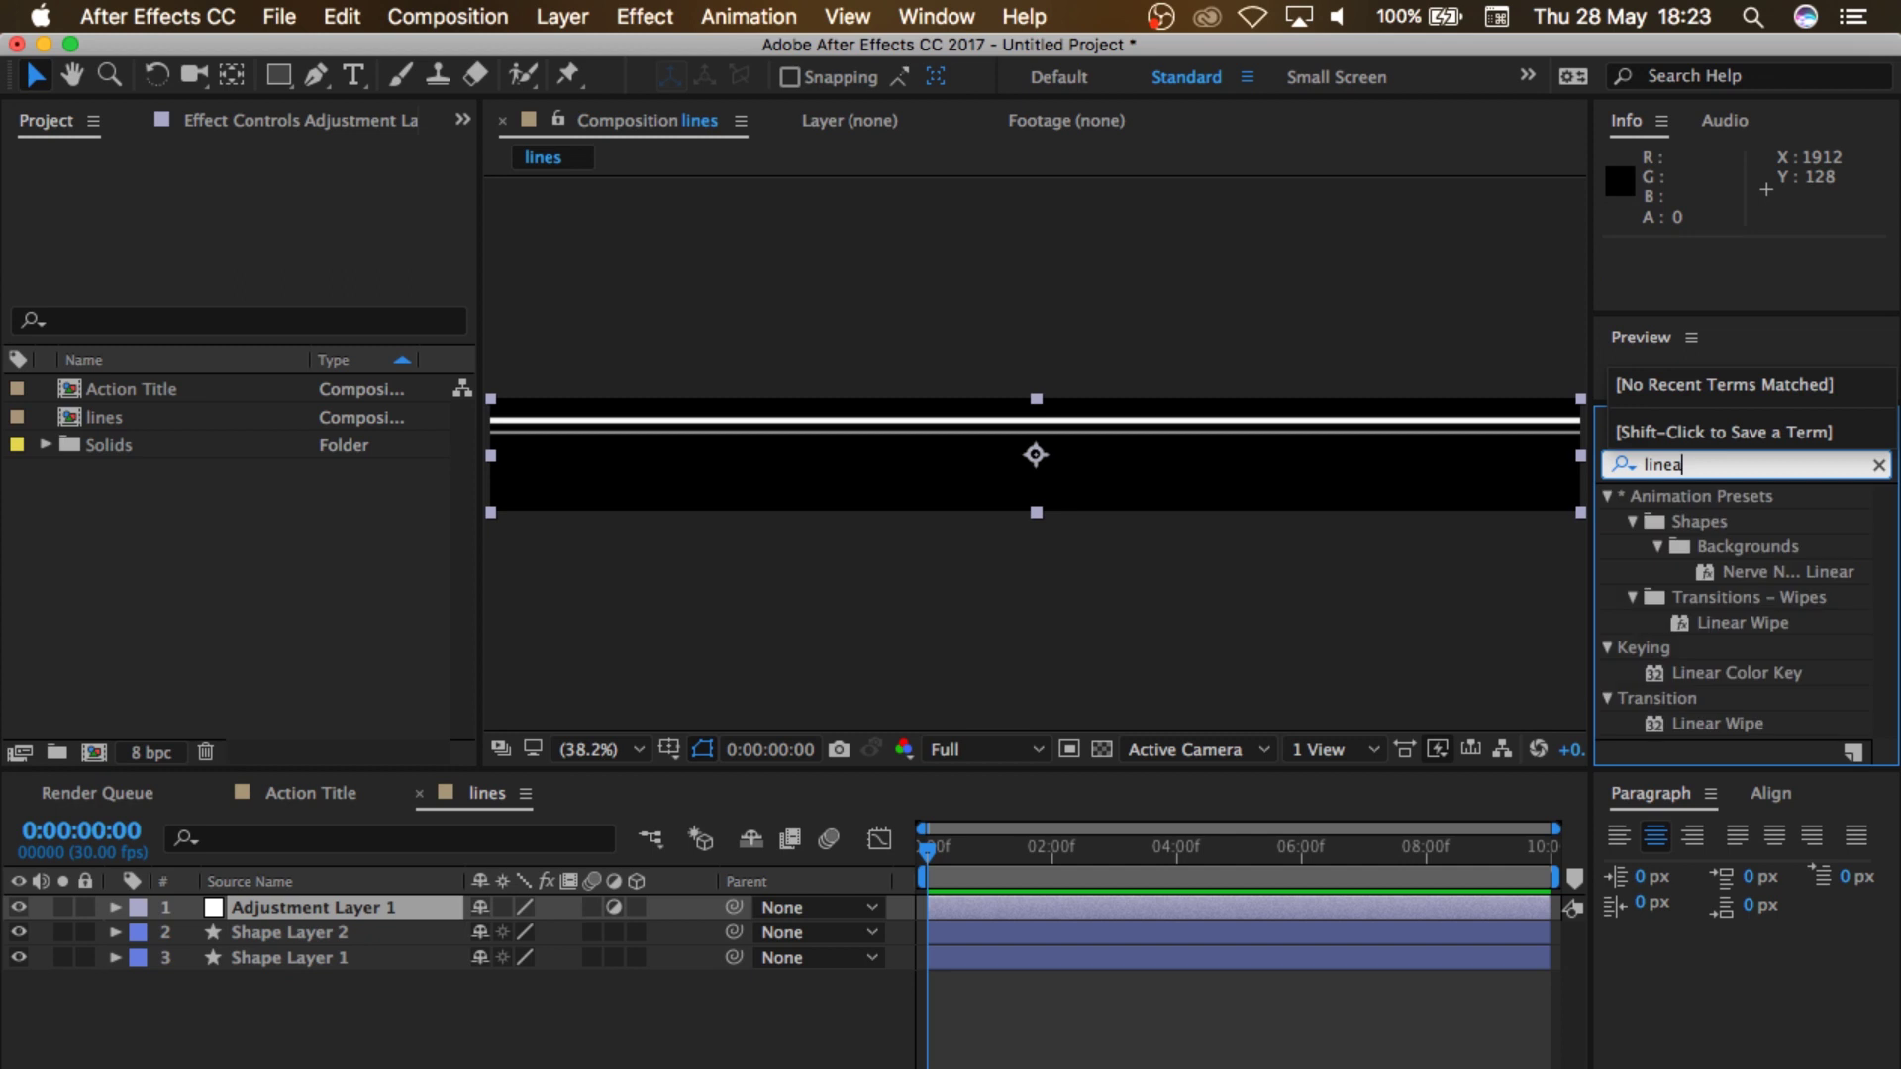
left_click(1719, 618)
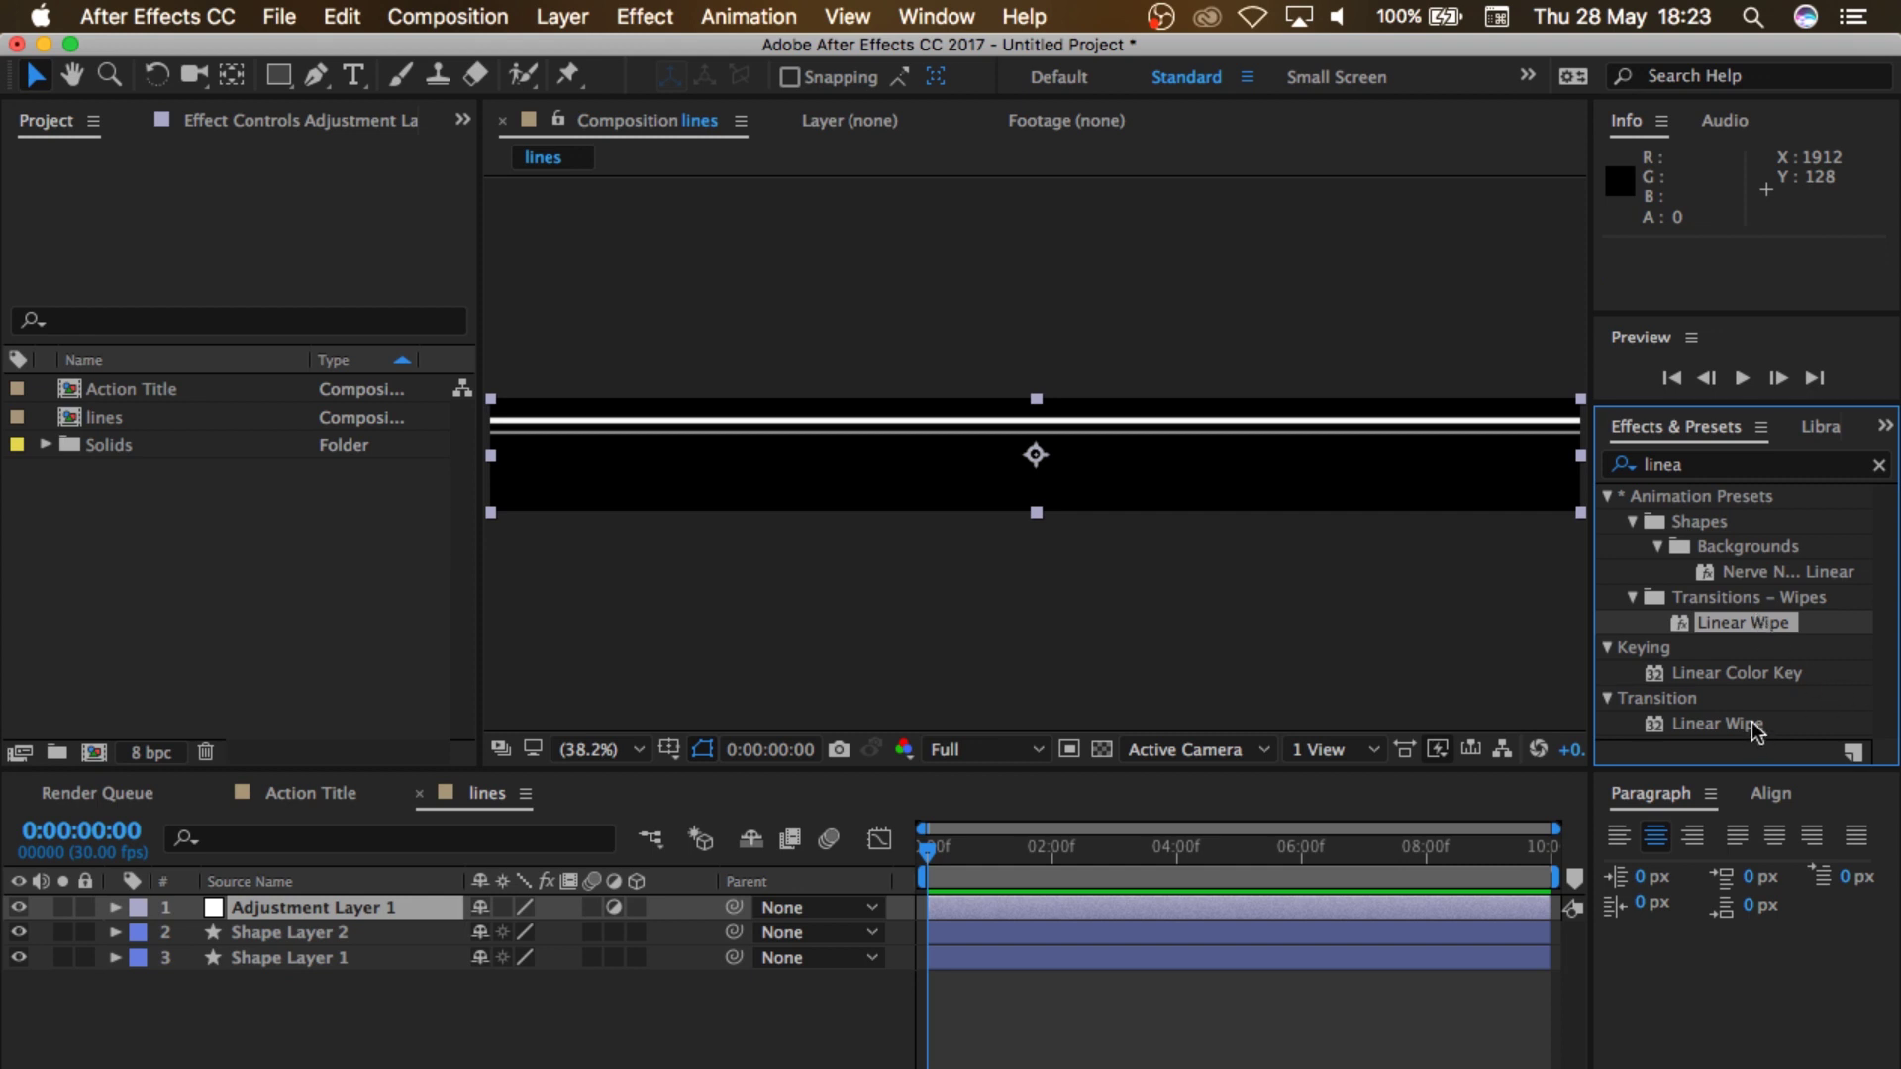
left_click(1751, 726)
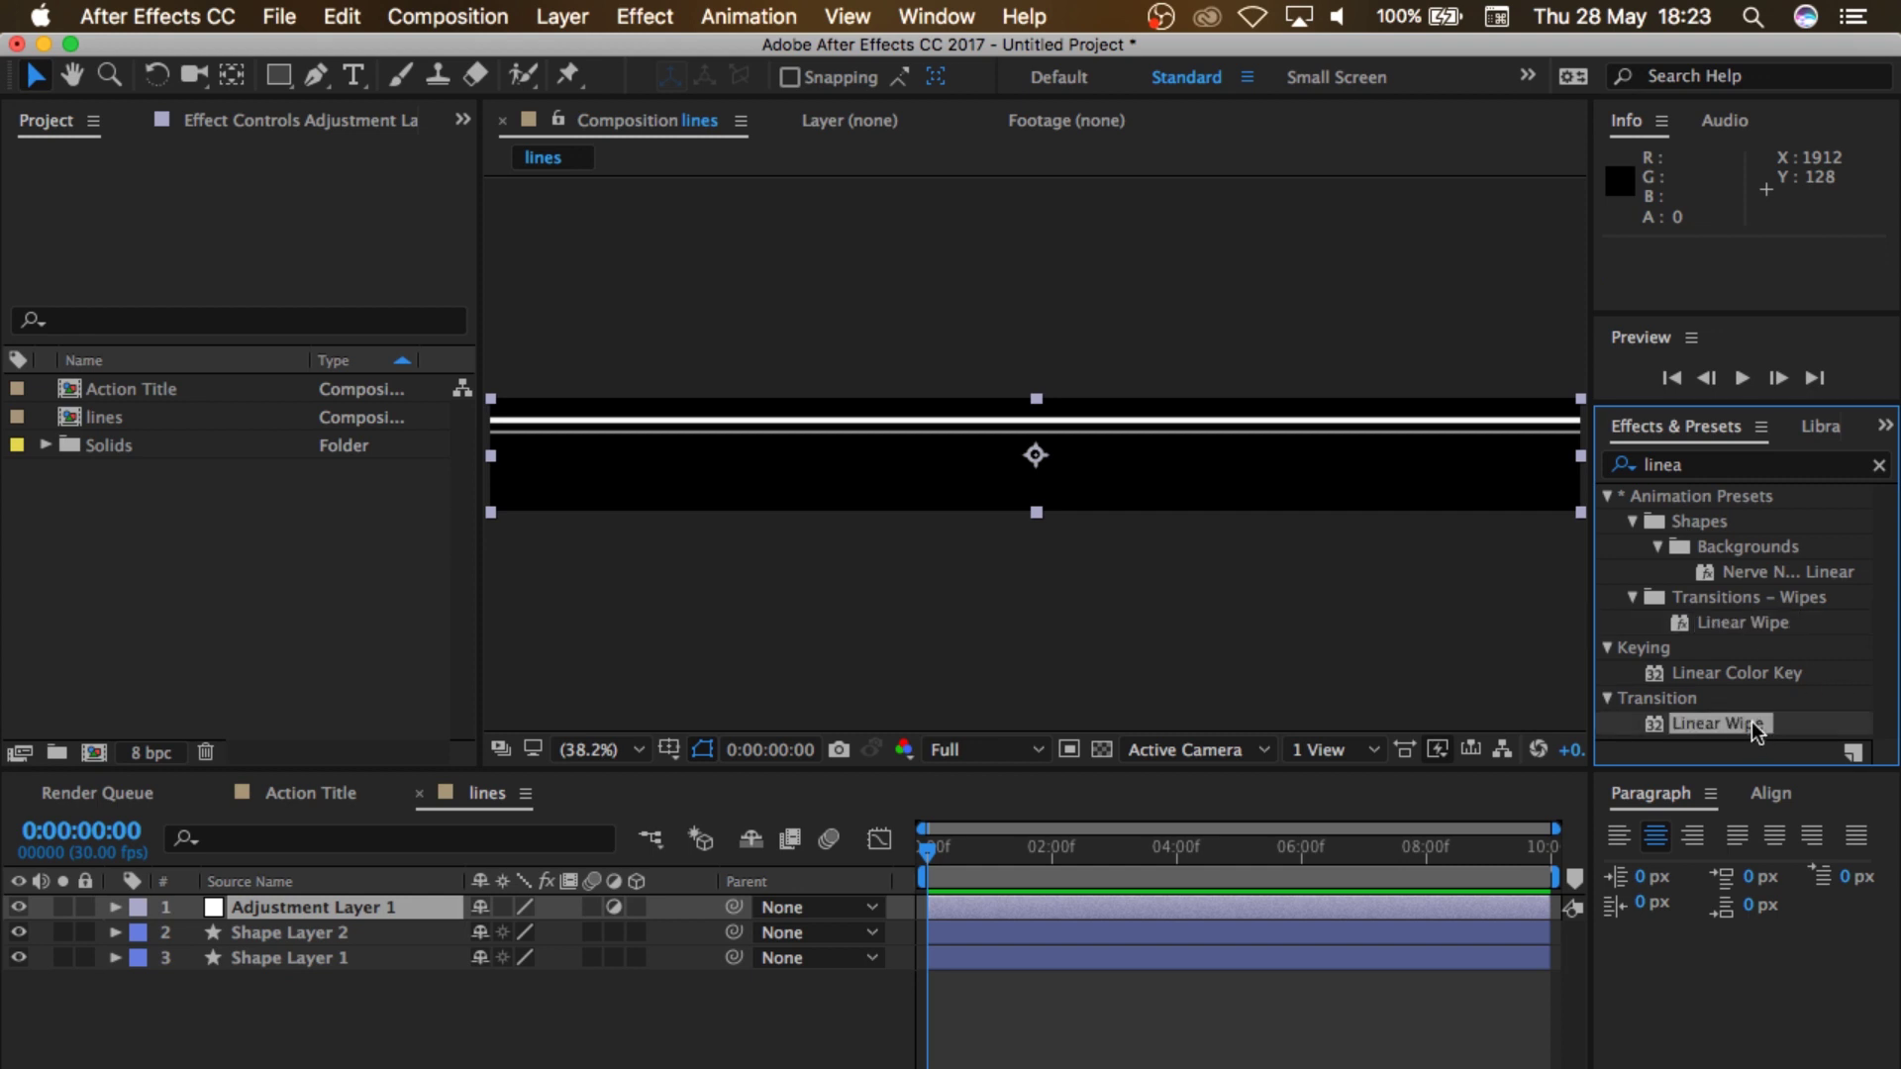
left_click_drag(1750, 721, 364, 905)
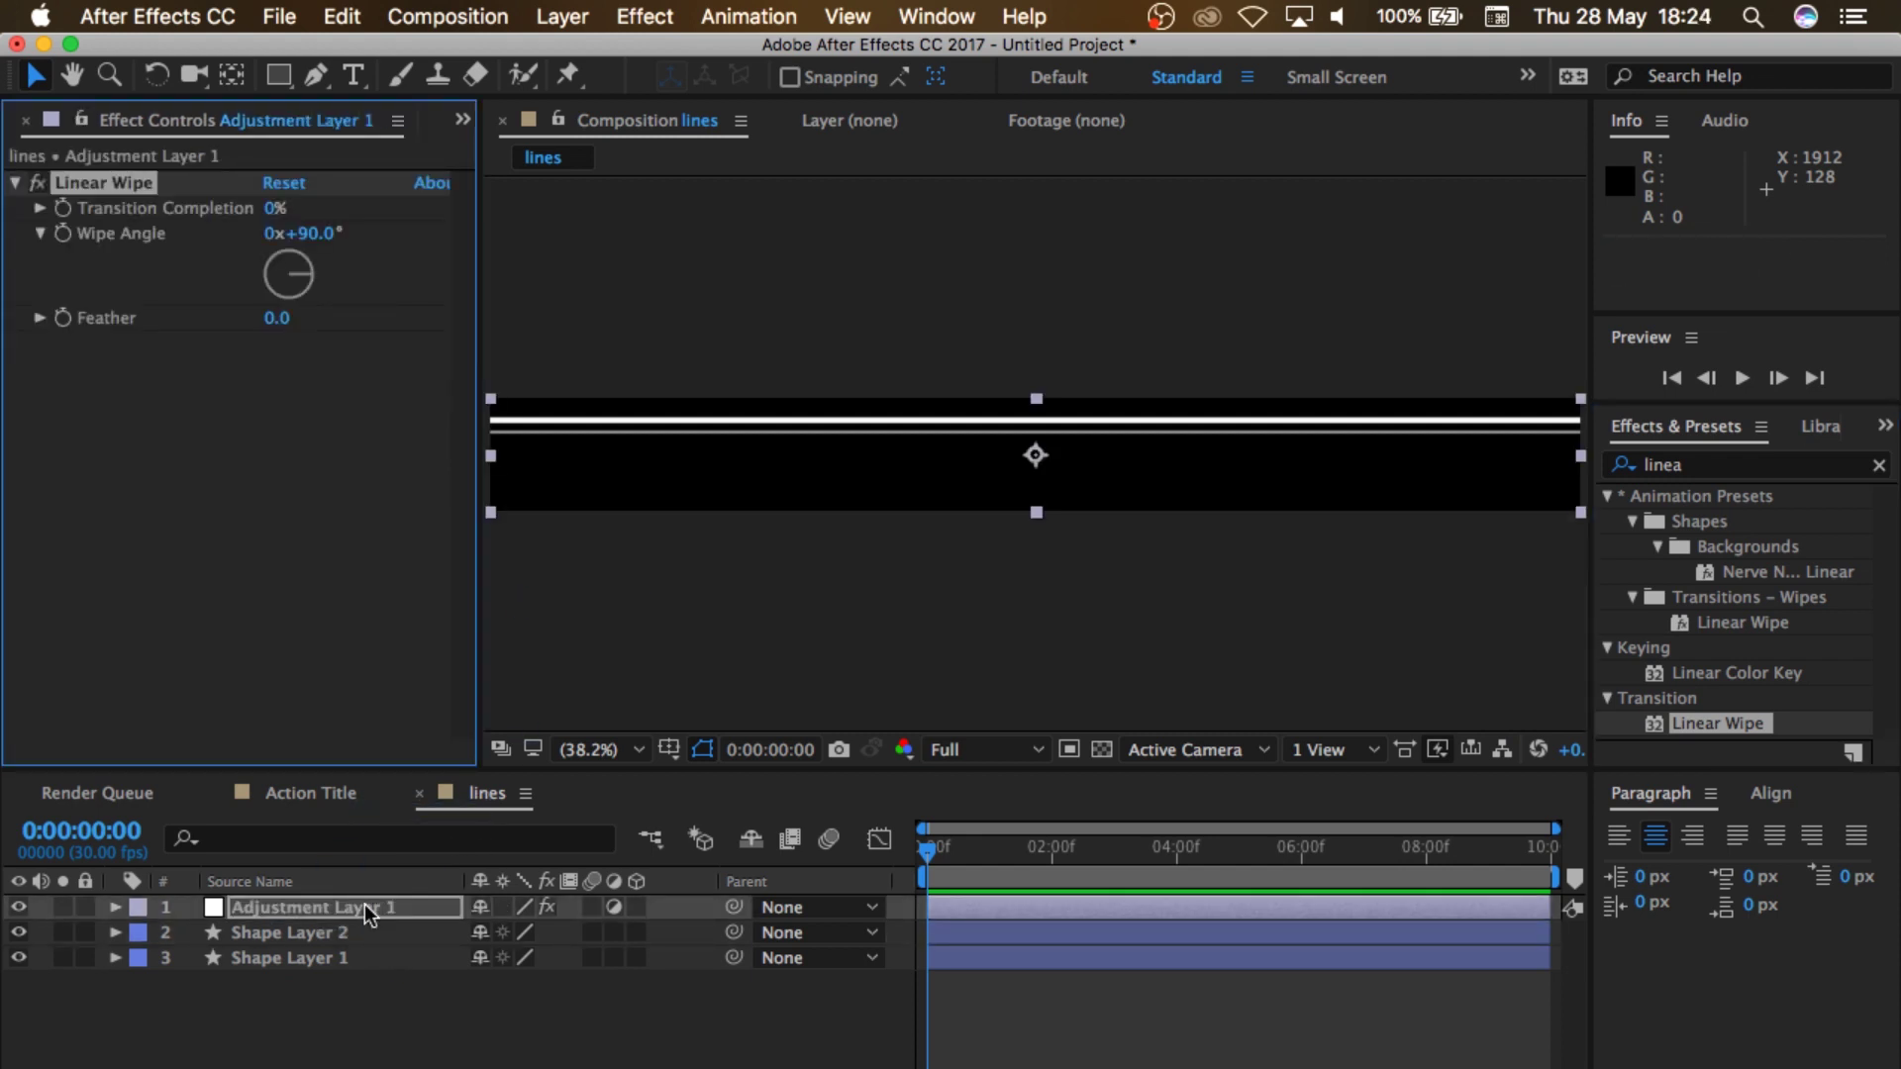
left_click(355, 905)
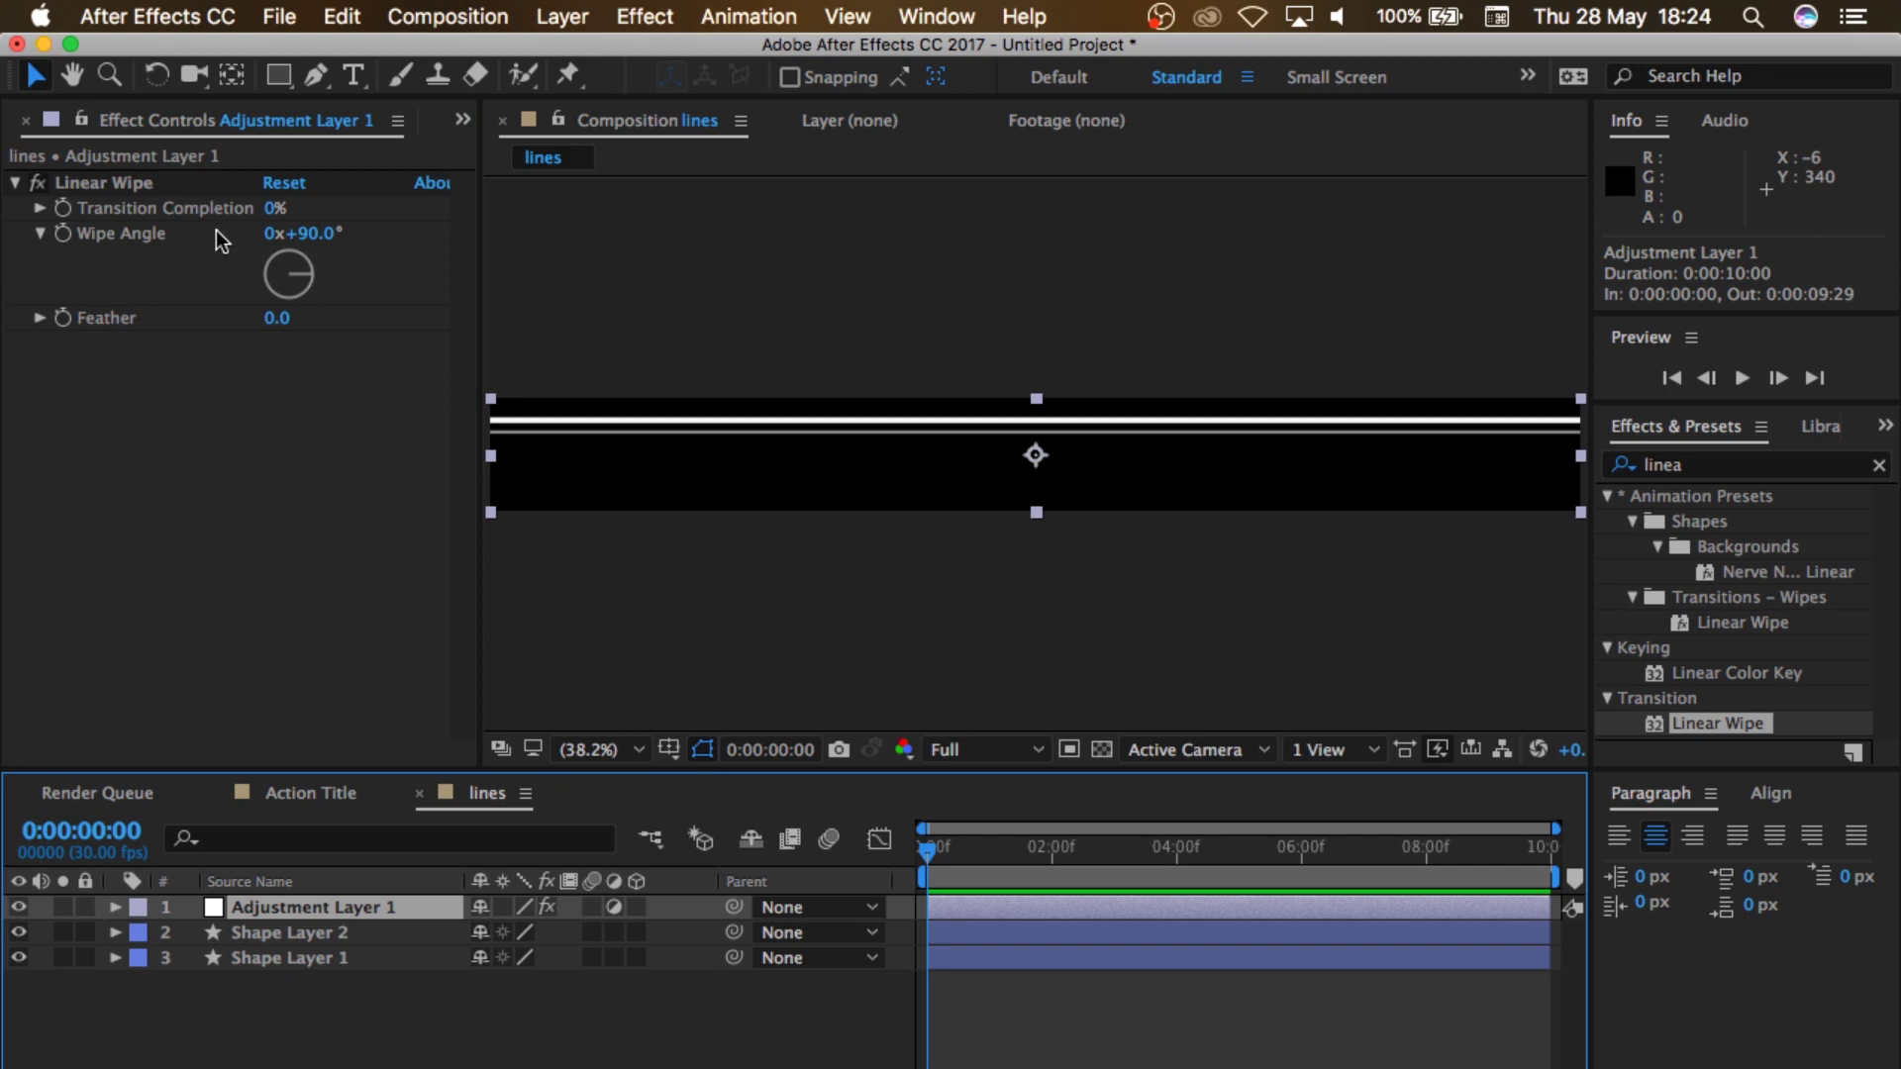
Step: Set the Linear Wipe's Wipe Angle to 270°
left_click(318, 244)
type("27")
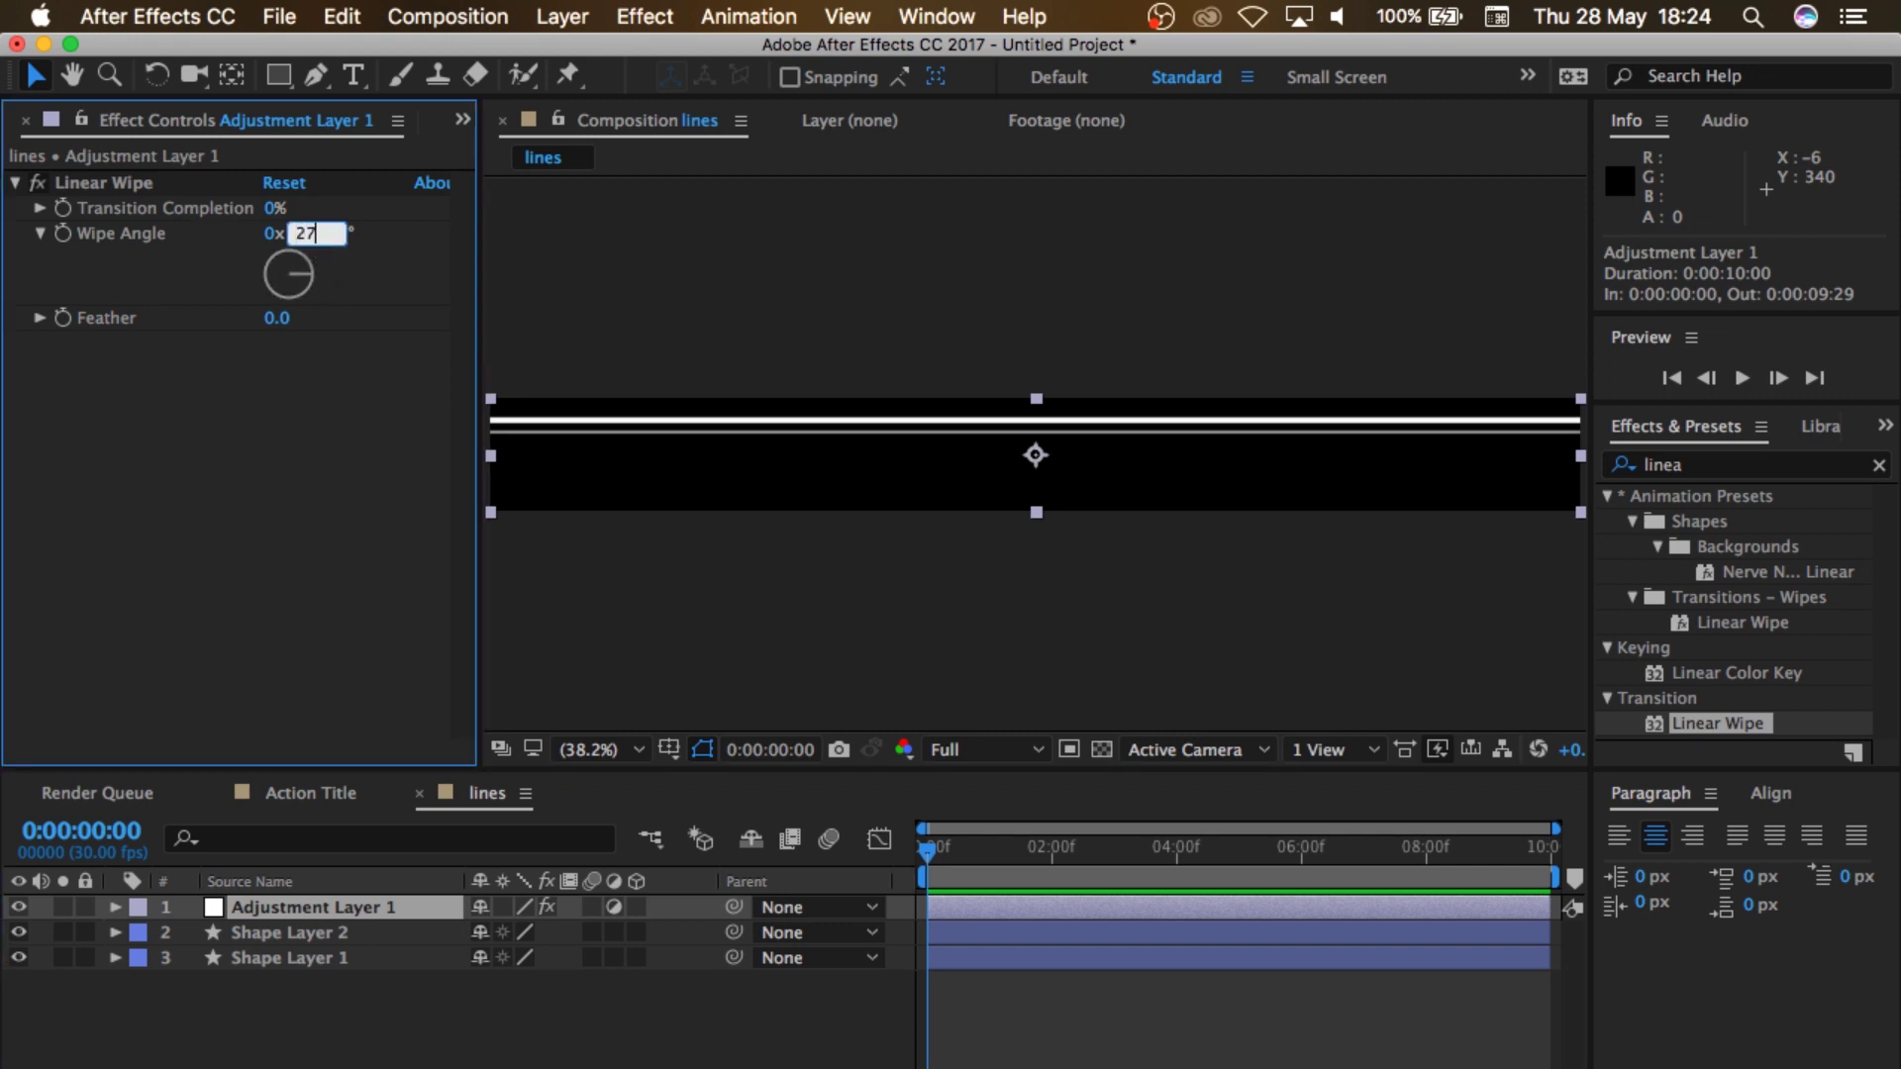
type("0")
key("Return")
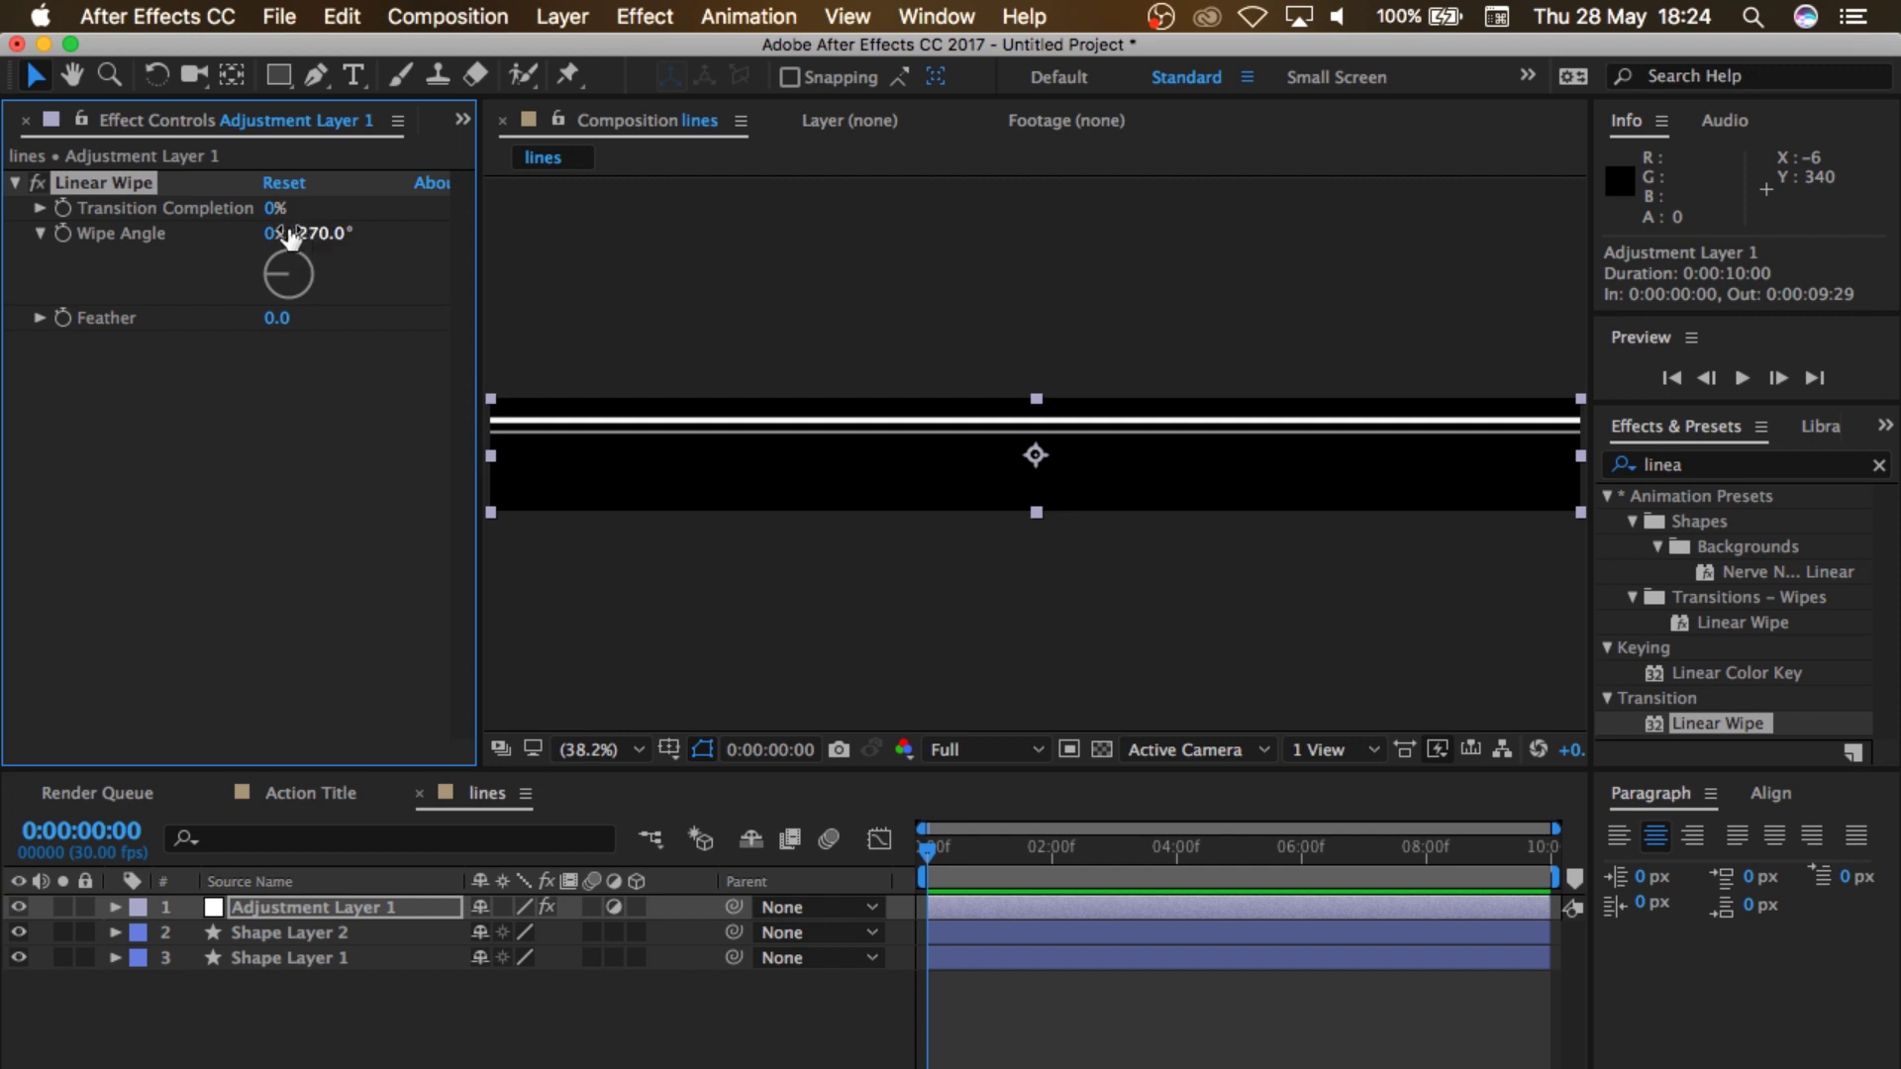
Step: Set the Linear Wipe's Transition Completion to 100% and add a keyframe for it at 0:00:00:00
mouse_move(928, 847)
left_mouse_down()
mouse_move(994, 853)
mouse_move(901, 862)
left_mouse_up()
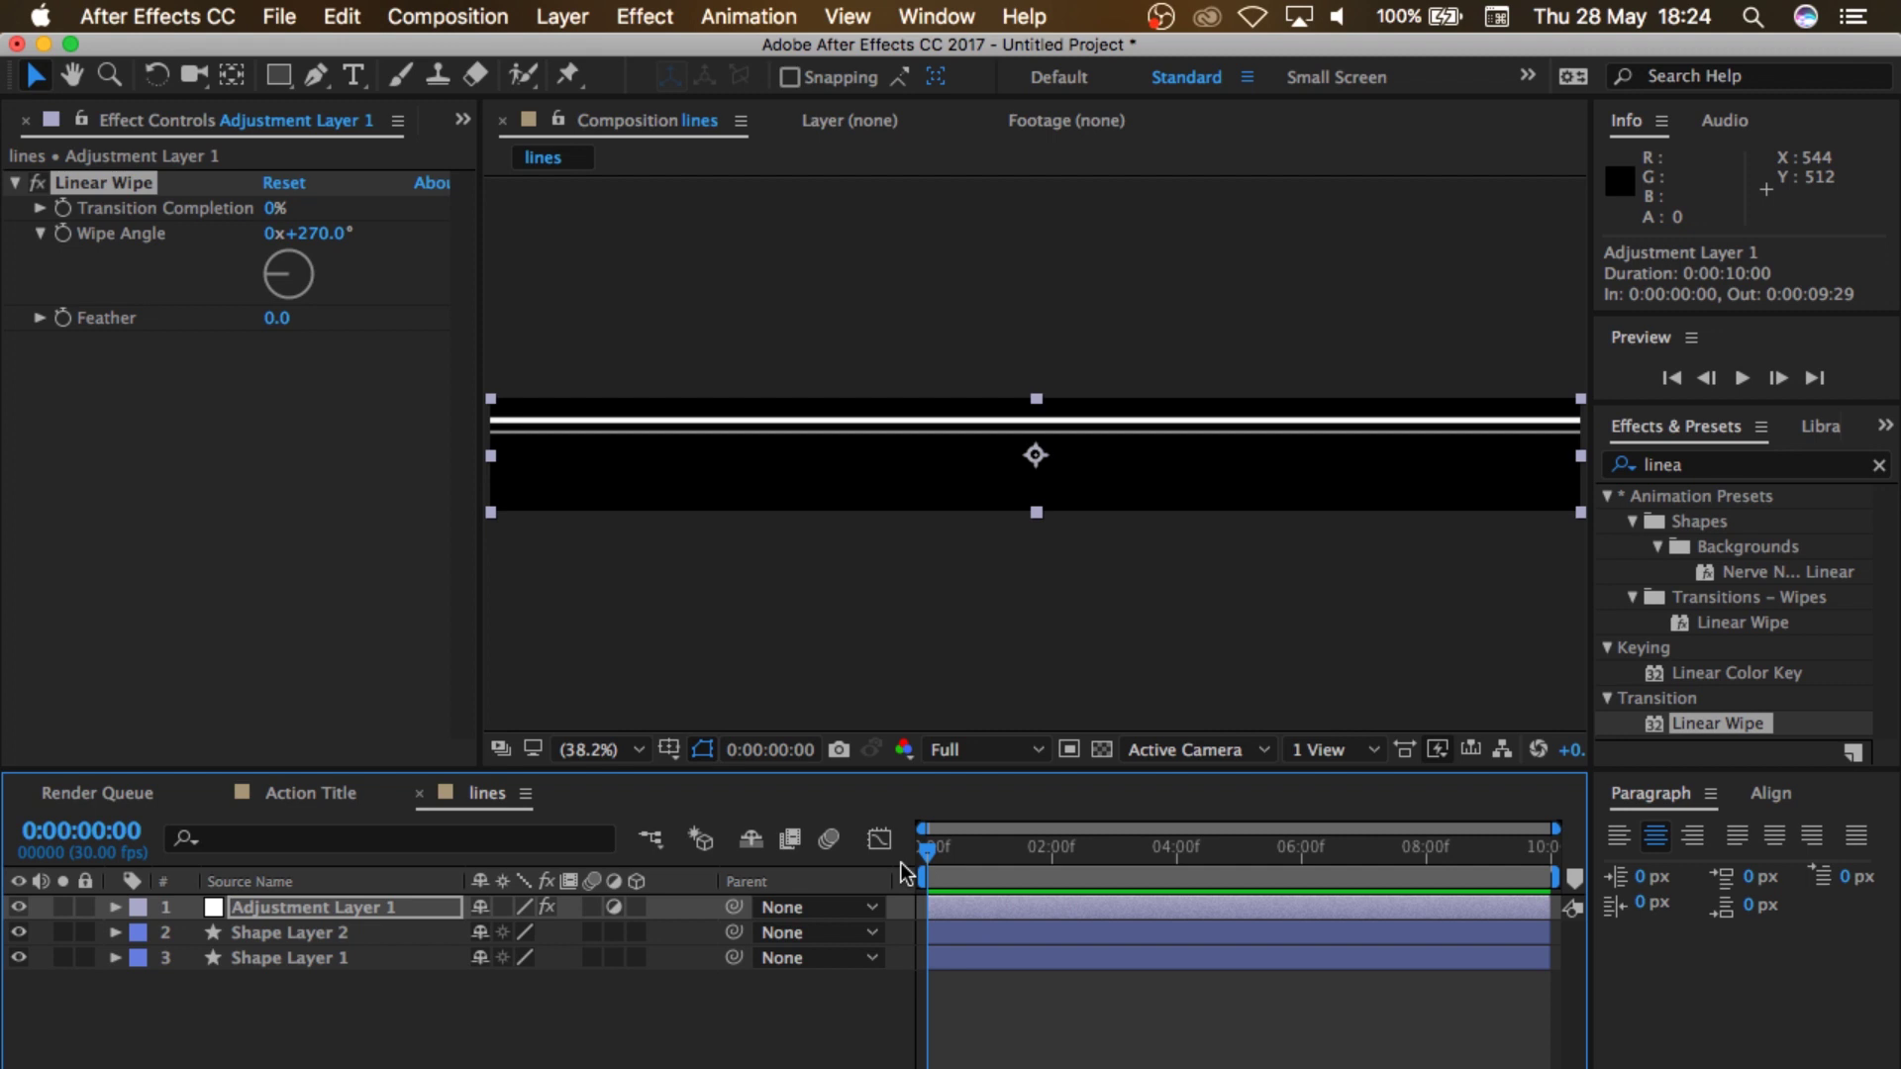
left_click(274, 209)
key("Return")
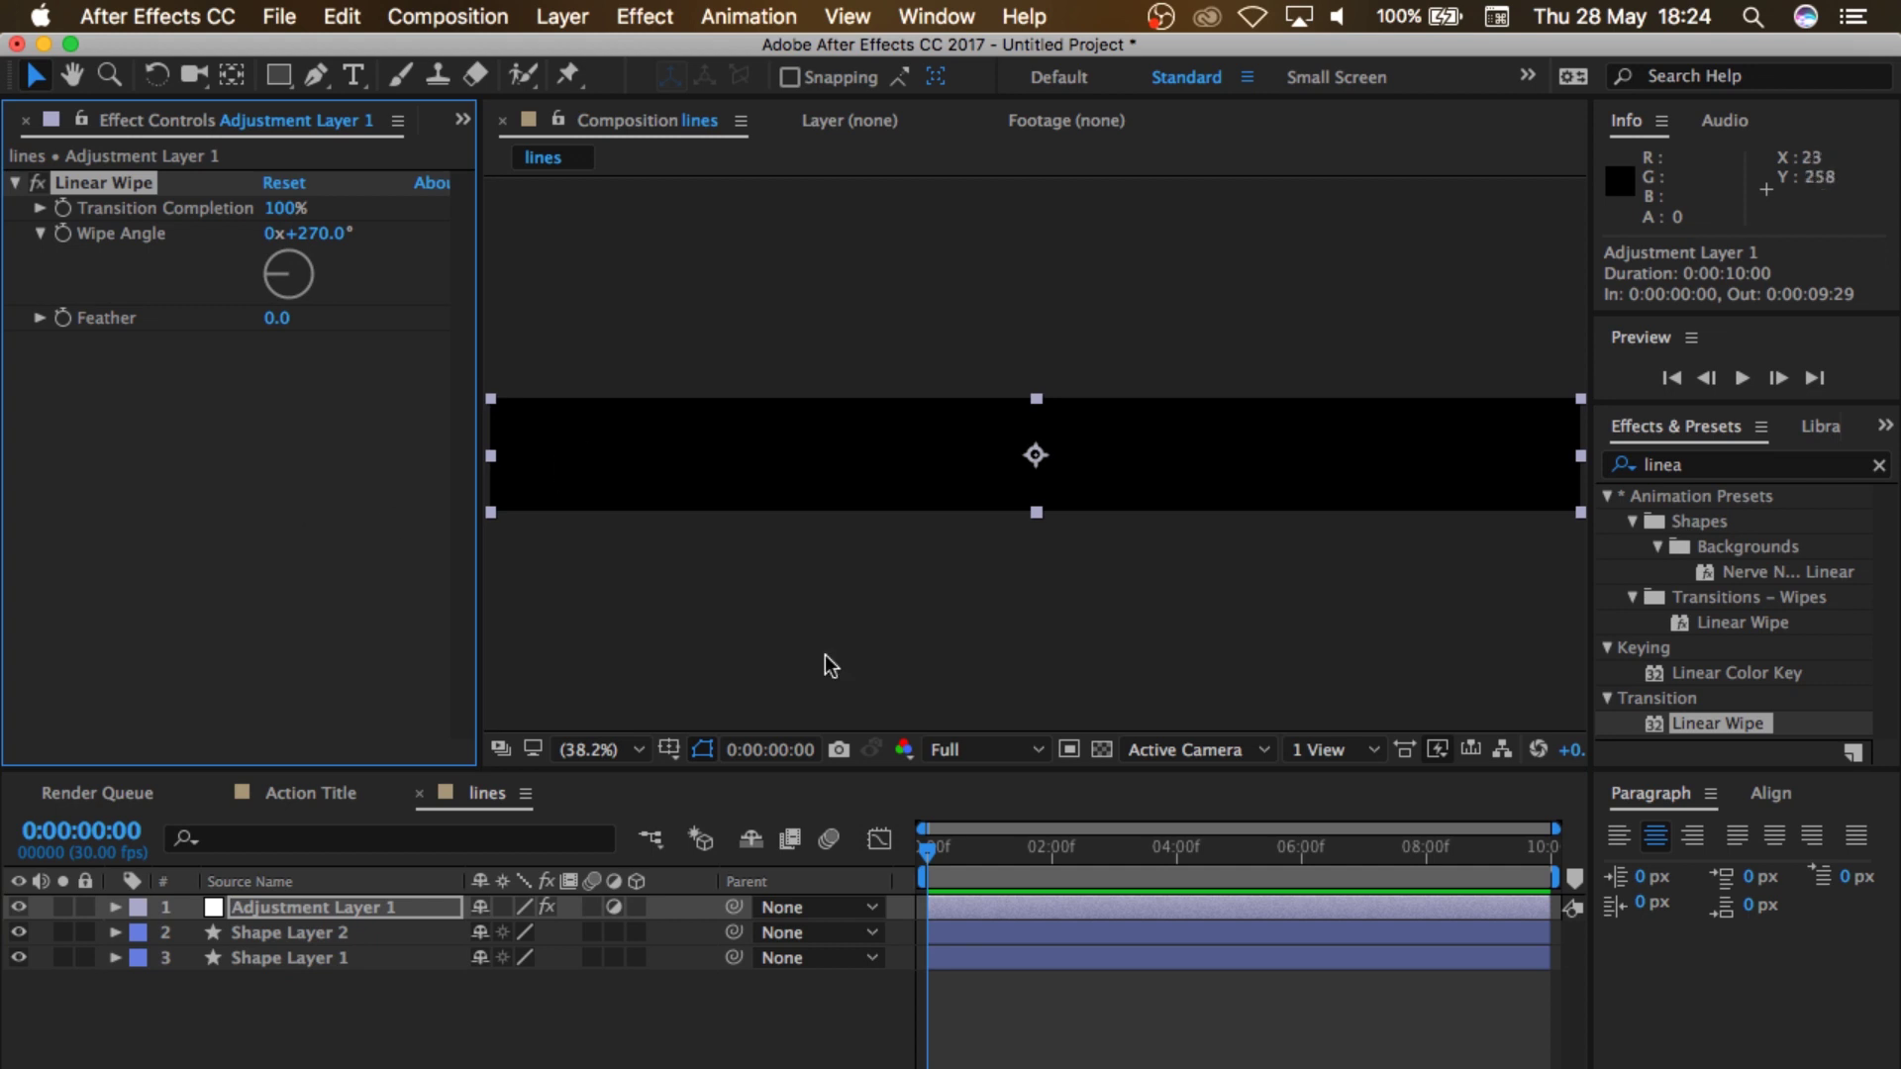
left_click_drag(930, 848, 1549, 847)
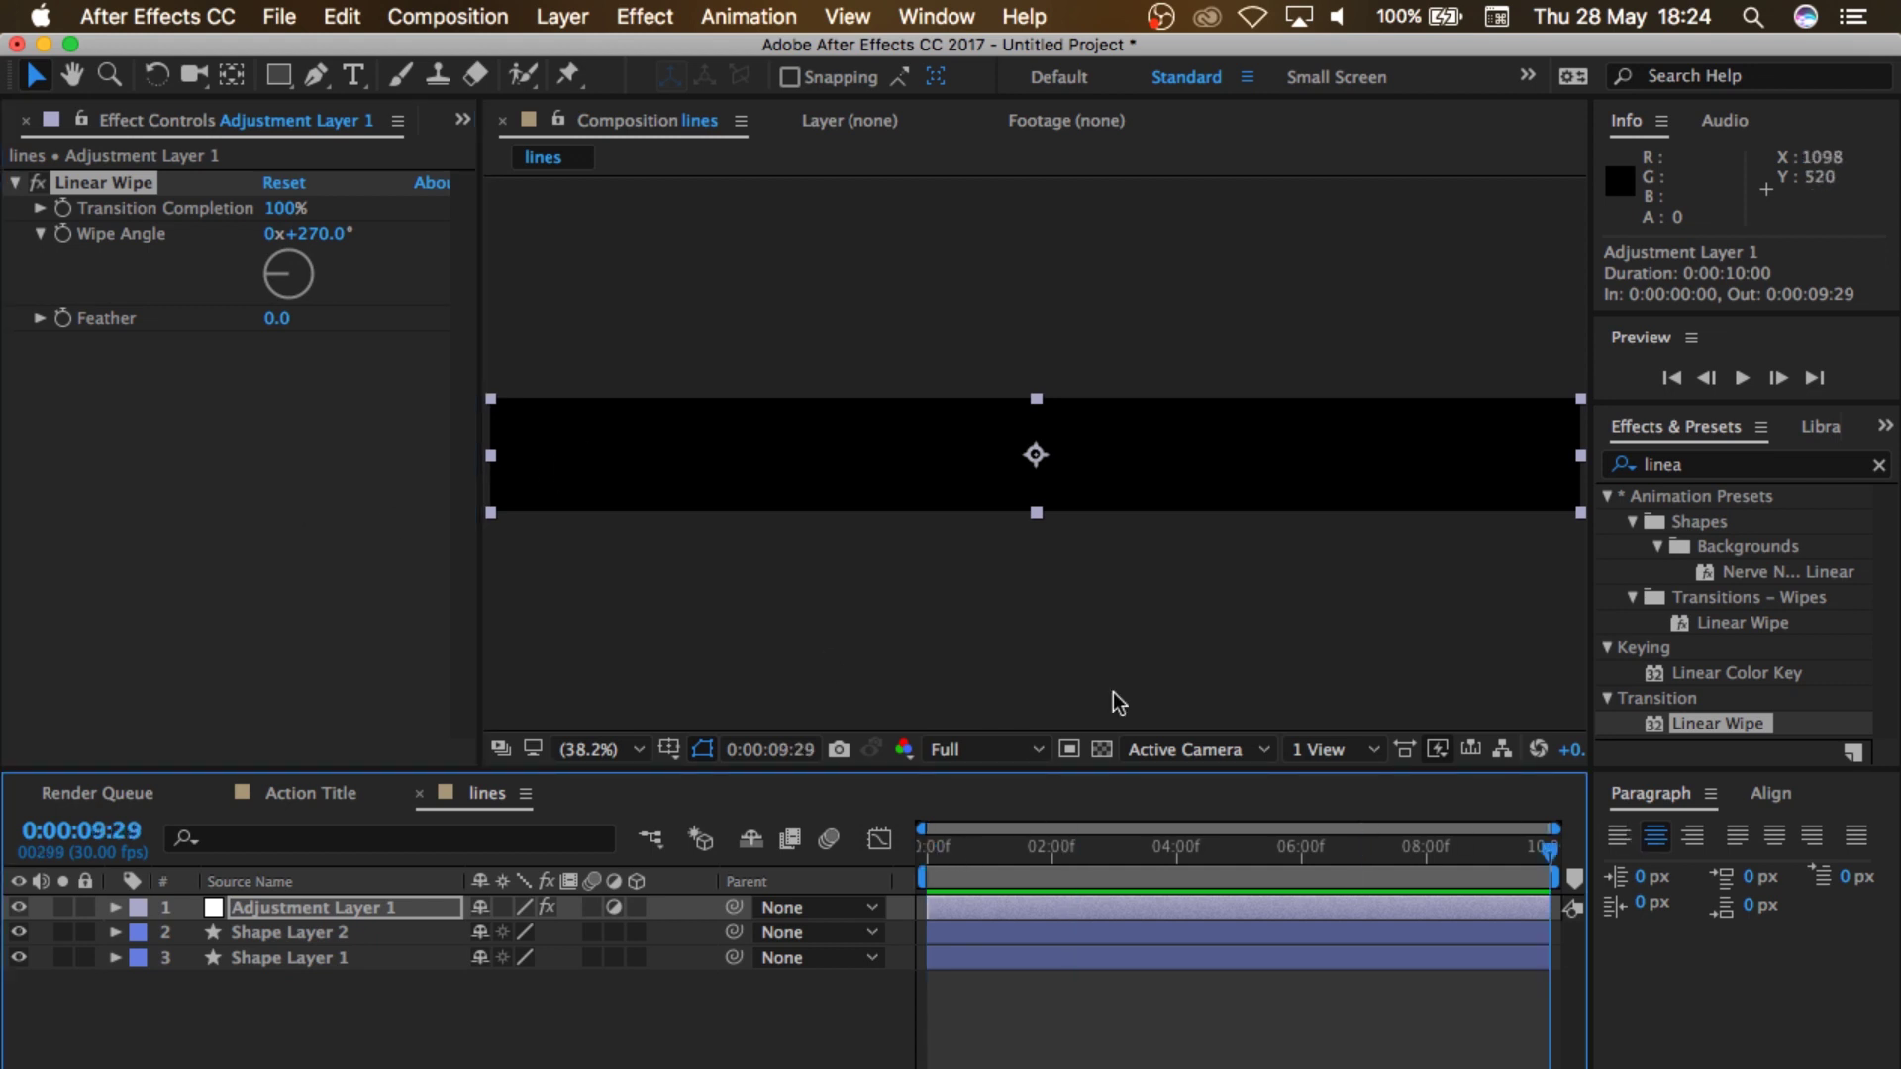
left_click(280, 208)
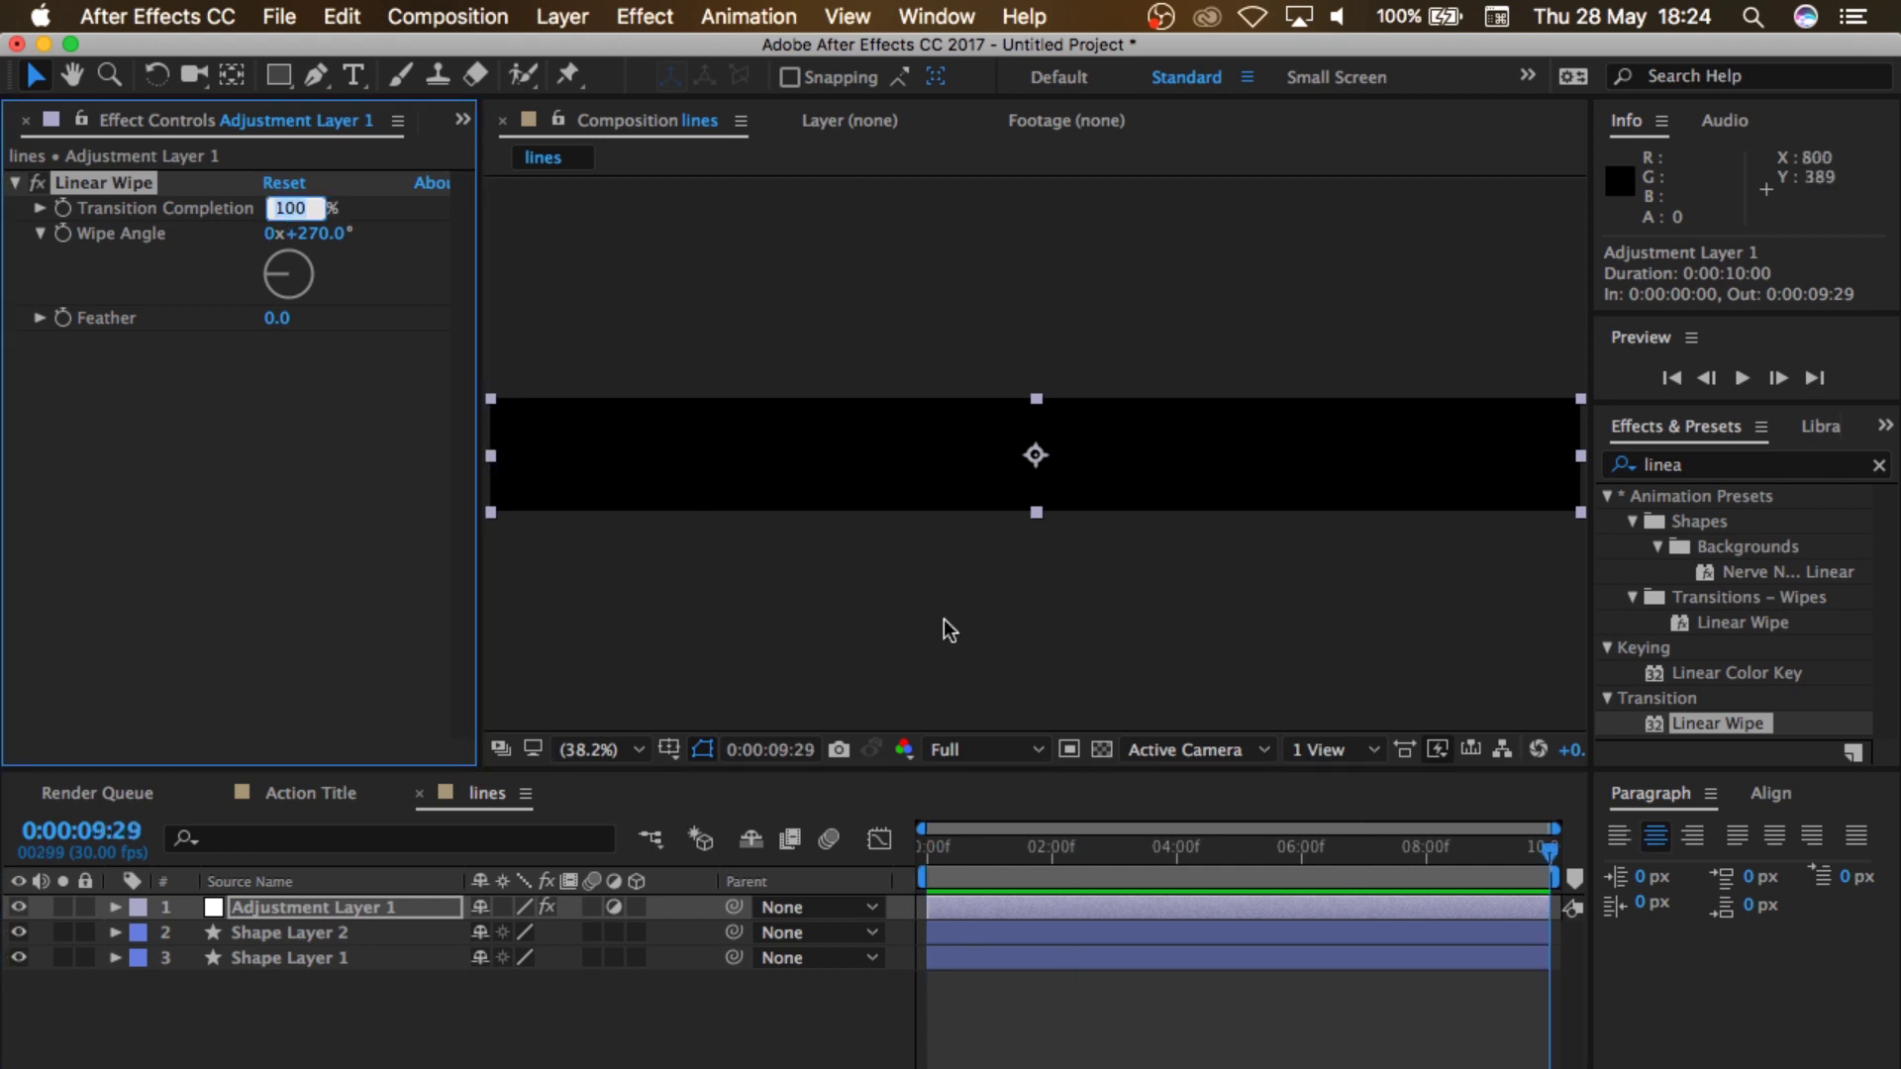
left_click_drag(1142, 853, 821, 851)
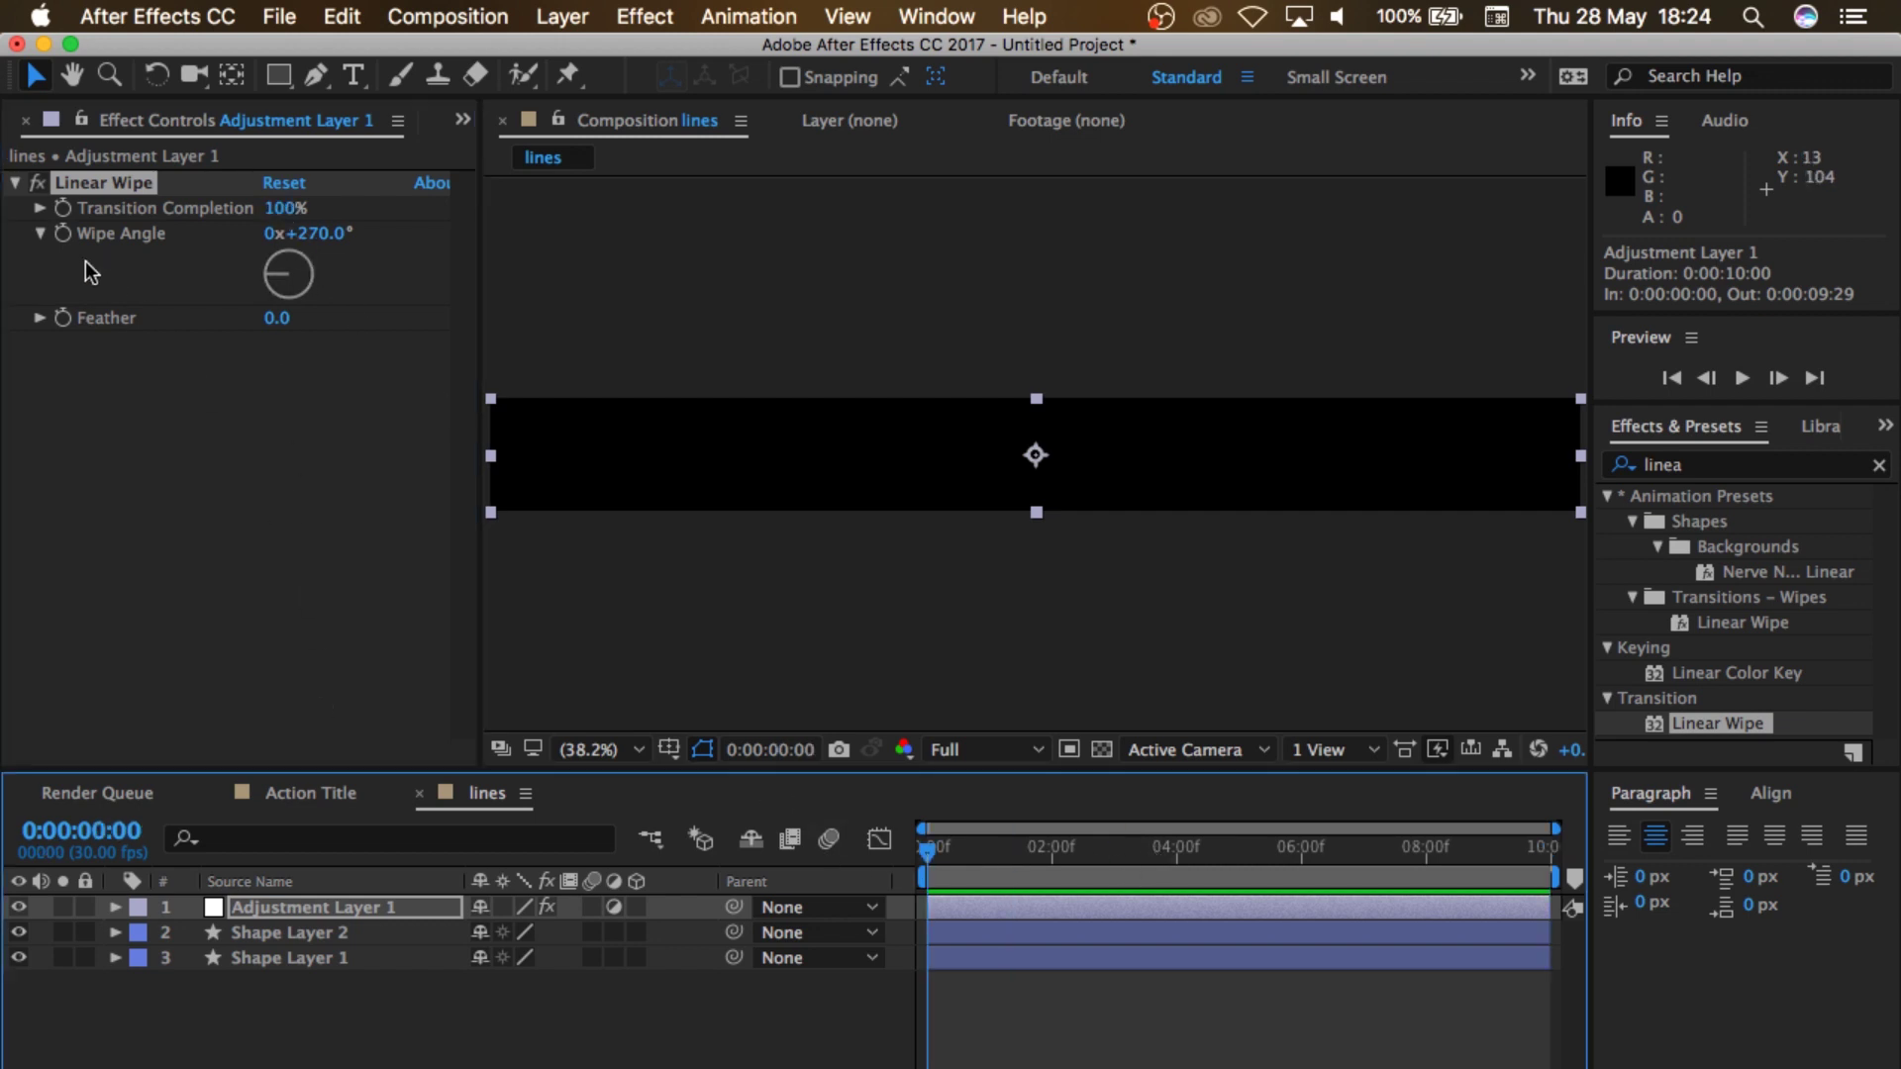
left_click(59, 210)
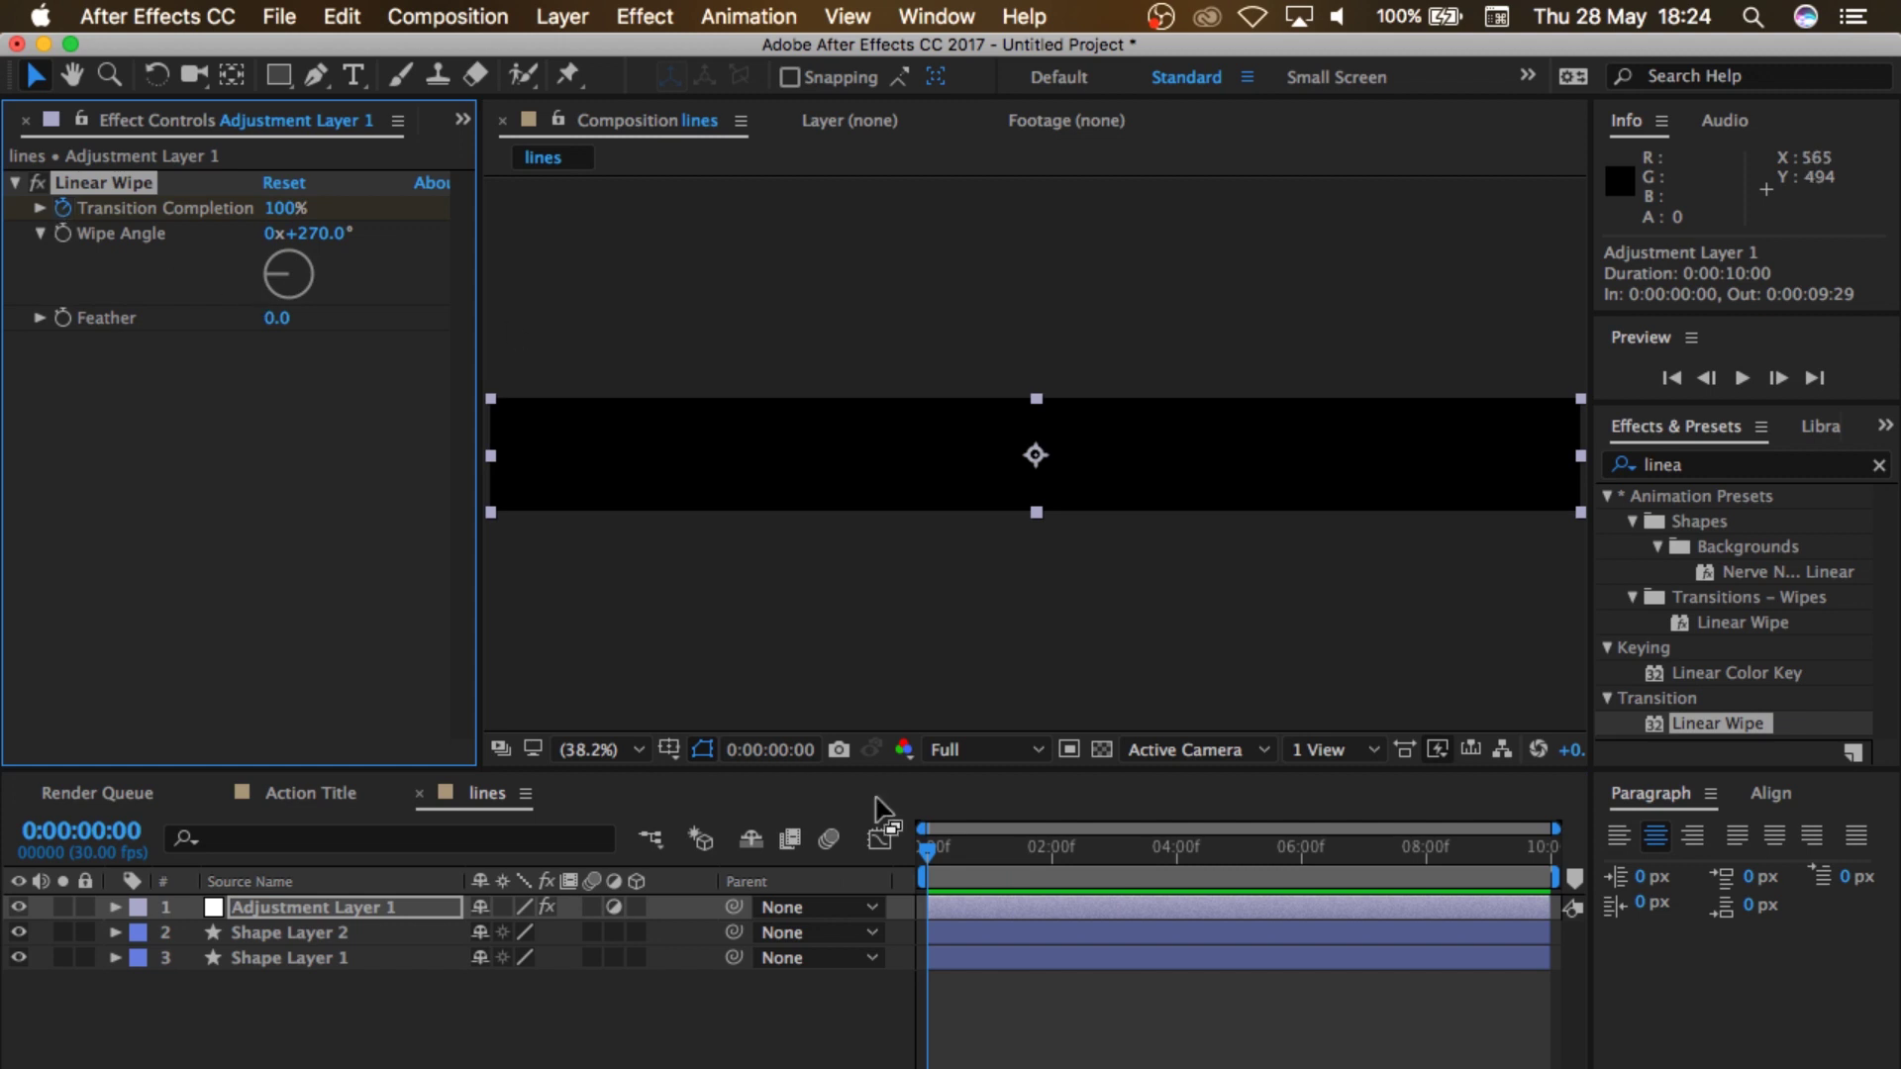
Step: Keyframe Transition Completion at 0% on the last frame, 0:00:09:29, and preview the lines wiping on
left_click_drag(925, 849, 1594, 853)
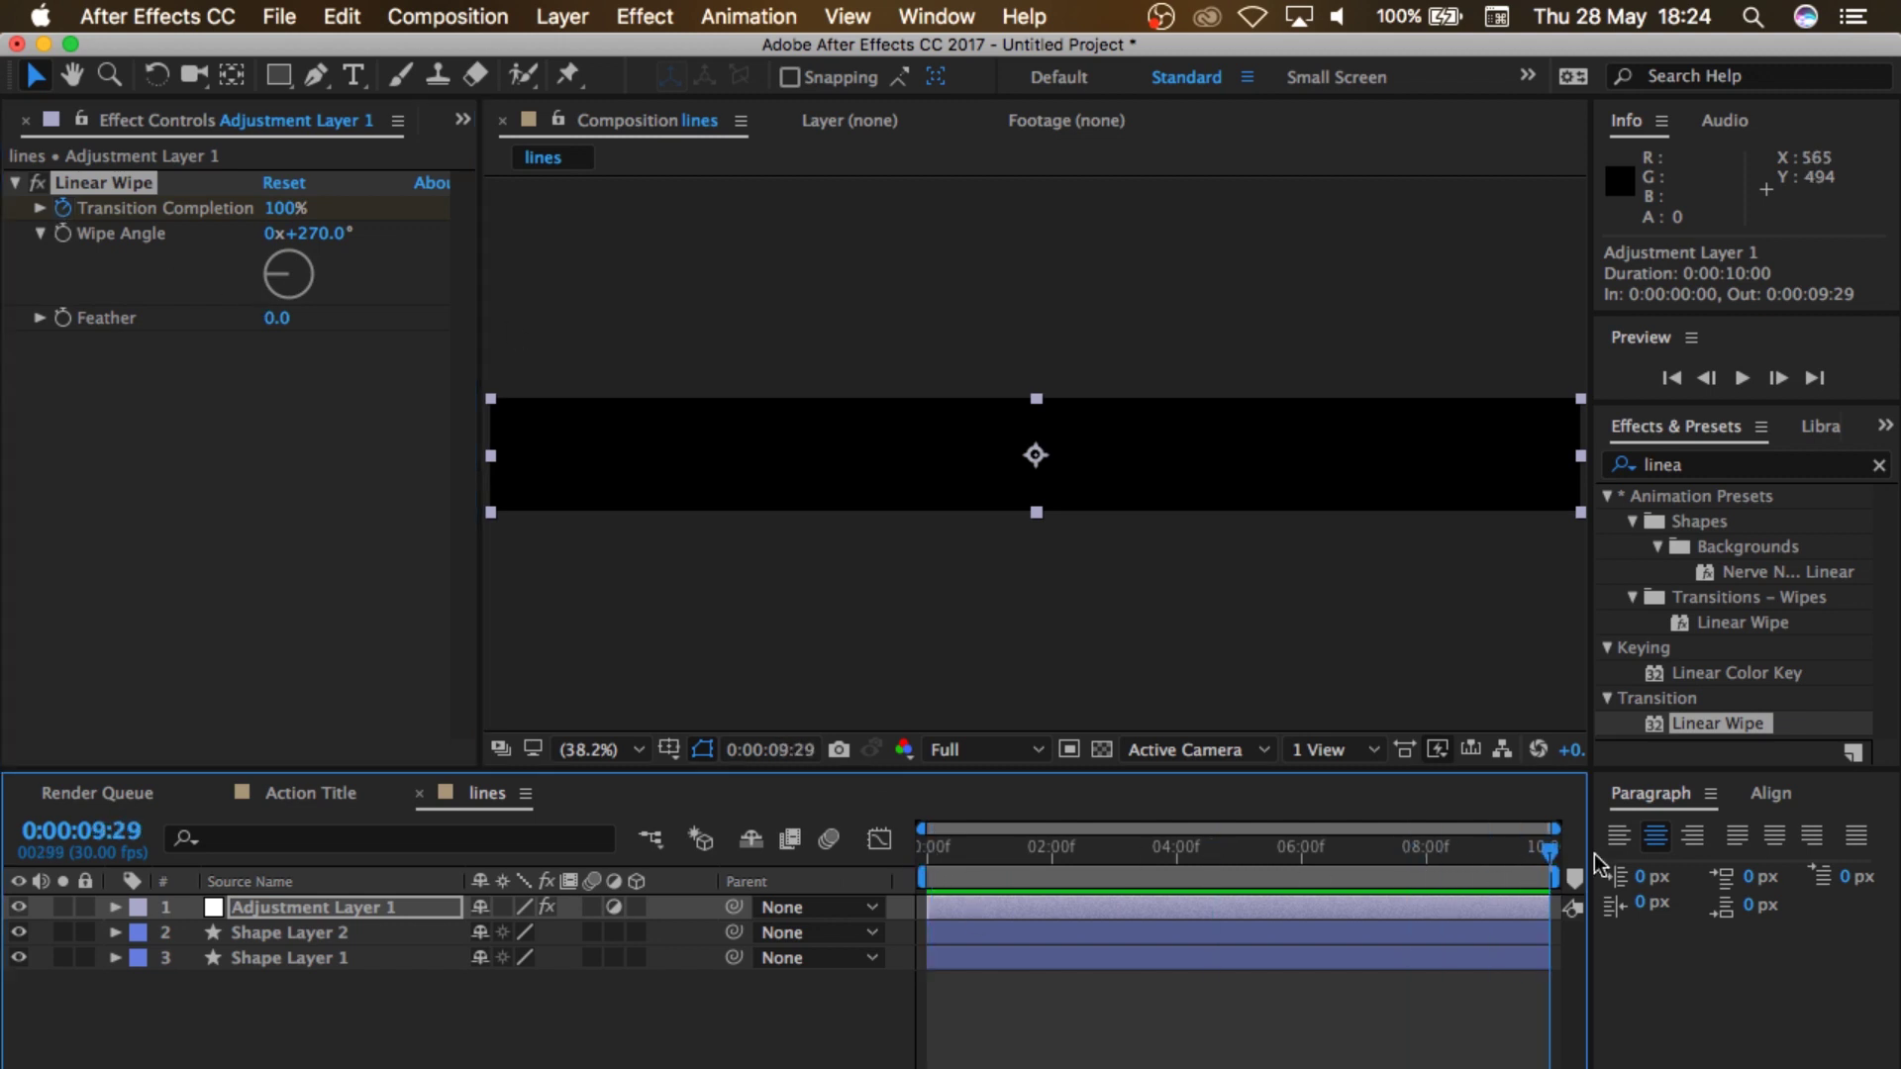
left_click(284, 203)
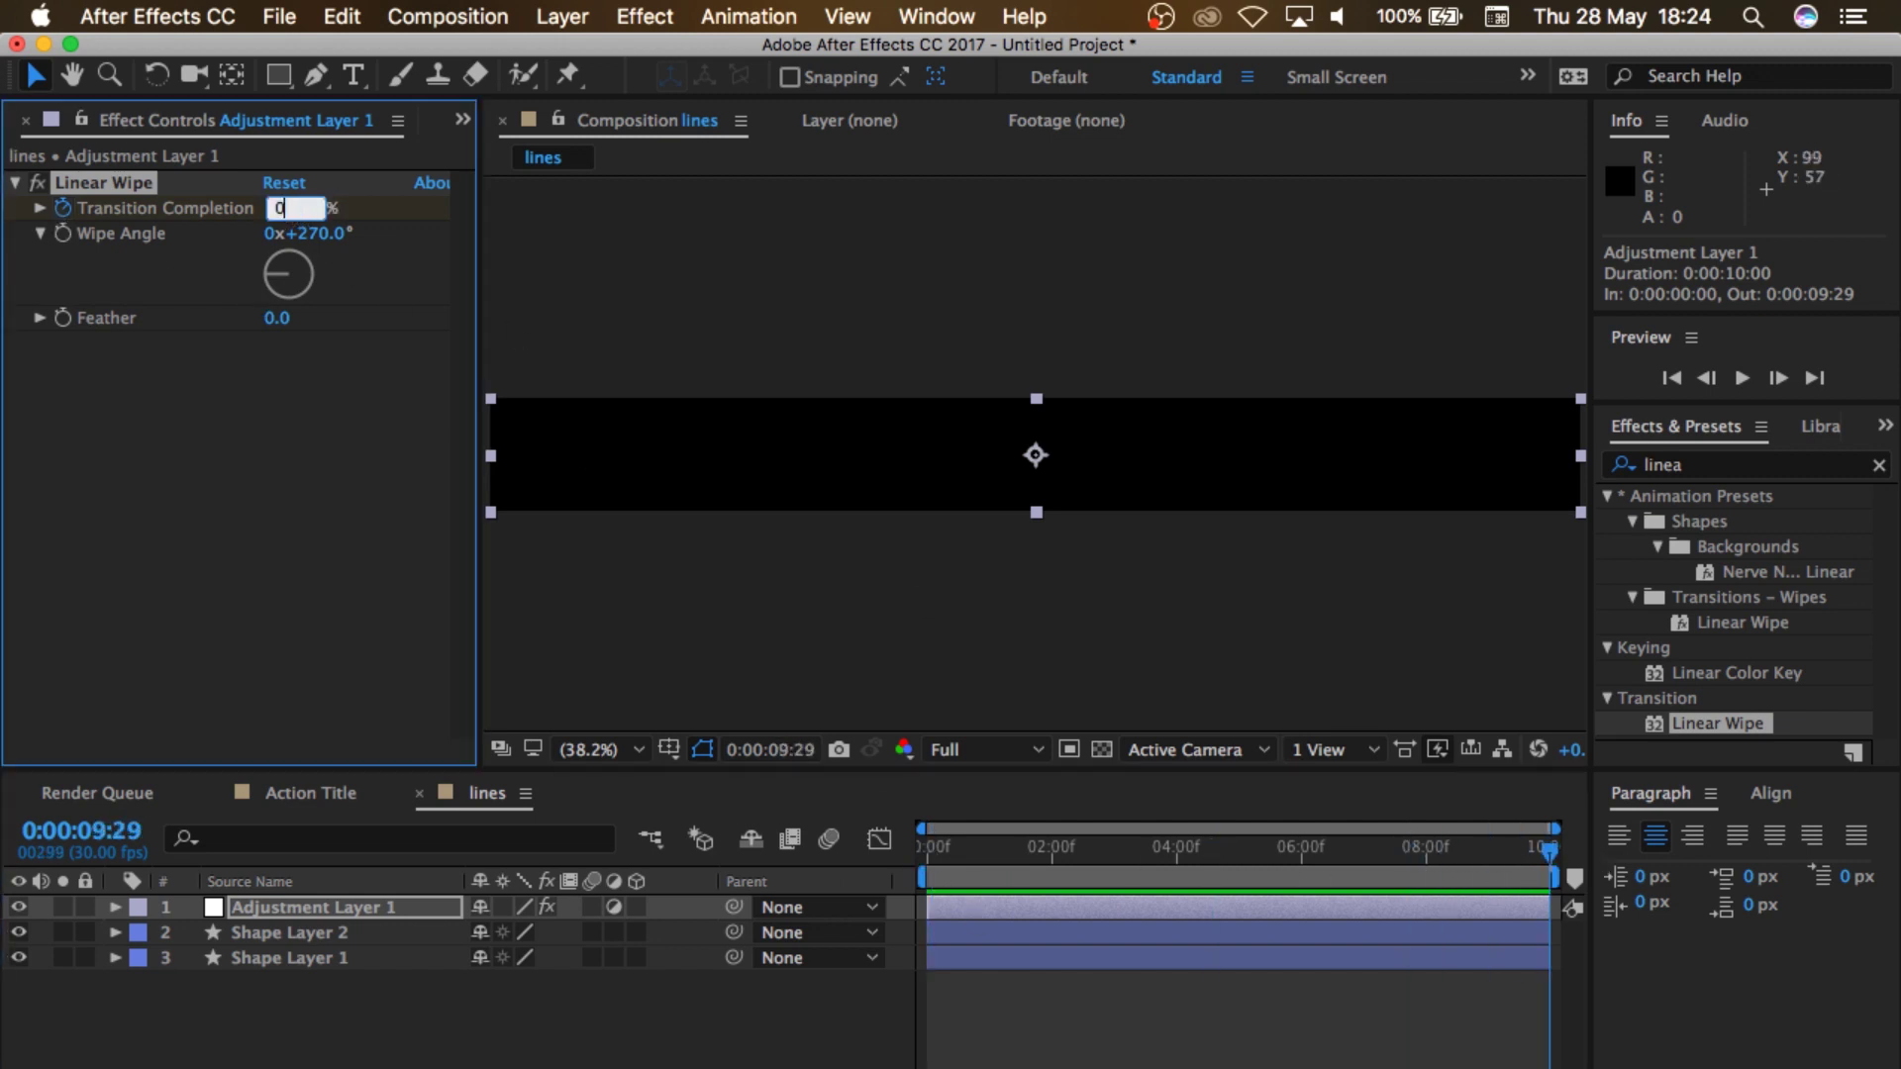
type("0")
key("Return")
key("space")
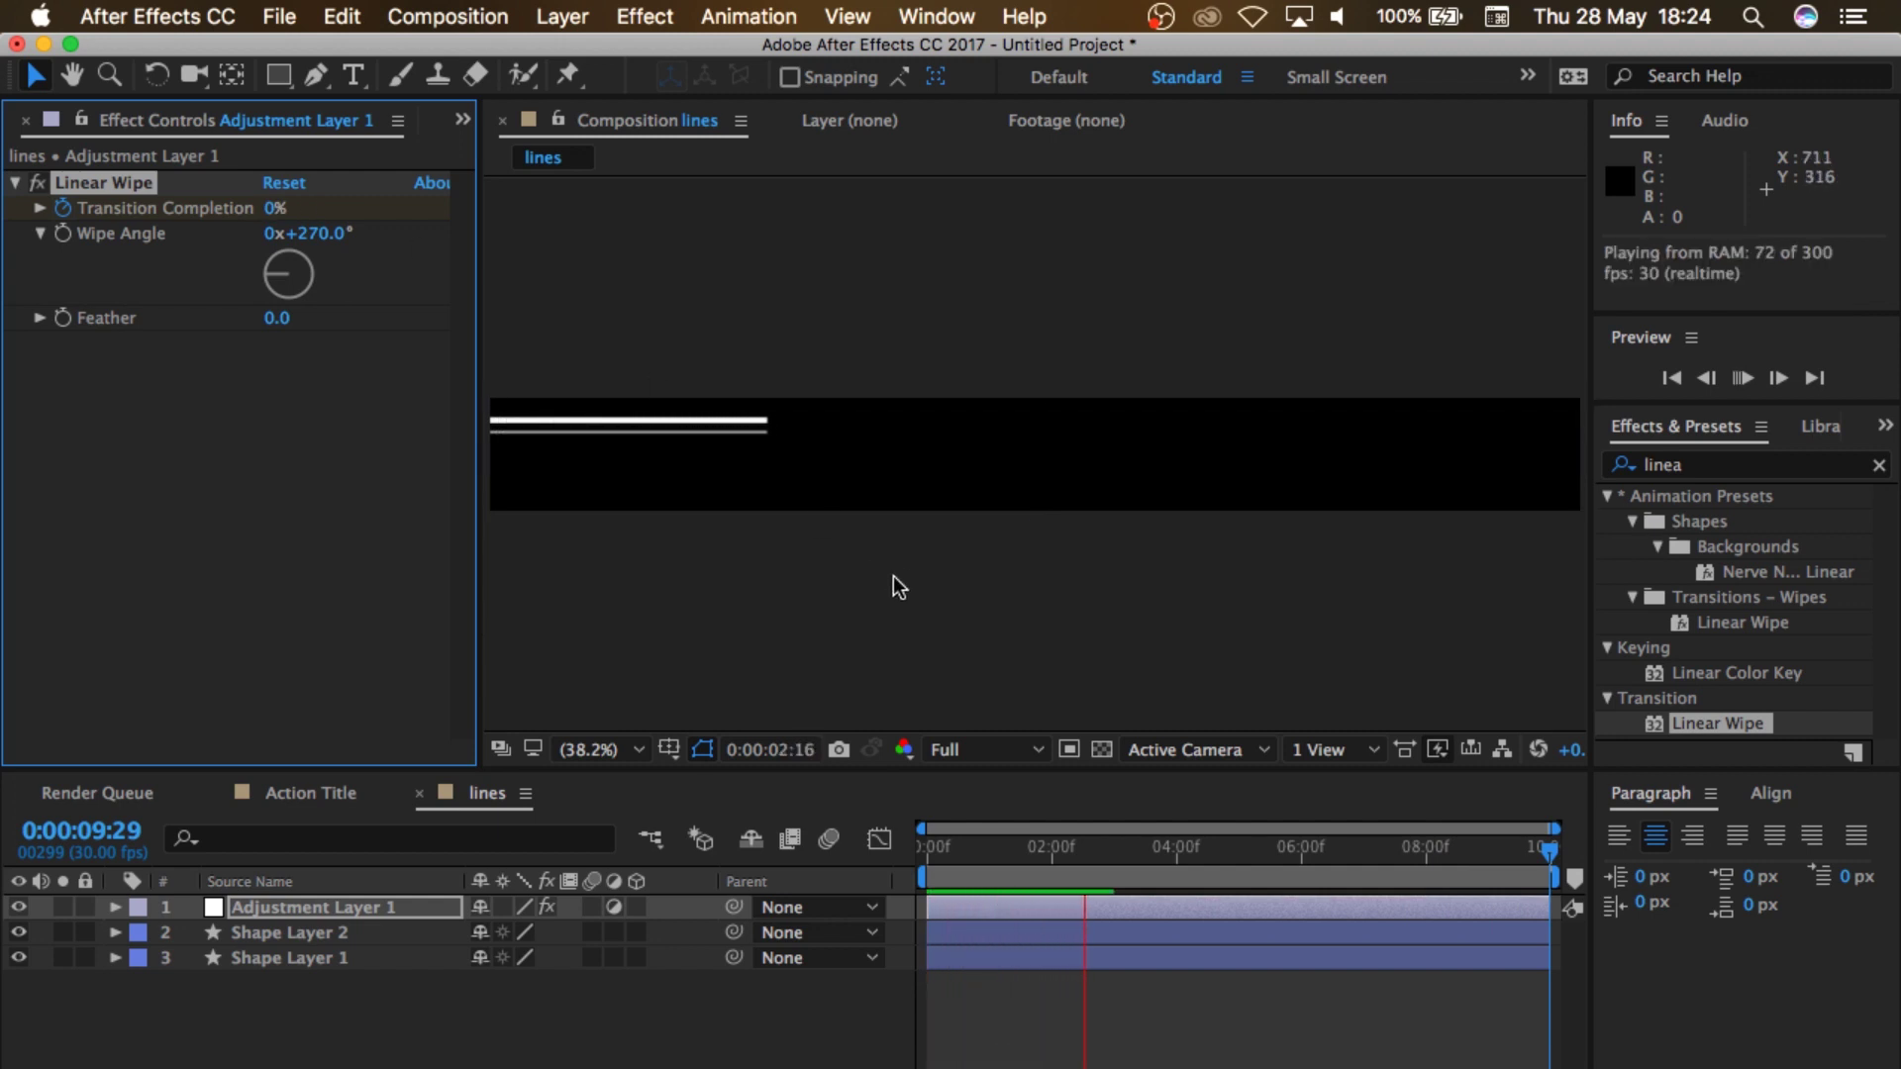
key("space")
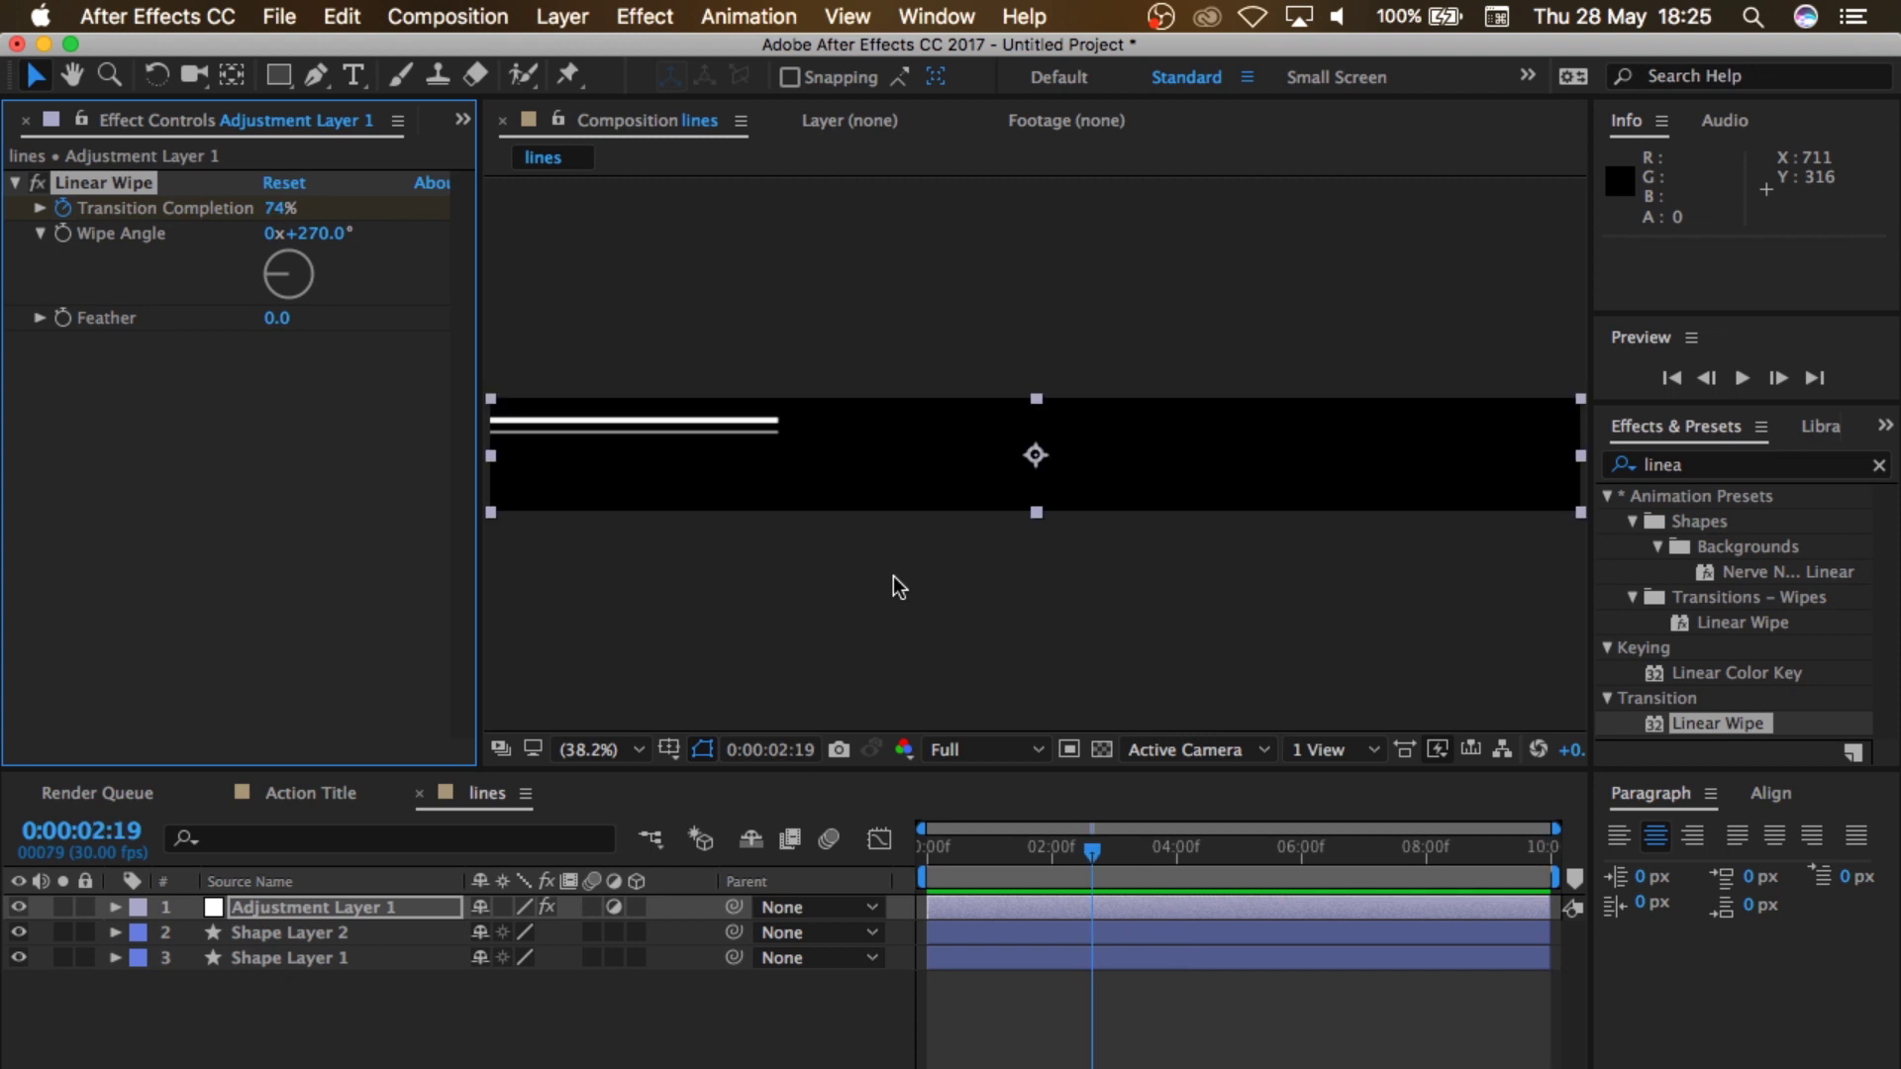
Step: Switch to the Action Title composition and add the lines composition as its top layer
left_click(307, 797)
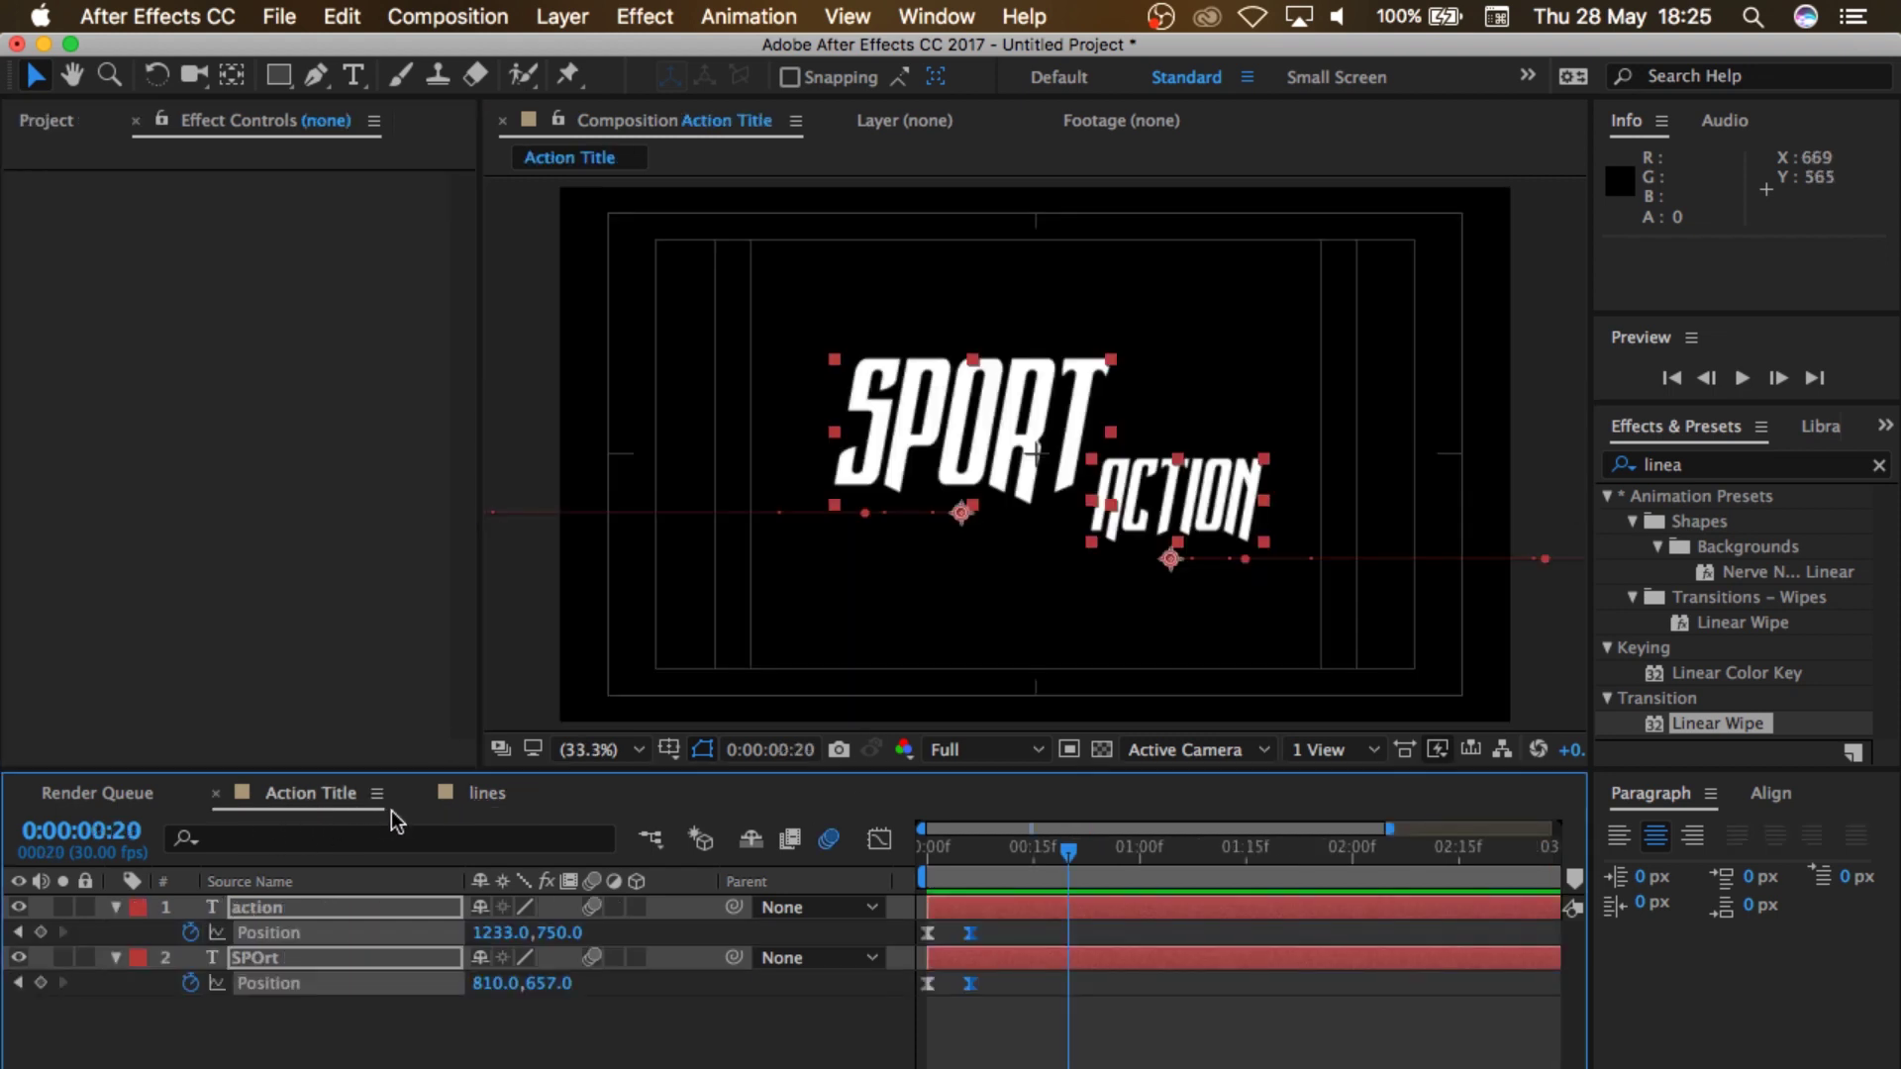
left_click(47, 121)
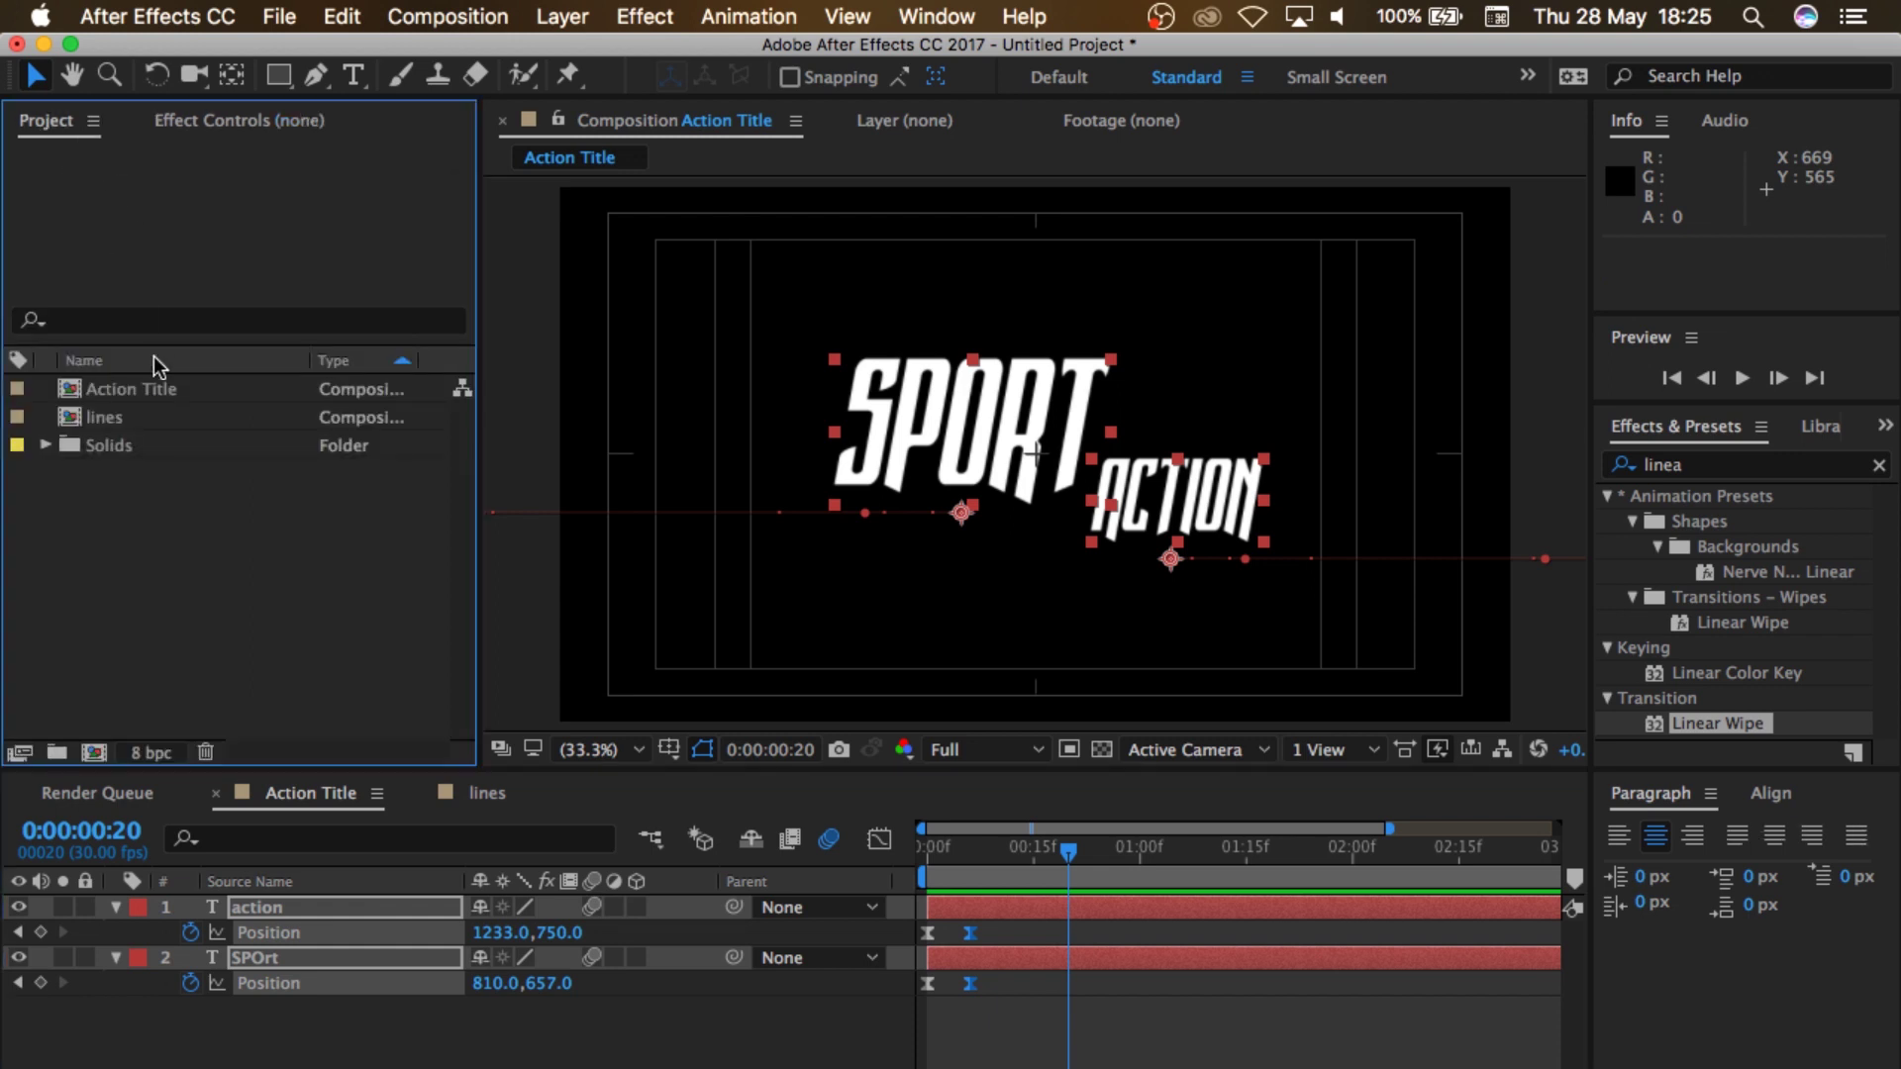
left_click(159, 420)
left_click_drag(205, 413, 281, 899)
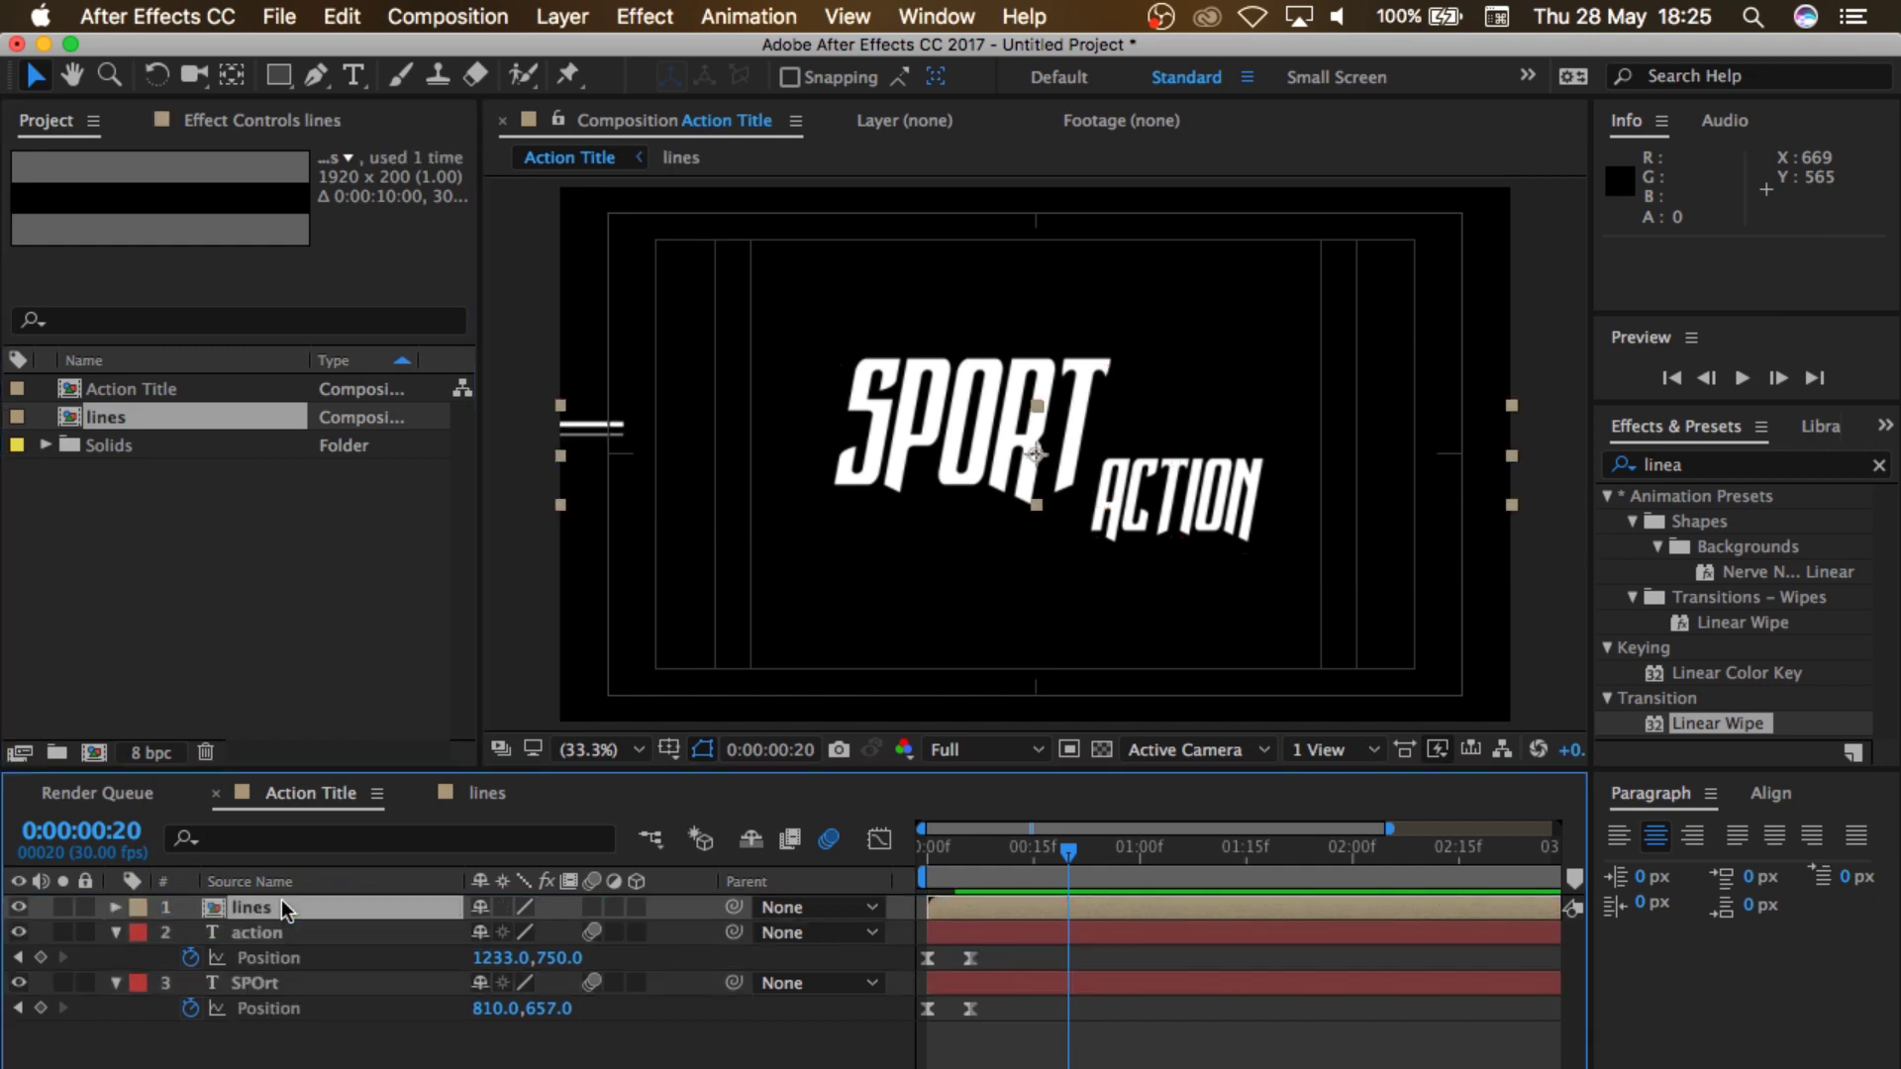
Step: Collapse the action and SPOrt layers' properties, and shift the lines layer to start at 0:00:00:09
left_click(114, 932)
left_click(117, 958)
left_click_drag(1069, 850, 995, 857)
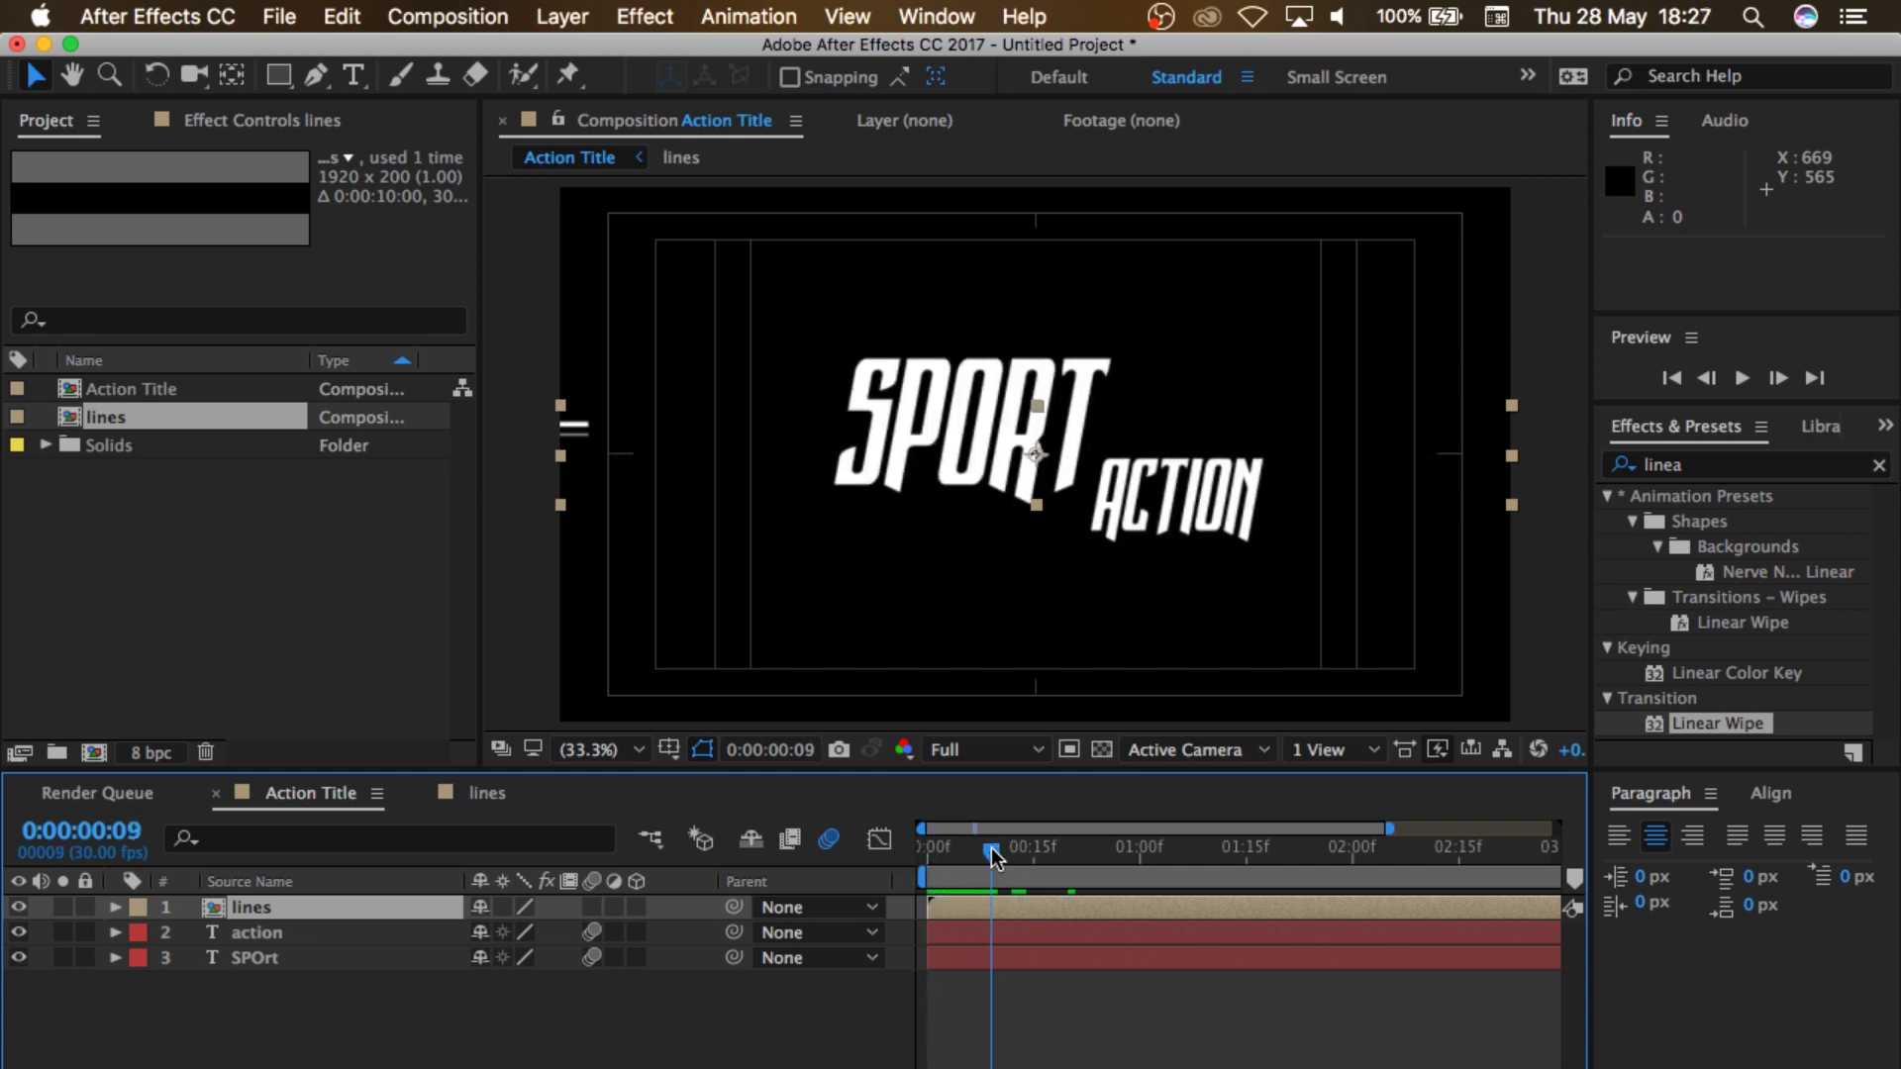
left_click_drag(958, 909, 1022, 915)
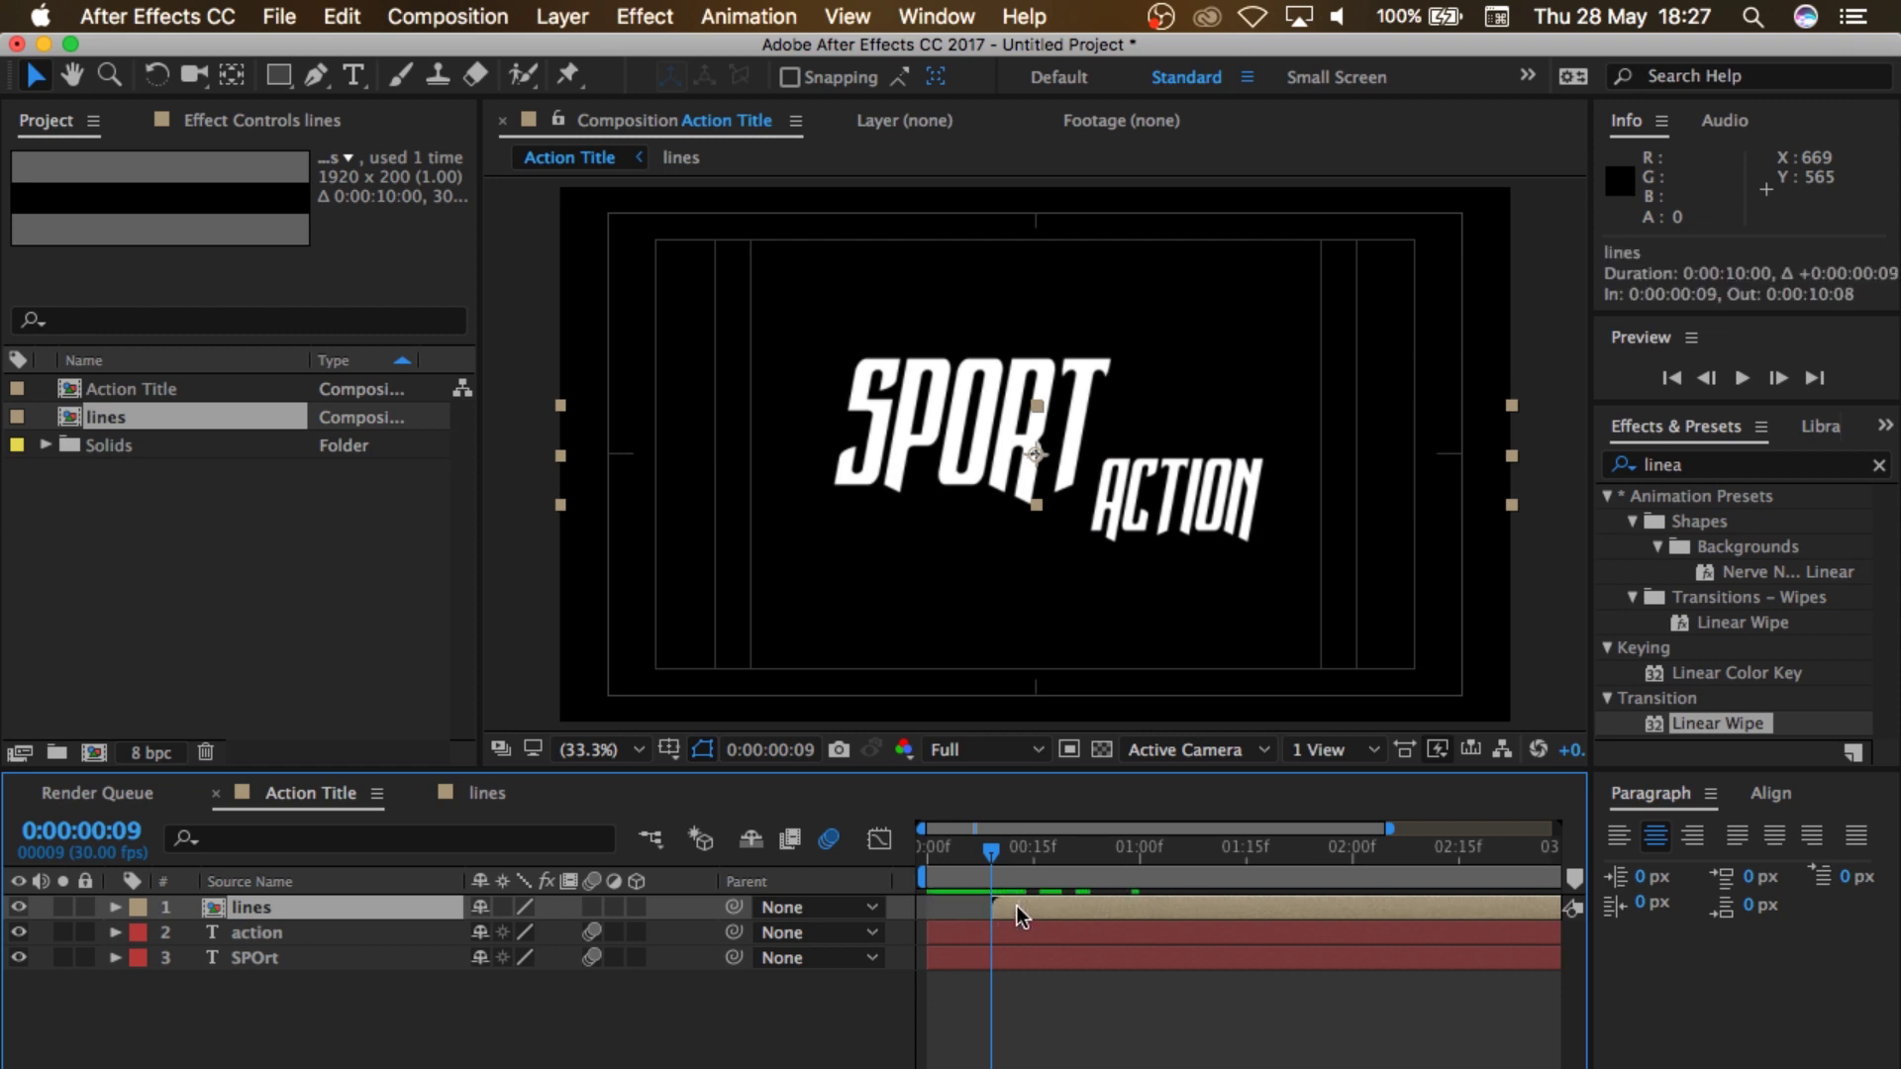
Step: At 0:00:01:04, move the lines layer so its lines extend from the upper end of the T in SPORT
left_click_drag(992, 853, 1169, 858)
left_click_drag(624, 432, 1139, 364)
key("Return")
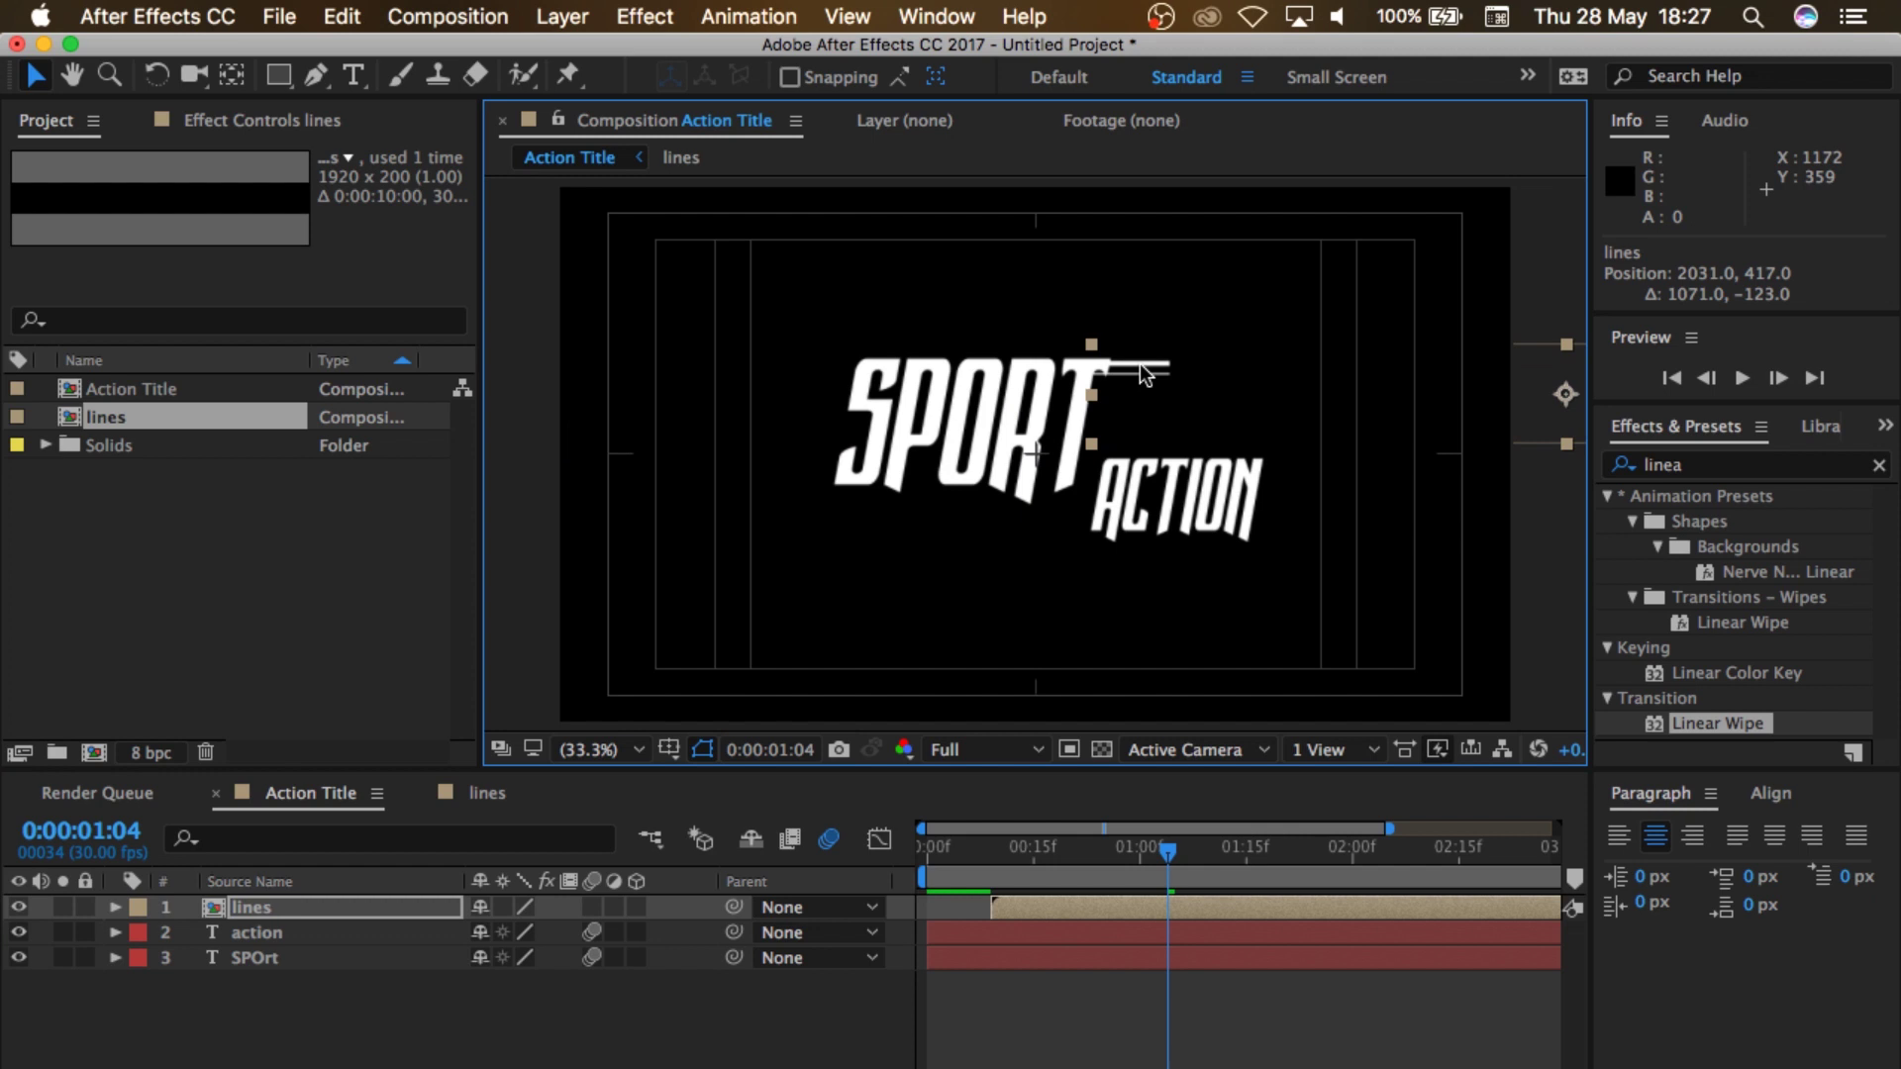
Step: Scale the lines layer down to 77.8% and reposition it against the upper end of the T in SPORT
left_click_drag(1092, 345, 1168, 384)
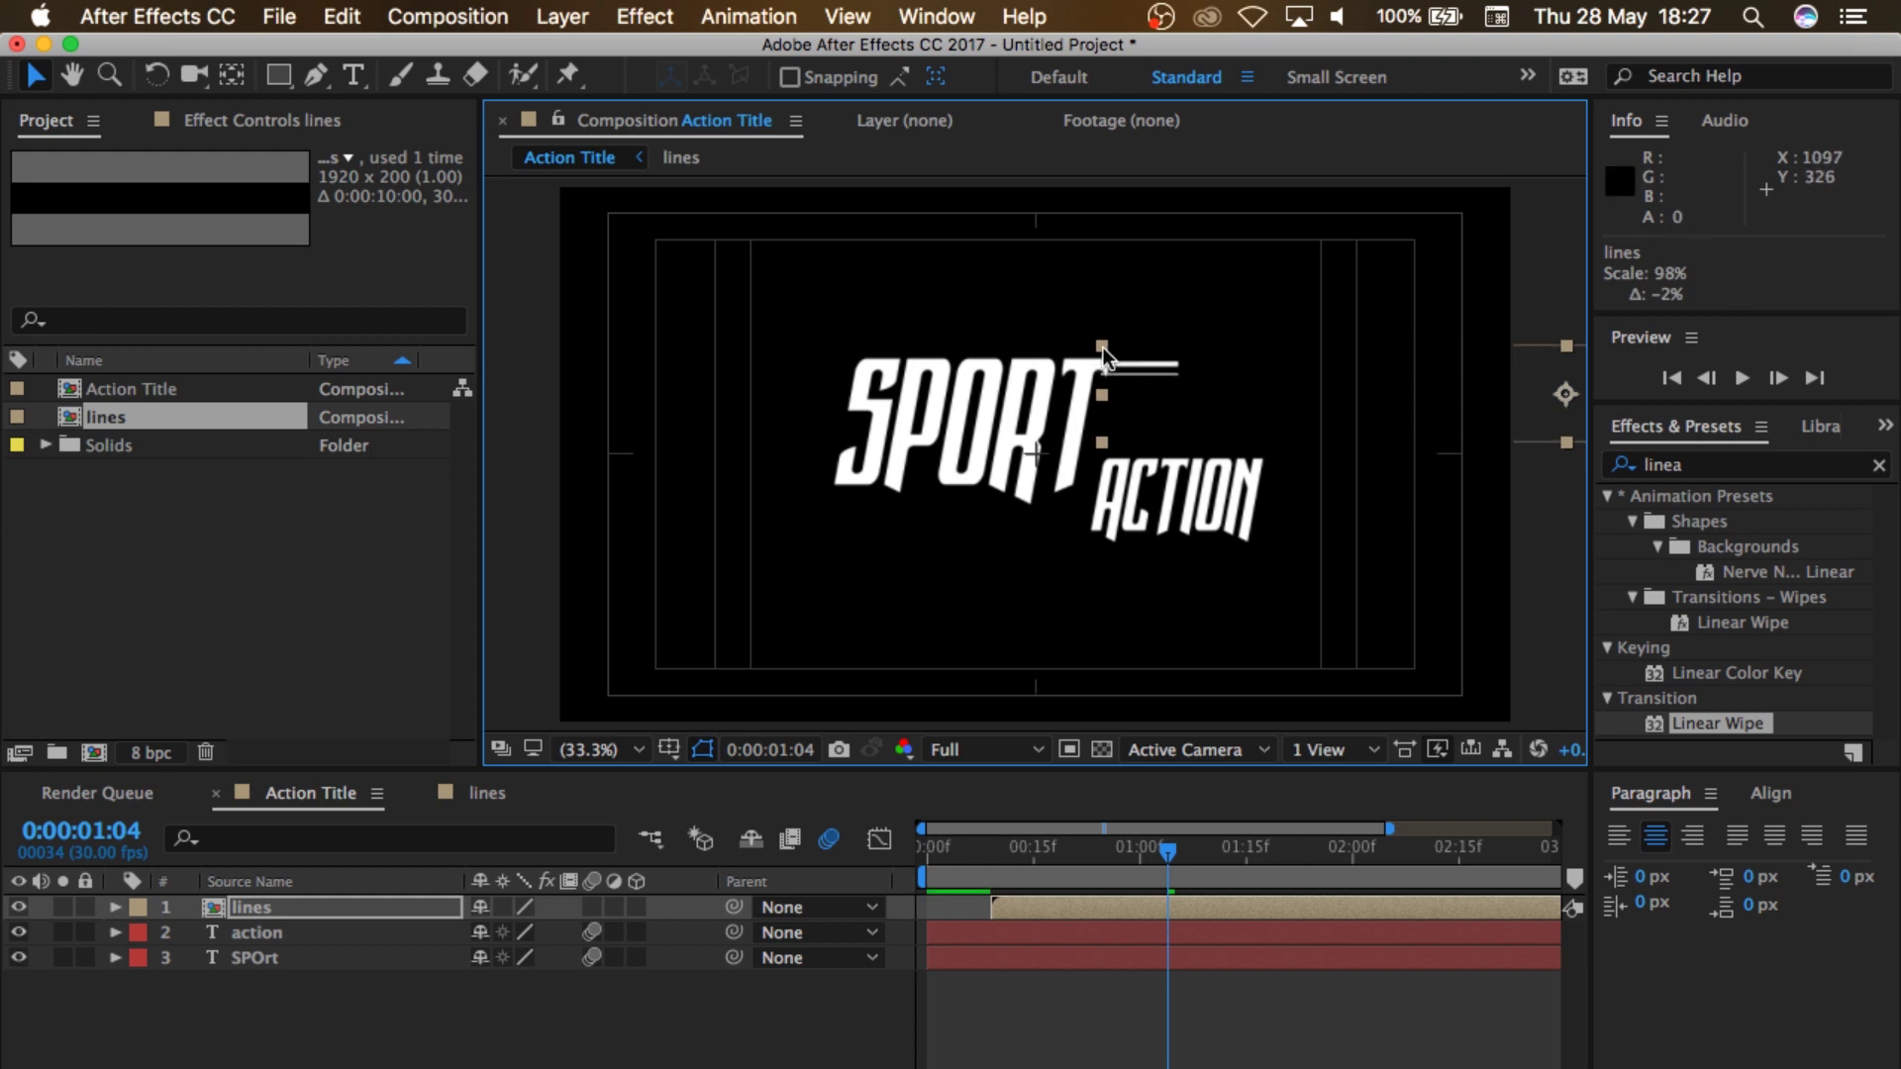
left_click(401, 909)
key("s")
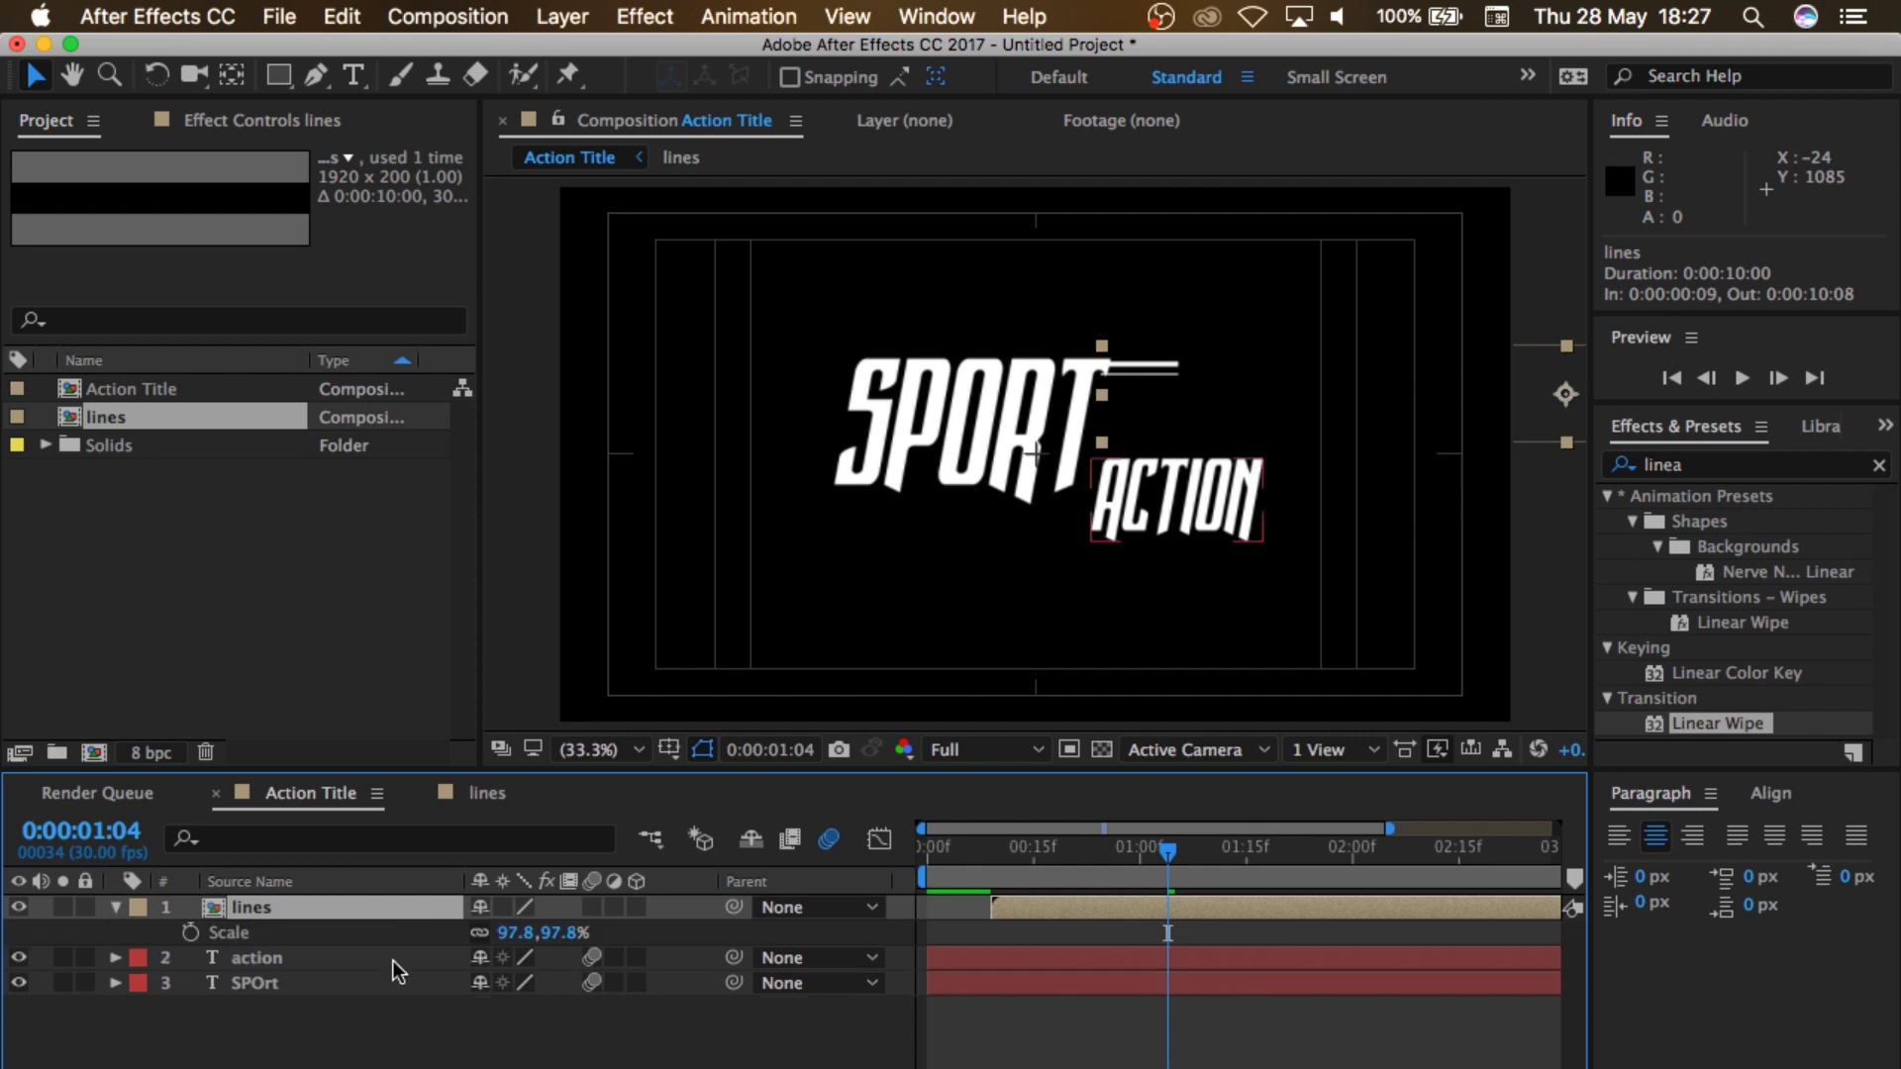
left_click_drag(505, 933, 478, 932)
left_click_drag(1255, 389, 1164, 377)
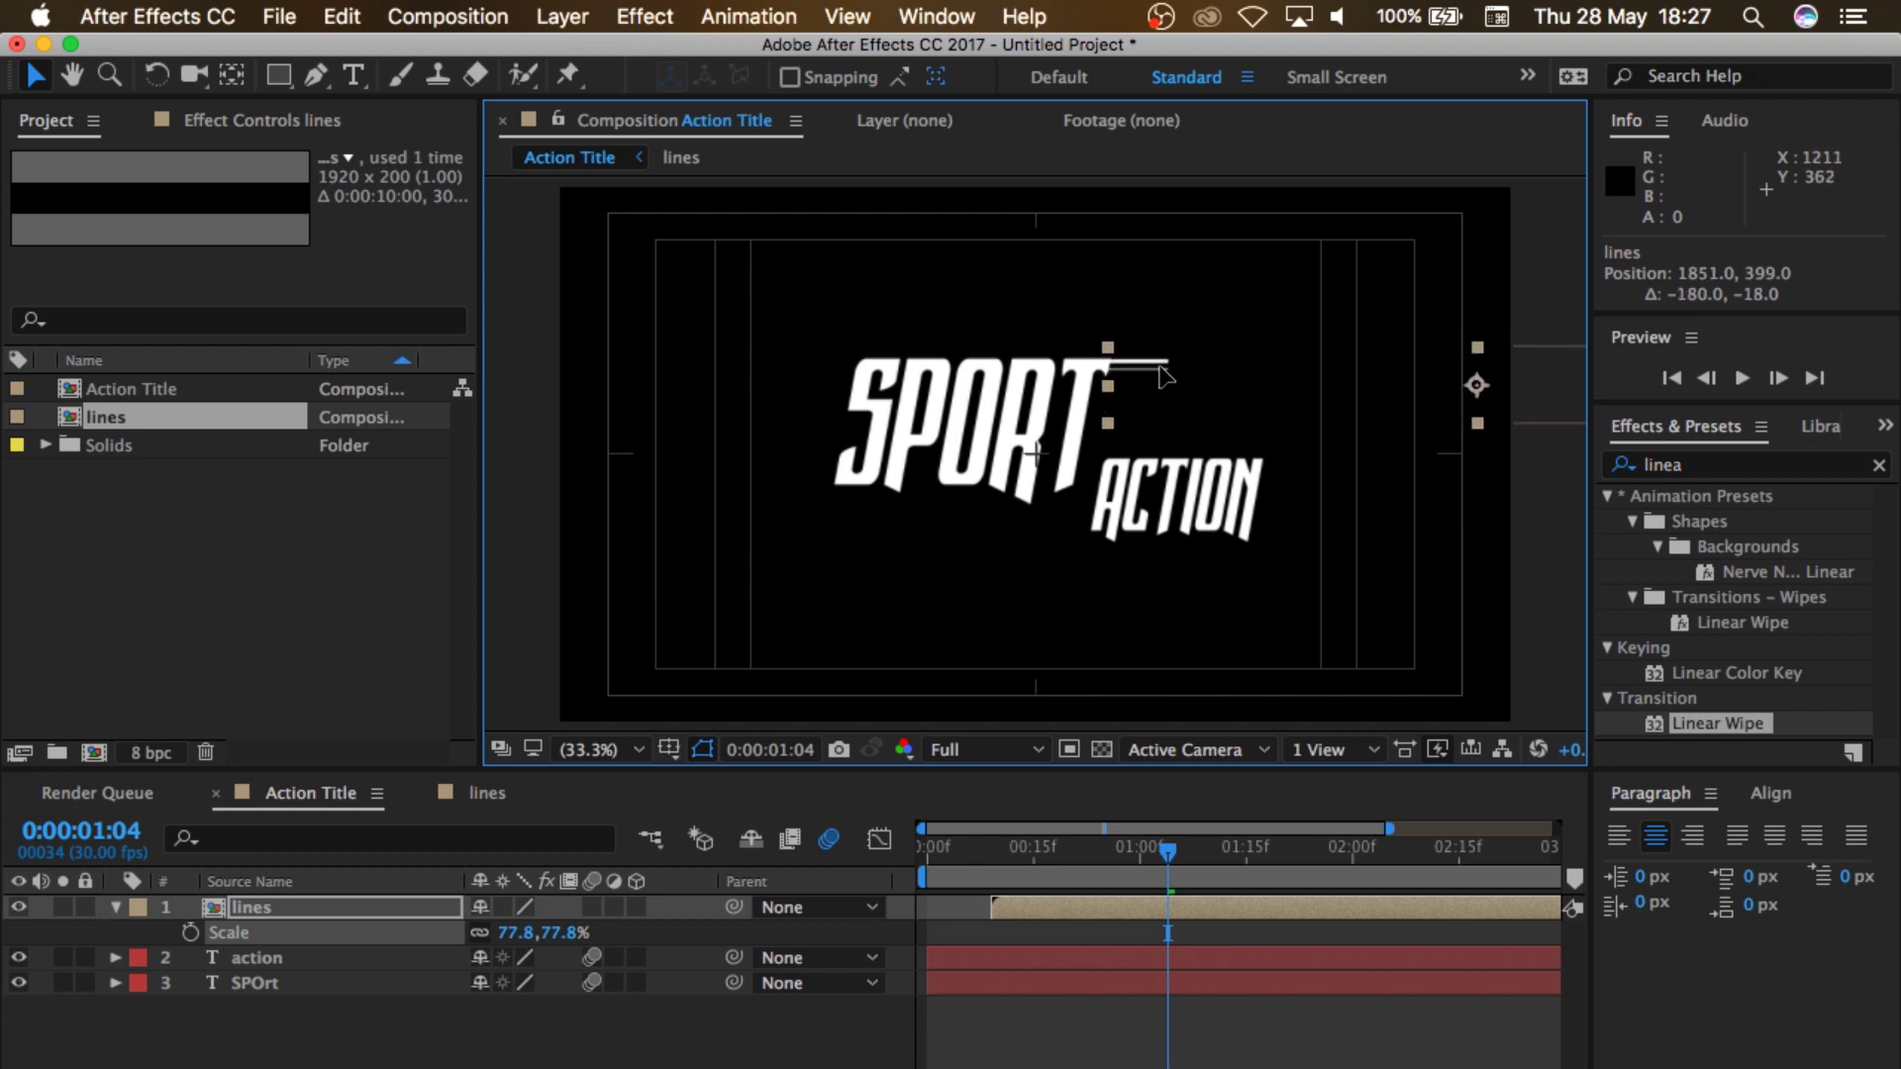
Step: Preview the title animation with the growing lines from the start, and reselect the lines layer
left_click_drag(1017, 848, 906, 842)
key("space")
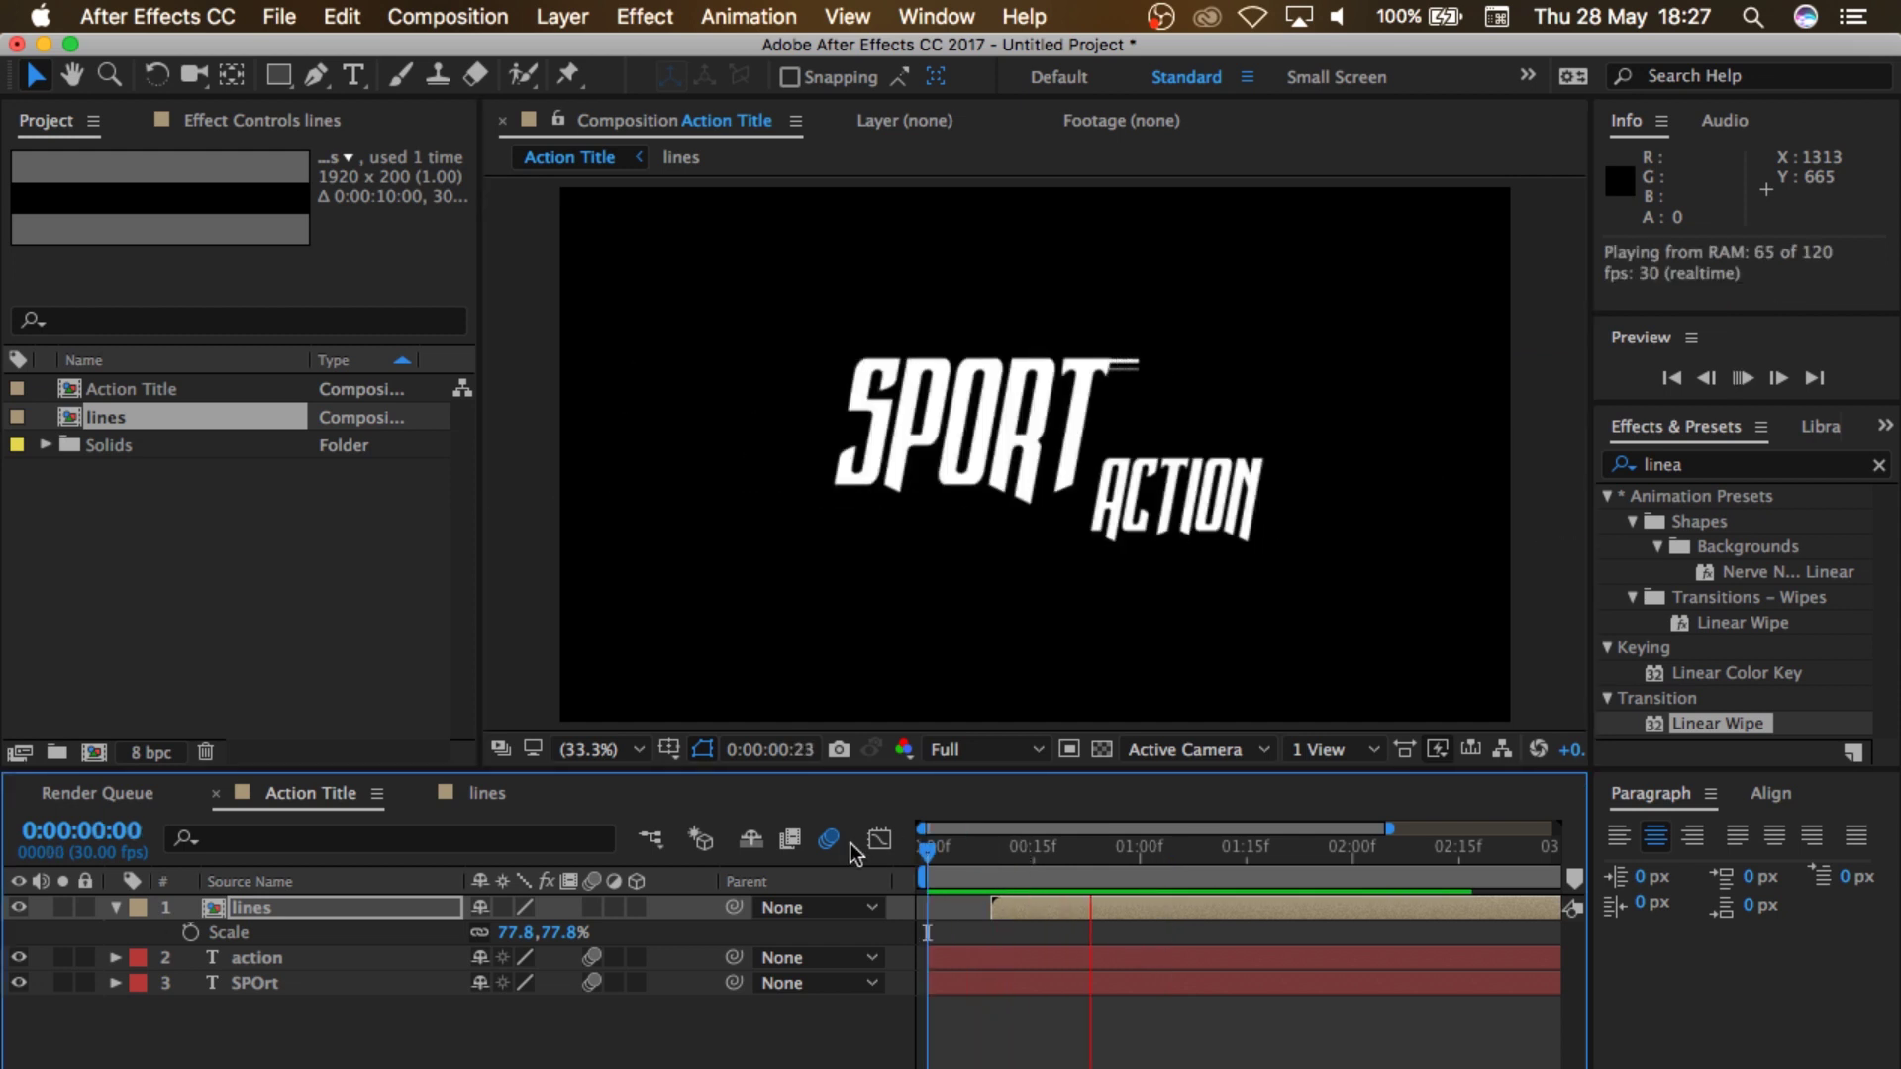
key("space")
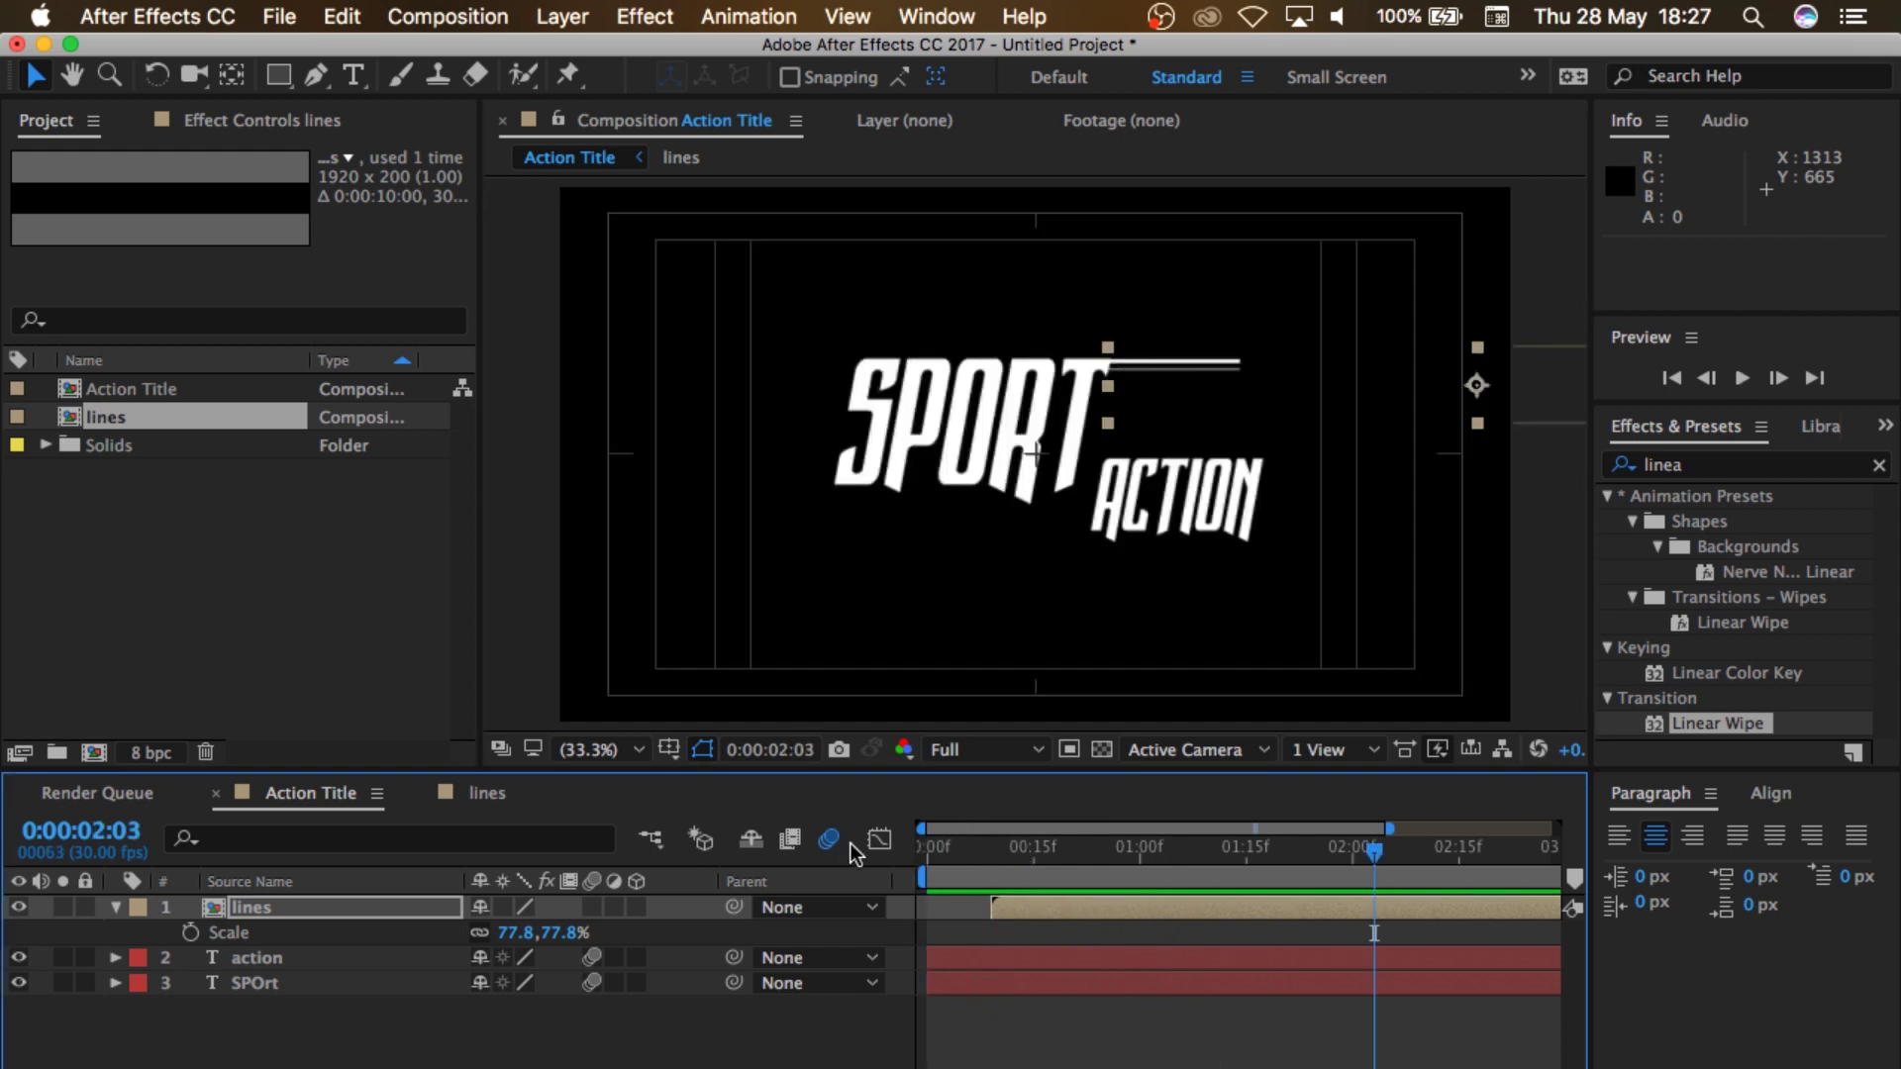
left_click(313, 915)
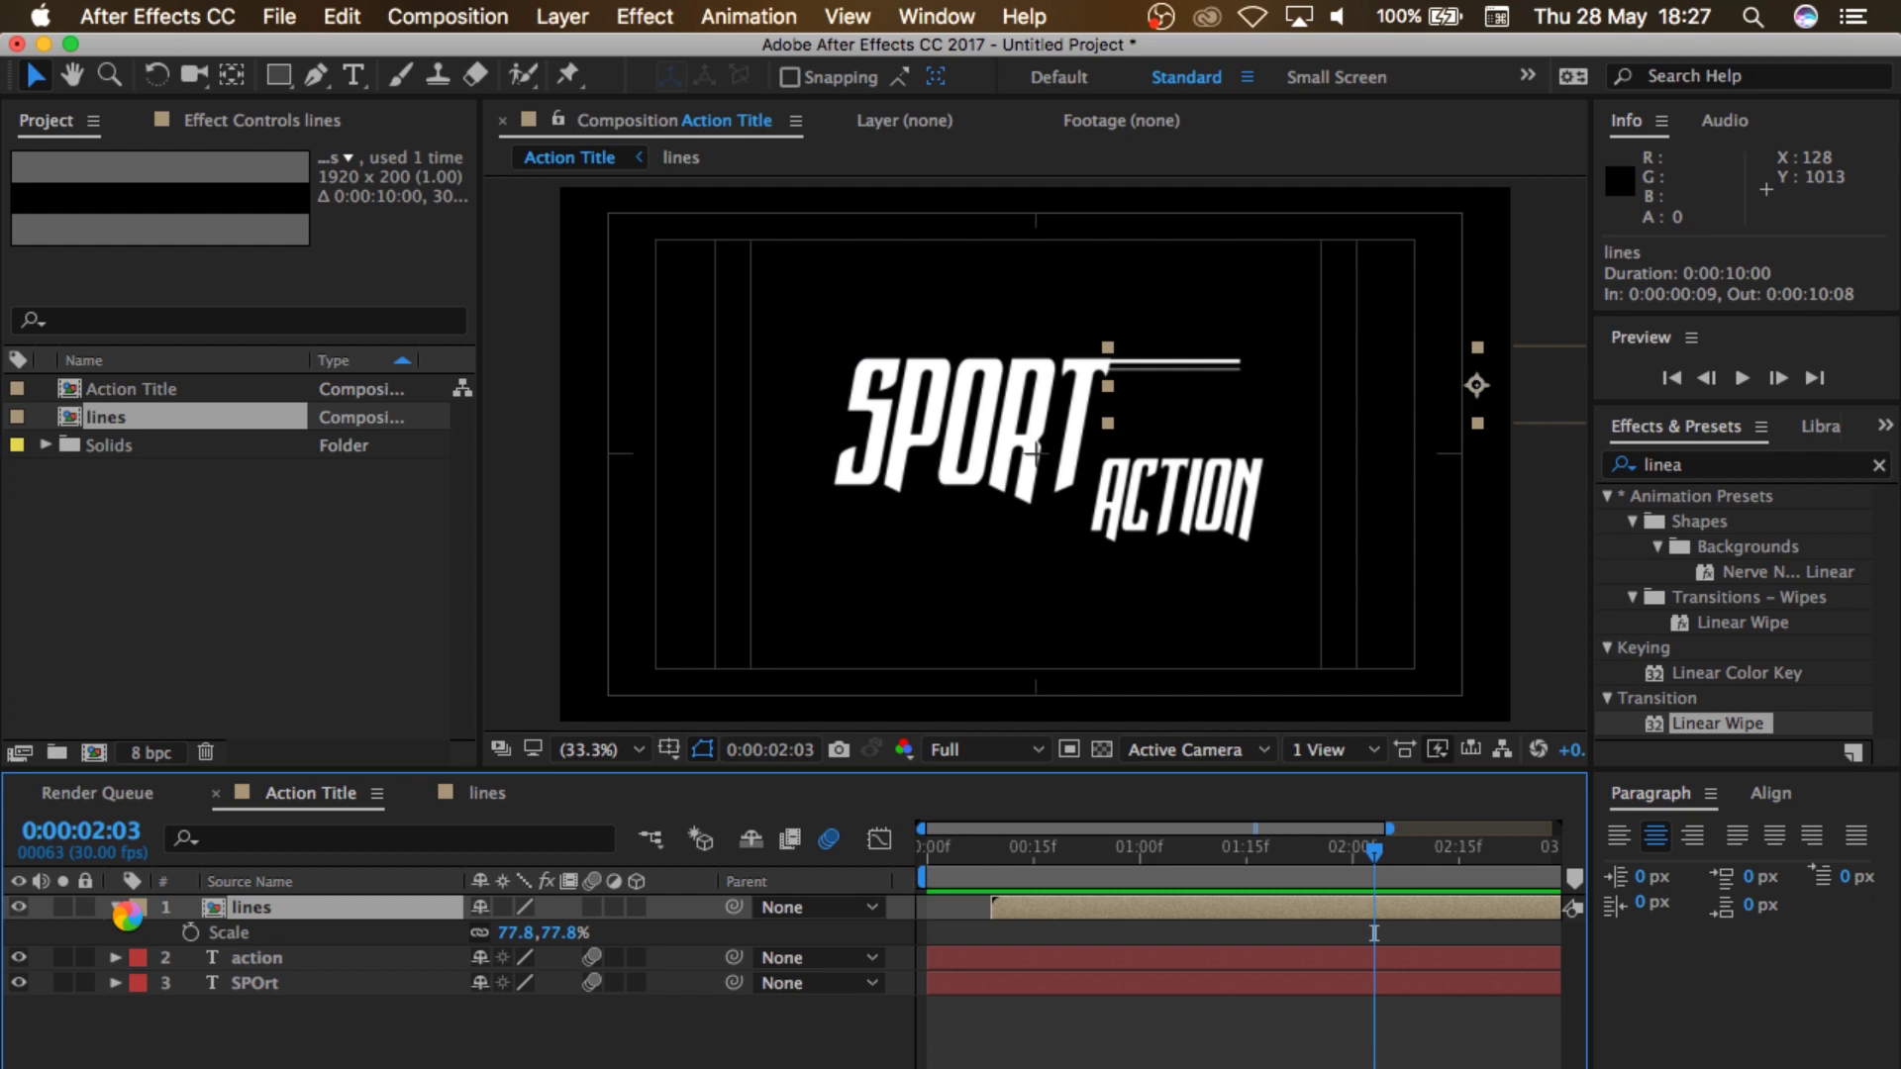
Step: Duplicate the lines layer, collapse the original's Scale property, and move the copy below the word ACTION
key("ctrl+v")
left_click(116, 907)
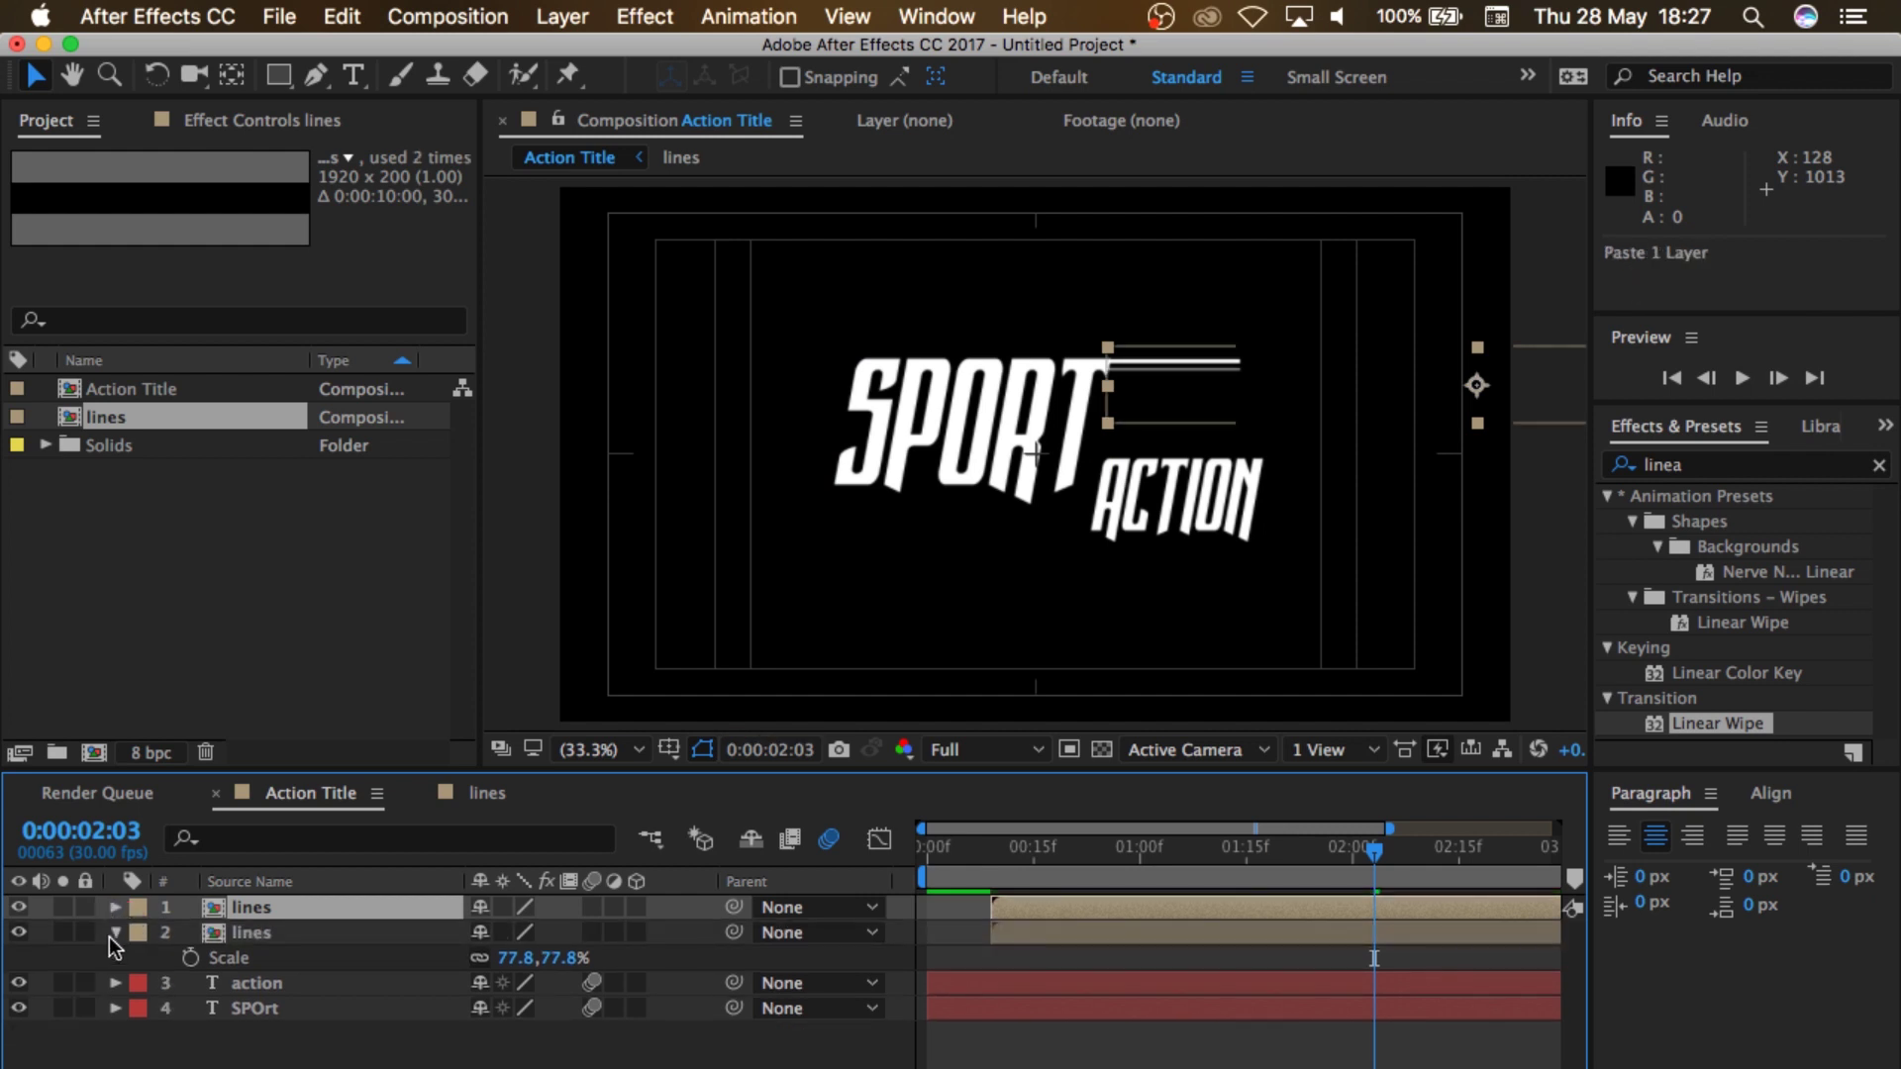
left_click(116, 933)
left_click_drag(1137, 358, 1185, 565)
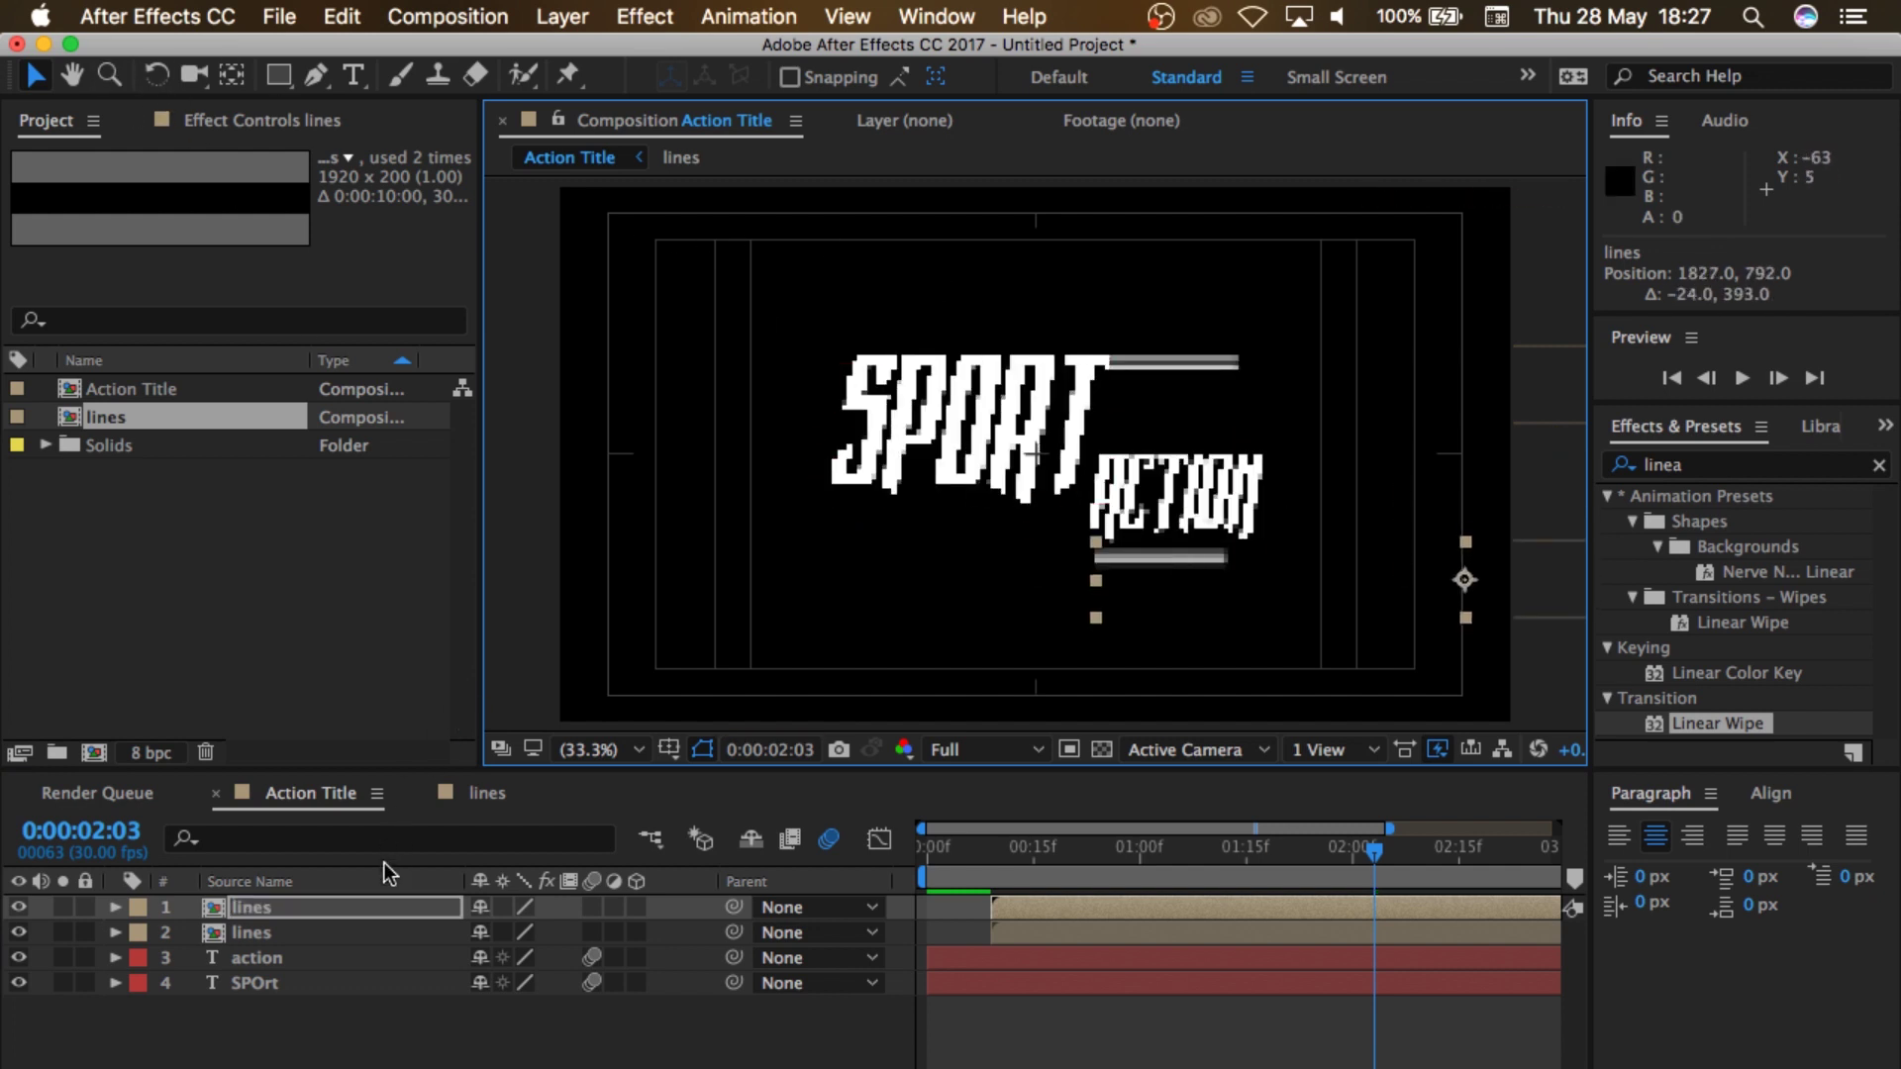
Step: Rotate the copied lines layer until its lines run vertically, and move it beneath the end of ACTION
key("w")
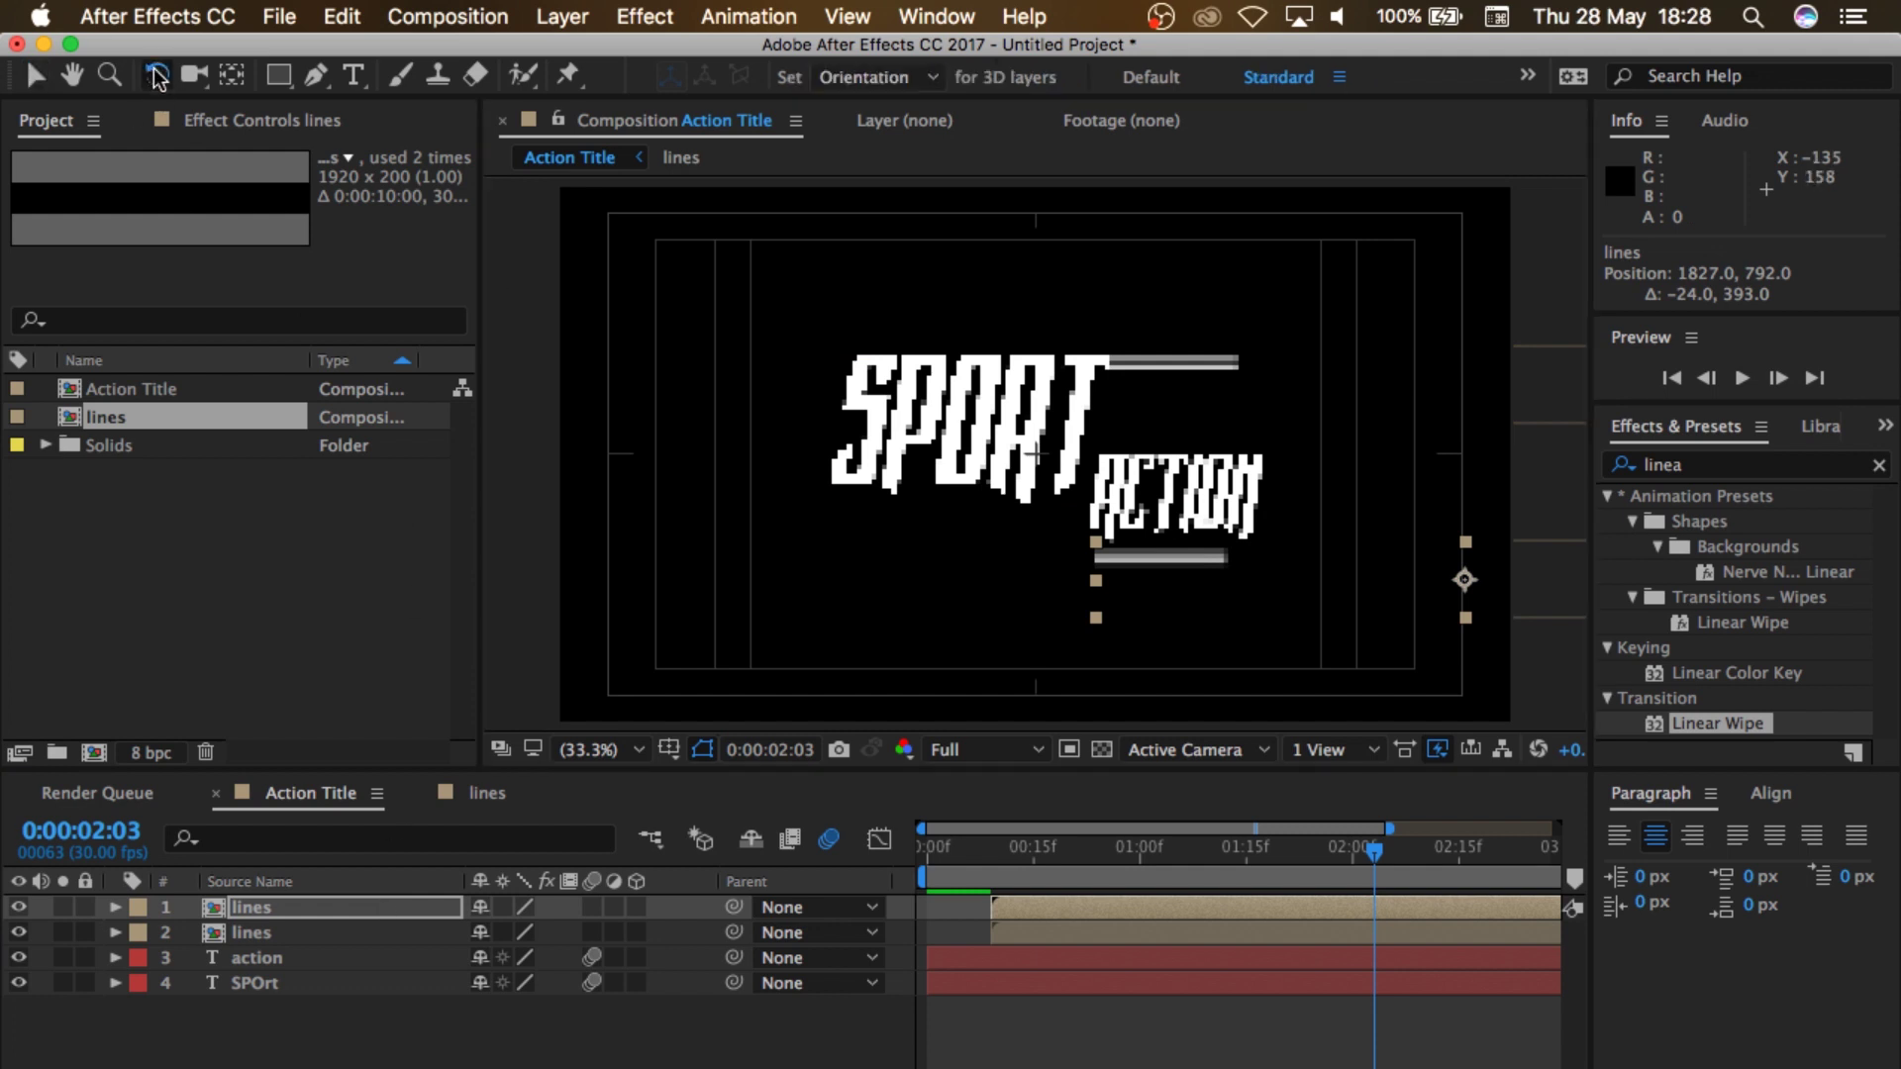
left_click_drag(1160, 599, 1498, 268)
left_click(35, 76)
left_click_drag(1496, 326, 1225, 597)
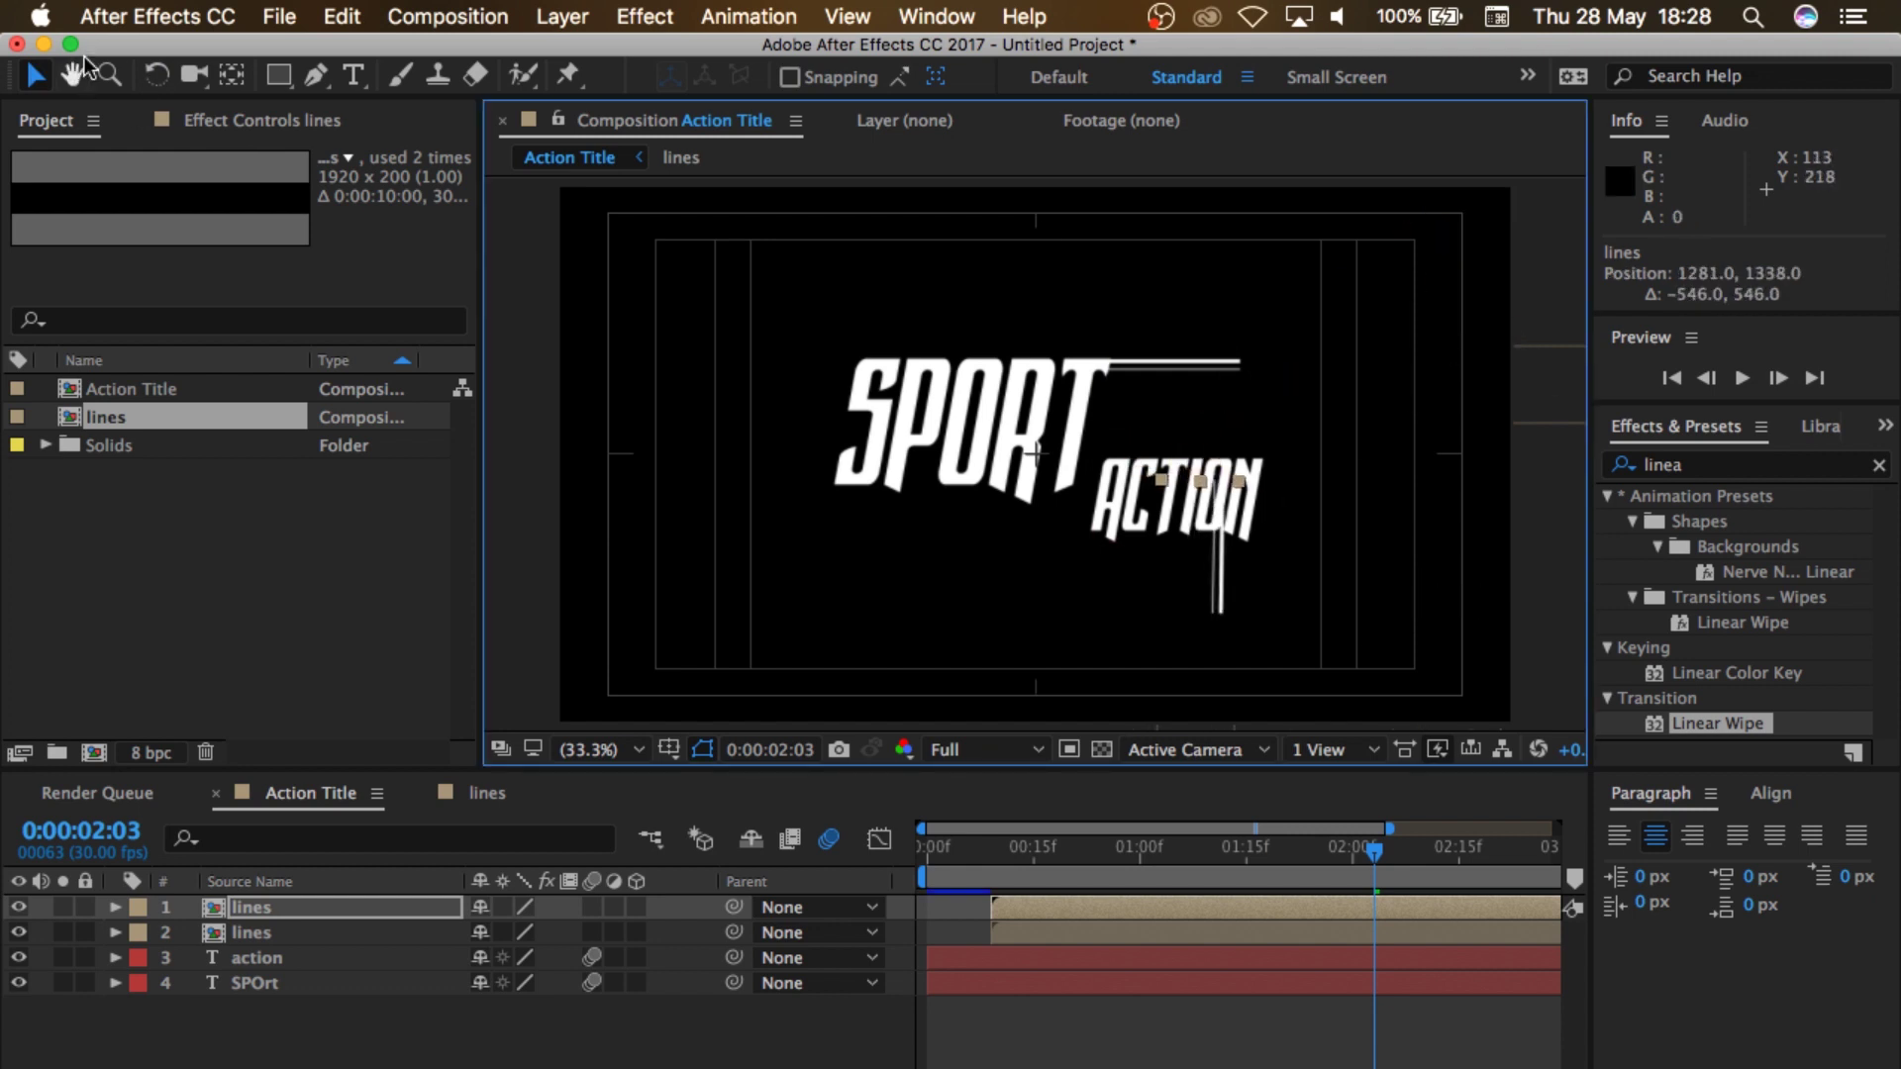
Step: Tilt the copied lines to follow the slant of the N in ACTION, and move them to the letter's lower end
left_click(156, 75)
left_click_drag(1227, 500, 1277, 530)
key("v")
left_click_drag(1262, 581, 1230, 618)
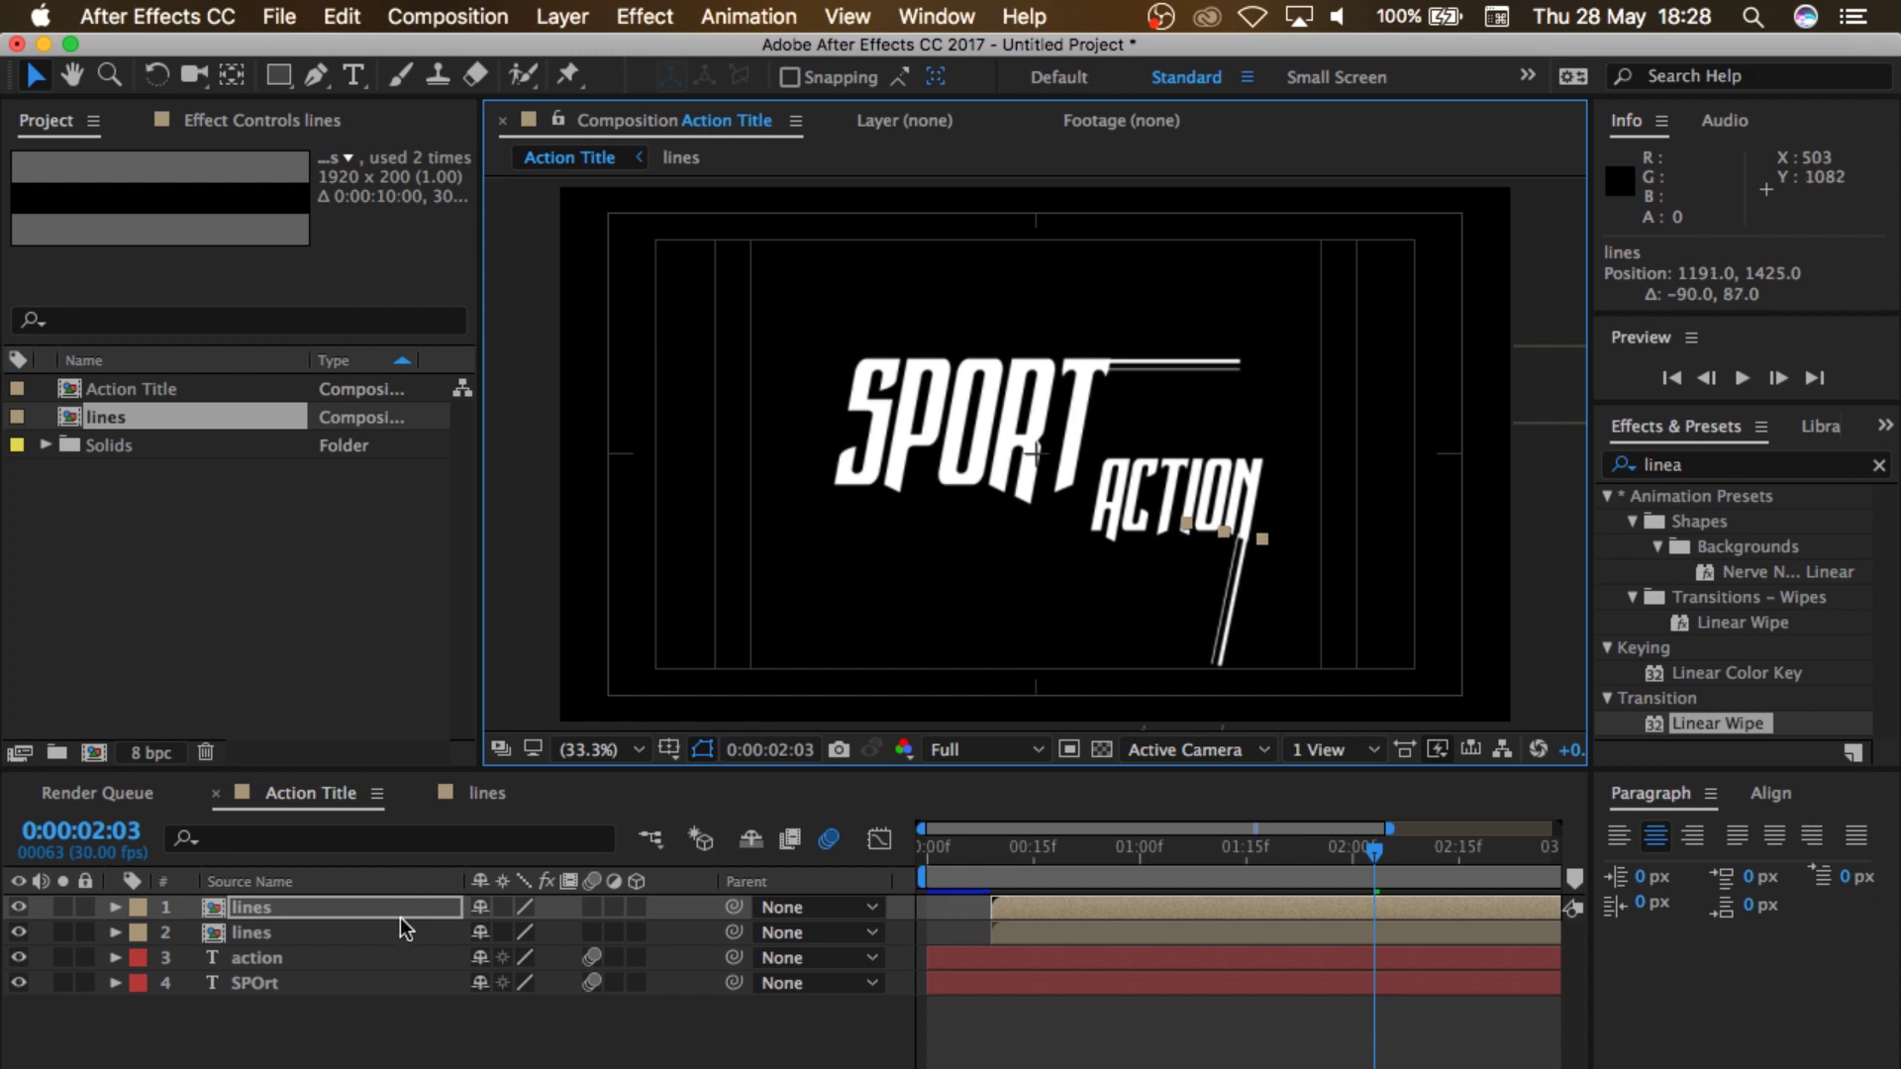
Step: Scale the copied lines layer down to 48.8% and reposition it against the lower end of the N in ACTION
key("s")
left_click_drag(512, 932, 482, 949)
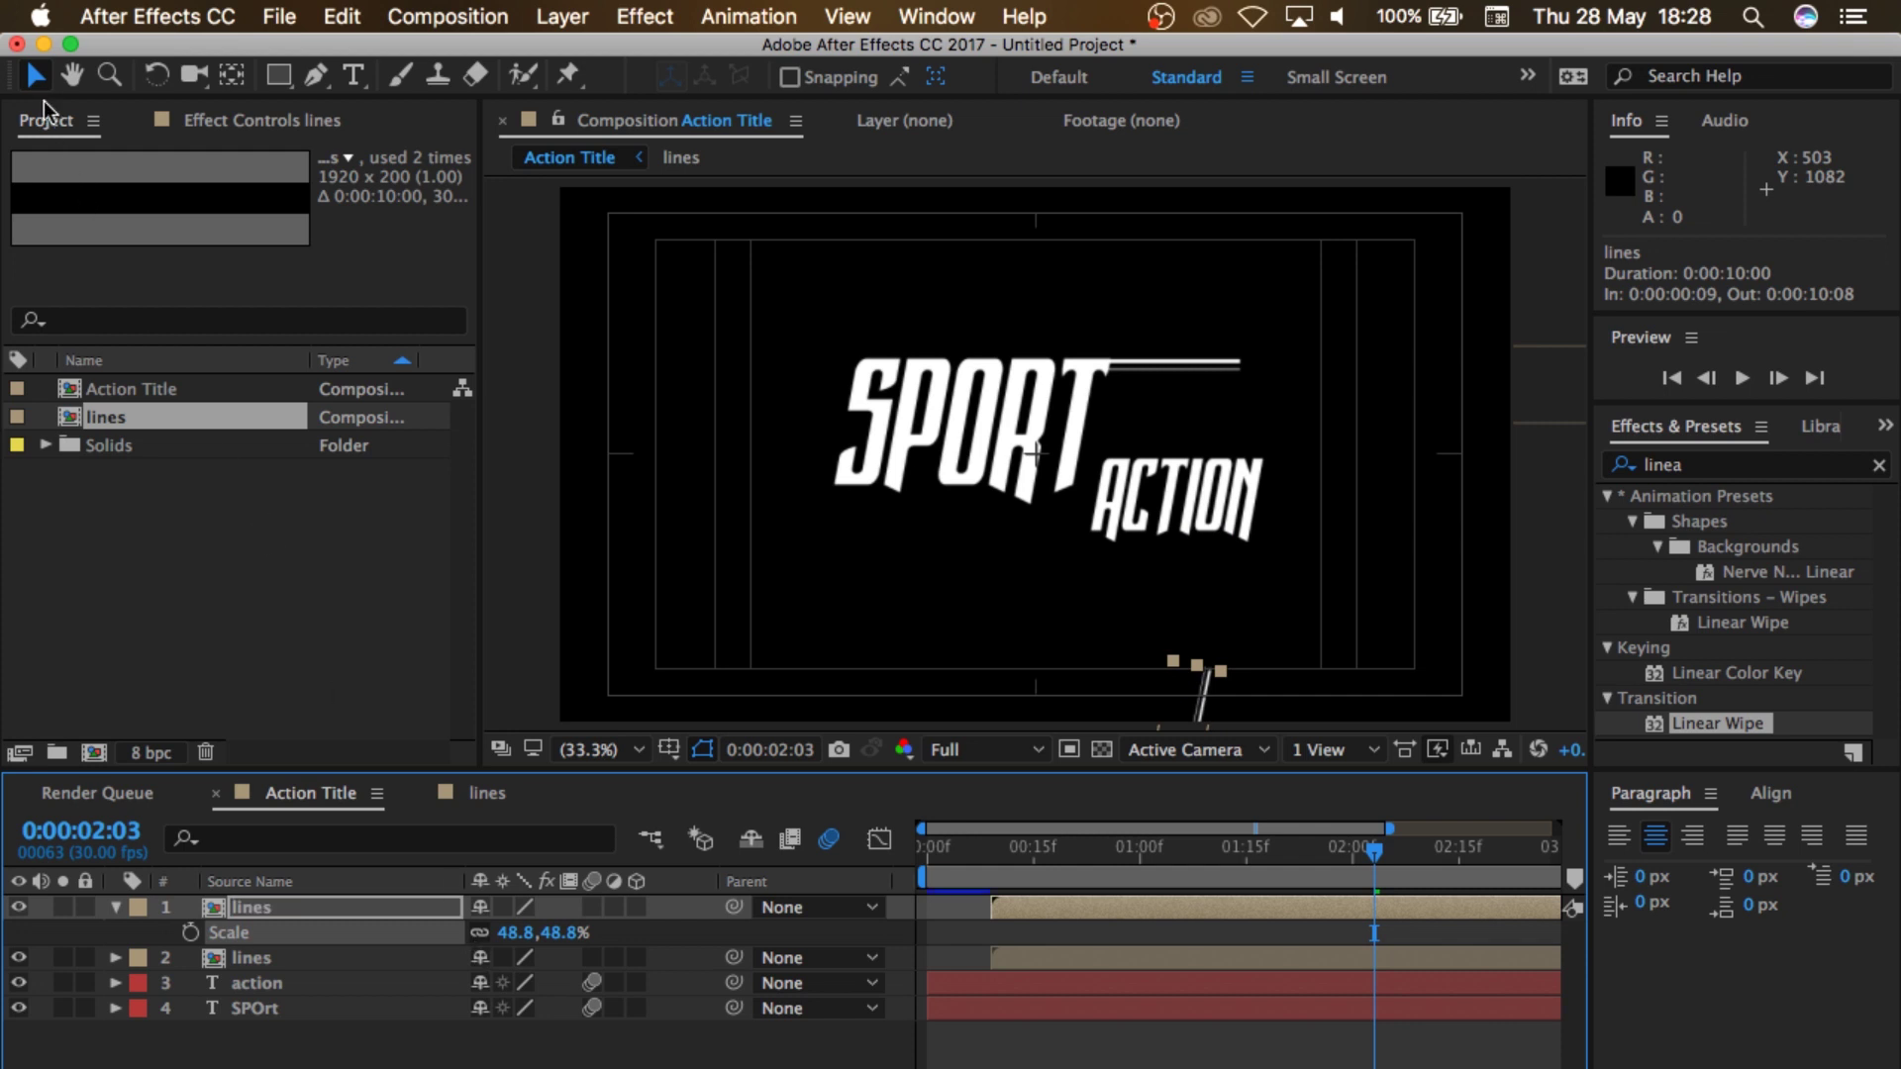
left_click(1210, 626)
left_click_drag(1209, 627, 1230, 585)
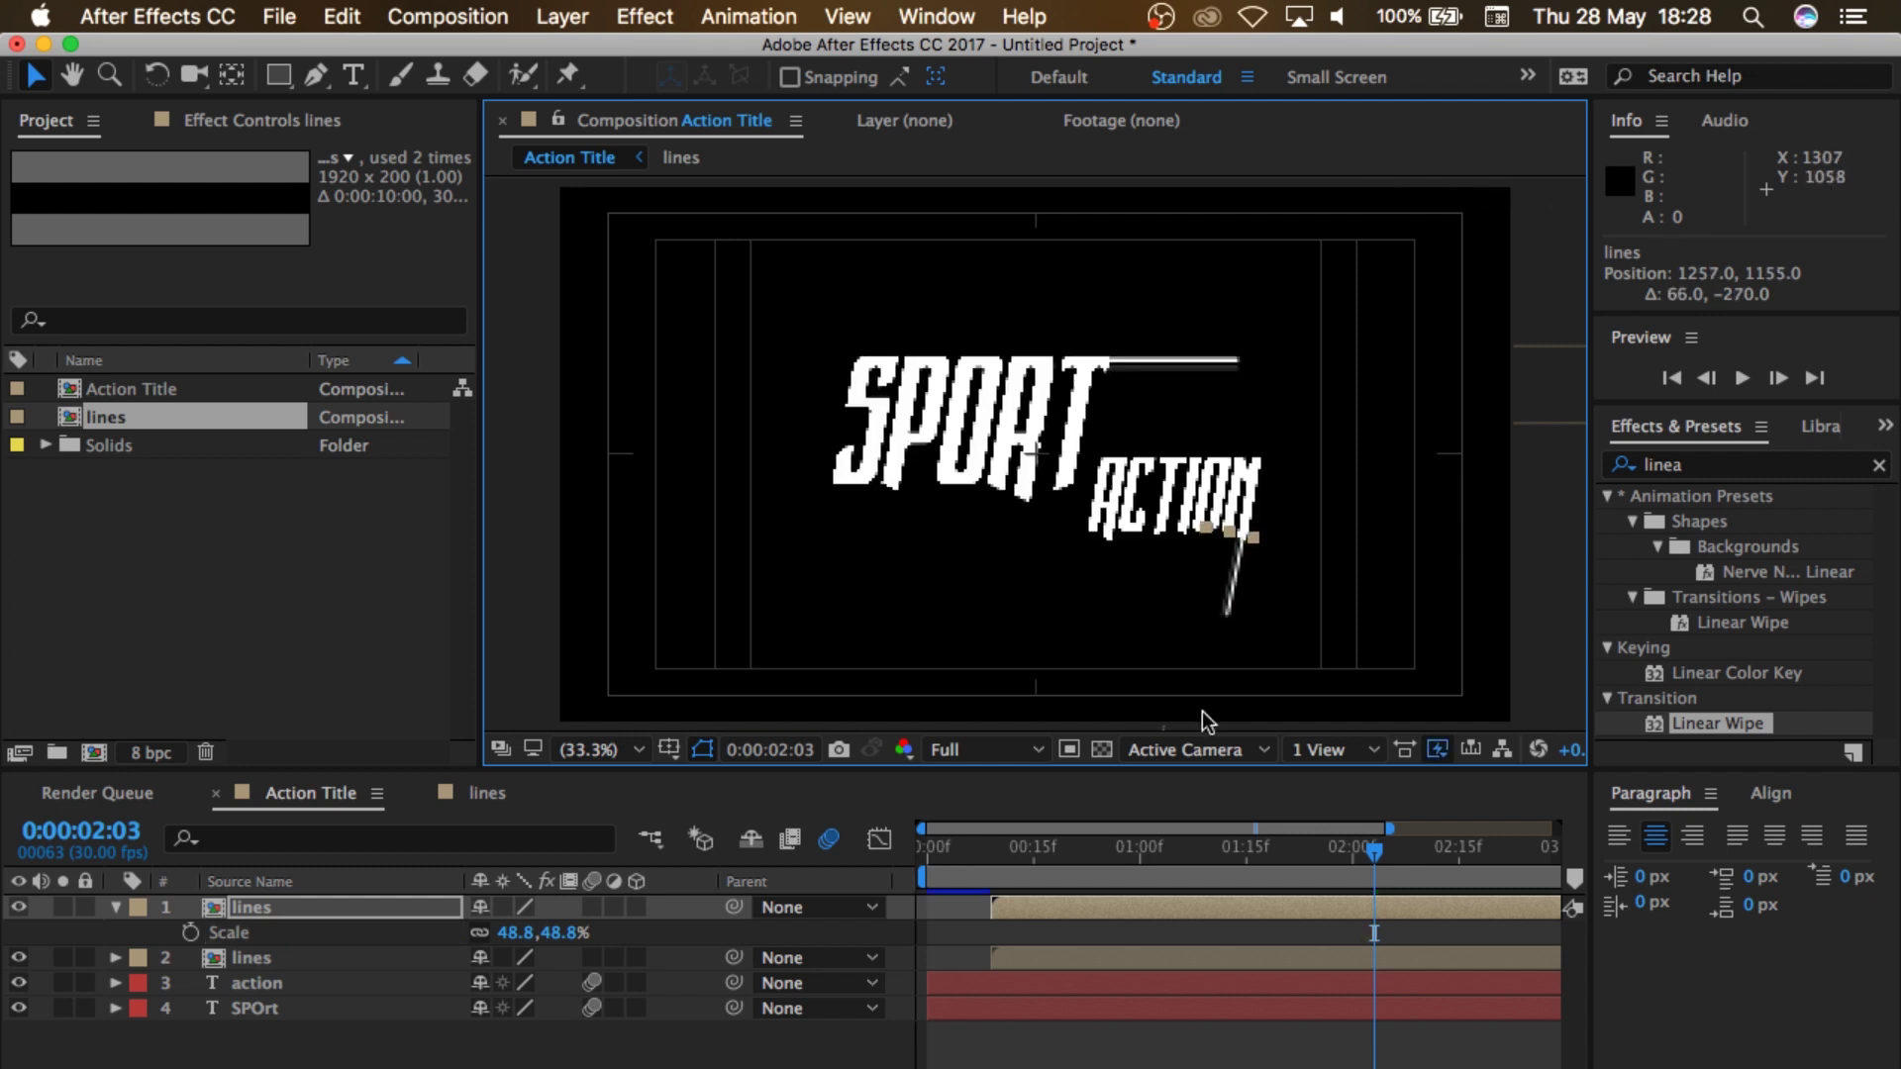
Step: Preview the title animation from the start with both sets of growing lines
left_click_drag(985, 850, 927, 849)
left_click(829, 839)
key("space")
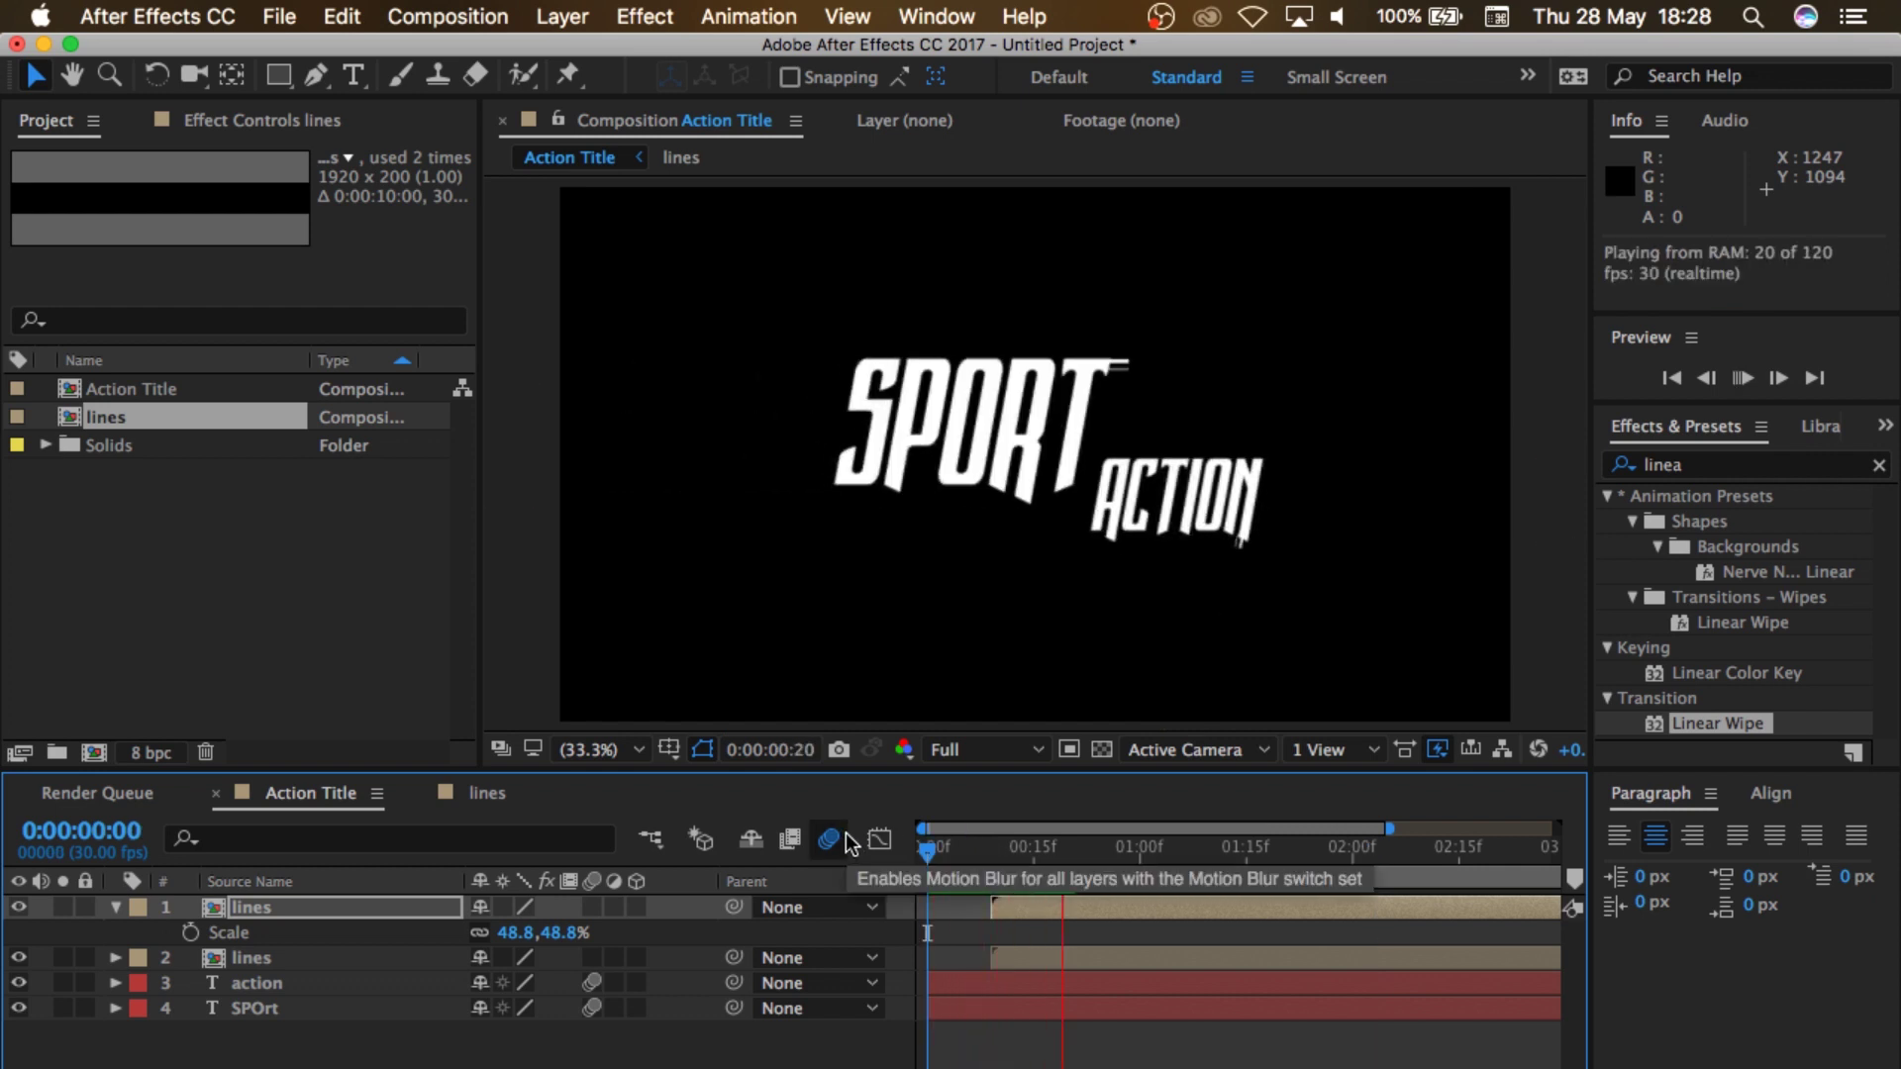
key("space")
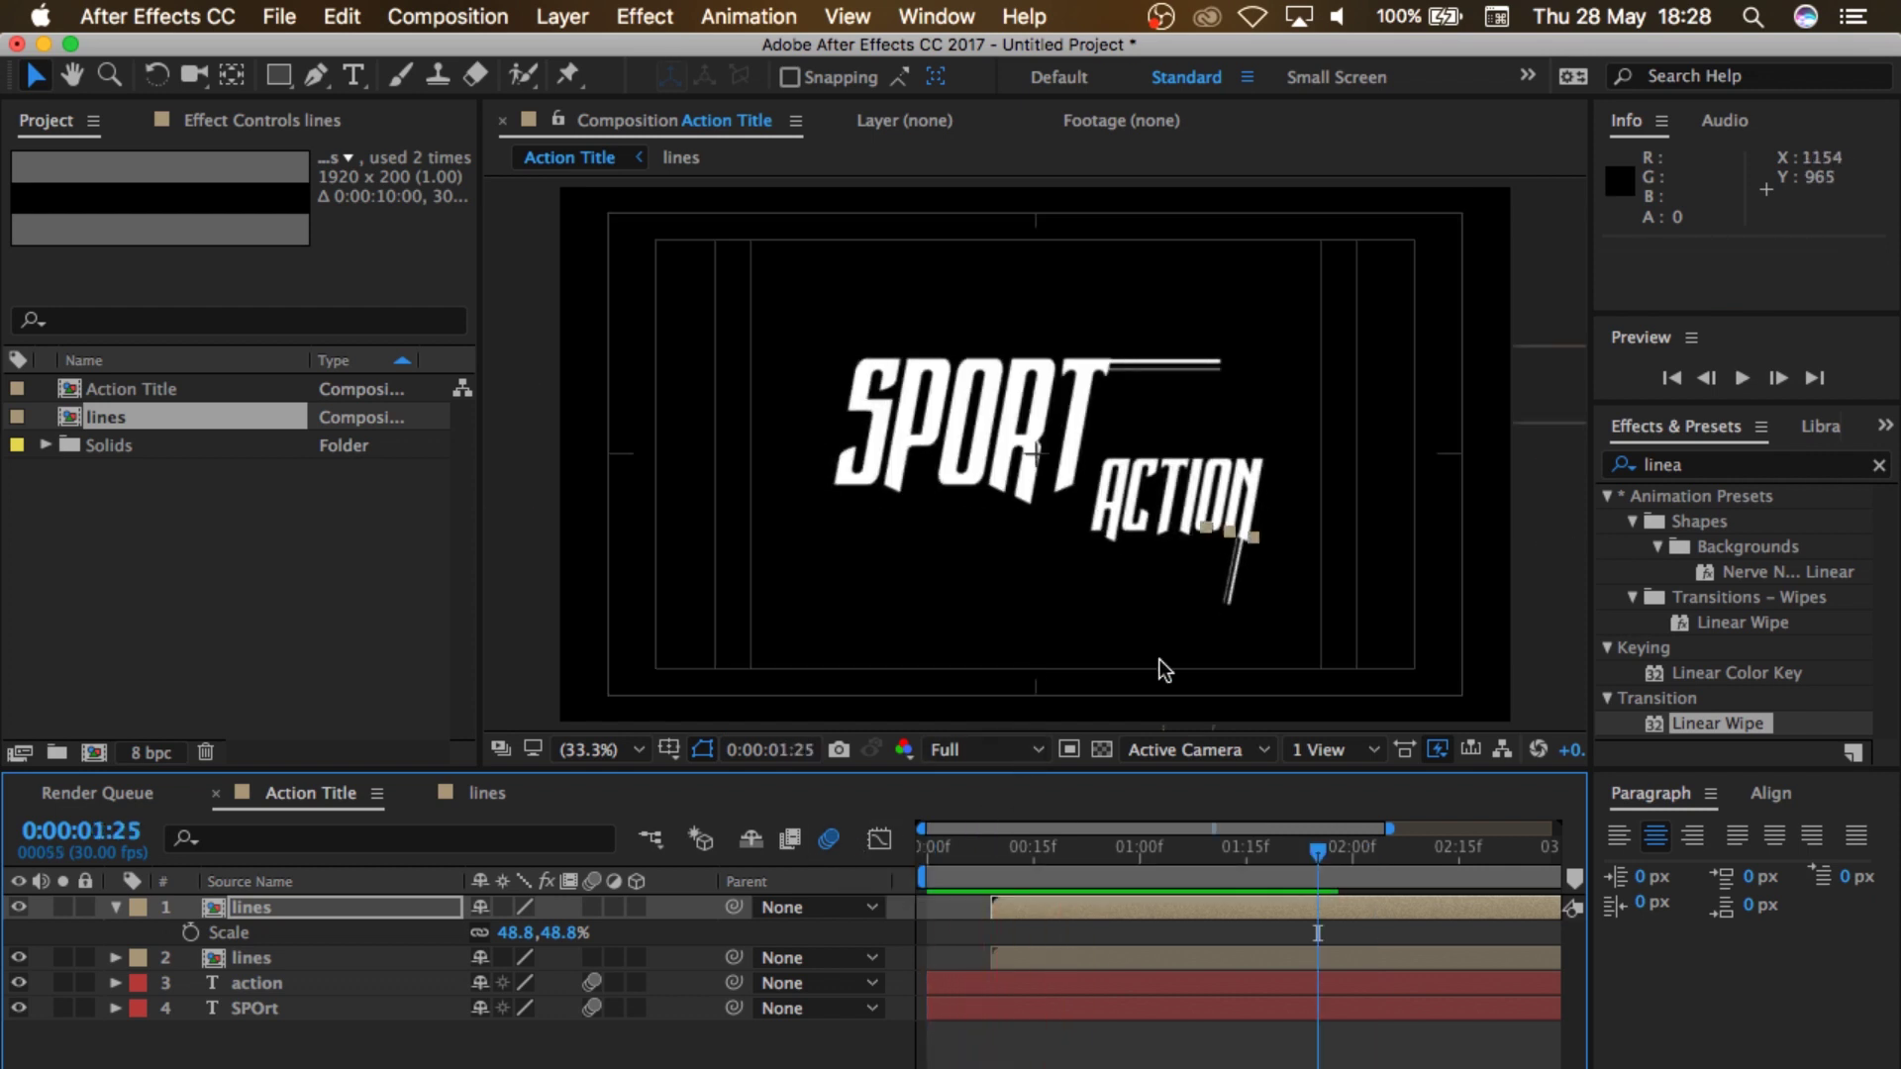
Step: Nudge the lines below ACTION sideways to align with the N, and preview the title from 0:00:00:06
key("Right")
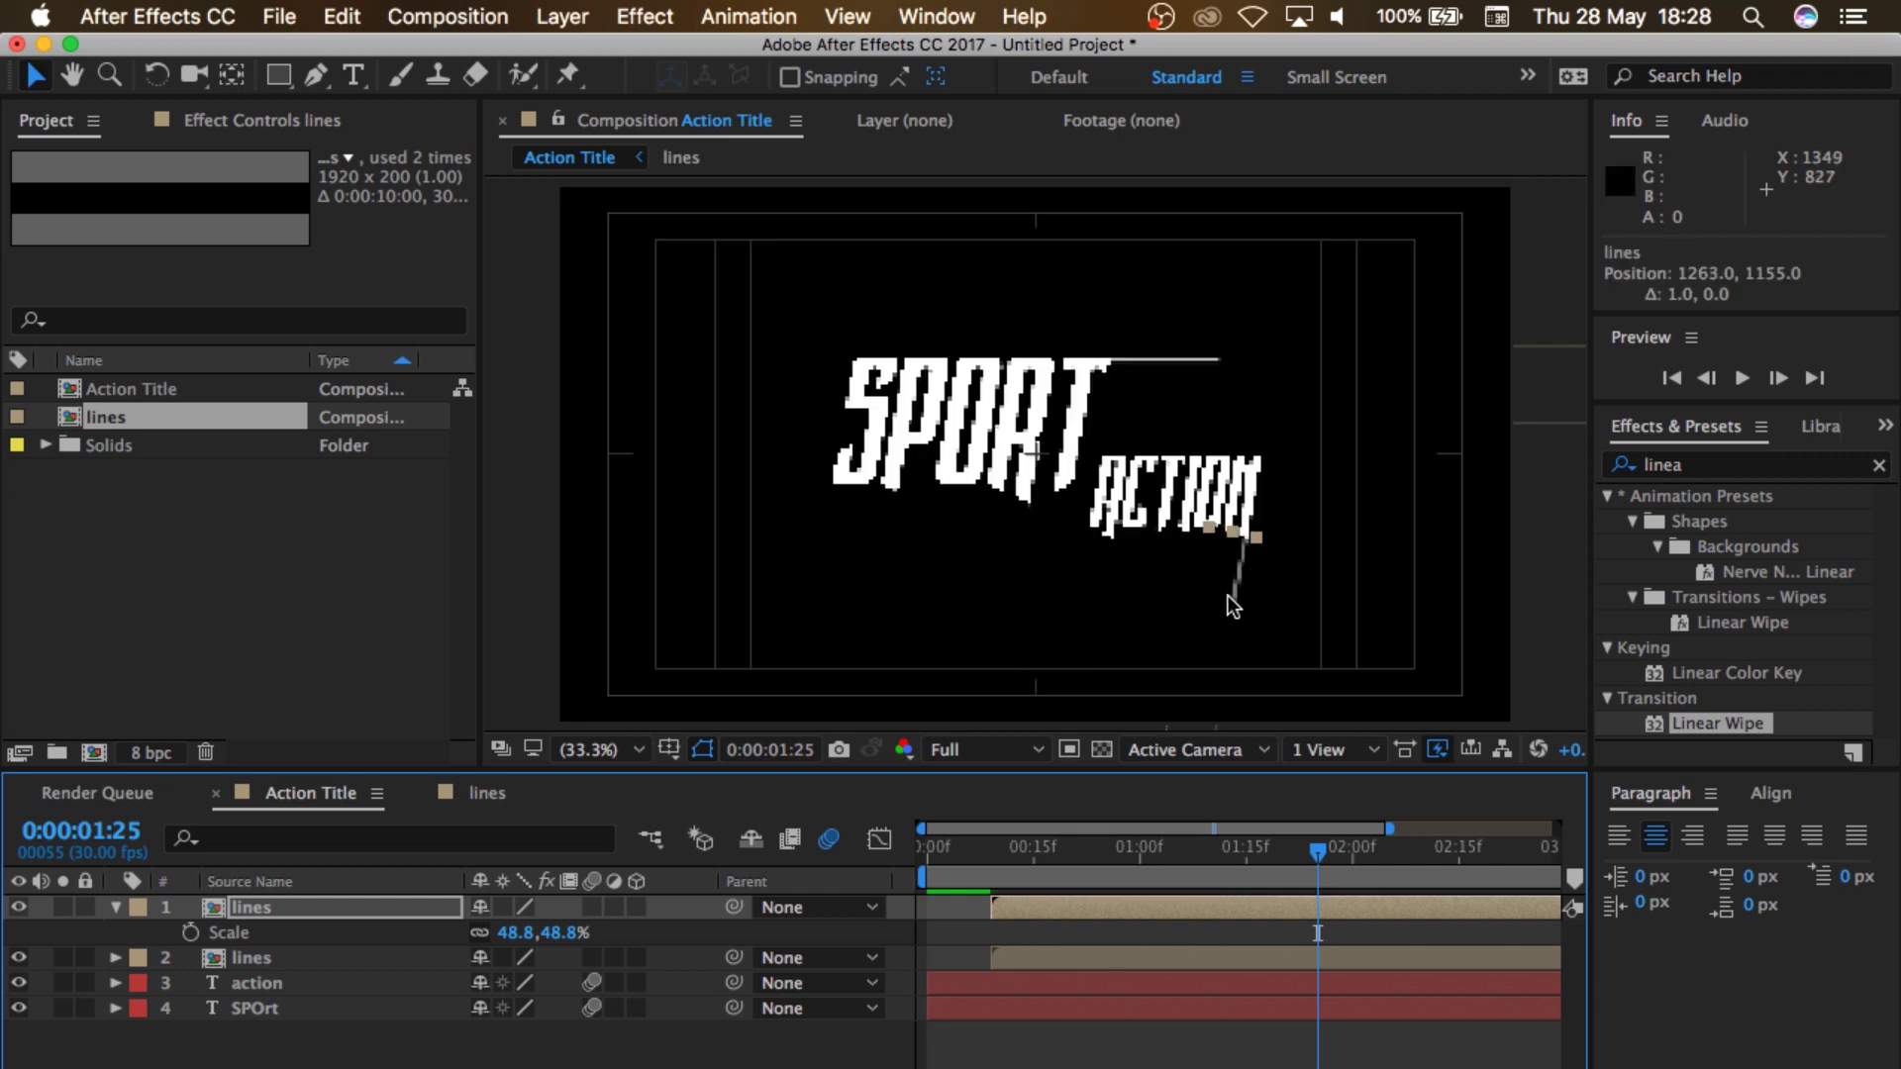
left_click(972, 849)
key("space")
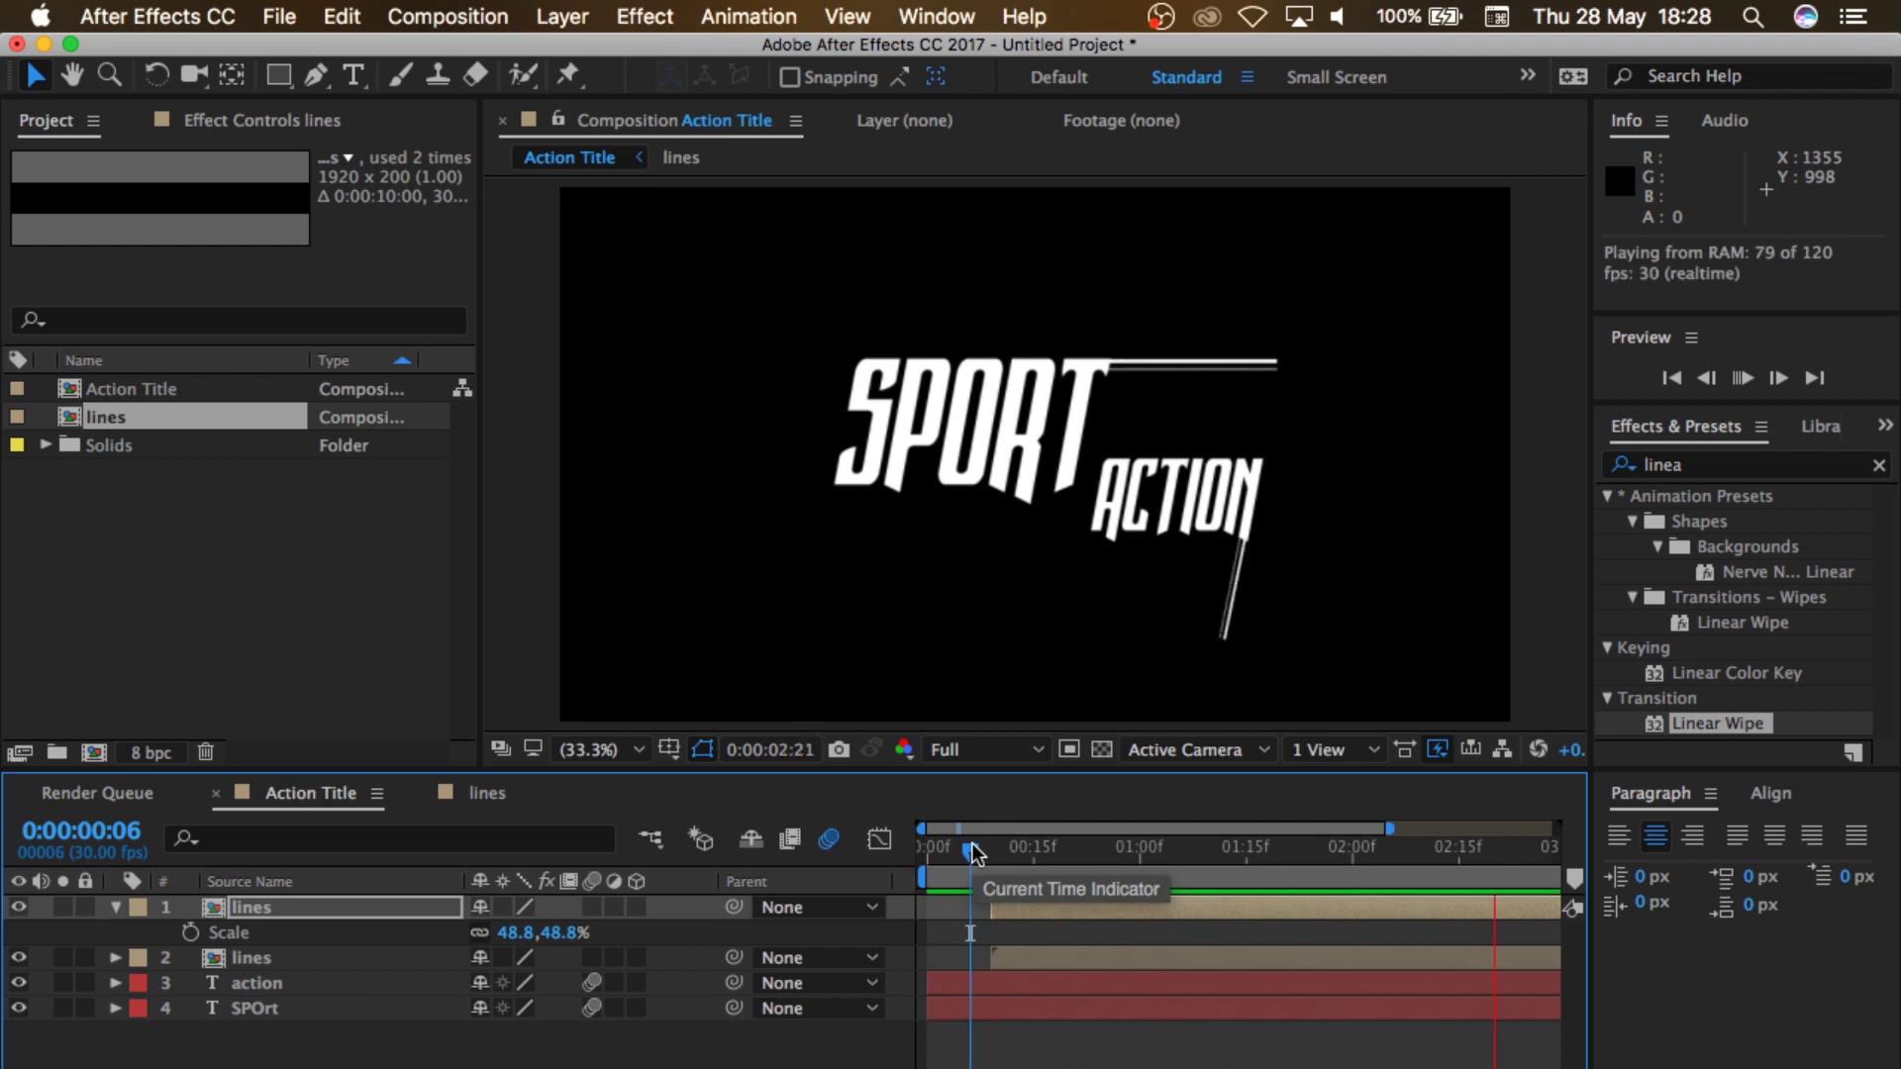
key("space")
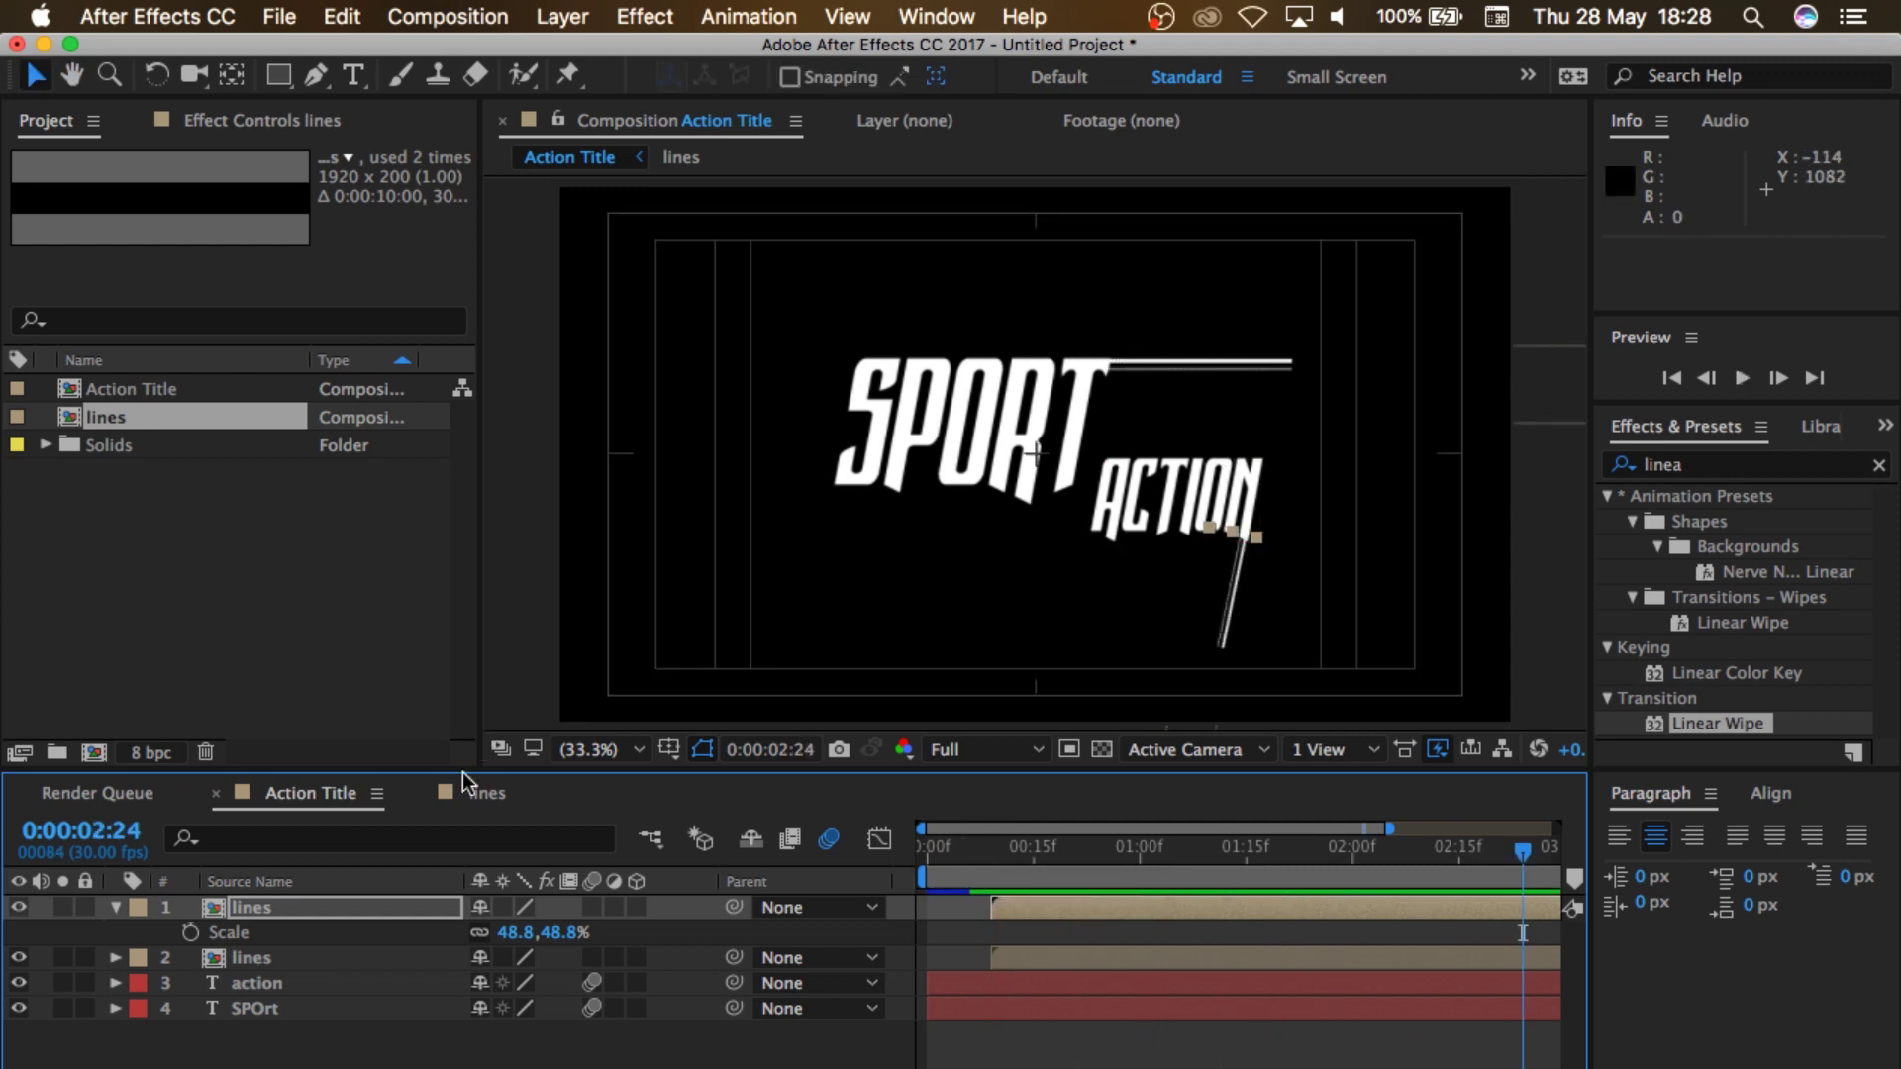
Step: Duplicate the lines layer that extends from the T in SPORT and move the copy across to the S
left_click(1217, 369)
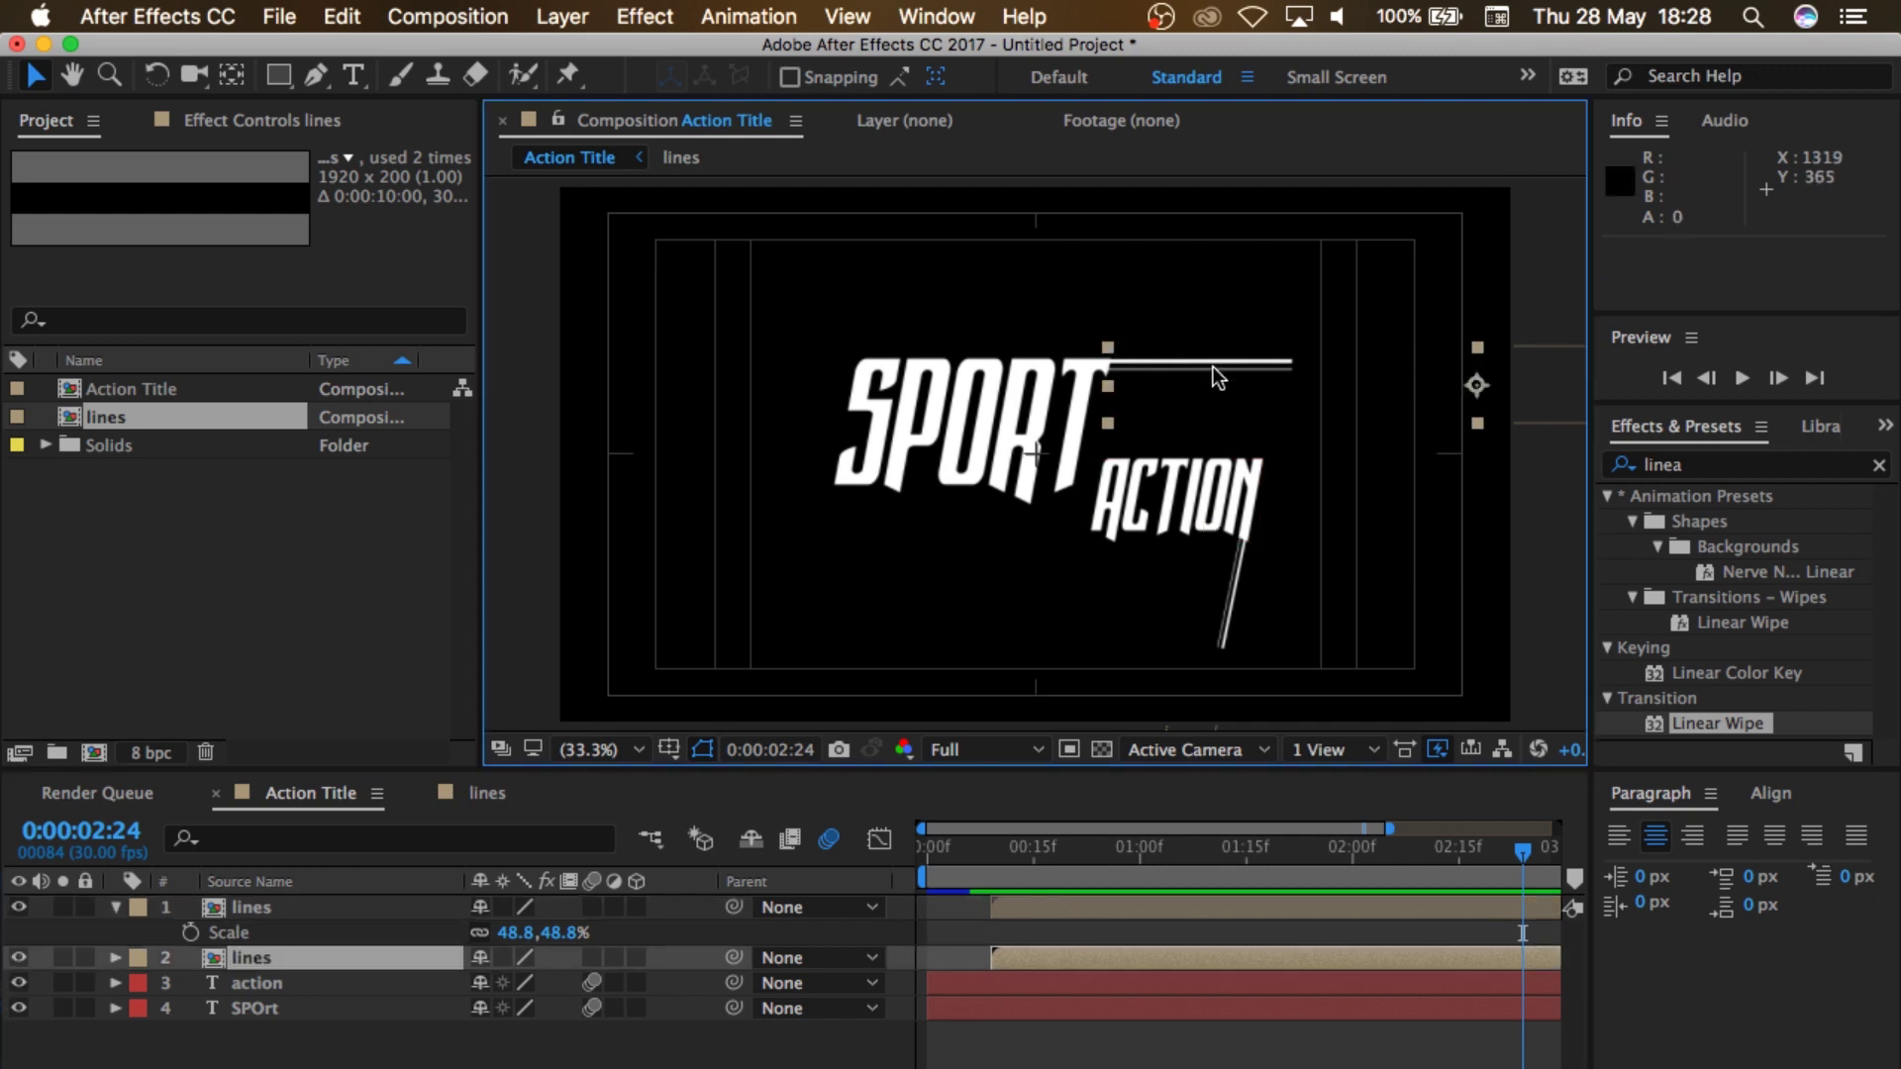
key("super+c")
key("super+v")
left_click_drag(1214, 364, 870, 369)
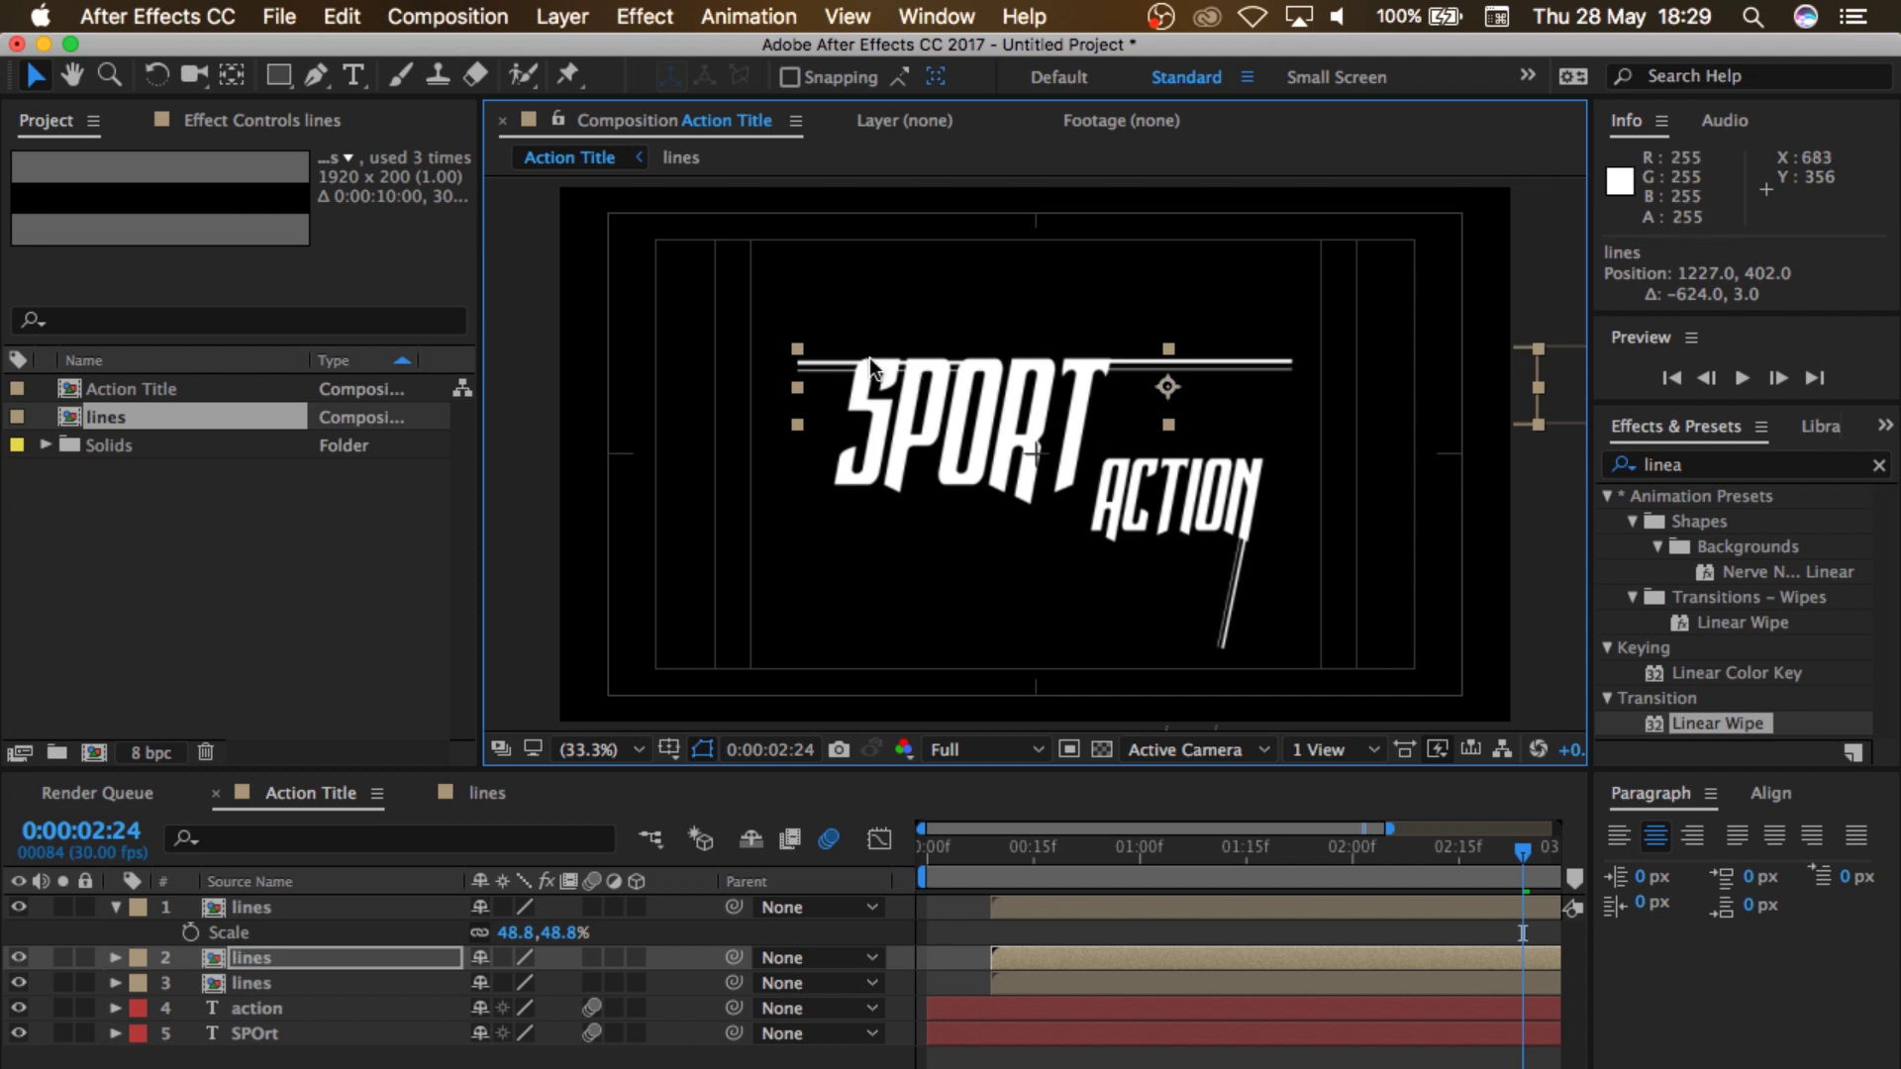
Step: Rotate the new lines copy to -66.7° and move it so its lines rise from the upper end of the S
left_click(157, 74)
left_click_drag(1333, 449, 1267, 190)
left_click(36, 75)
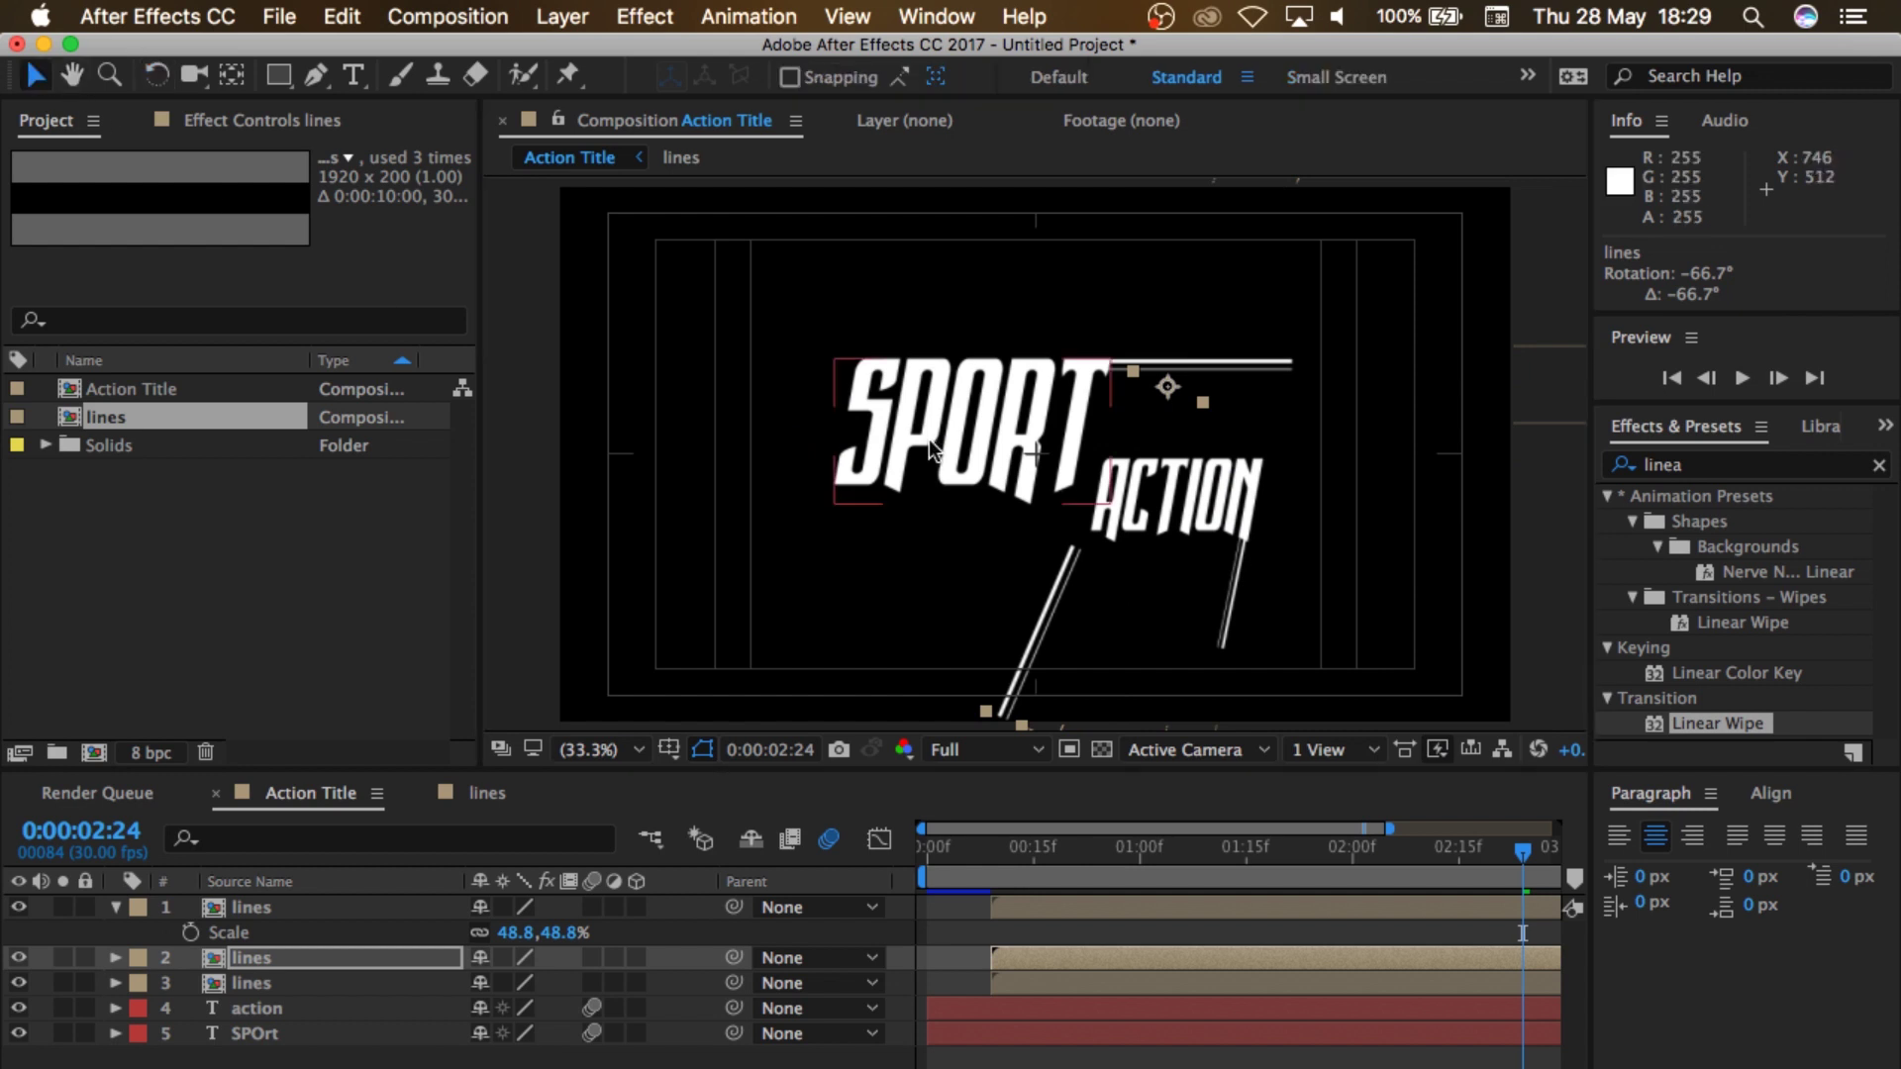
left_click_drag(1028, 633, 901, 287)
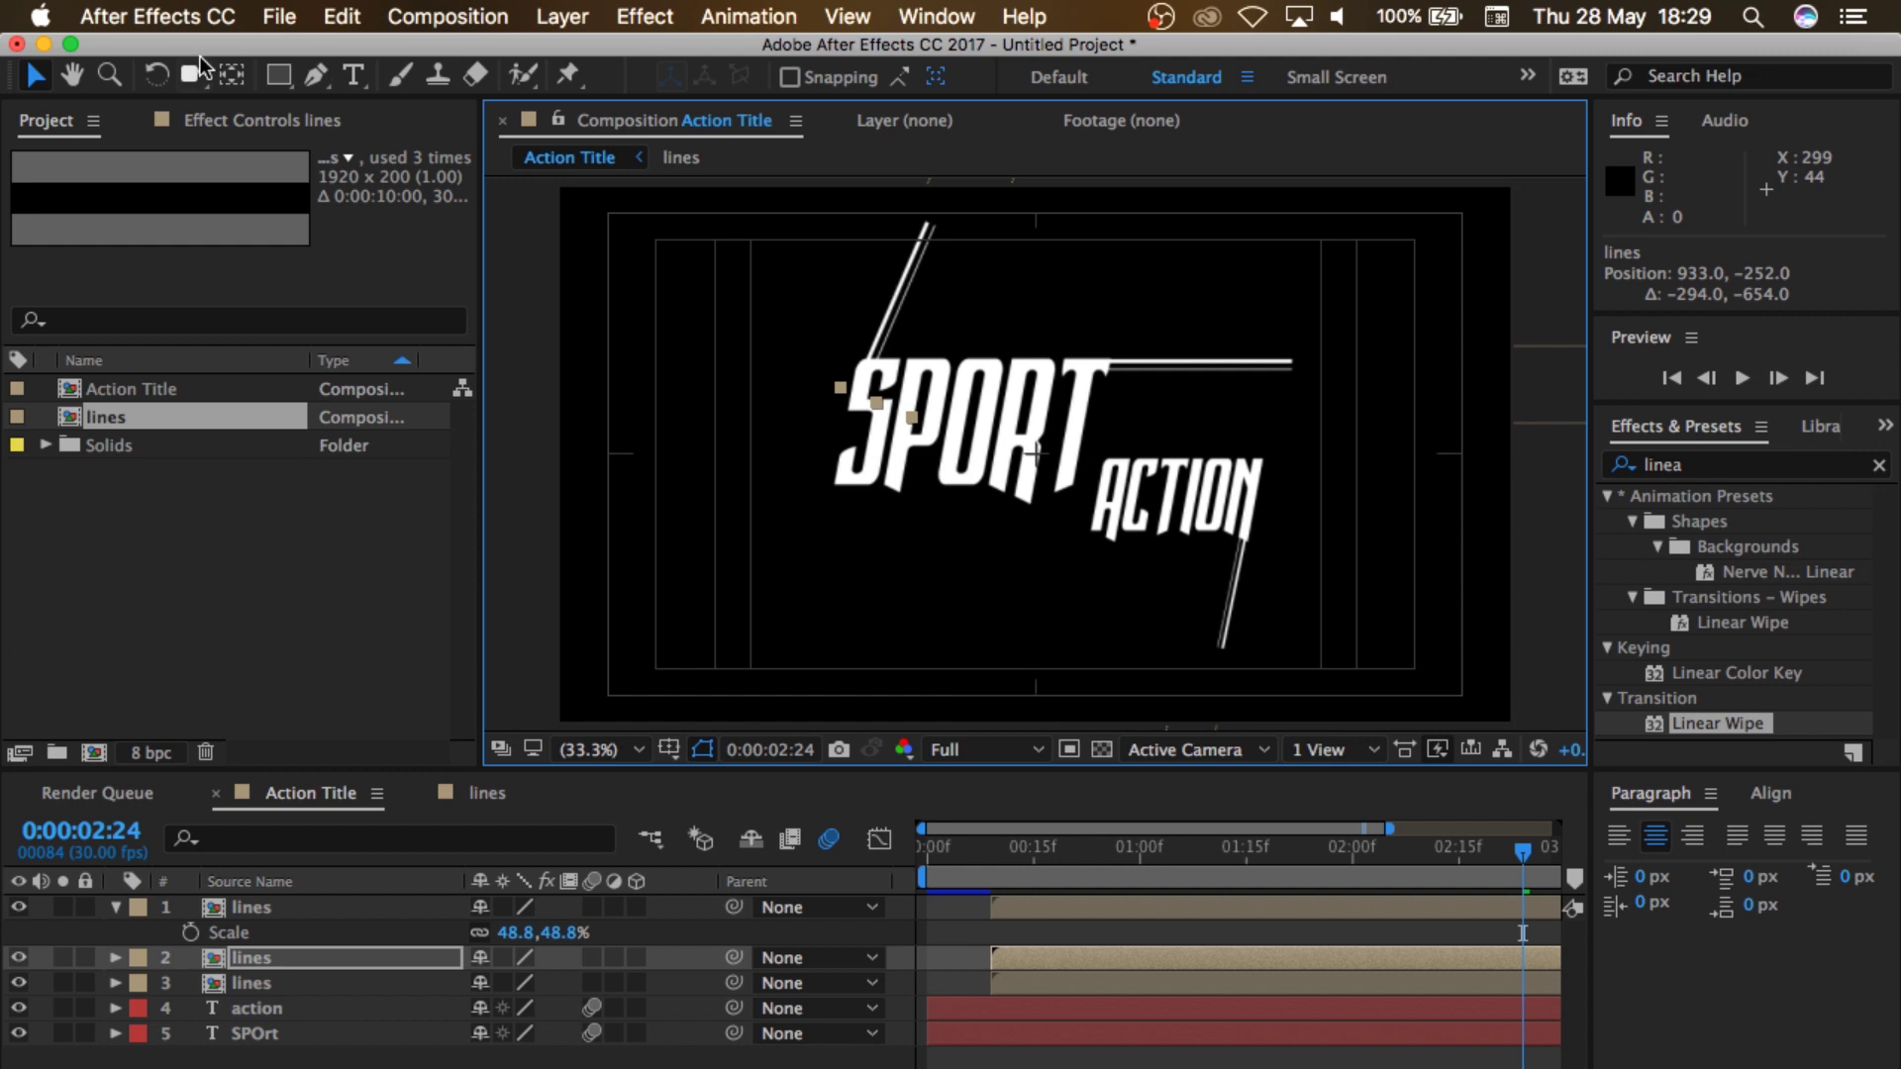
Step: Adjust the new lines copy's rotation to -80.8° and reposition it against the upper end of the S in SPORT
left_click(157, 74)
left_click_drag(941, 243, 979, 236)
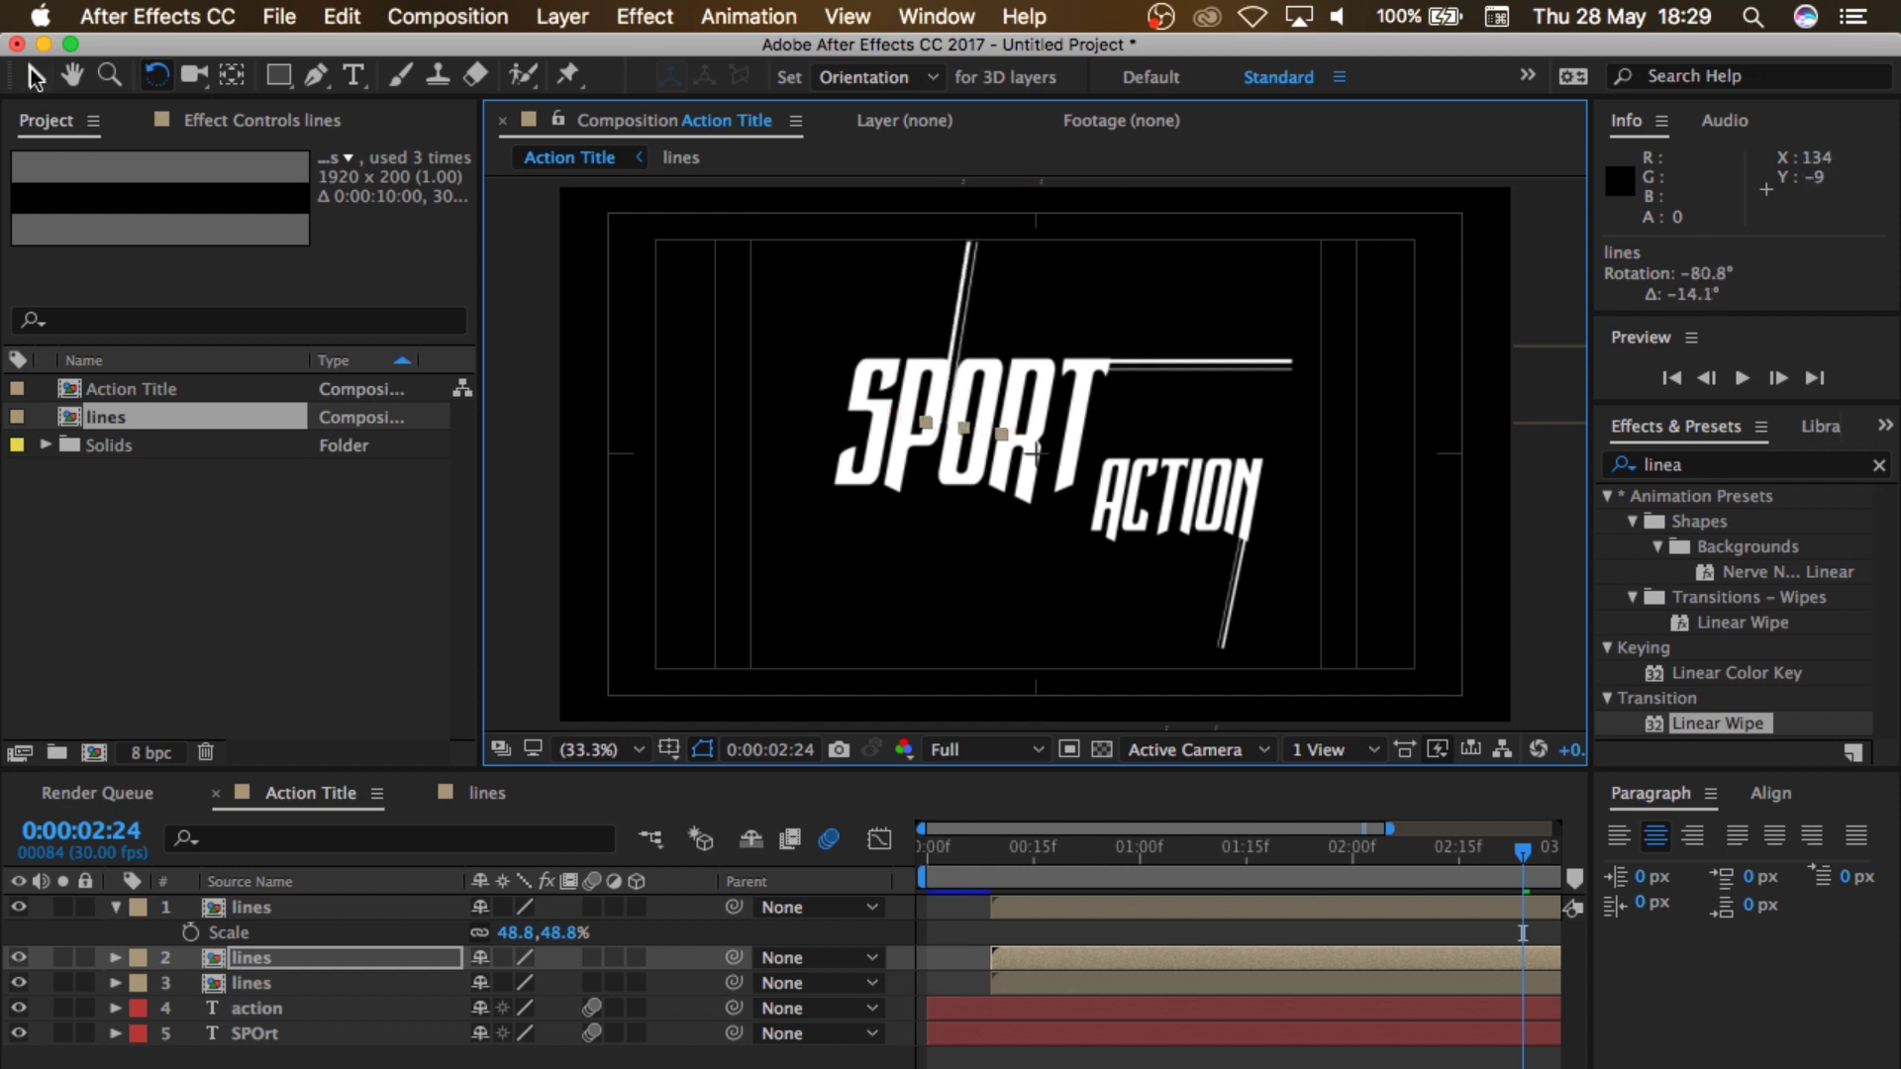
left_click(34, 73)
left_click_drag(971, 309, 893, 271)
left_click_drag(892, 261, 890, 258)
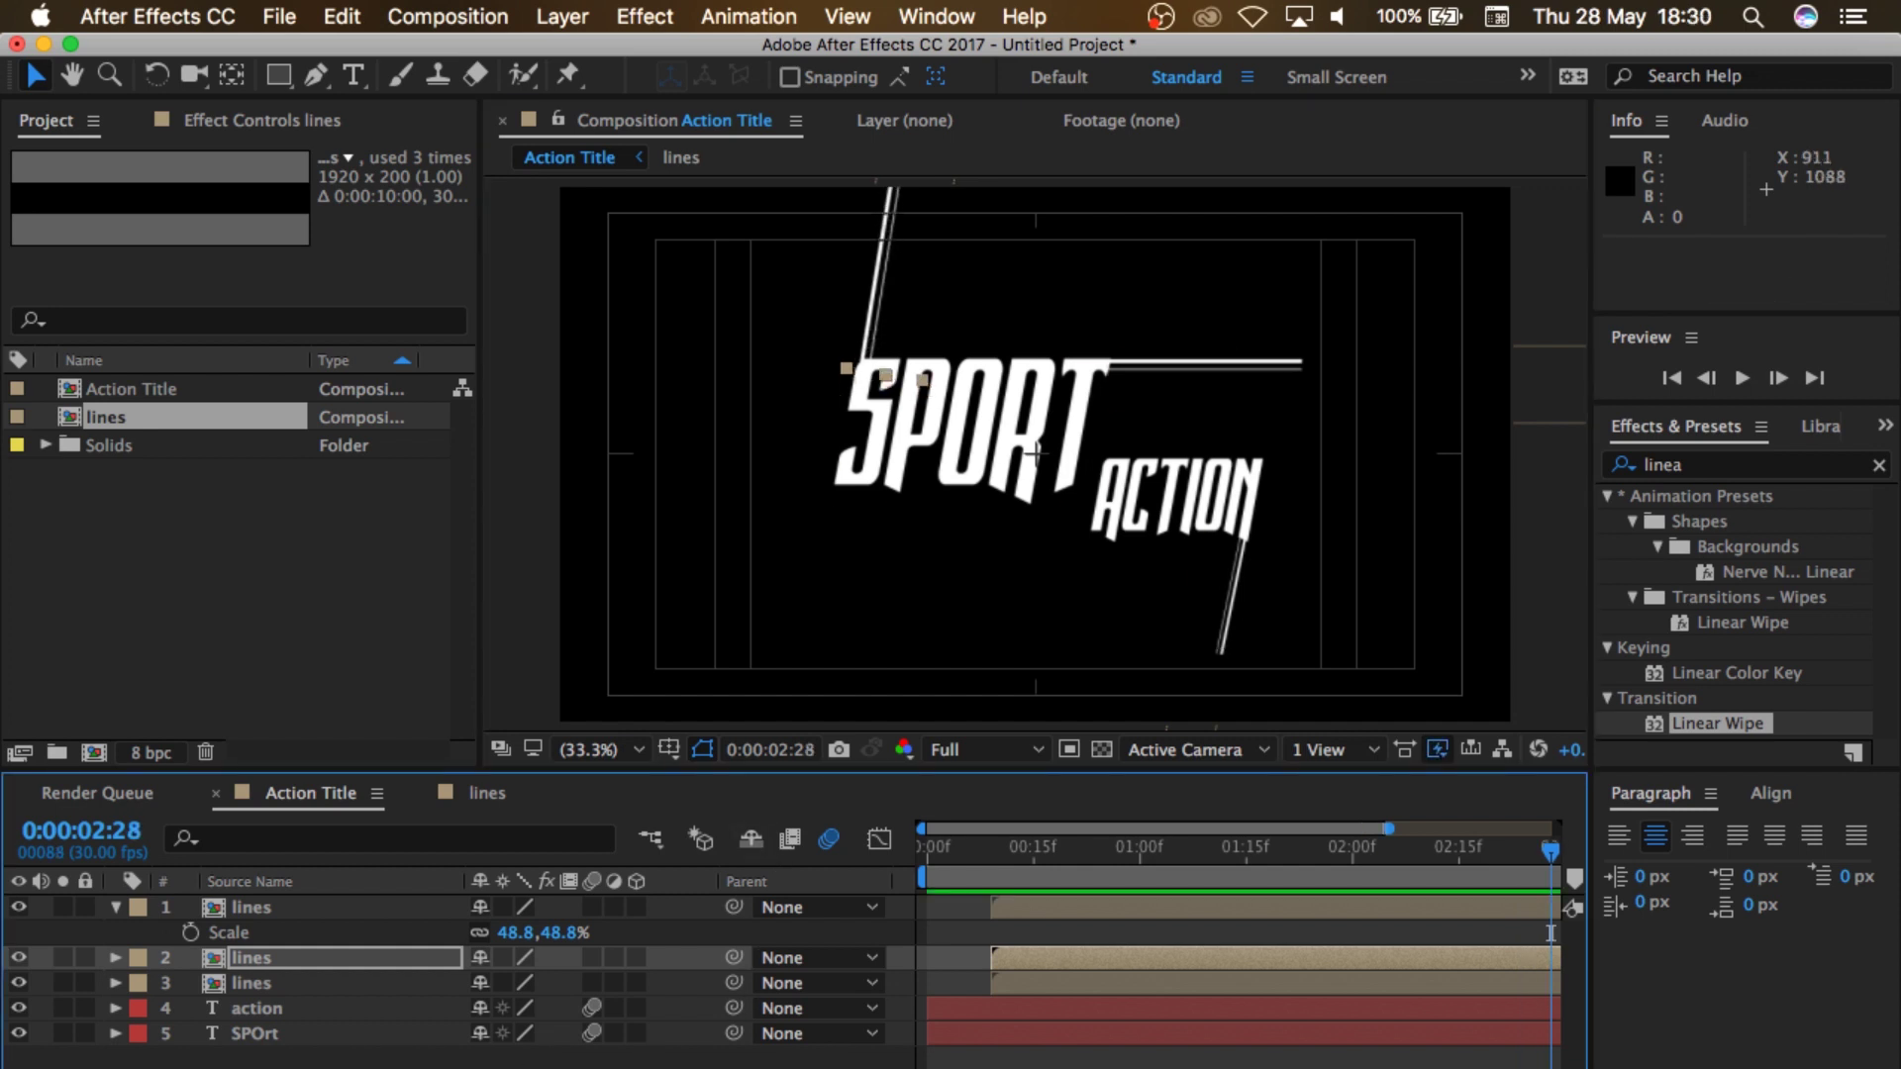
Step: Shift all five layers four frames later in the timeline and preview the whole title from the start
key("super+a")
left_click_drag(953, 1006, 978, 1012)
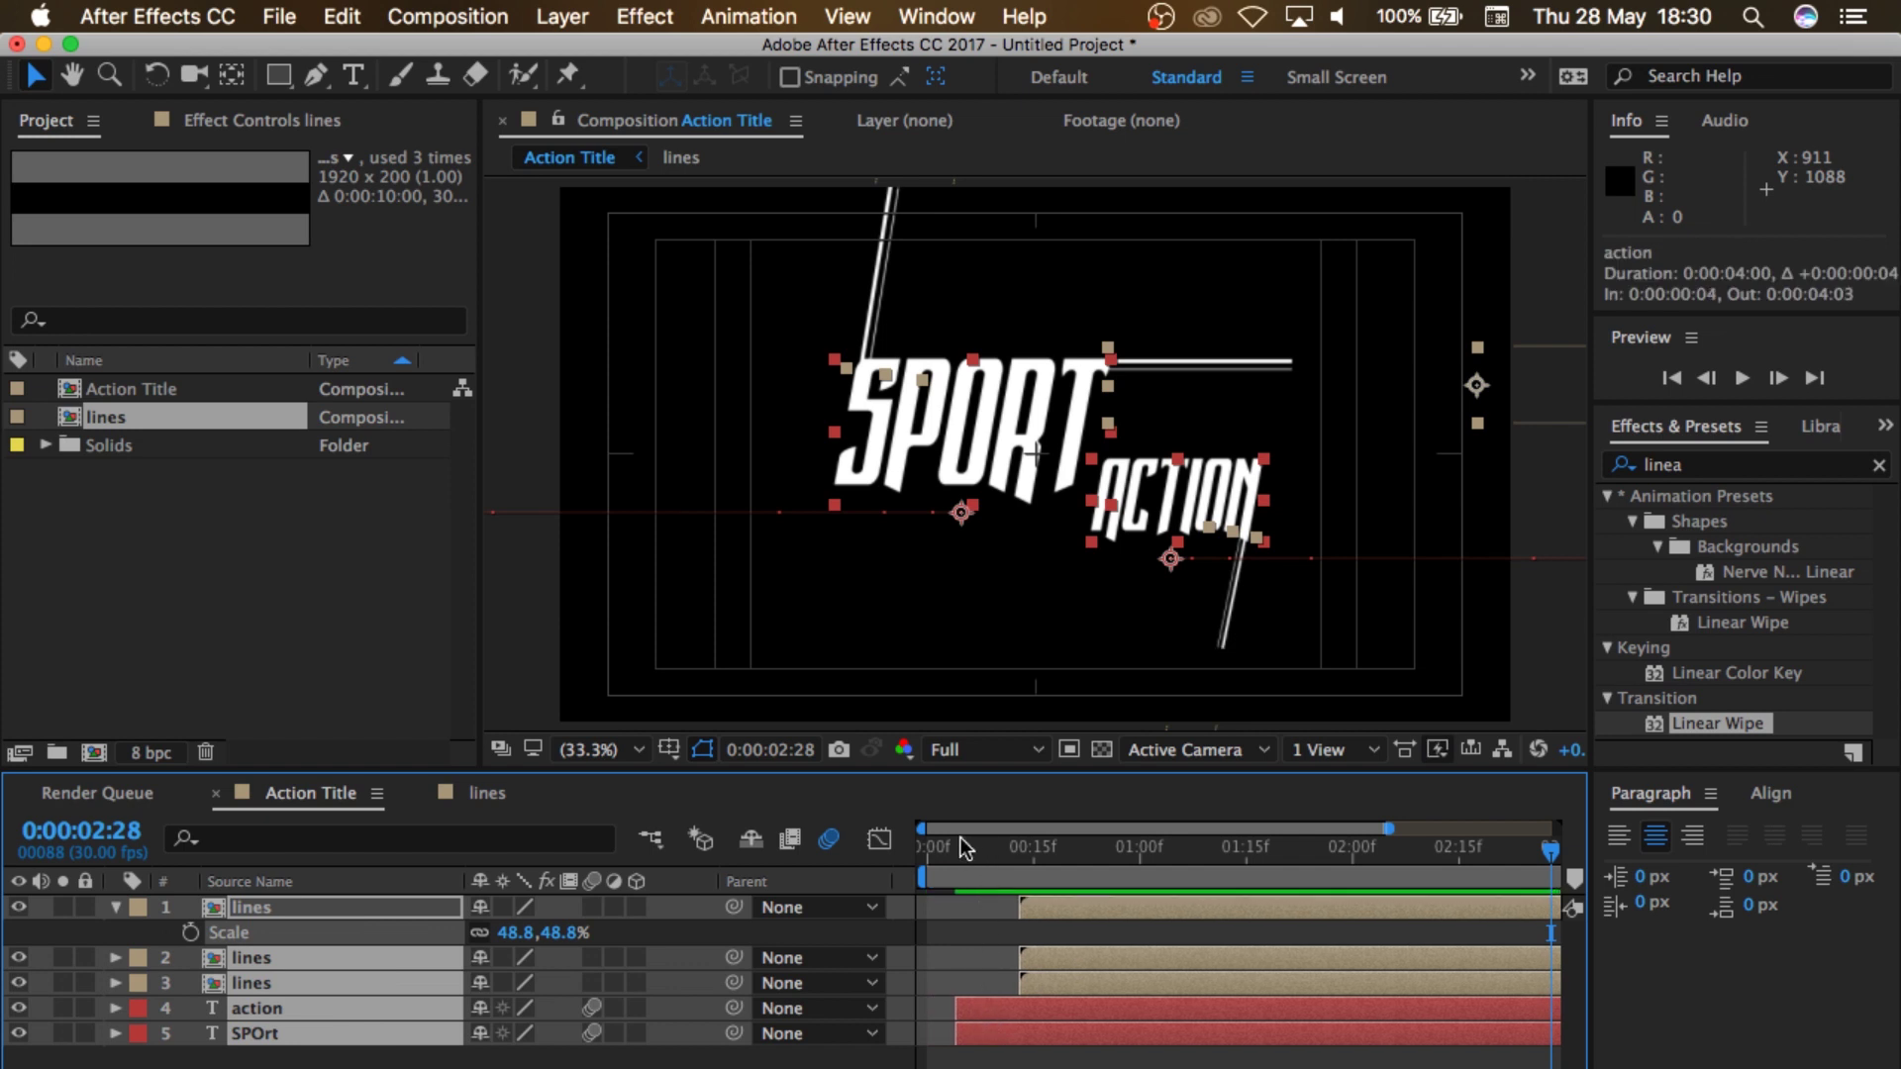
left_click_drag(961, 837, 925, 838)
key("space")
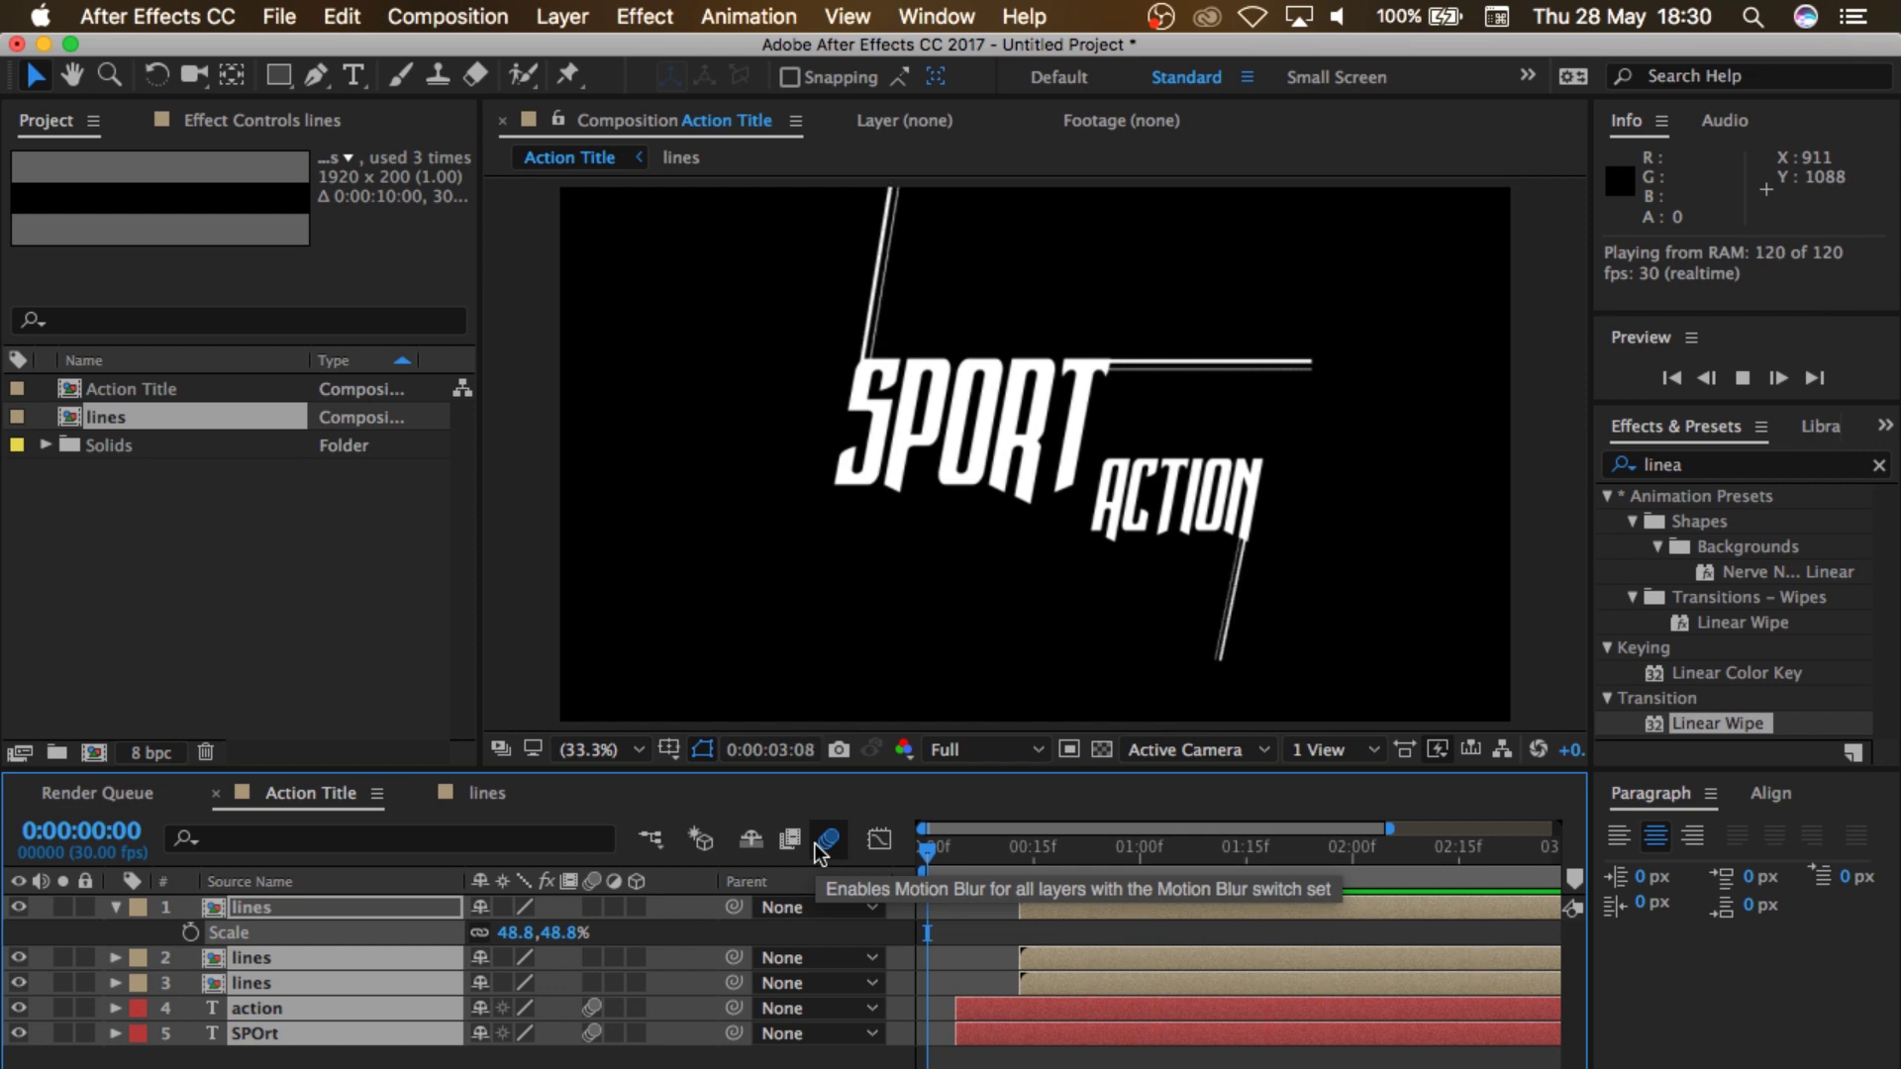
key("space")
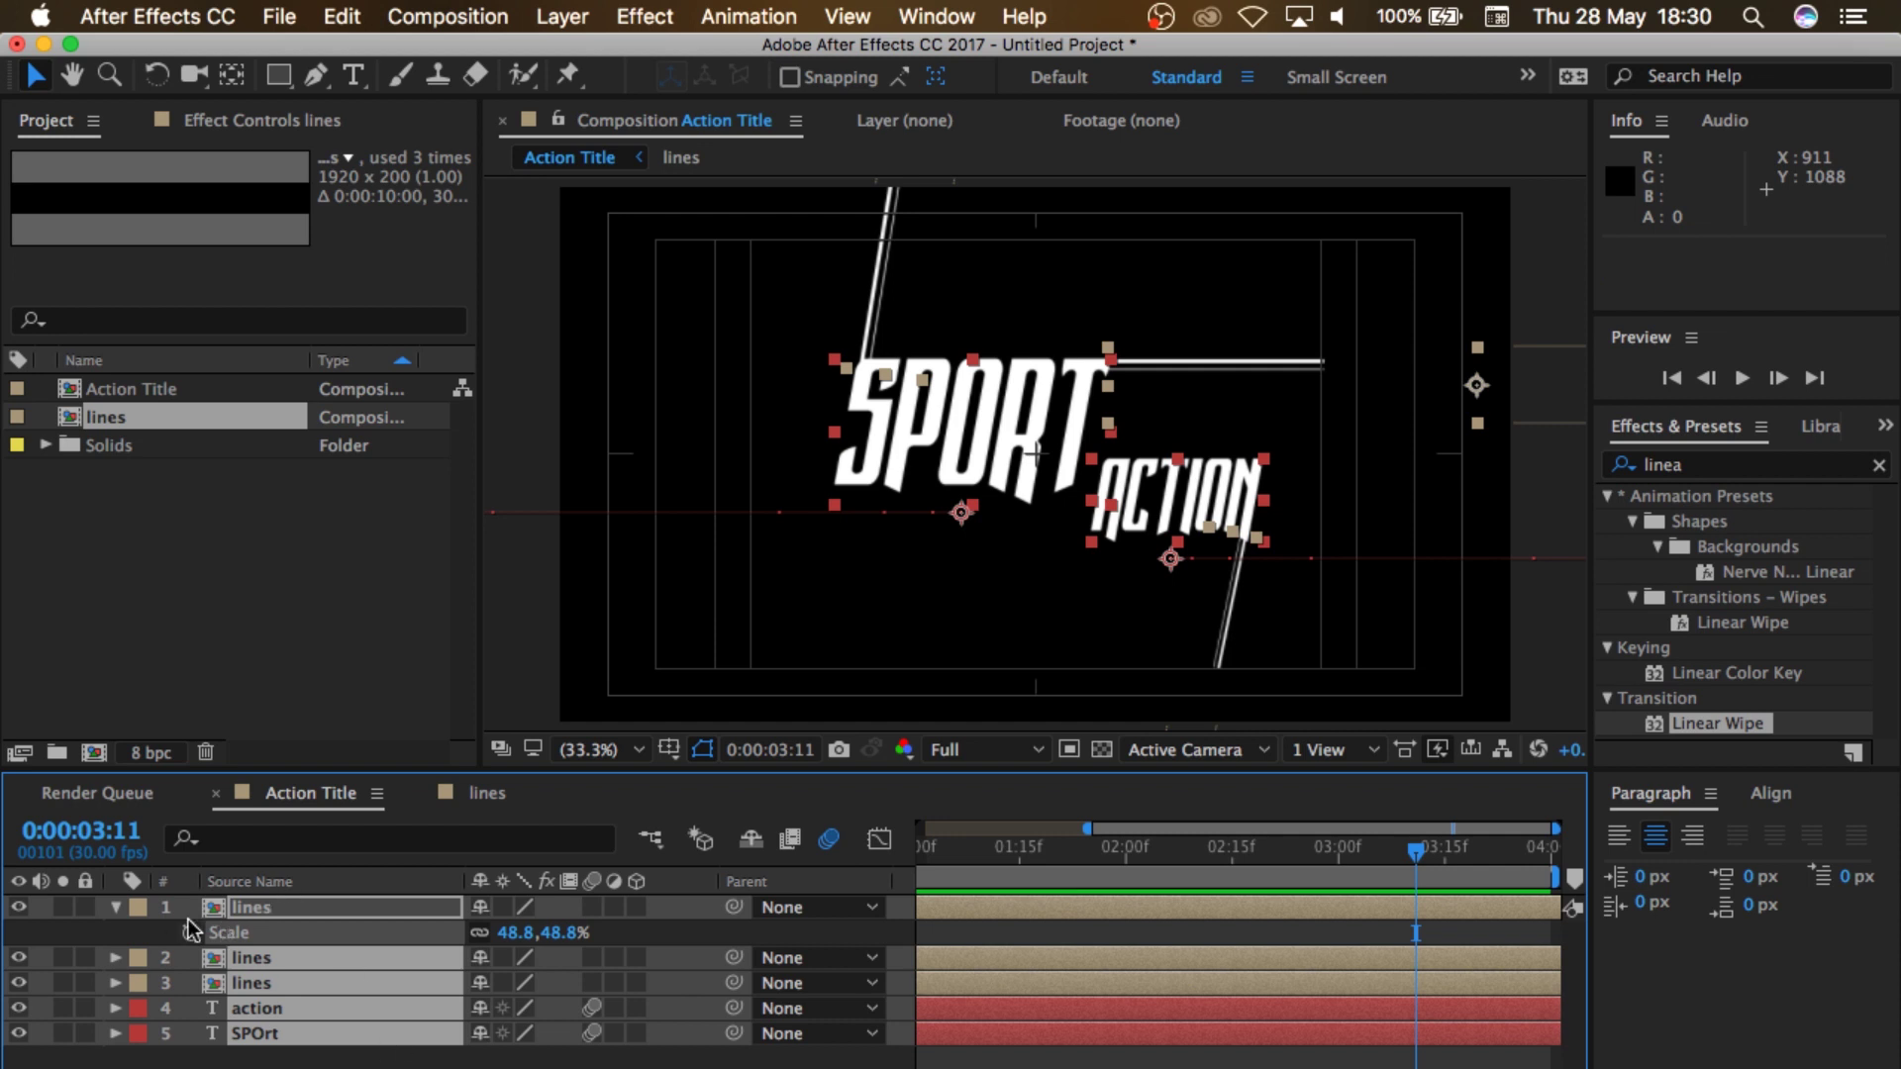
Step: Collapse the top lines layer and pre-compose all five layers into a composition named Text 1, moving all attributes
left_click(116, 907)
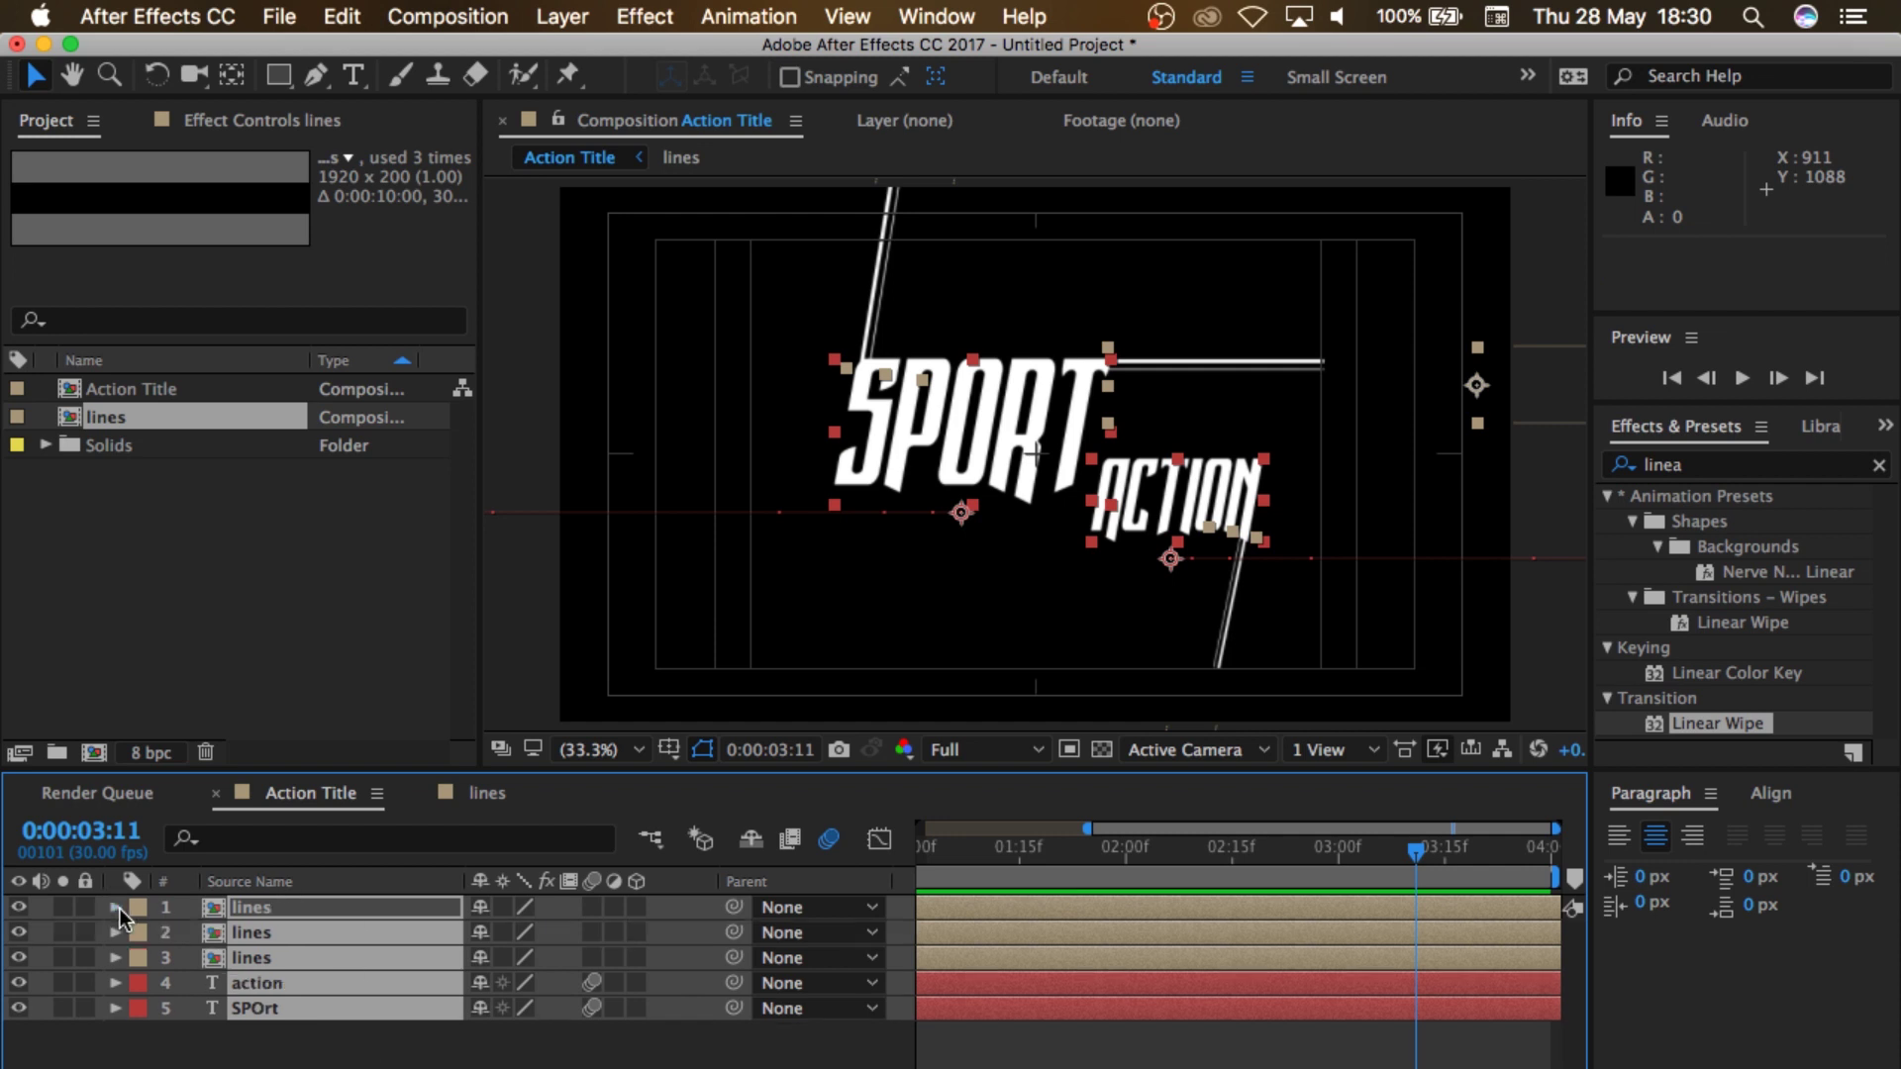
right_click(325, 953)
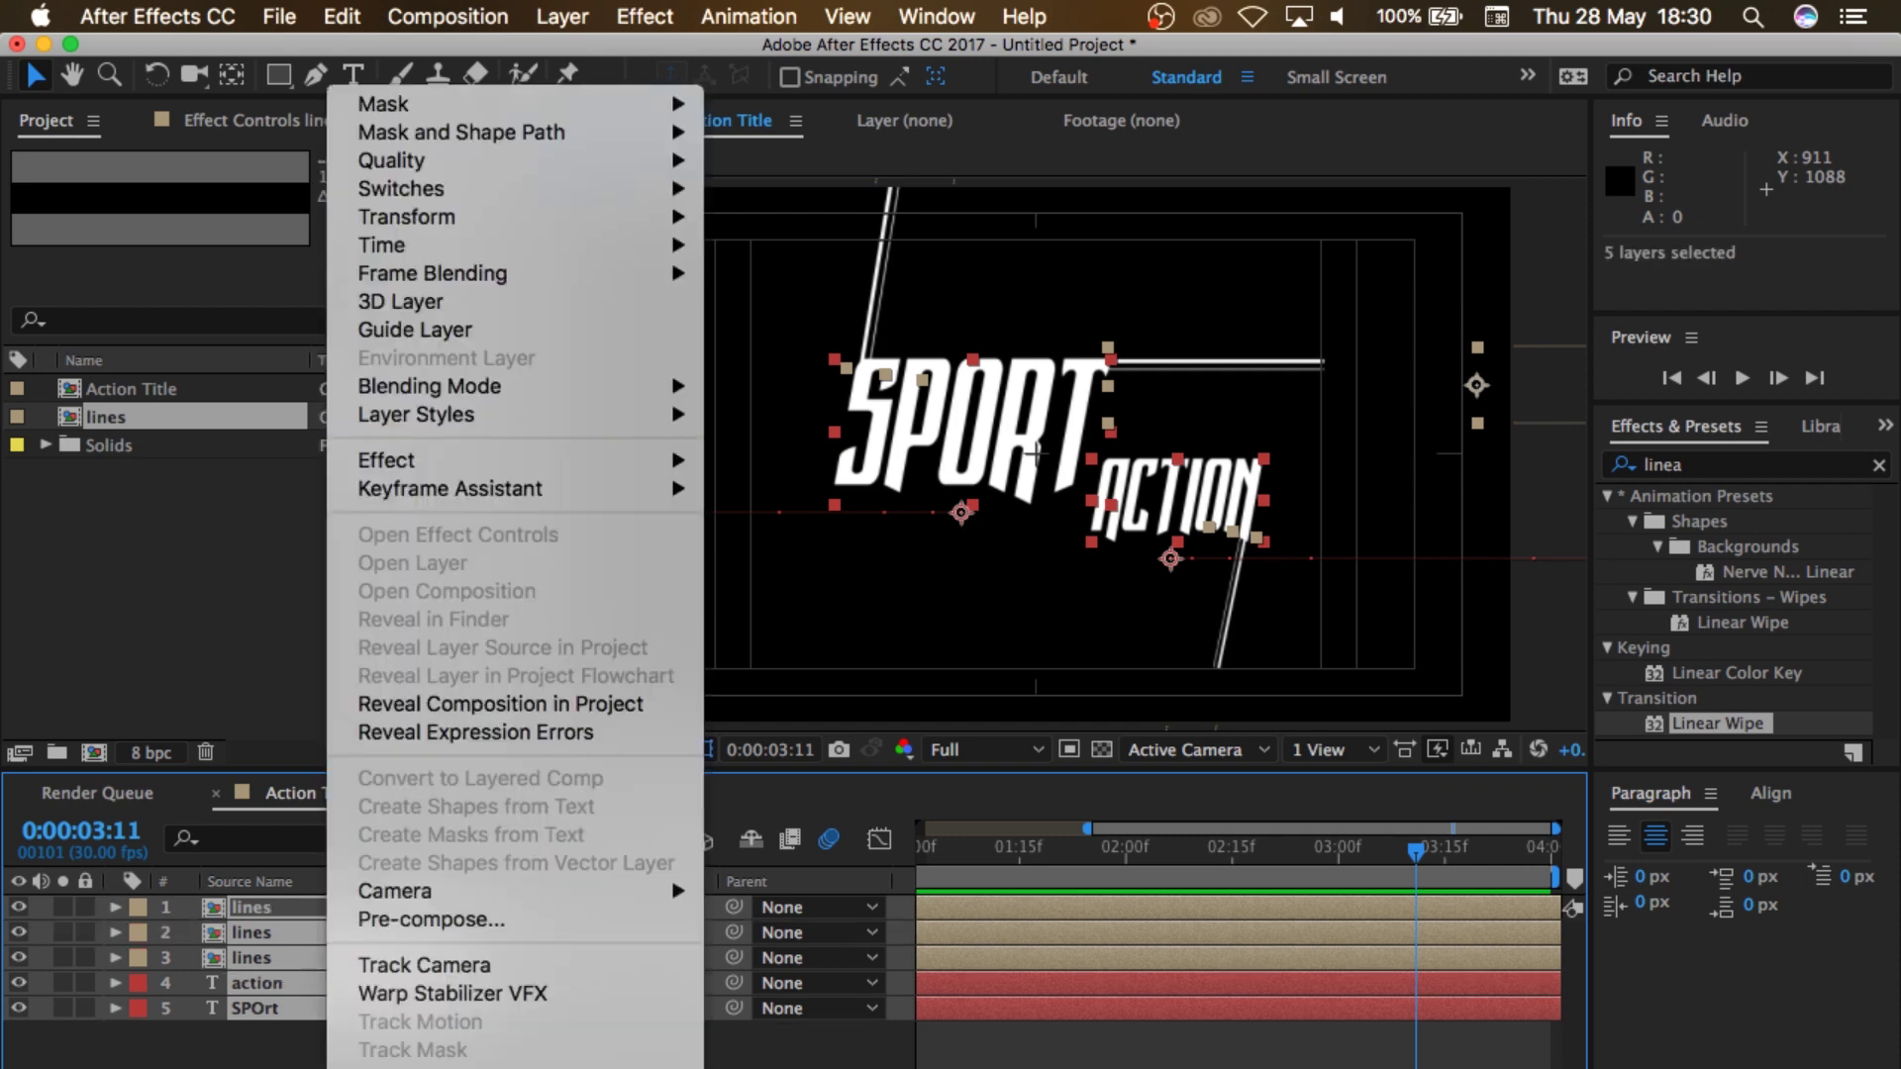
left_click(474, 922)
type("Text 1")
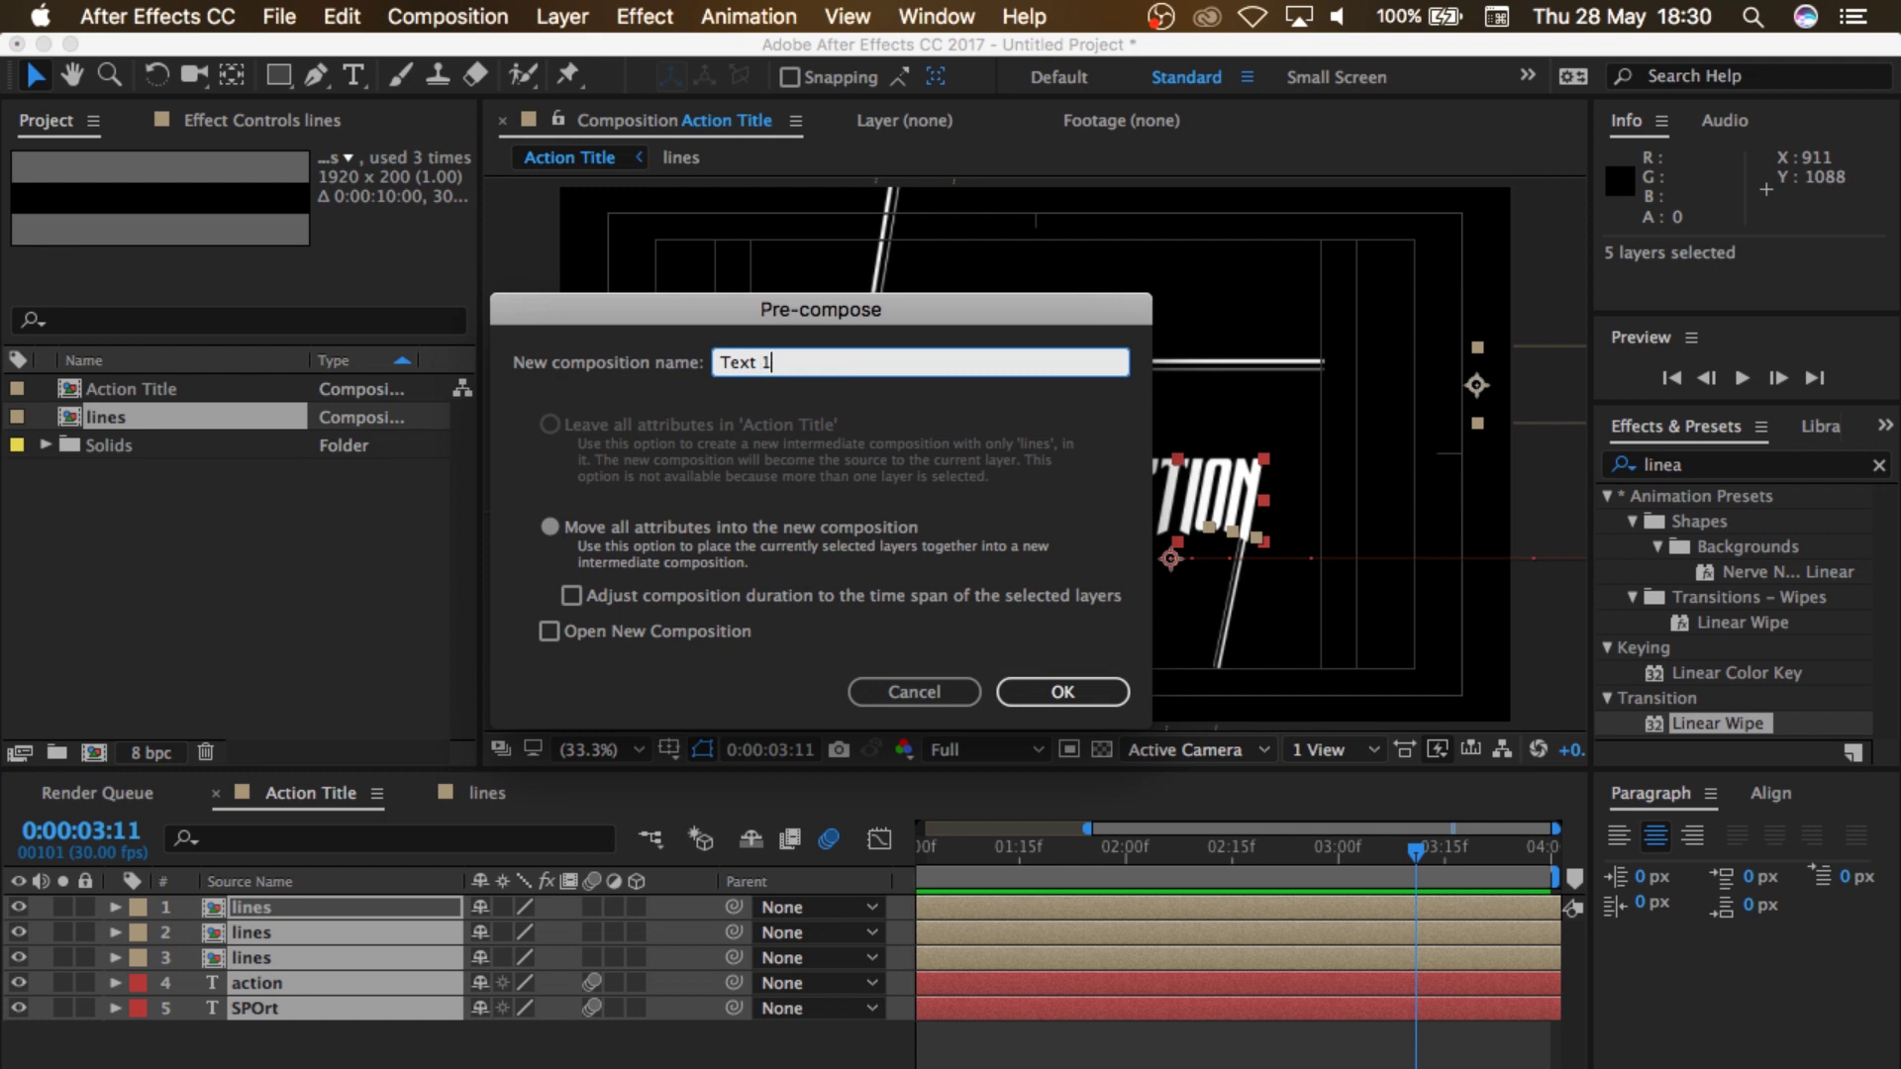
key("Return")
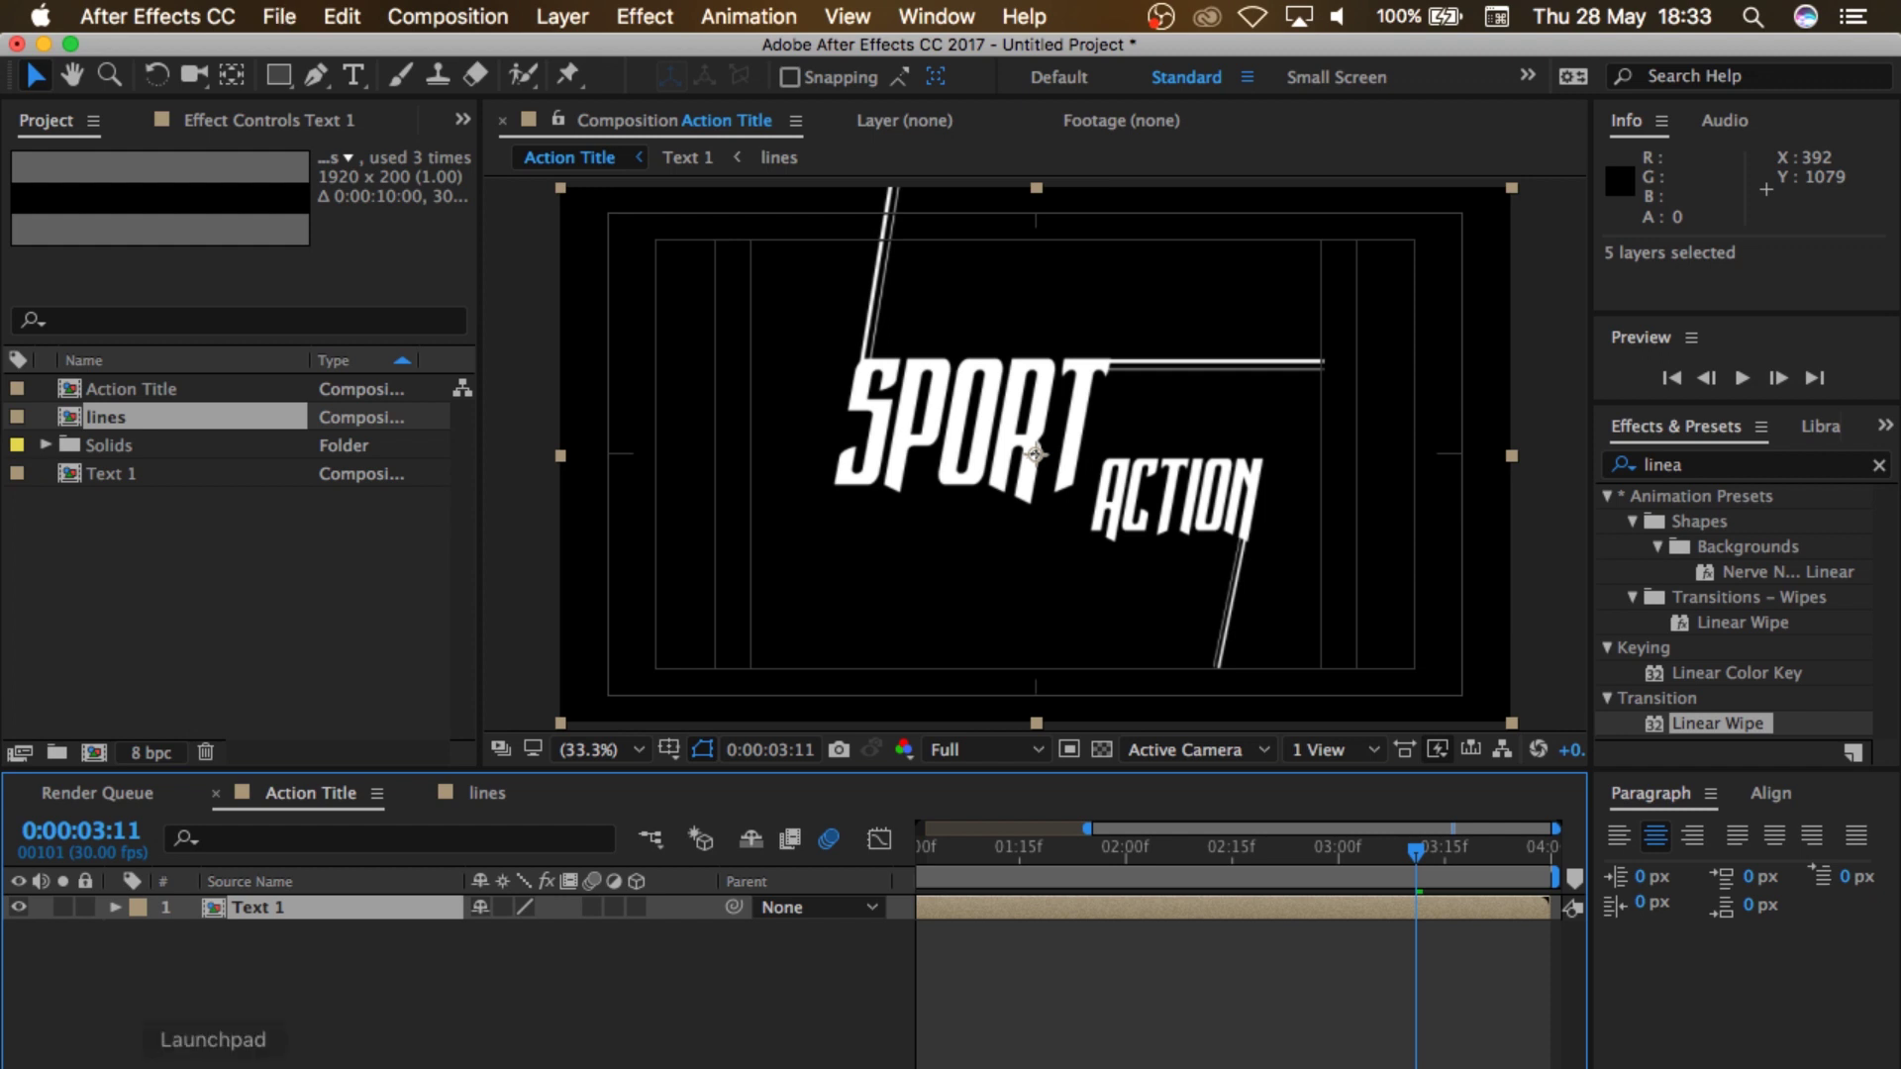
Step: Import 675.jpg, 88904.jpg and the QuickTime footage clip into the project, and open the Text 1 composition
left_click(114, 1034)
left_click_drag(1673, 556, 144, 600)
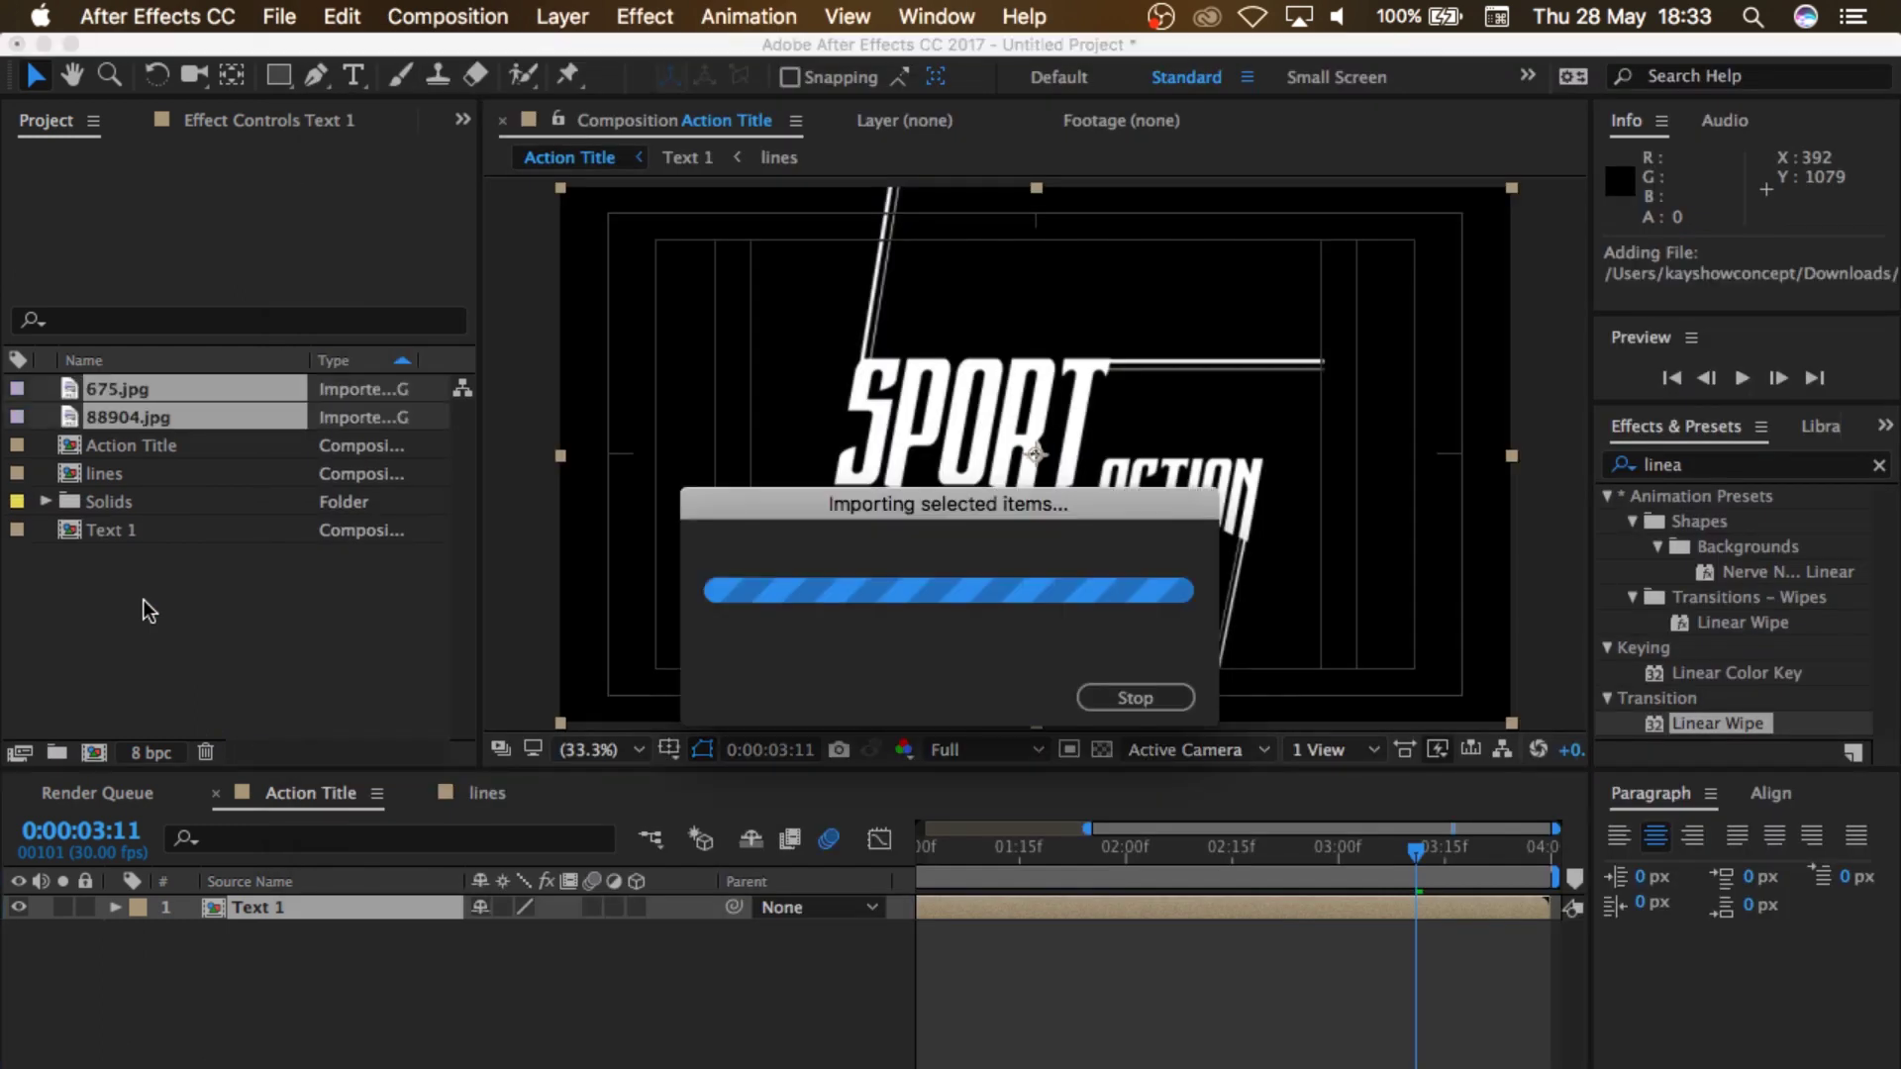
double_click(109, 558)
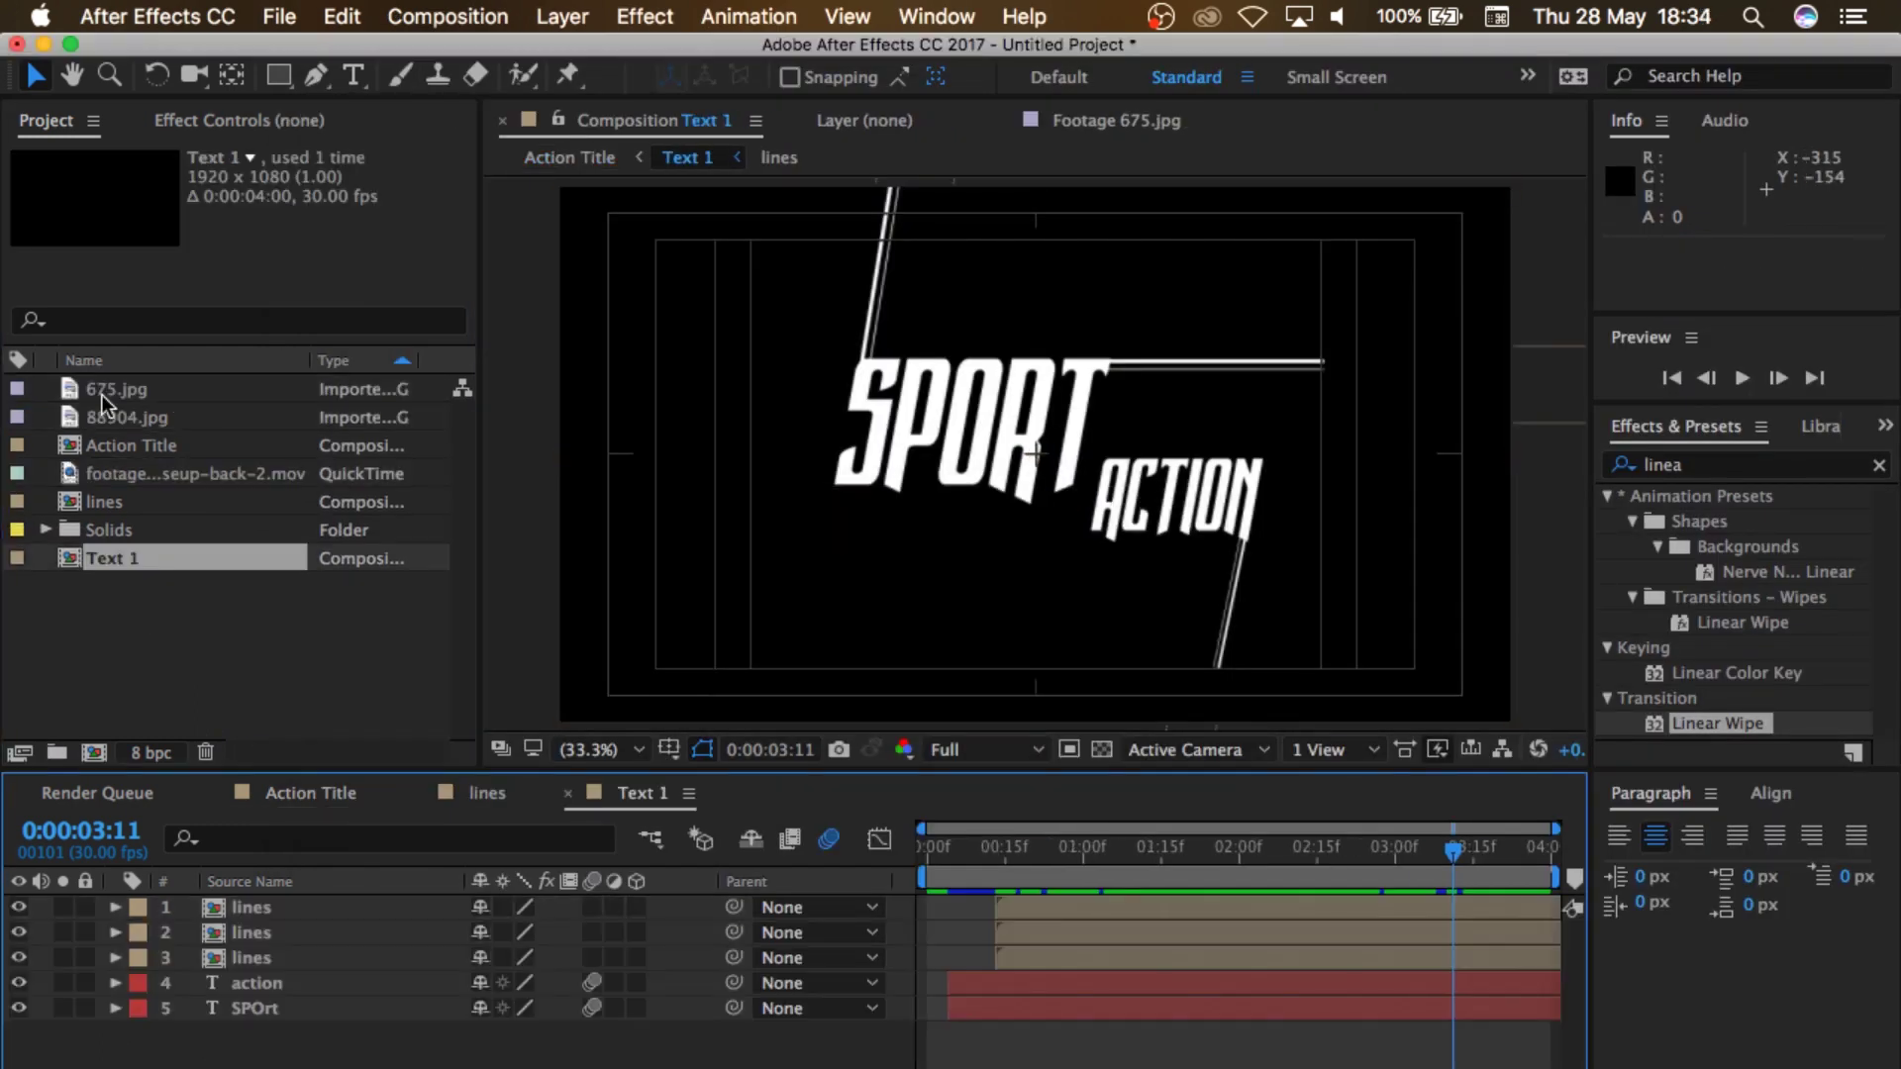
Step: Rename the 675.jpg project item as Metal texture
left_click(103, 395)
key("Return")
type("Me")
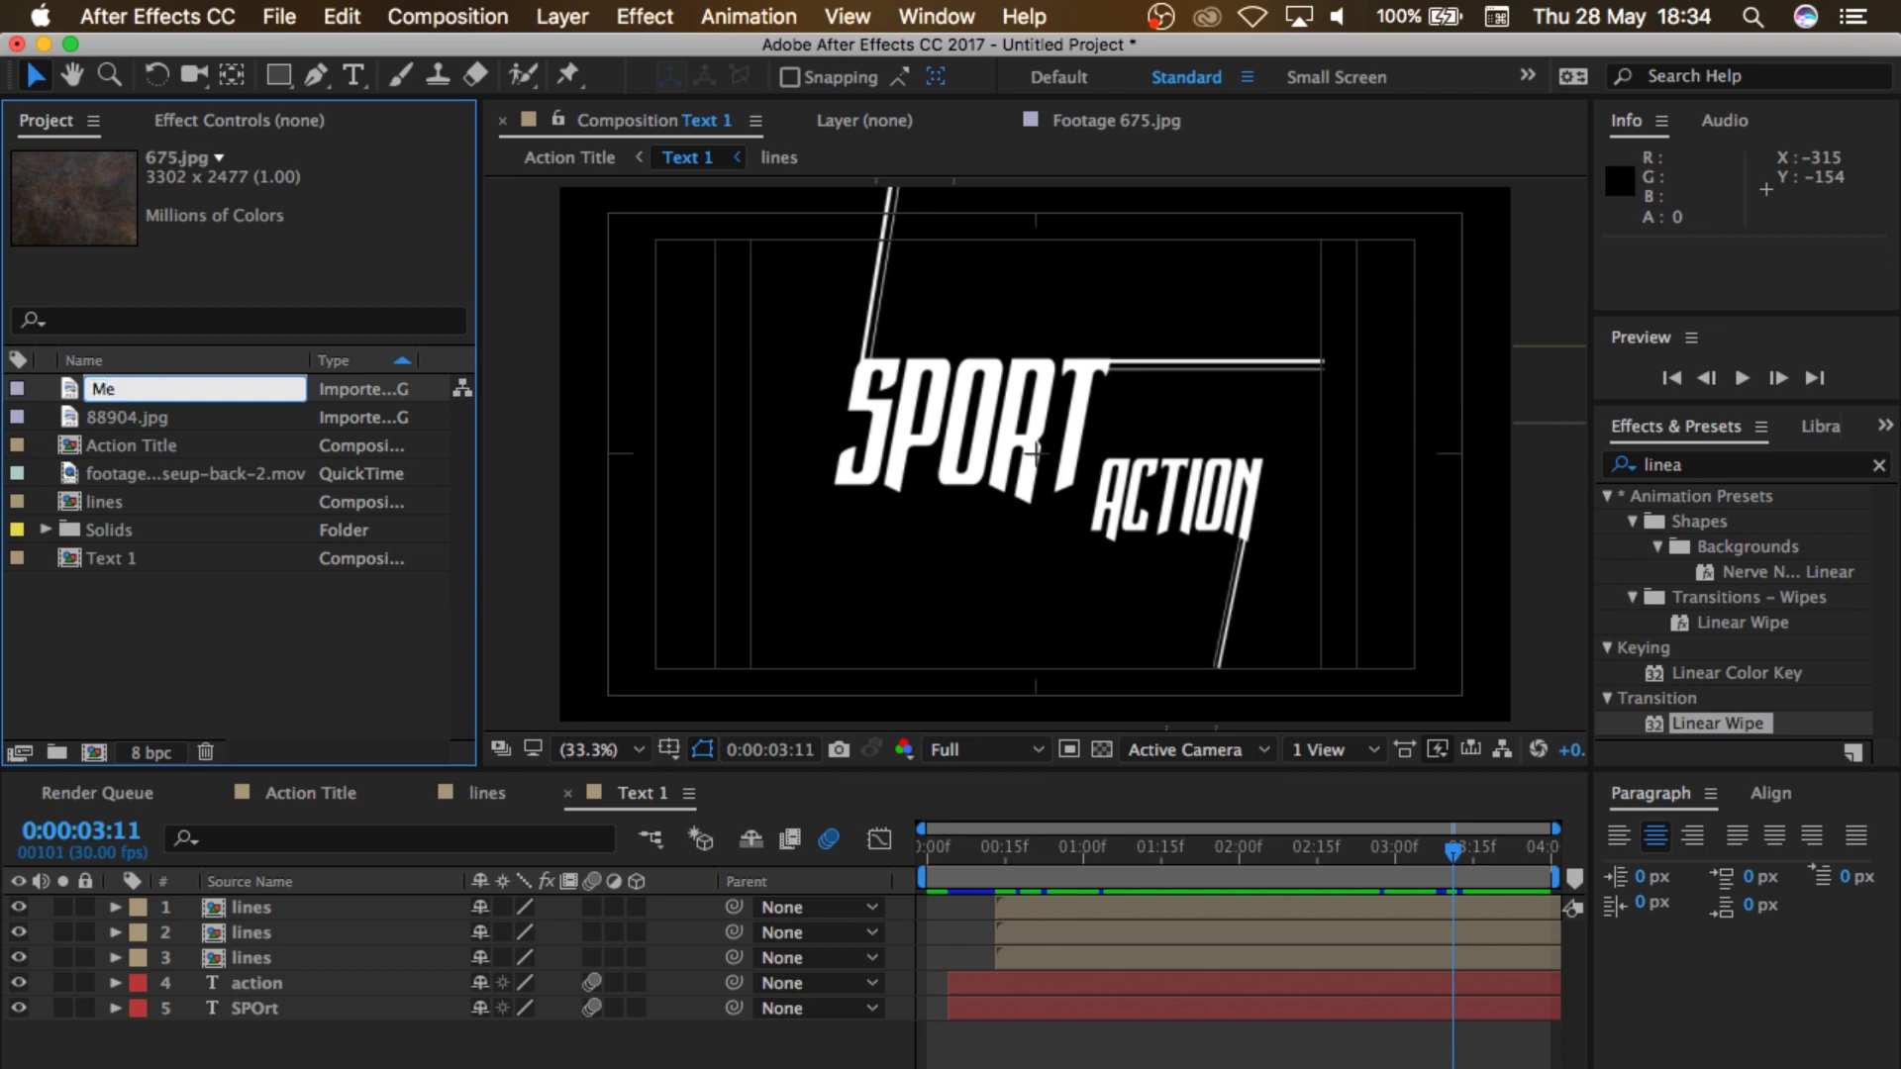
type("yal texture")
key("Return")
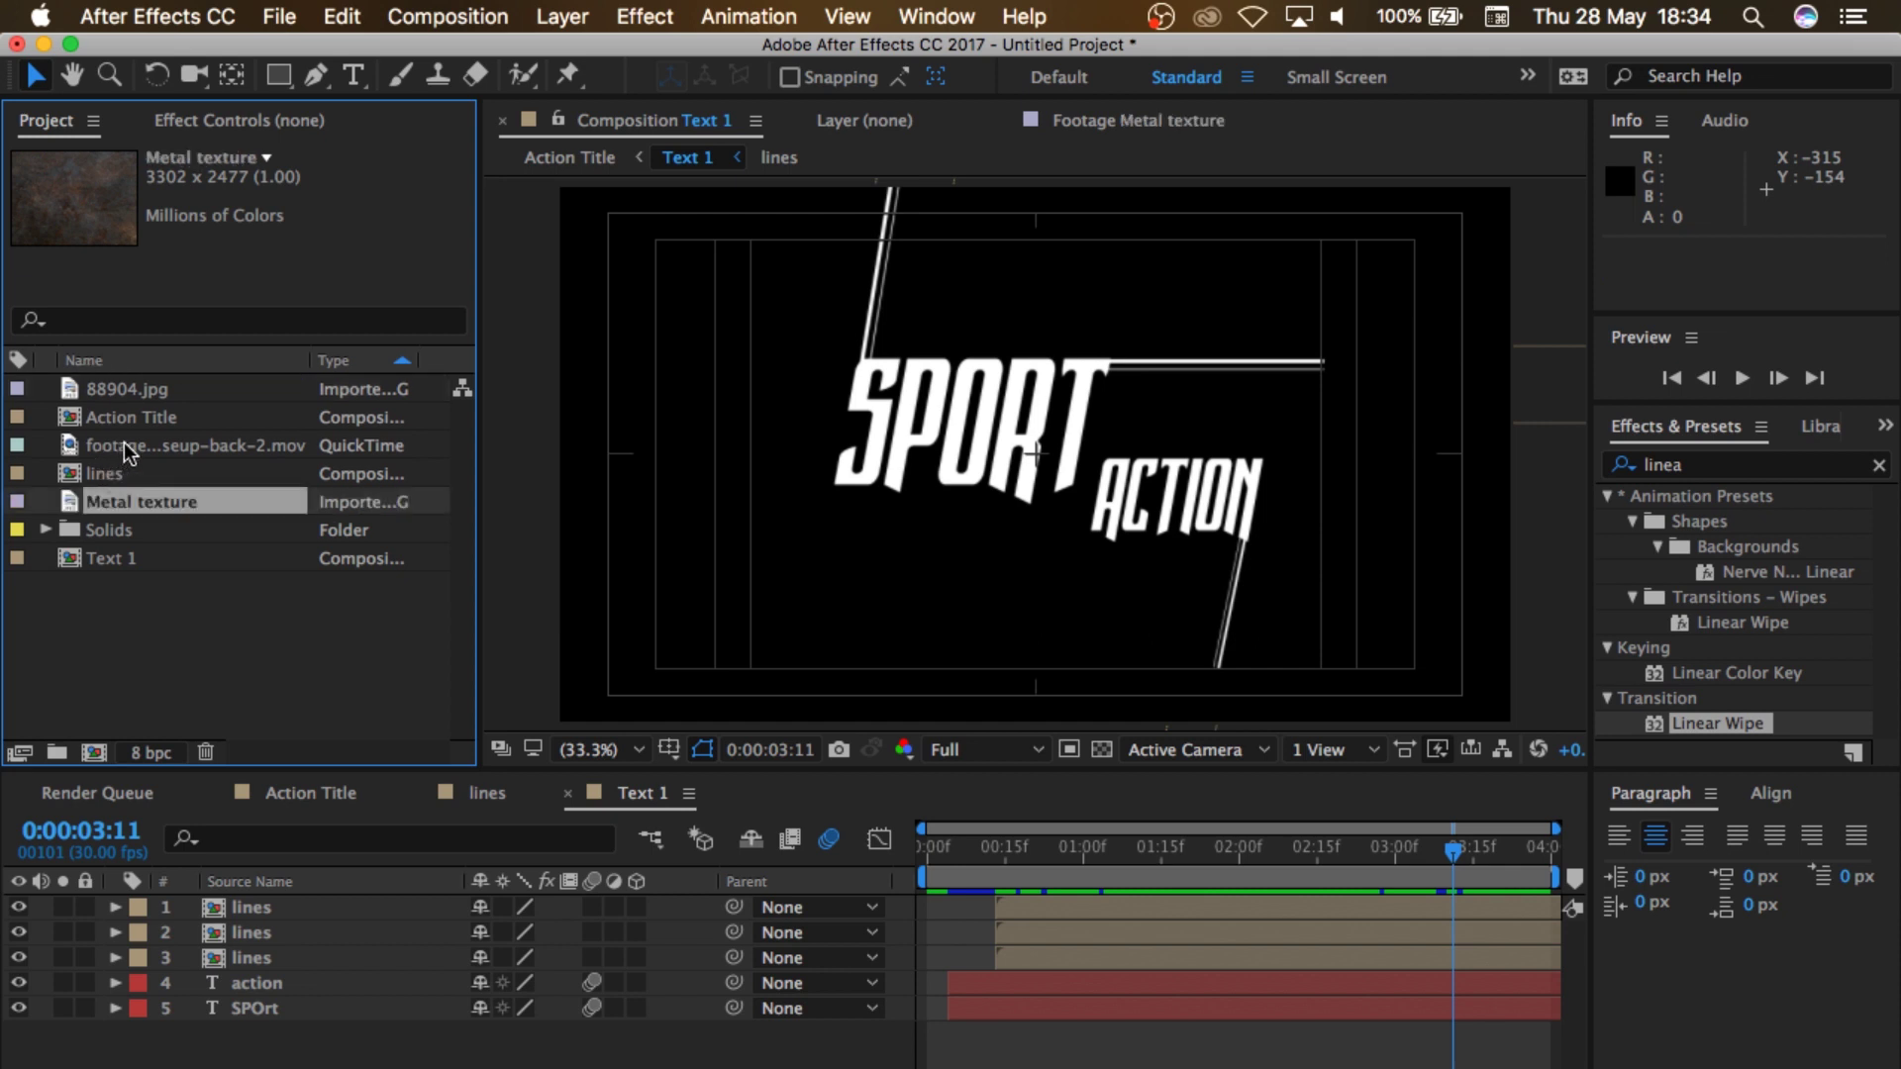
Step: Rename the 88904.jpg project item as Rocky background
left_click(123, 390)
key("Return")
type("Rocky background")
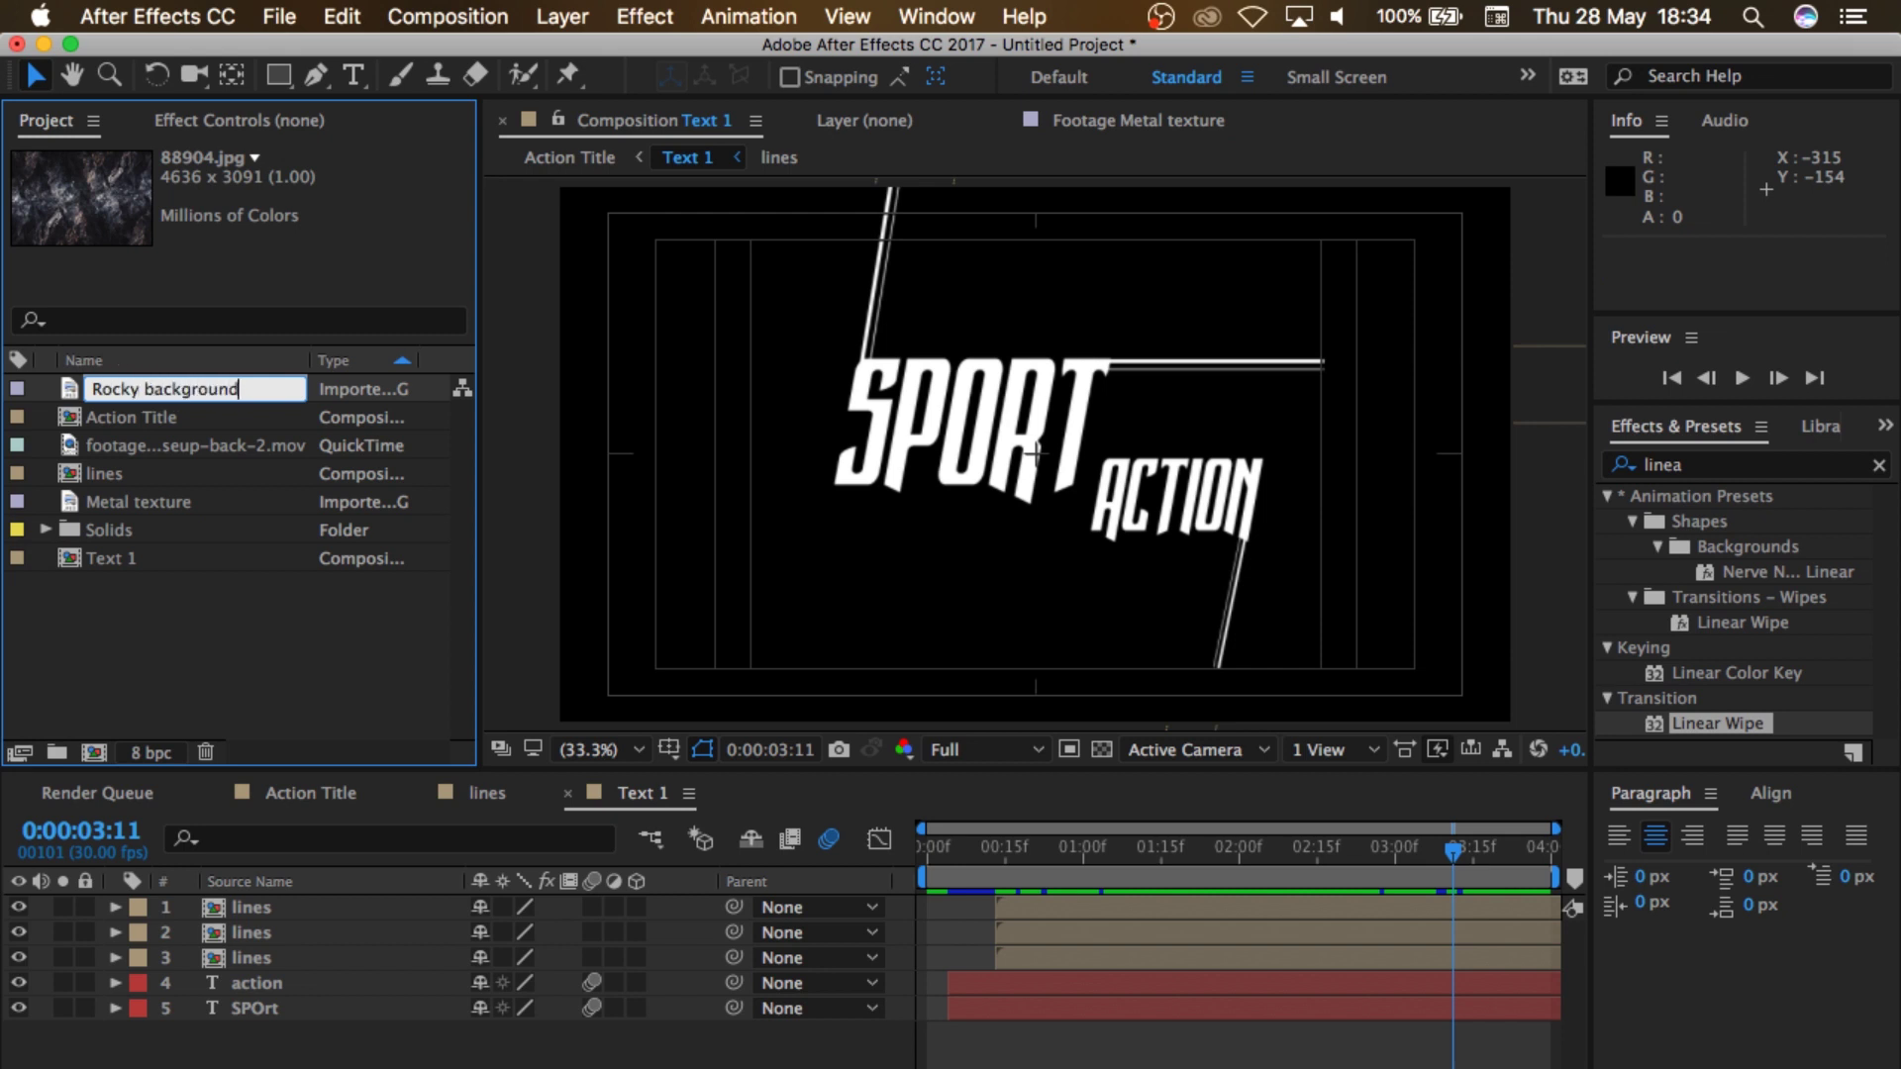
key("Return")
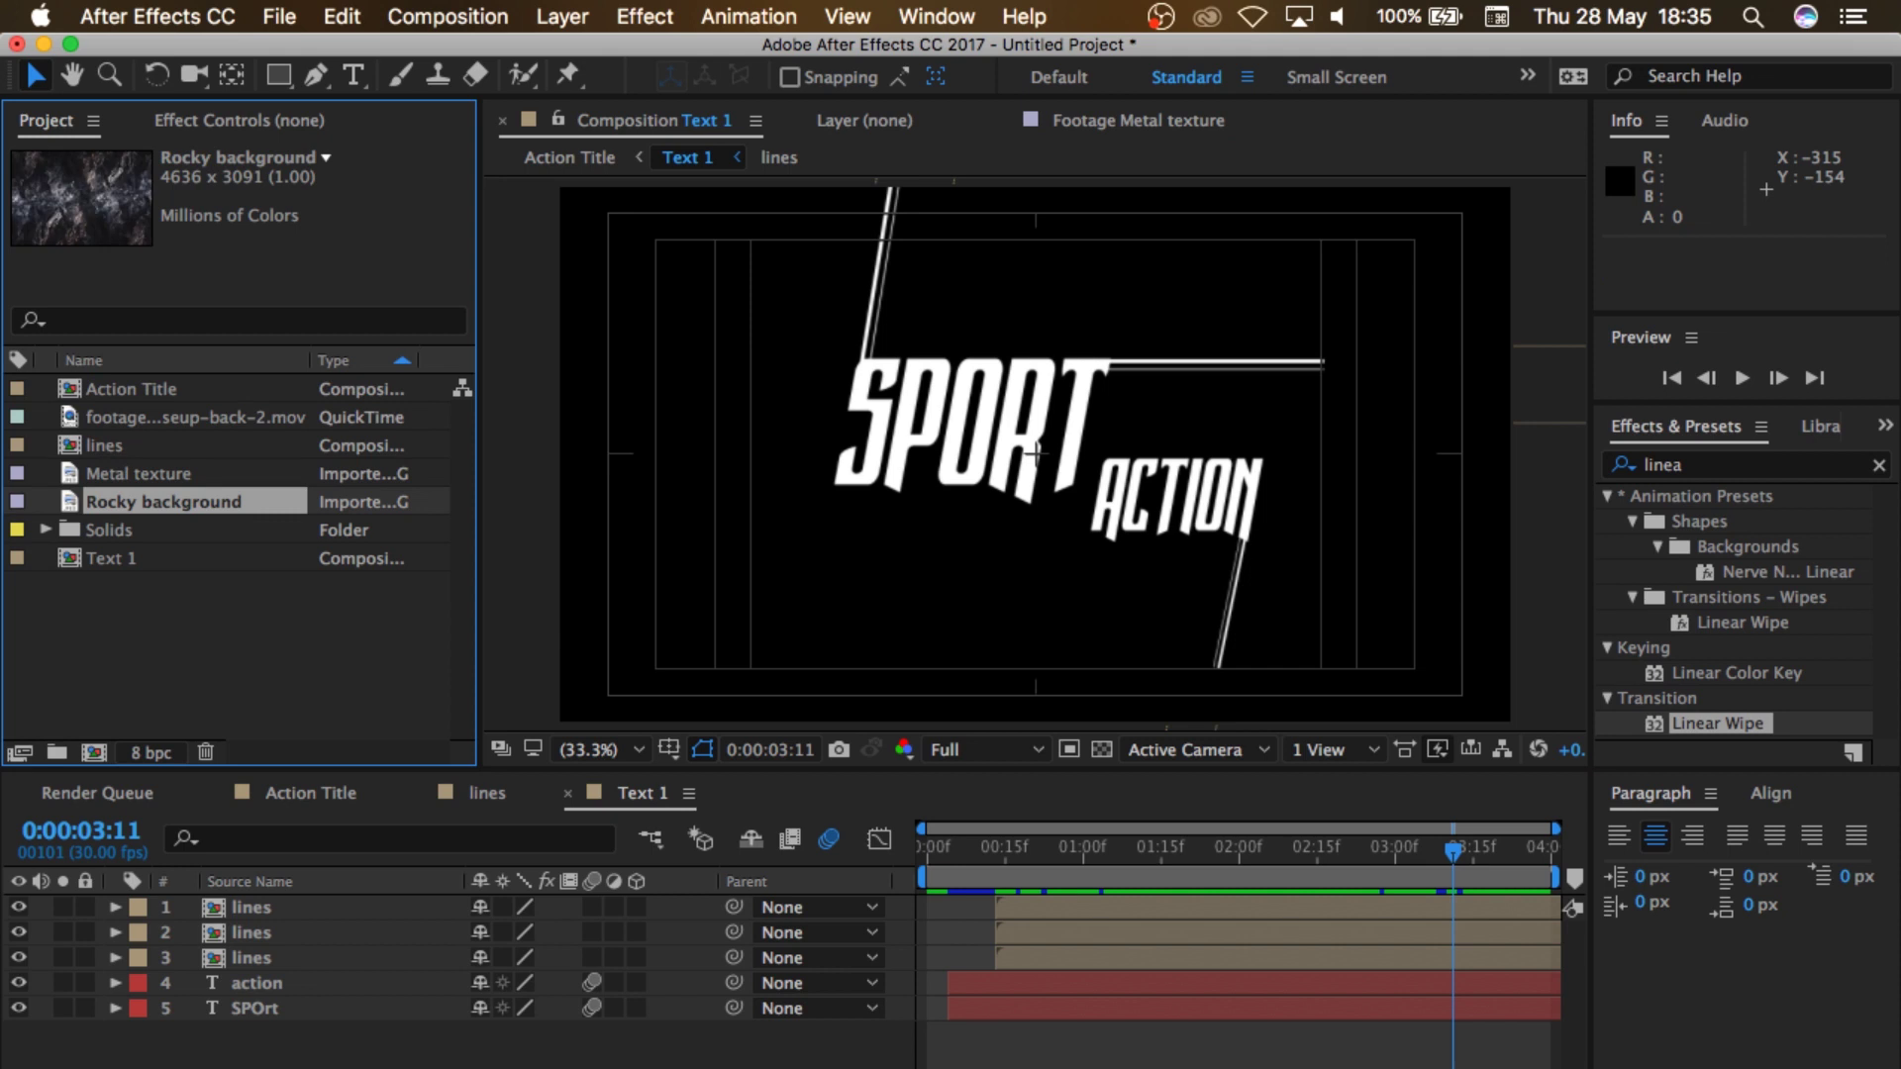
Step: Add Metal texture to the Action Title composition as a layer above Text 1
left_click(192, 476)
left_click_drag(251, 471, 376, 657)
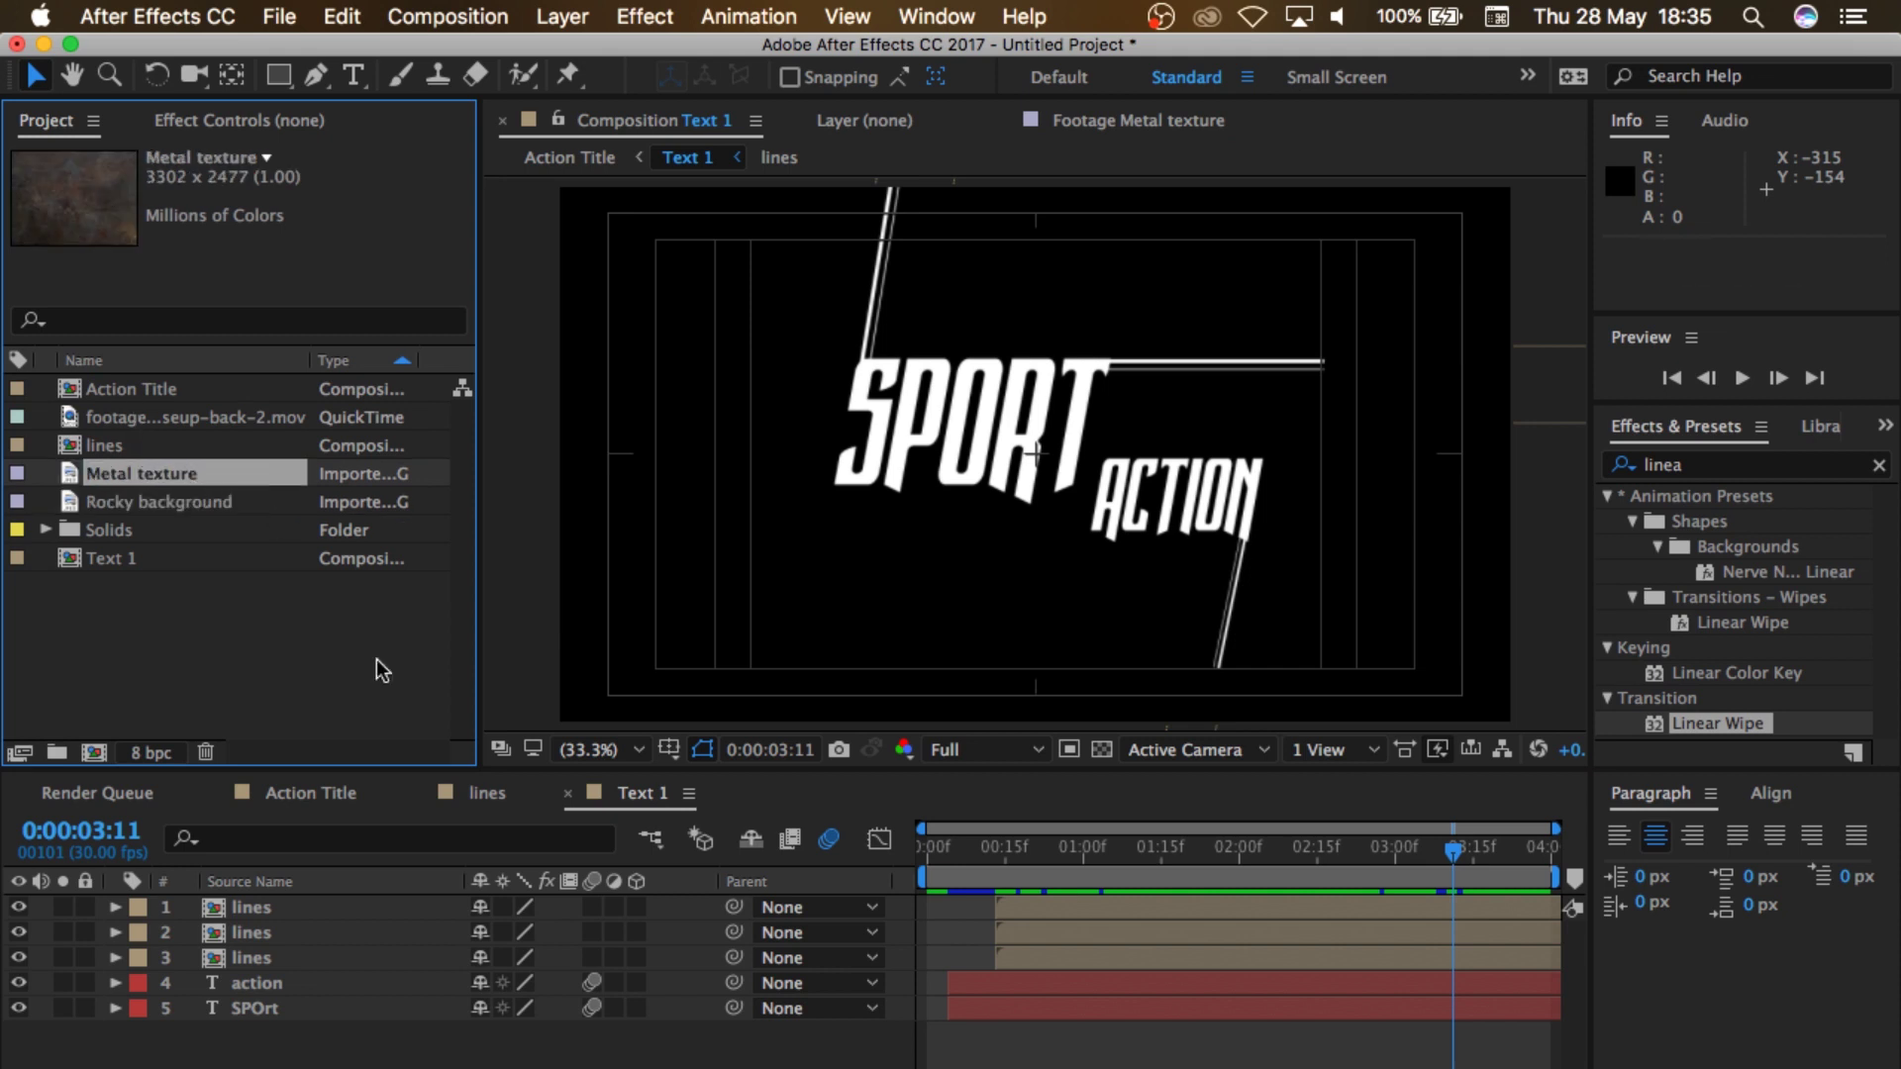
left_click(311, 792)
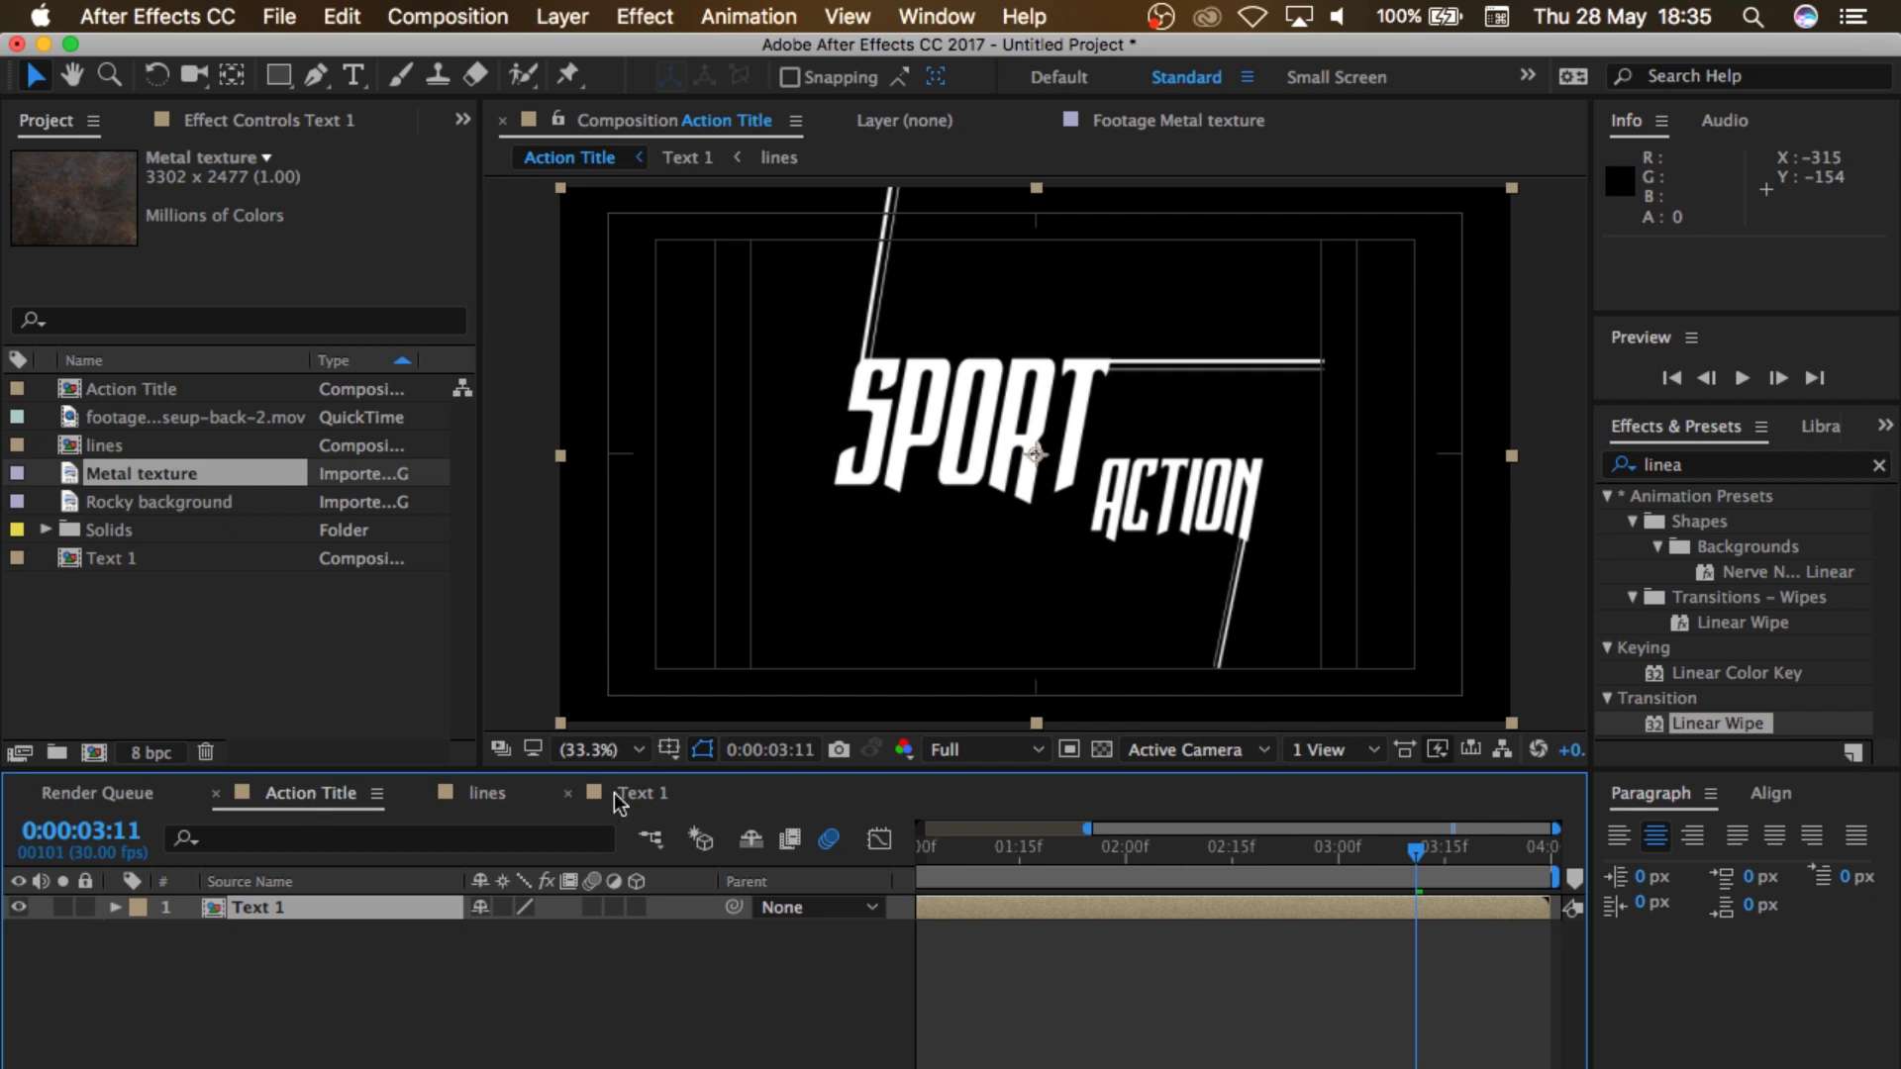
left_click_drag(199, 465, 328, 899)
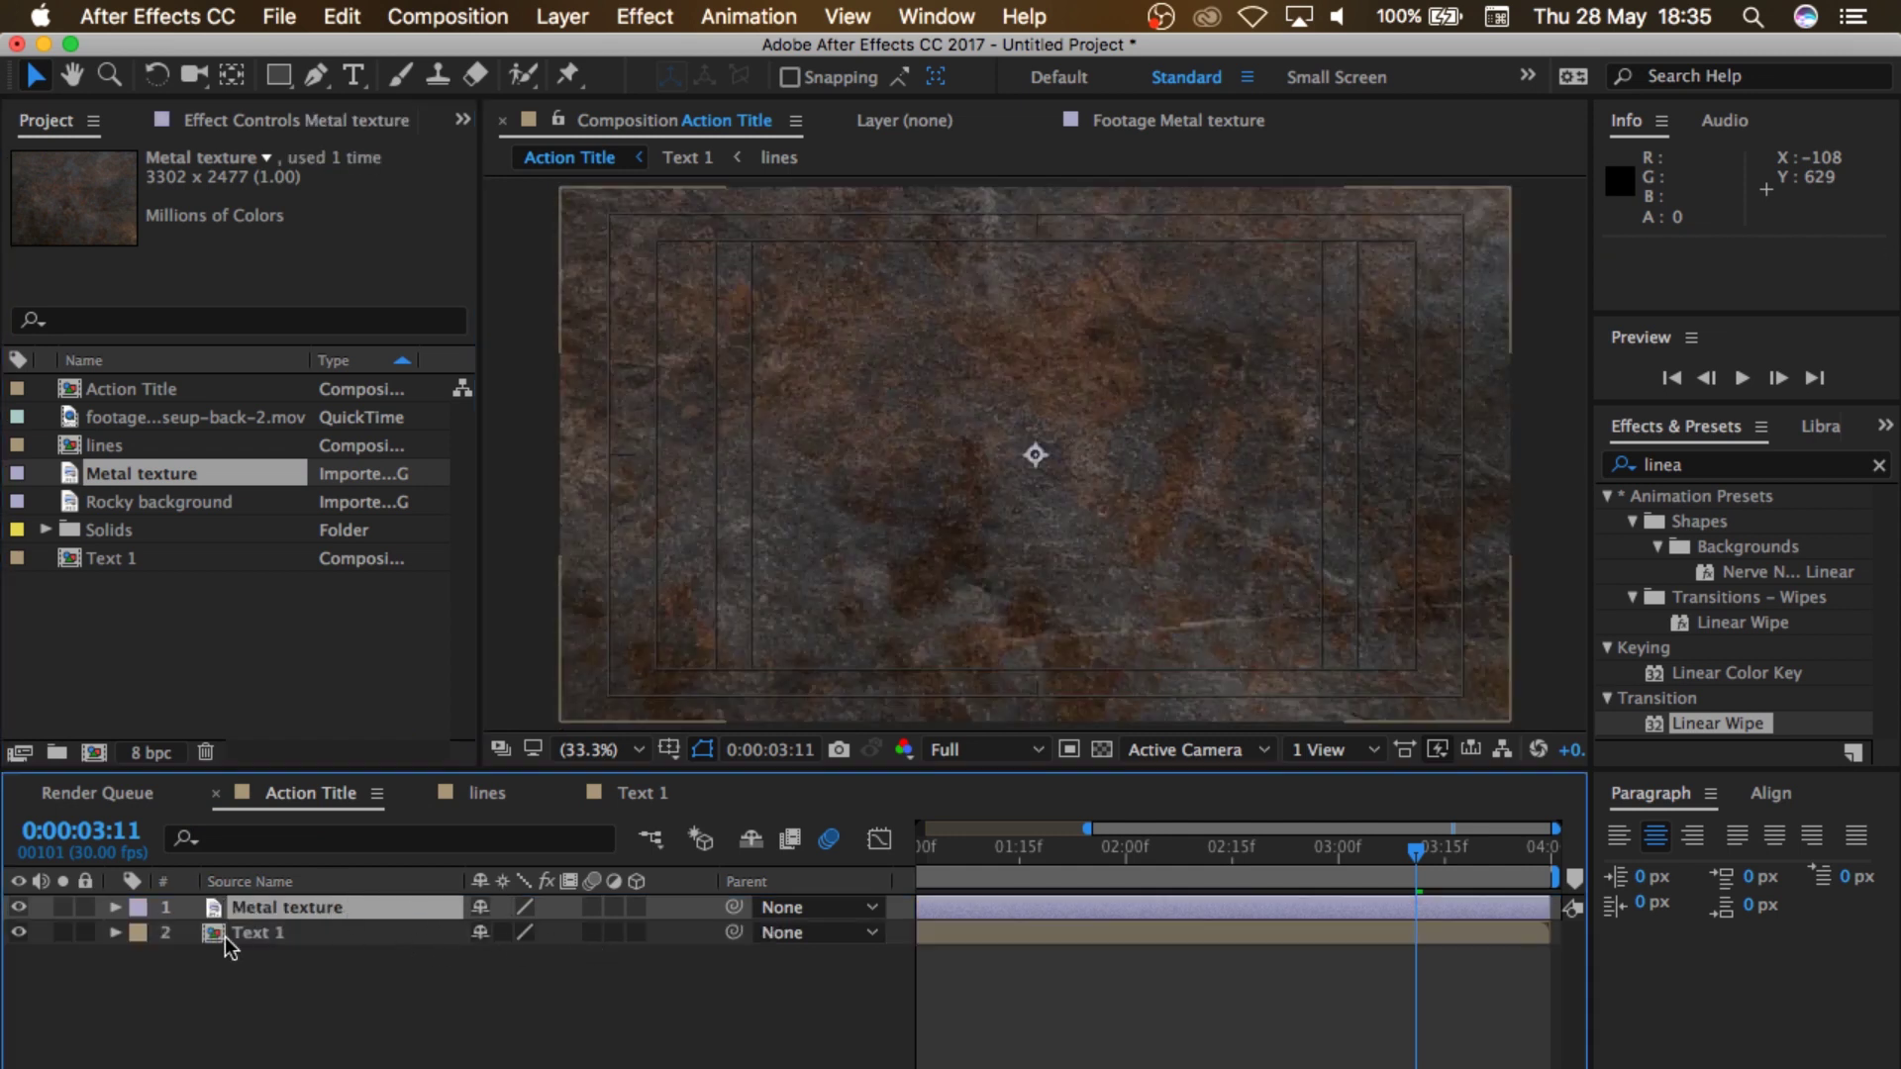
Step: Show the layer modes and set the Text 1 layer's track matte to Luma Matte "Metal texture"
left_click(810, 932)
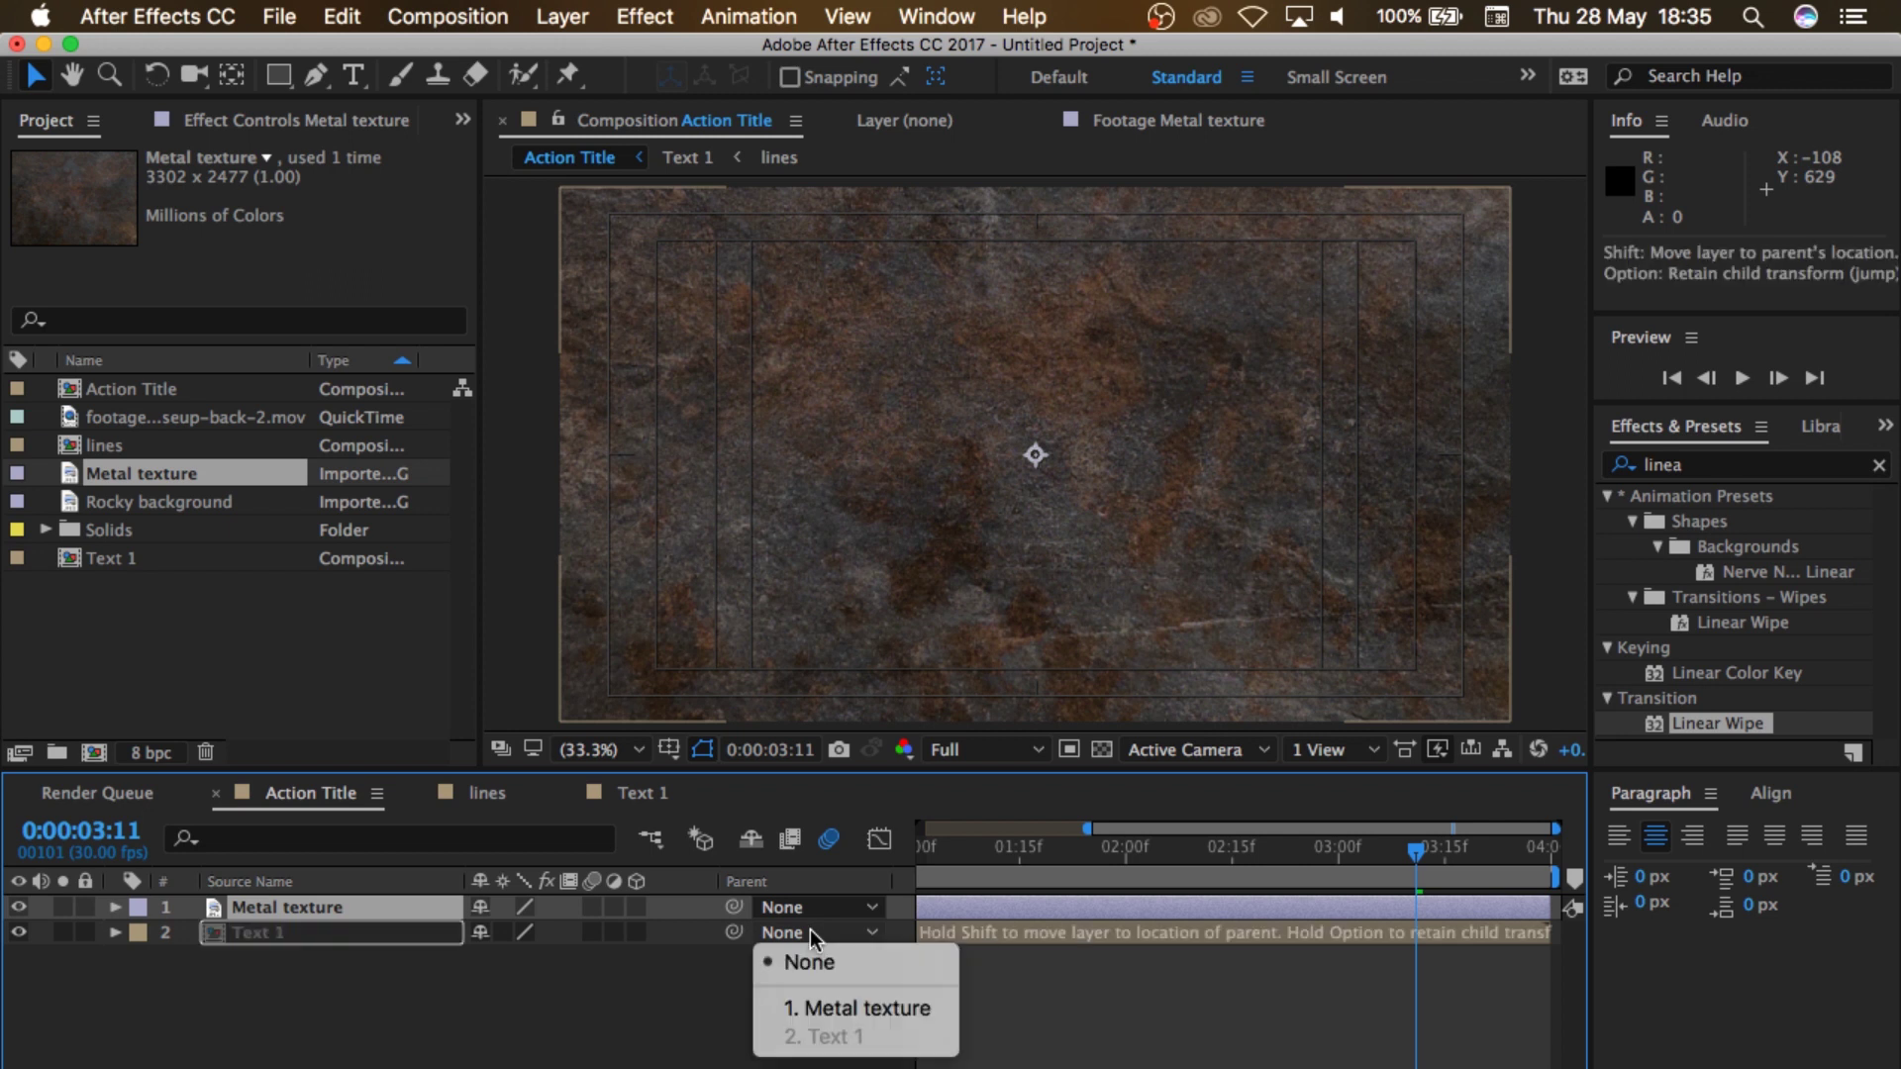
left_click(717, 953)
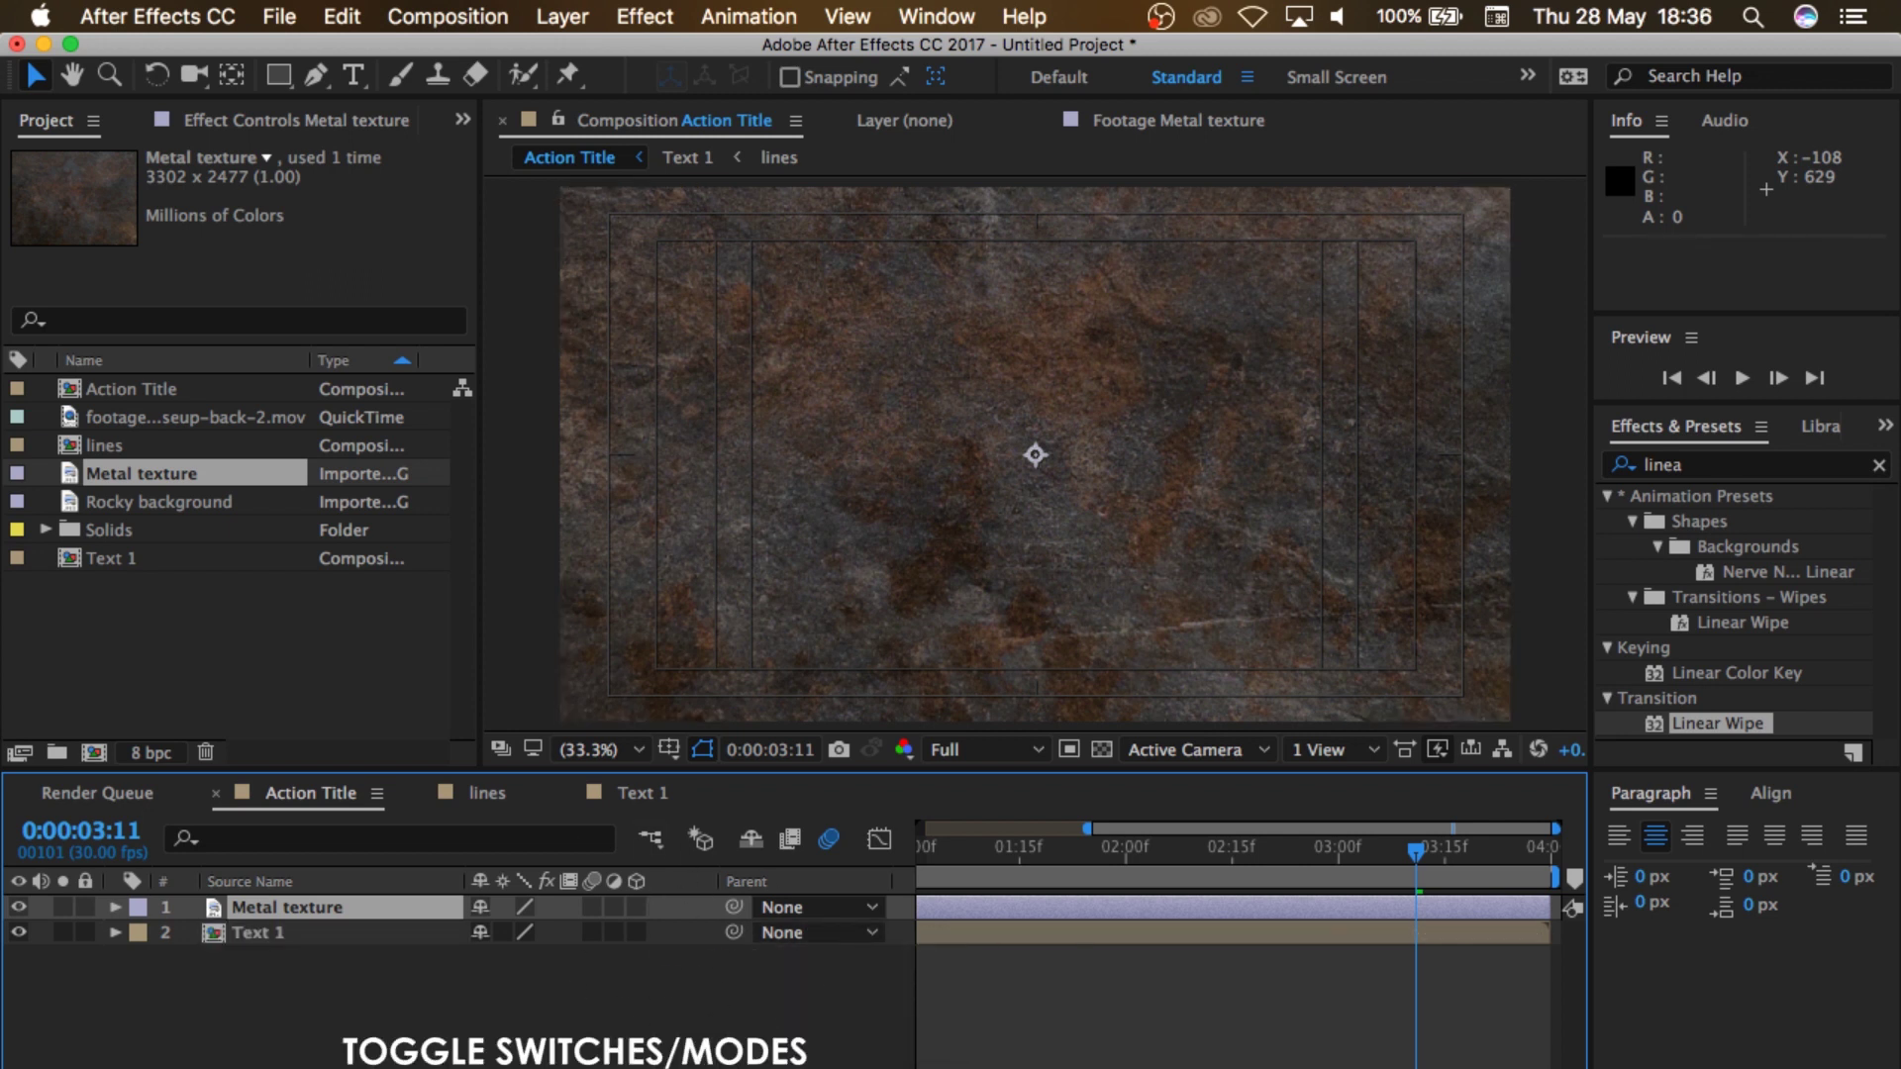
key("F4")
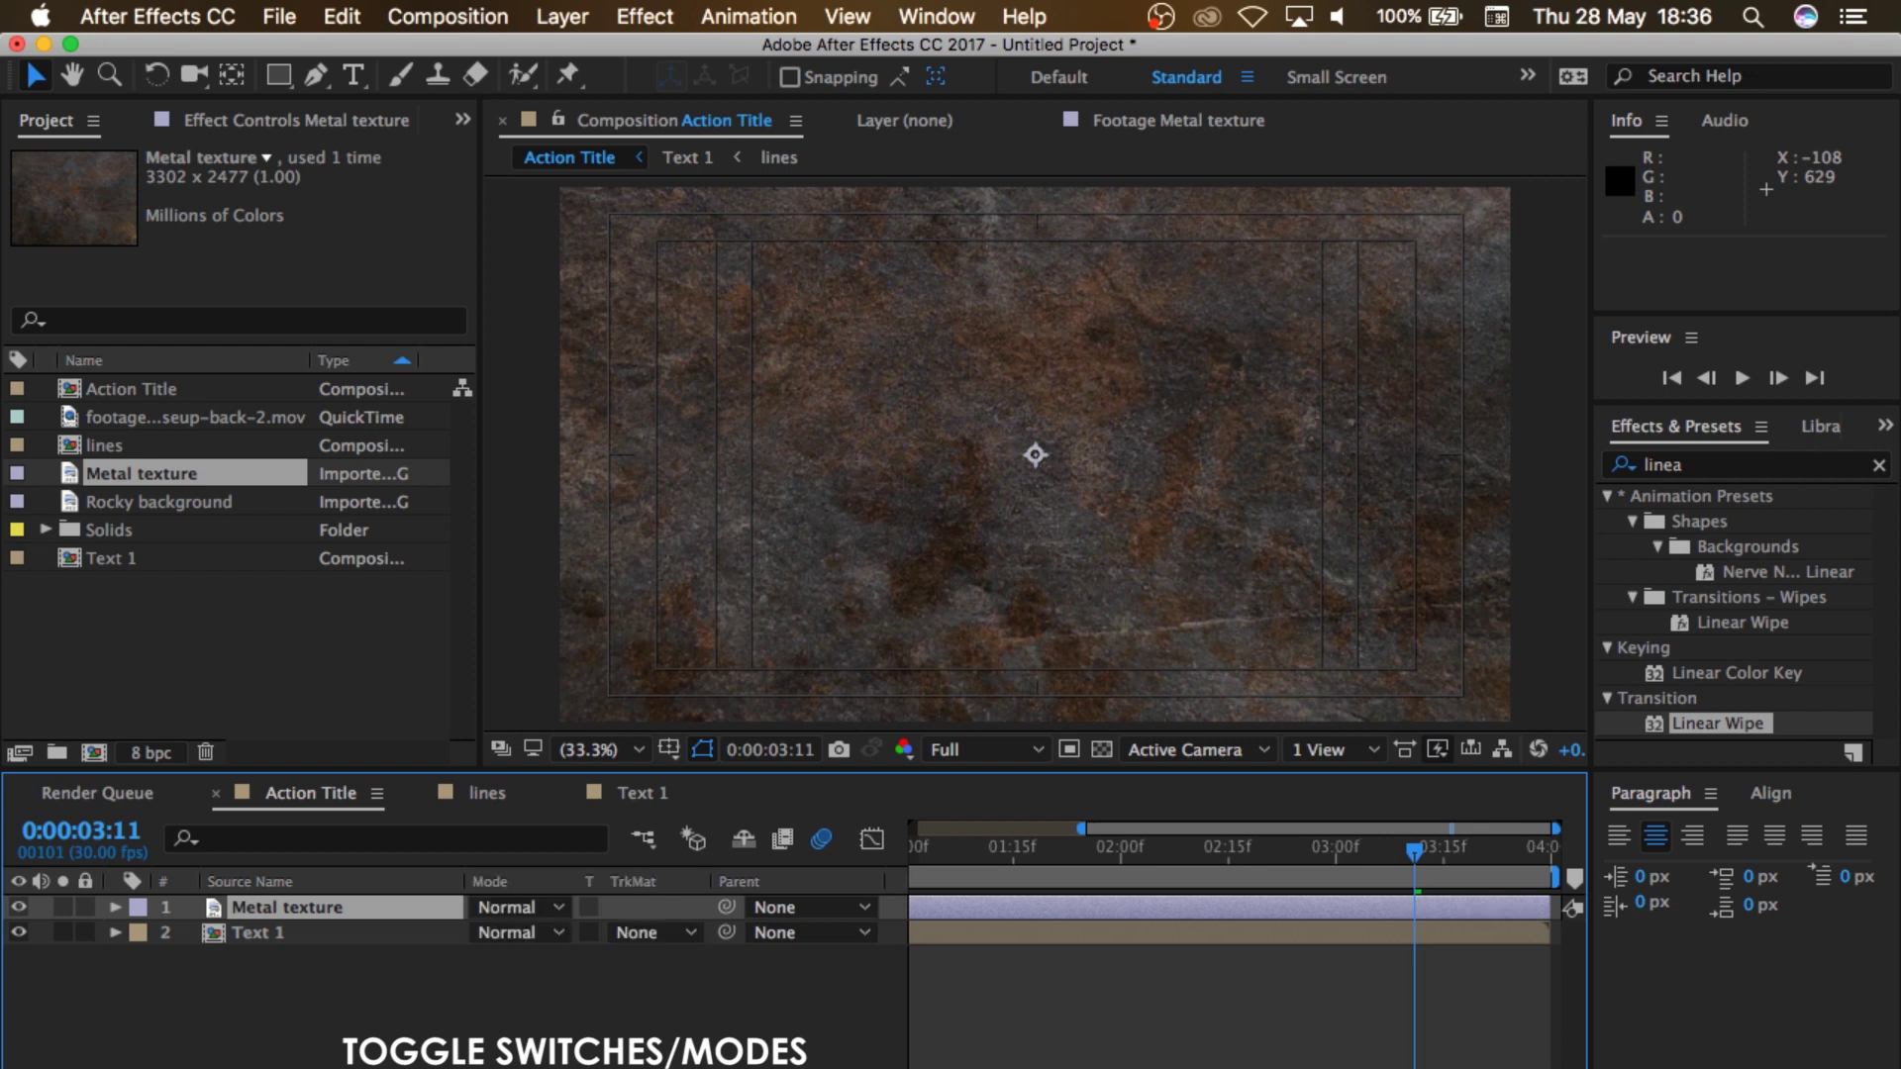
left_click(649, 937)
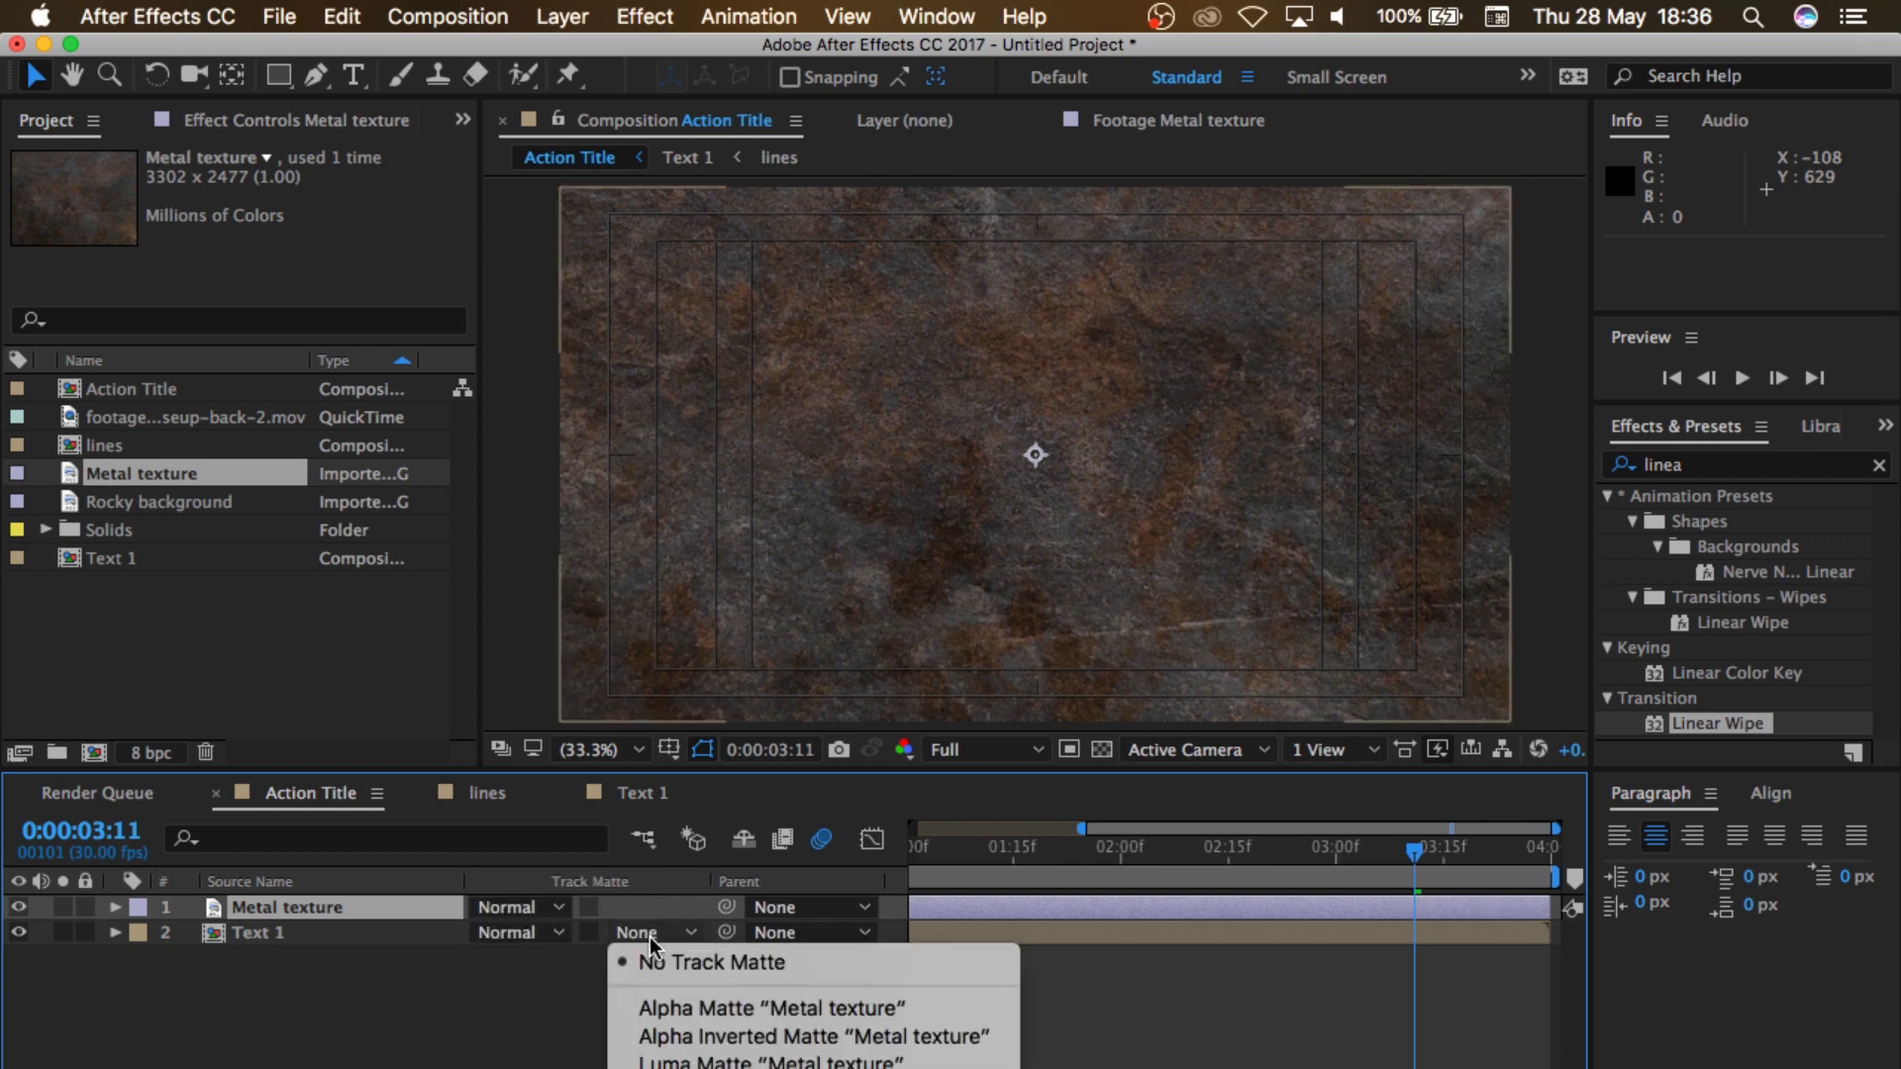
left_click(684, 1062)
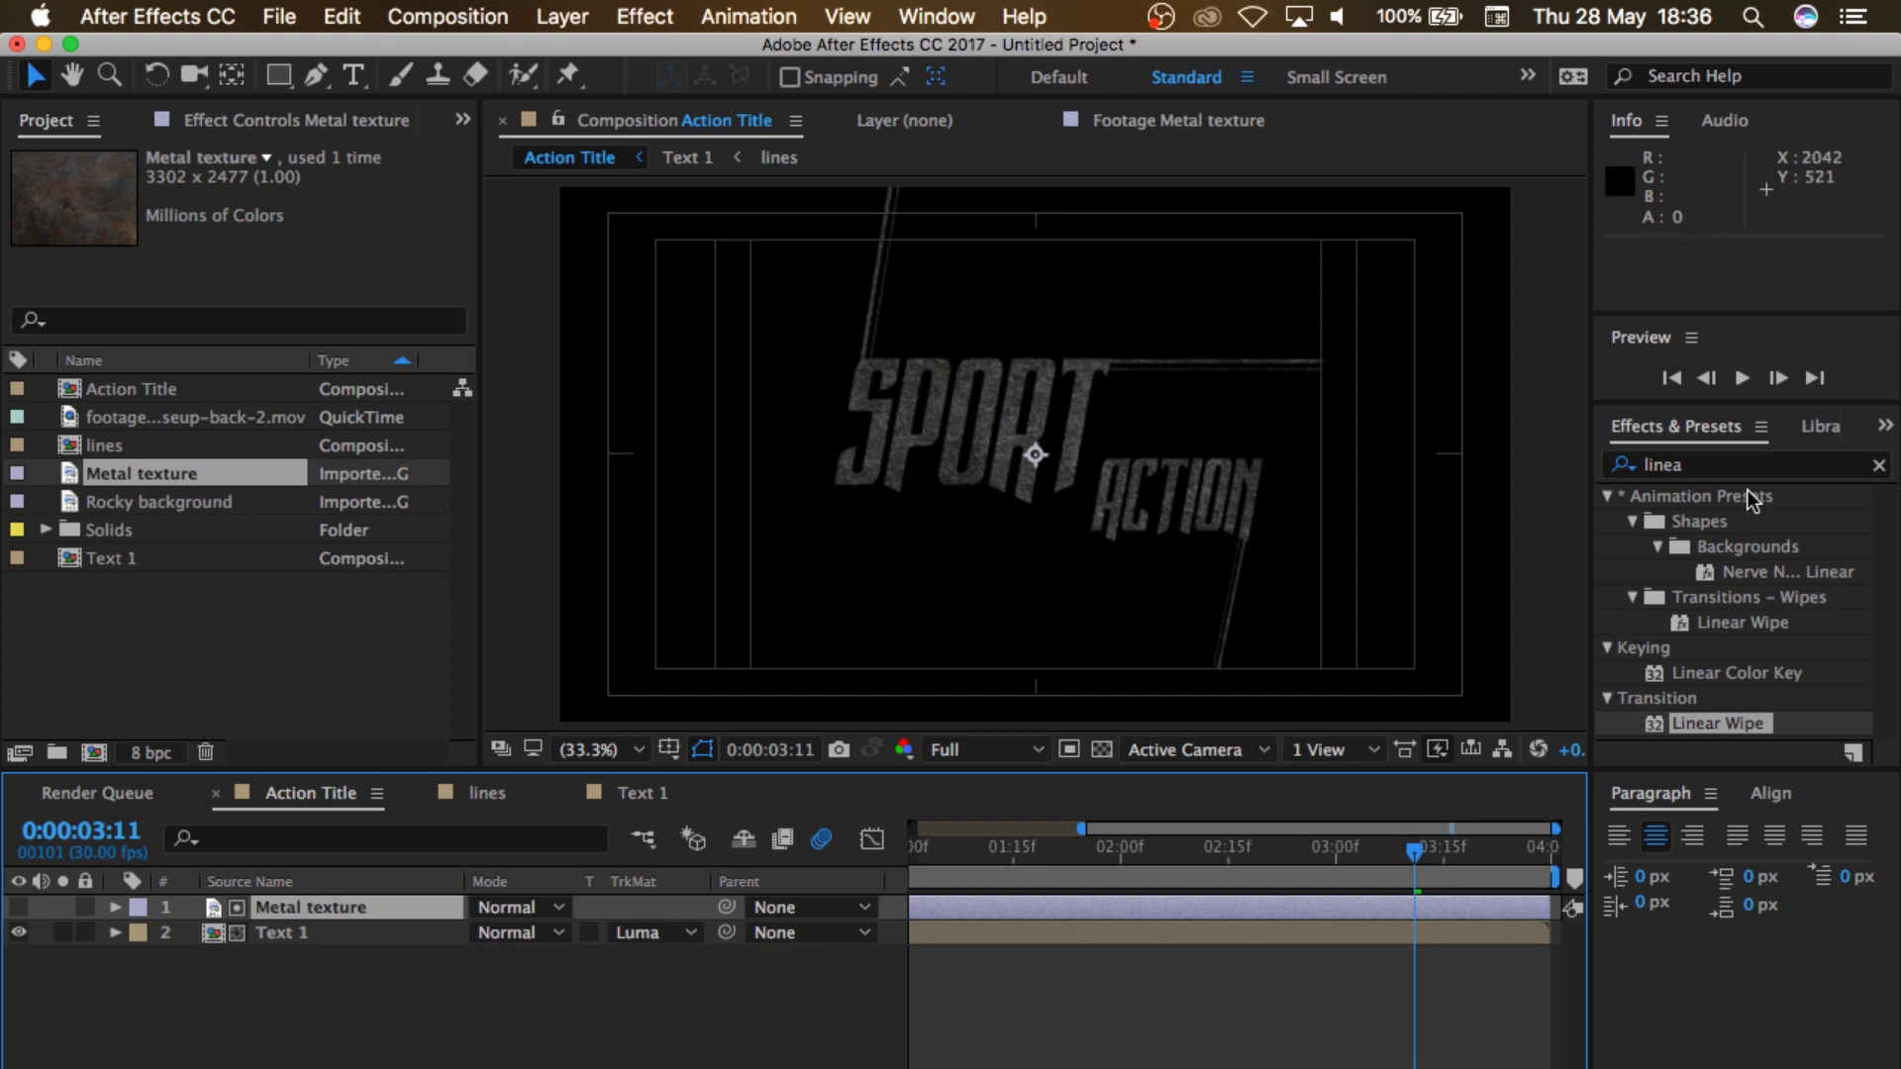
Step: Find the Tint effect and apply it to the Text 1 layer
left_click(1878, 464)
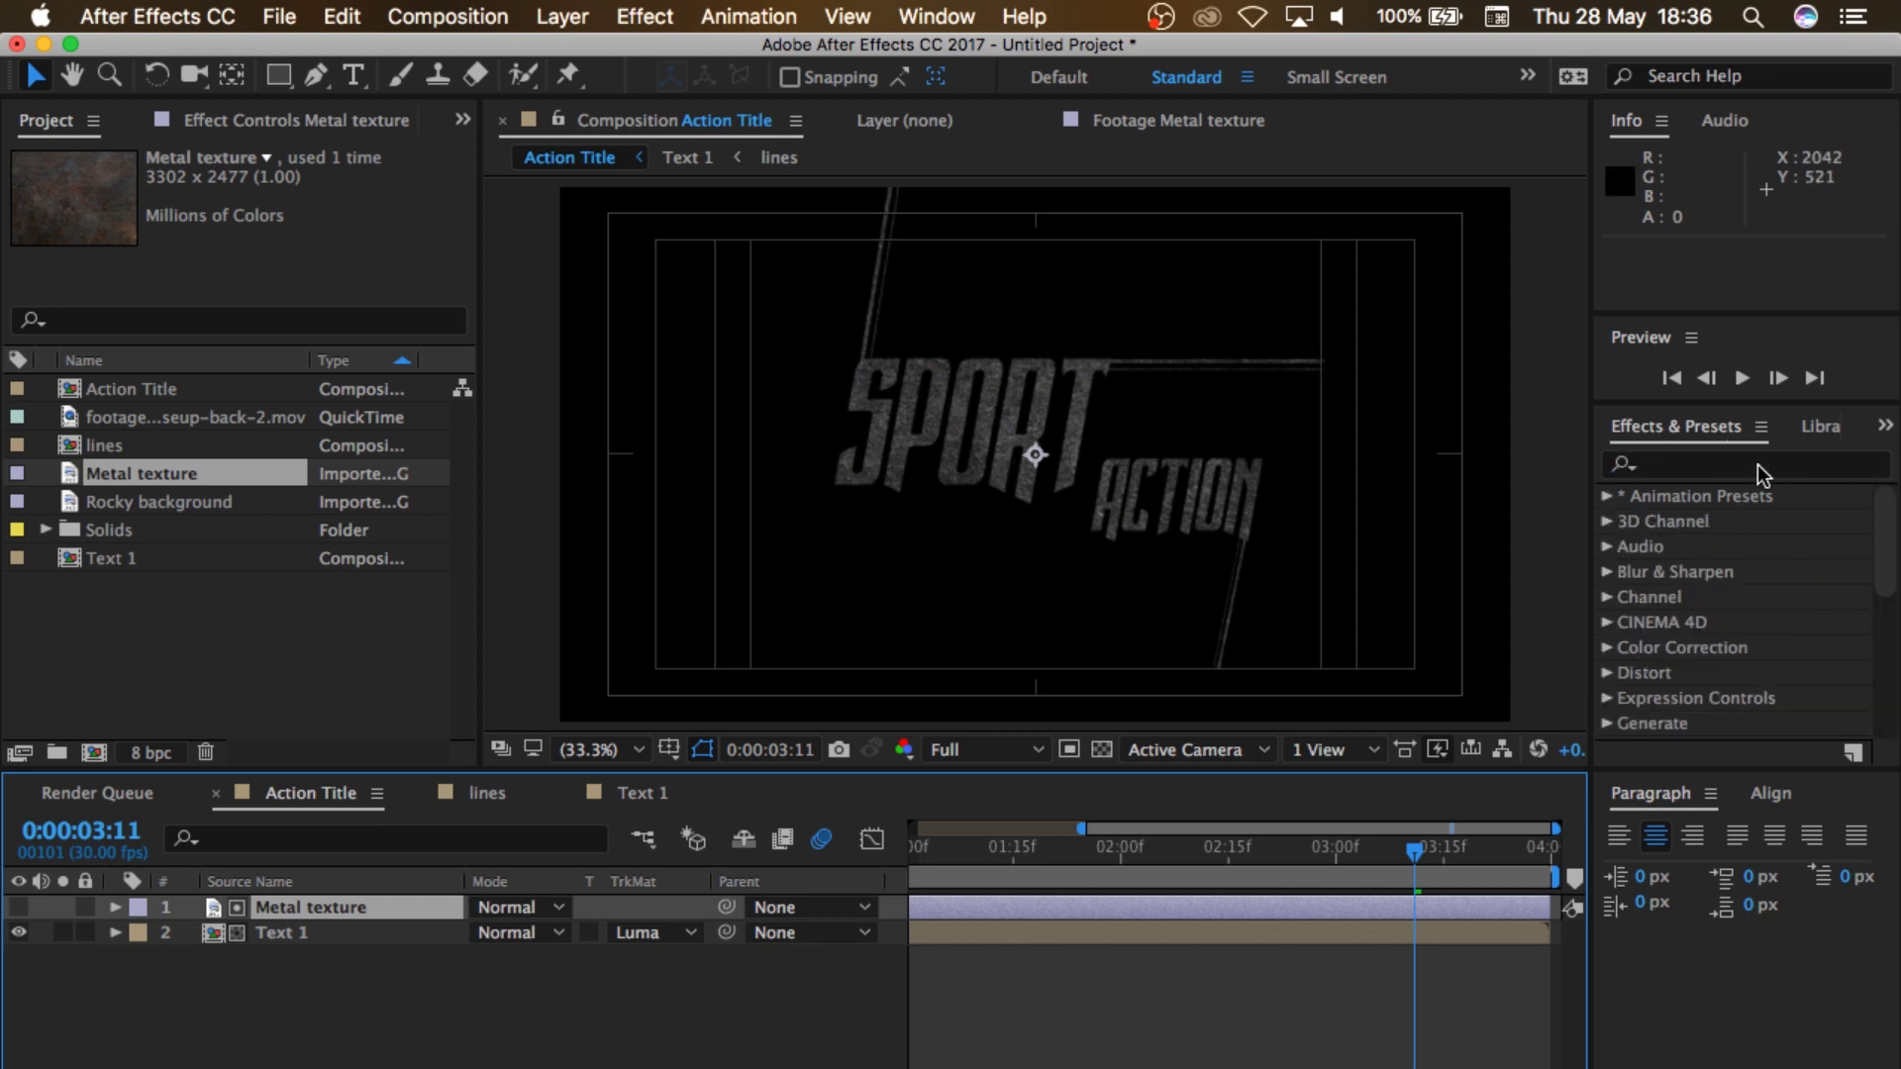
left_click(1878, 465)
type("tint")
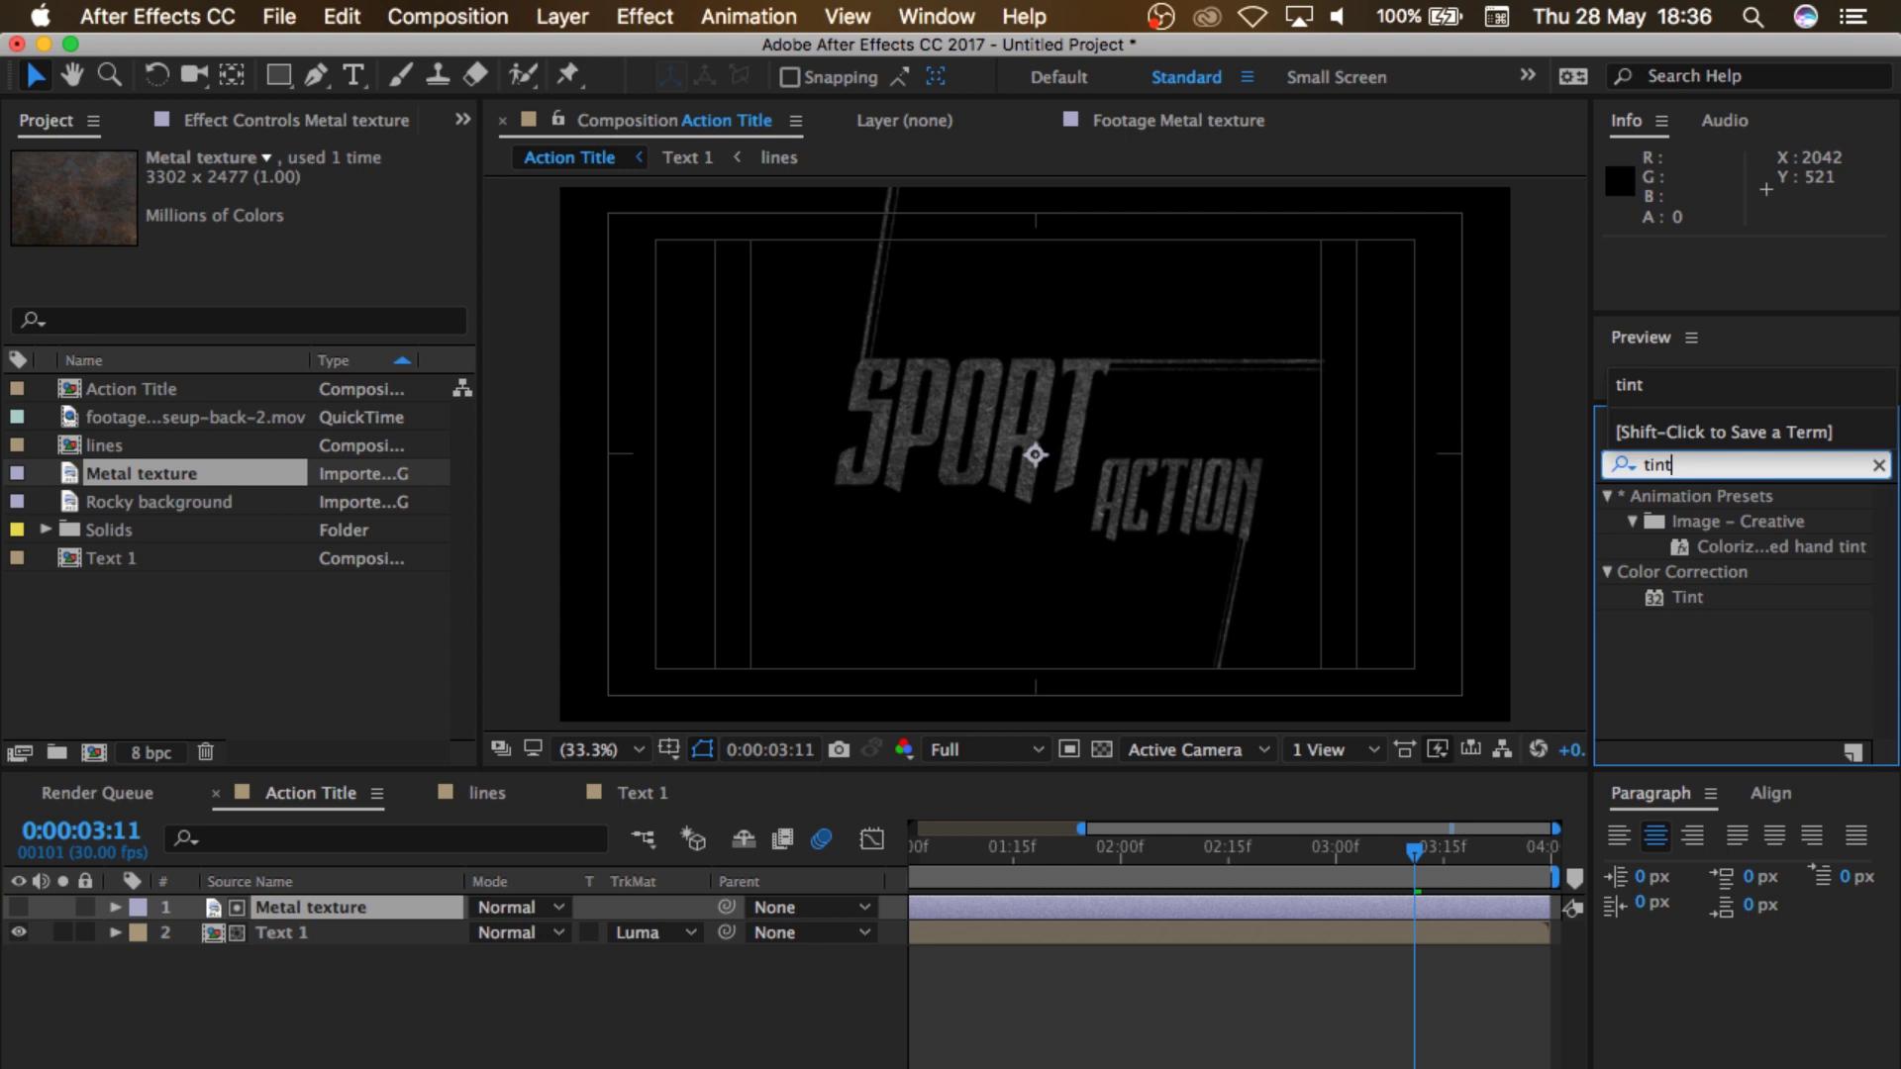
left_click_drag(1754, 600, 366, 943)
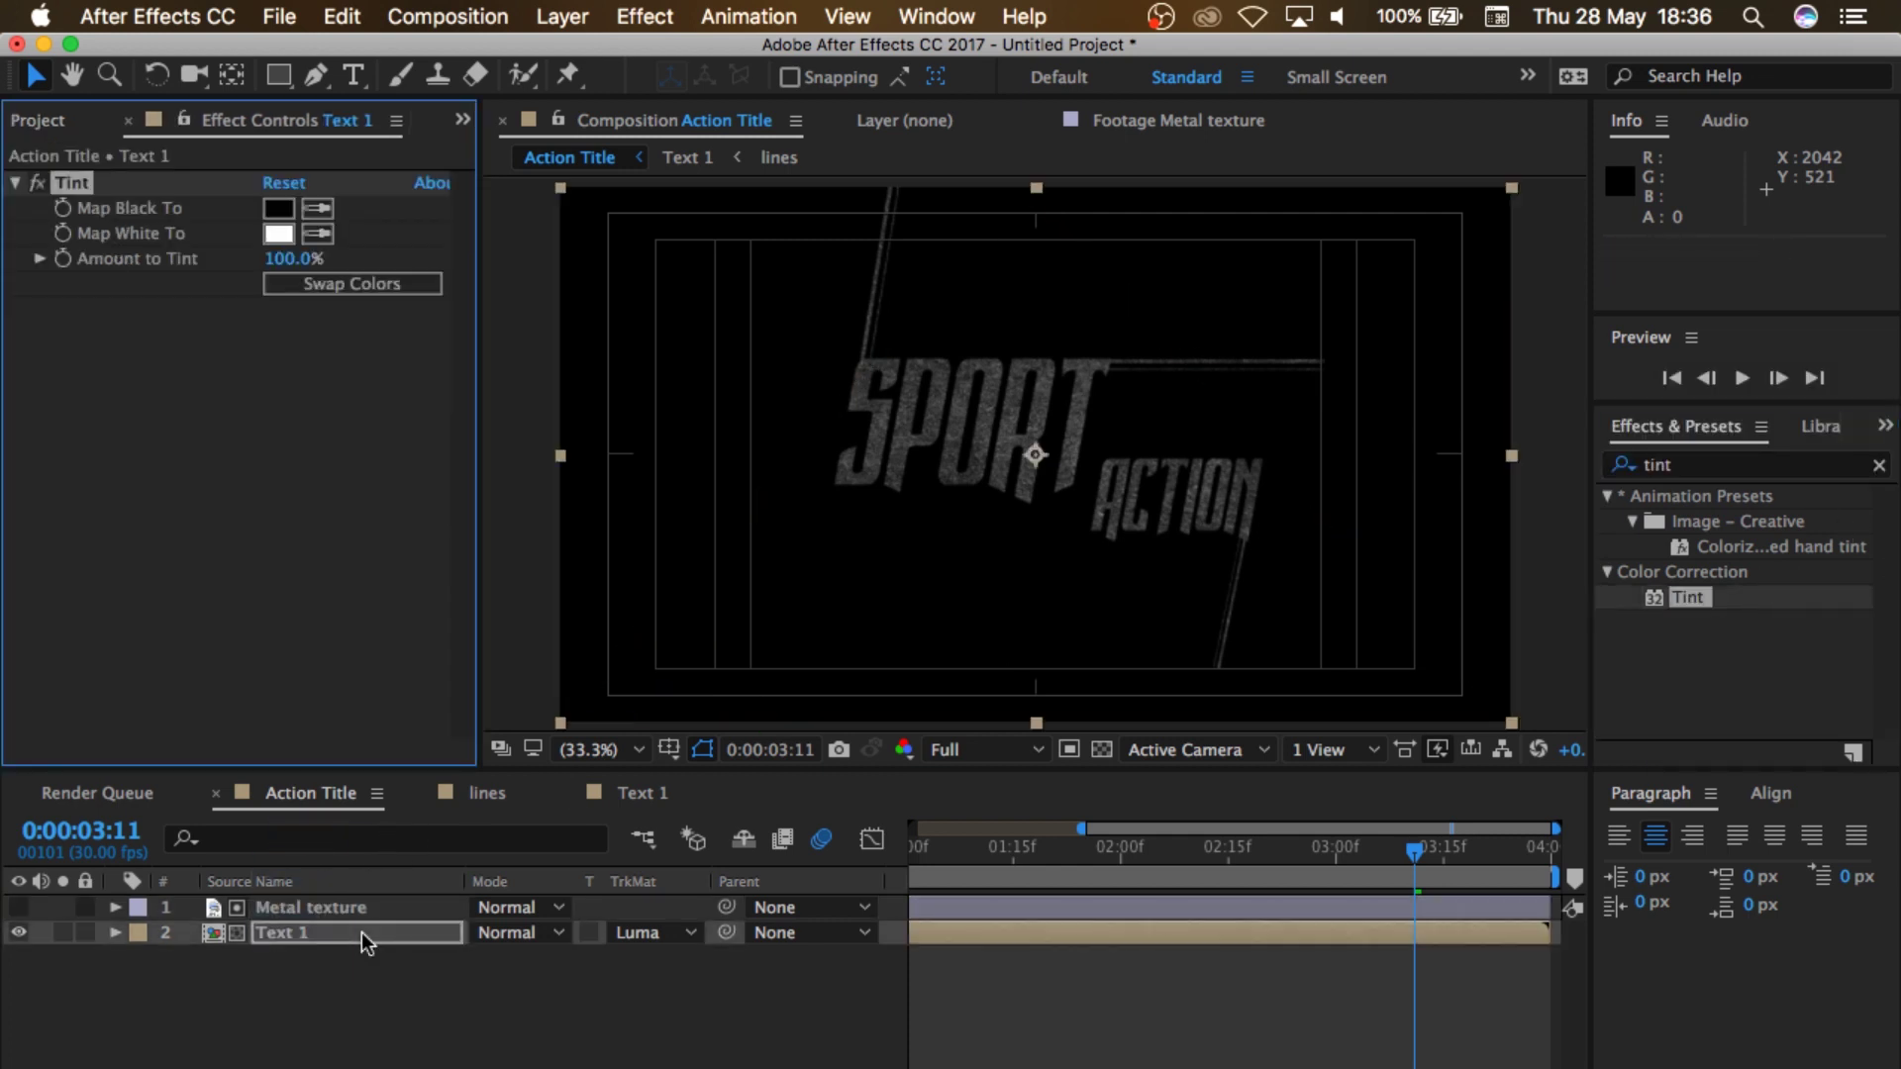
Step: Set the Tint effect's Map White To colour on Text 1 to red, FF0000
left_click(278, 234)
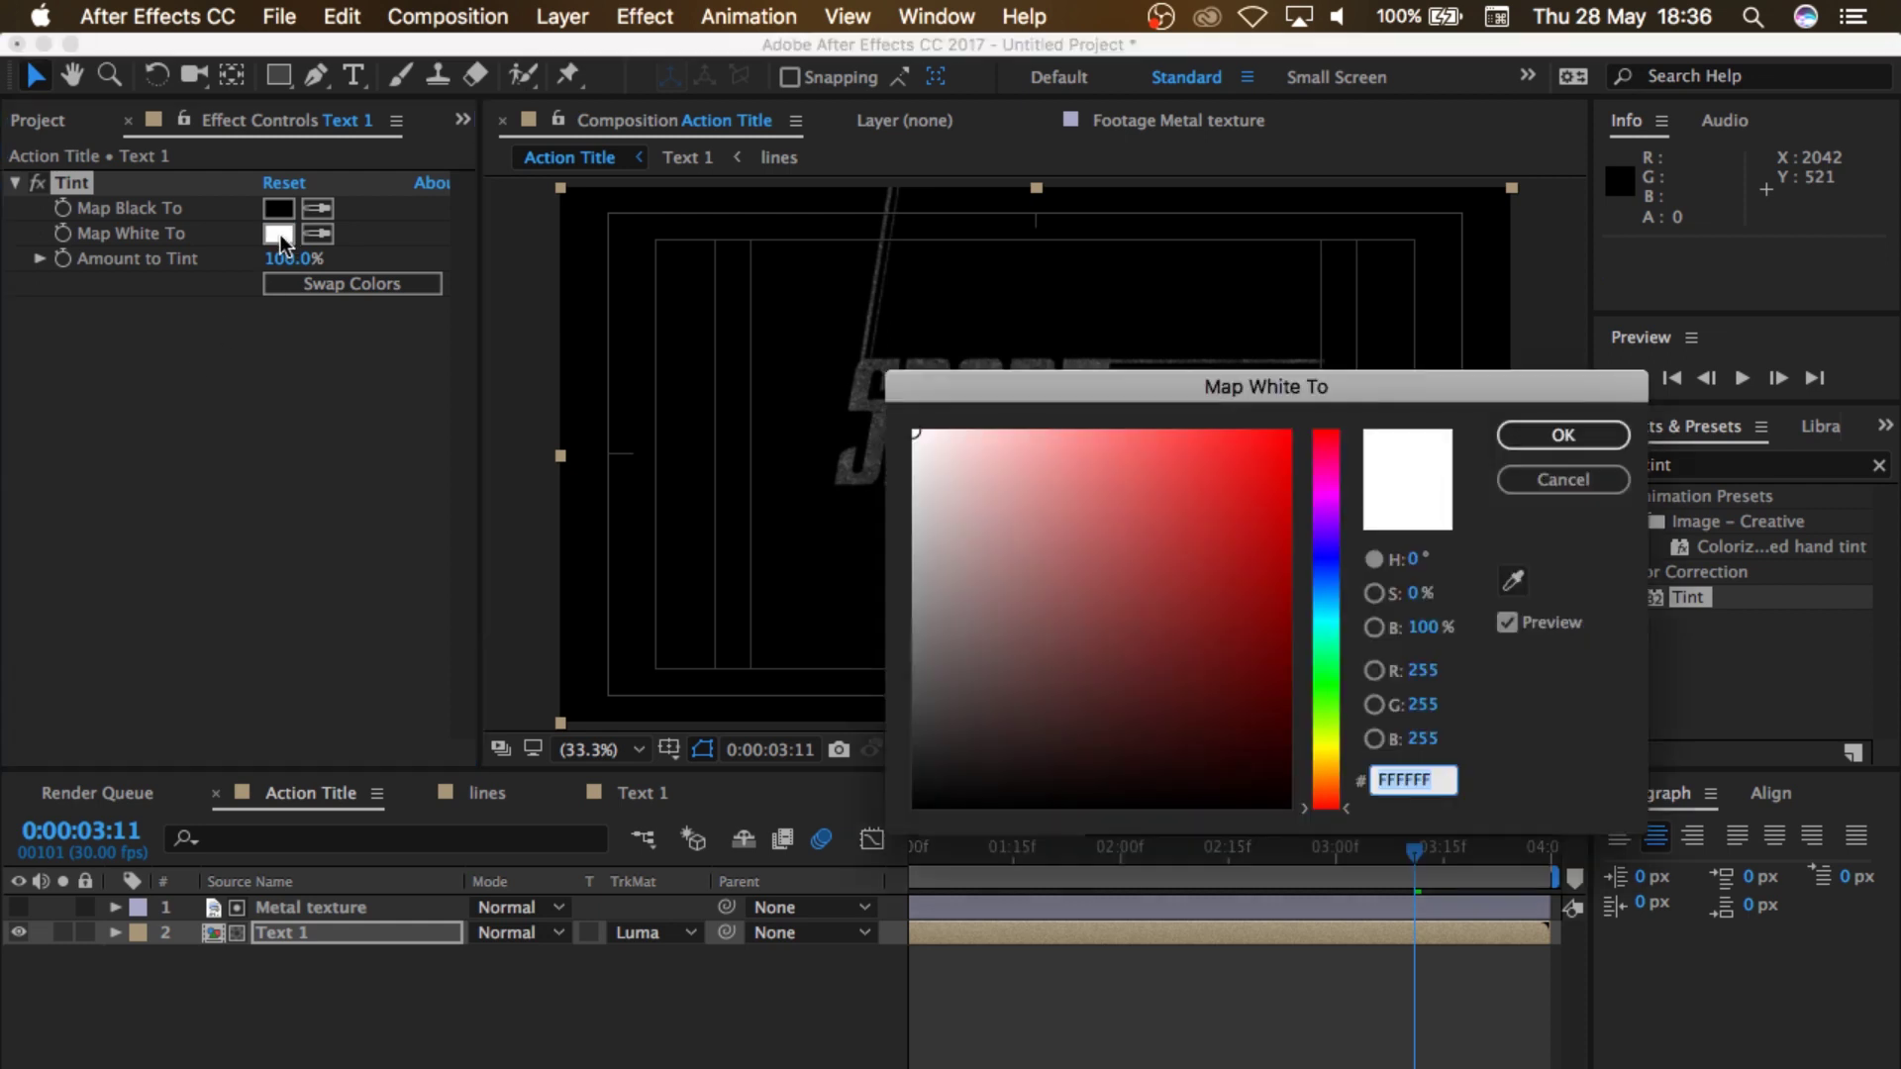
left_click_drag(1251, 602, 608, 396)
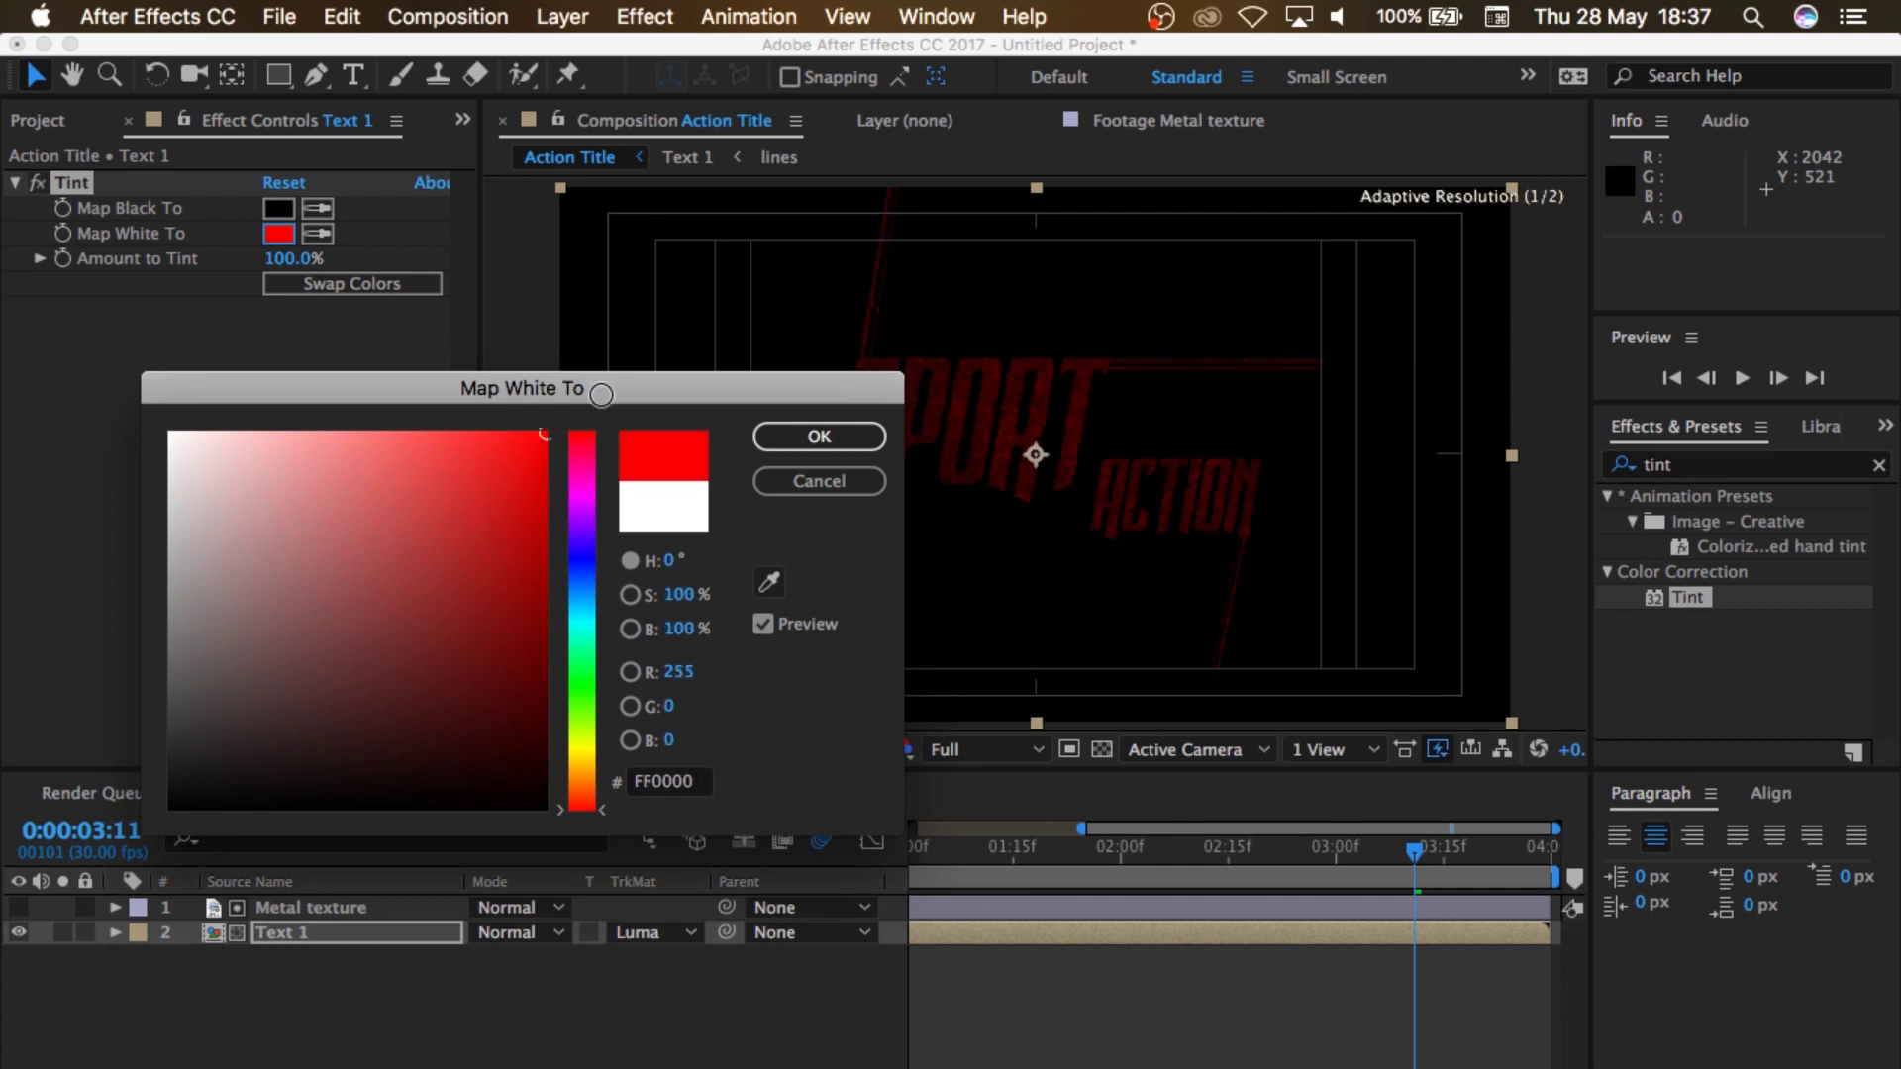
left_click(819, 435)
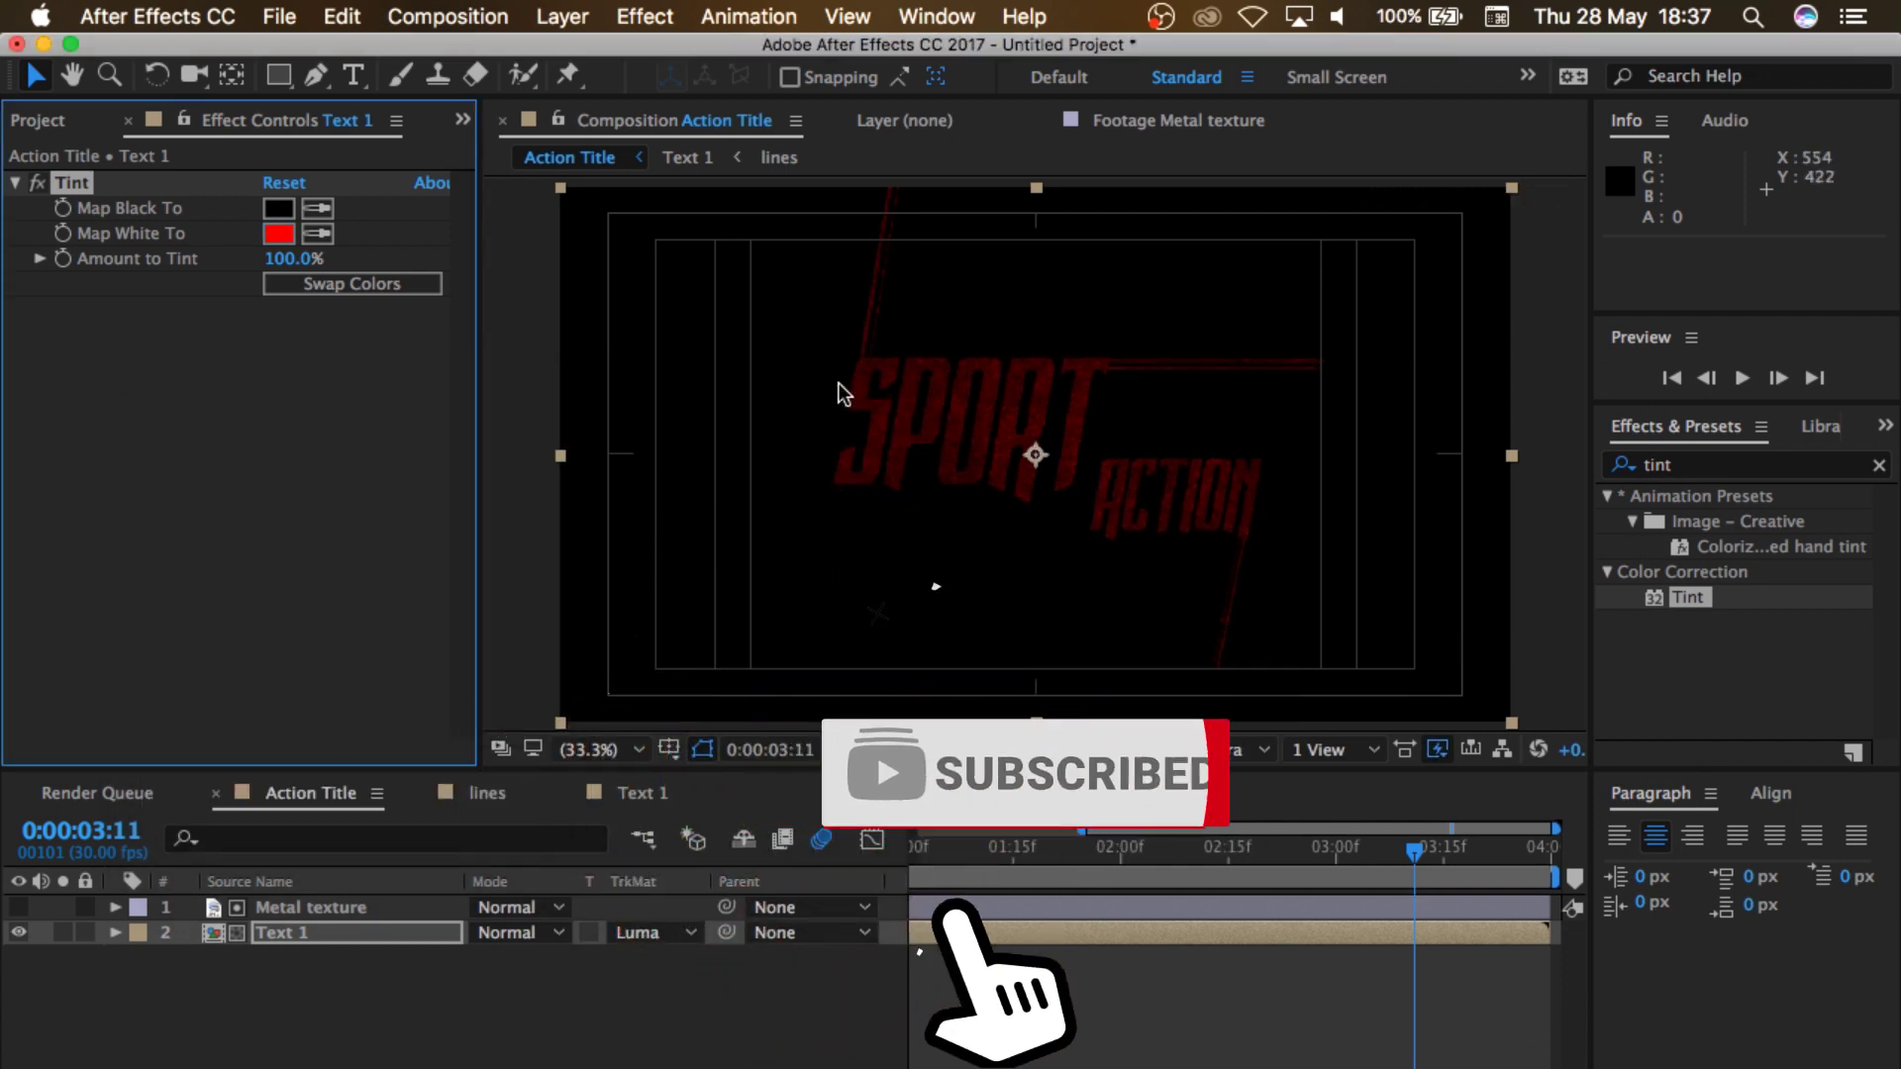
Step: Create a composition named Main Composition with a height of 1080 px and a duration of 0:00:04:00
left_click(448, 16)
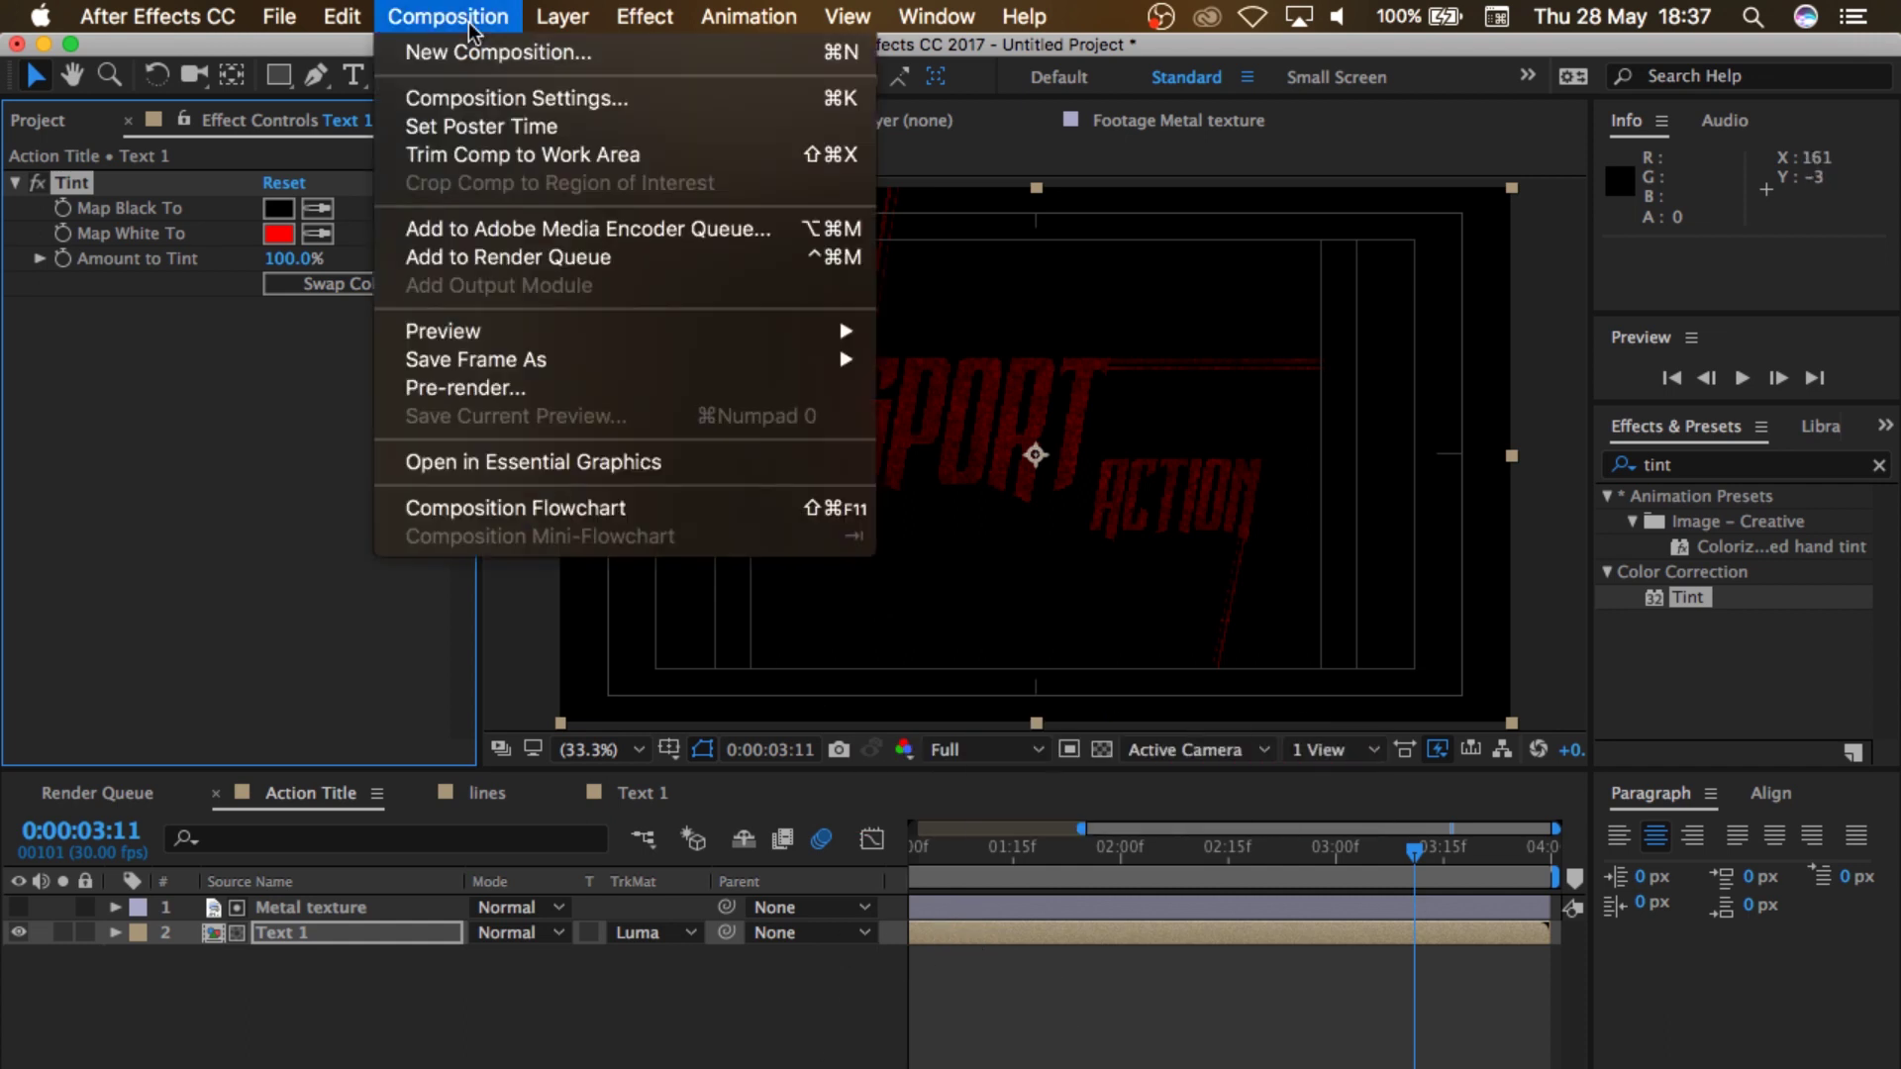
left_click(538, 53)
type("M")
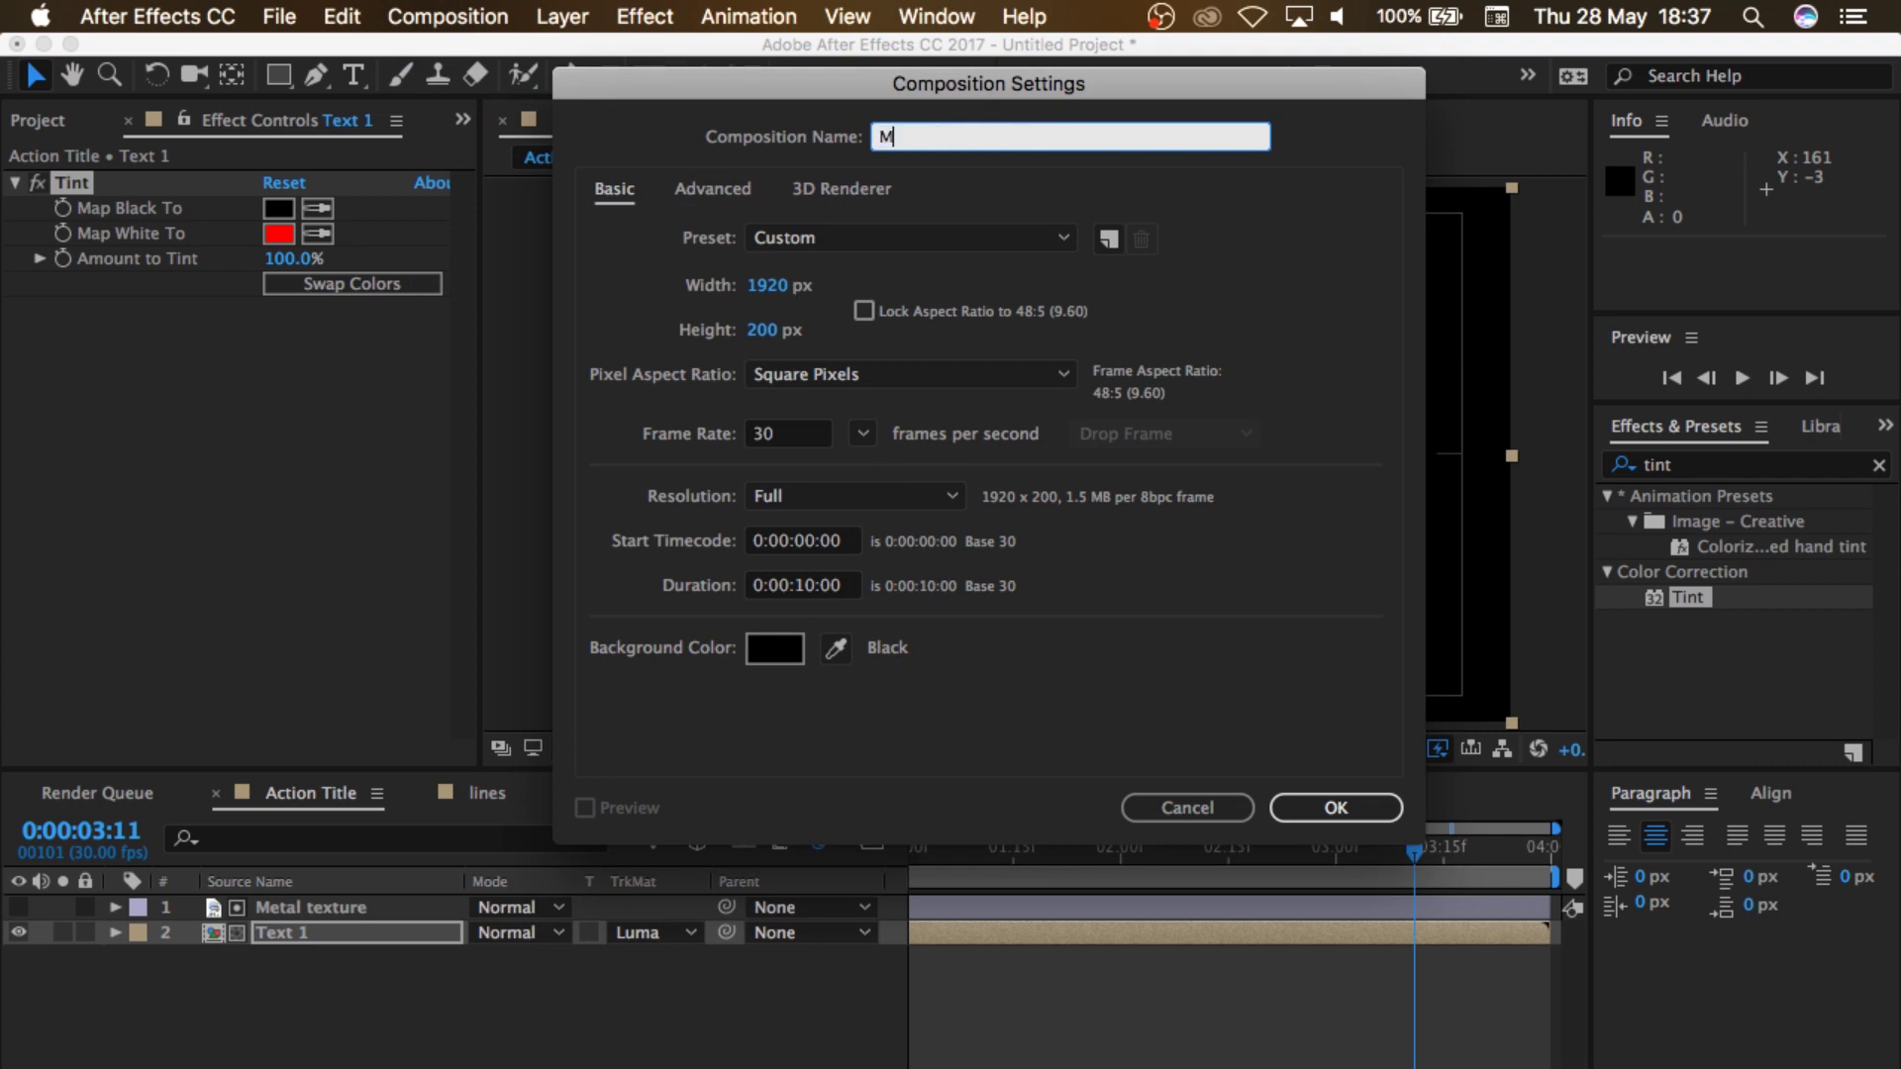
type("ain Composition")
left_click(762, 333)
type("1")
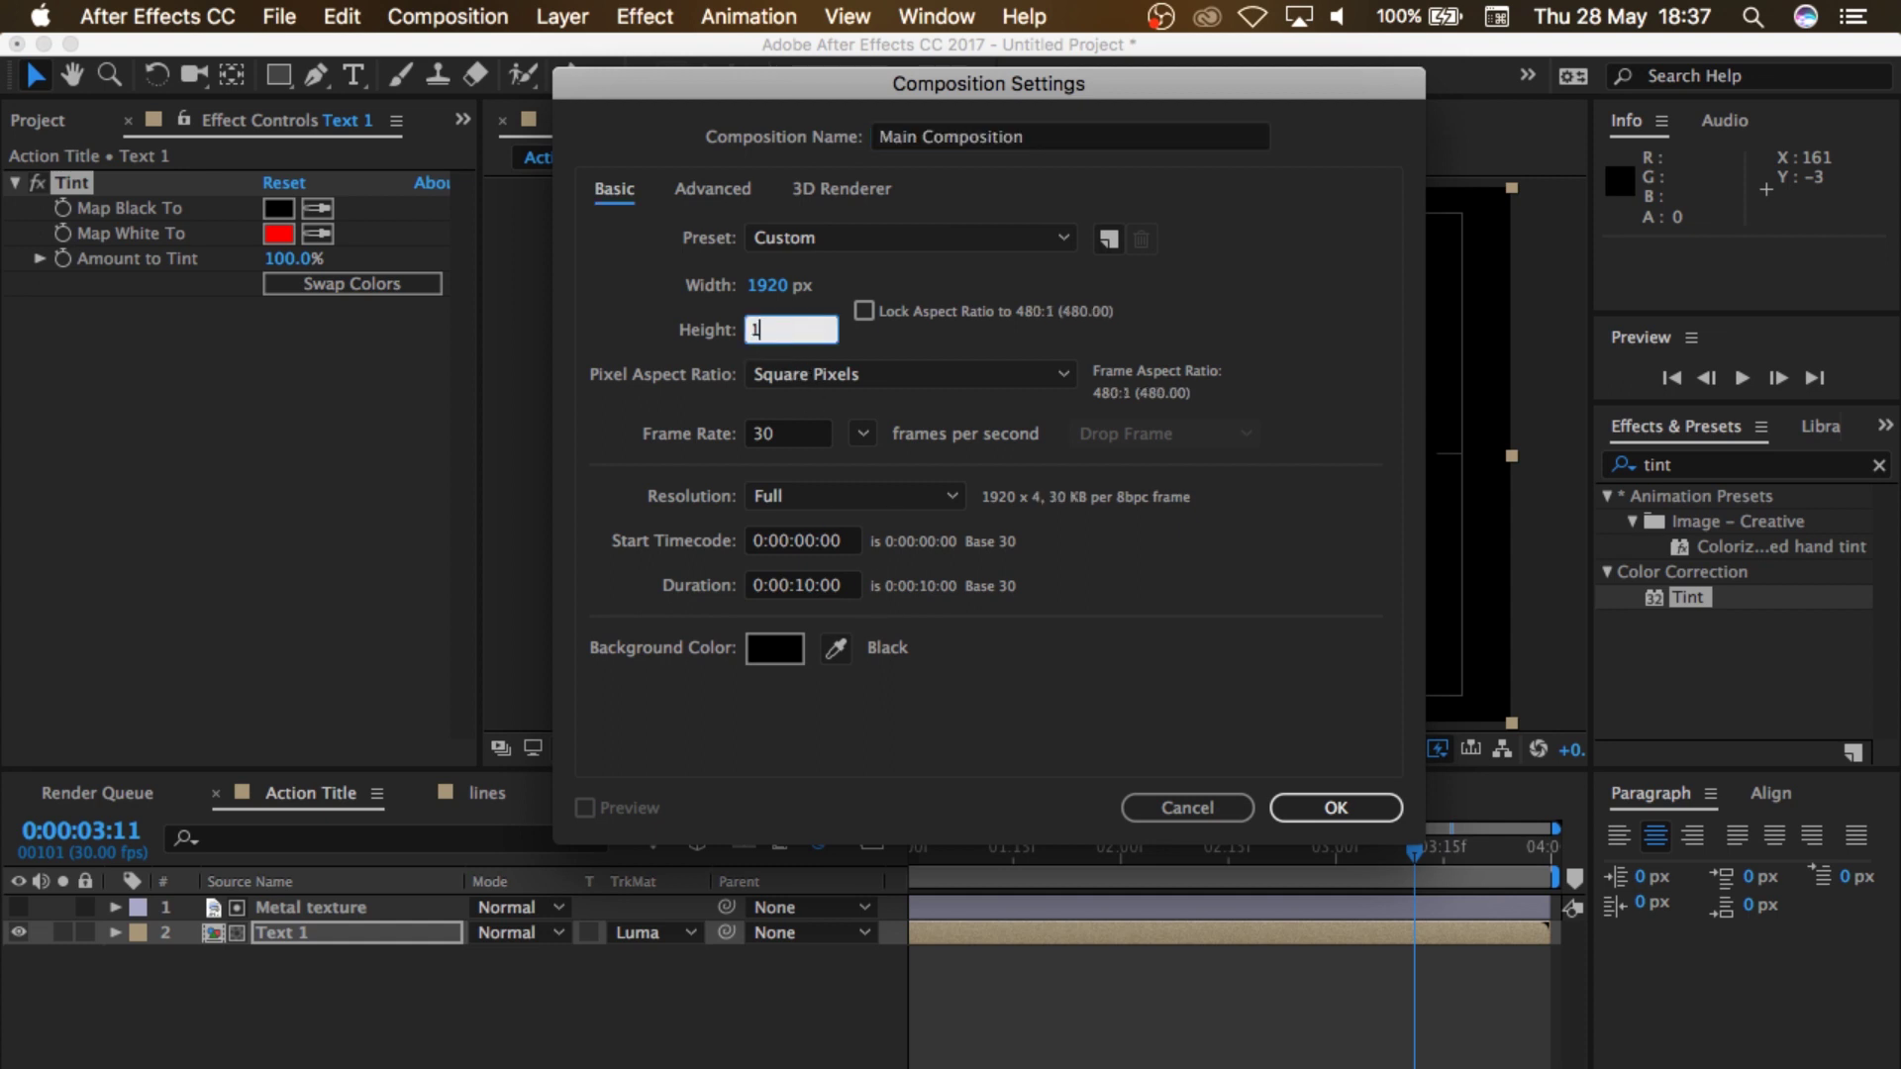
type("080")
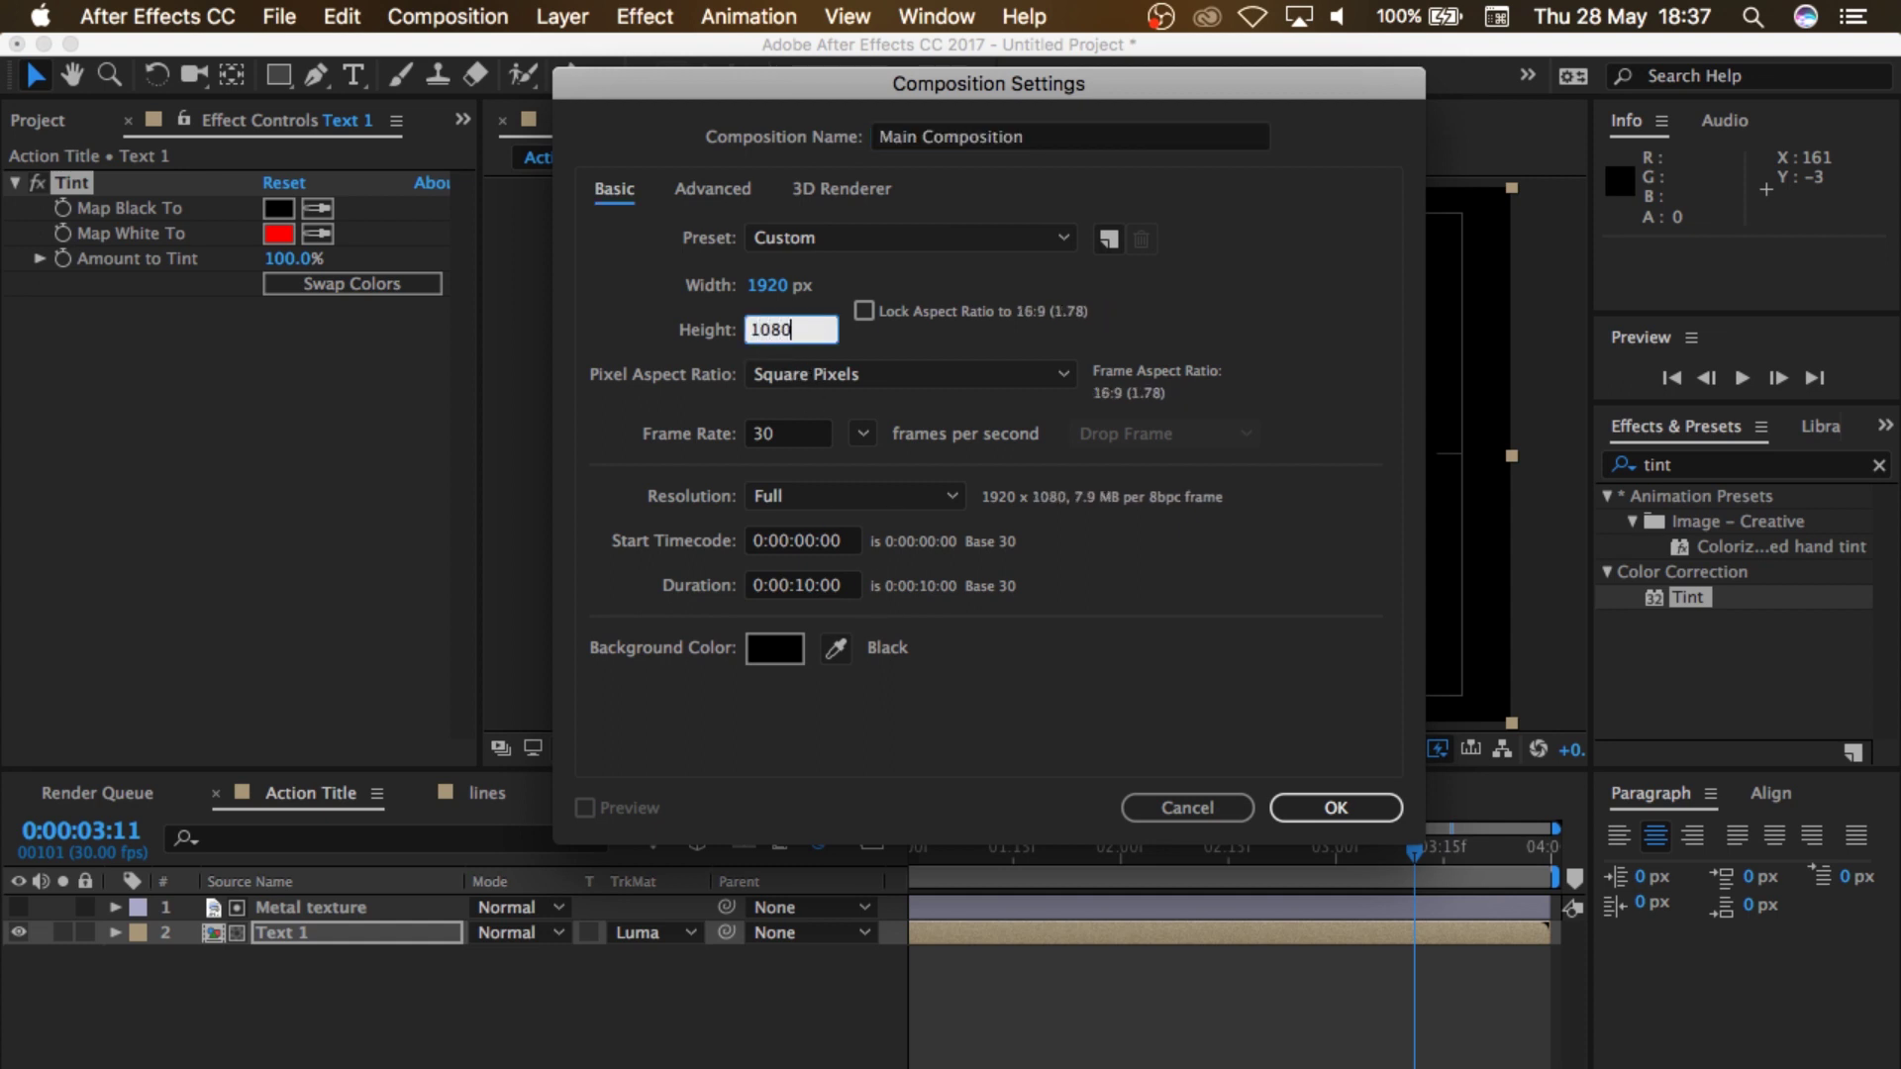
left_click(815, 586)
key("BackSpace")
key("BackSpace")
type("04")
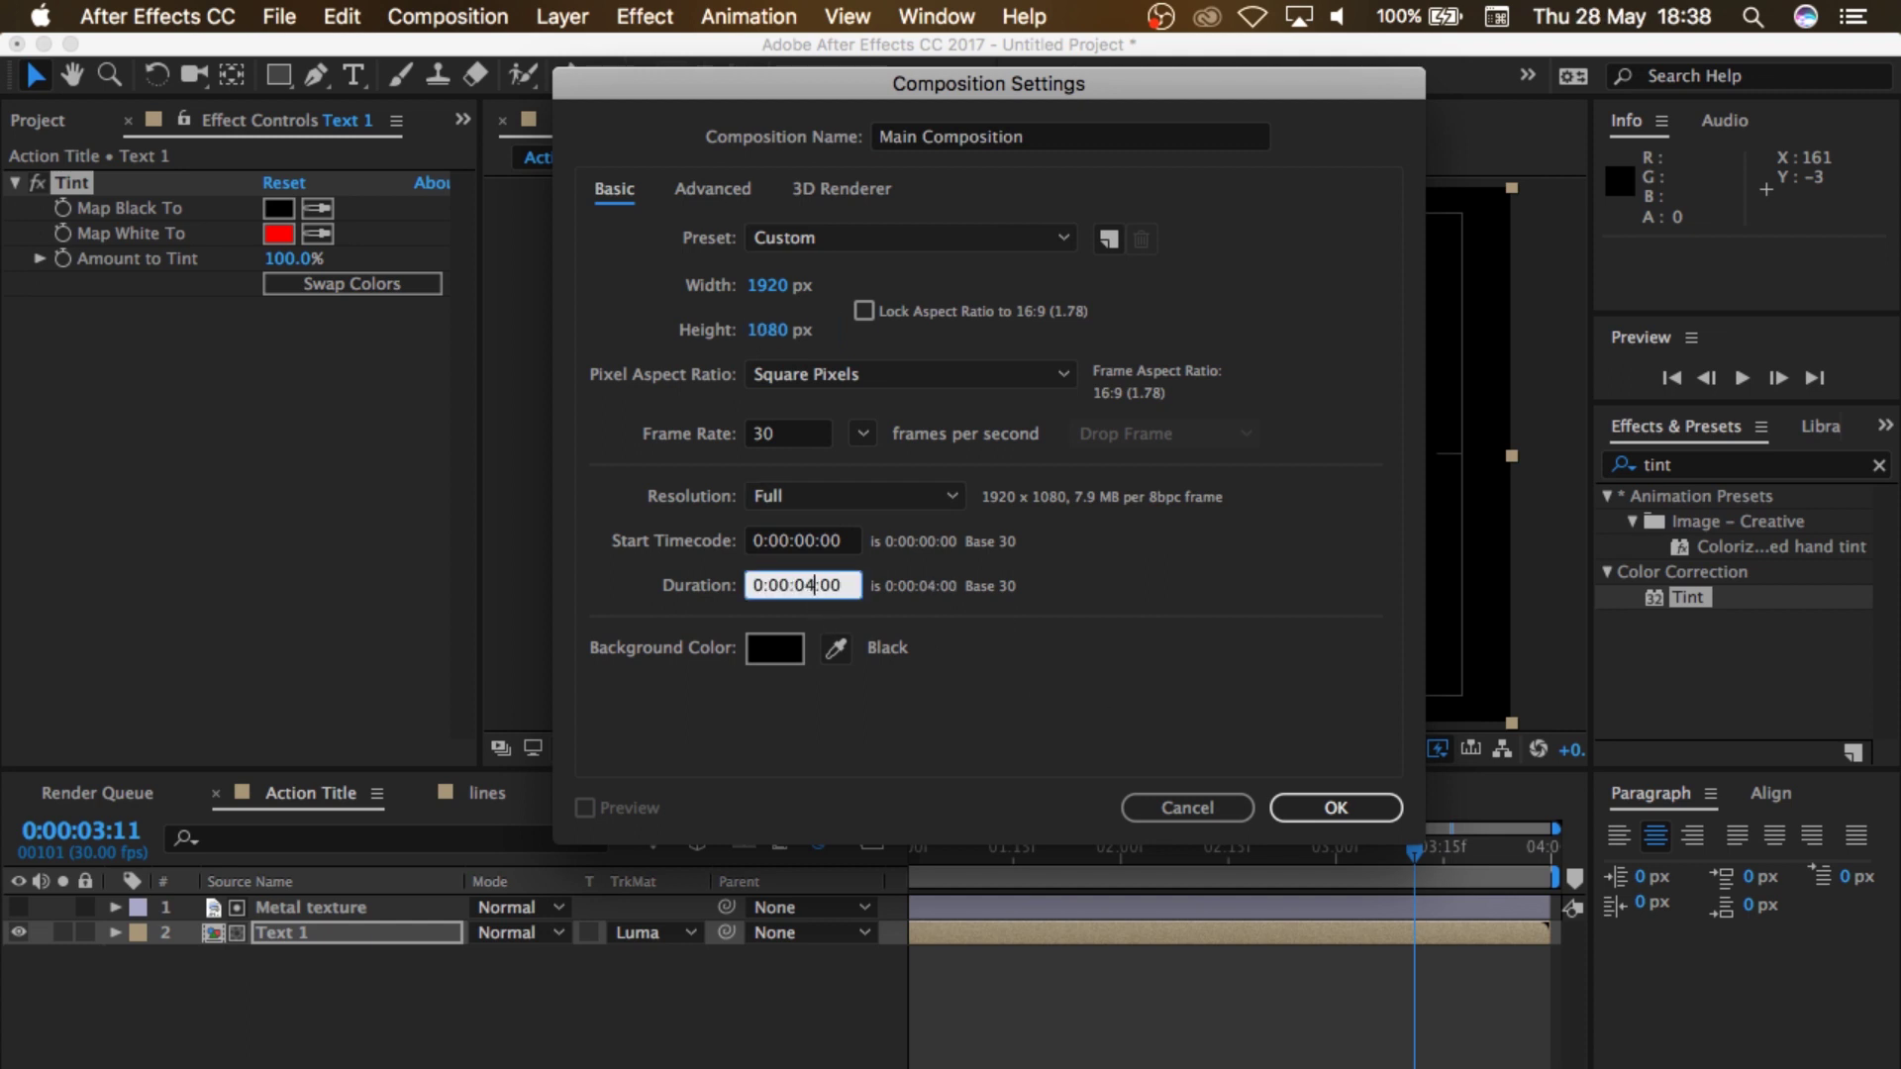
left_click(1326, 807)
Step: Move the playhead to 0:00:01:15 and add Rocky background to Main Composition as a layer
left_click(1155, 846)
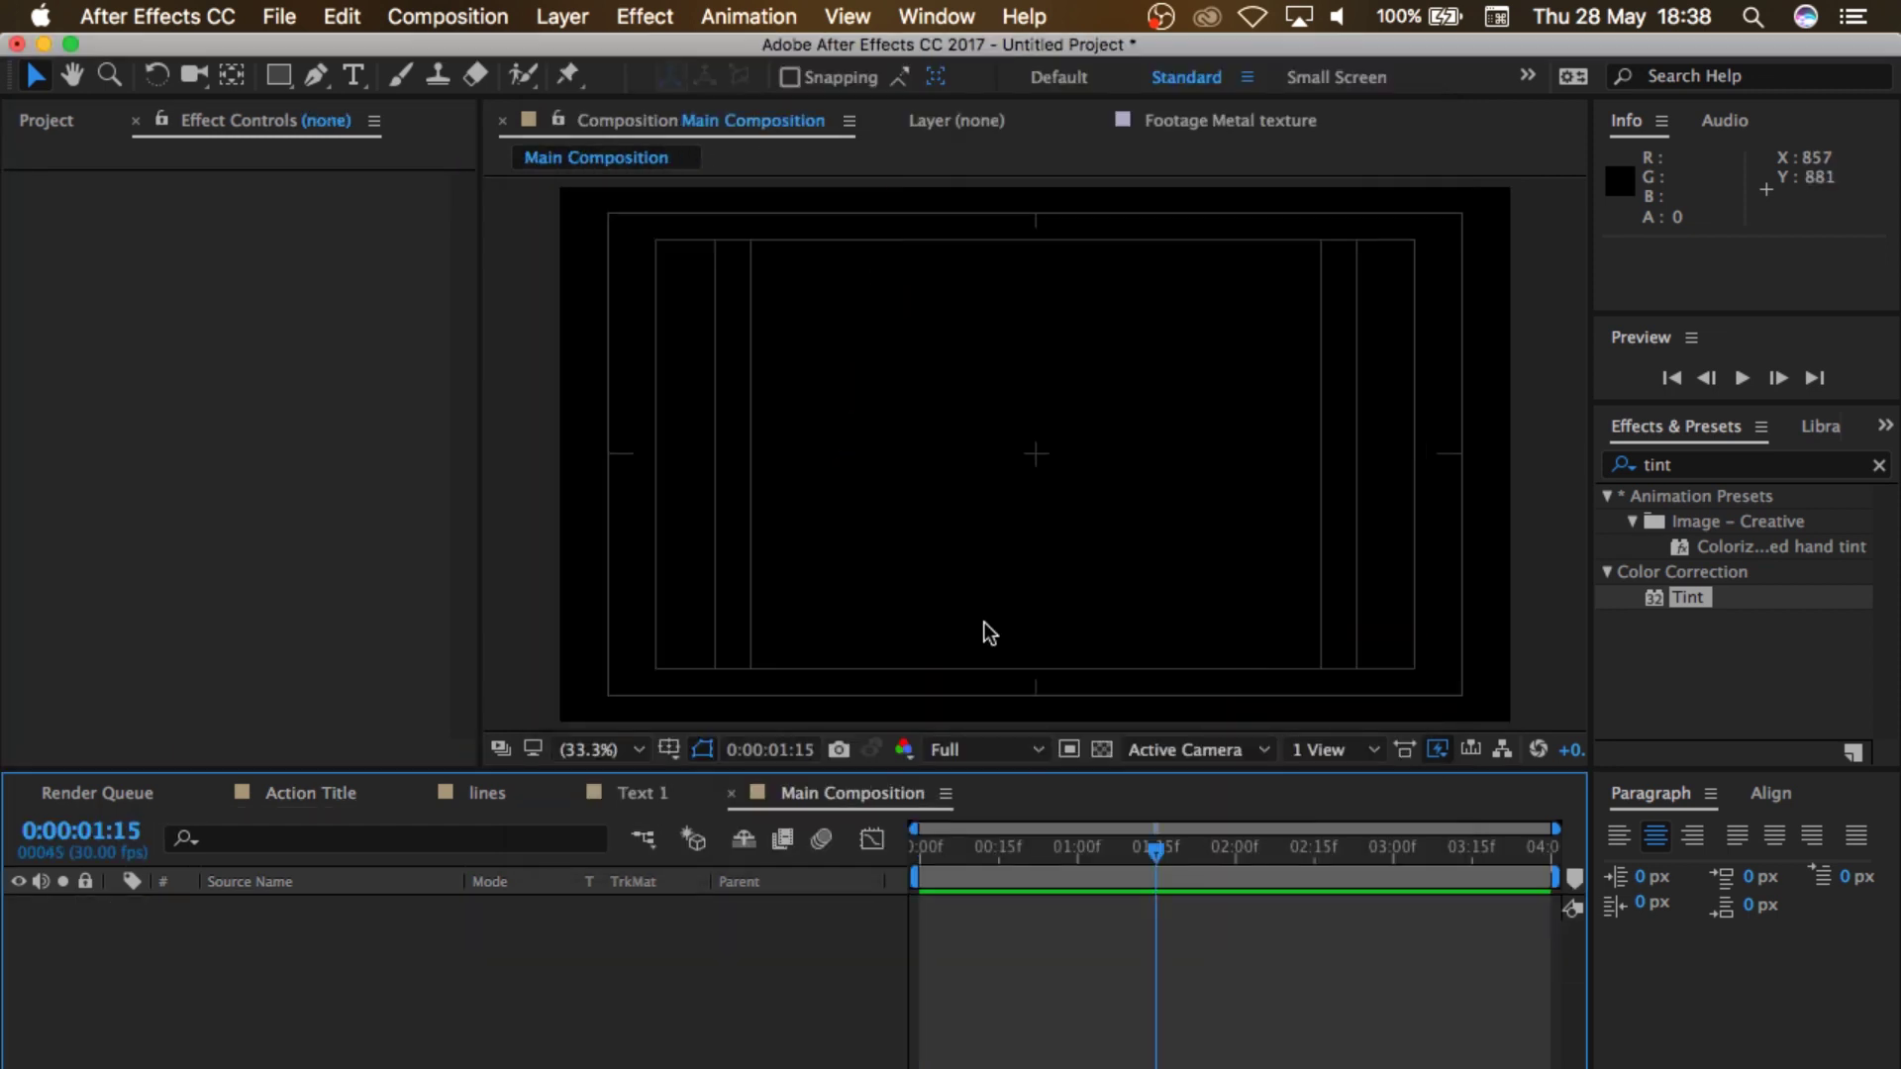
left_click(45, 121)
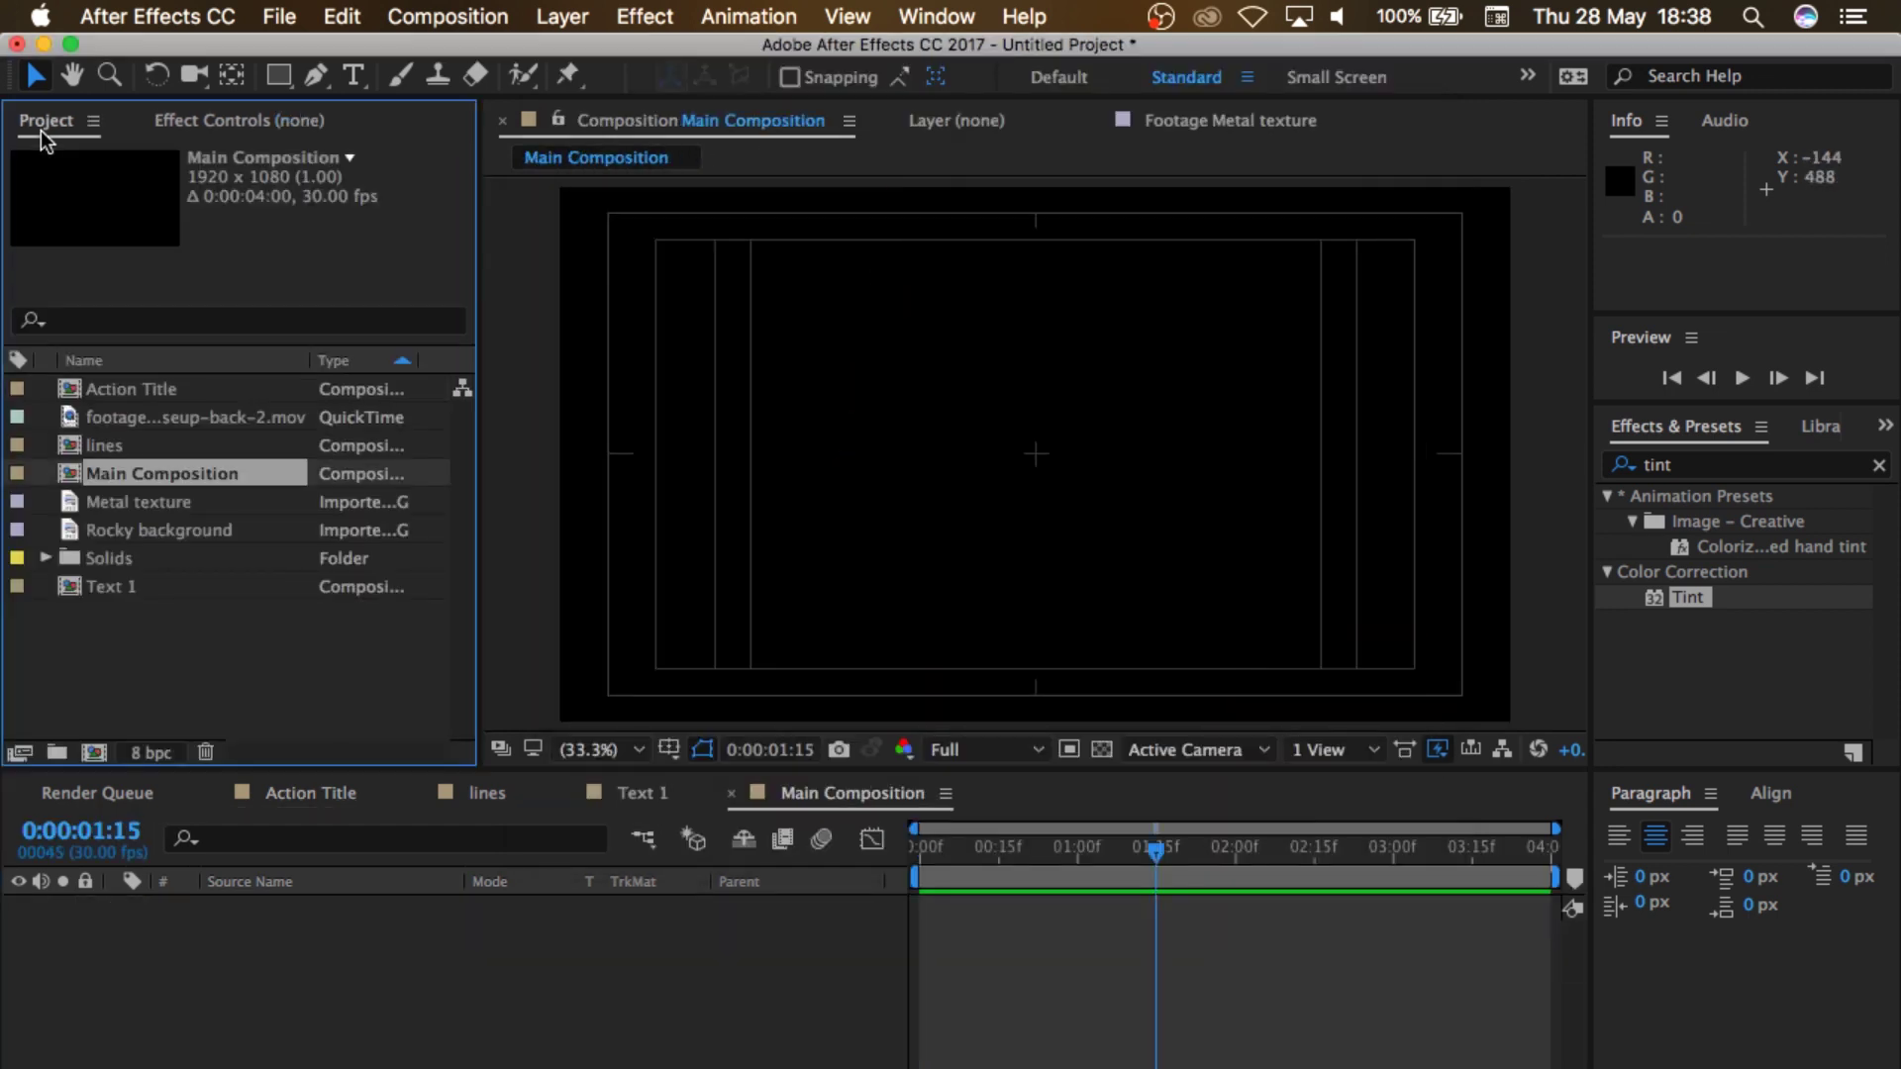
left_click(209, 530)
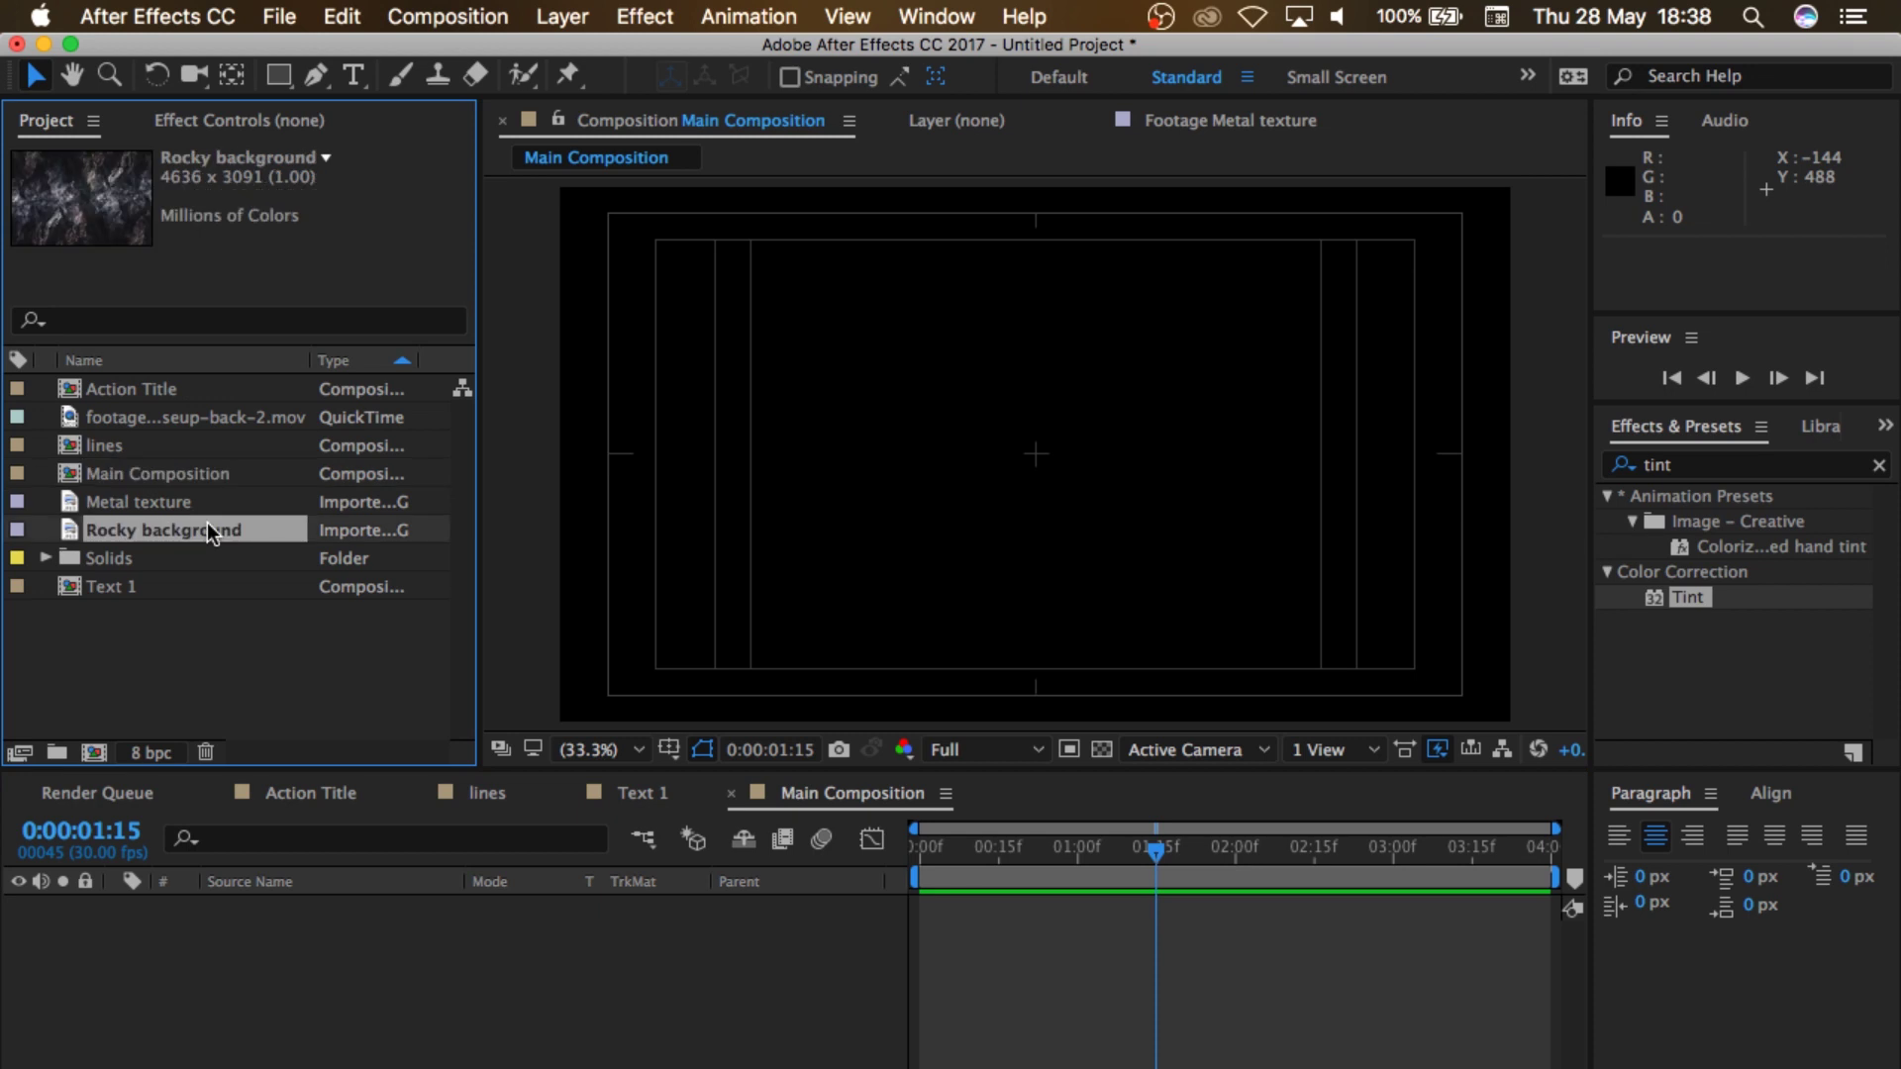
left_click_drag(247, 539, 308, 954)
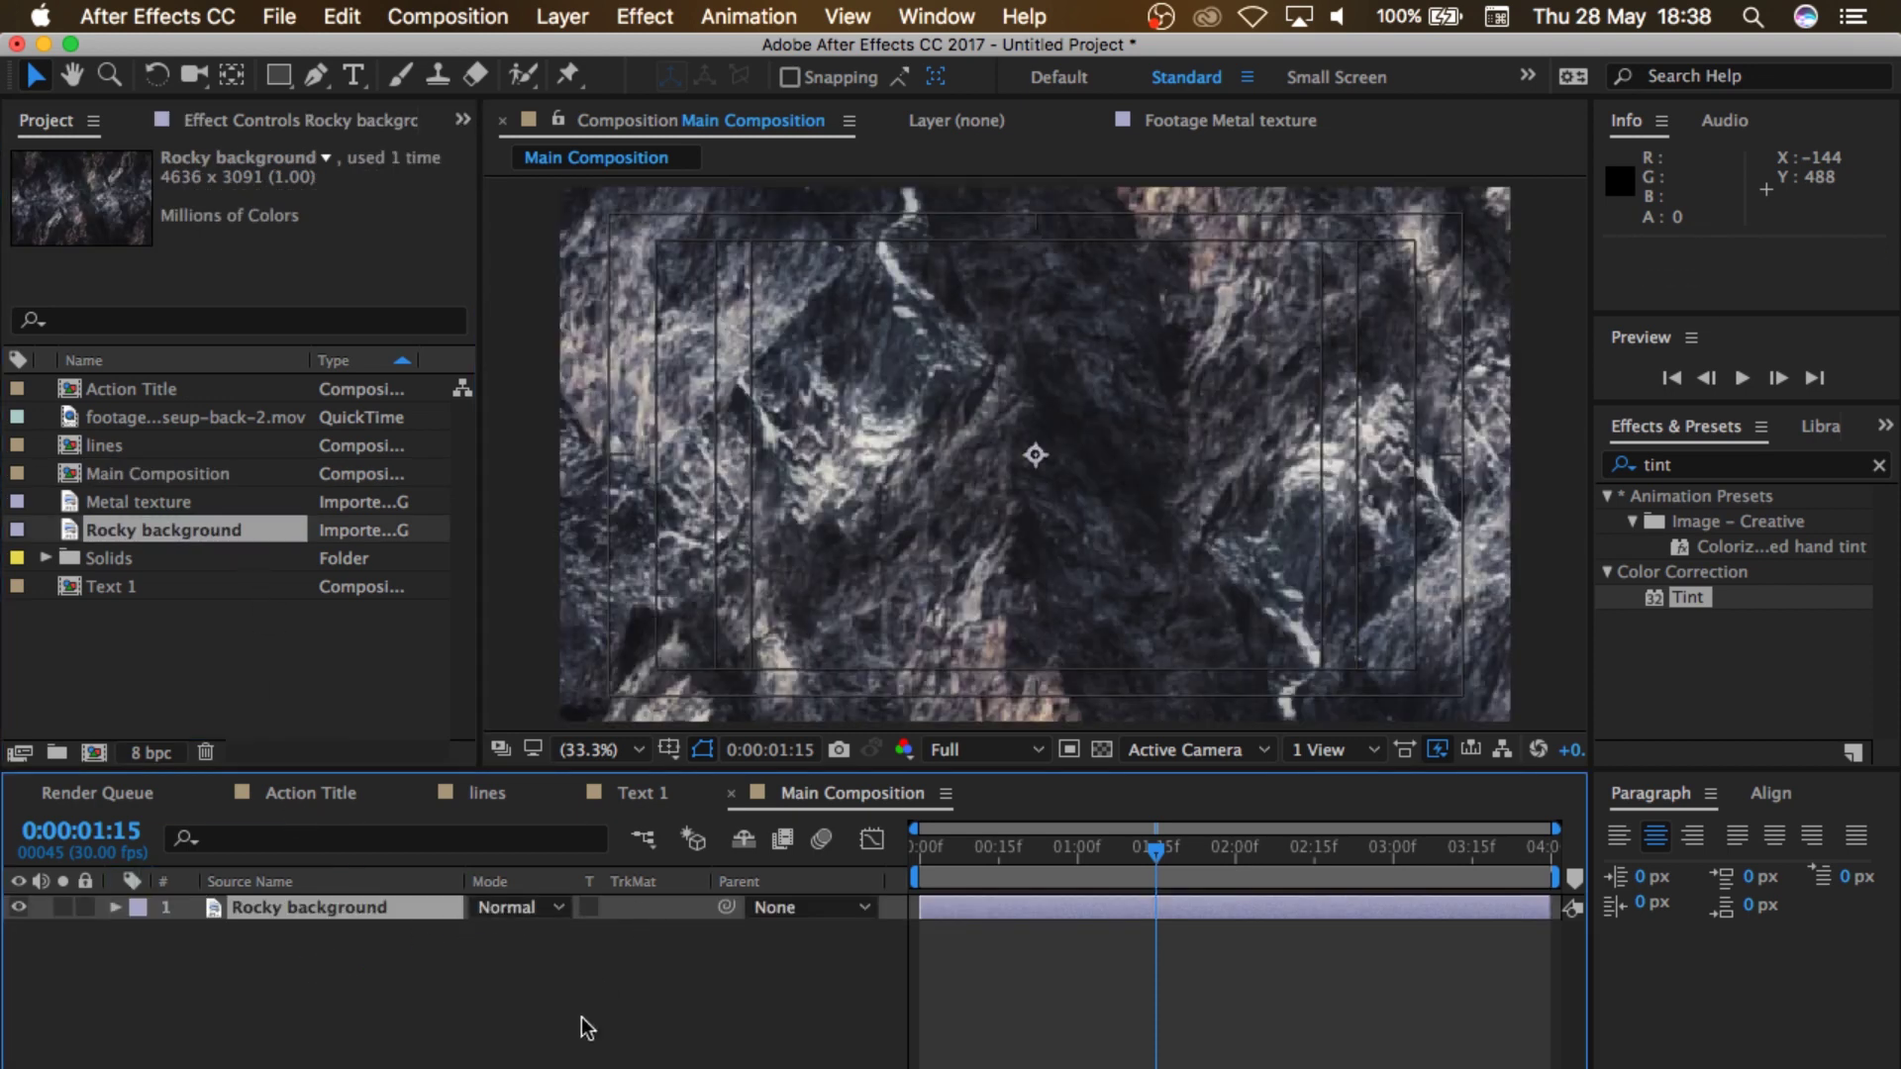
Step: Make the Rocky background layer 3D and set its opacity to 50%
key("F4")
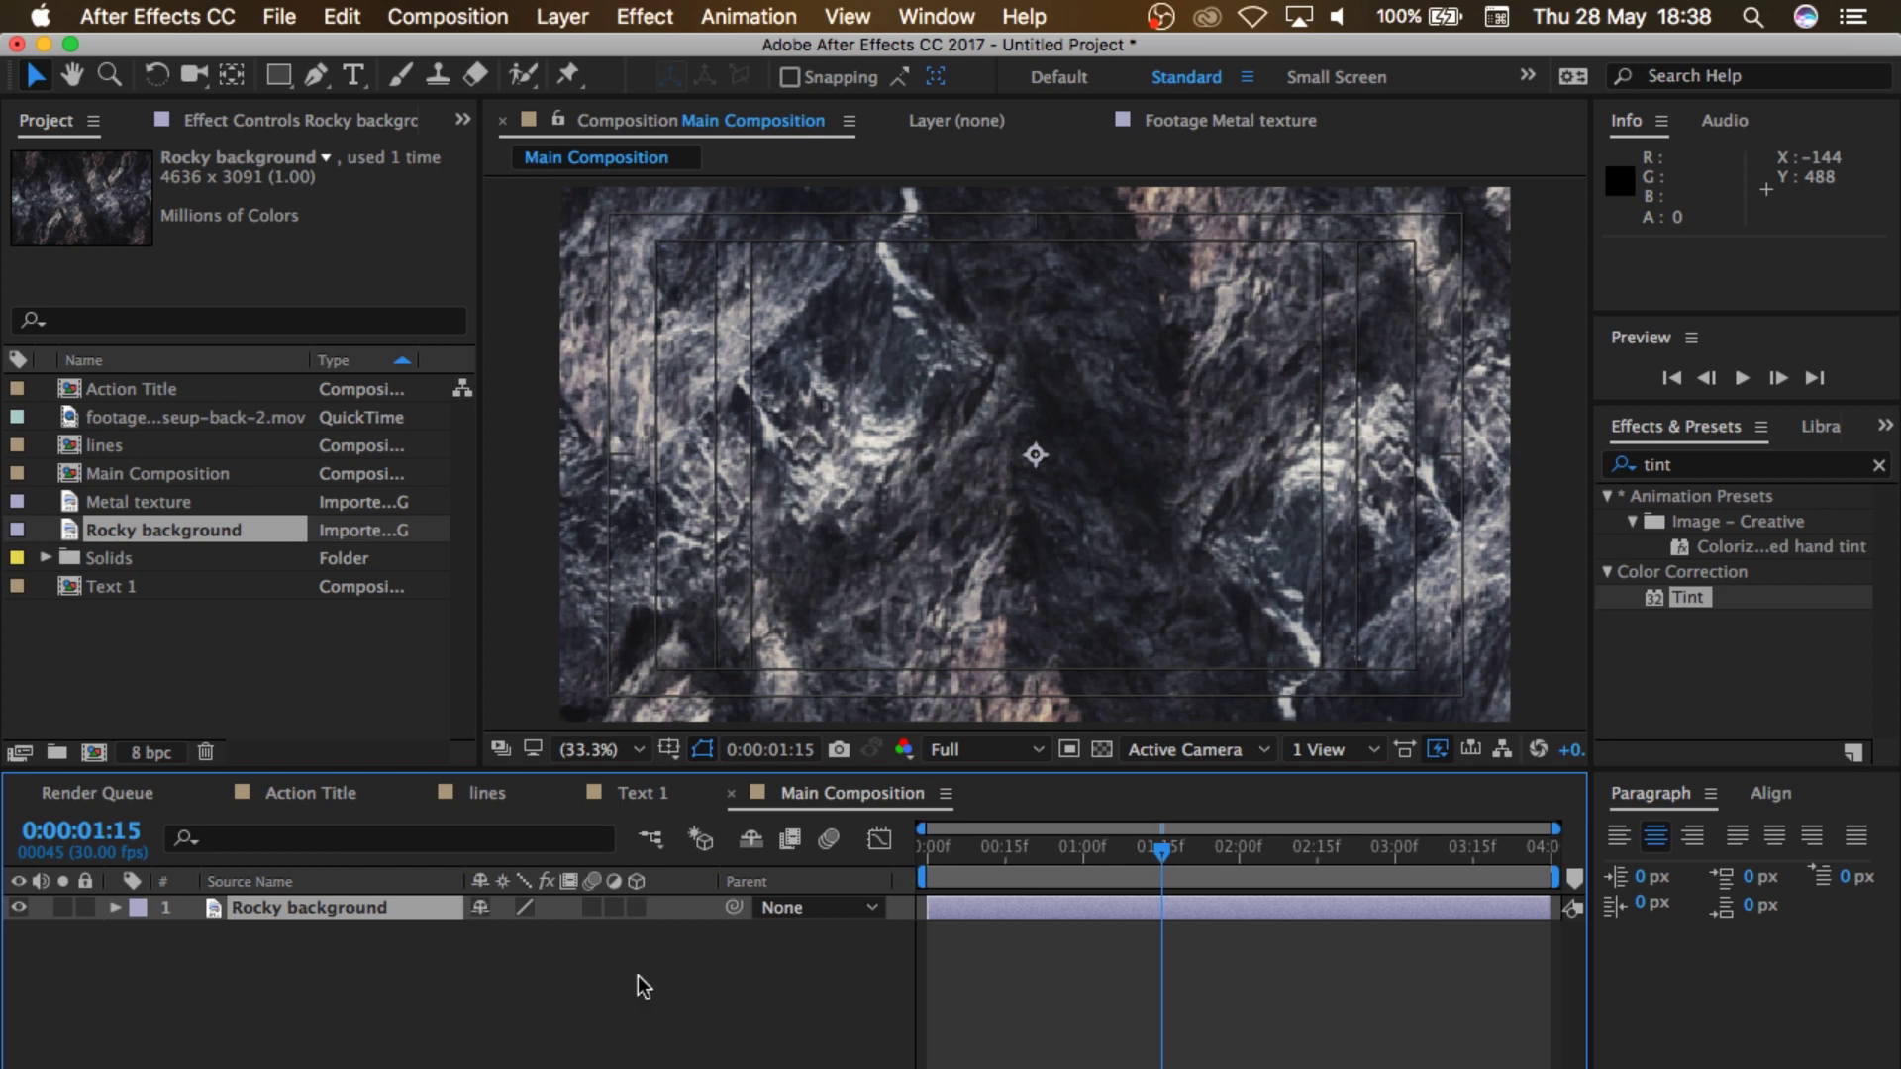
left_click(636, 907)
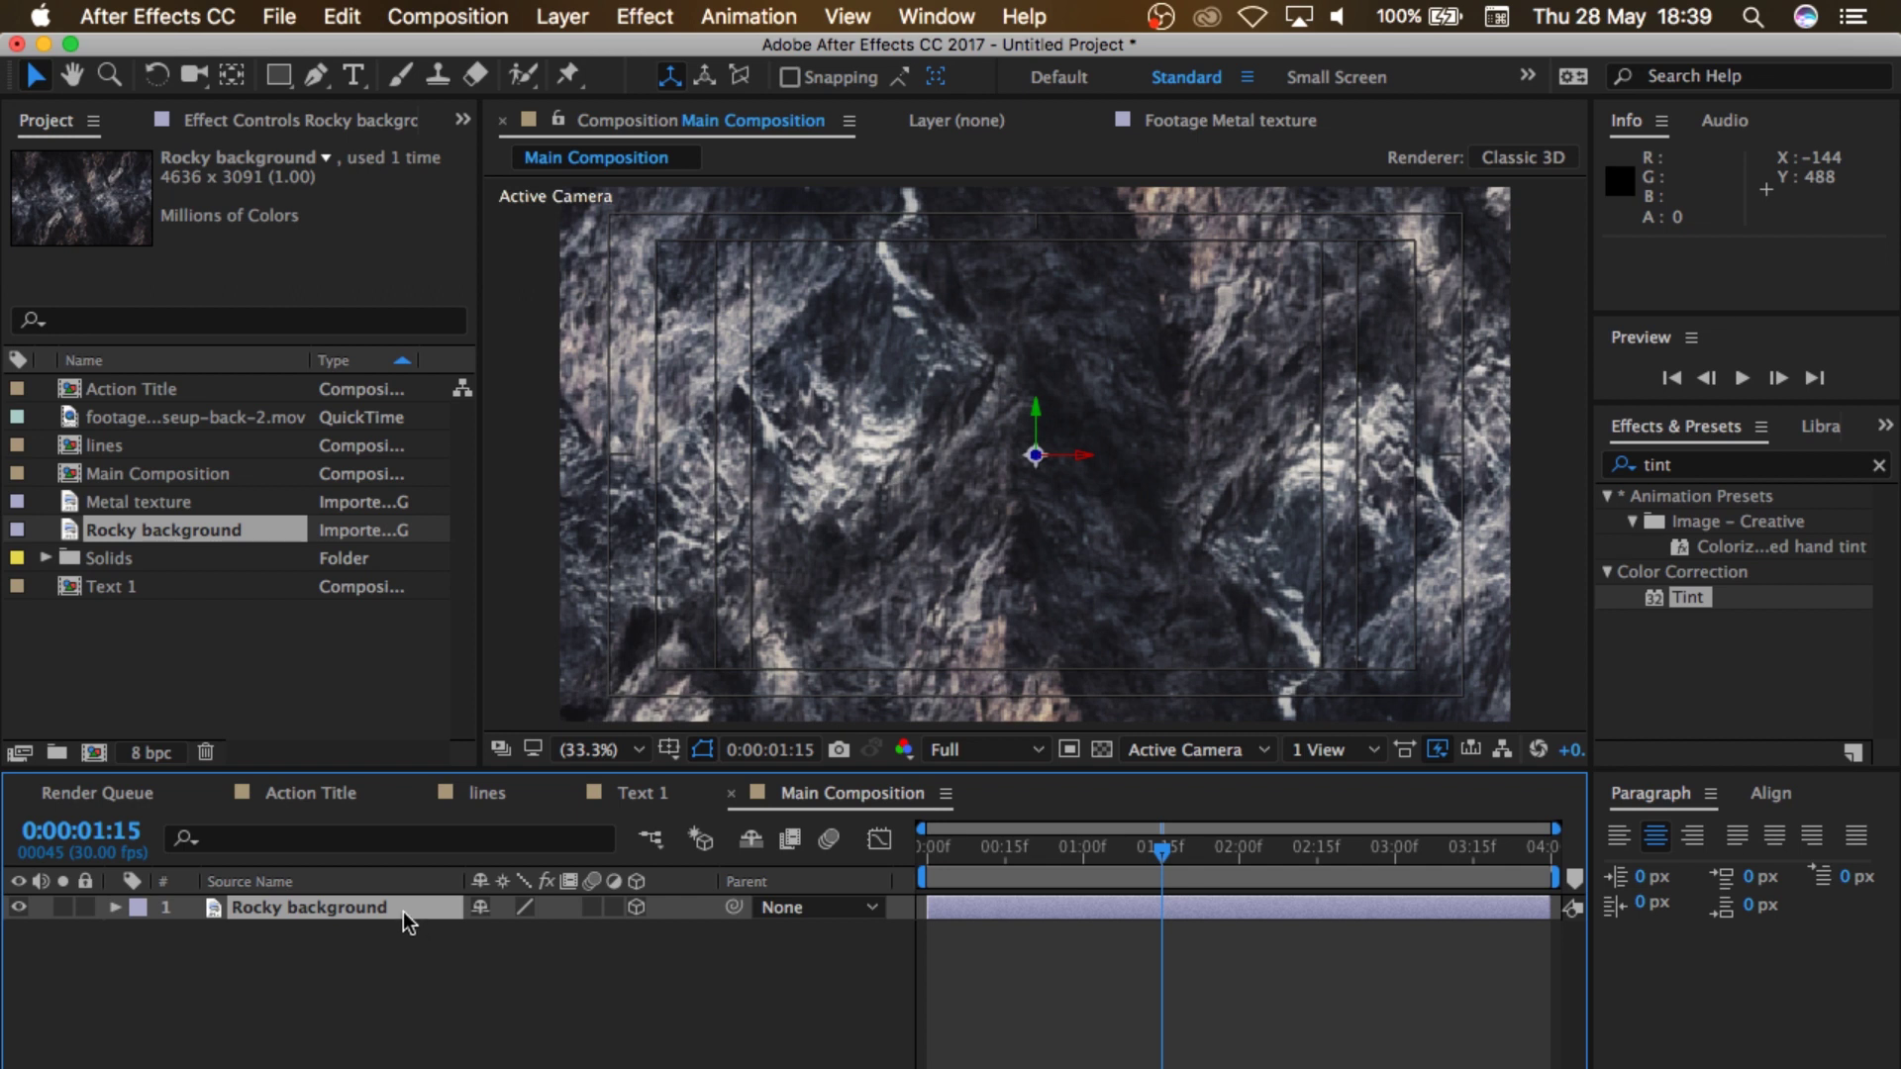
key("t")
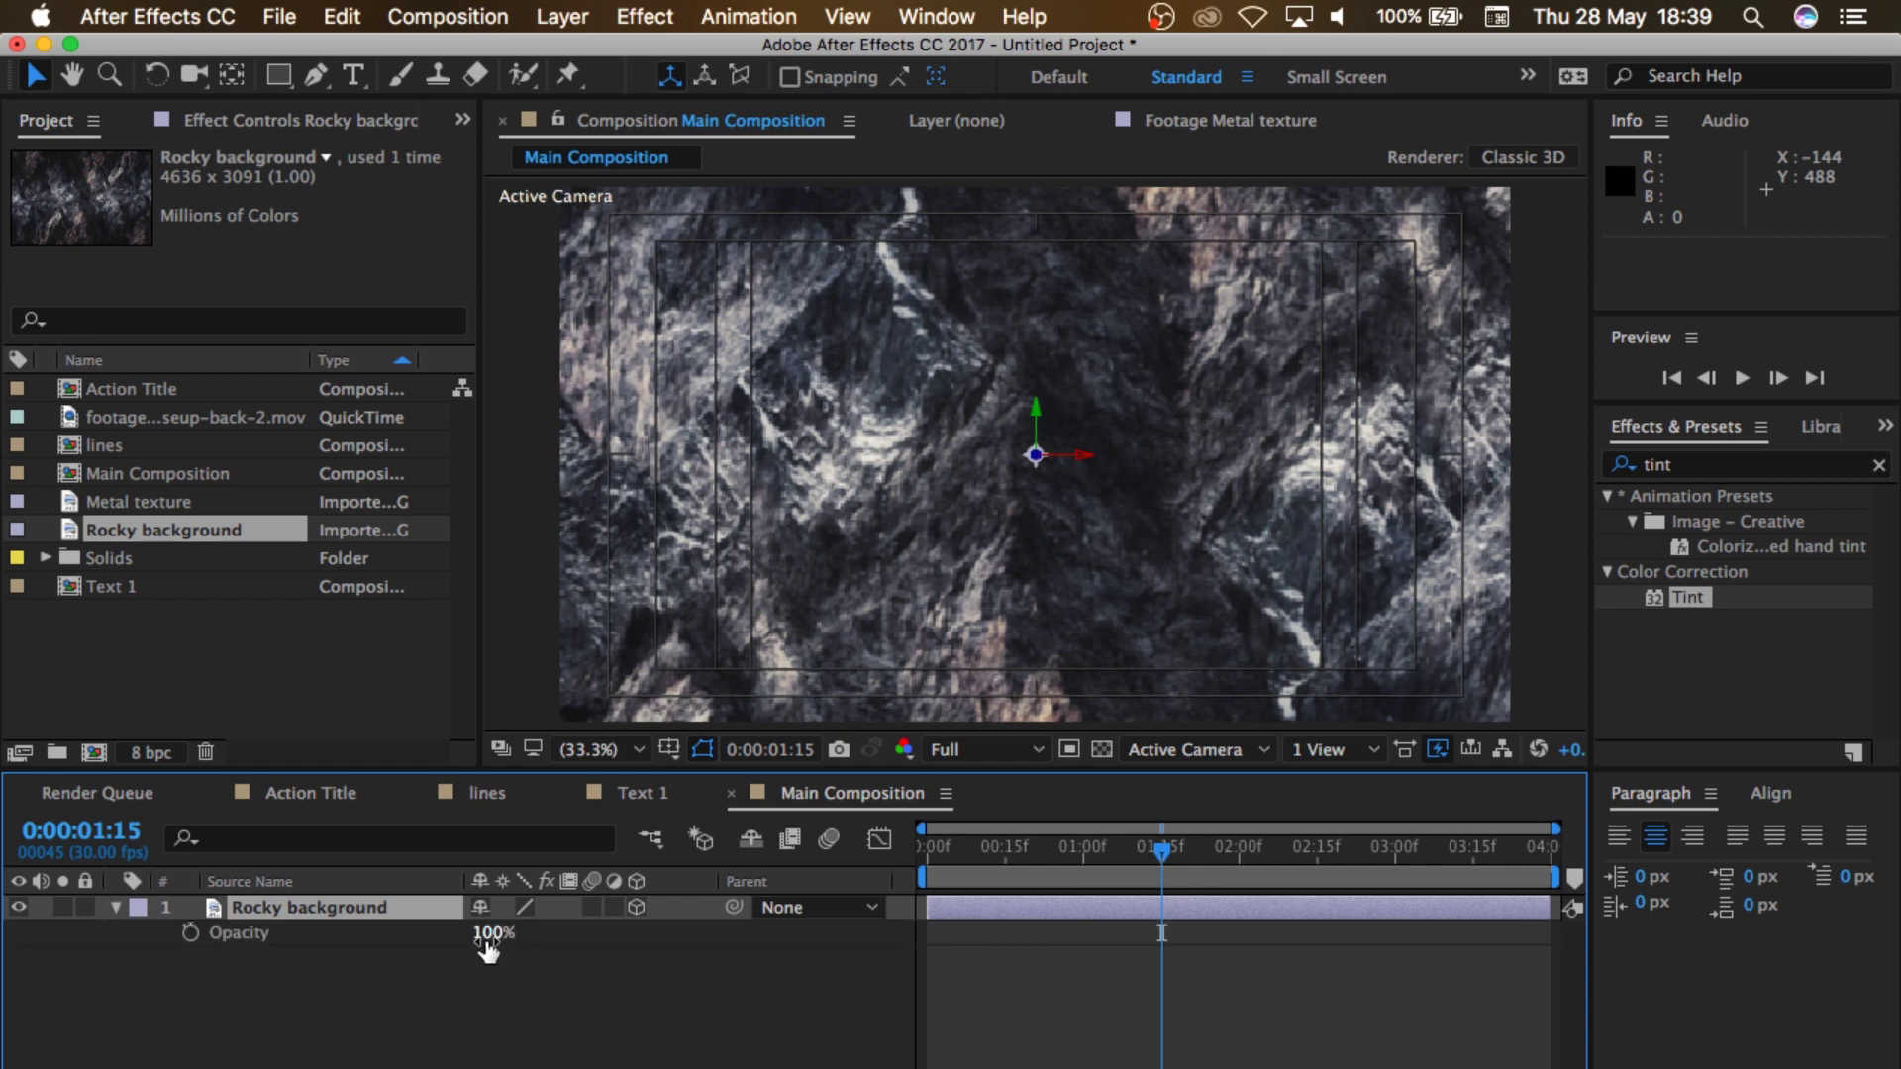
left_click_drag(488, 941, 416, 941)
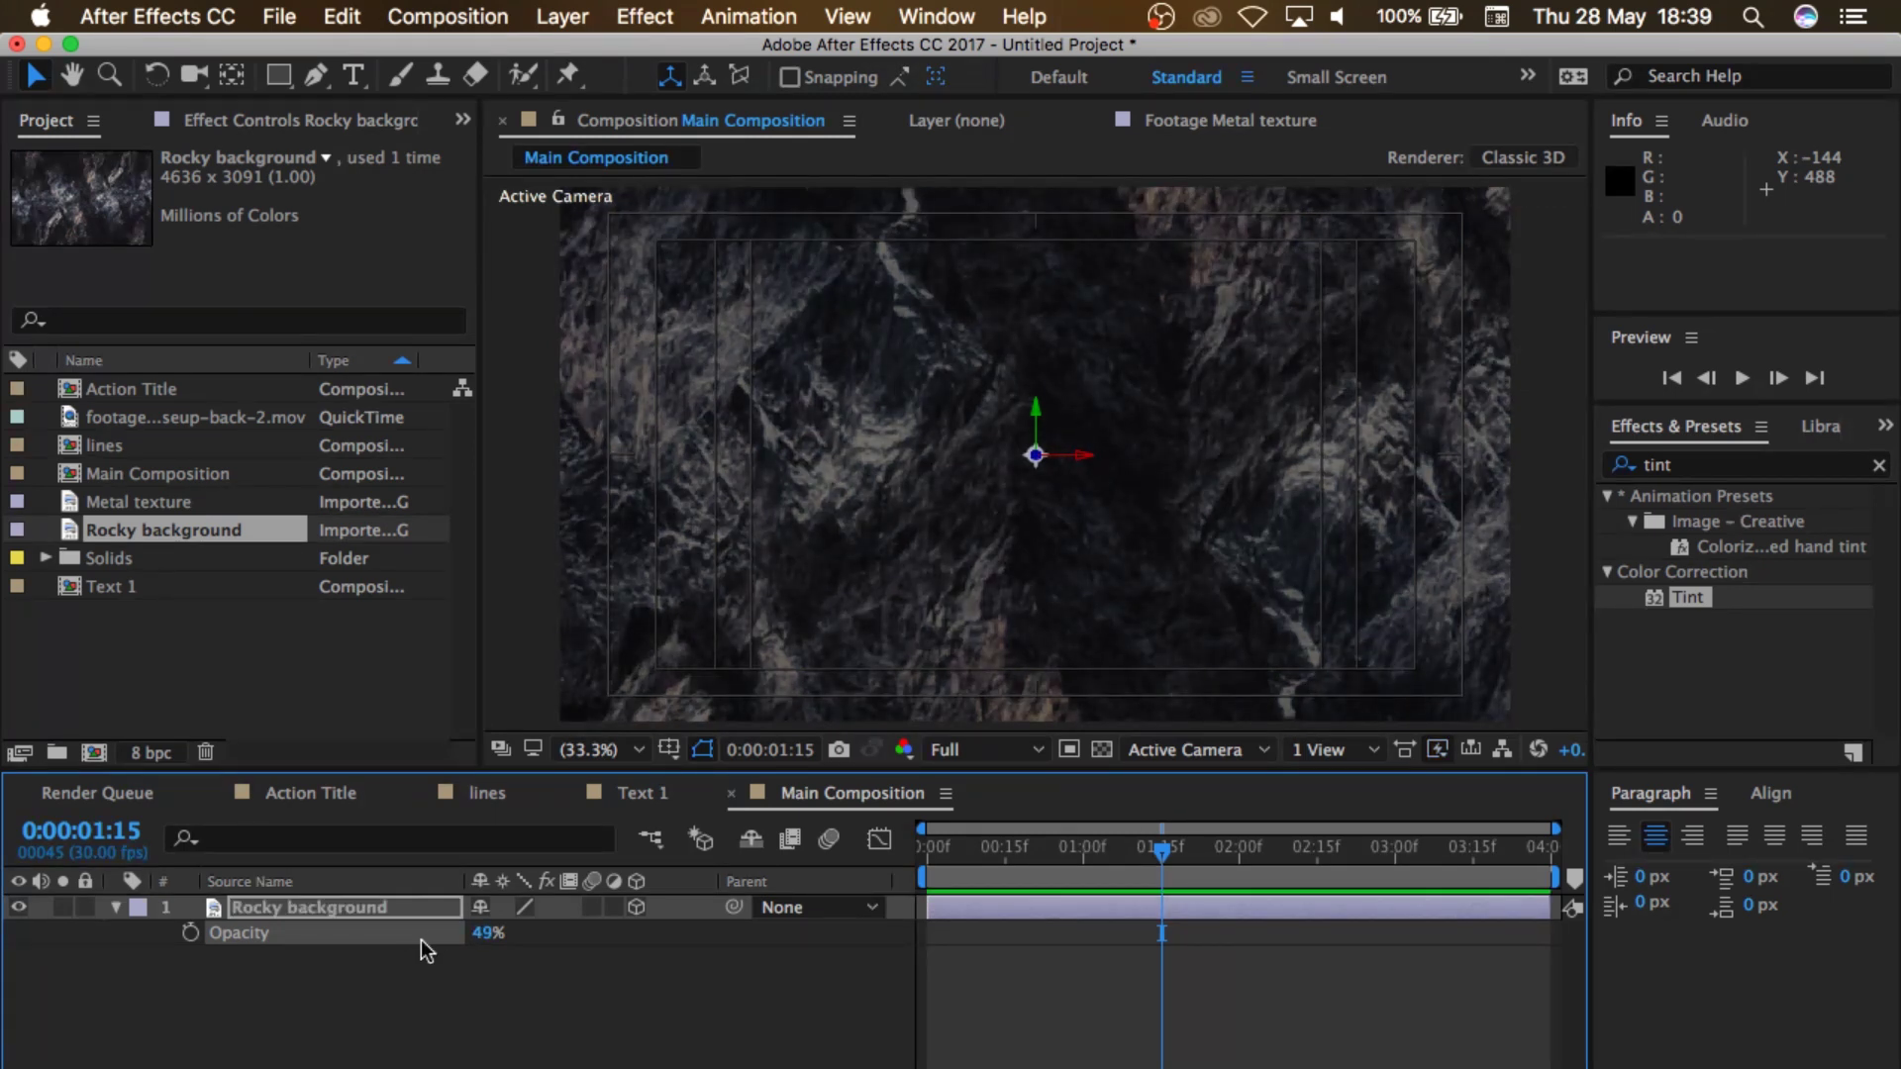
type("50")
key("Return")
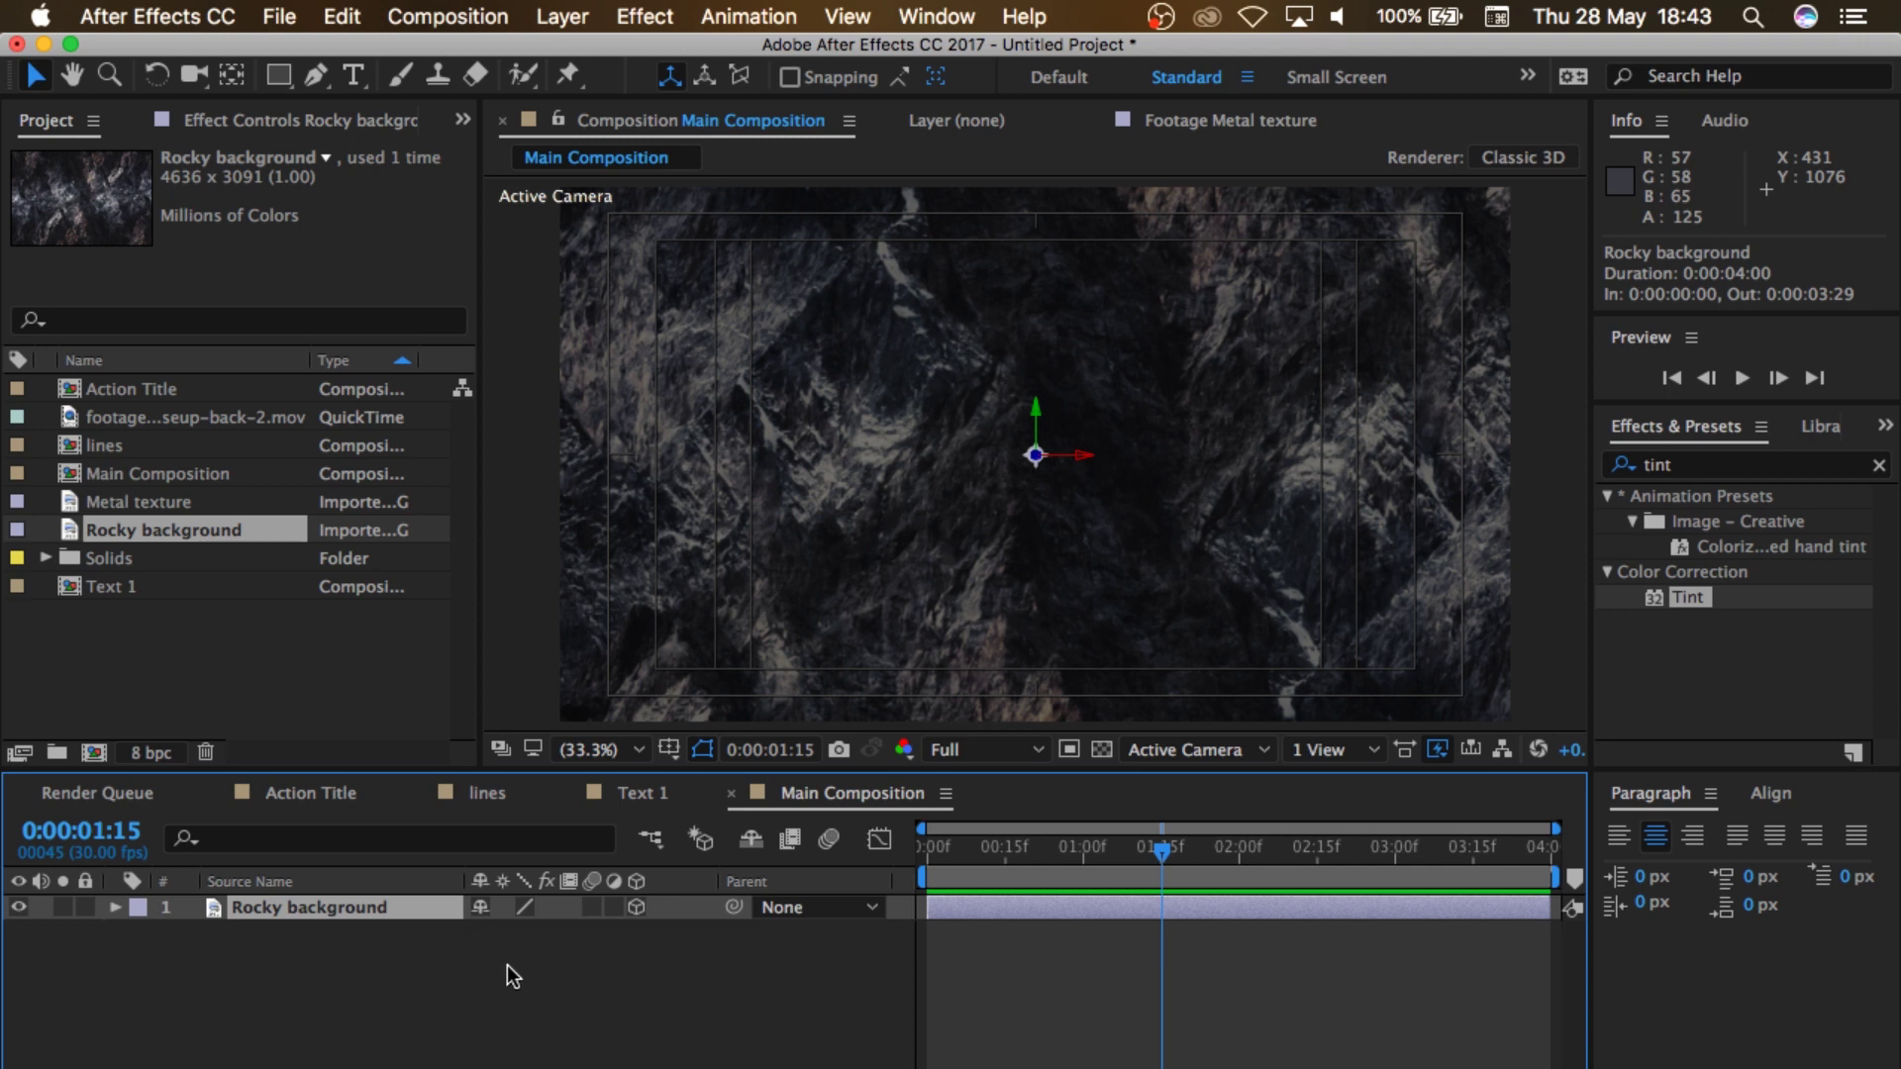
Step: Start a new light in Main Composition, choosing the Point type and the red colour FF0000
right_click(507, 964)
mouse_move(734, 852)
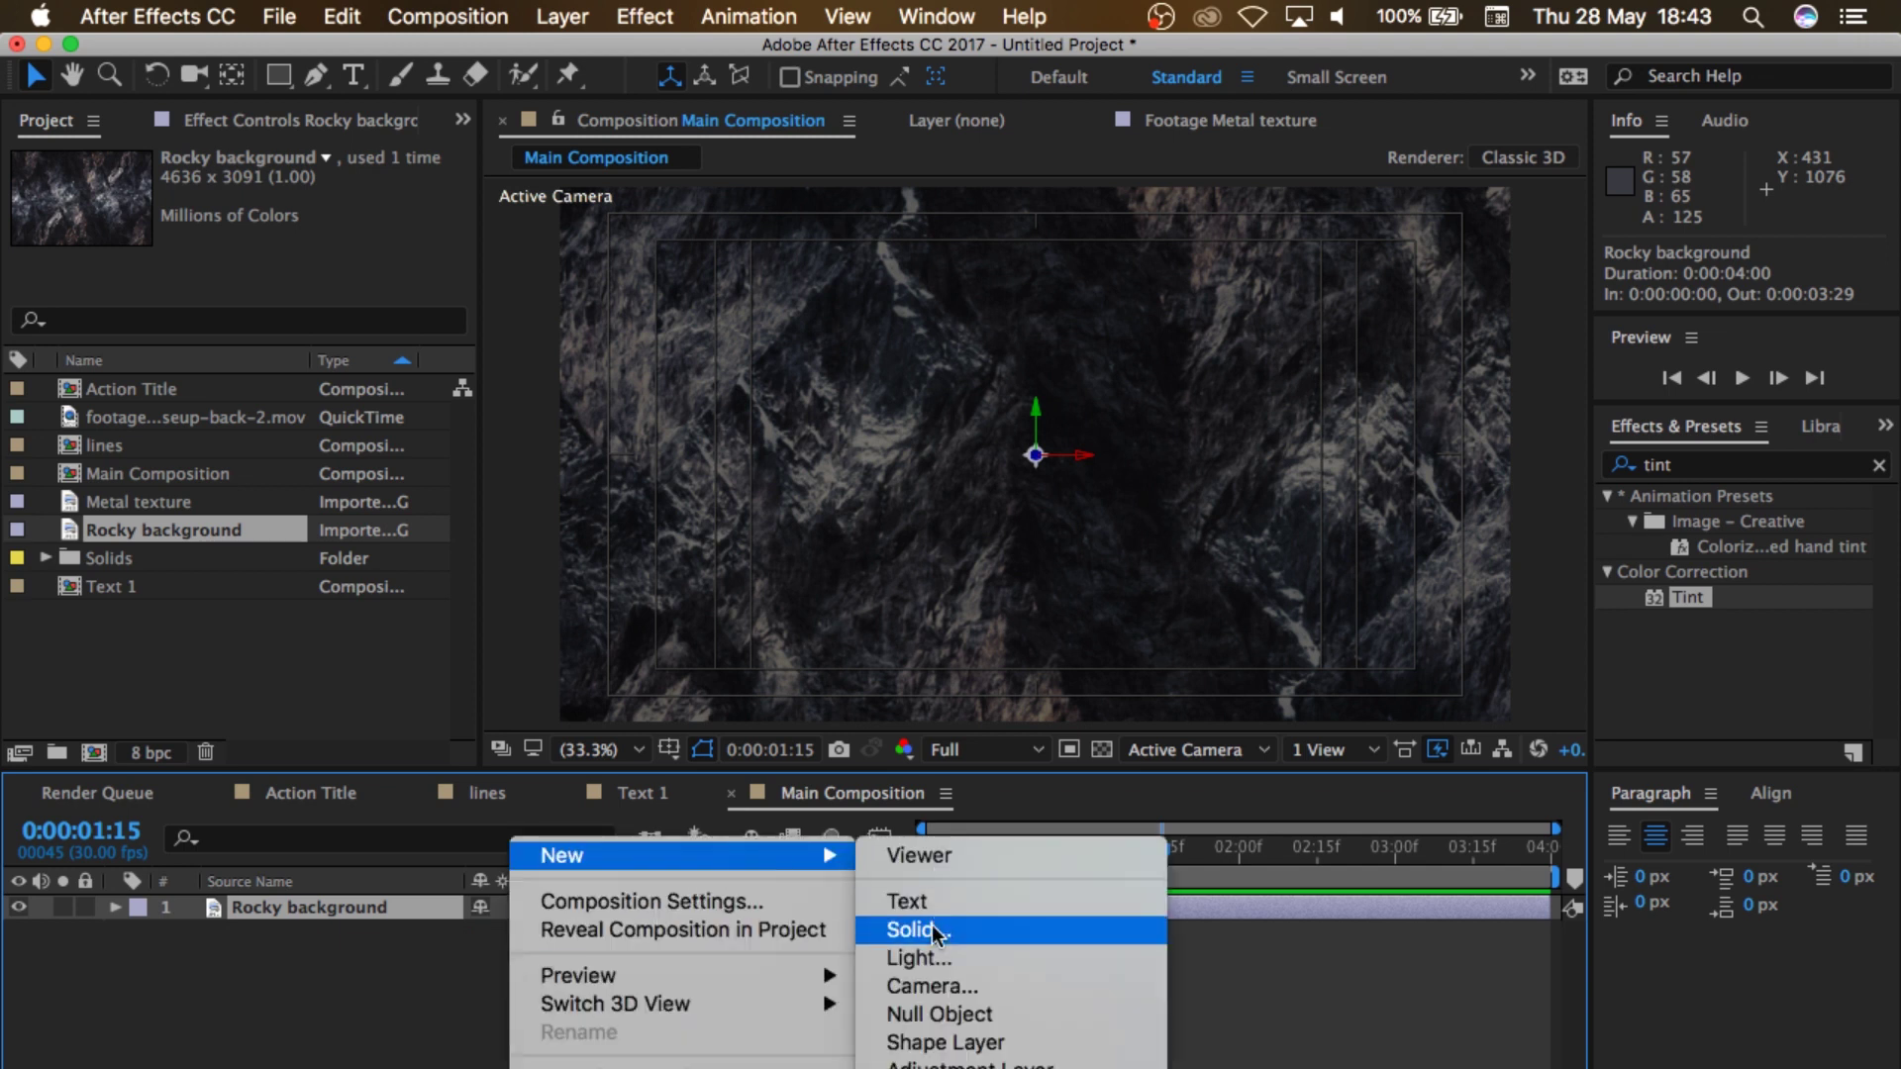
left_click(929, 956)
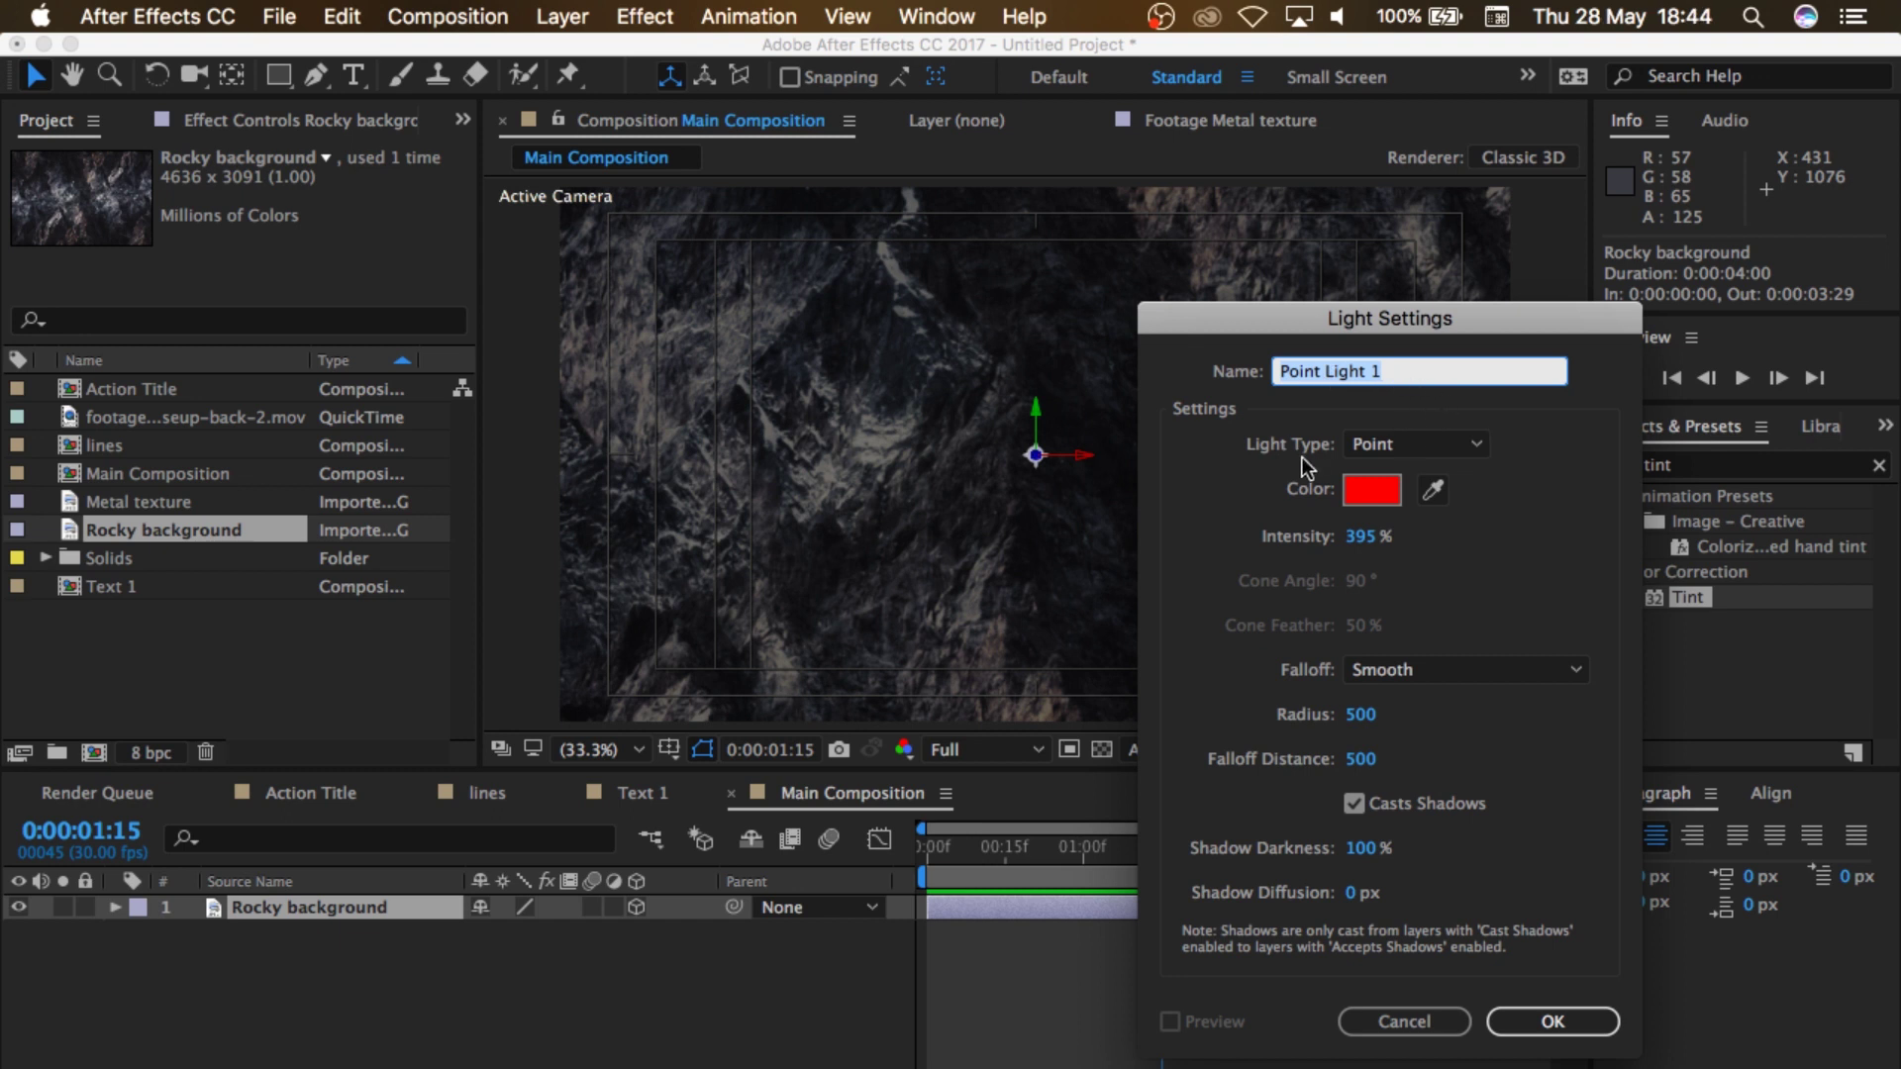
left_click(1392, 442)
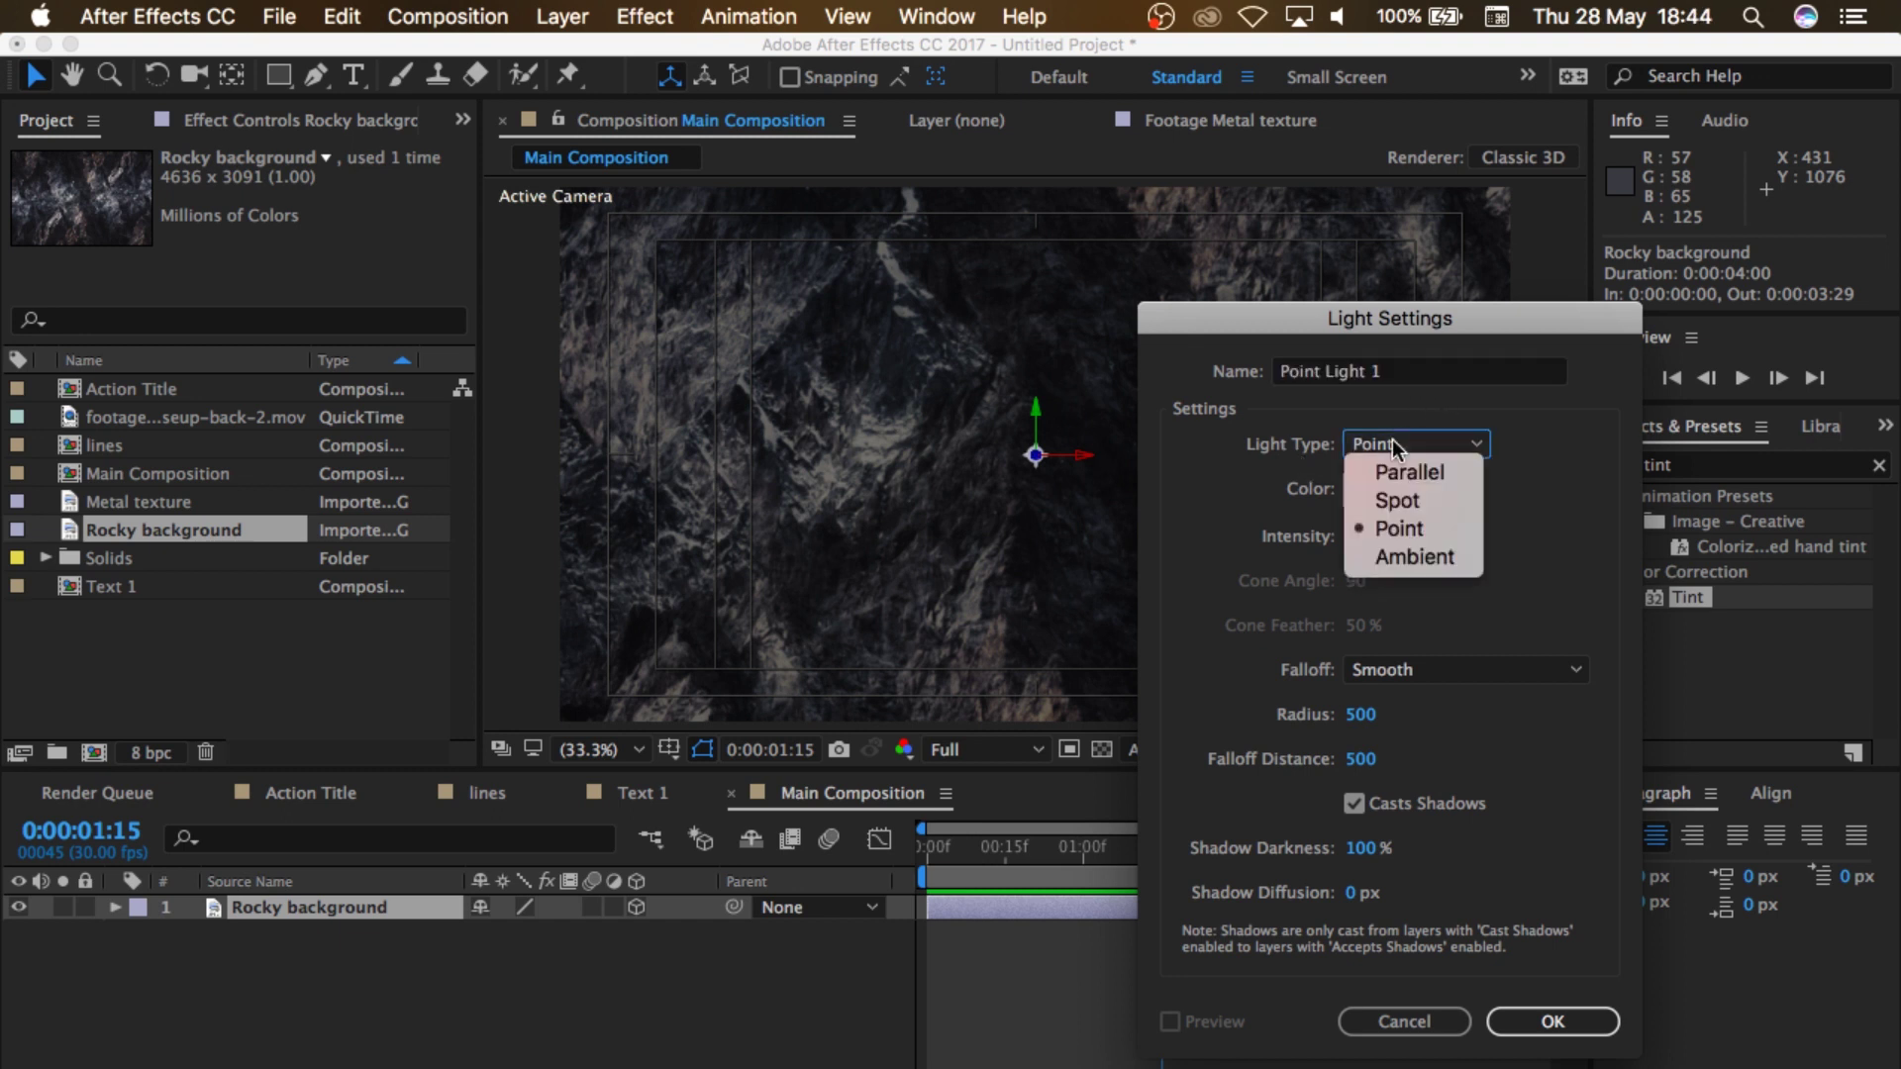
left_click(1400, 533)
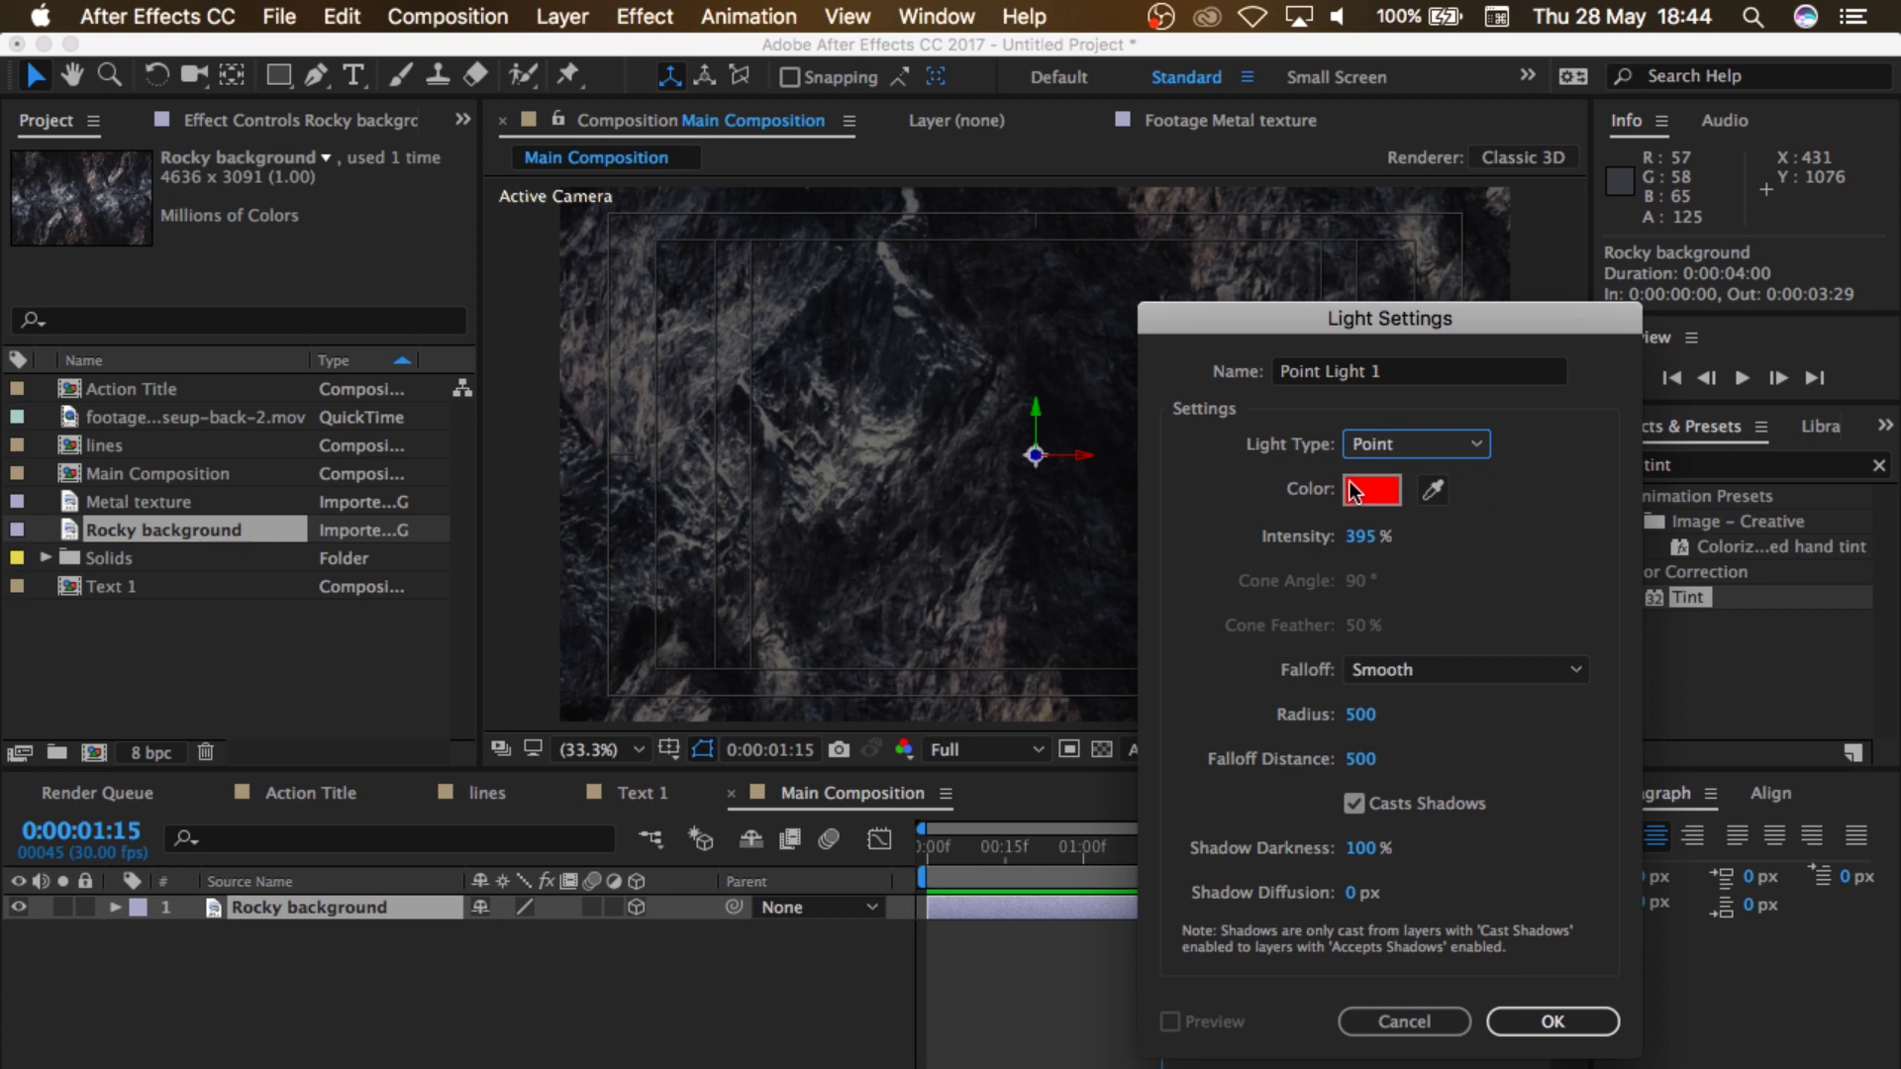
left_click(1370, 490)
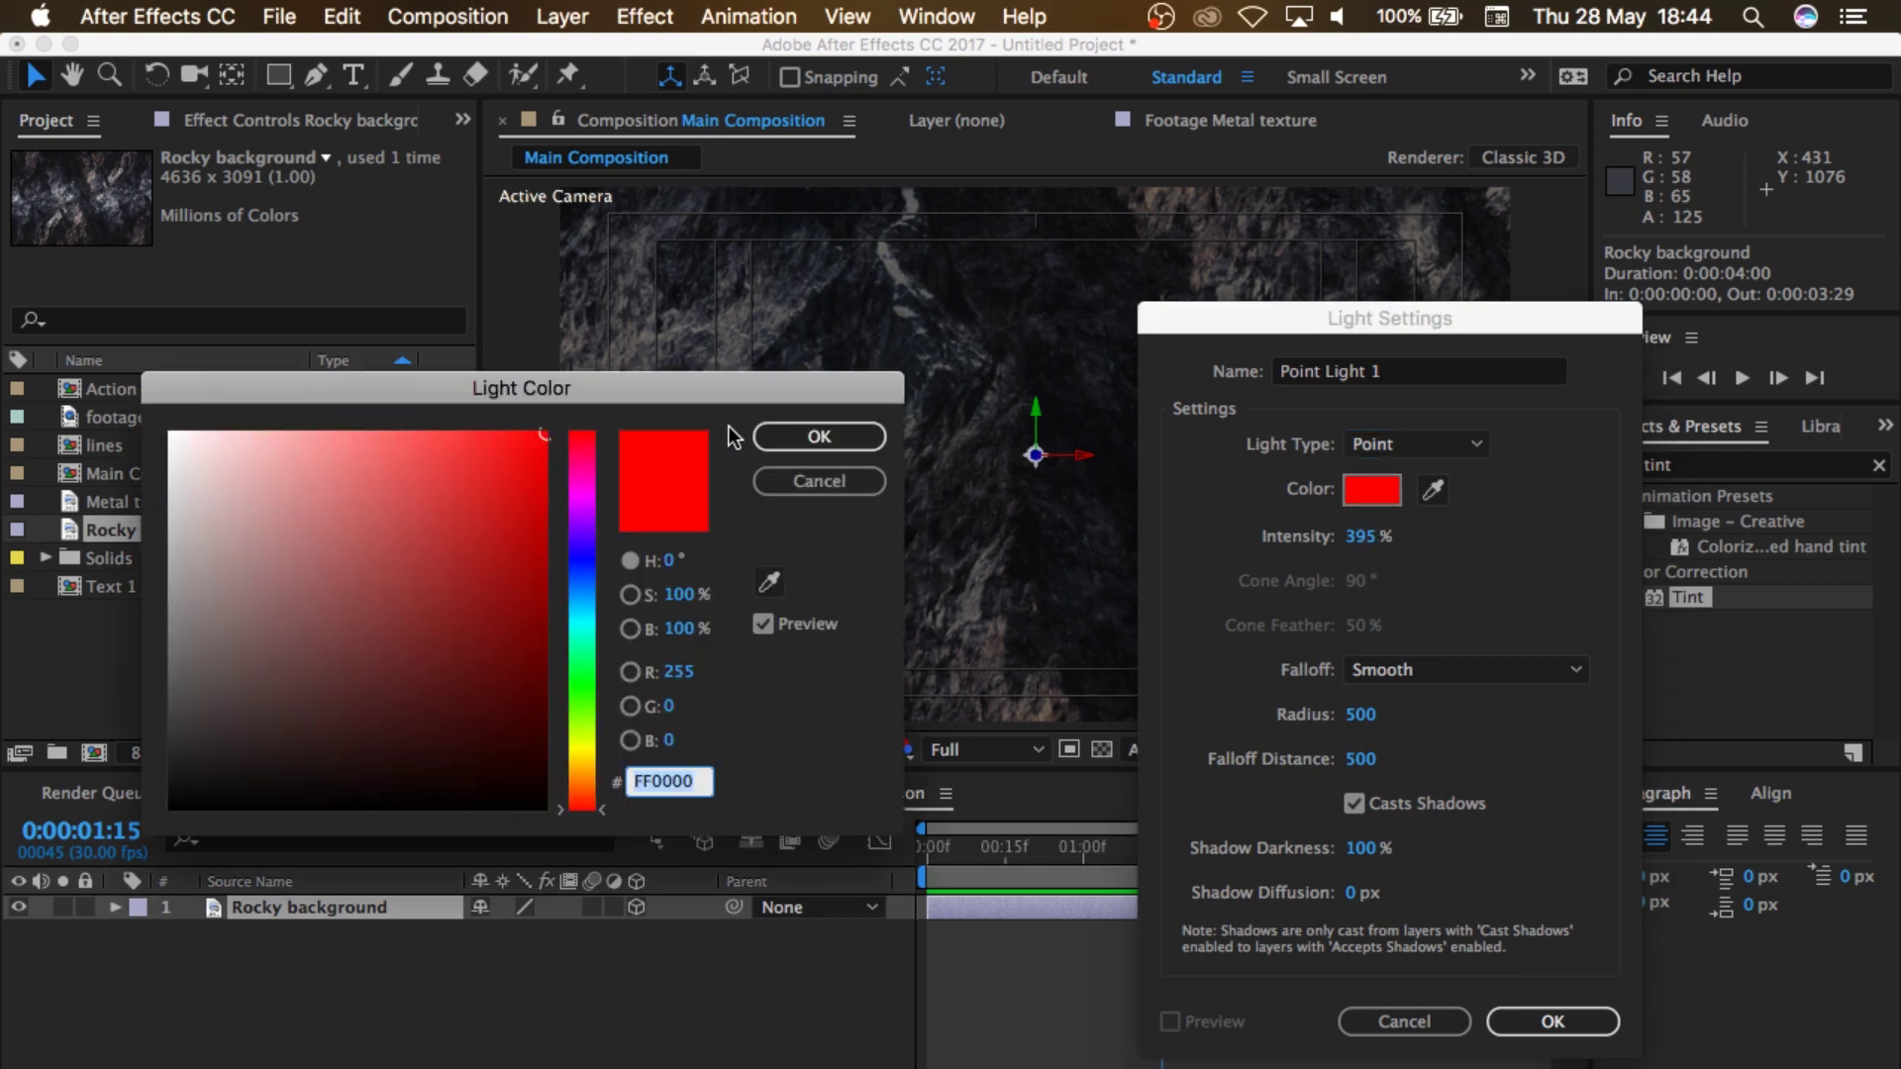
left_click(792, 435)
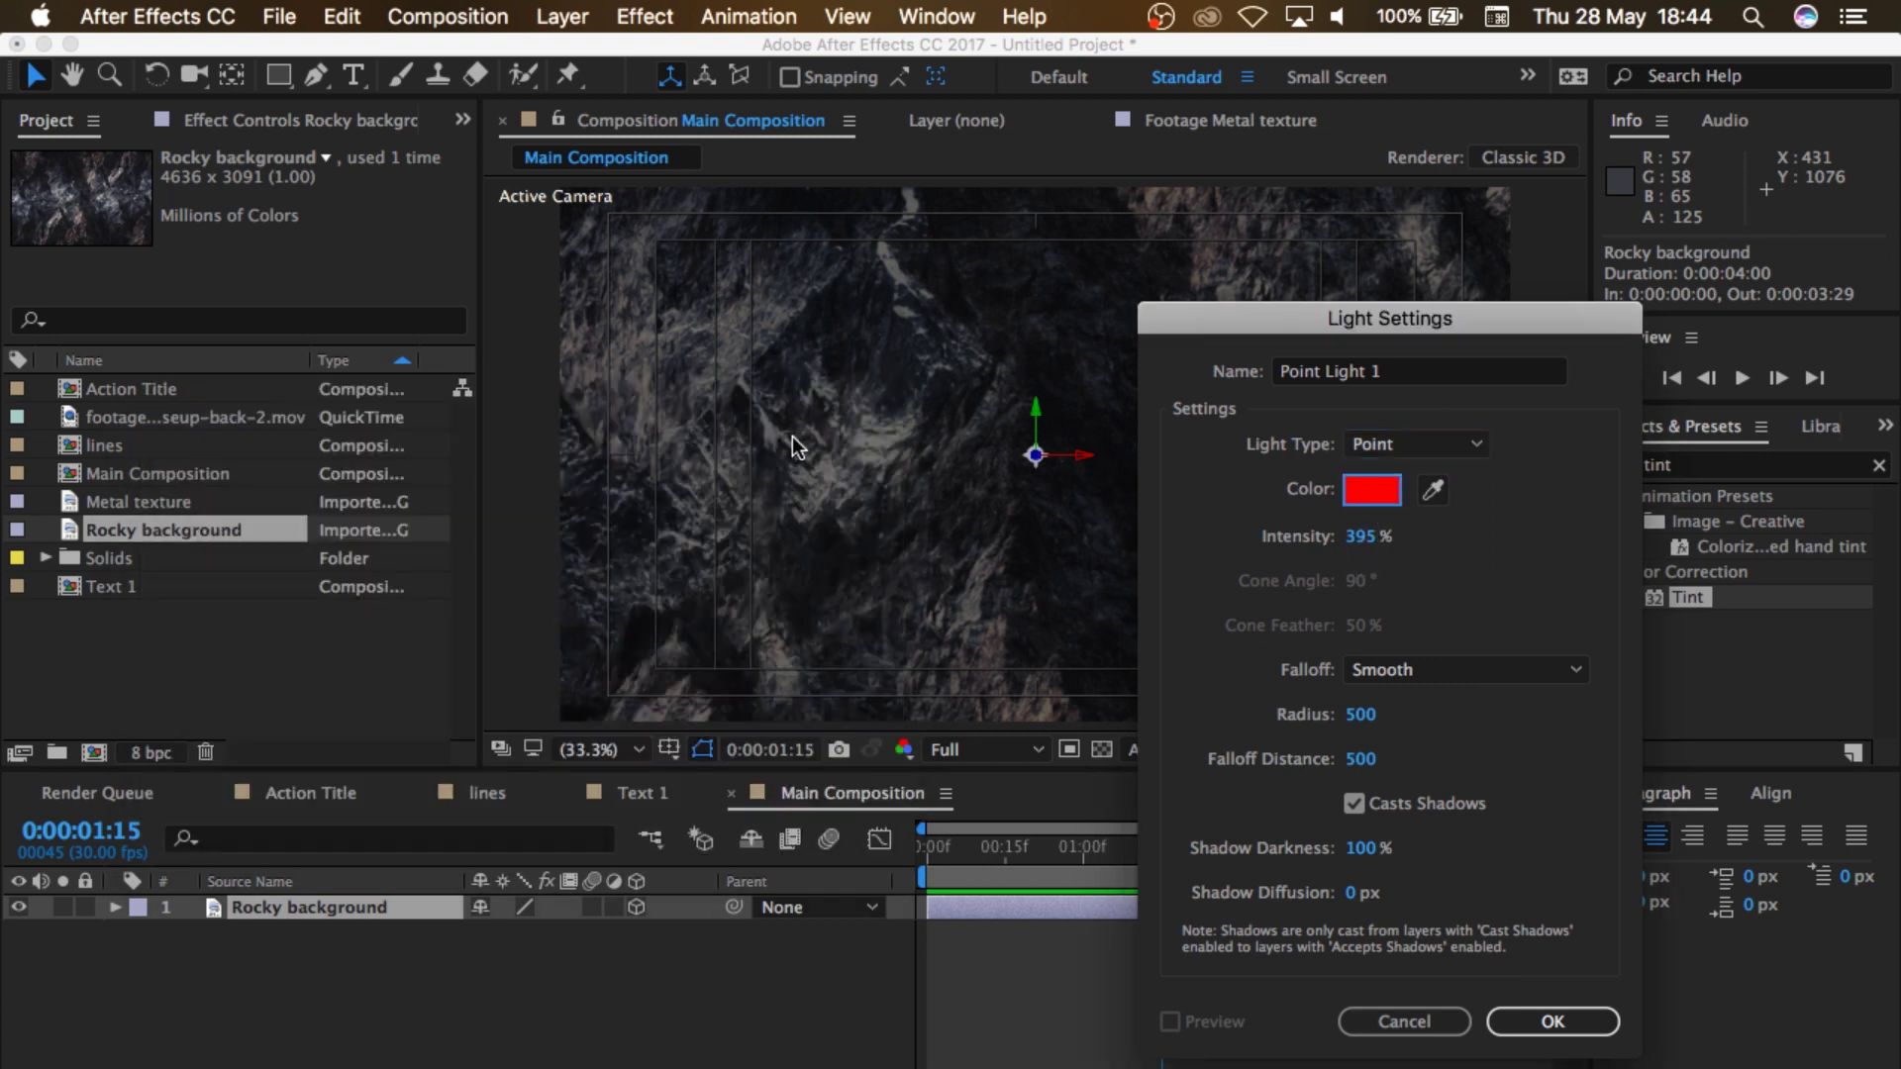
Step: Set the point light's intensity to 390% and create it with Smooth falloff and shadow casting enabled
left_click(1365, 537)
key("BackSpace")
type("390")
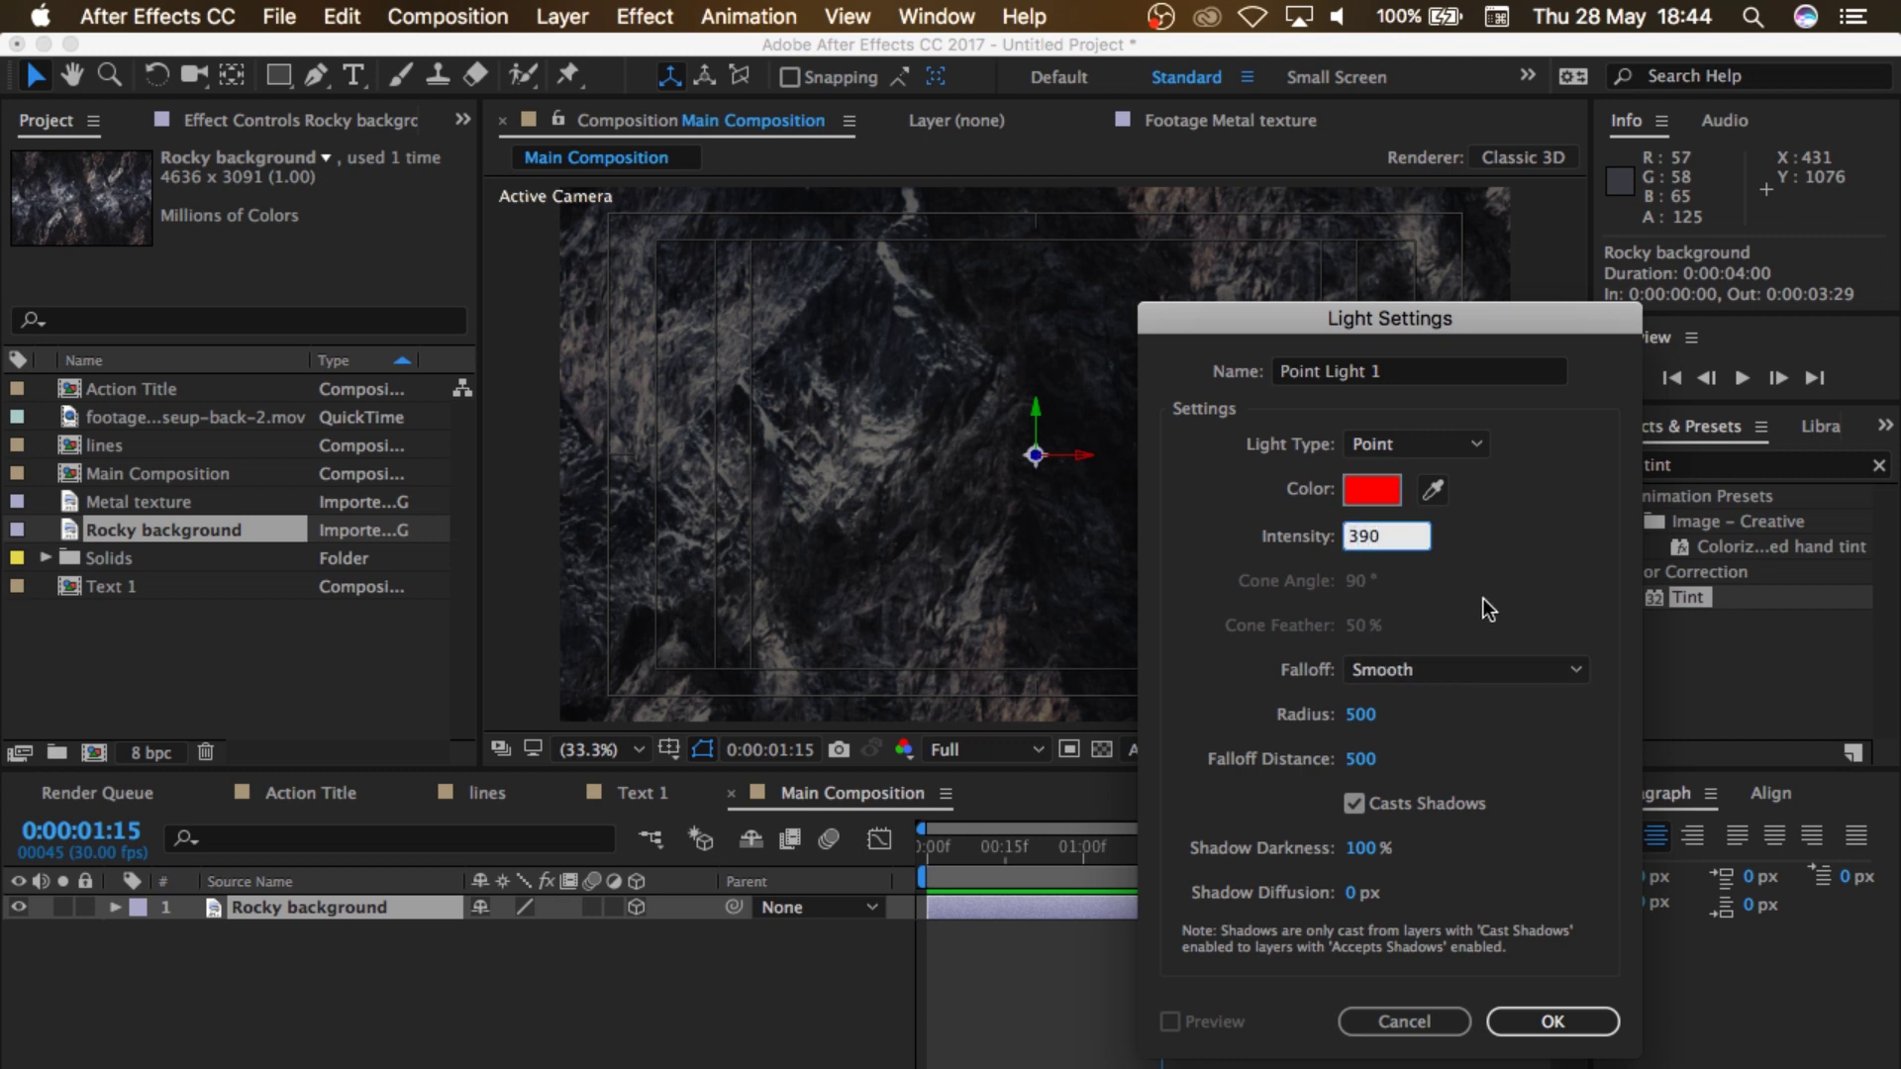
key("Return")
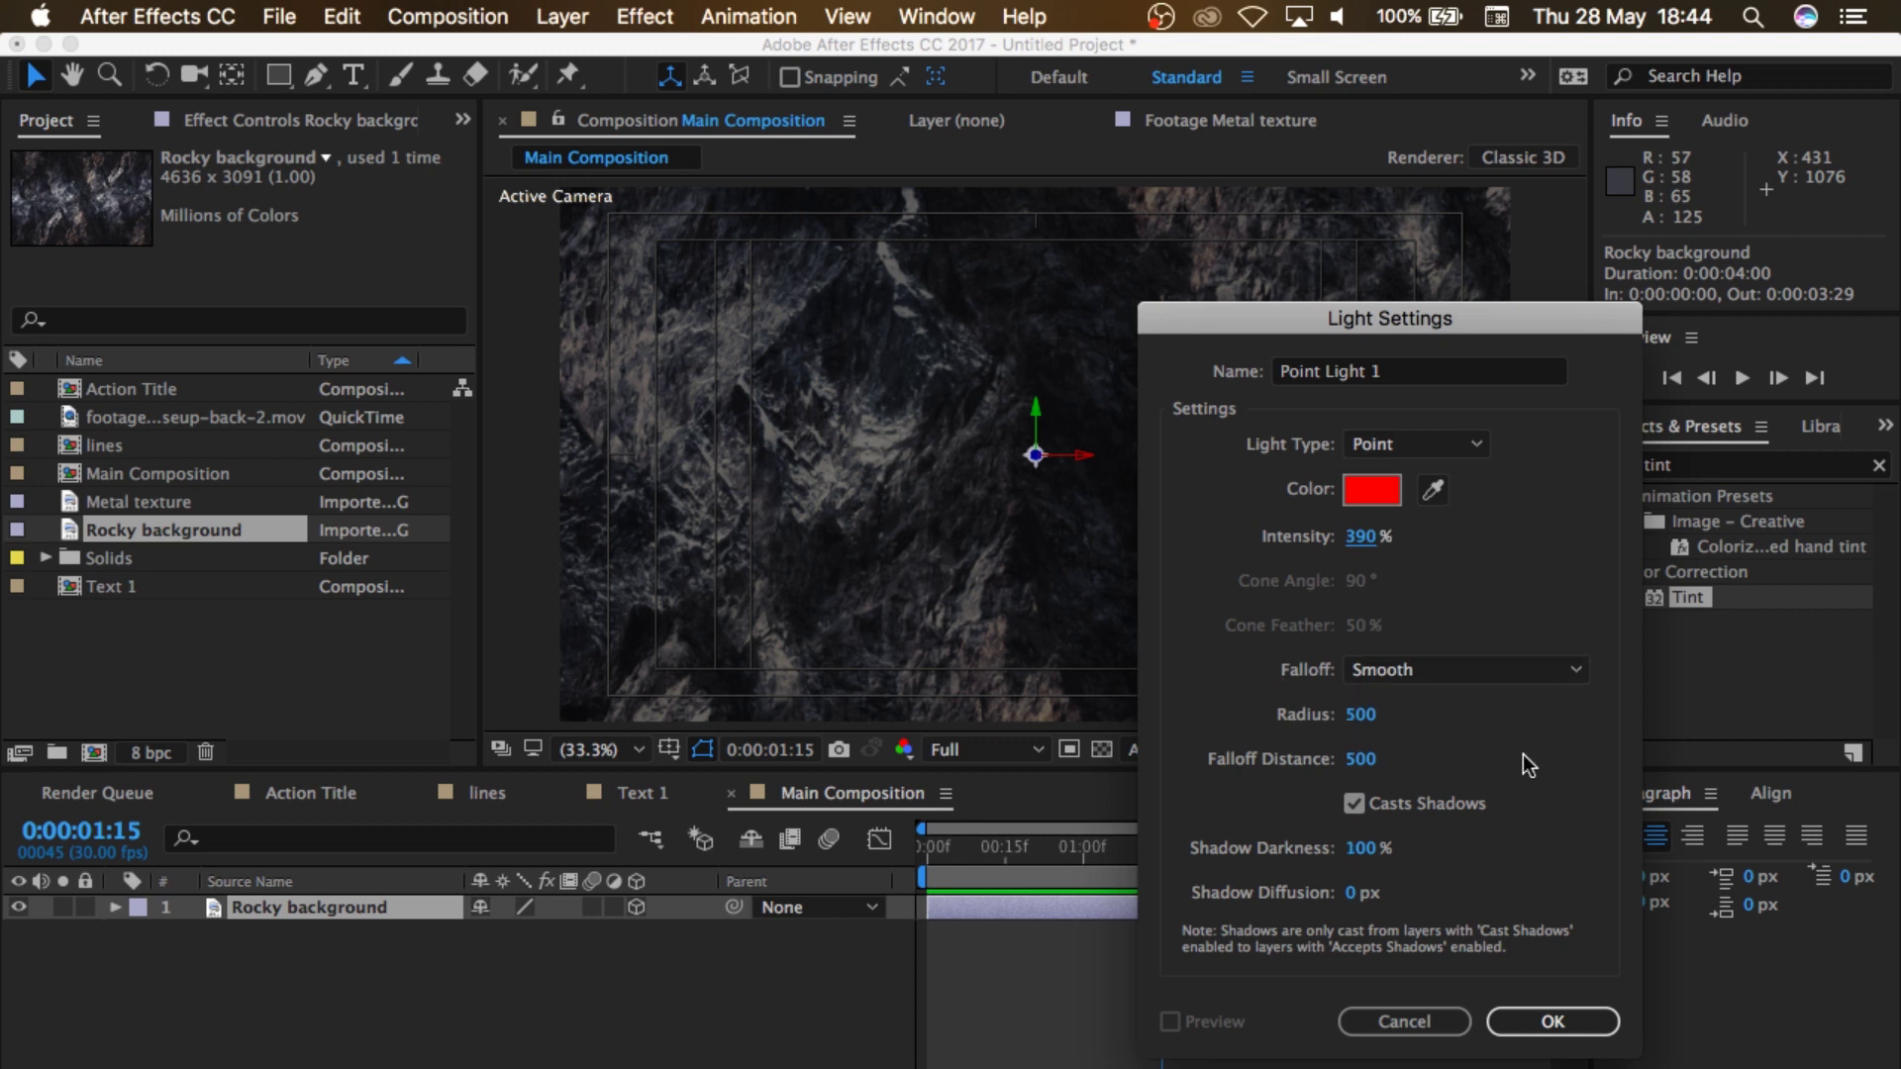
left_click(1477, 804)
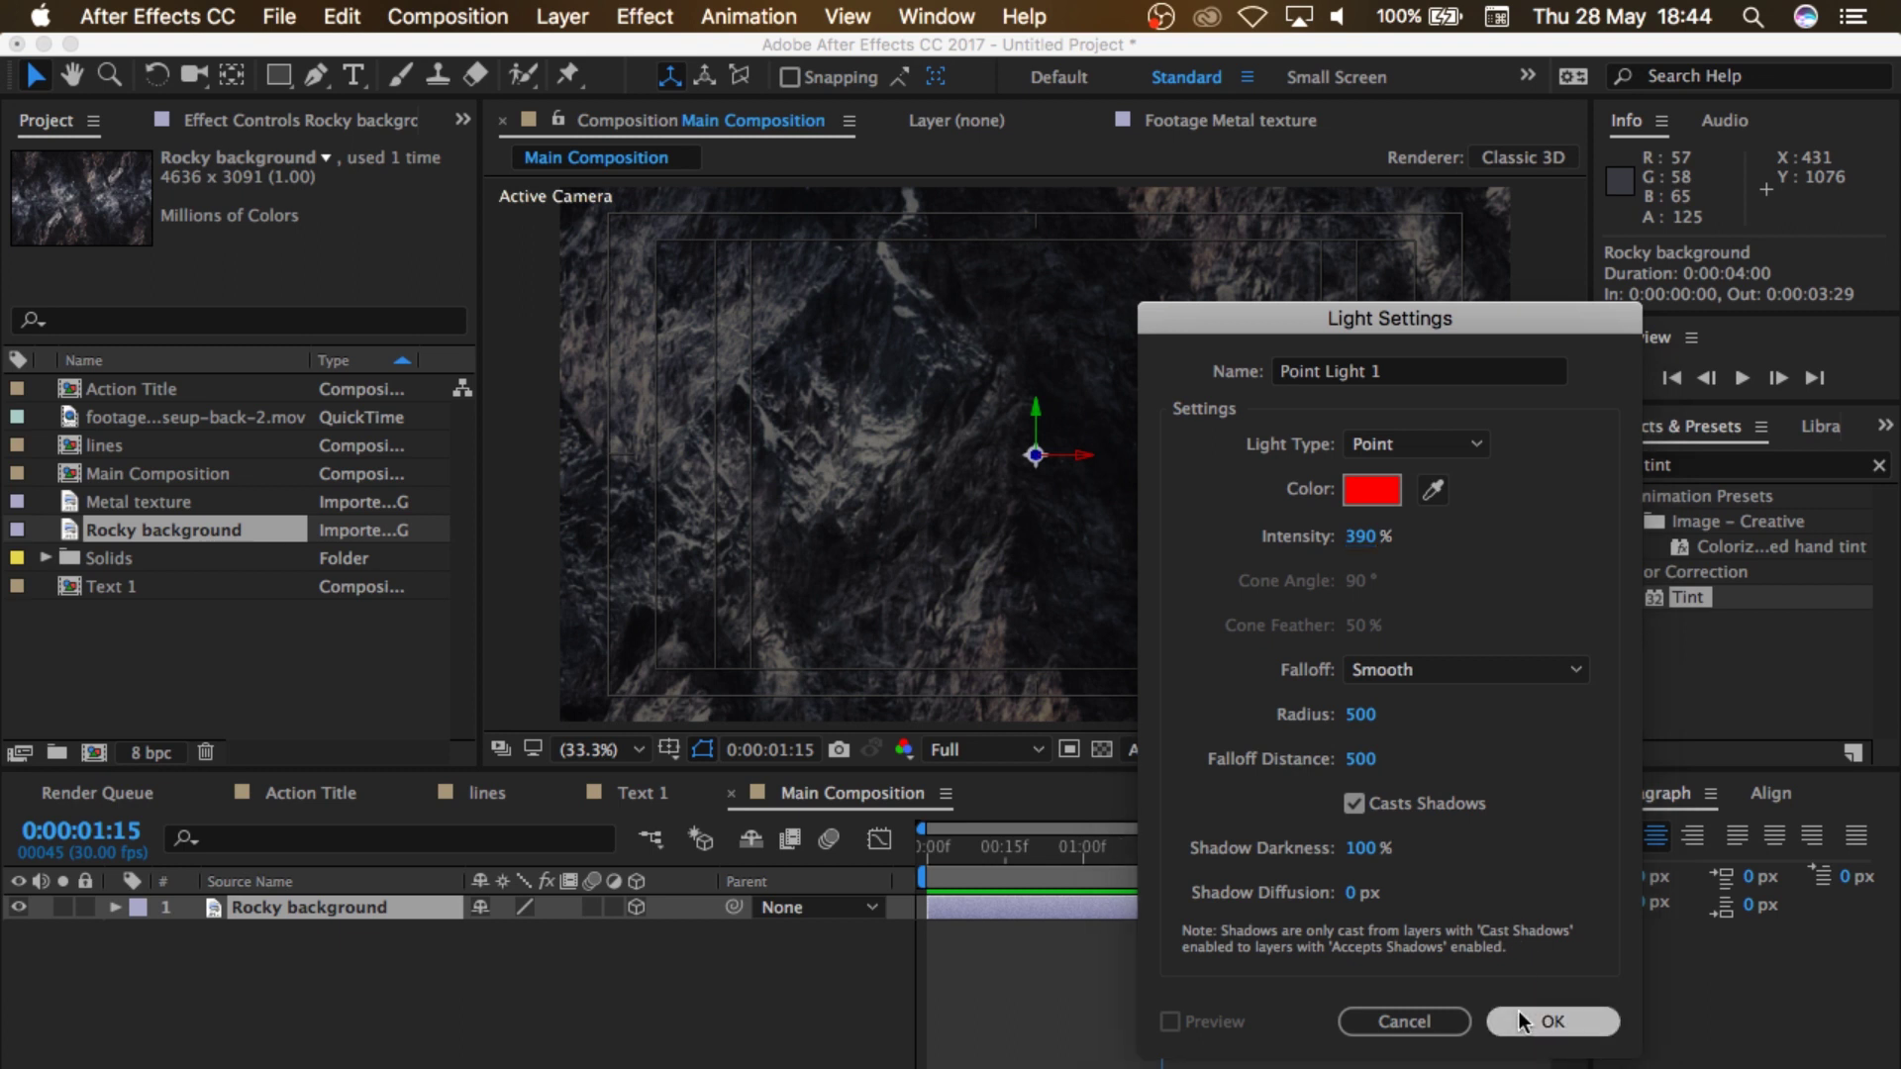
left_click(1519, 1012)
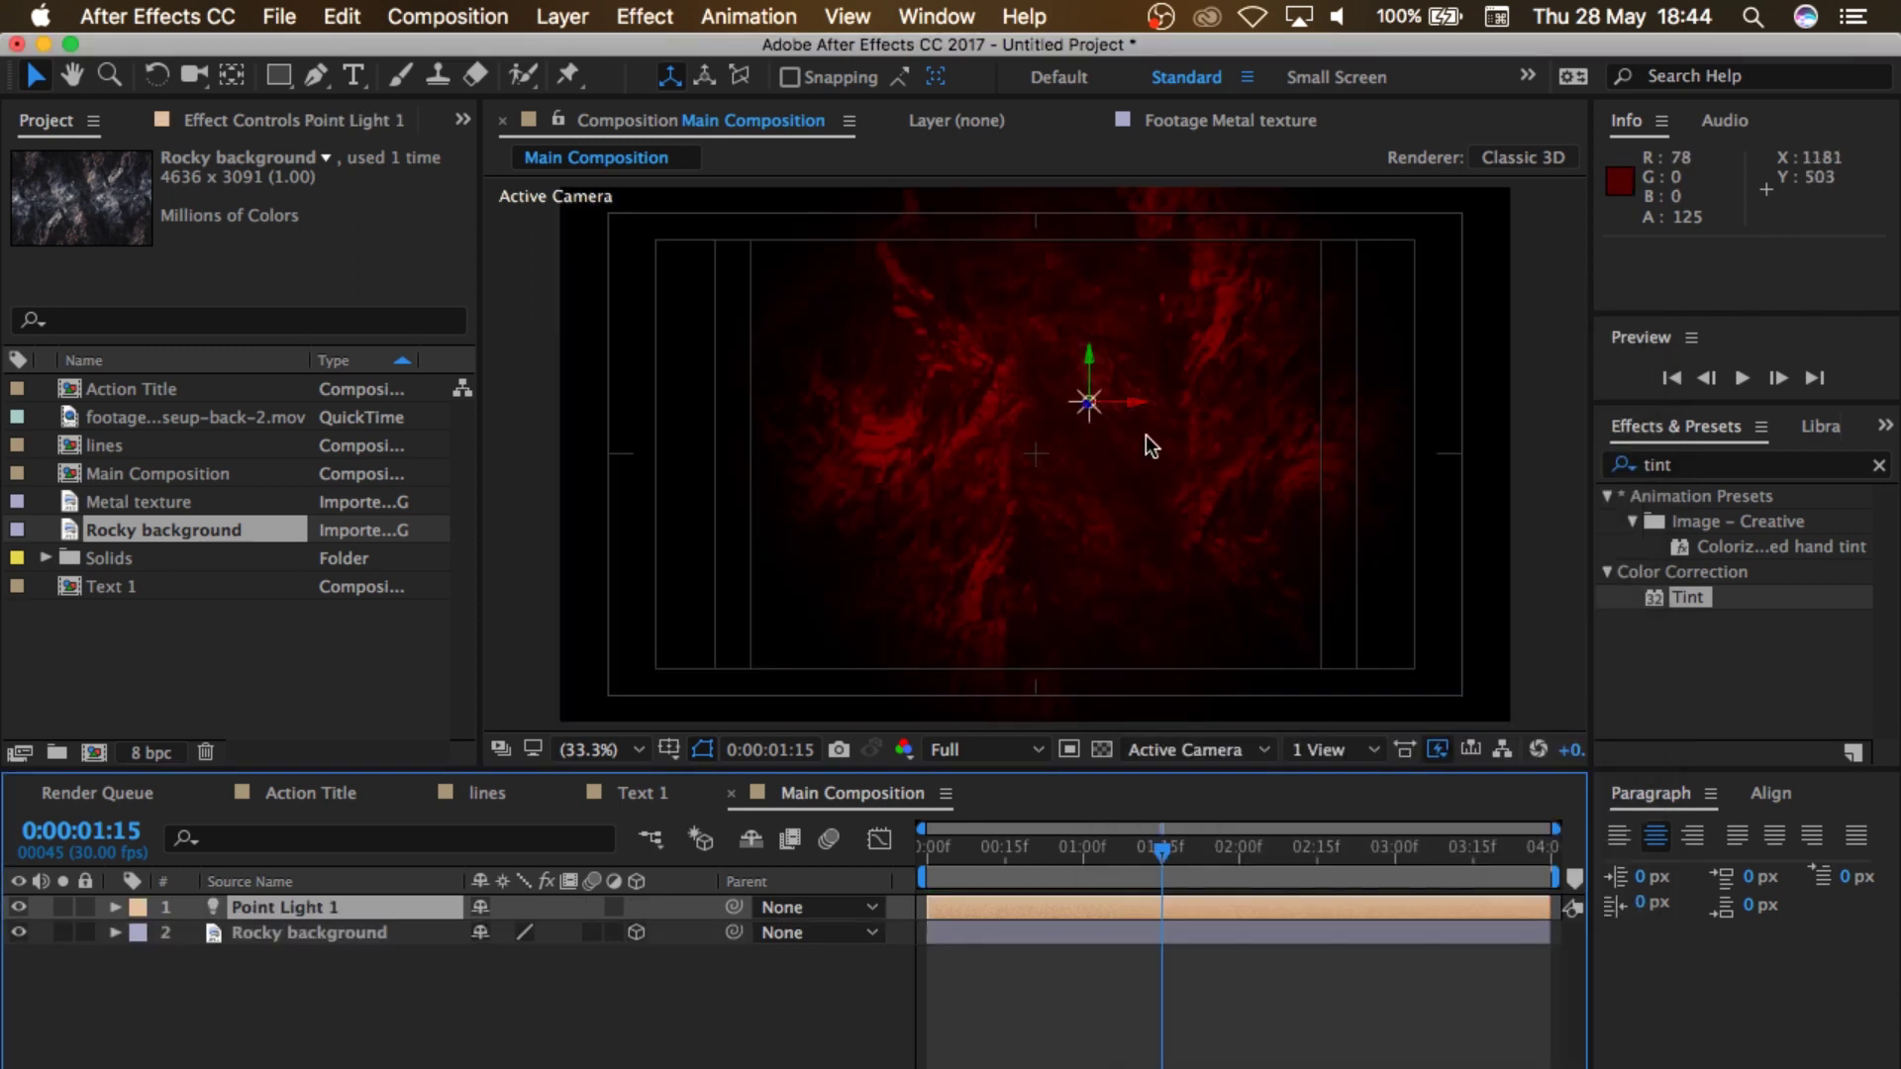
Step: Move Point Light 1 near the composition centre, at about X 965, Y 526, and decrease its Z position
left_click(1086, 407)
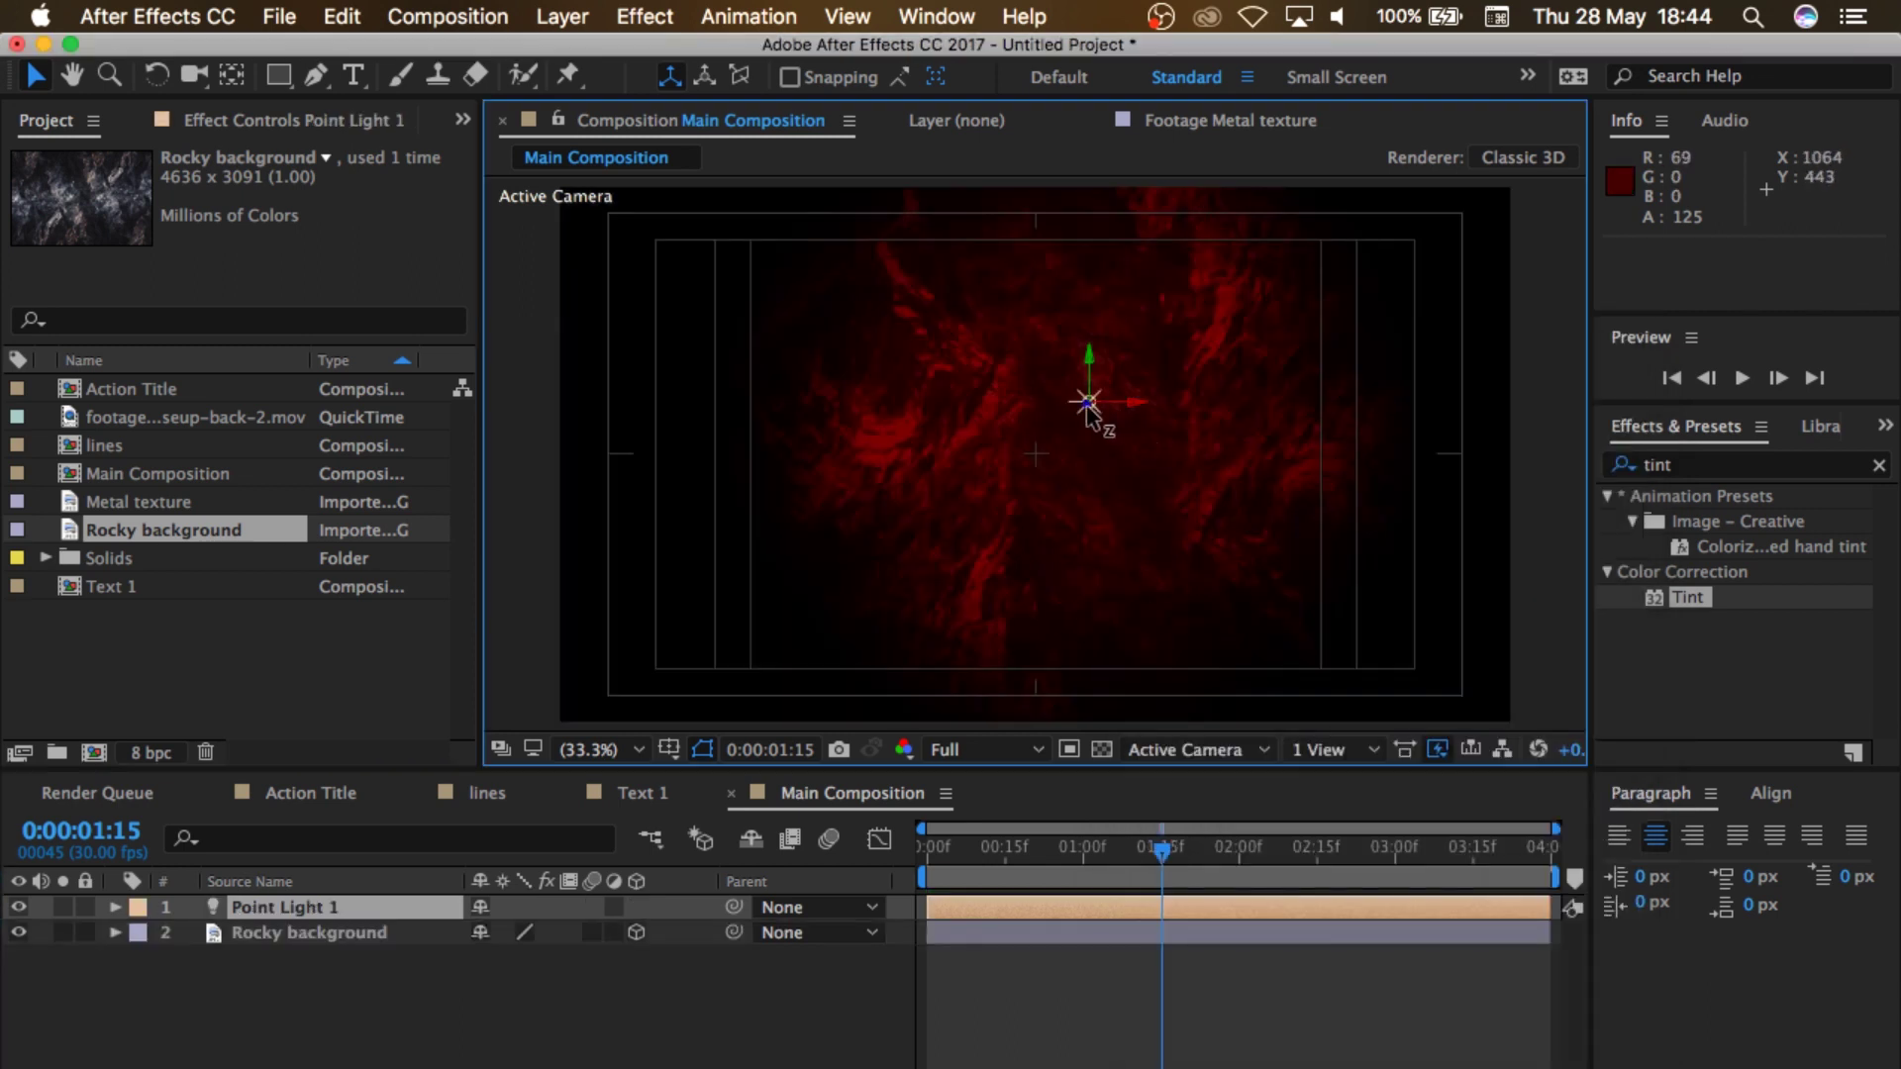
left_click_drag(1123, 415, 1036, 402)
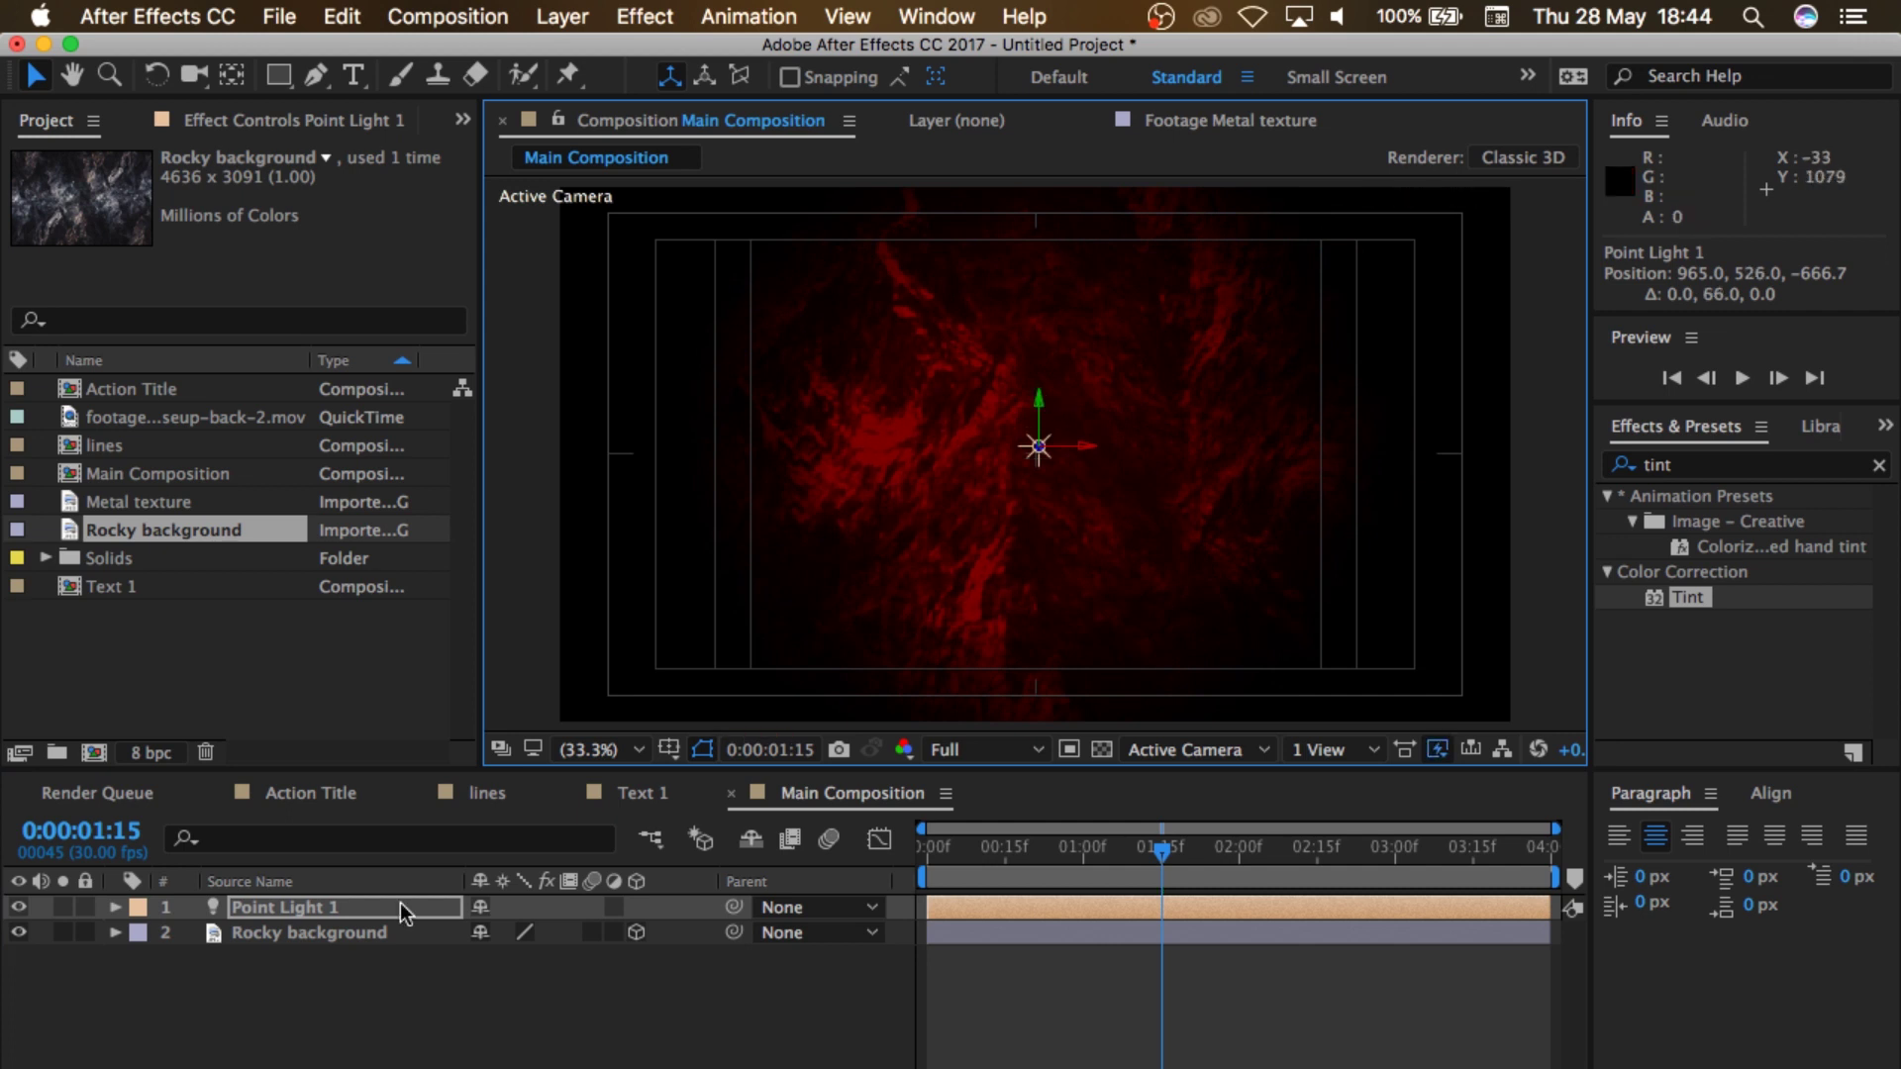
left_click(358, 910)
key("p")
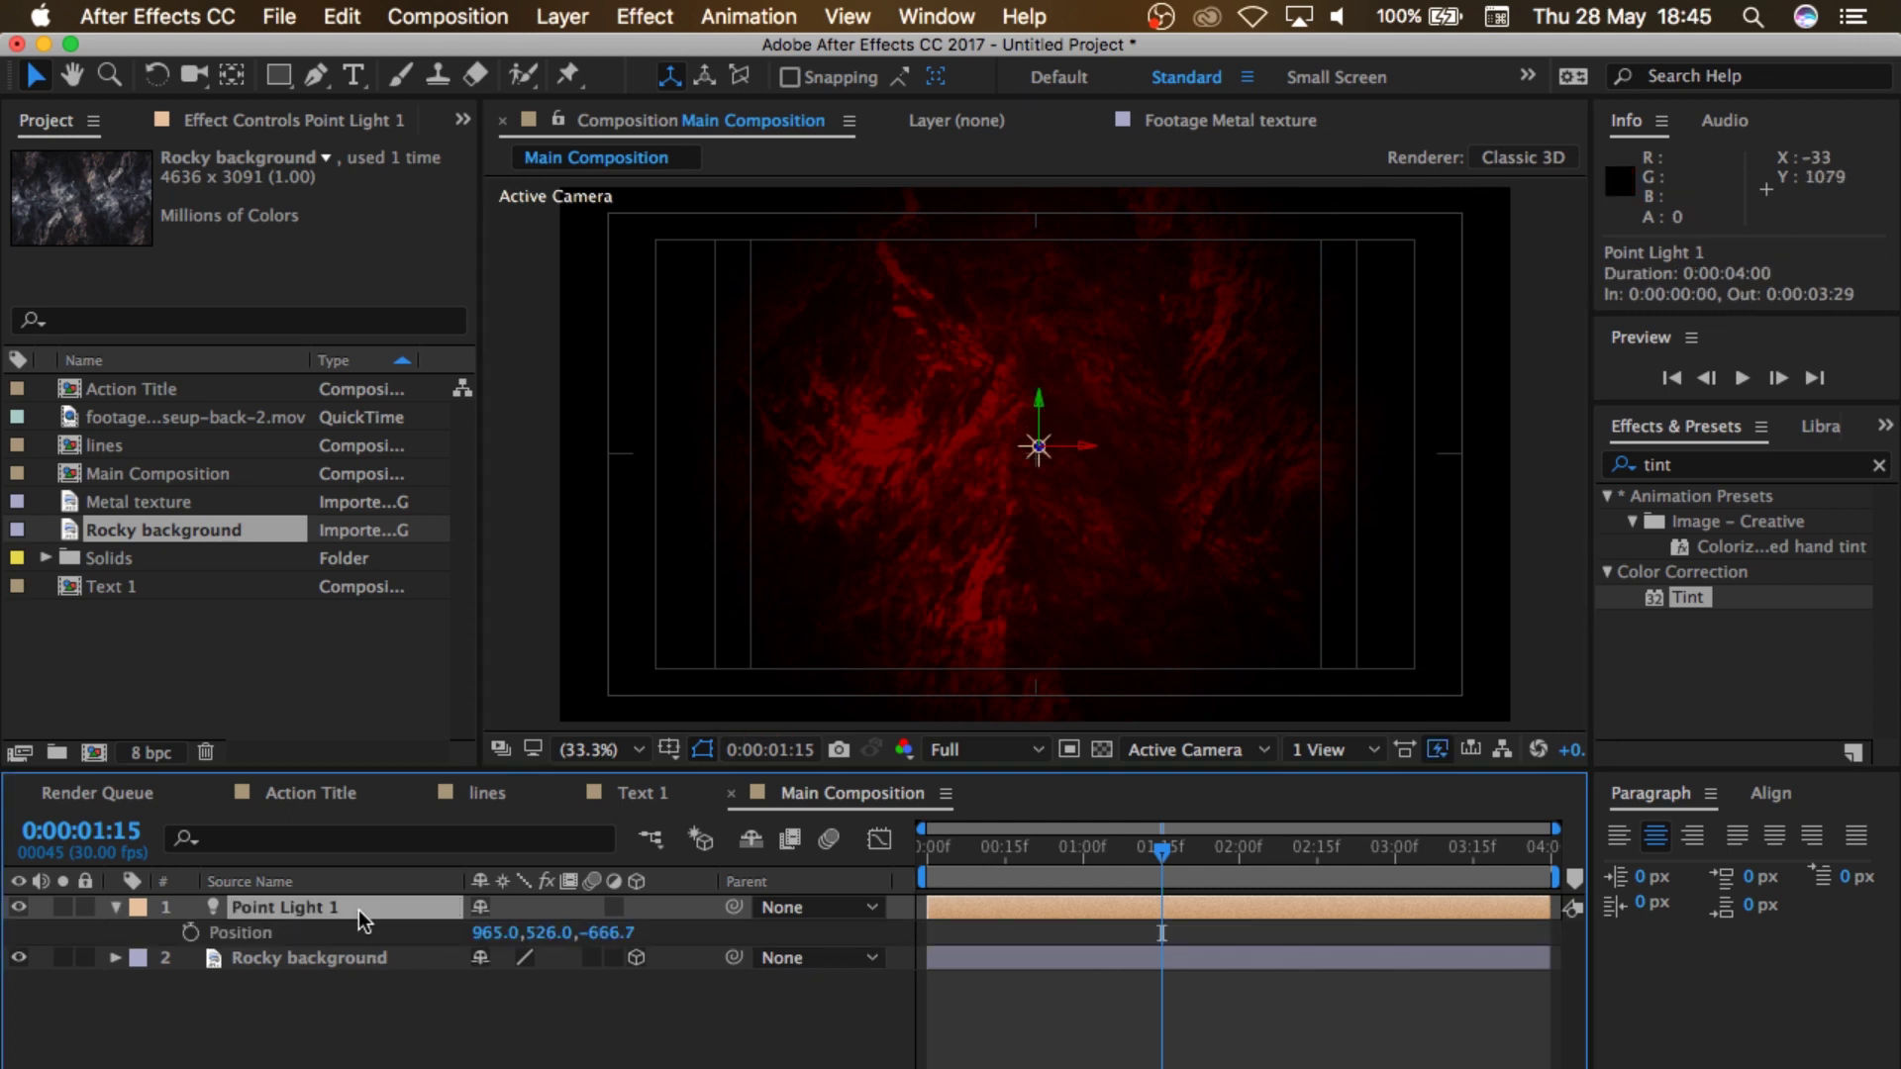
left_click_drag(612, 938, 513, 952)
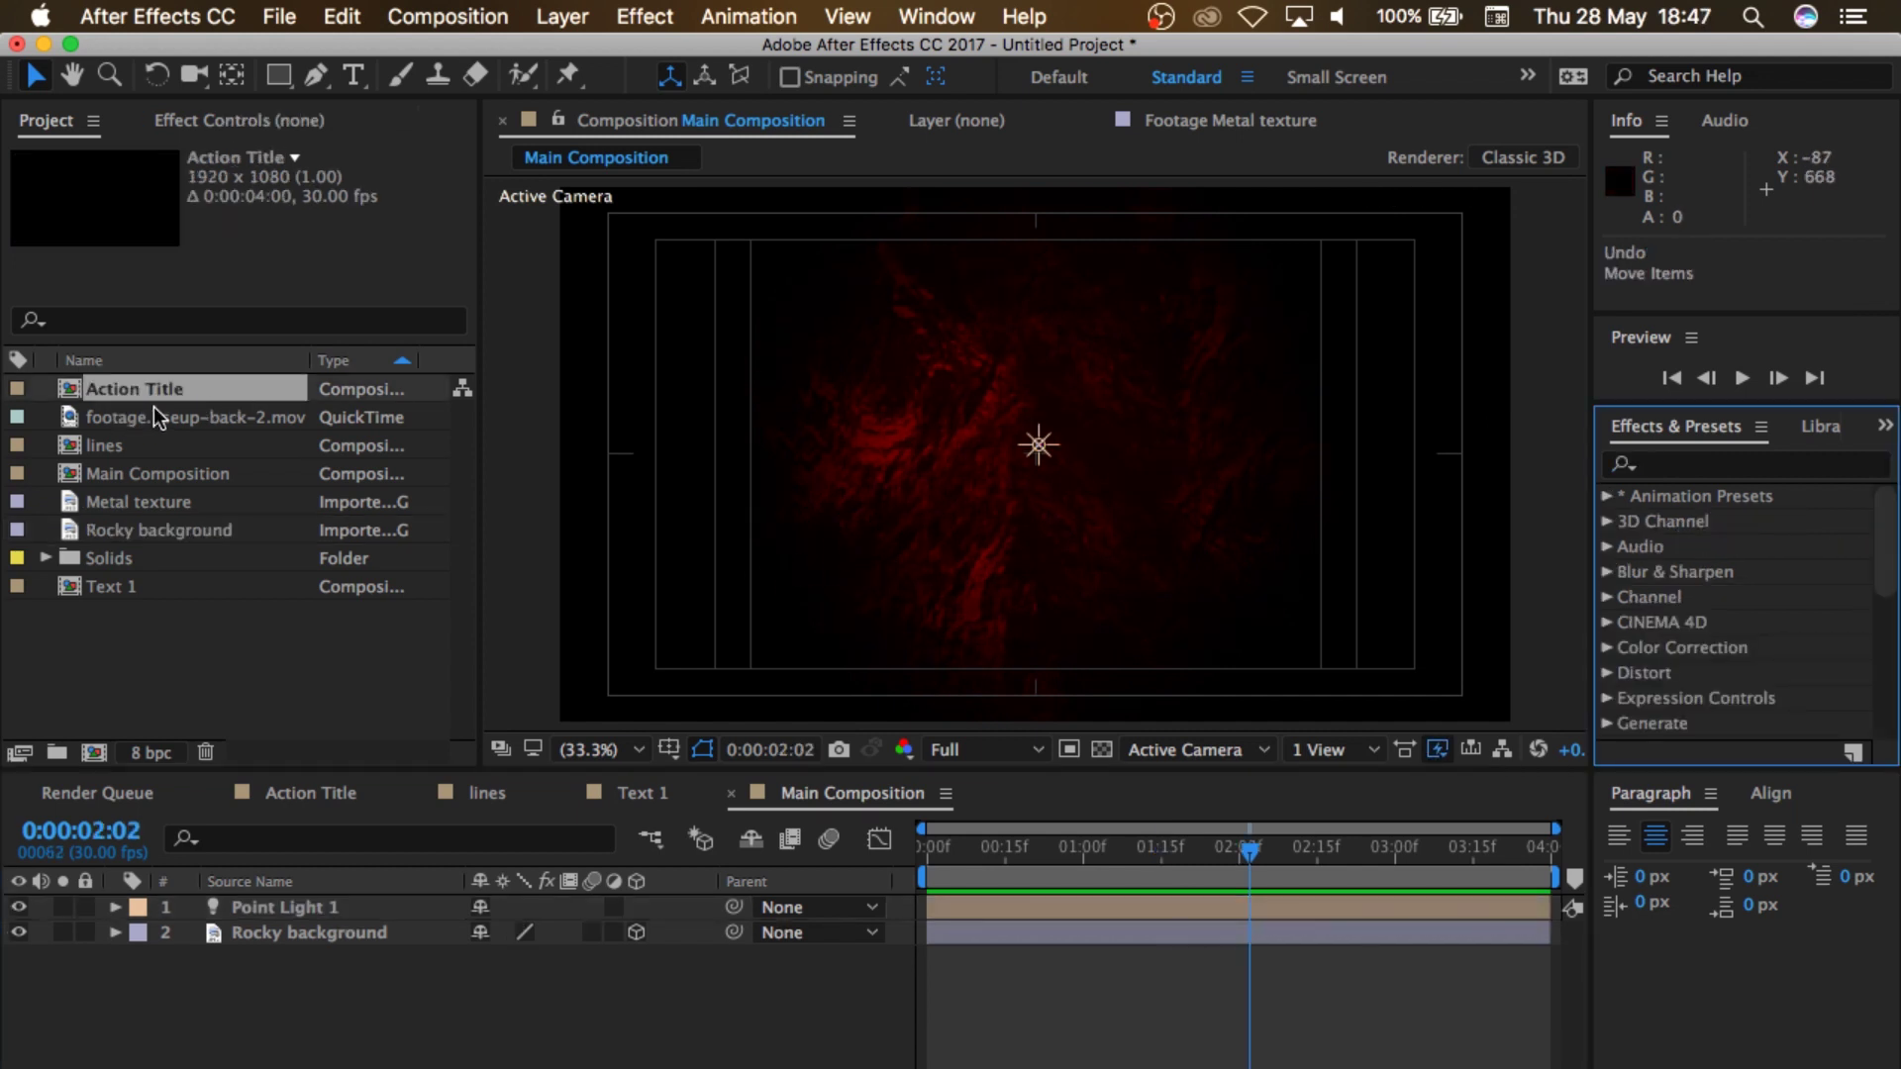
Step: Add the Action Title composition to Main Composition as the top layer, above Point Light 1
left_click_drag(204, 384, 370, 905)
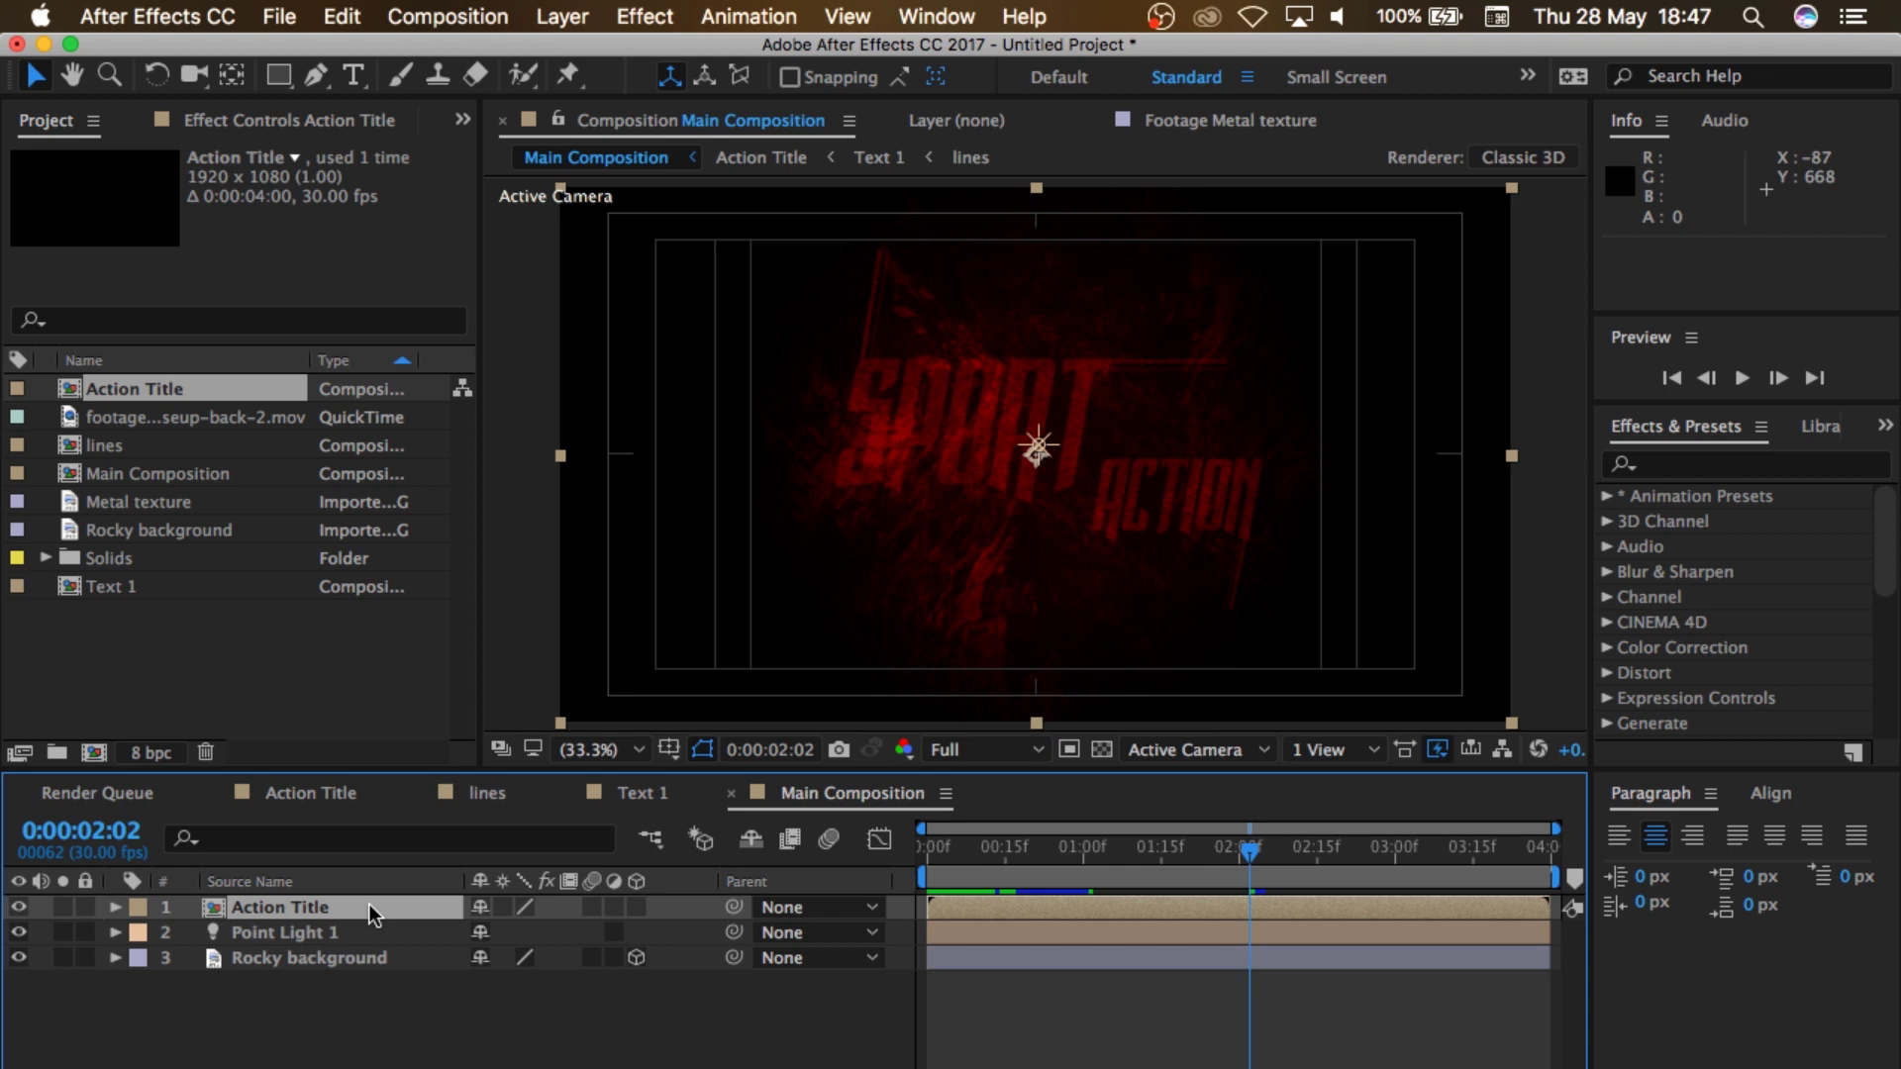
left_click(1696, 467)
type("g")
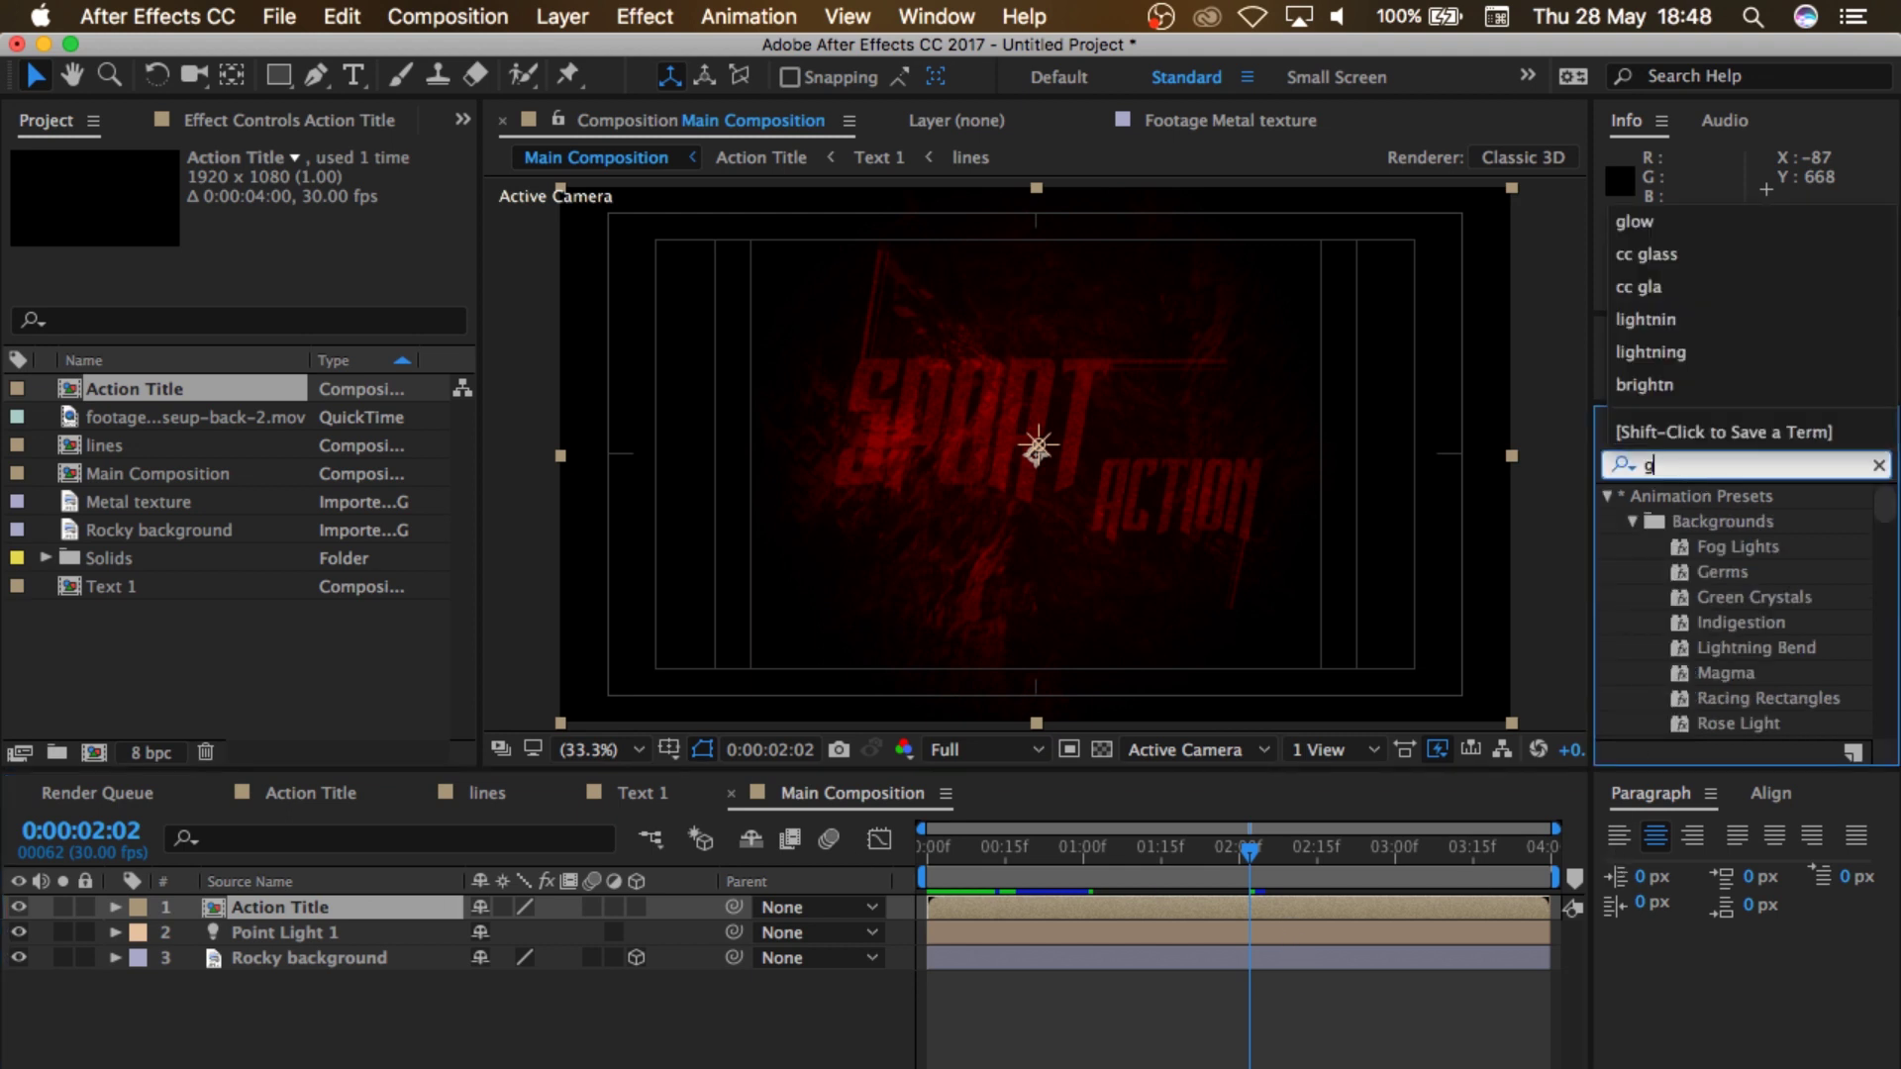
key("BackSpace")
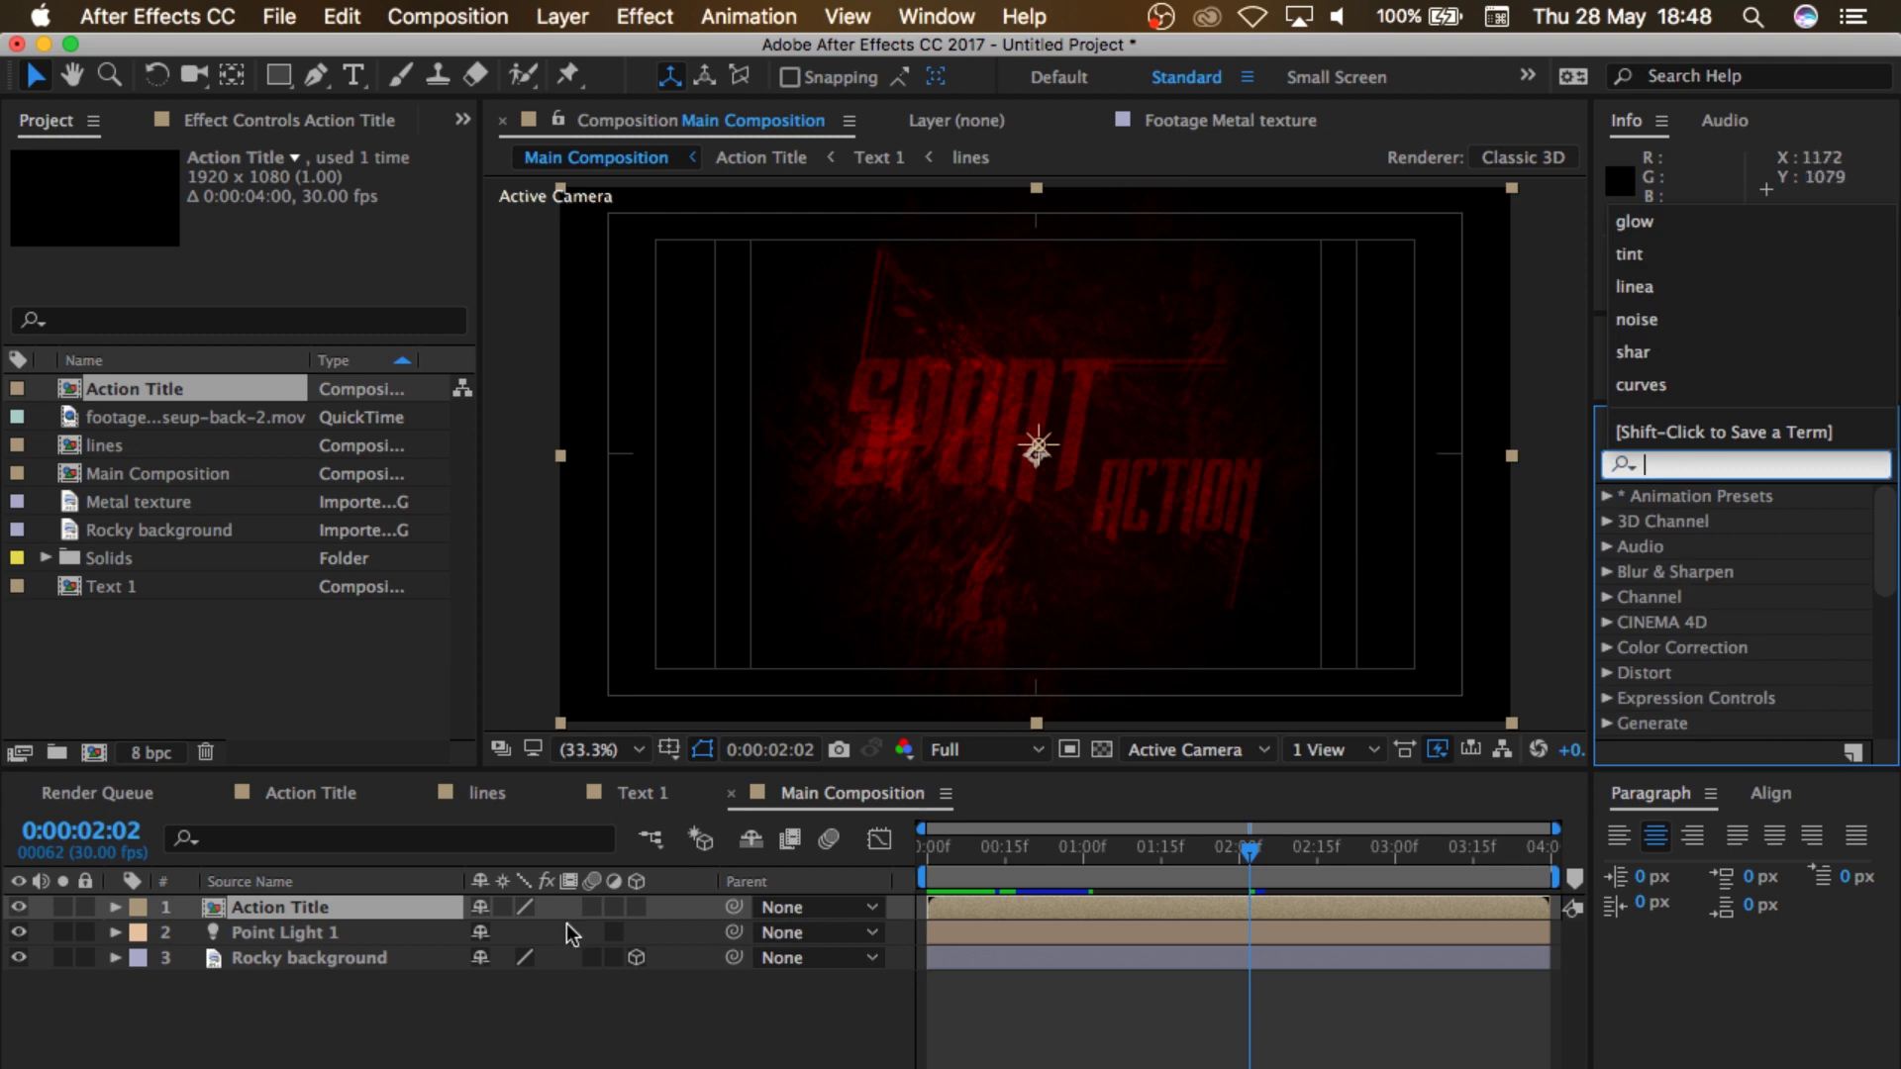
Step: Set the Rocky background layer's opacity to 30%
left_click(469, 1036)
left_click(371, 969)
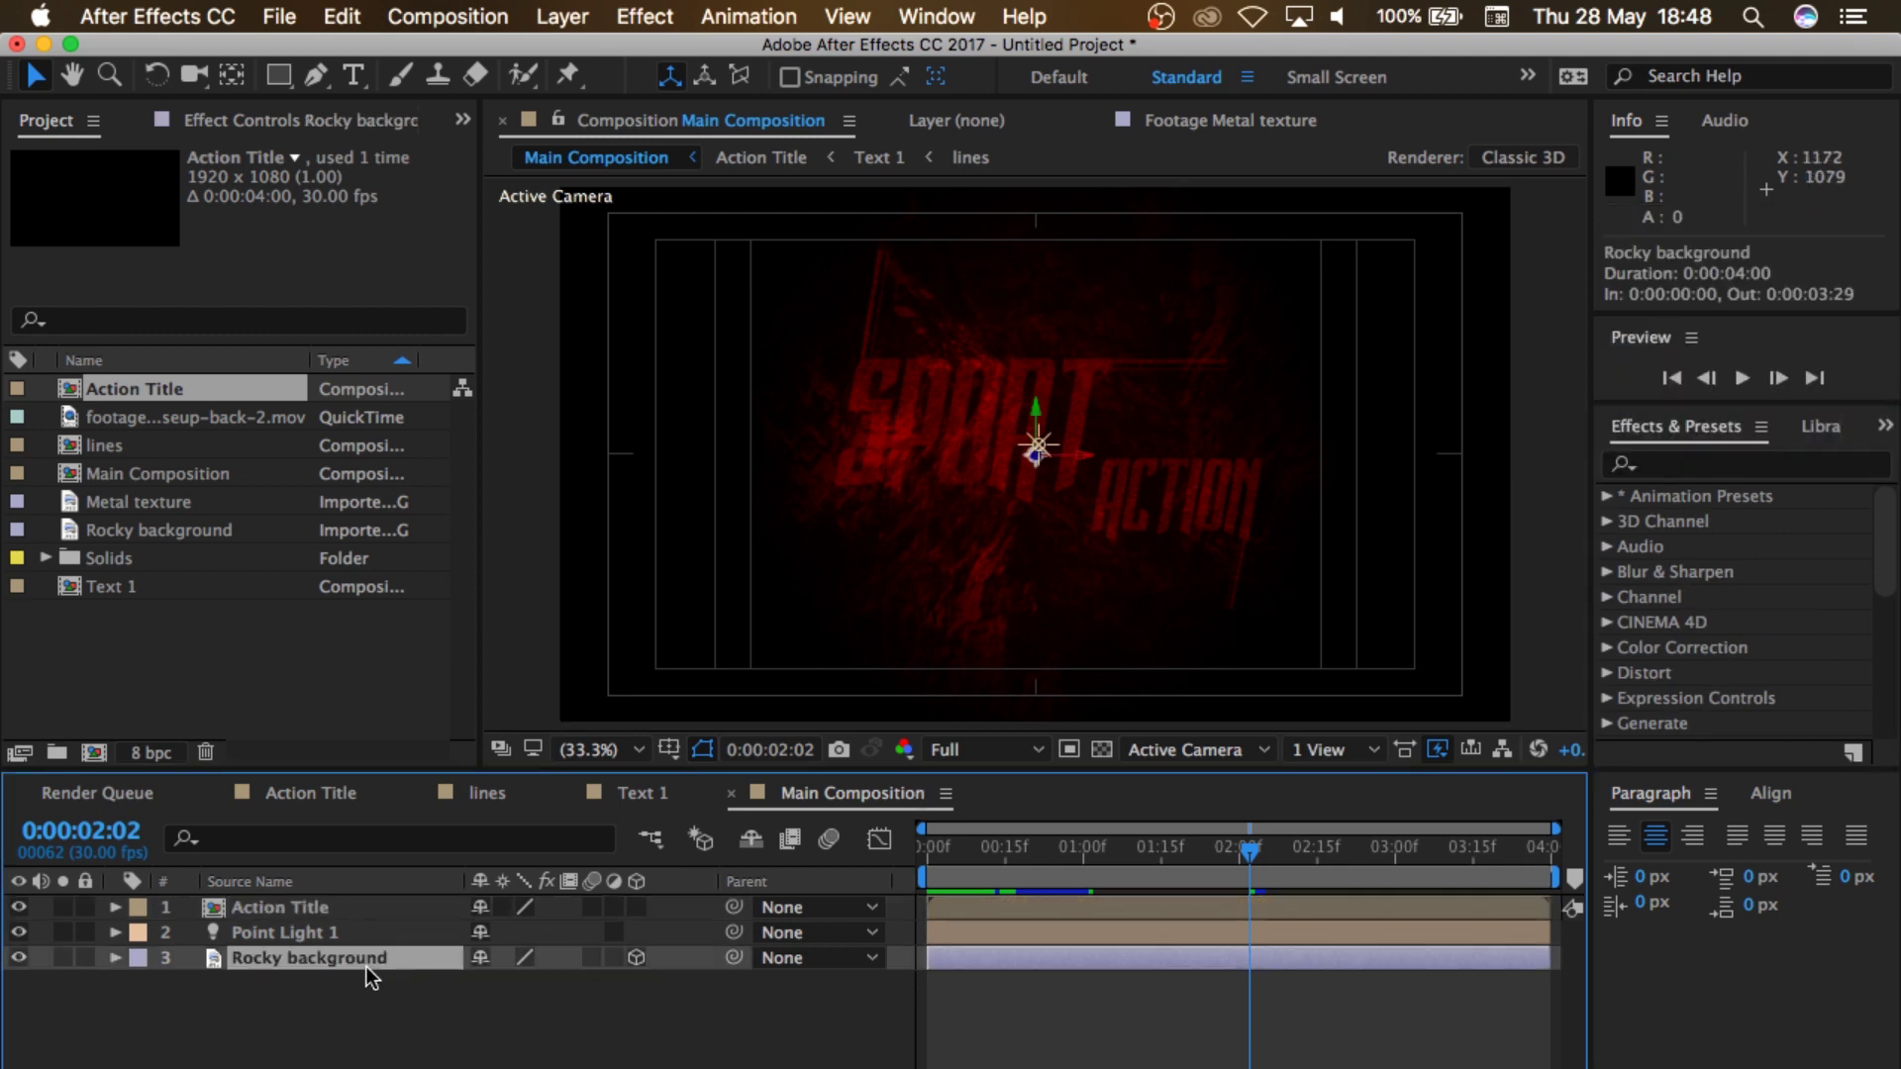
key("t")
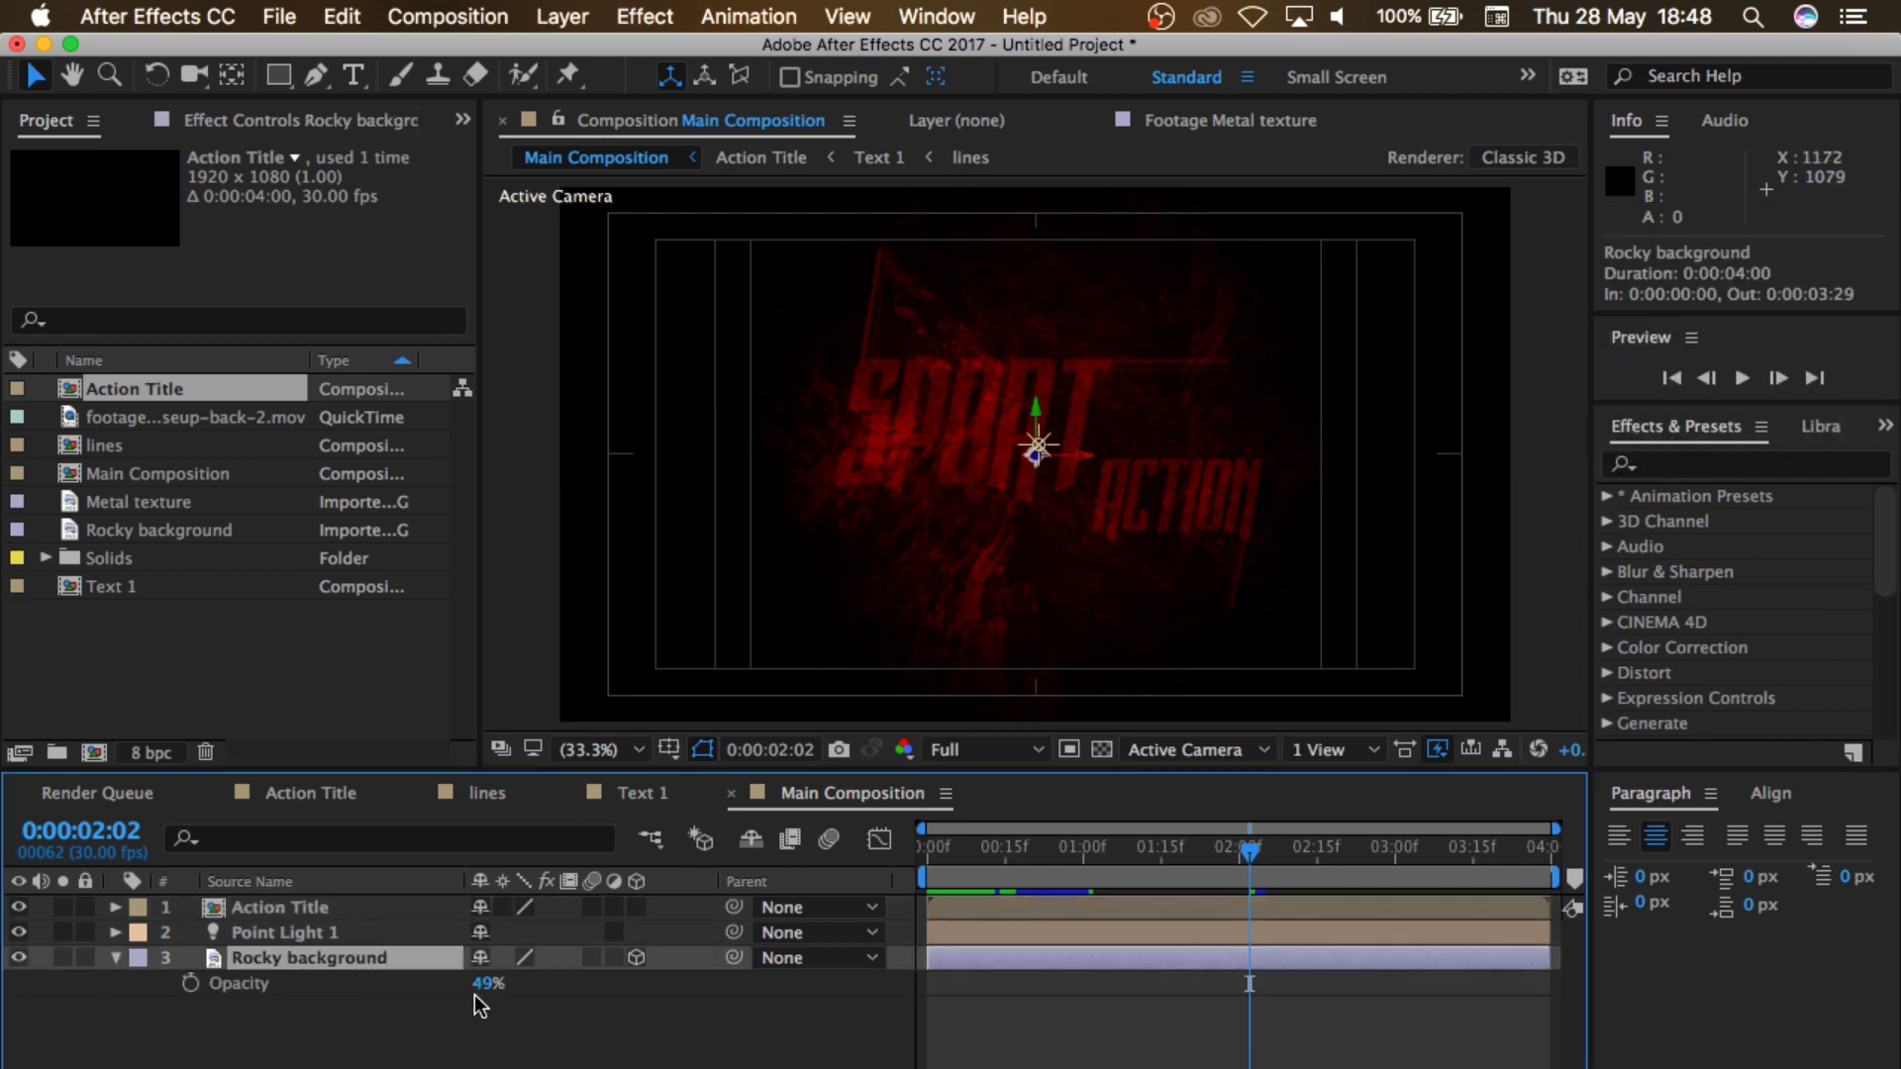
left_click_drag(486, 984, 456, 992)
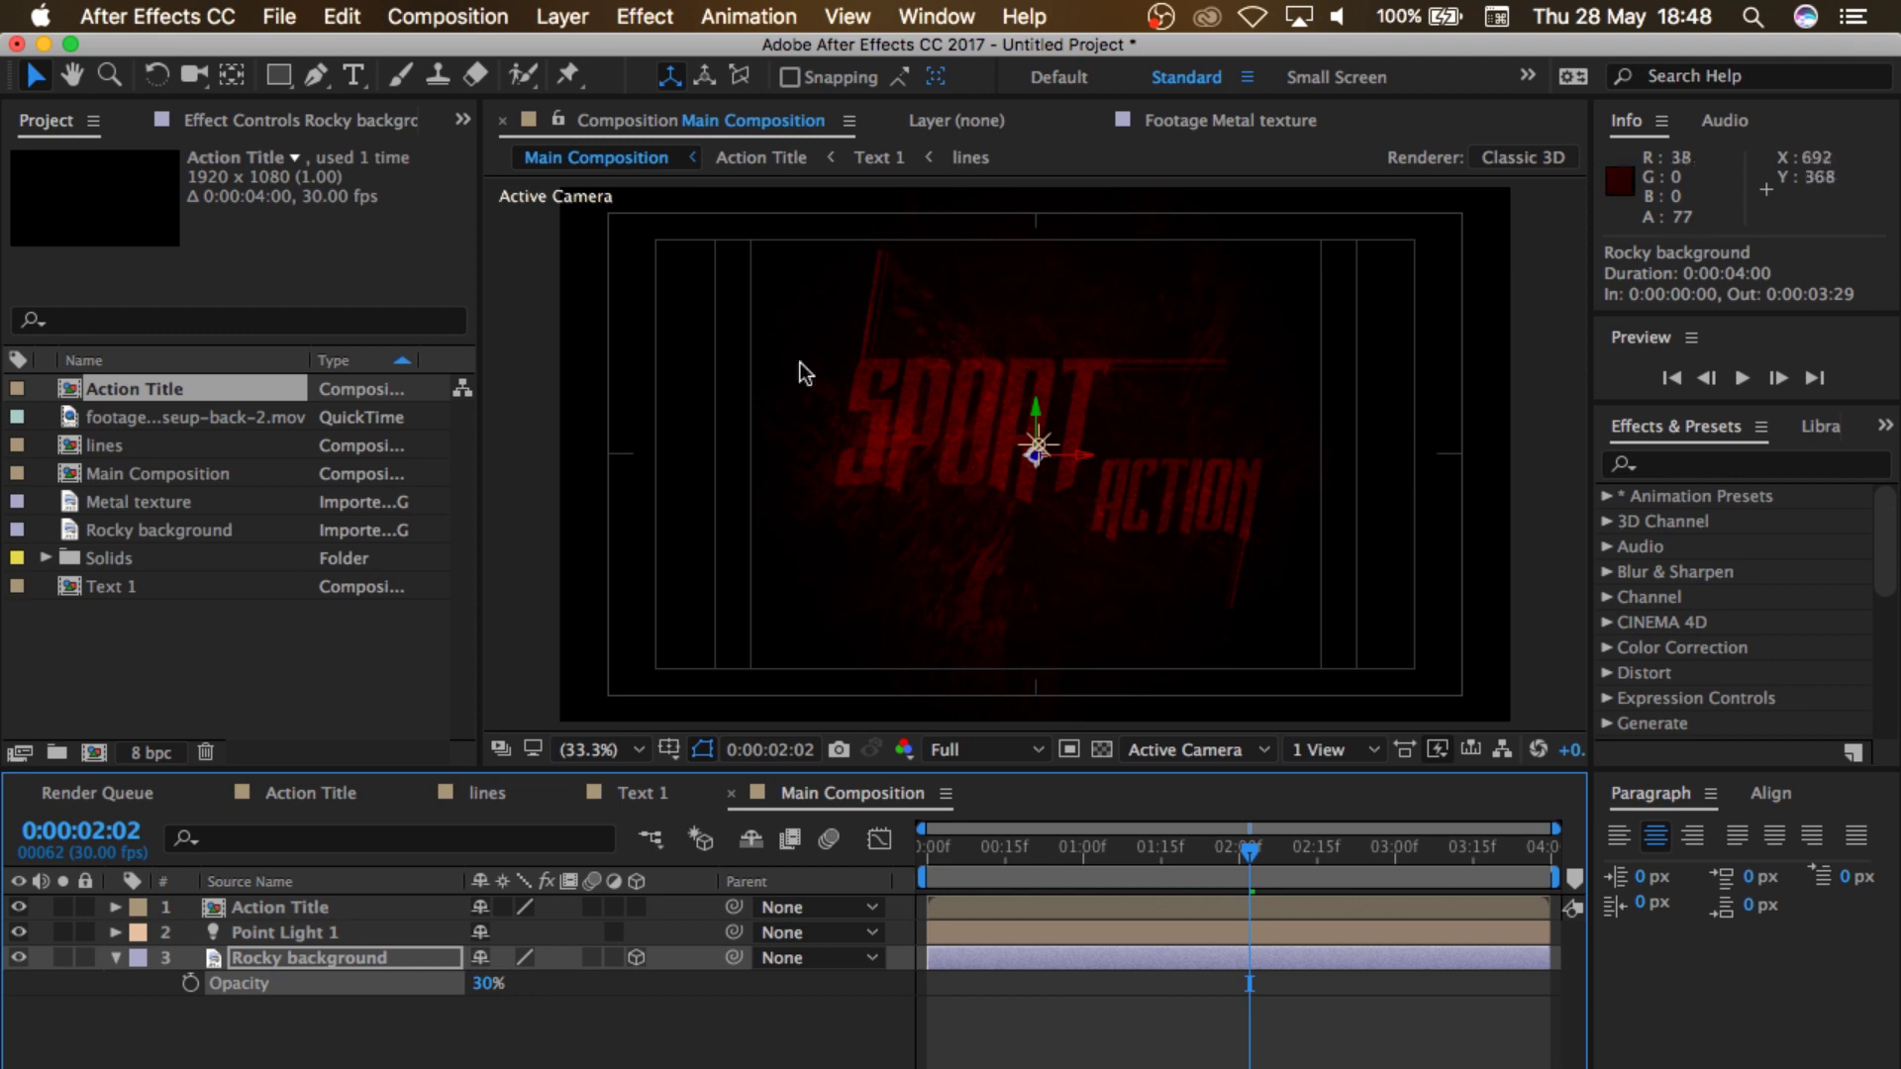
Step: Apply the Glow effect to the Action Title layer with a threshold of 46.7% and a radius of 37
left_click(1717, 465)
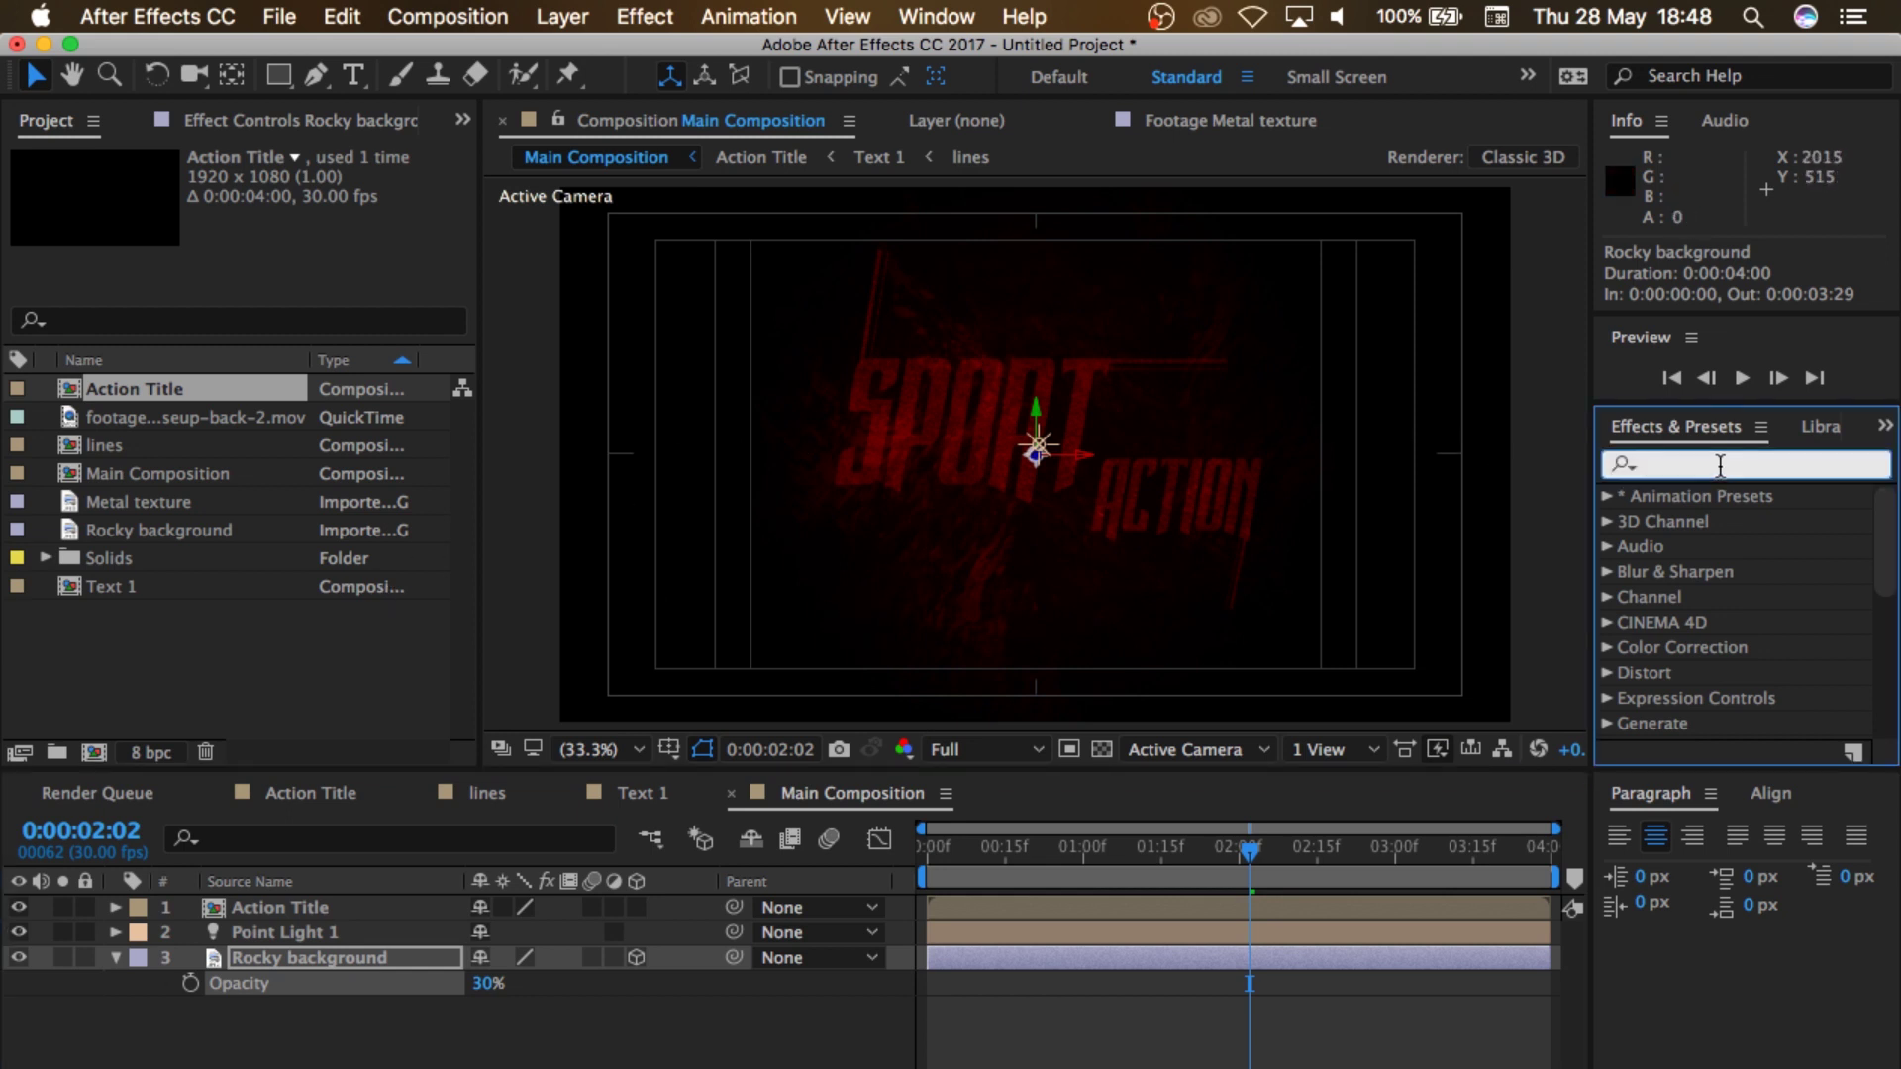
type("glow")
left_click_drag(1703, 598, 310, 911)
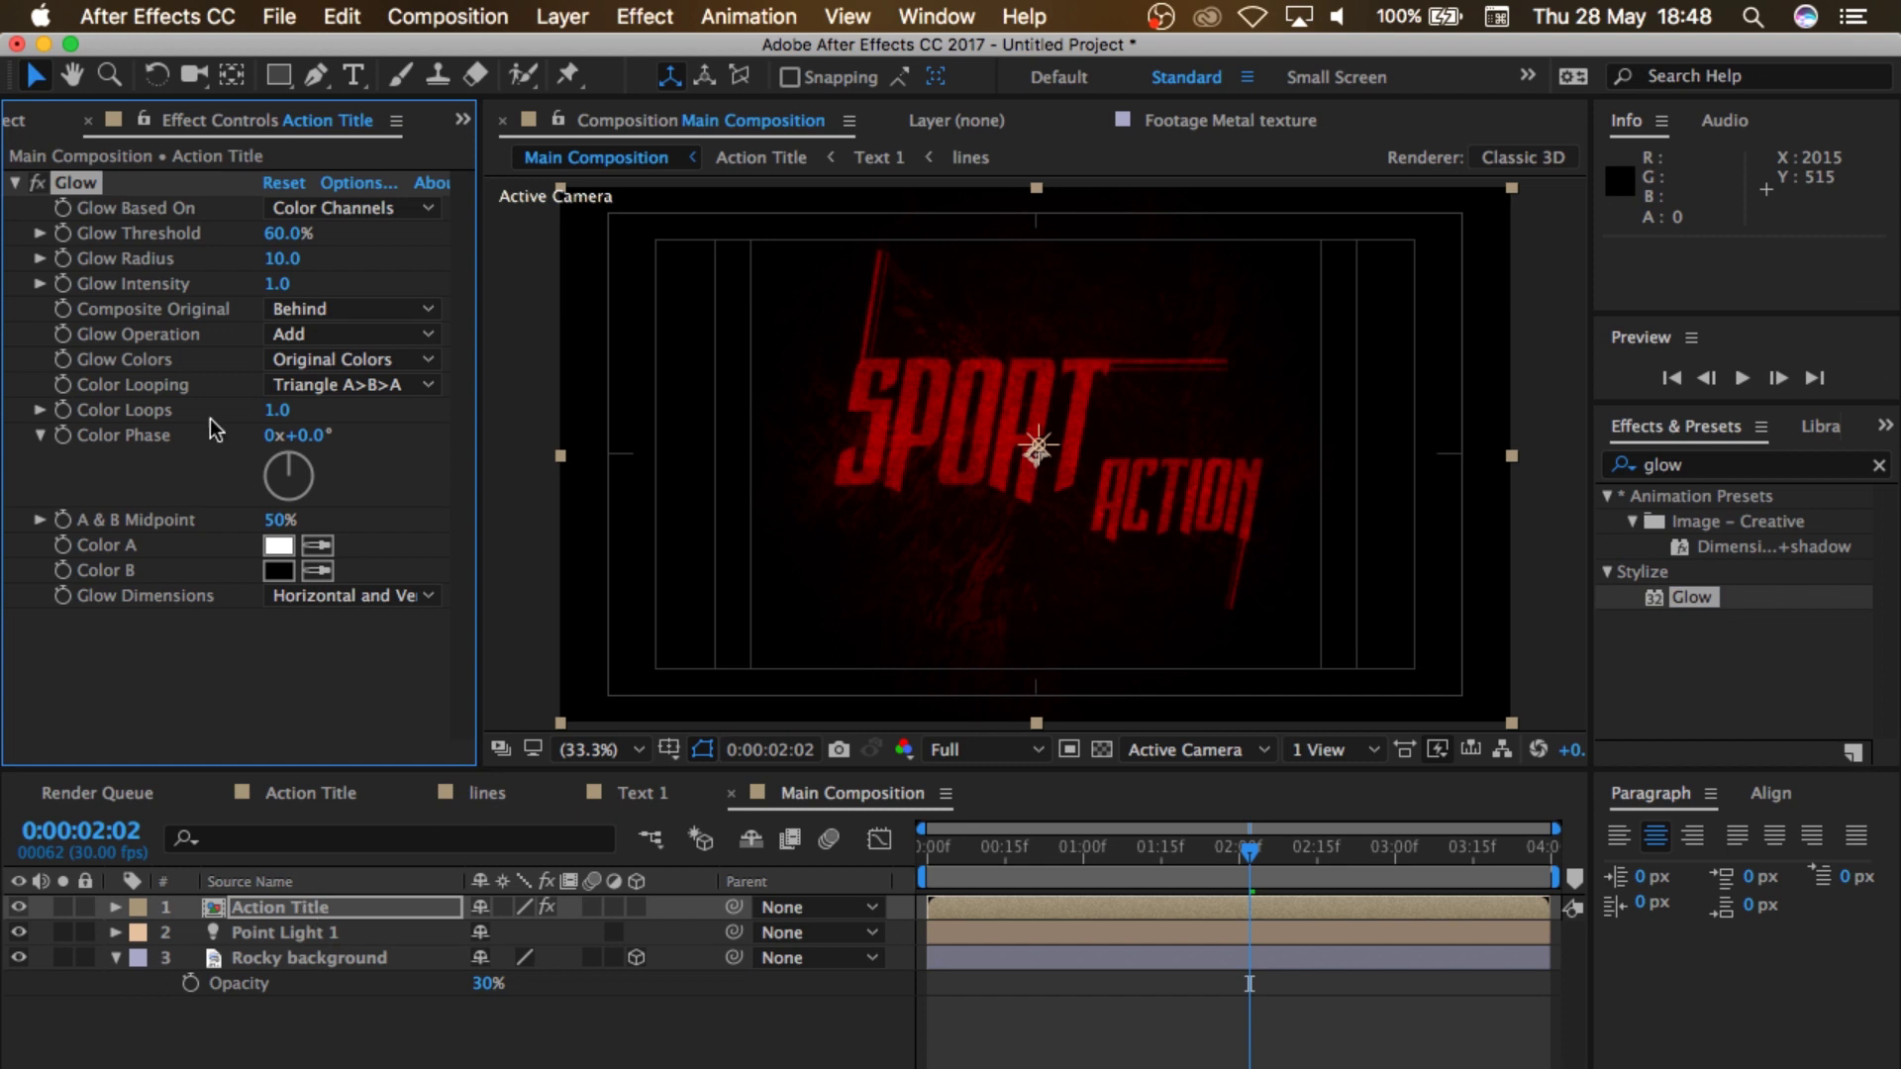
left_click_drag(282, 241, 229, 247)
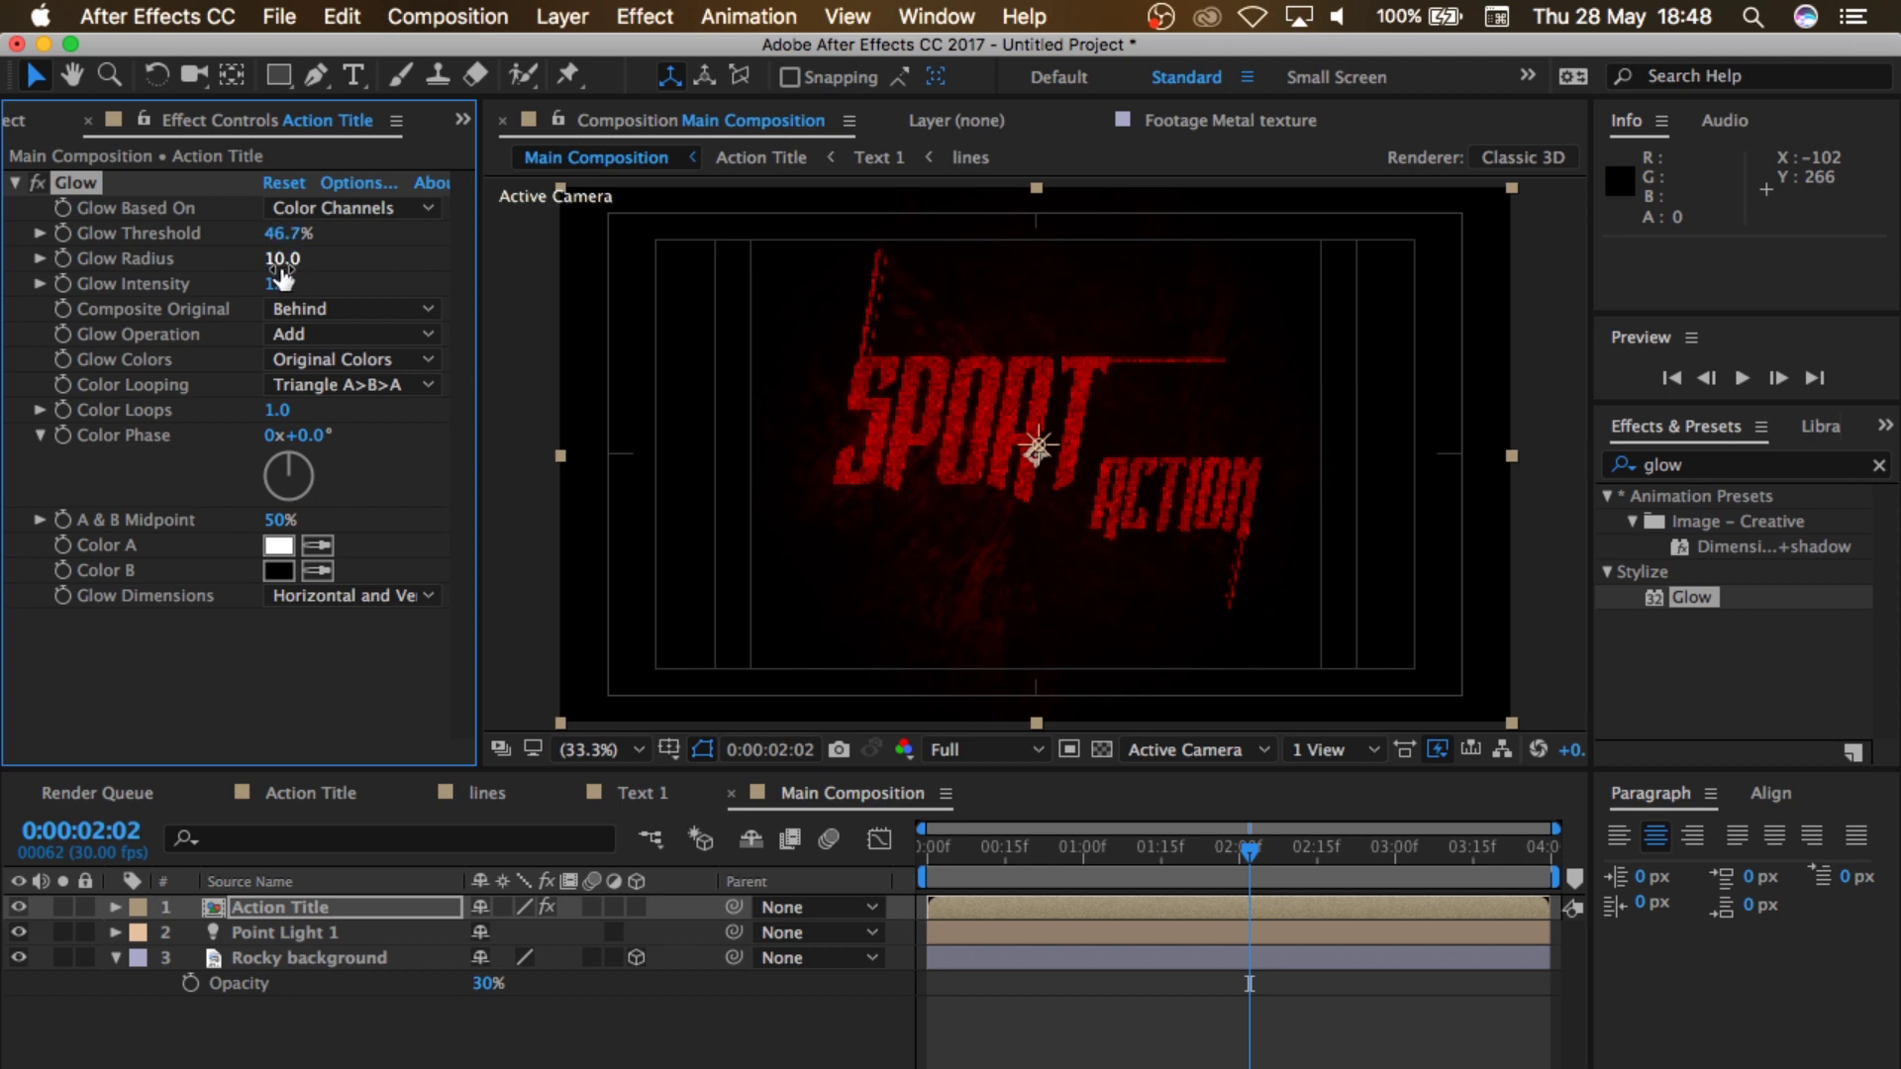
left_click_drag(282, 259, 333, 275)
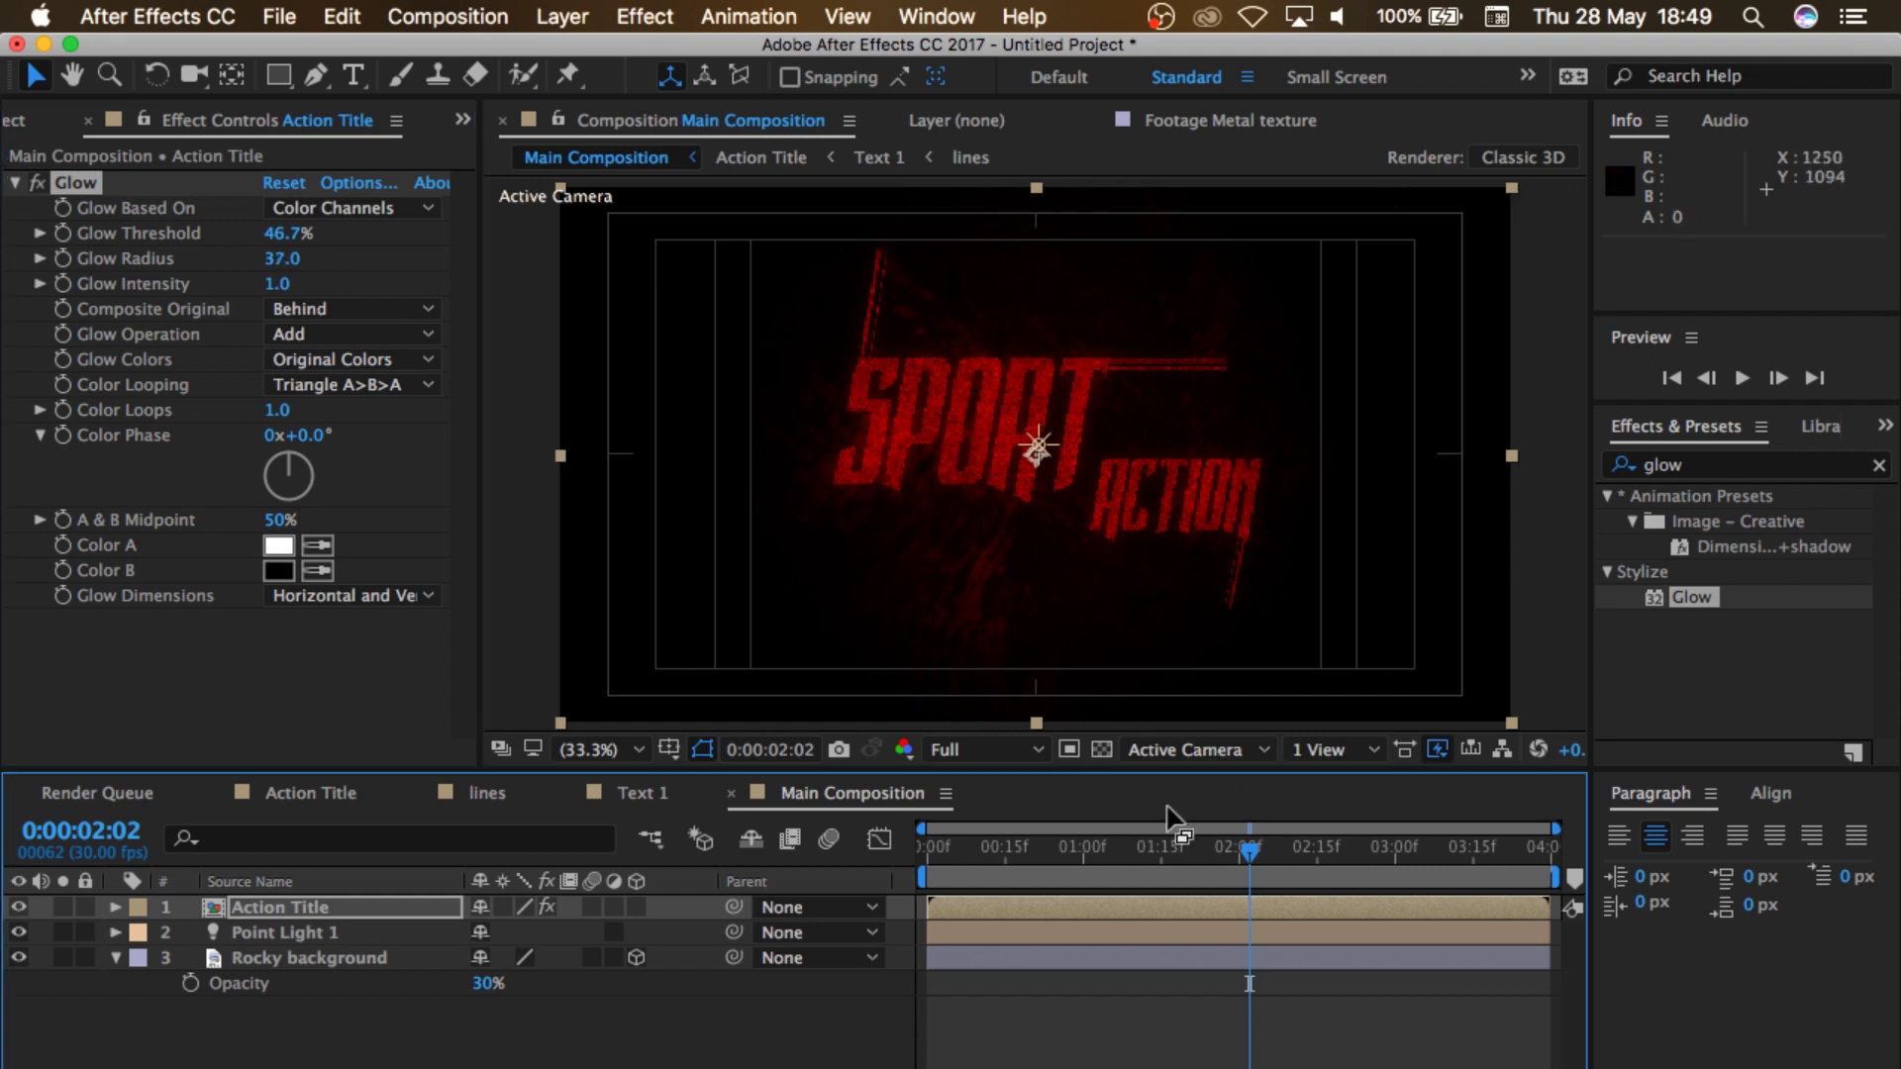
Step: Move the playhead to 0:00:01:10, duplicate the Glow effect on the Action Title layer, and briefly preview the title
left_click(1031, 850)
left_click_drag(1009, 845, 1136, 853)
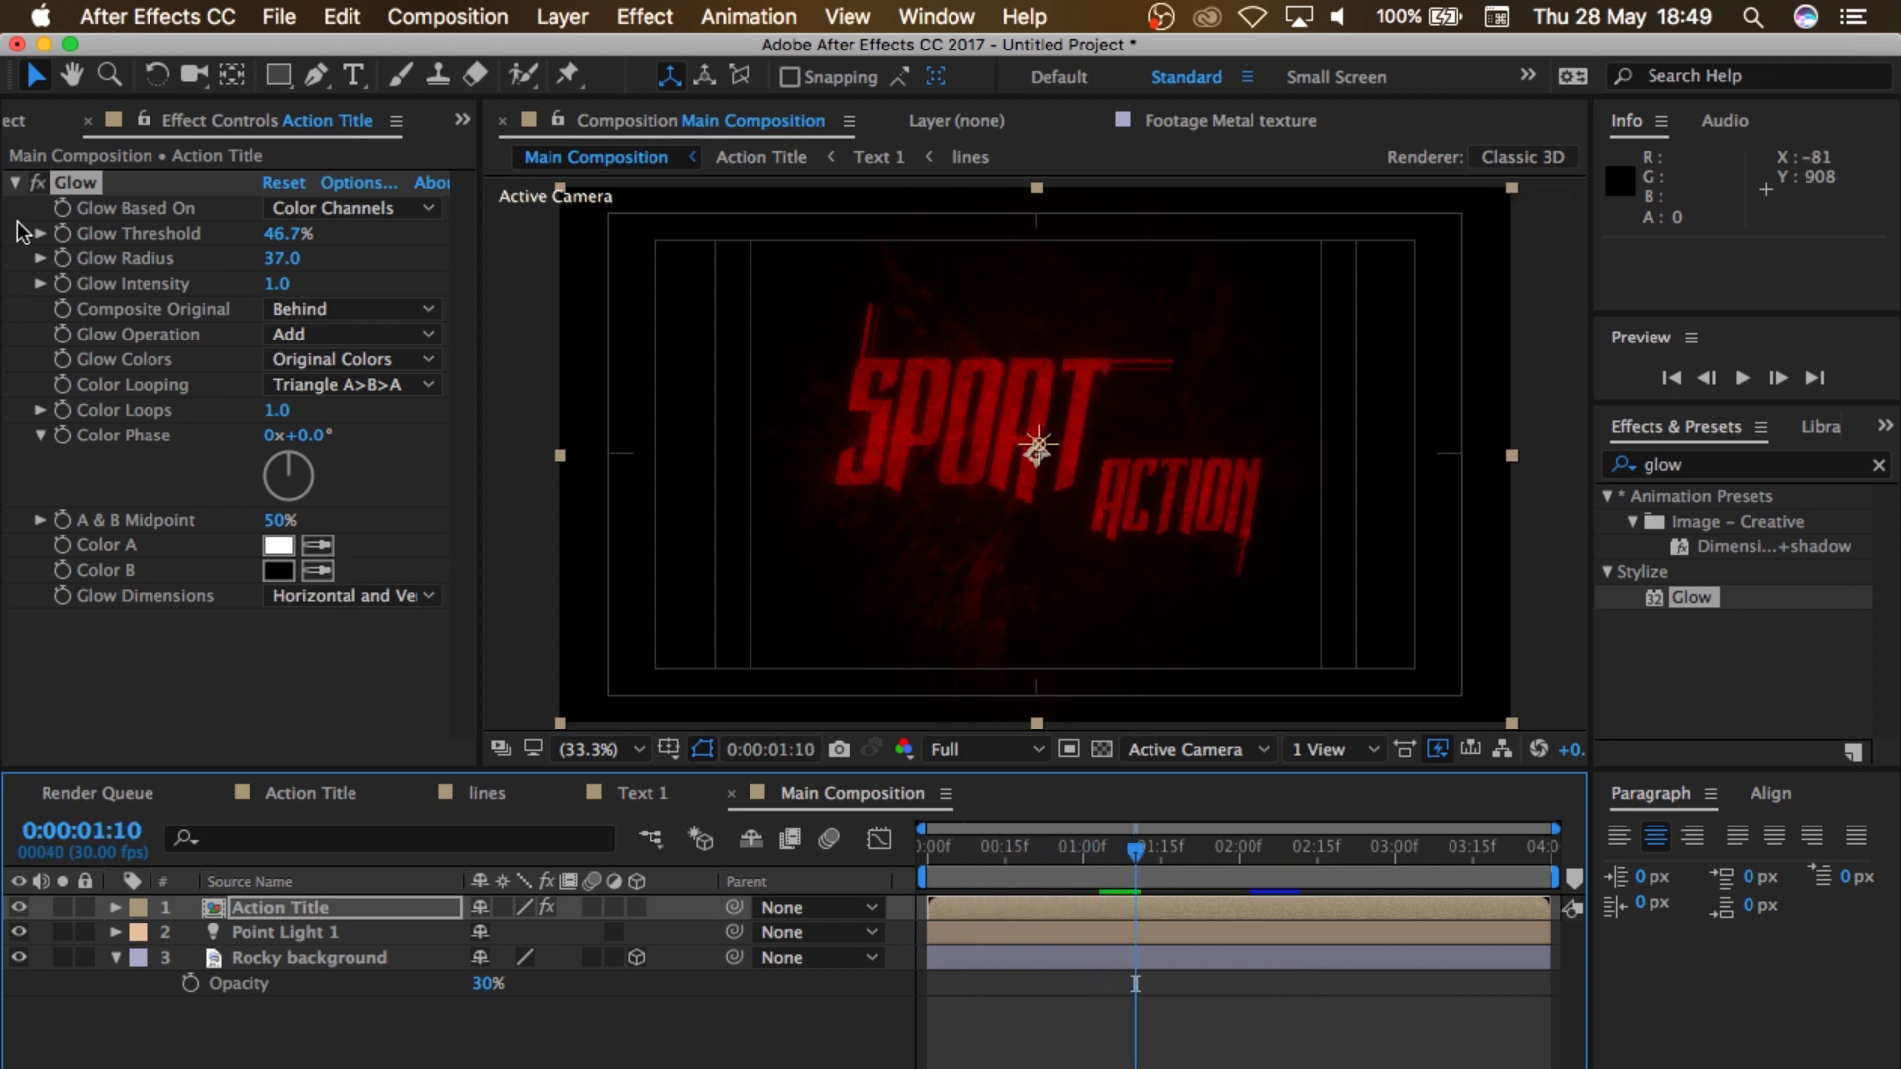
left_click(79, 182)
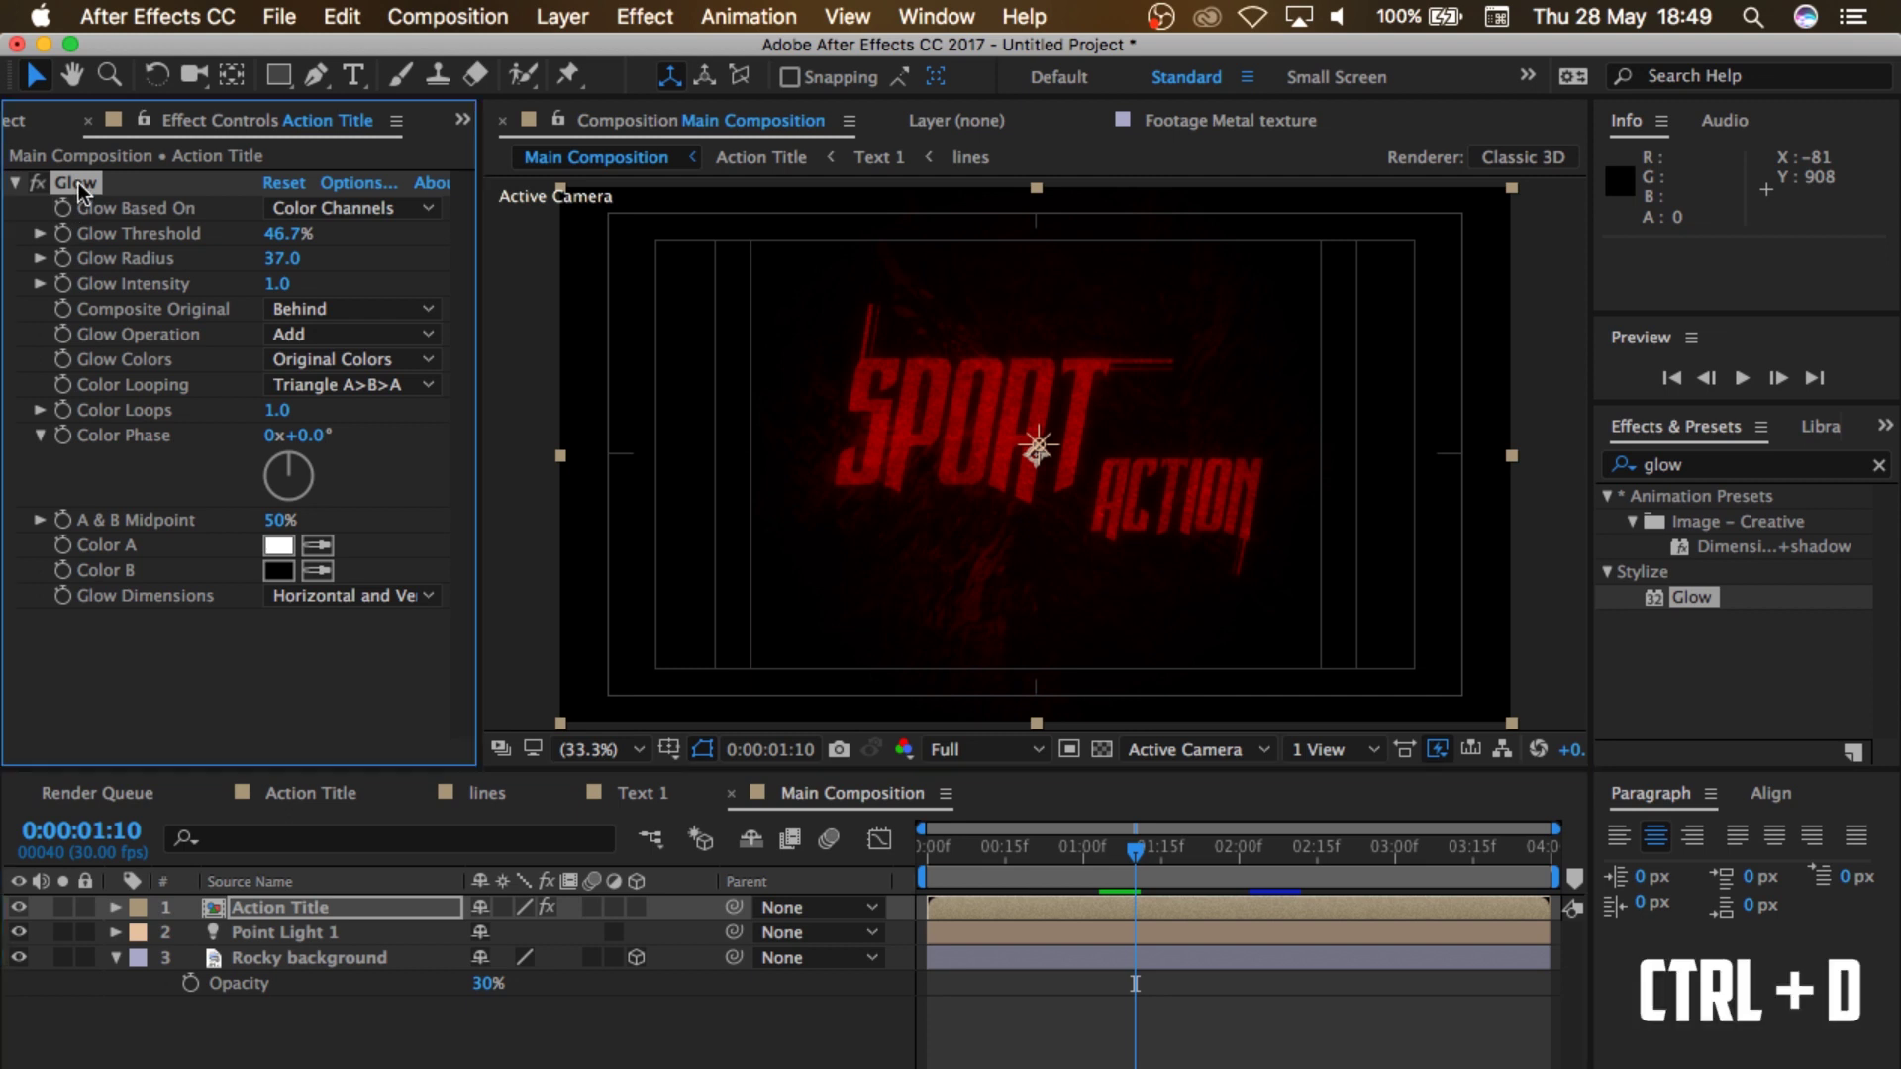
key("ctrl+d")
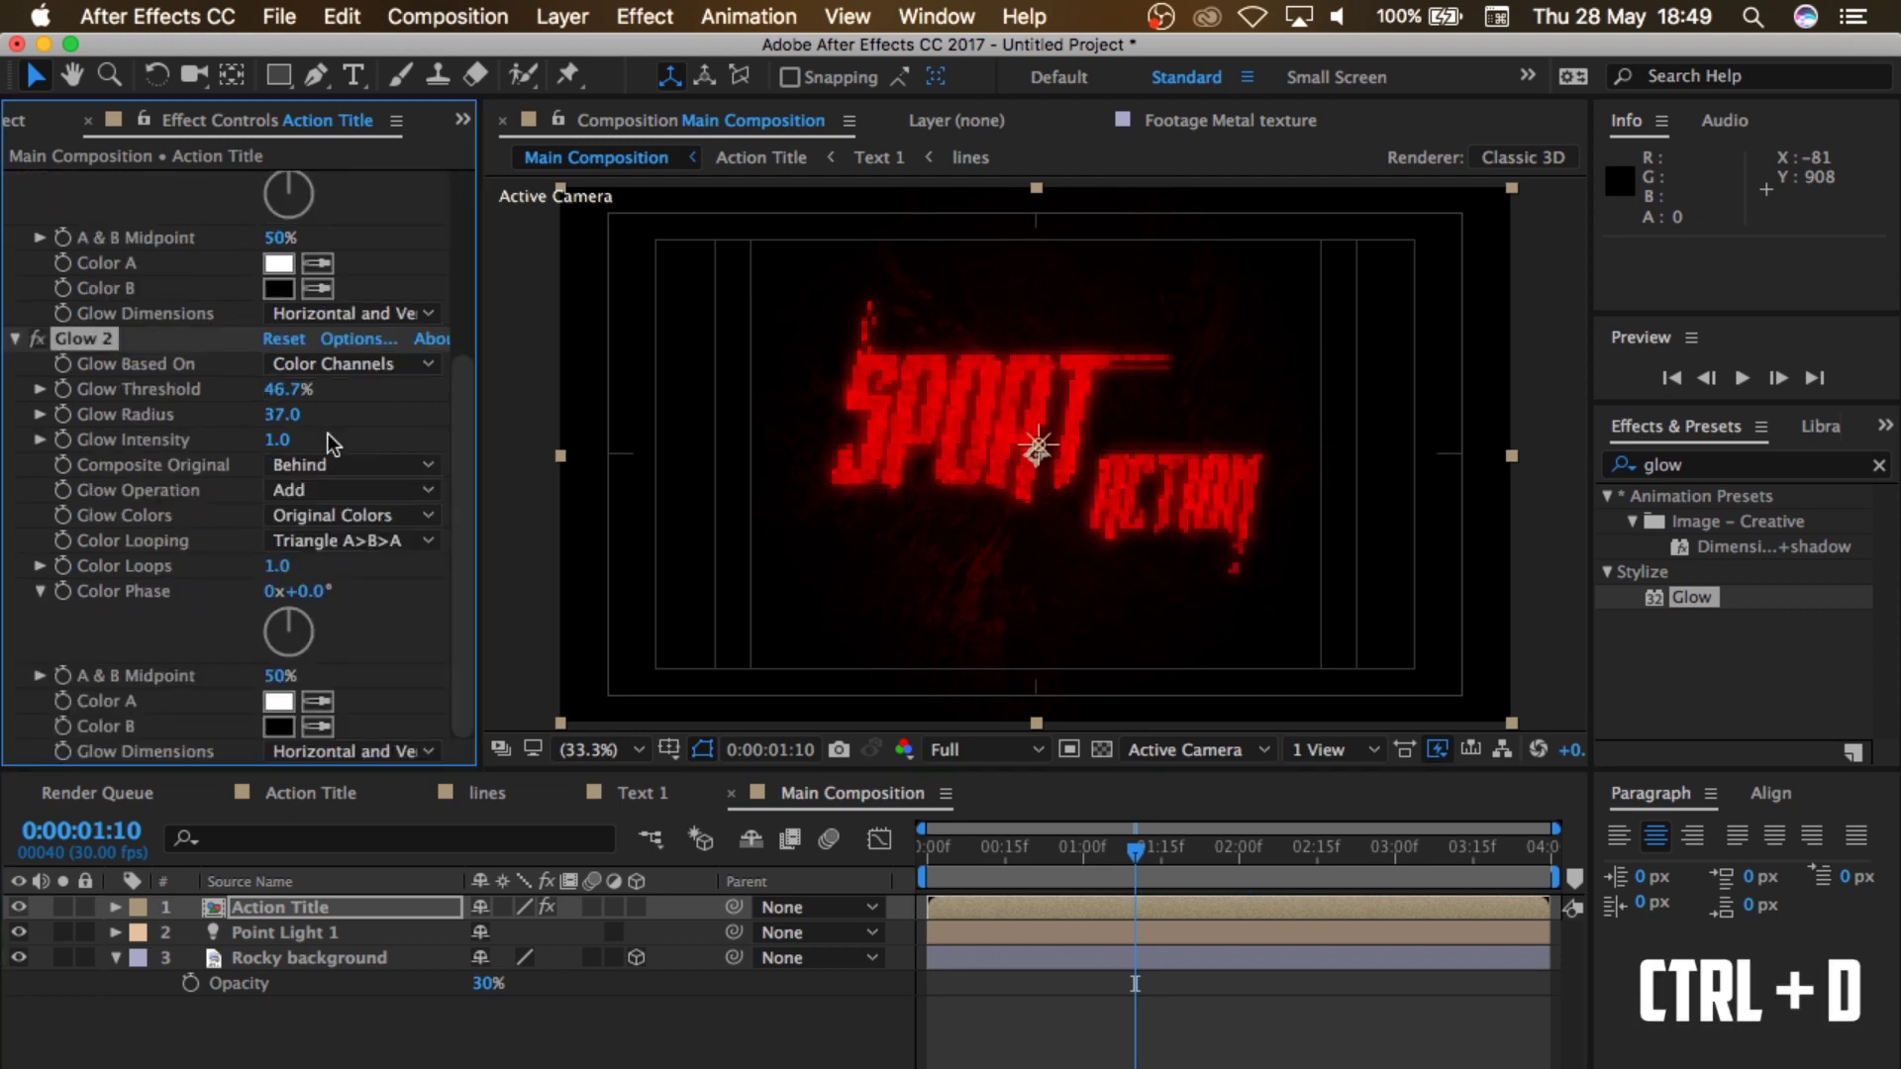
key("space")
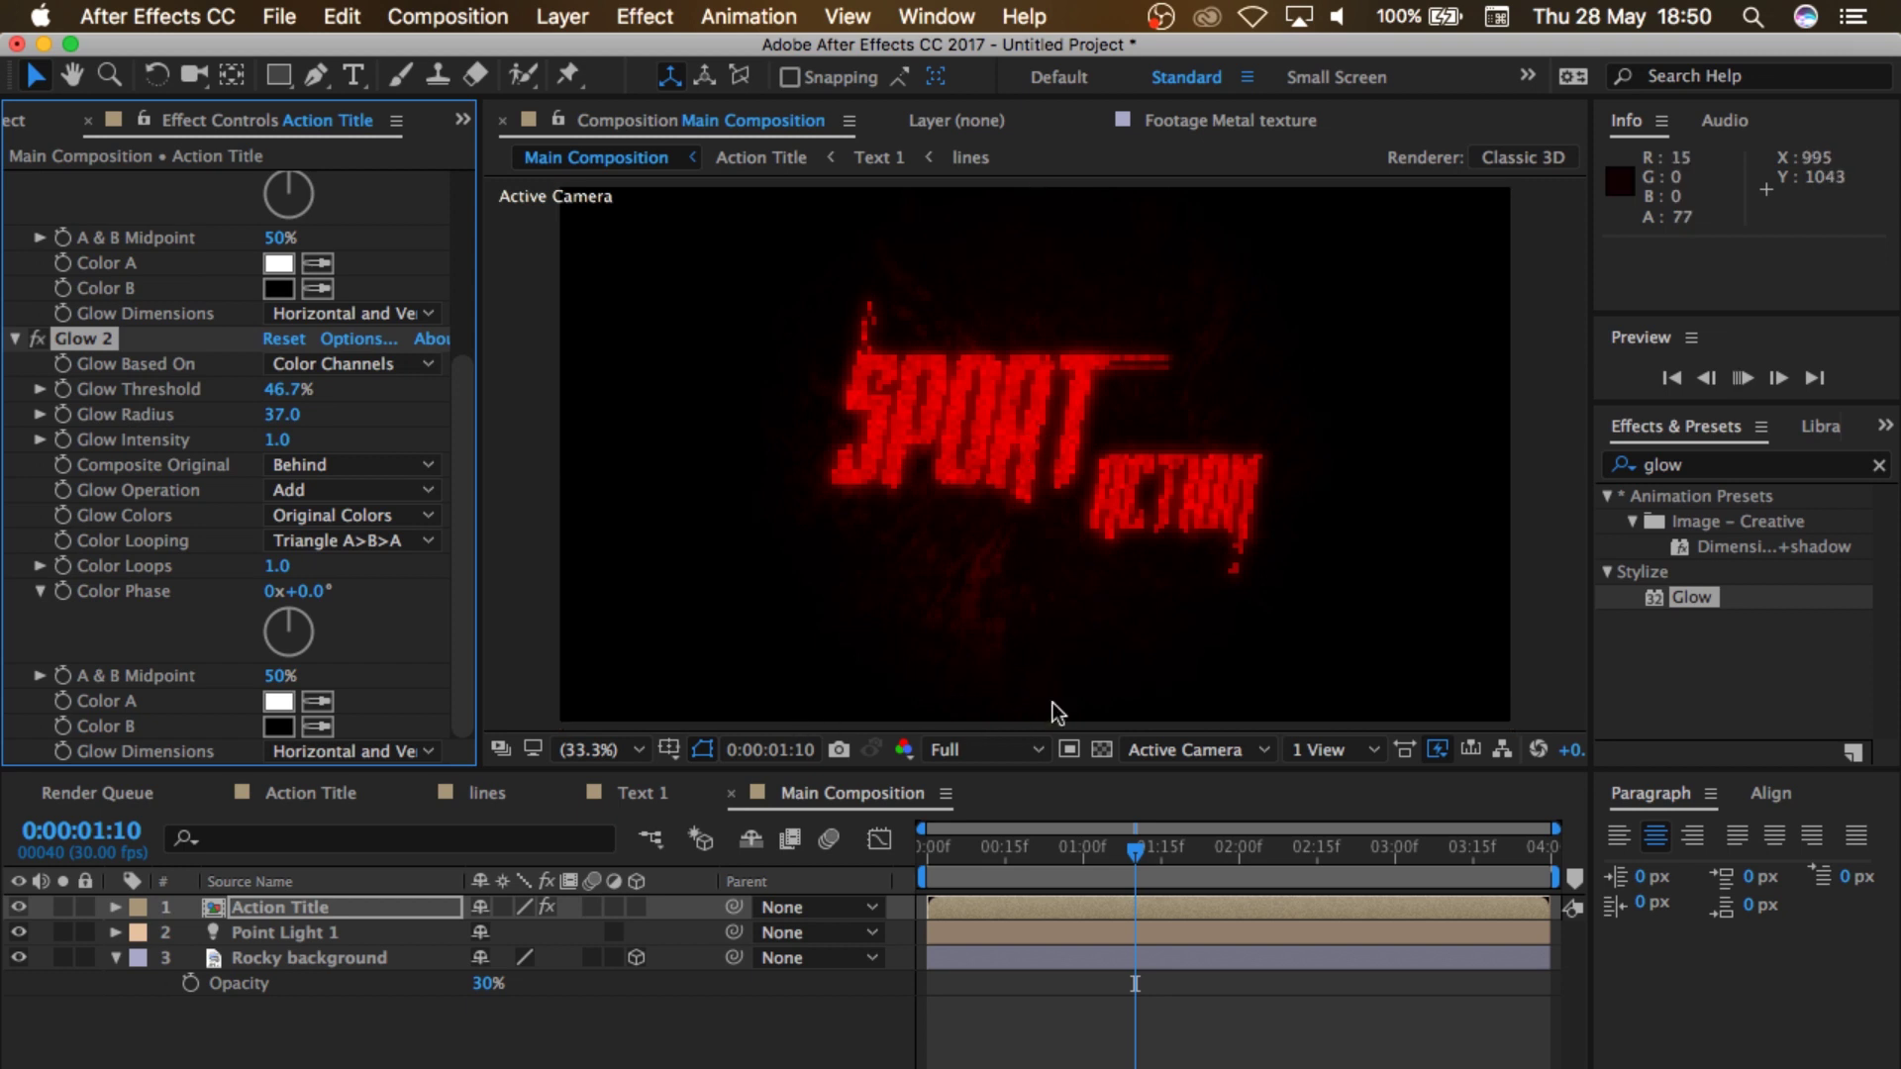
key("space")
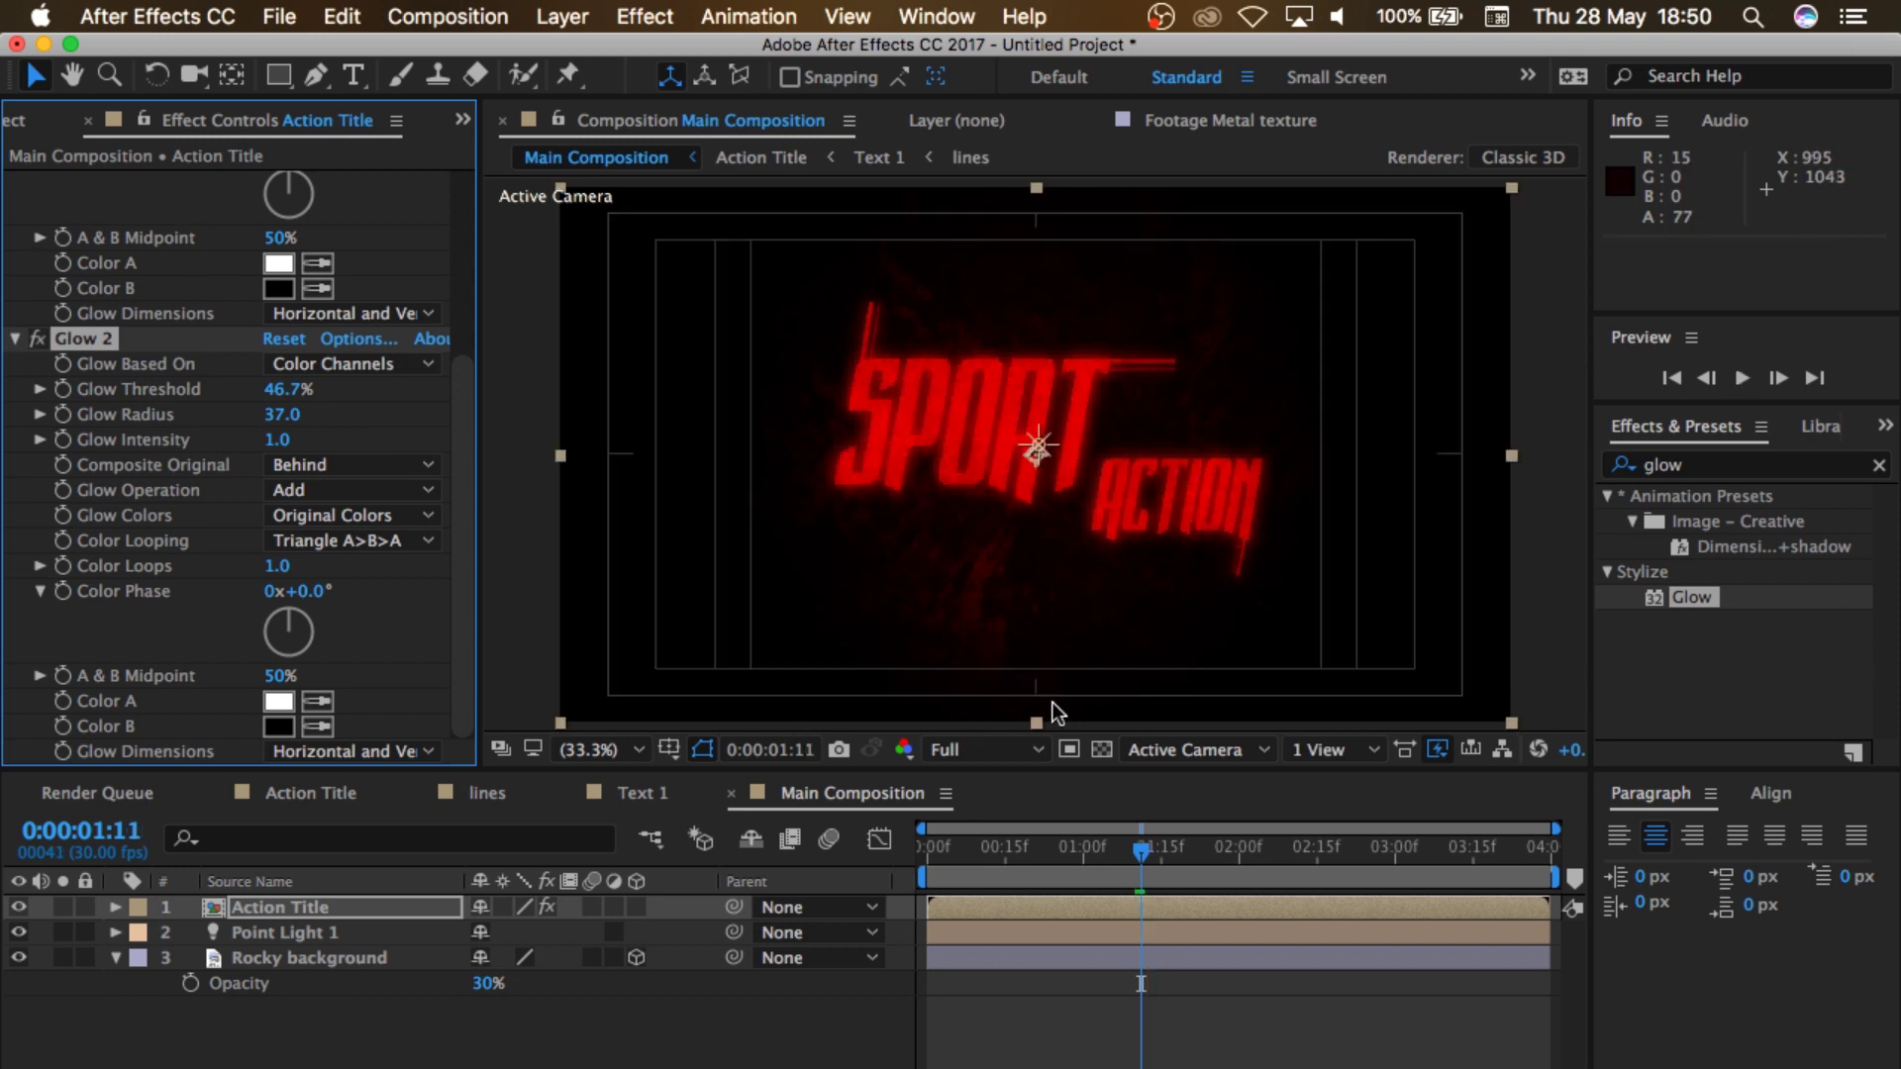
Step: Set Glow 2's threshold to 65% and its radius to 61, and briefly preview the title
left_click(297, 390)
type("65")
key("Return")
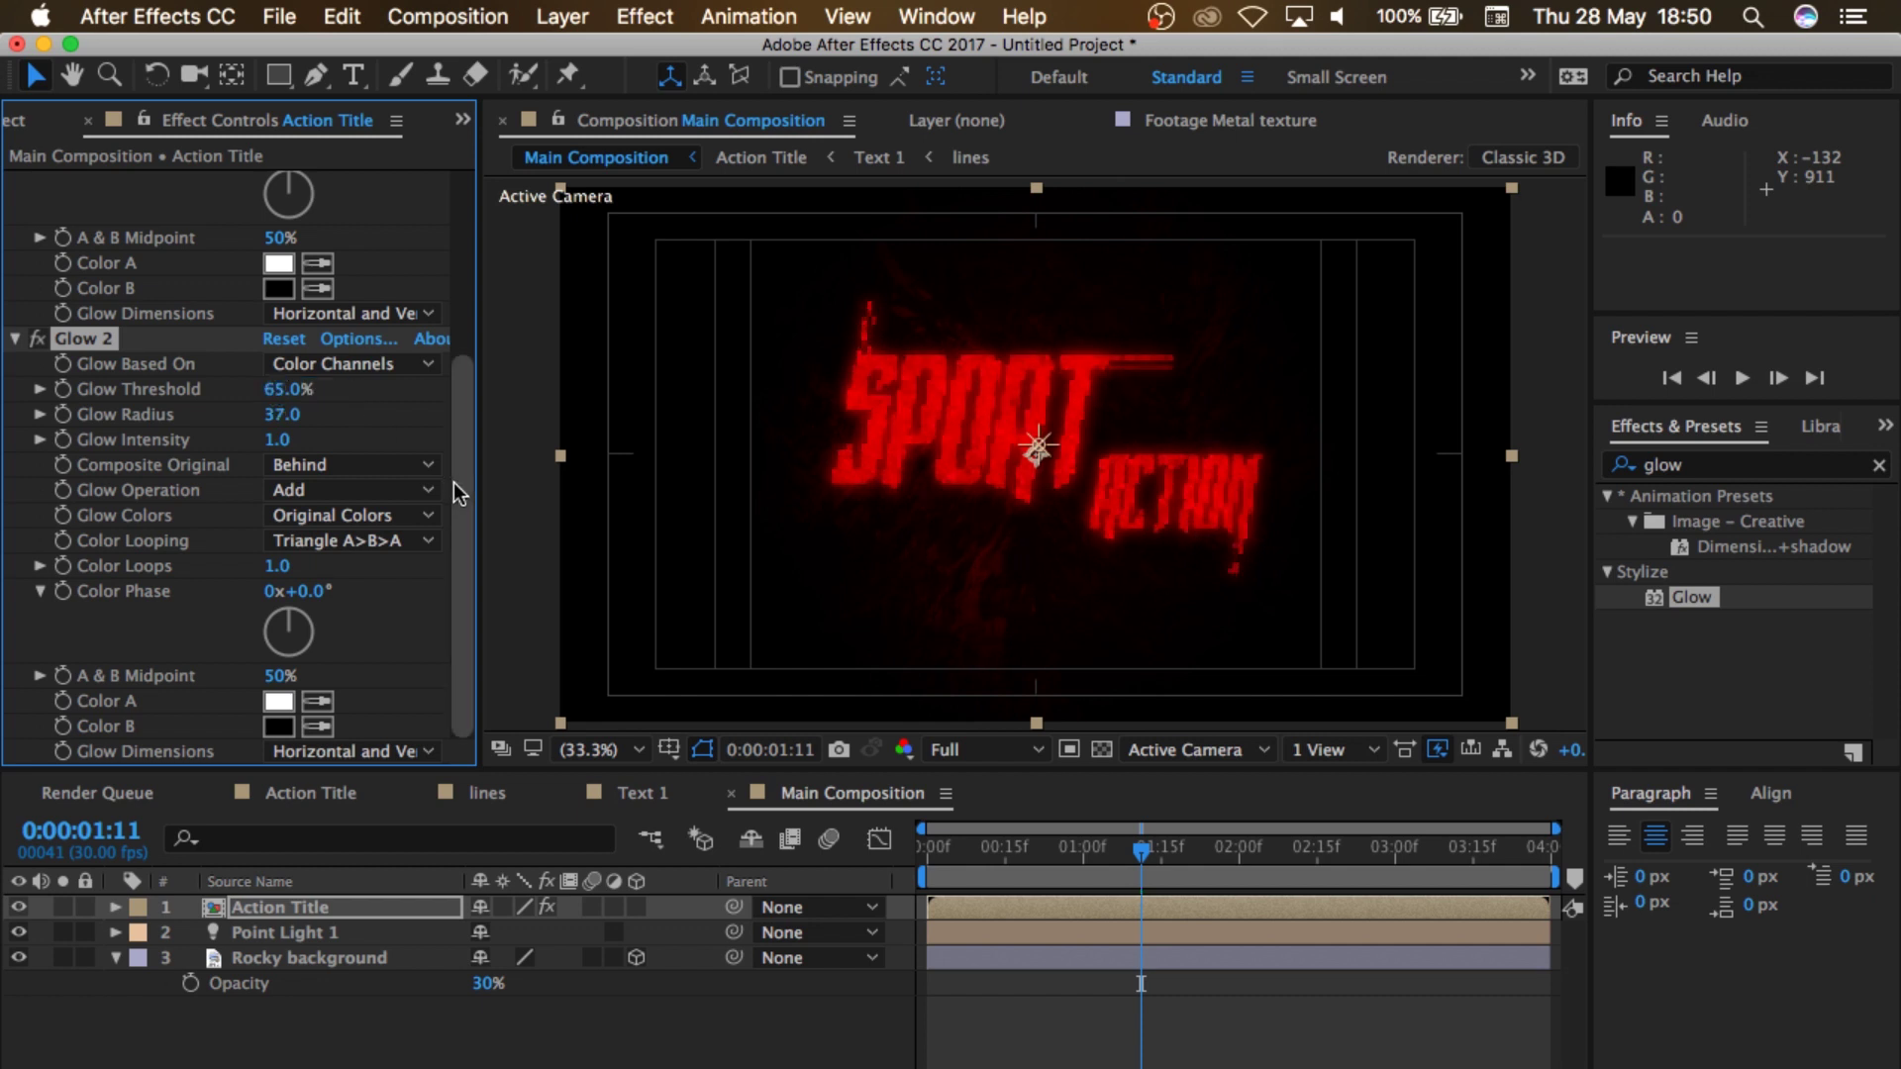
left_click(271, 413)
type("61")
key("Return")
key("space")
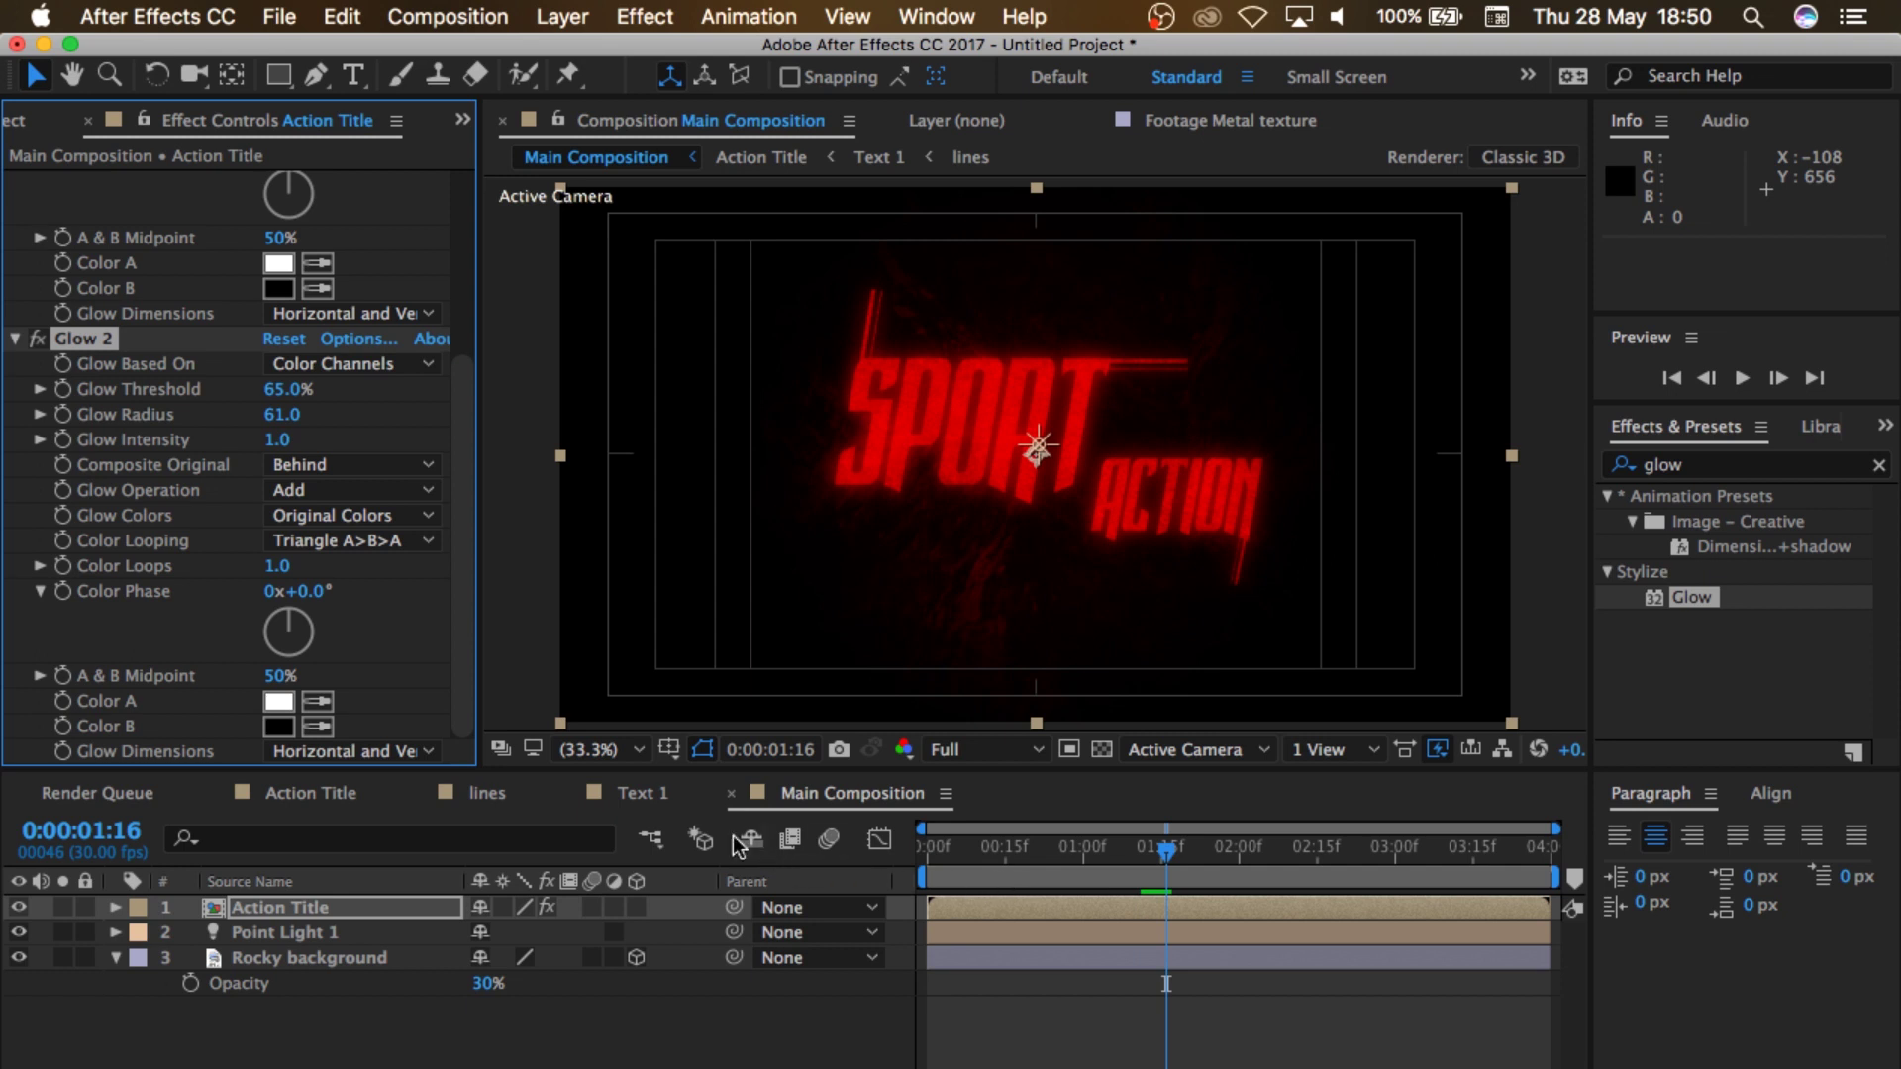
Step: Set Glow 2's intensity to 0.3 and select the Action Title layer
left_click(281, 442)
type("0.")
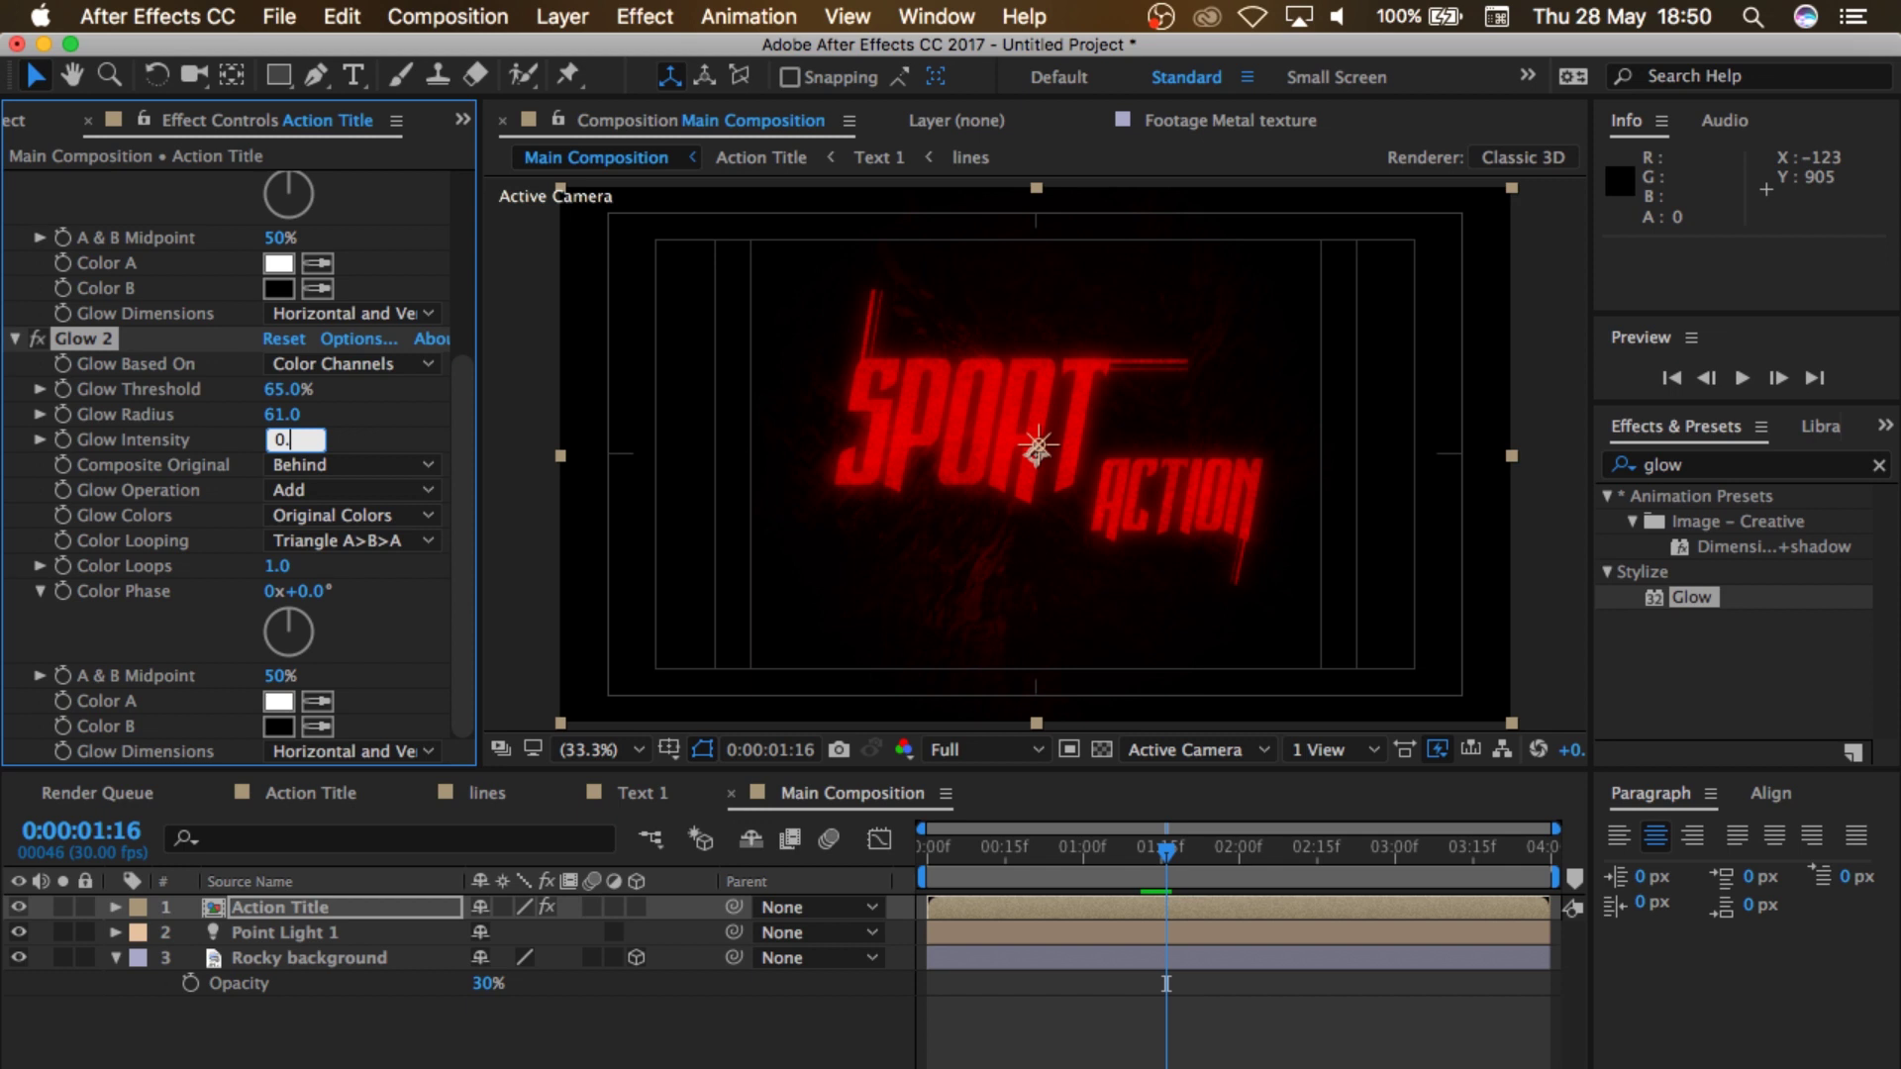
type("3")
key("Return")
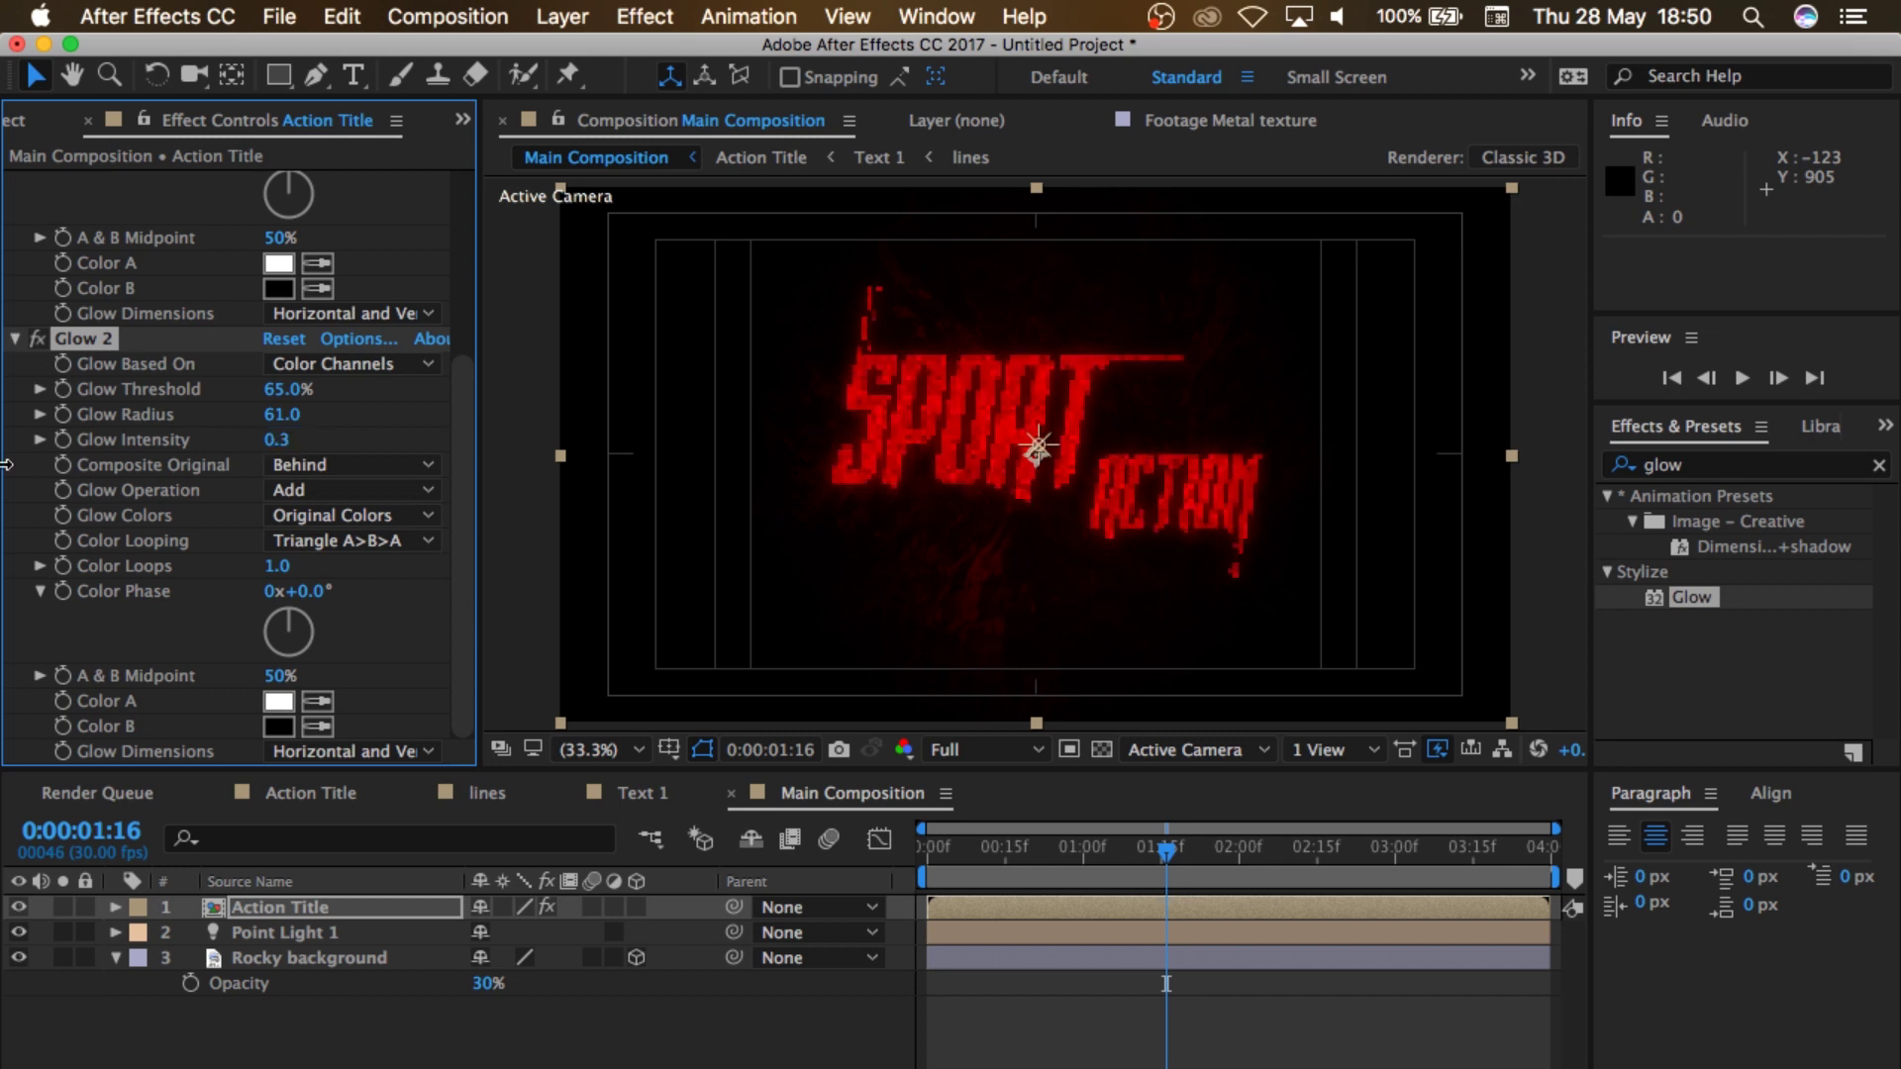
scroll(321, 436, "up", 5)
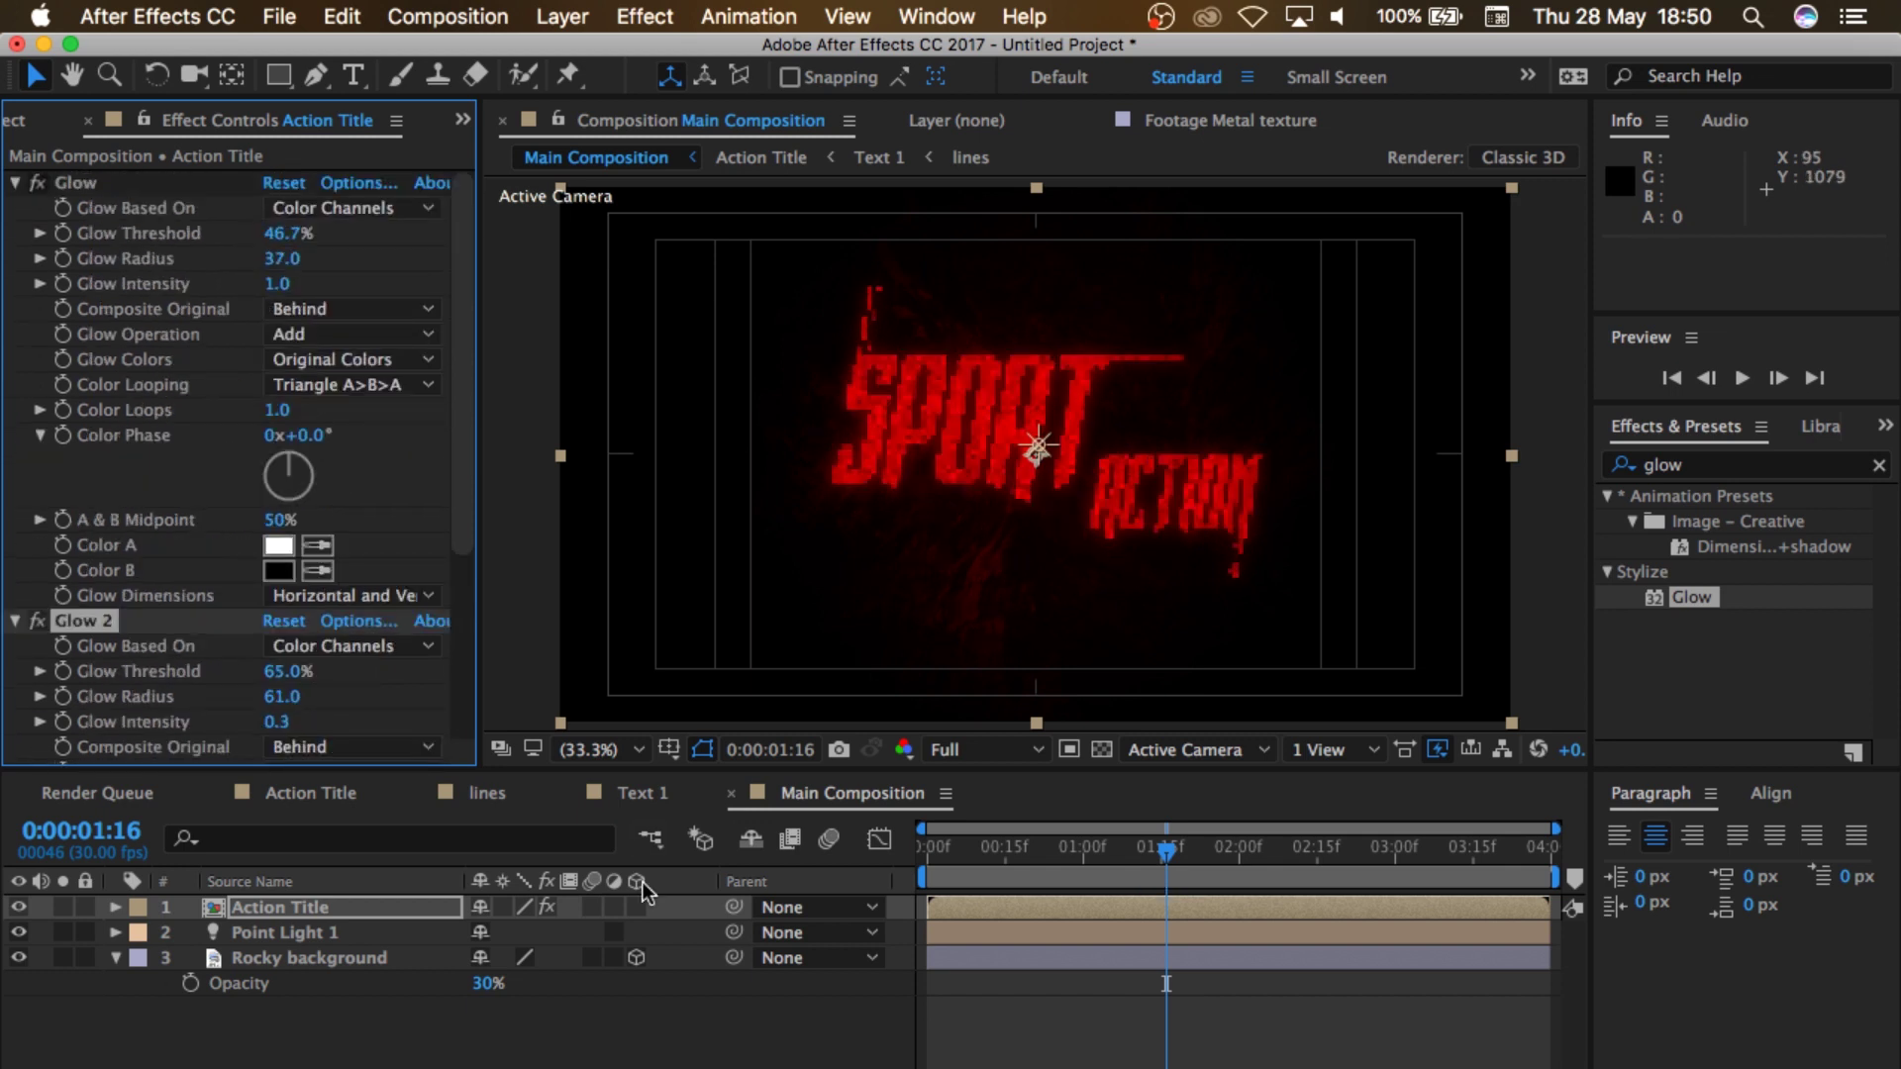
left_click(282, 907)
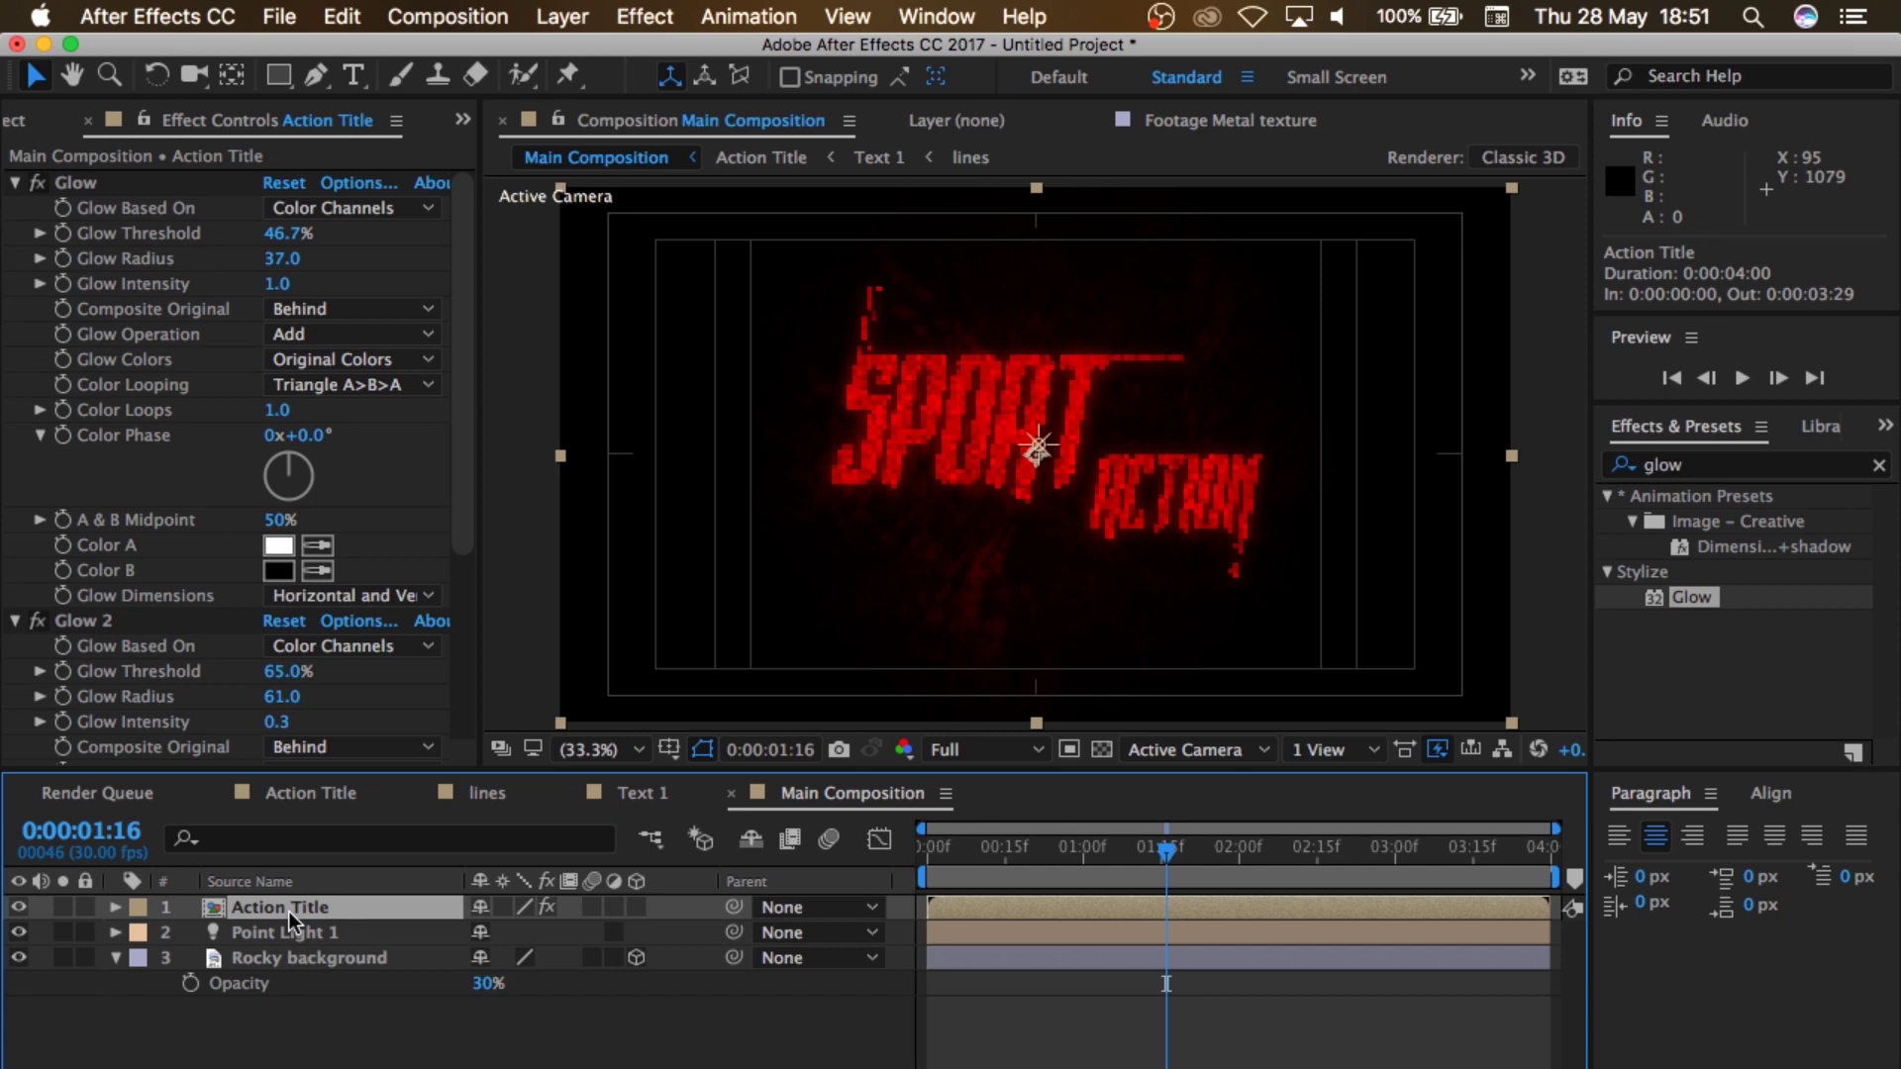
Step: Preview the glowing title in Main Composition and open the Text 1 composition
key("space")
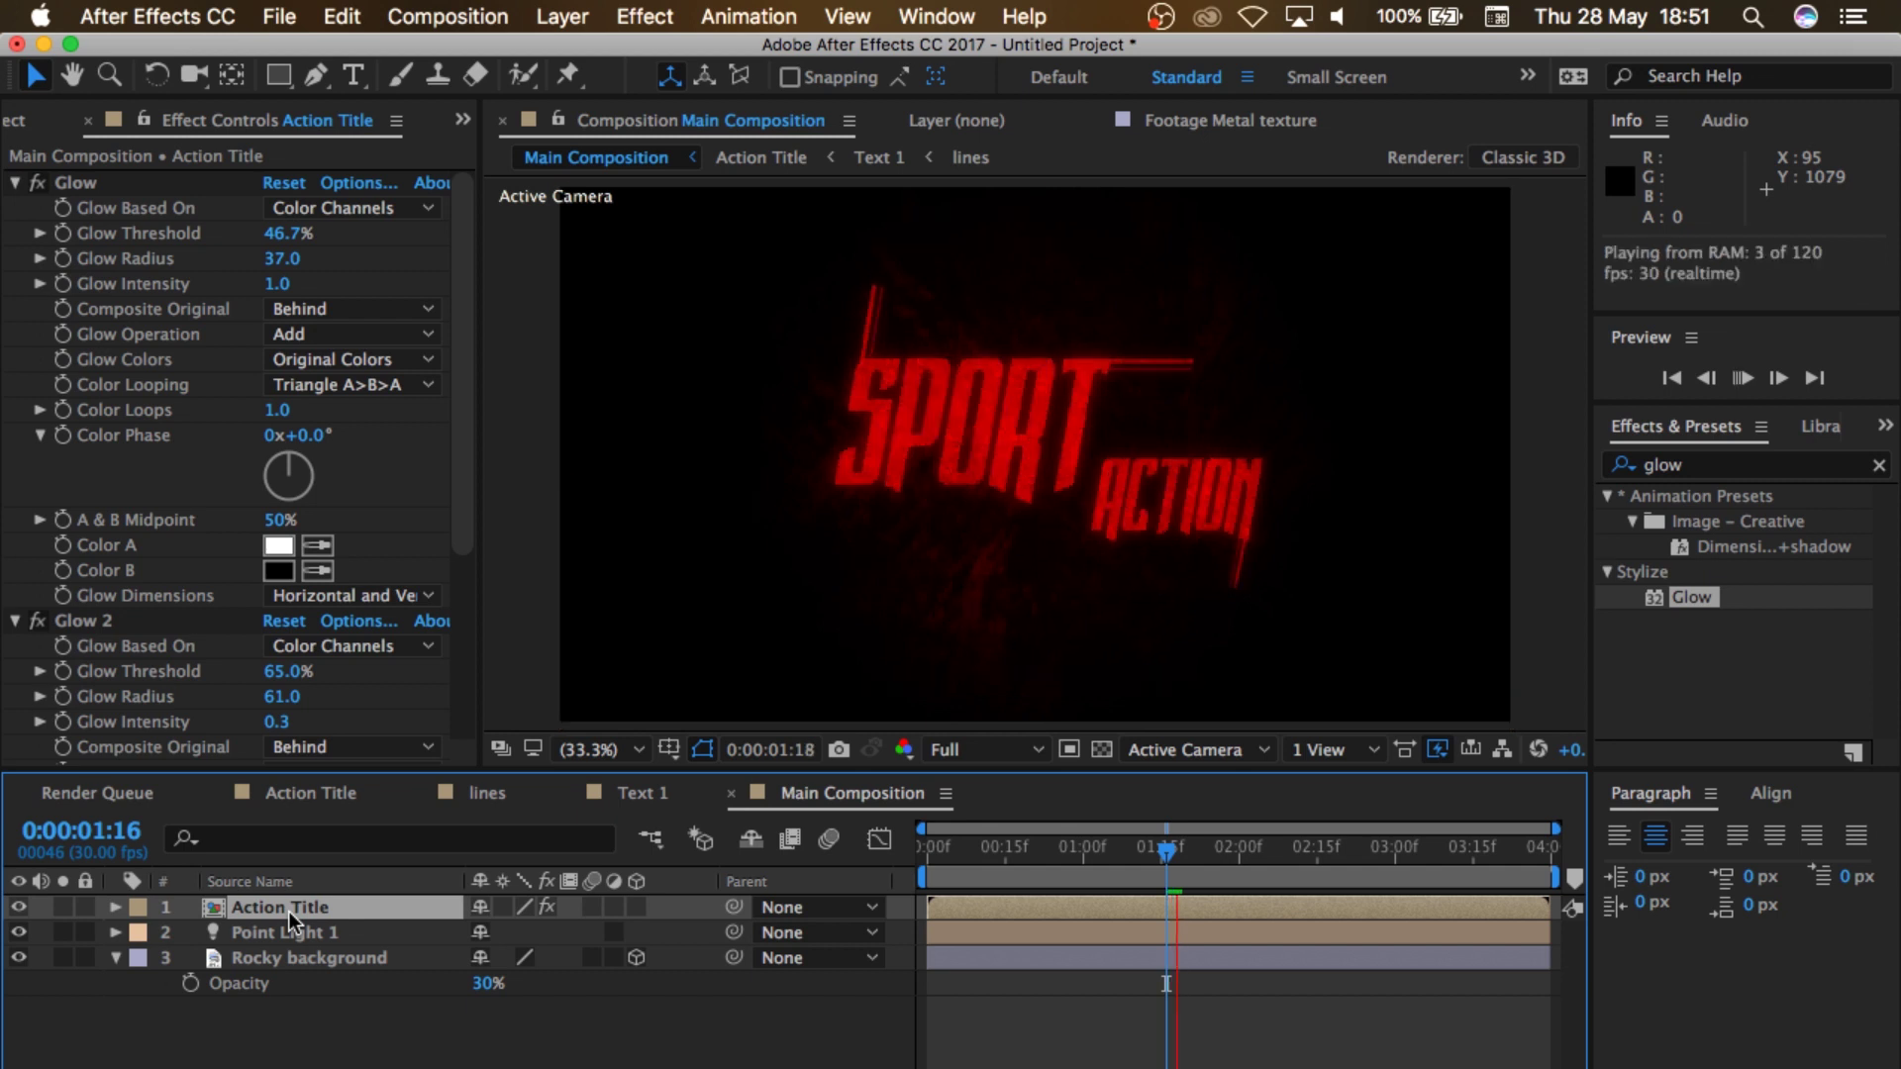
key("space")
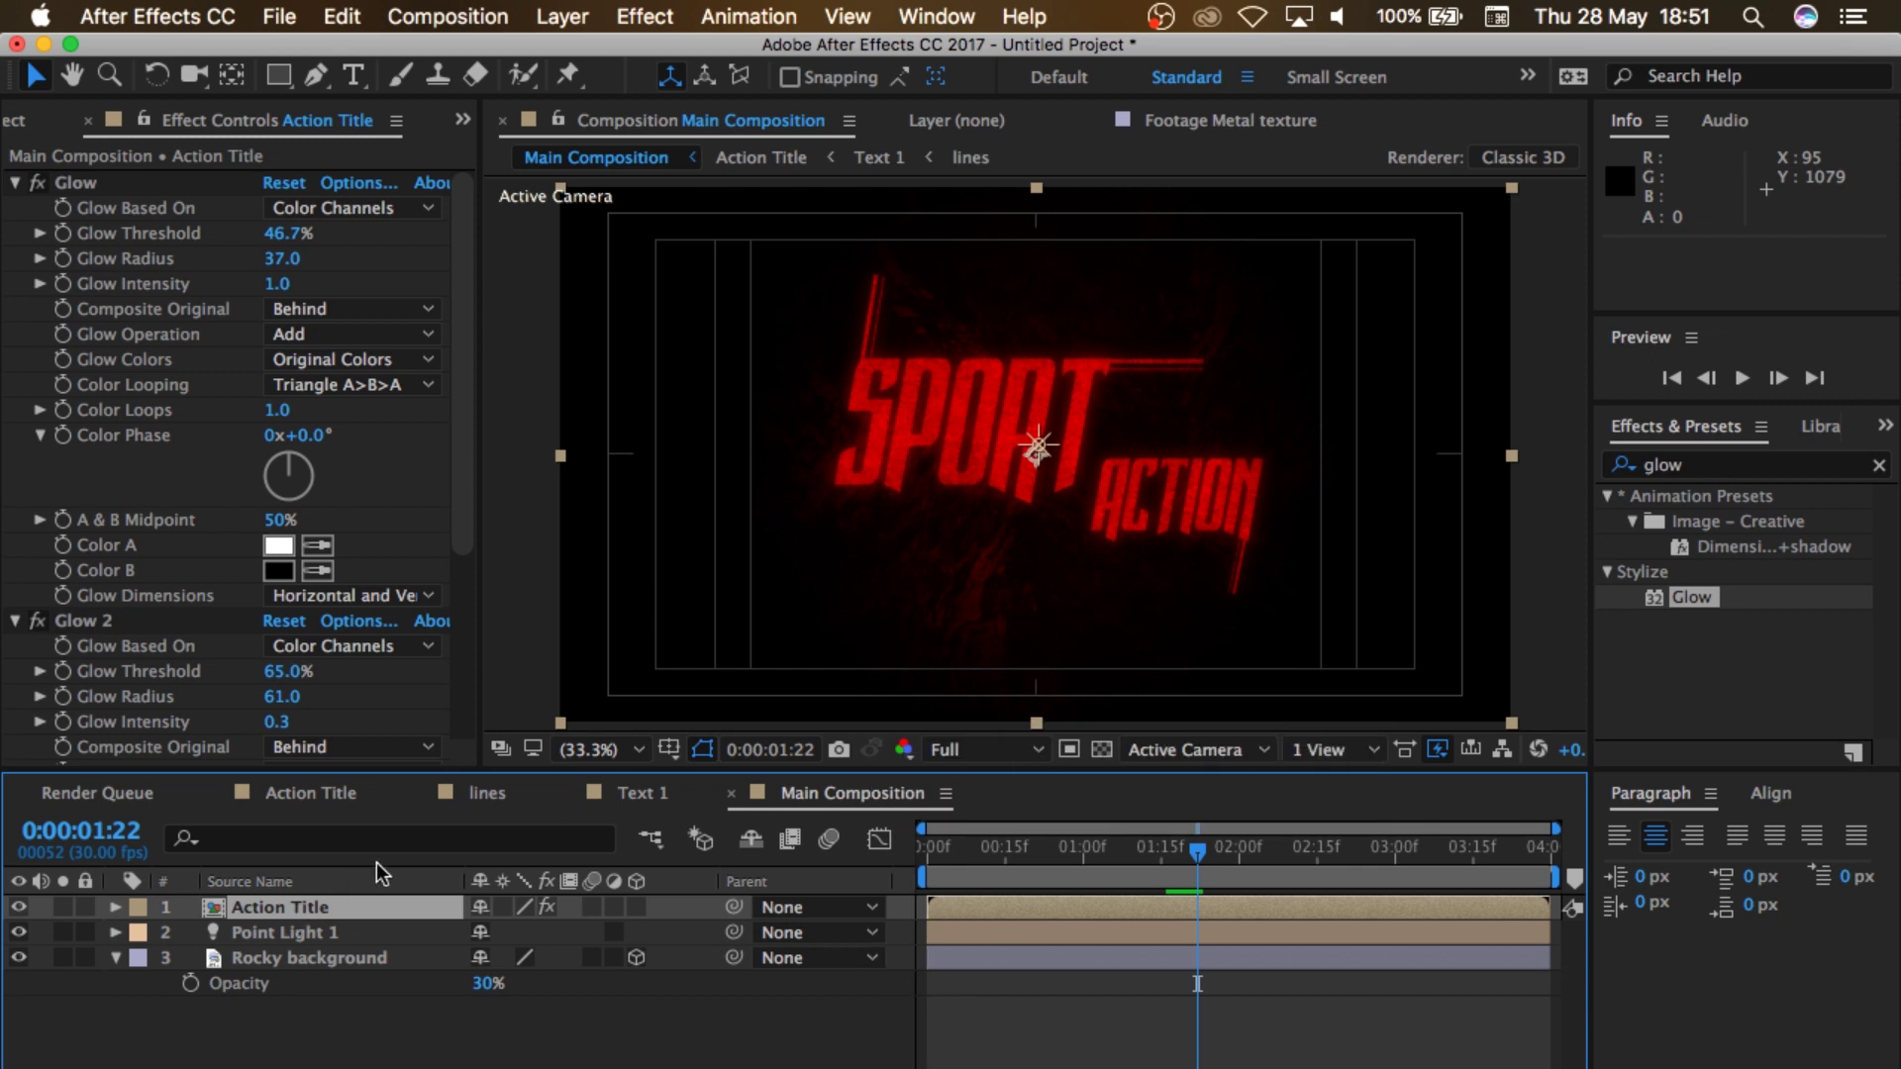
left_click(628, 790)
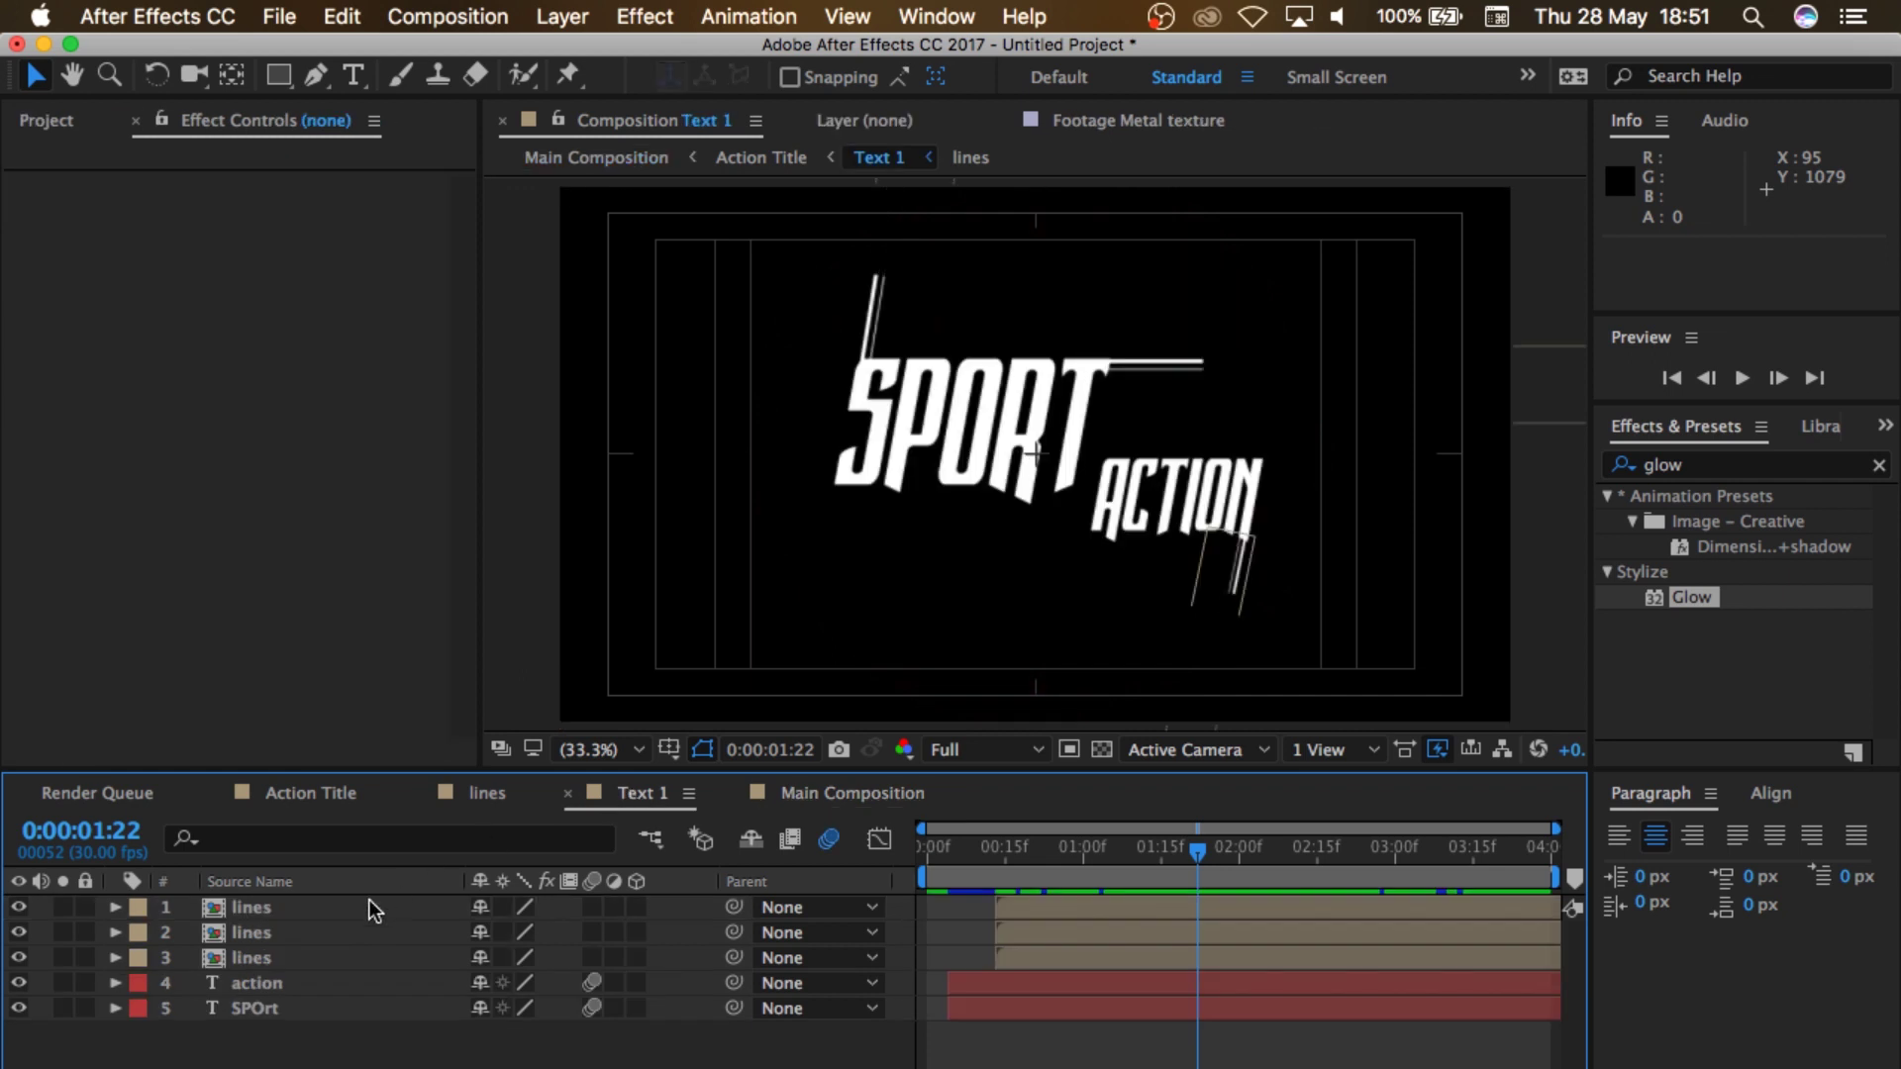
Step: In the Action Title composition, set the Text 1 layer's Tint Map White To colour to yellow-orange FFBC00
left_click(327, 795)
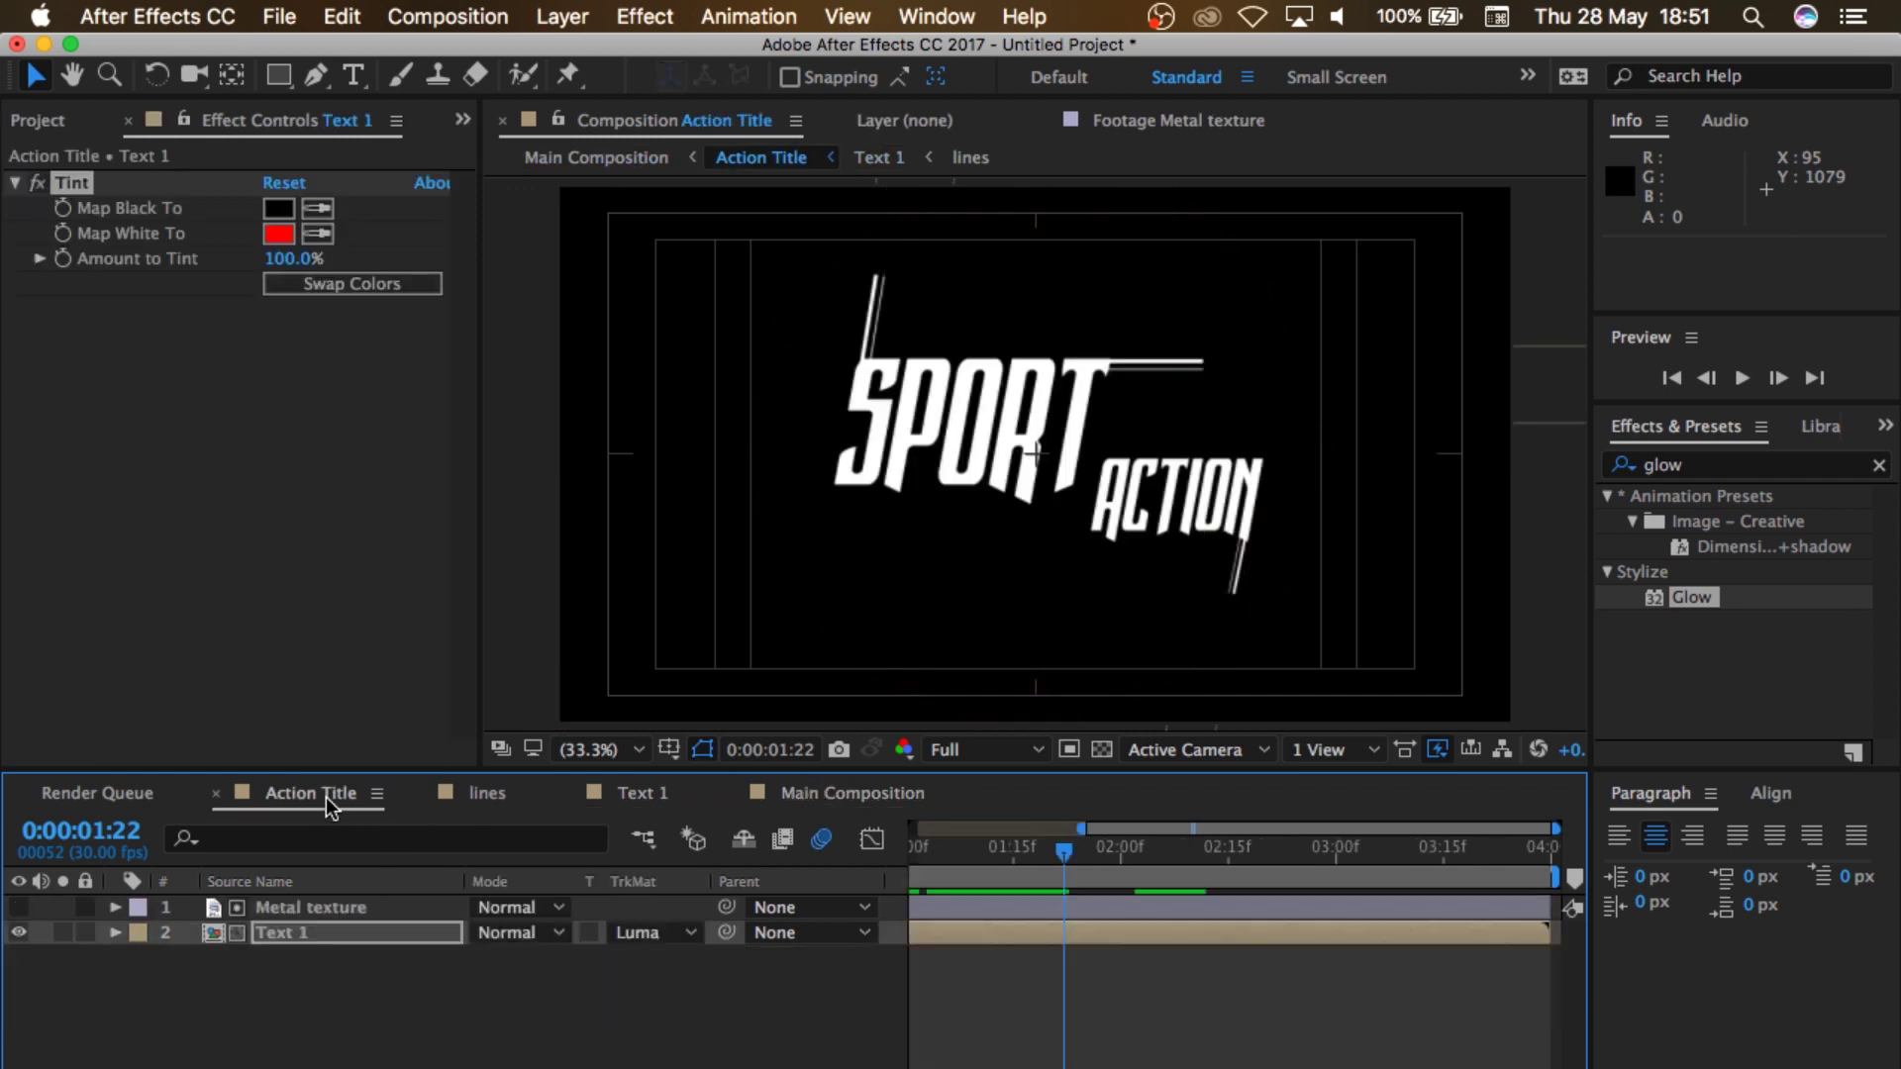
left_click(333, 933)
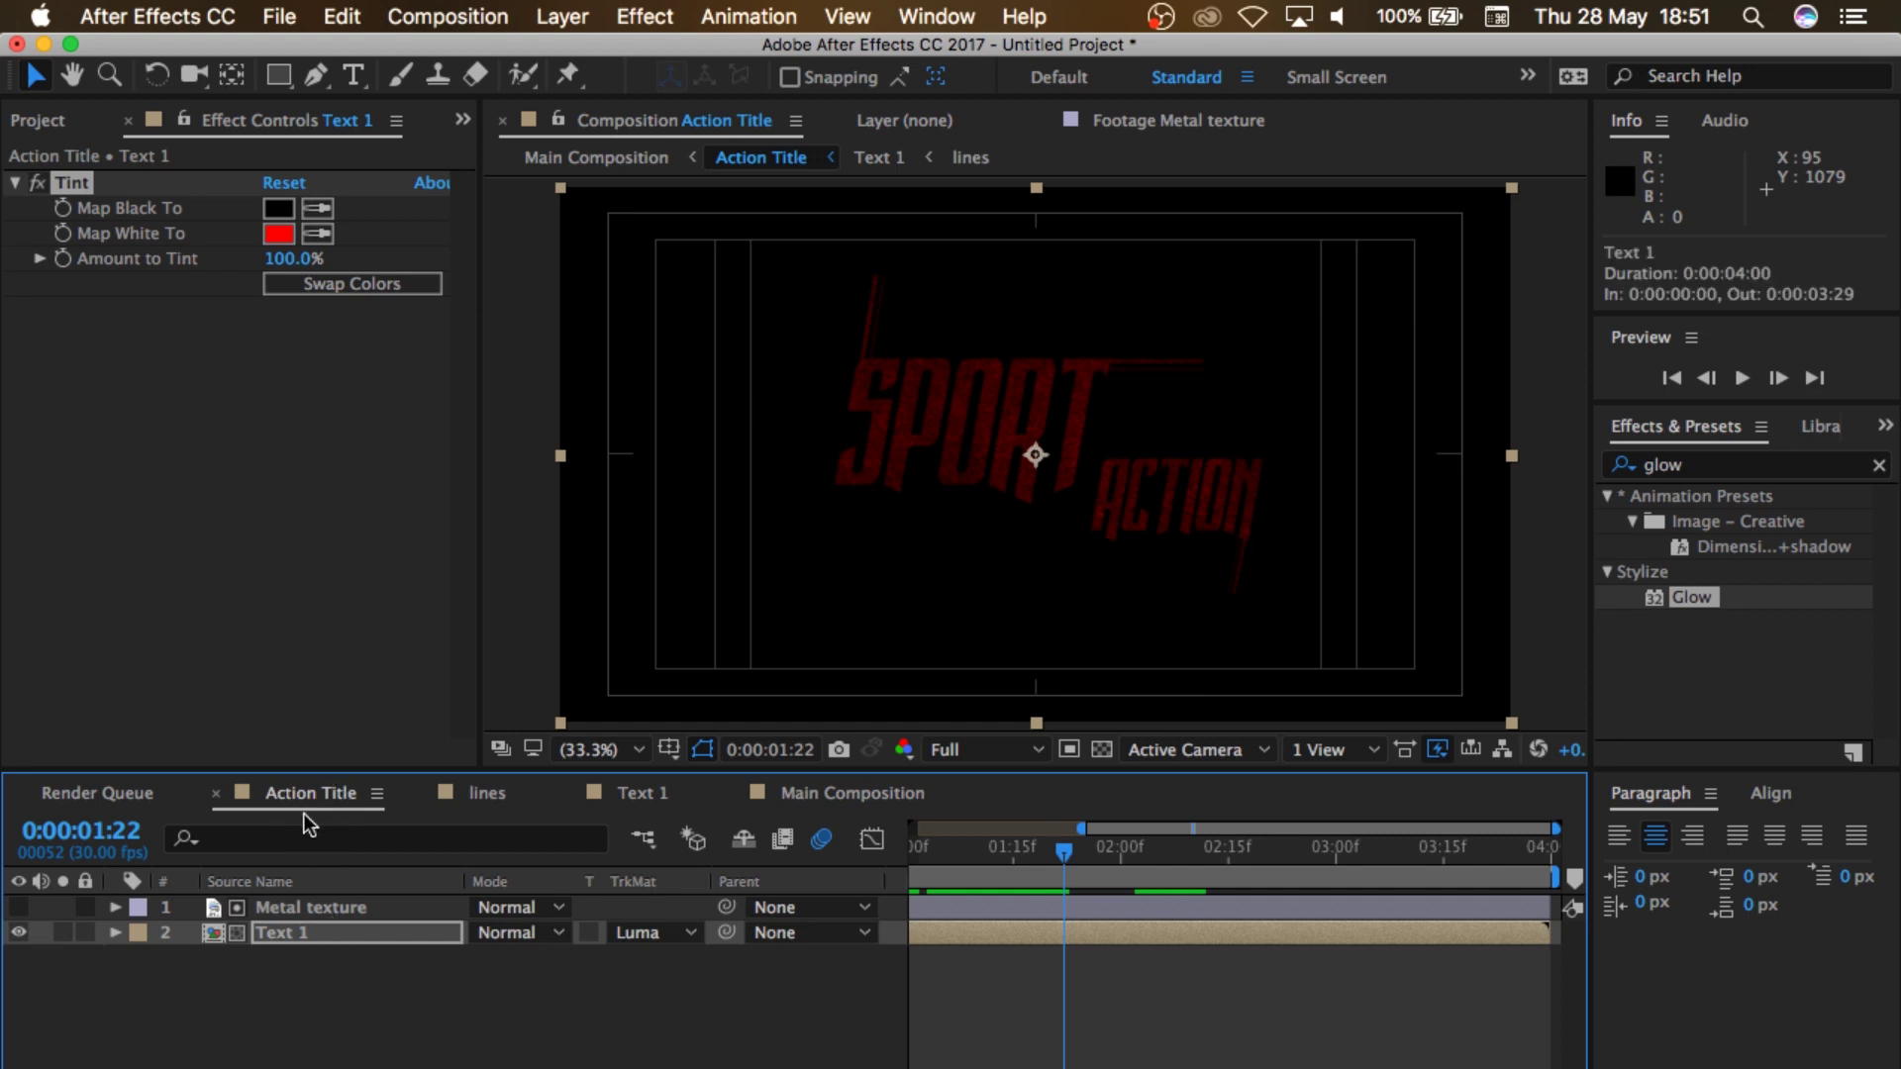
left_click(307, 937)
left_click(279, 234)
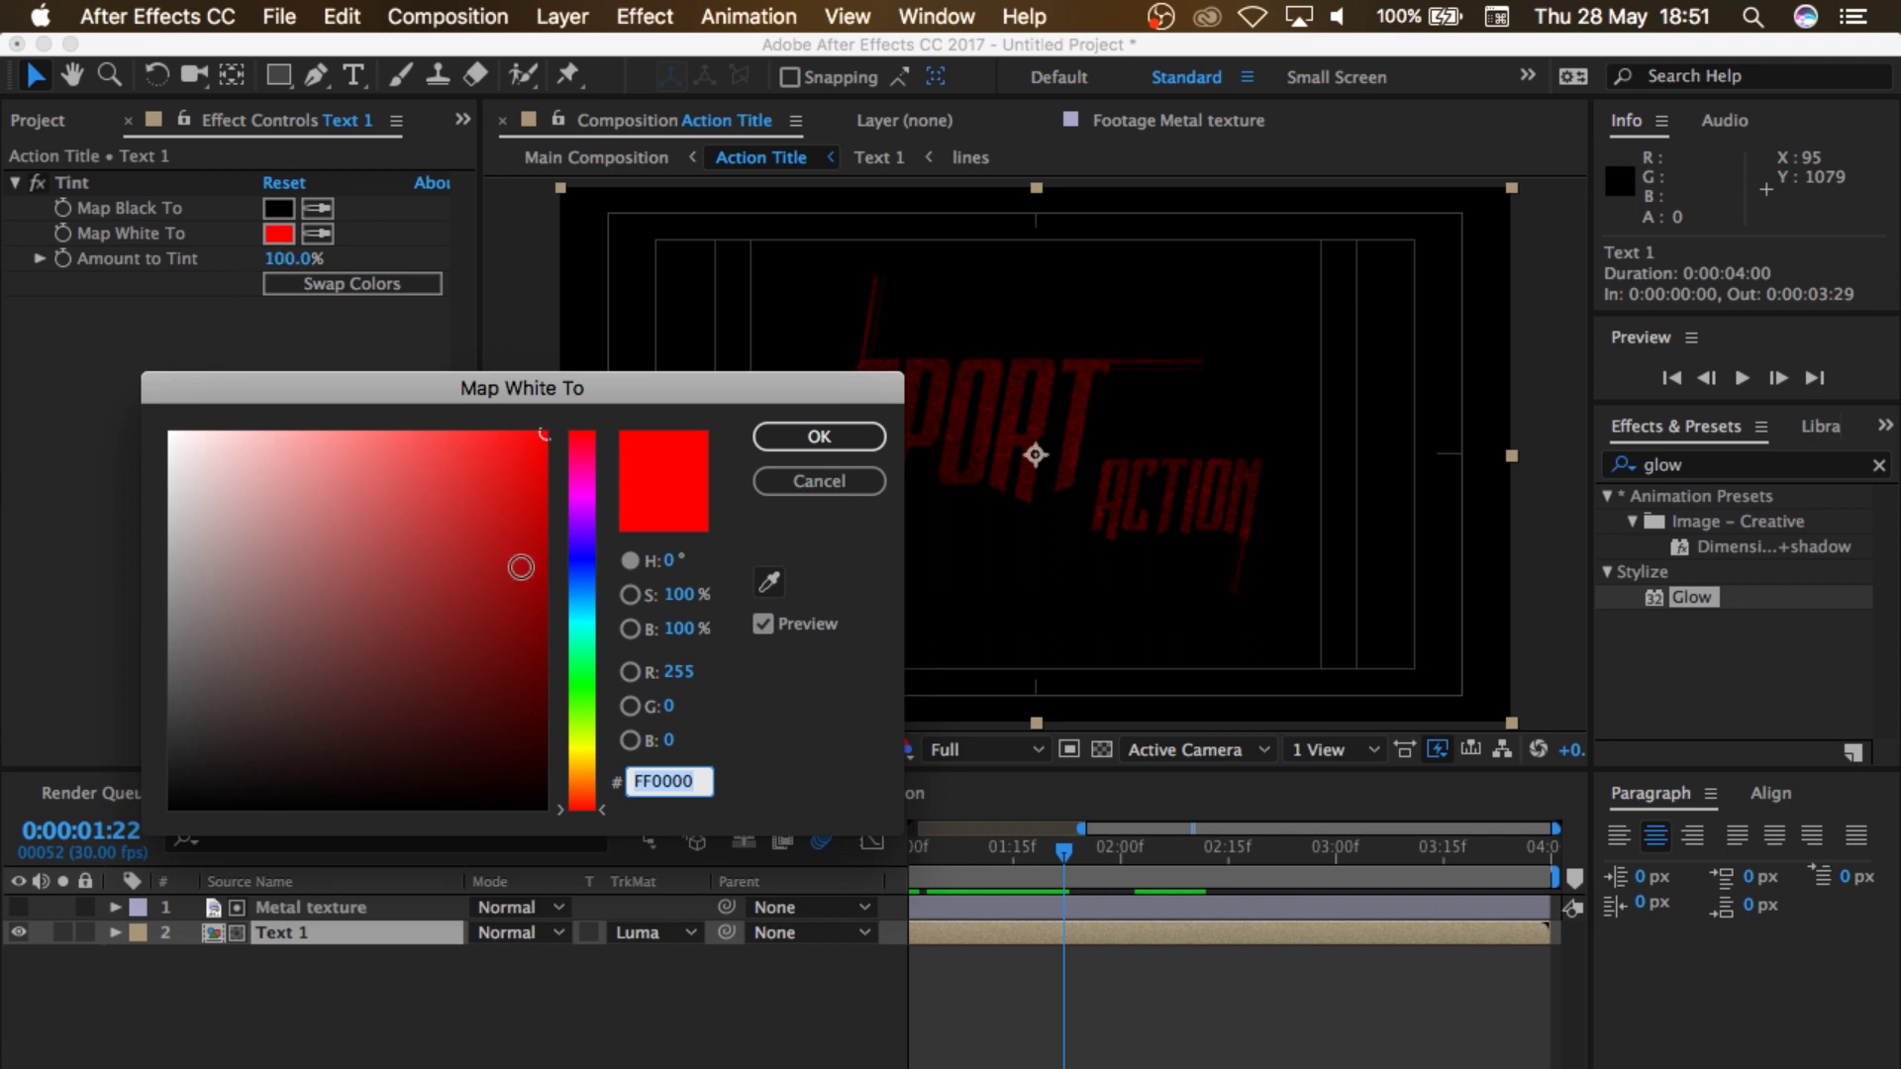
left_click(578, 756)
left_click_drag(580, 752, 581, 763)
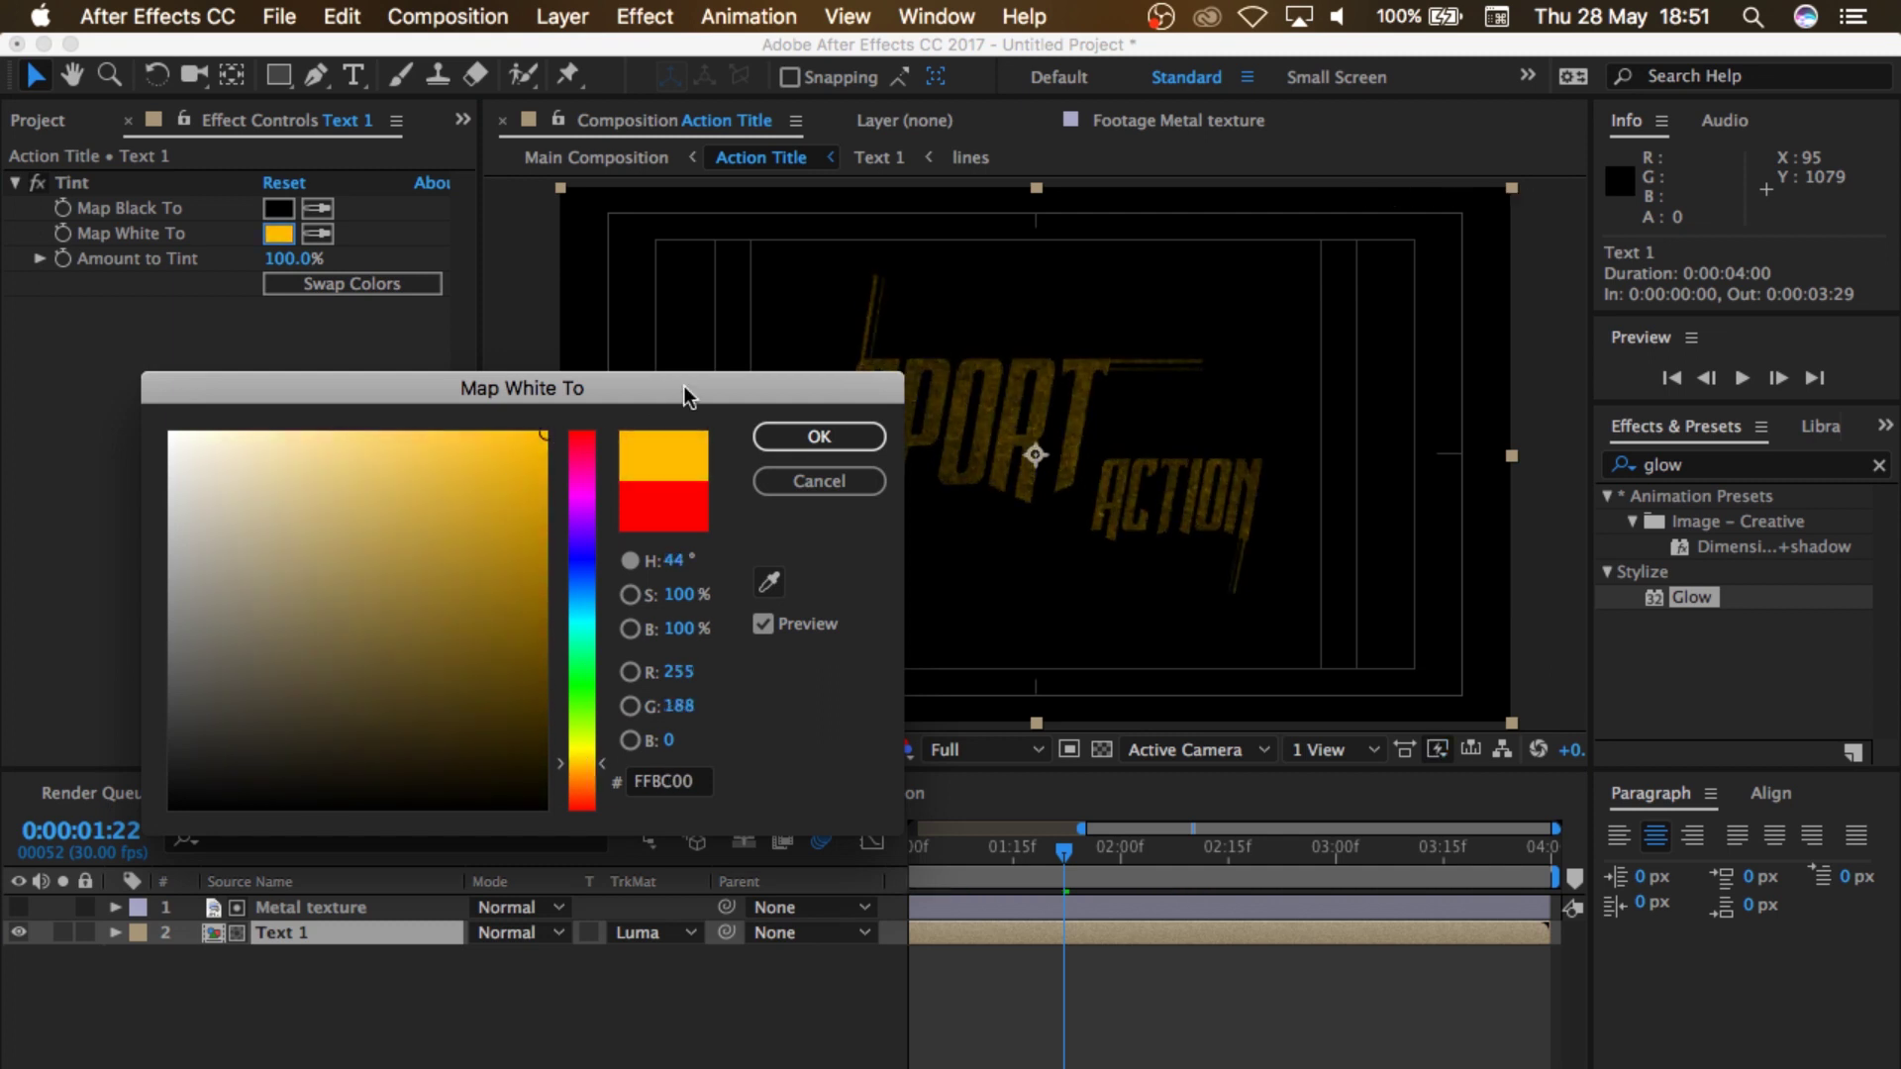
left_click(792, 436)
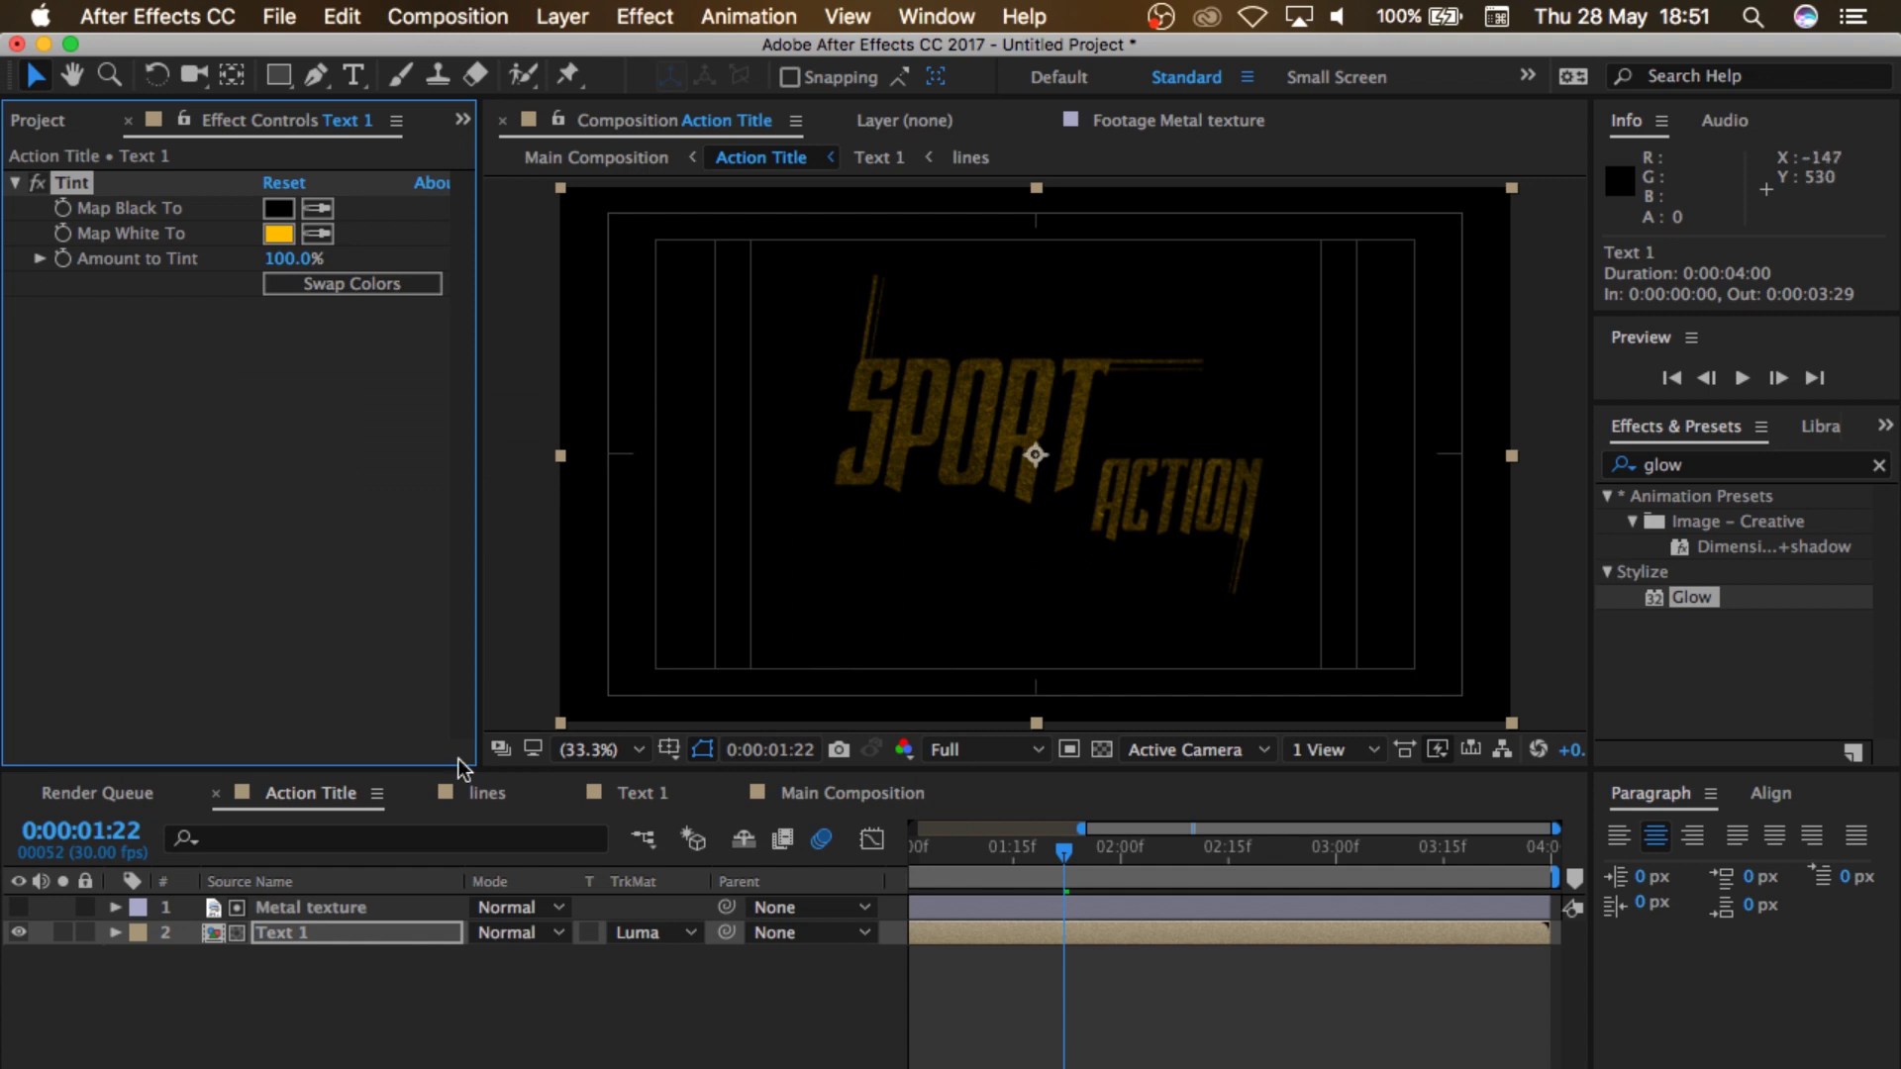
Step: Look through the nested compositions and return to Main Composition to check the recoloured title
left_click(328, 909)
left_click(297, 933)
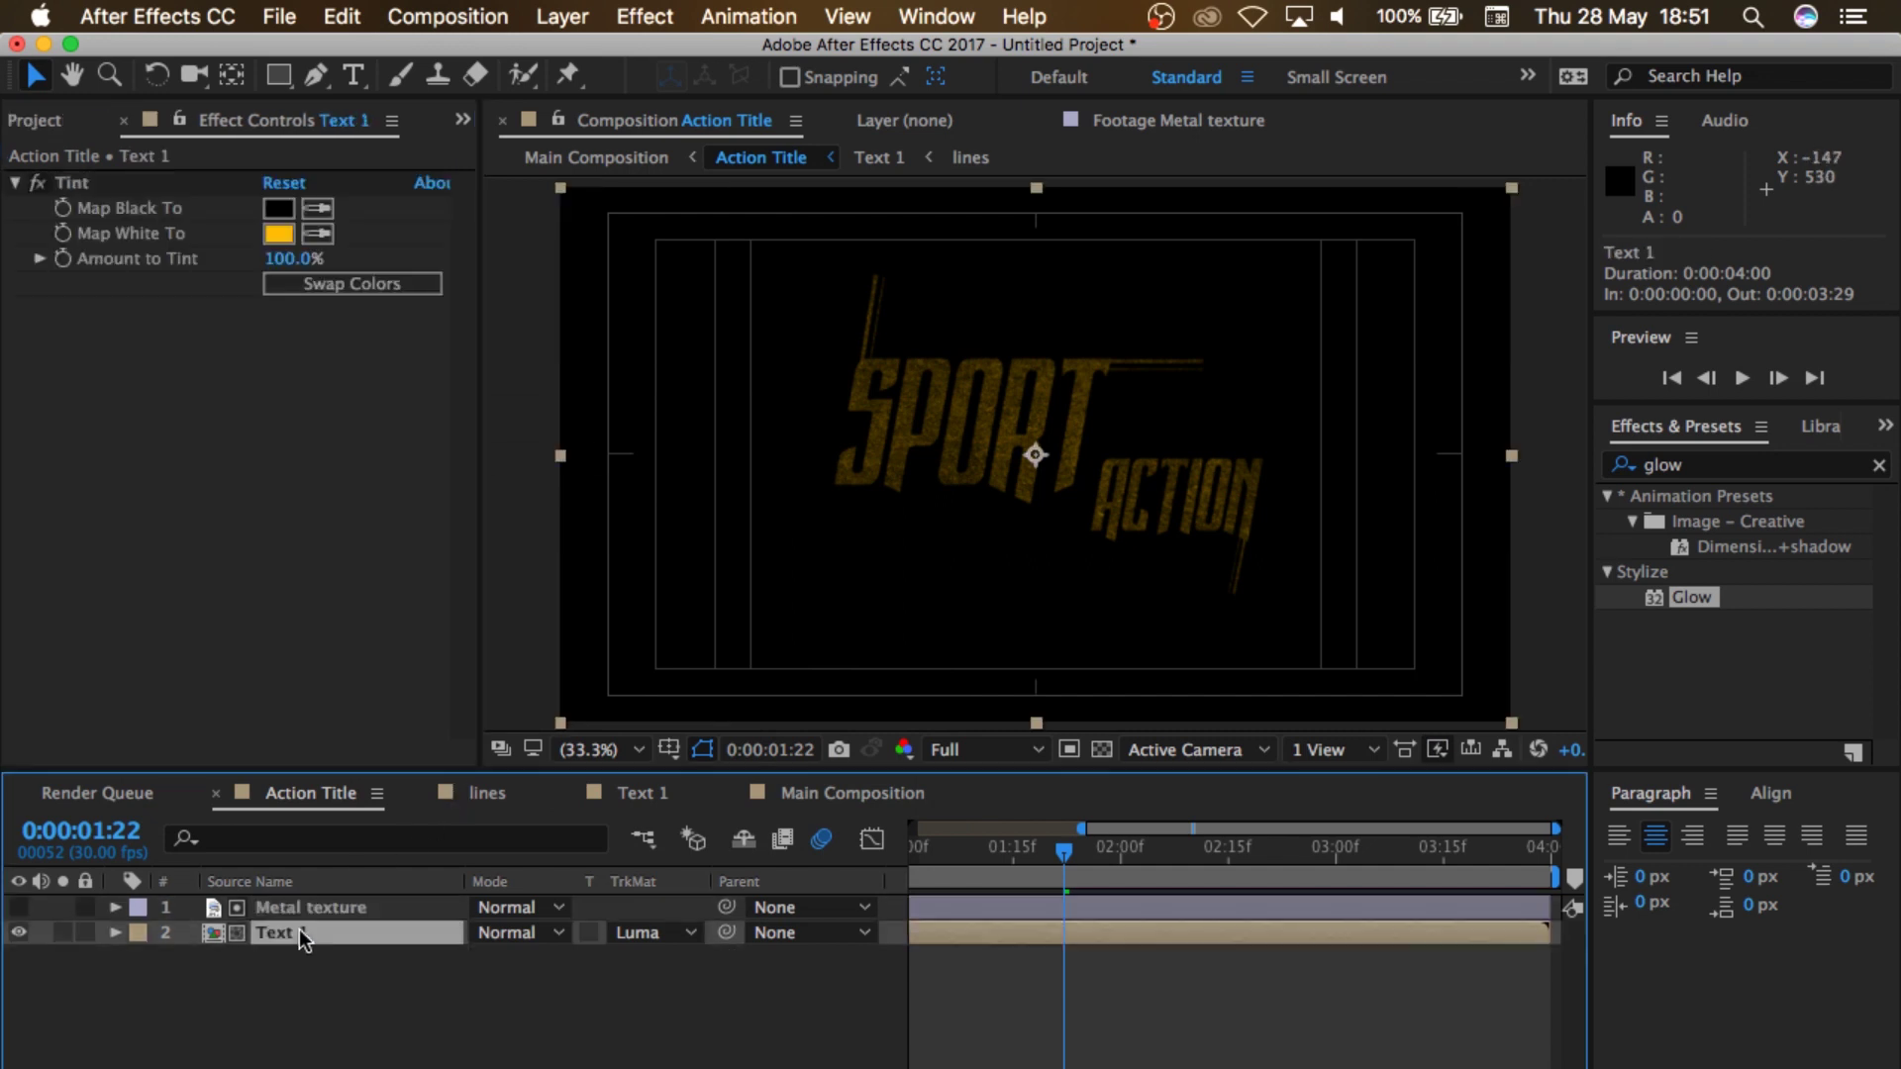
left_click(503, 788)
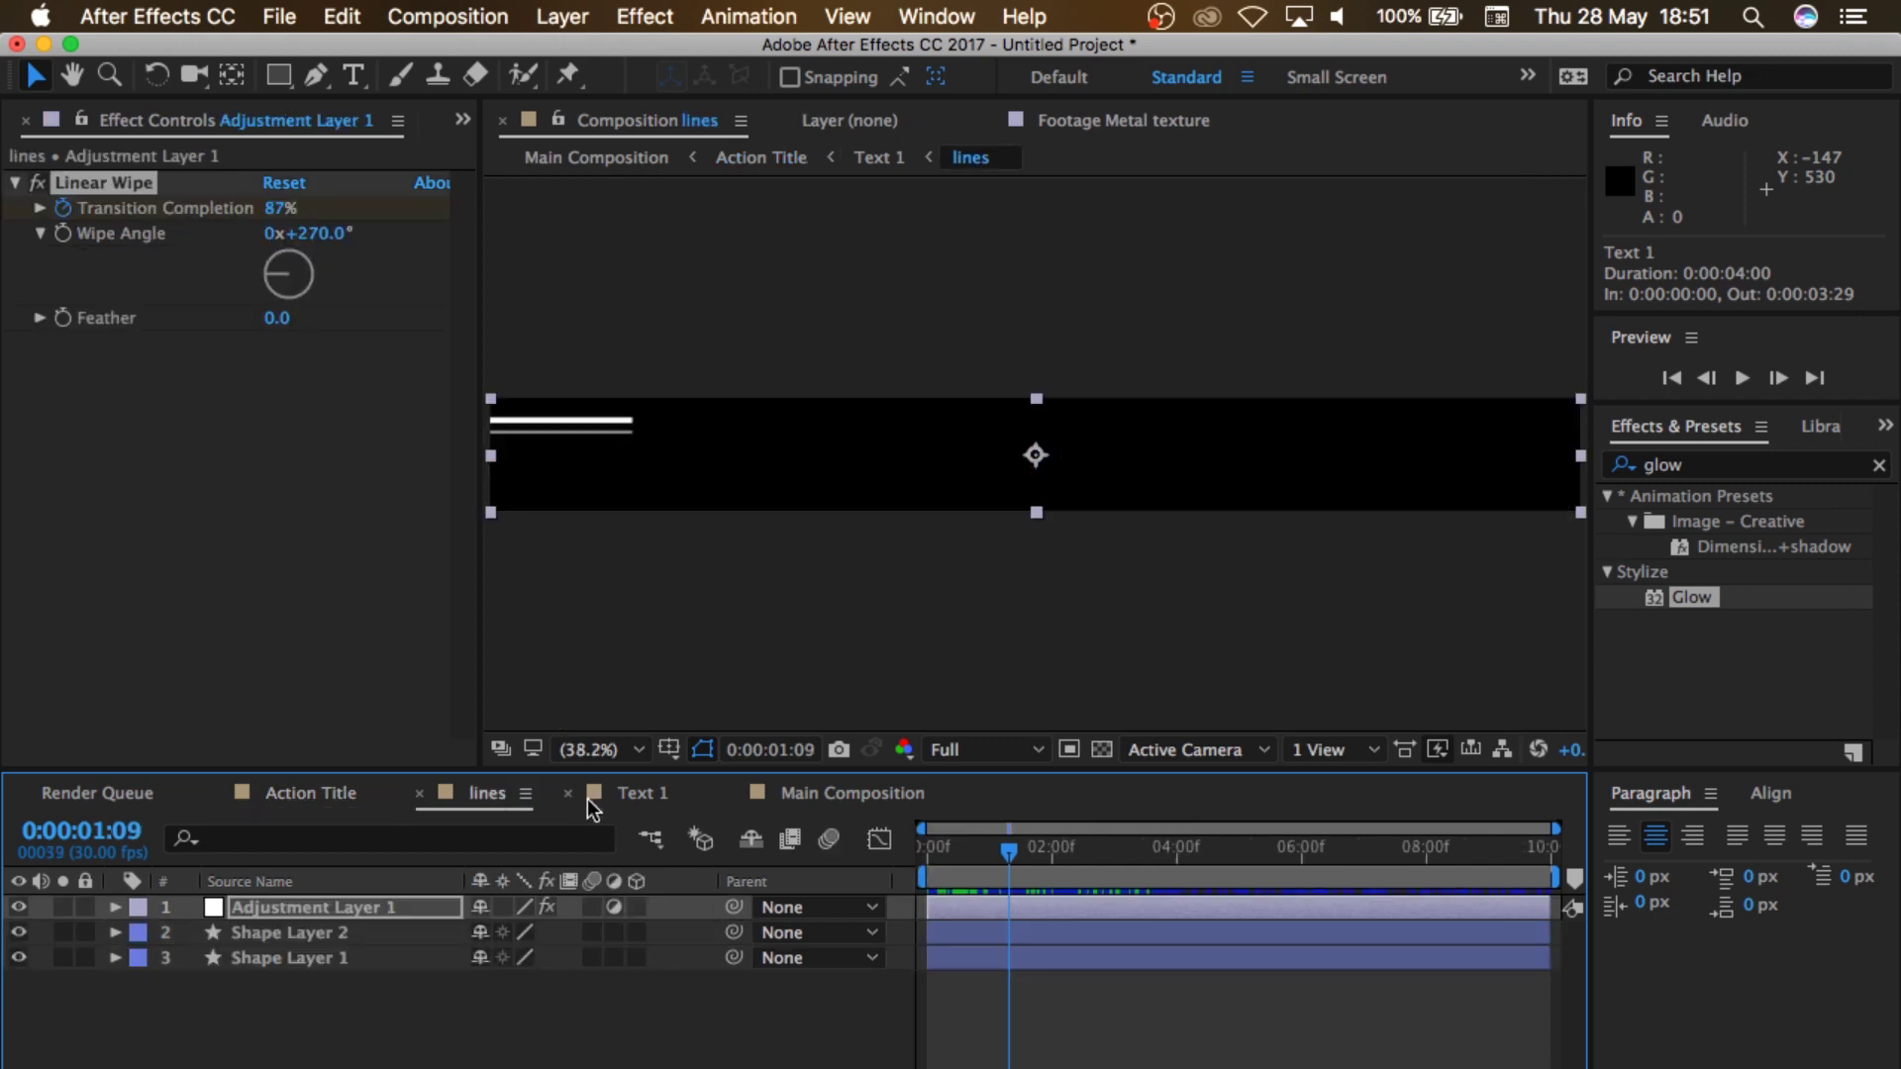
left_click(640, 794)
left_click(818, 804)
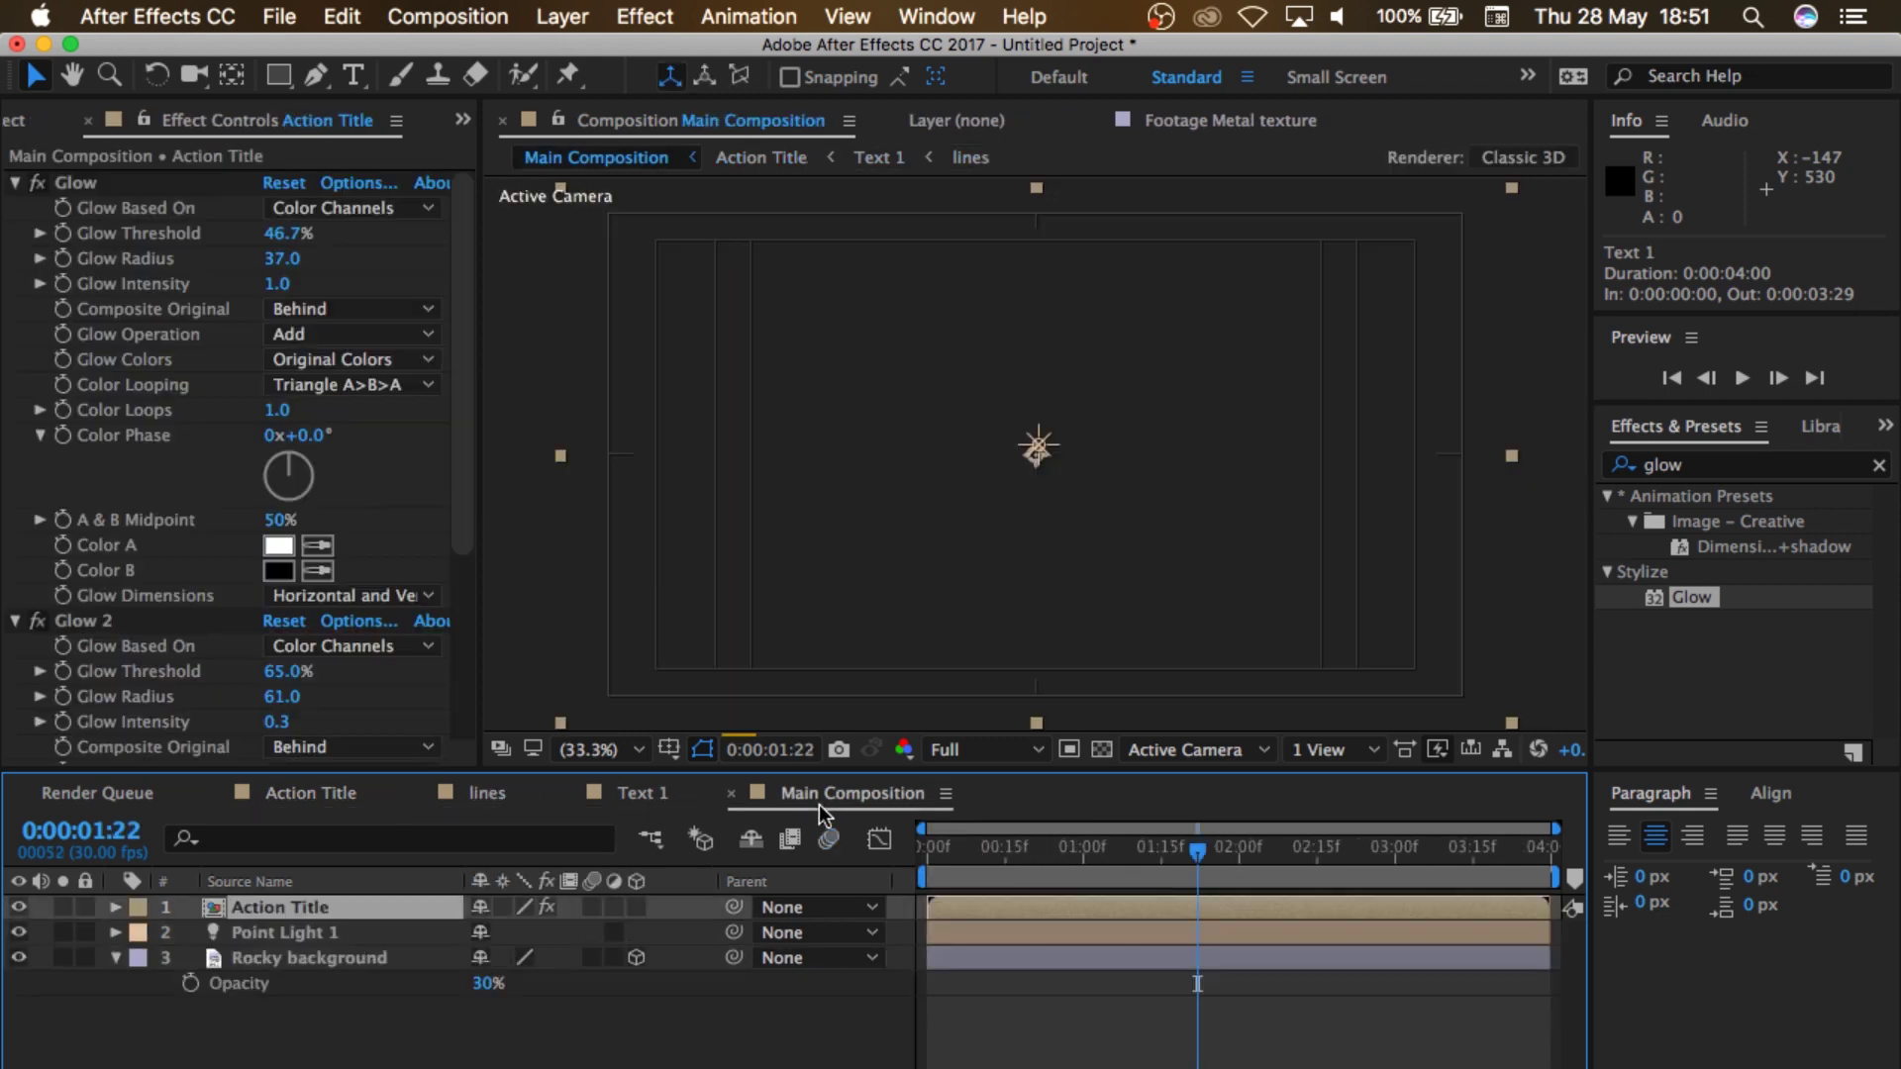
Step: Change the colour of Point Light 1 to yellow-orange in its light settings
left_click(335, 958)
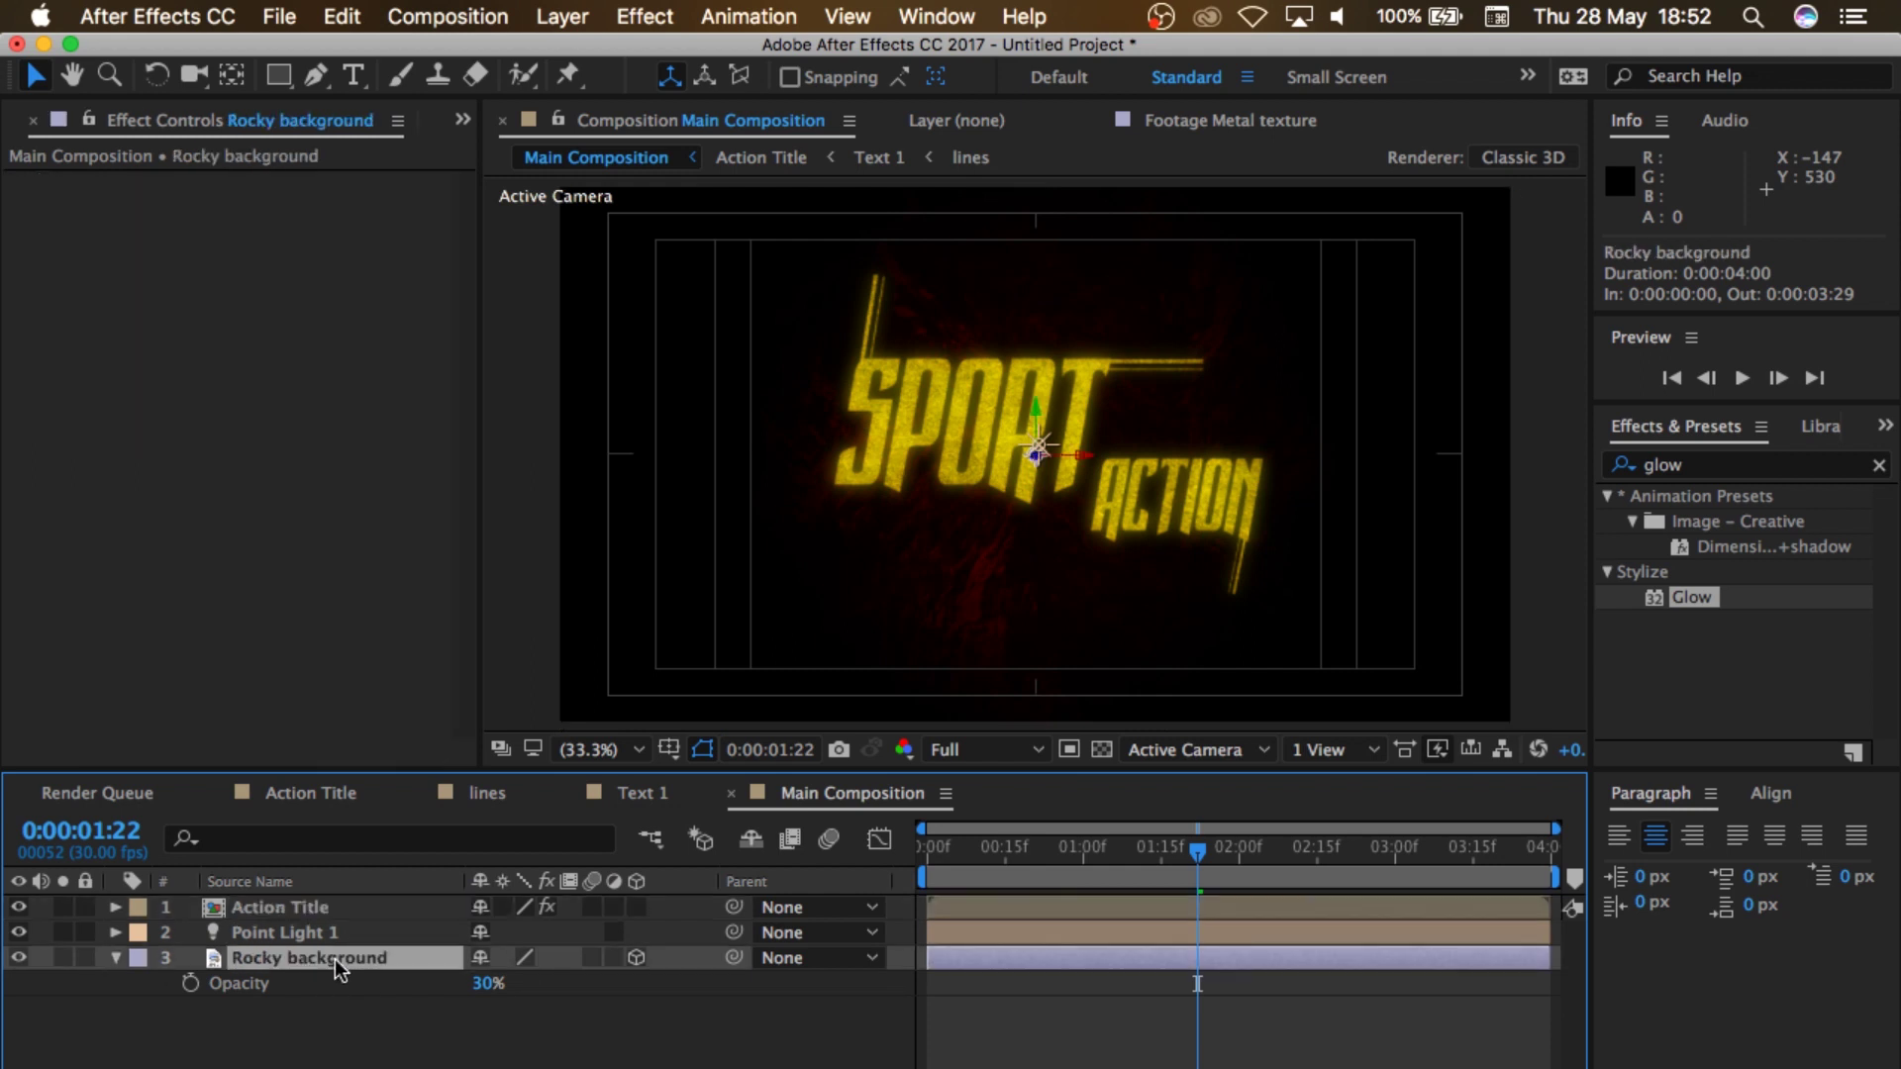
left_click(309, 931)
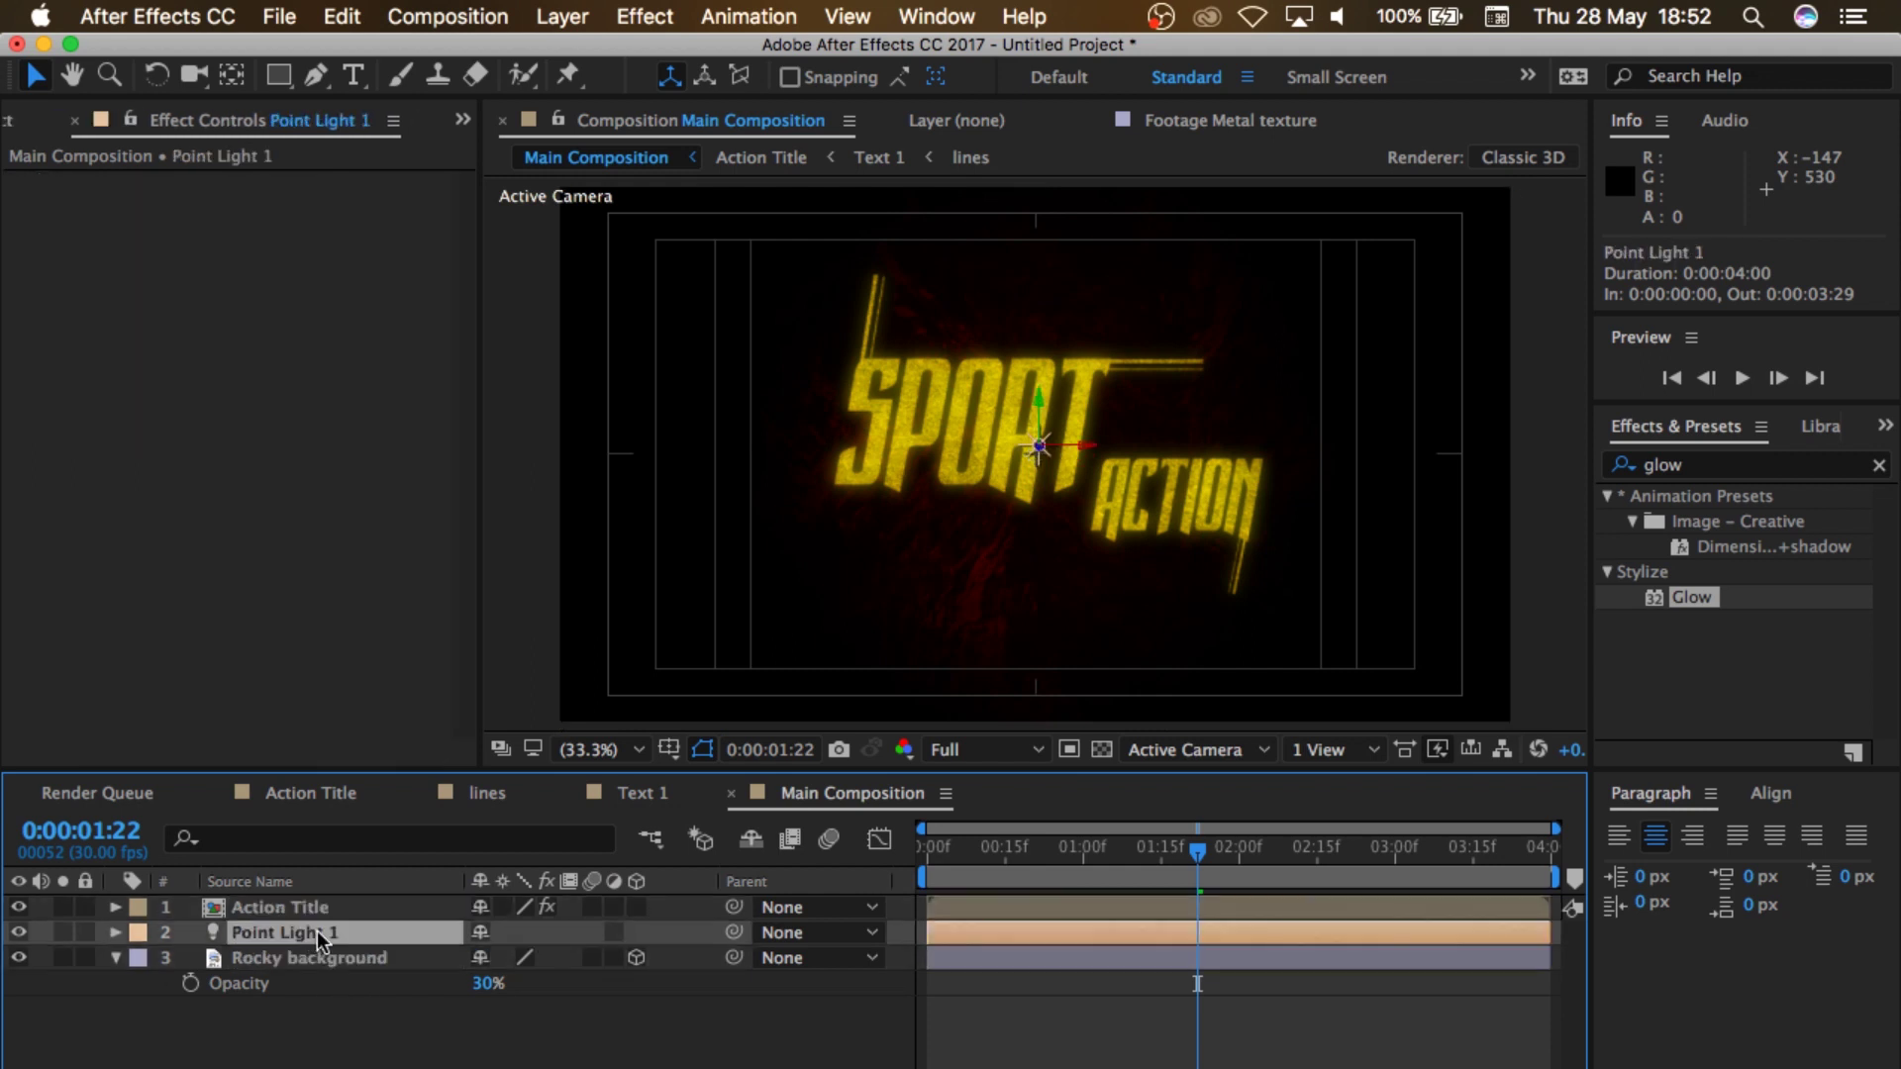
double_click(311, 937)
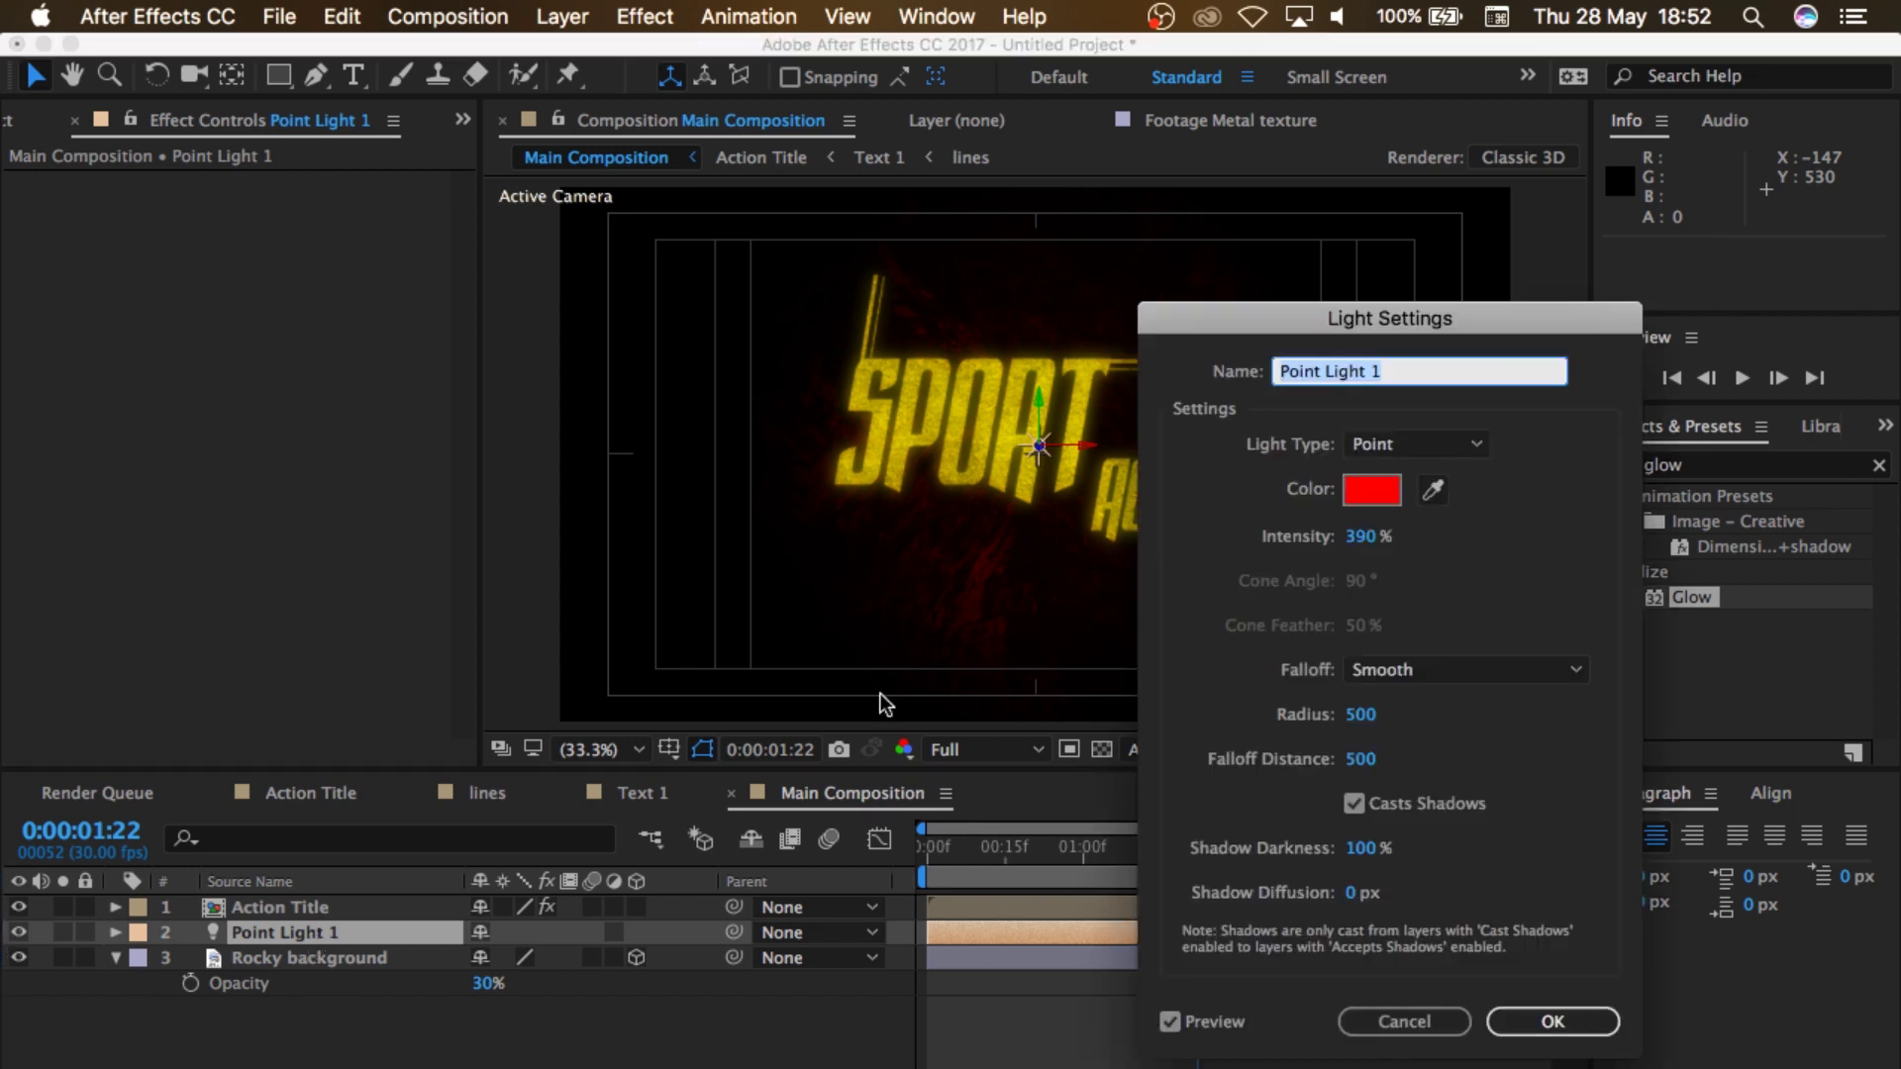
left_click(1367, 491)
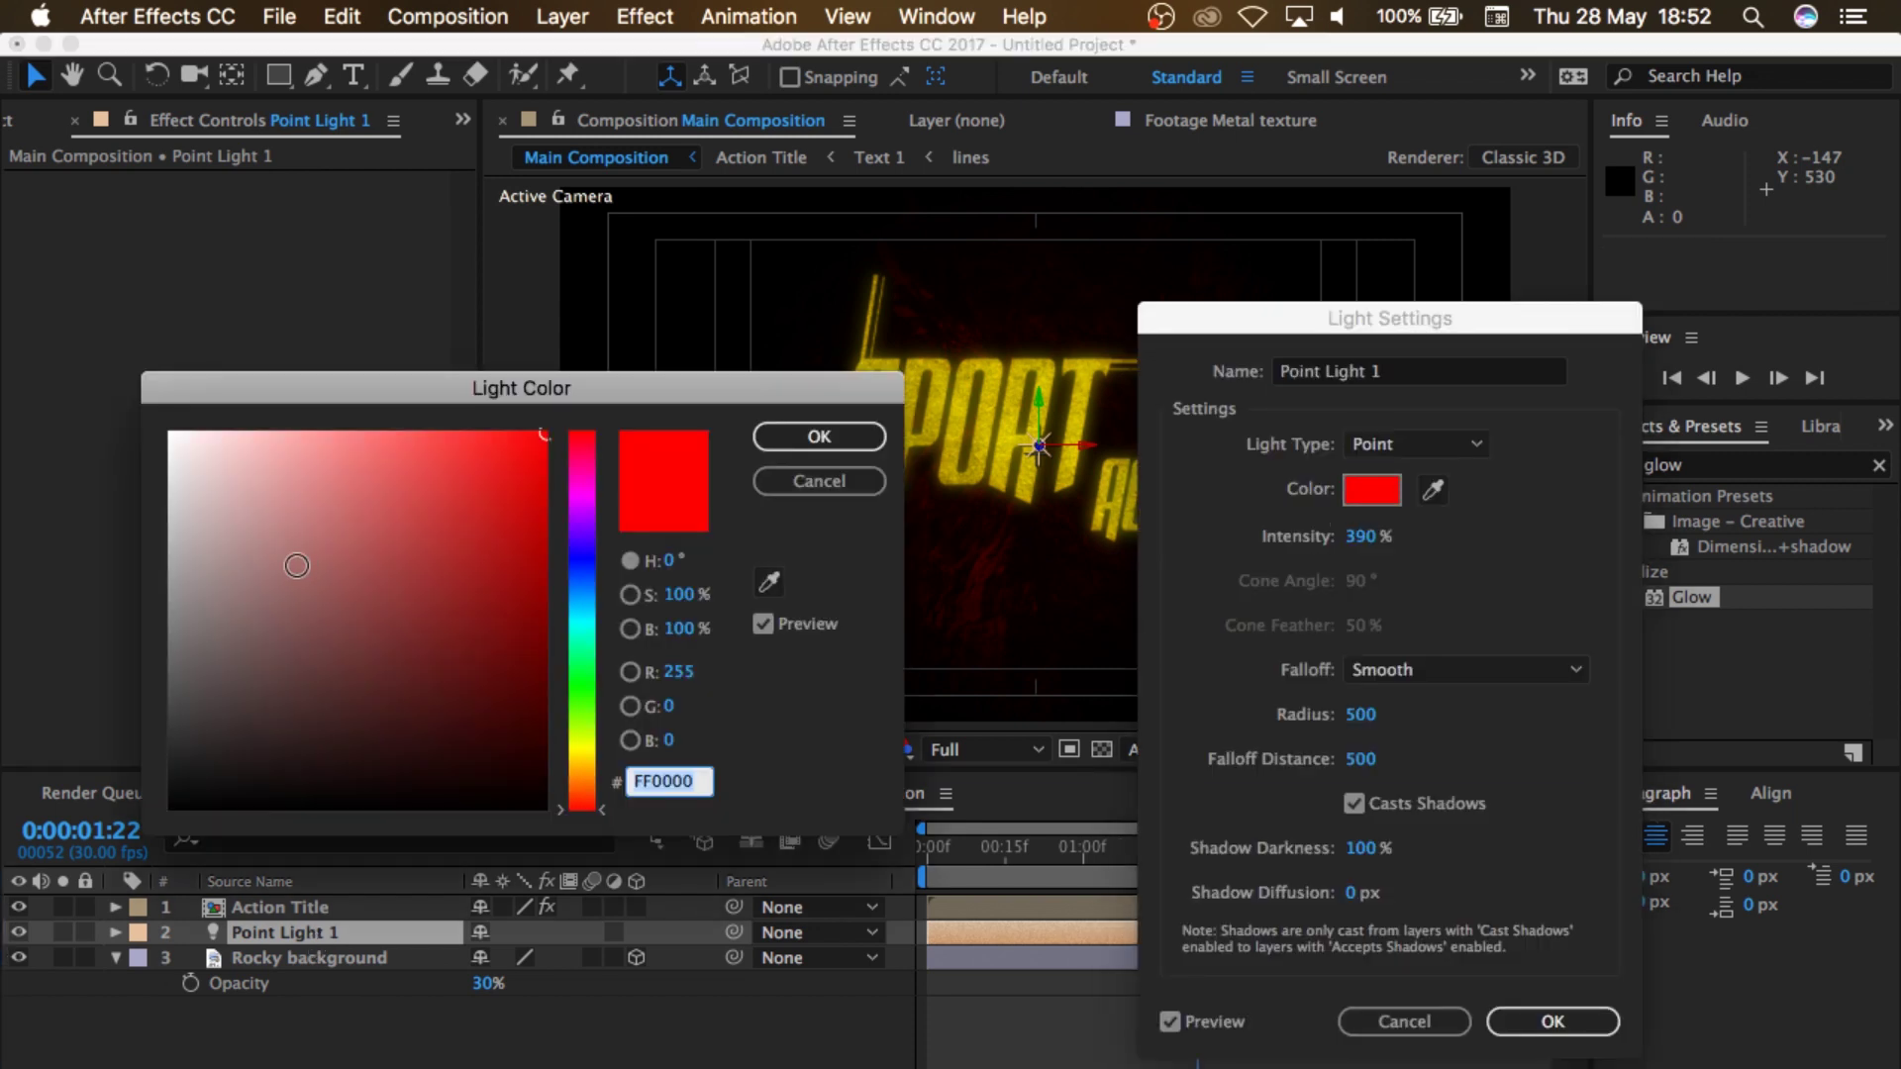
left_click_drag(588, 802, 580, 764)
left_click(854, 433)
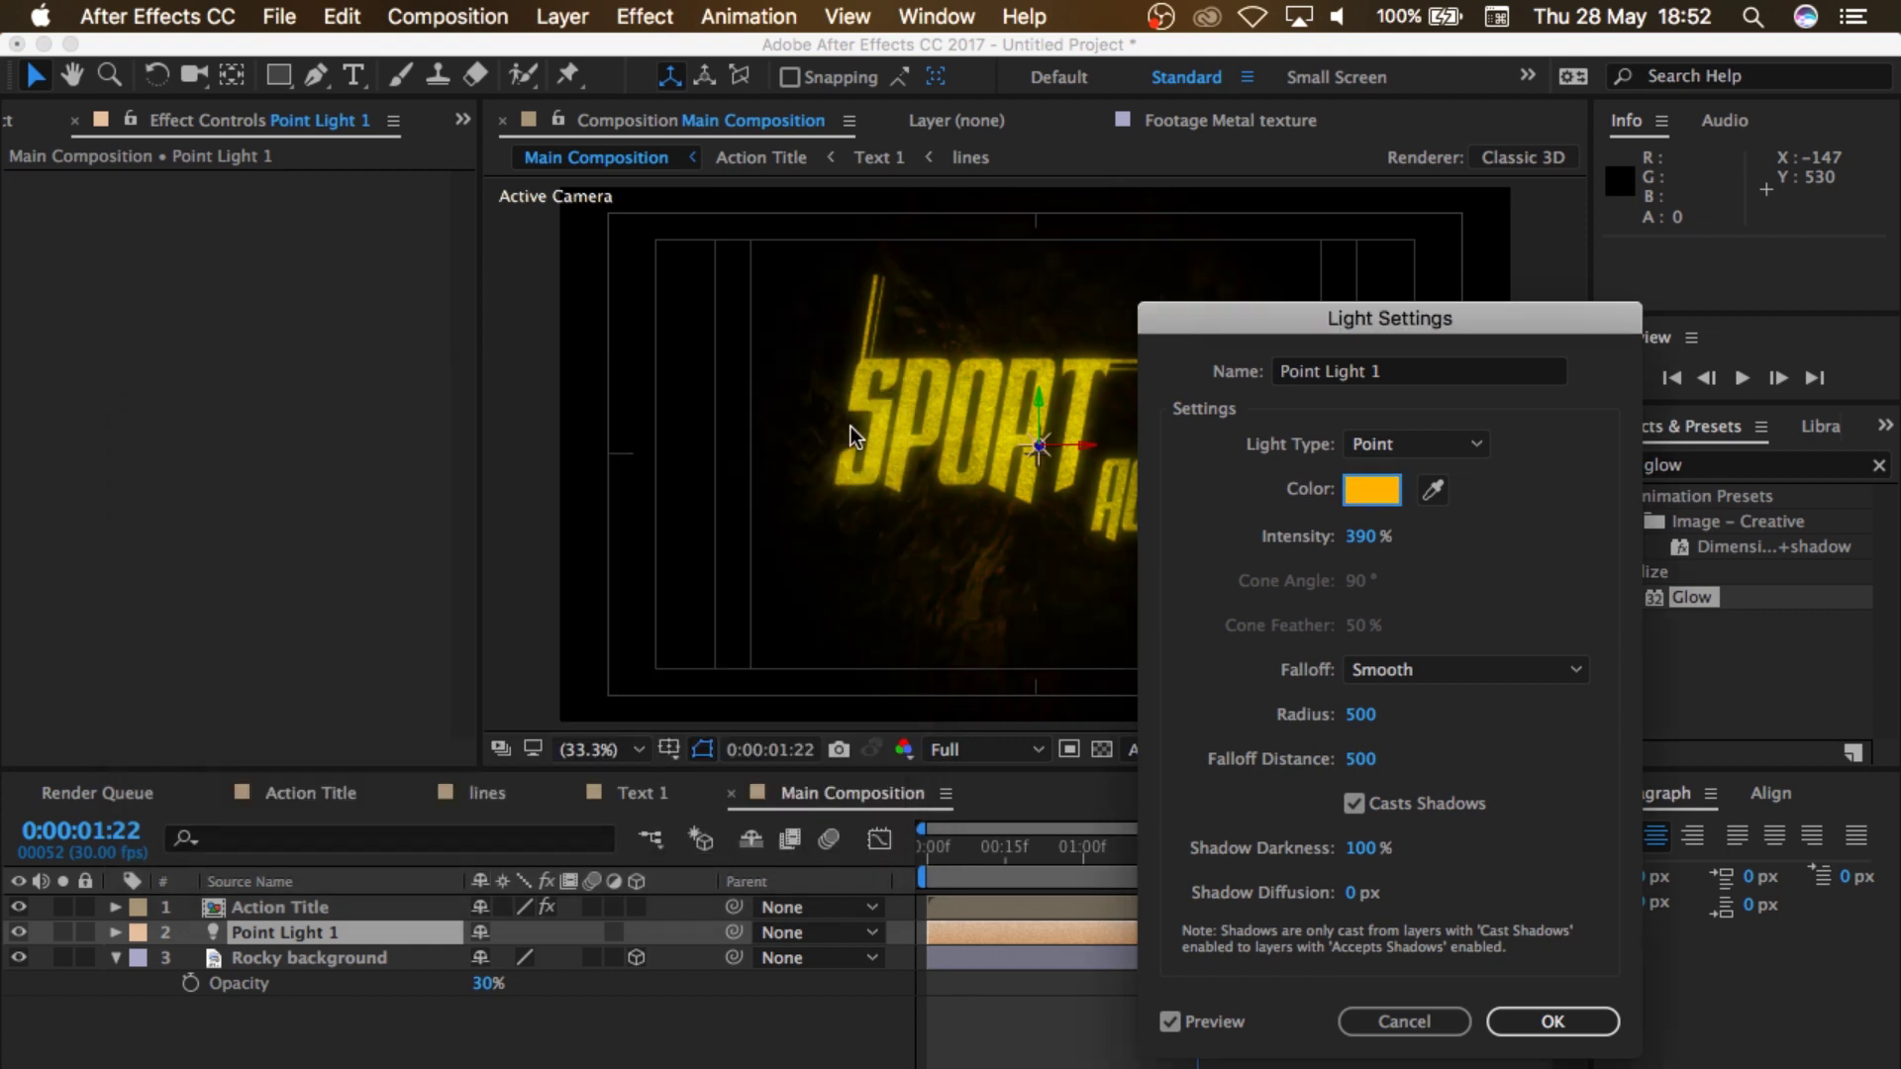
left_click(1523, 1012)
left_click(1493, 543)
left_click(1536, 497)
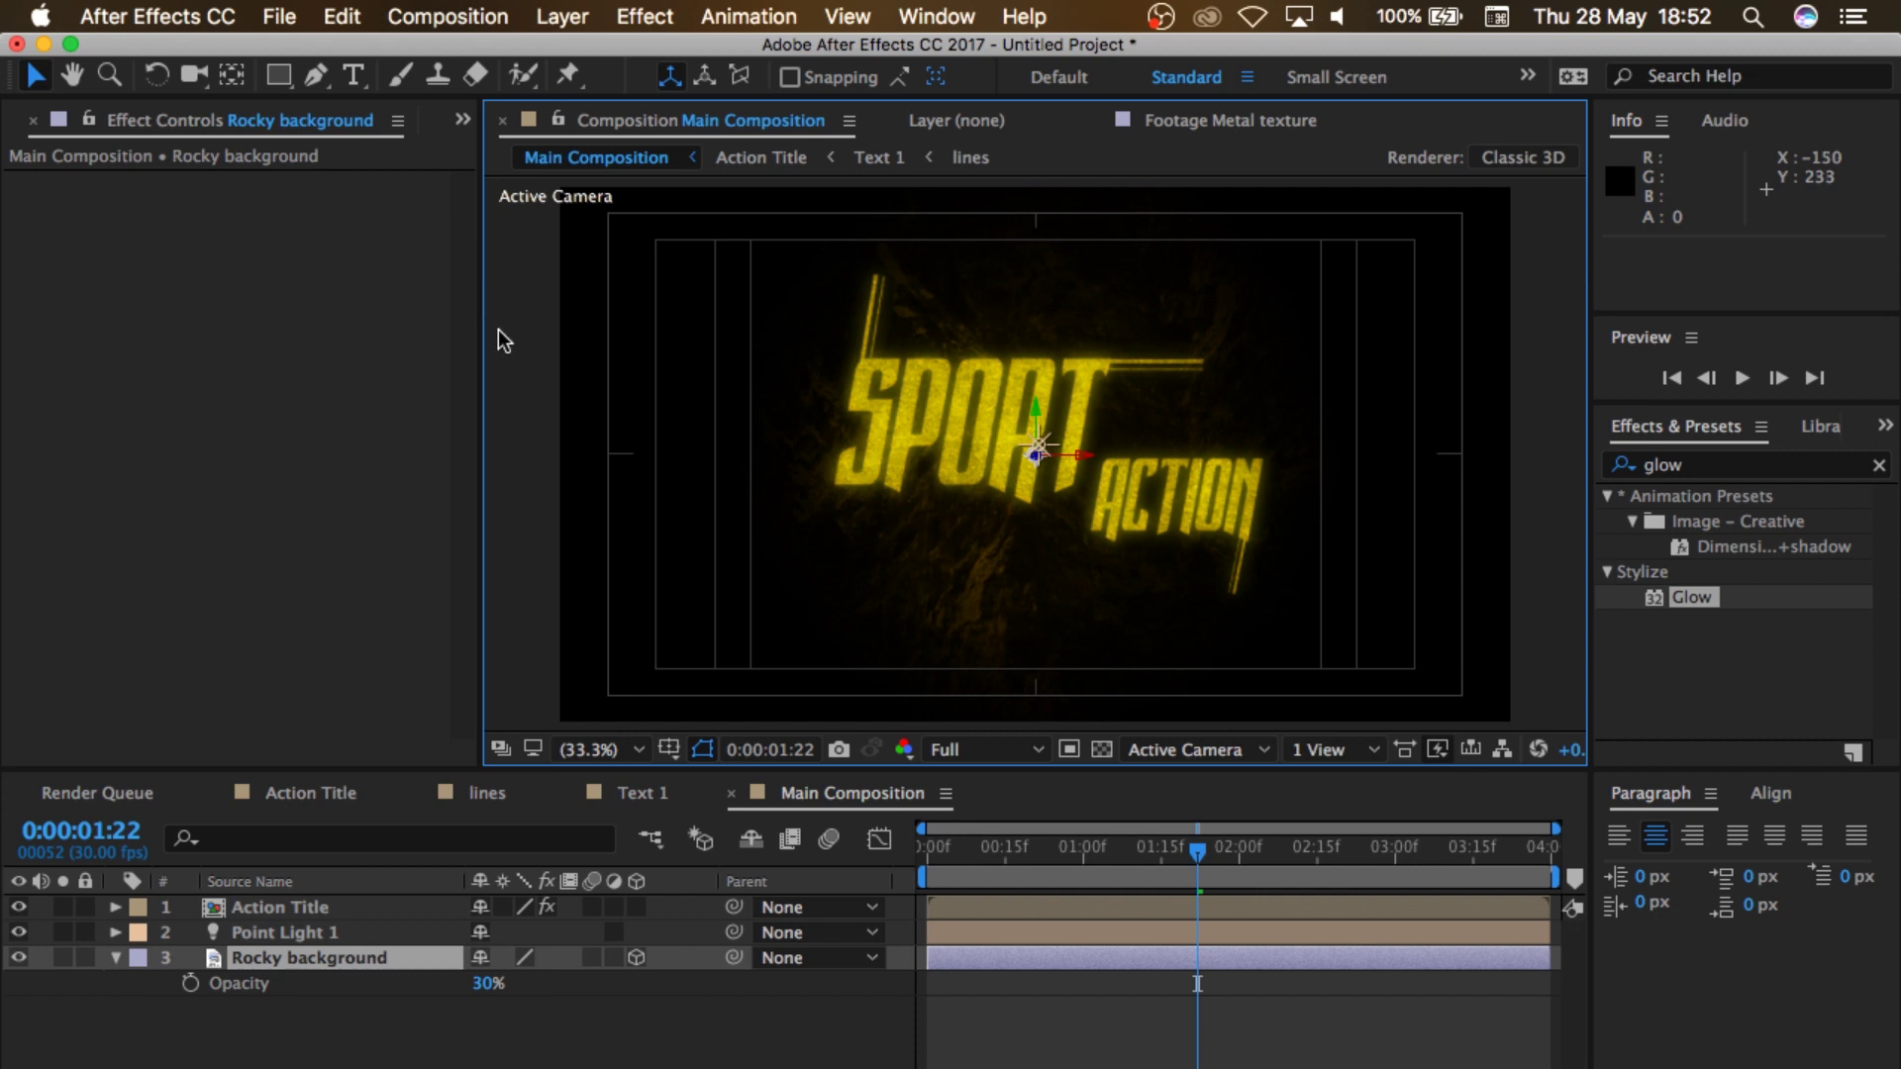
Step: Collapse the Rocky background layer's properties, find the Curves effect and apply it to the Action Title layer
left_click(303, 792)
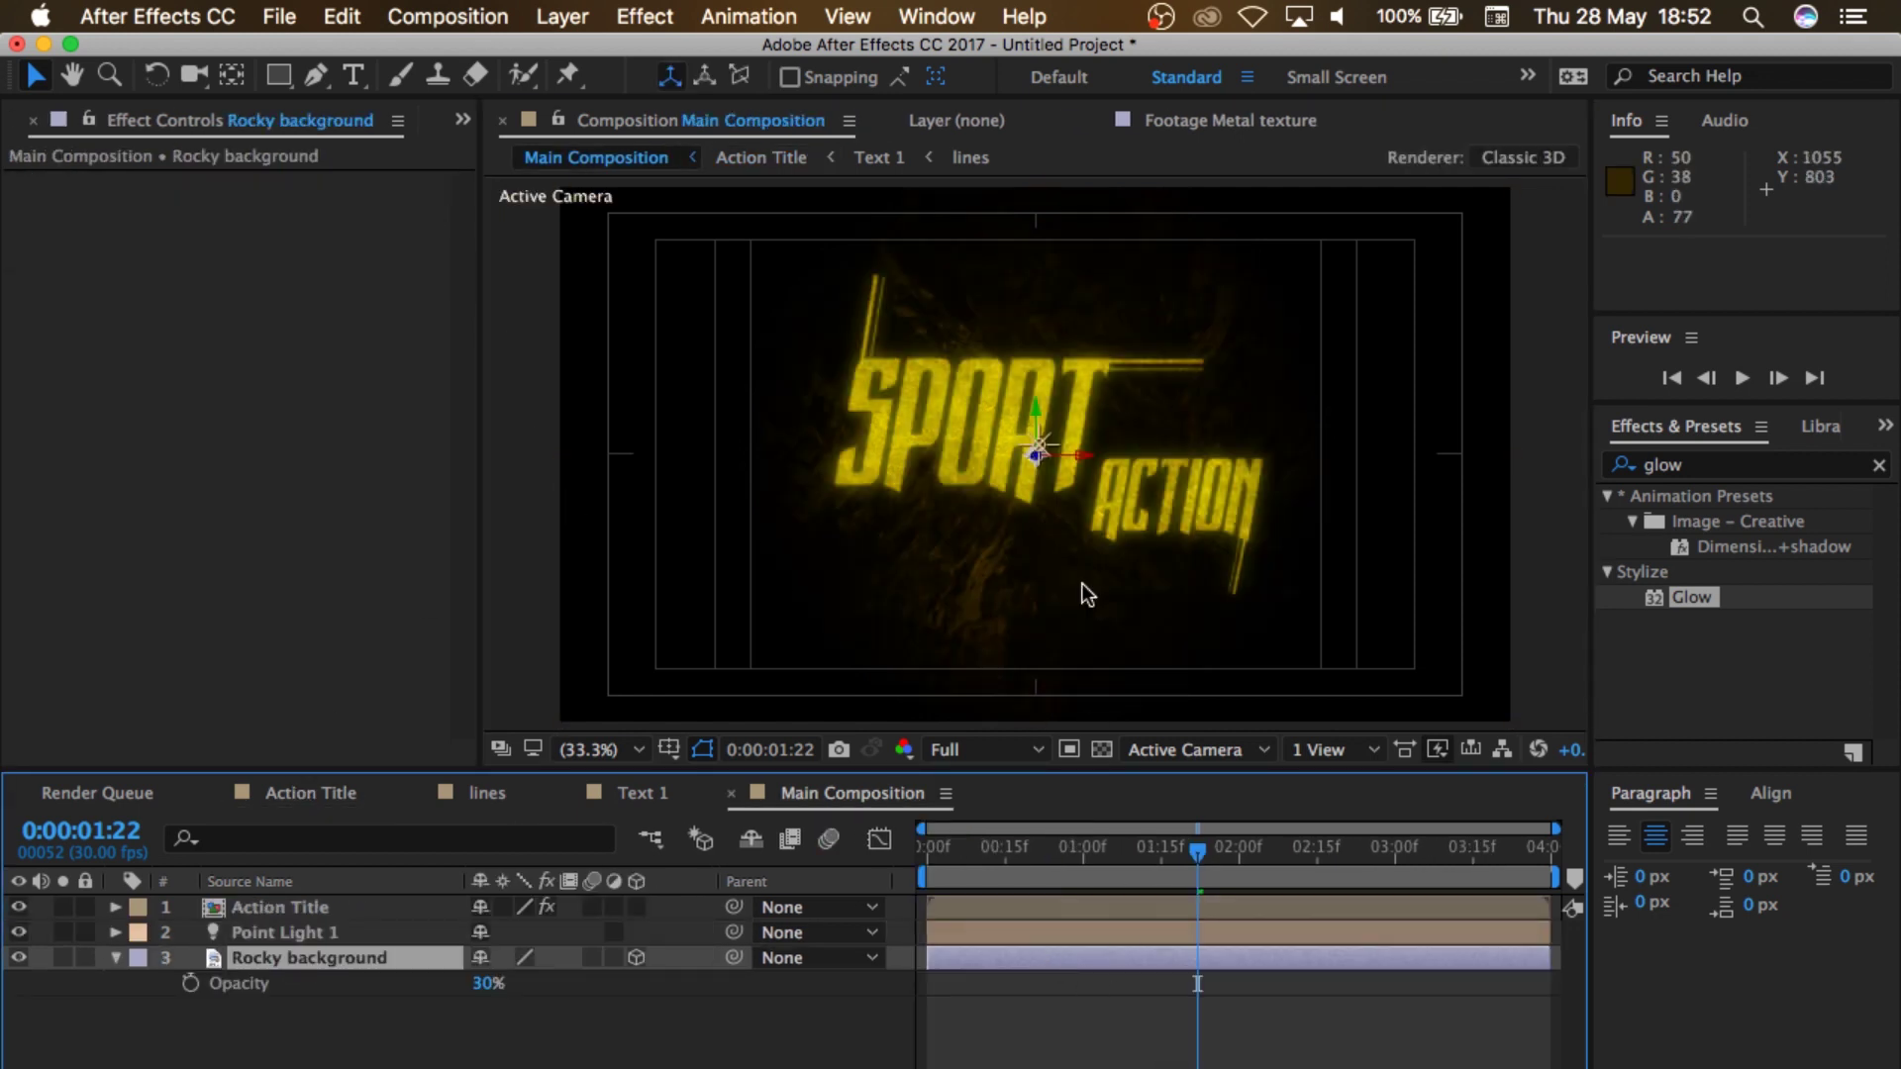
left_click(115, 957)
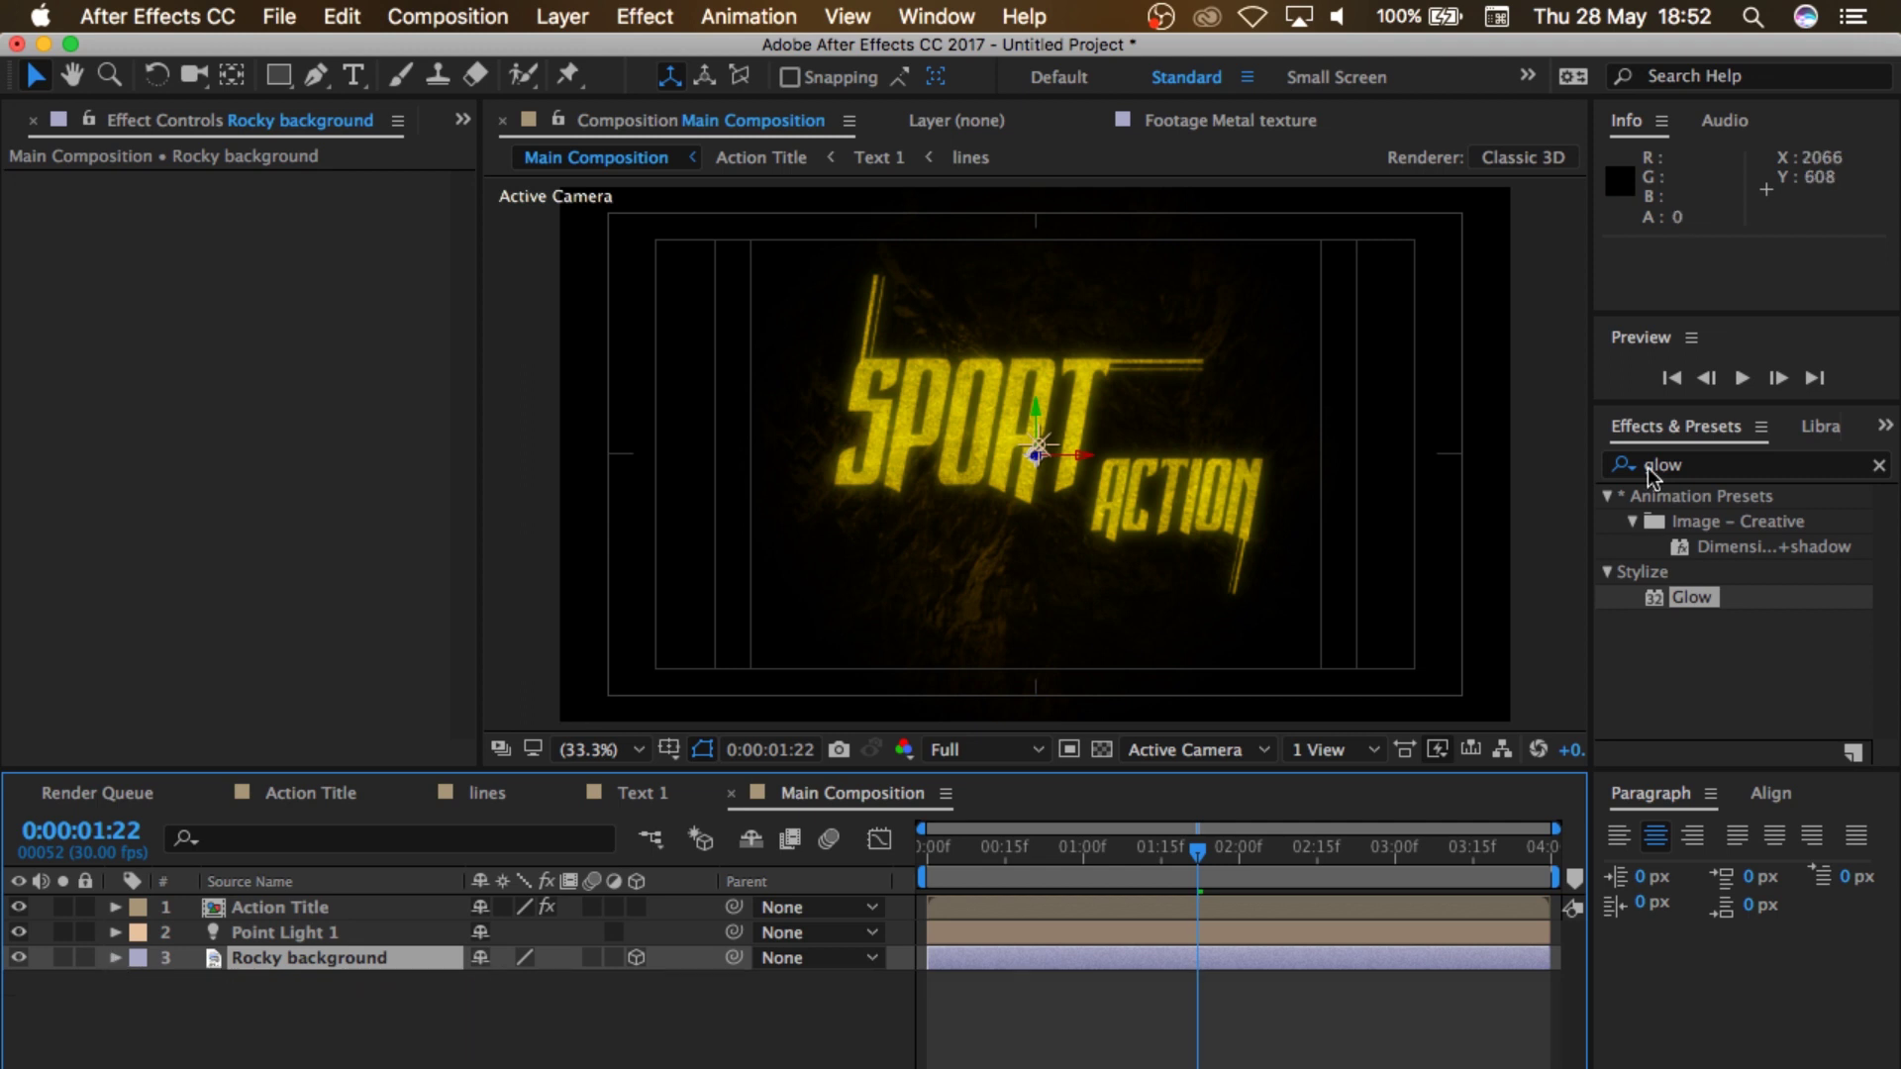
left_click(1878, 464)
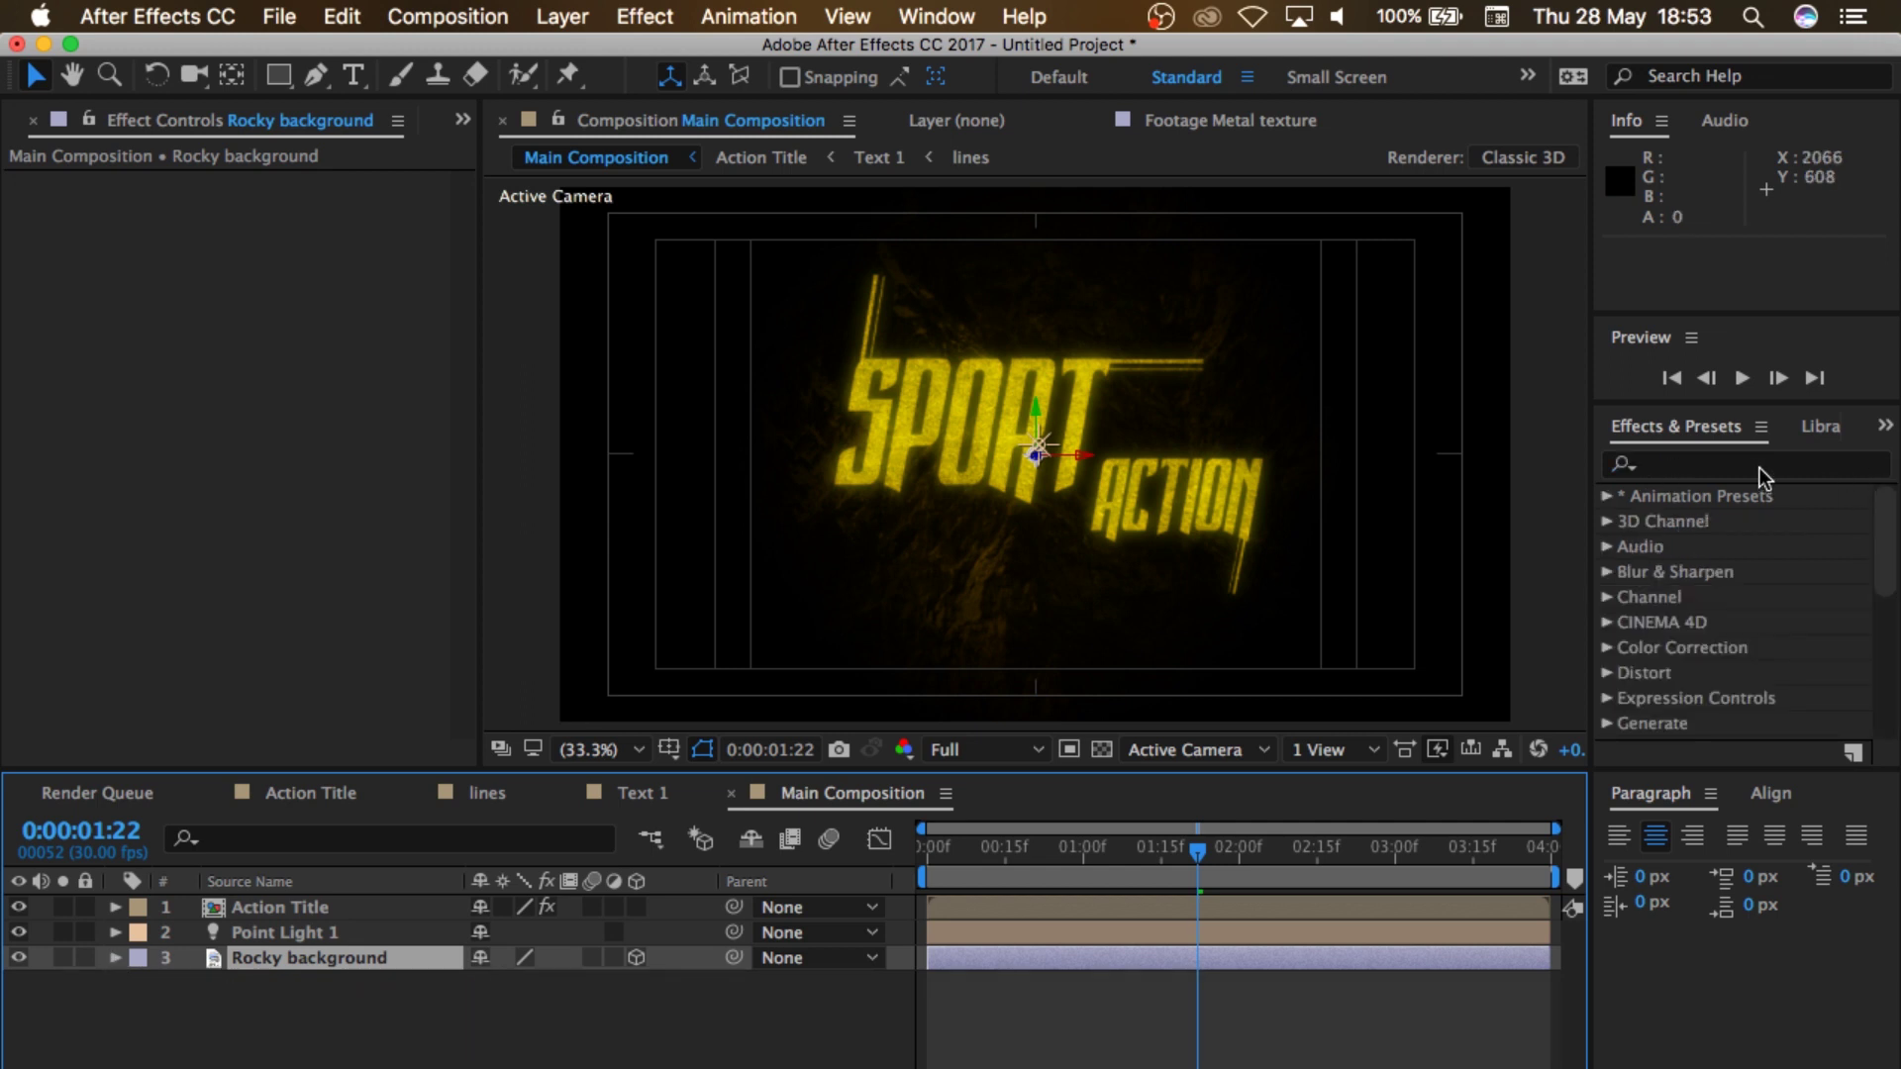
left_click(1760, 467)
type("curve")
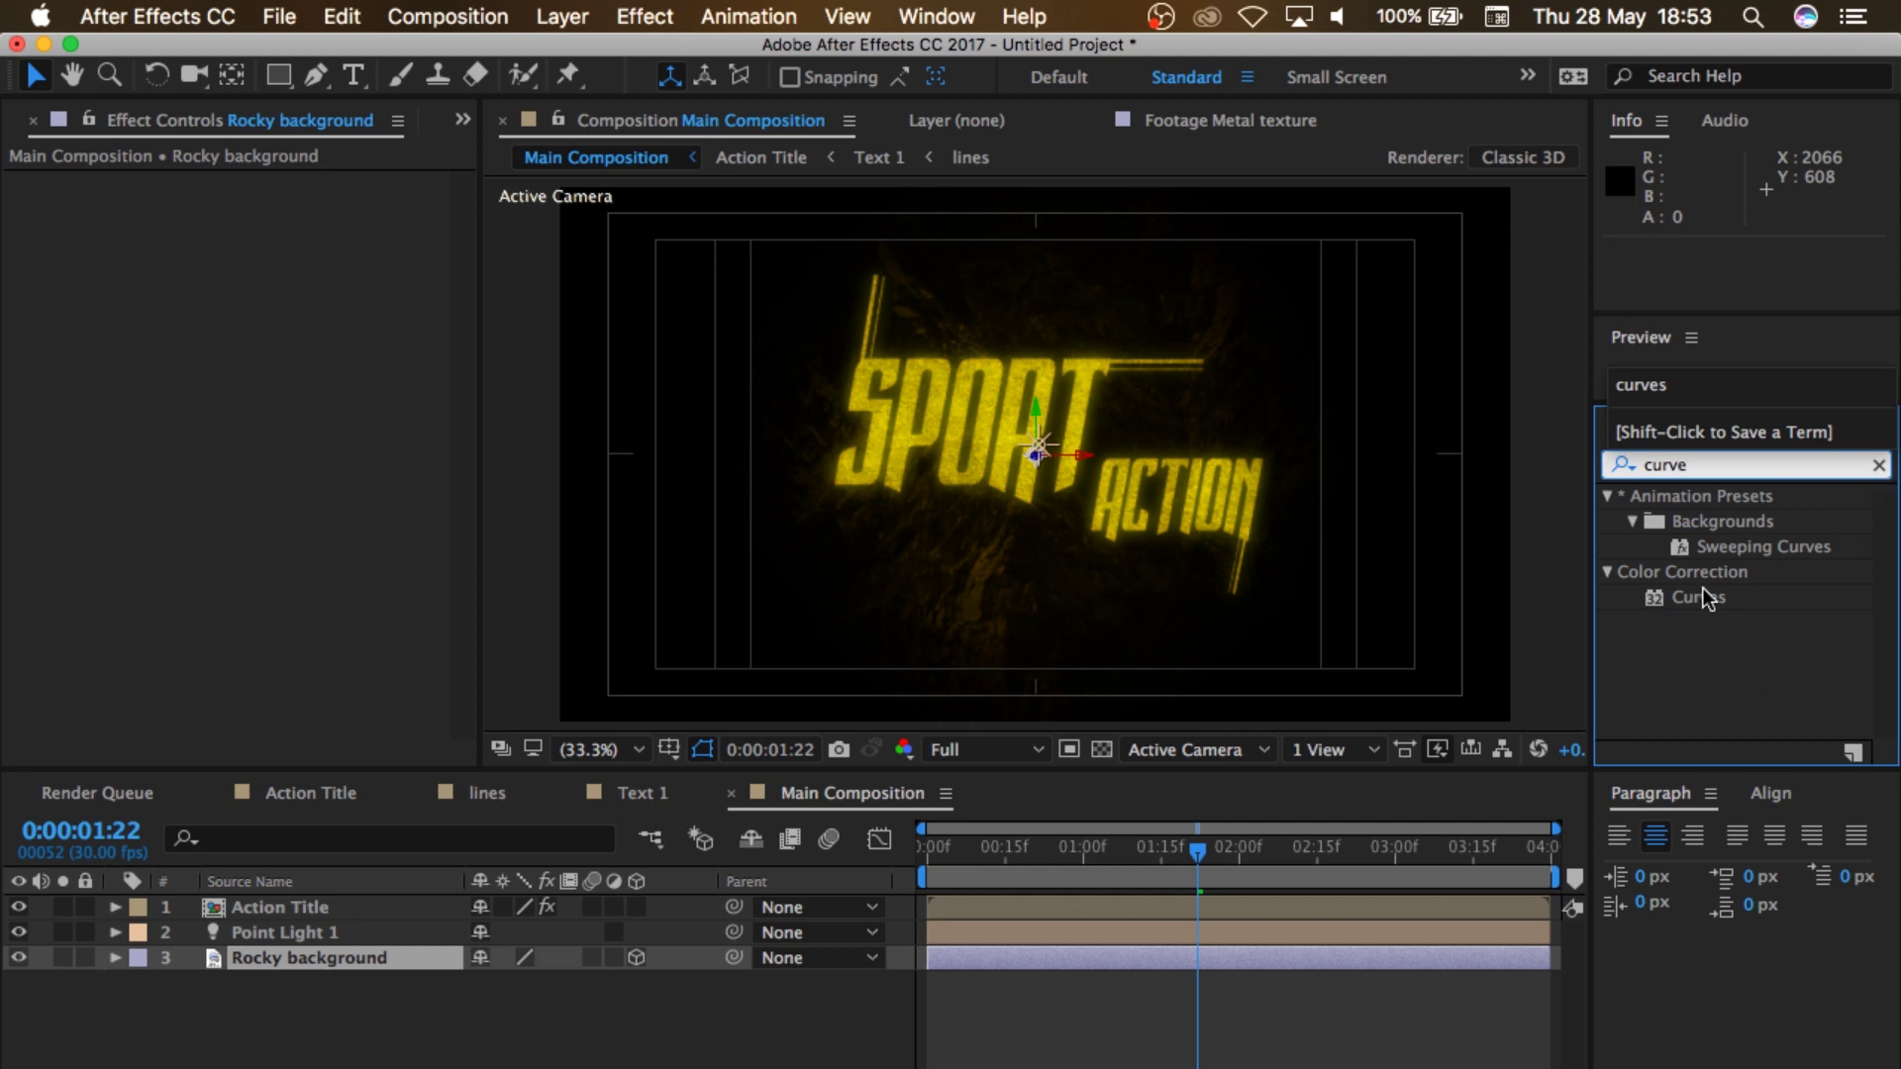
left_click_drag(1703, 602, 319, 901)
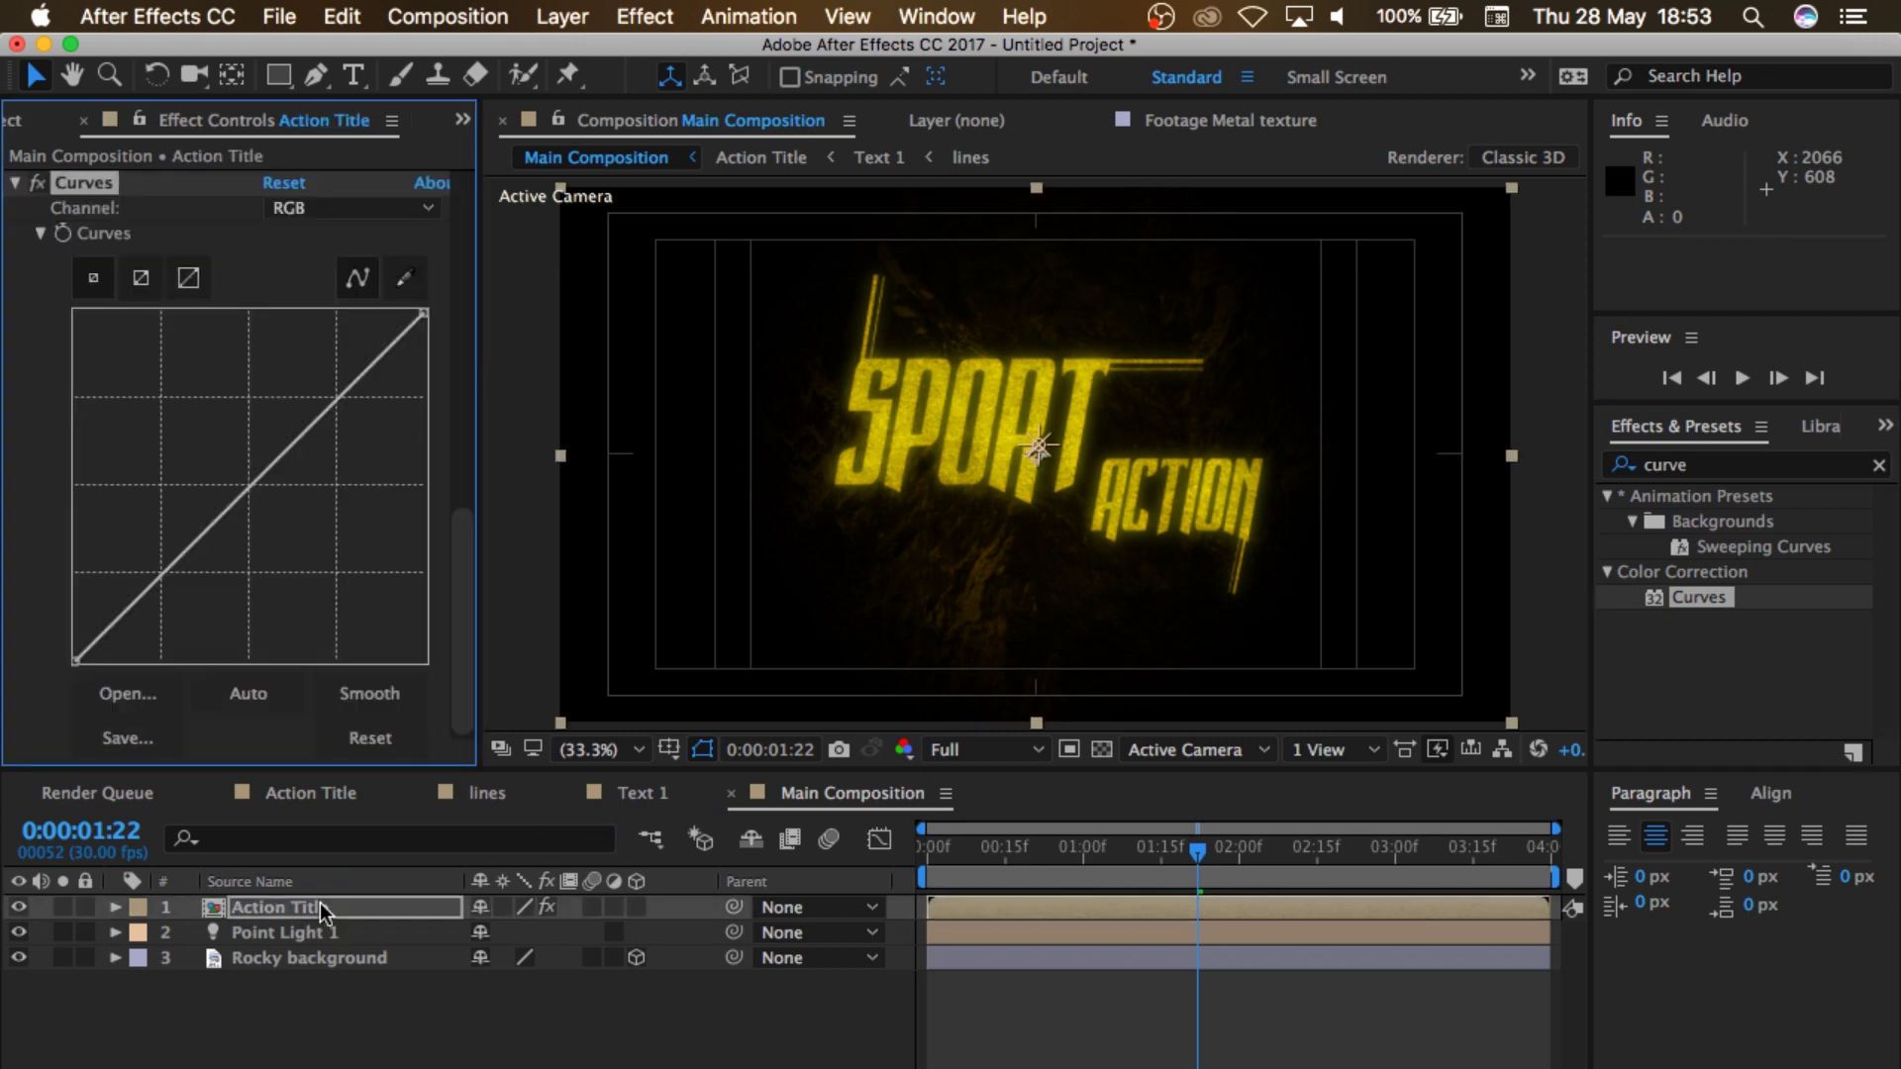
Step: Shape the Action Title layer's RGB curve into an S to increase contrast, and briefly preview the title
left_click_drag(325, 416, 274, 371)
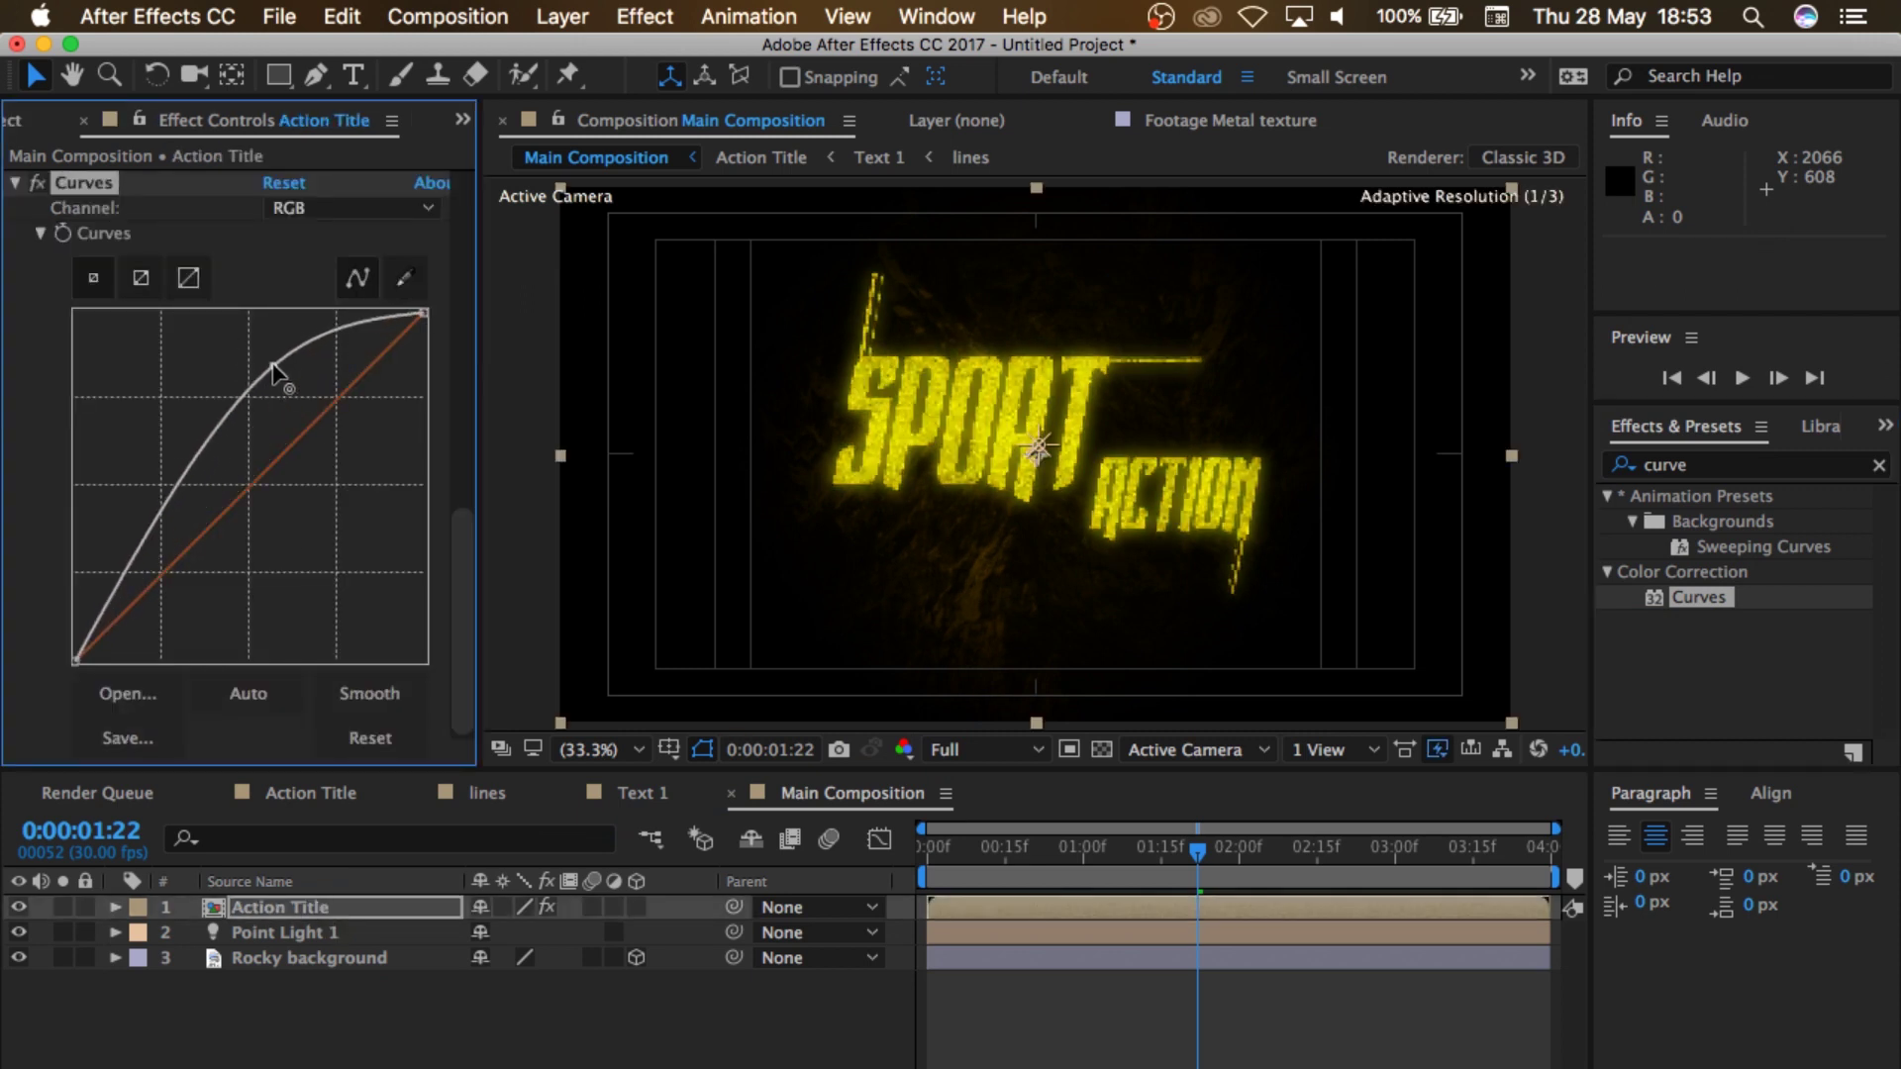
left_click_drag(135, 551, 188, 598)
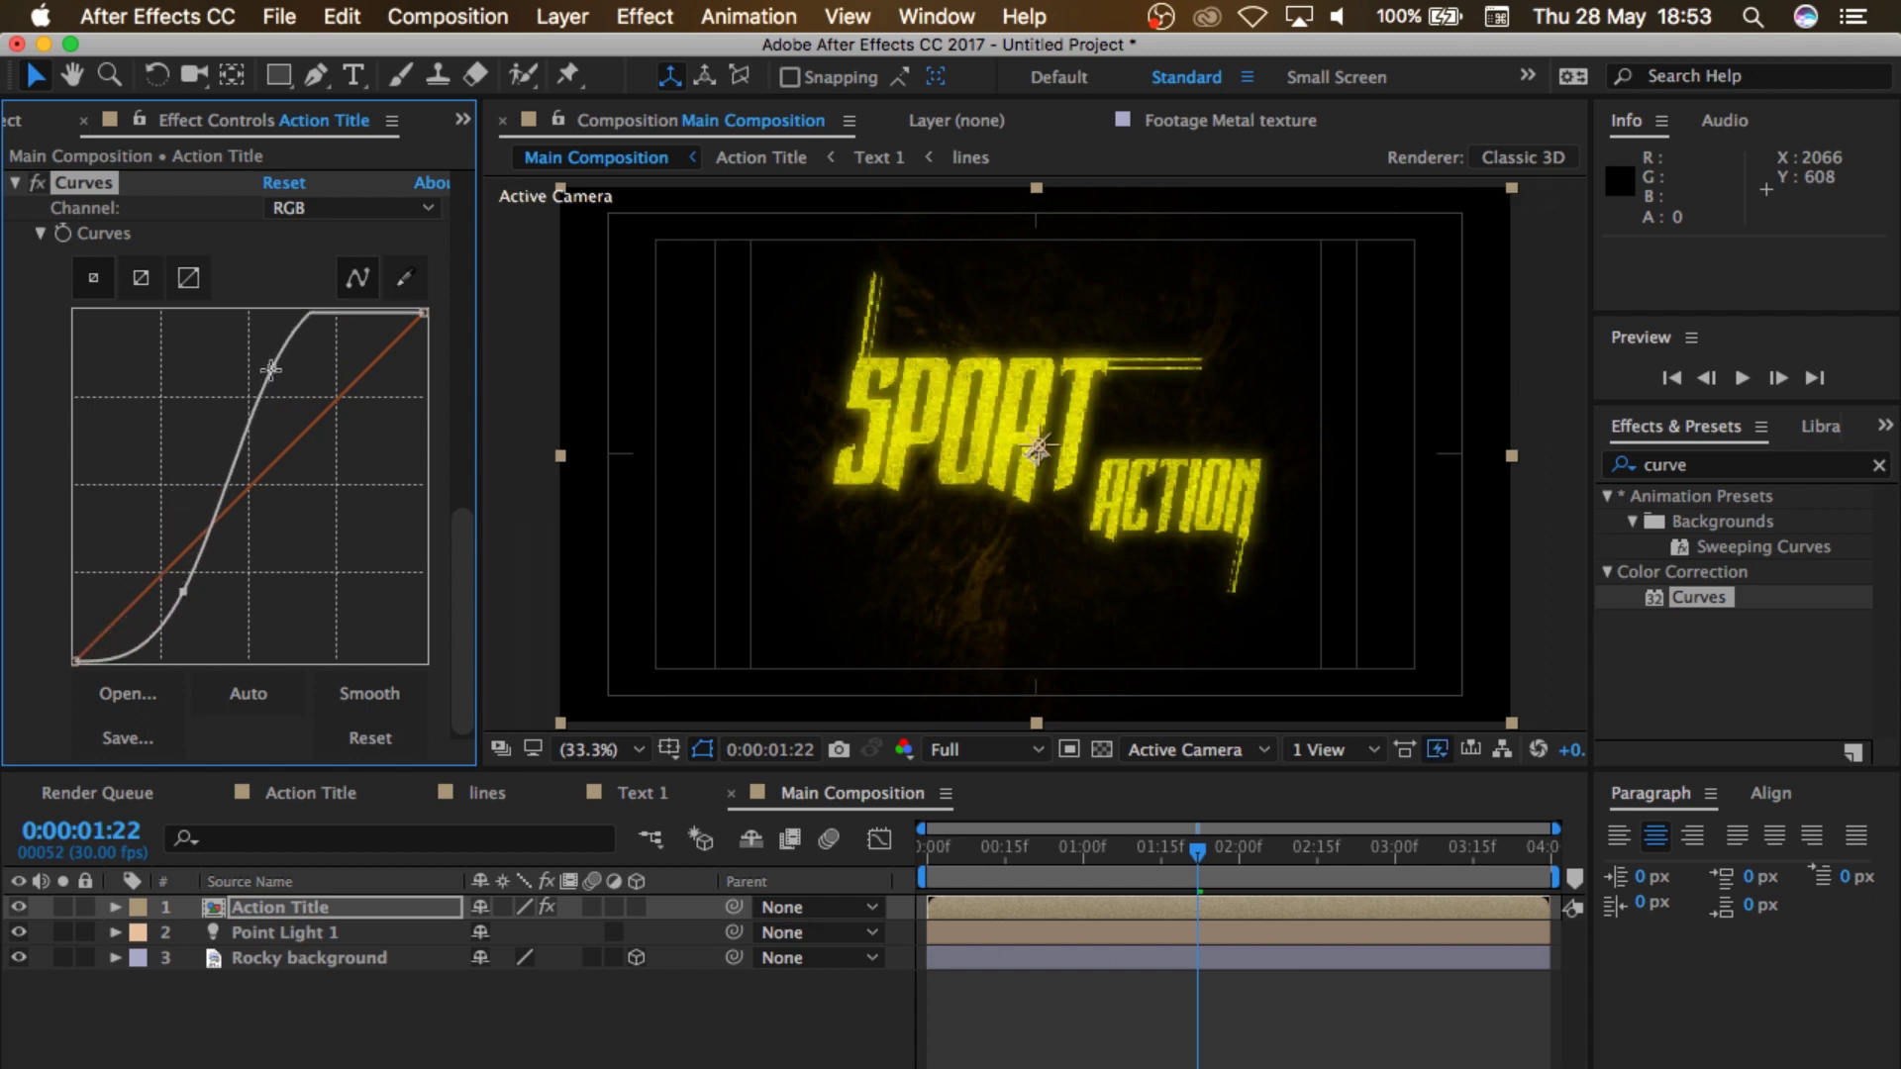
left_click_drag(271, 369, 266, 413)
left_click_drag(184, 587, 192, 589)
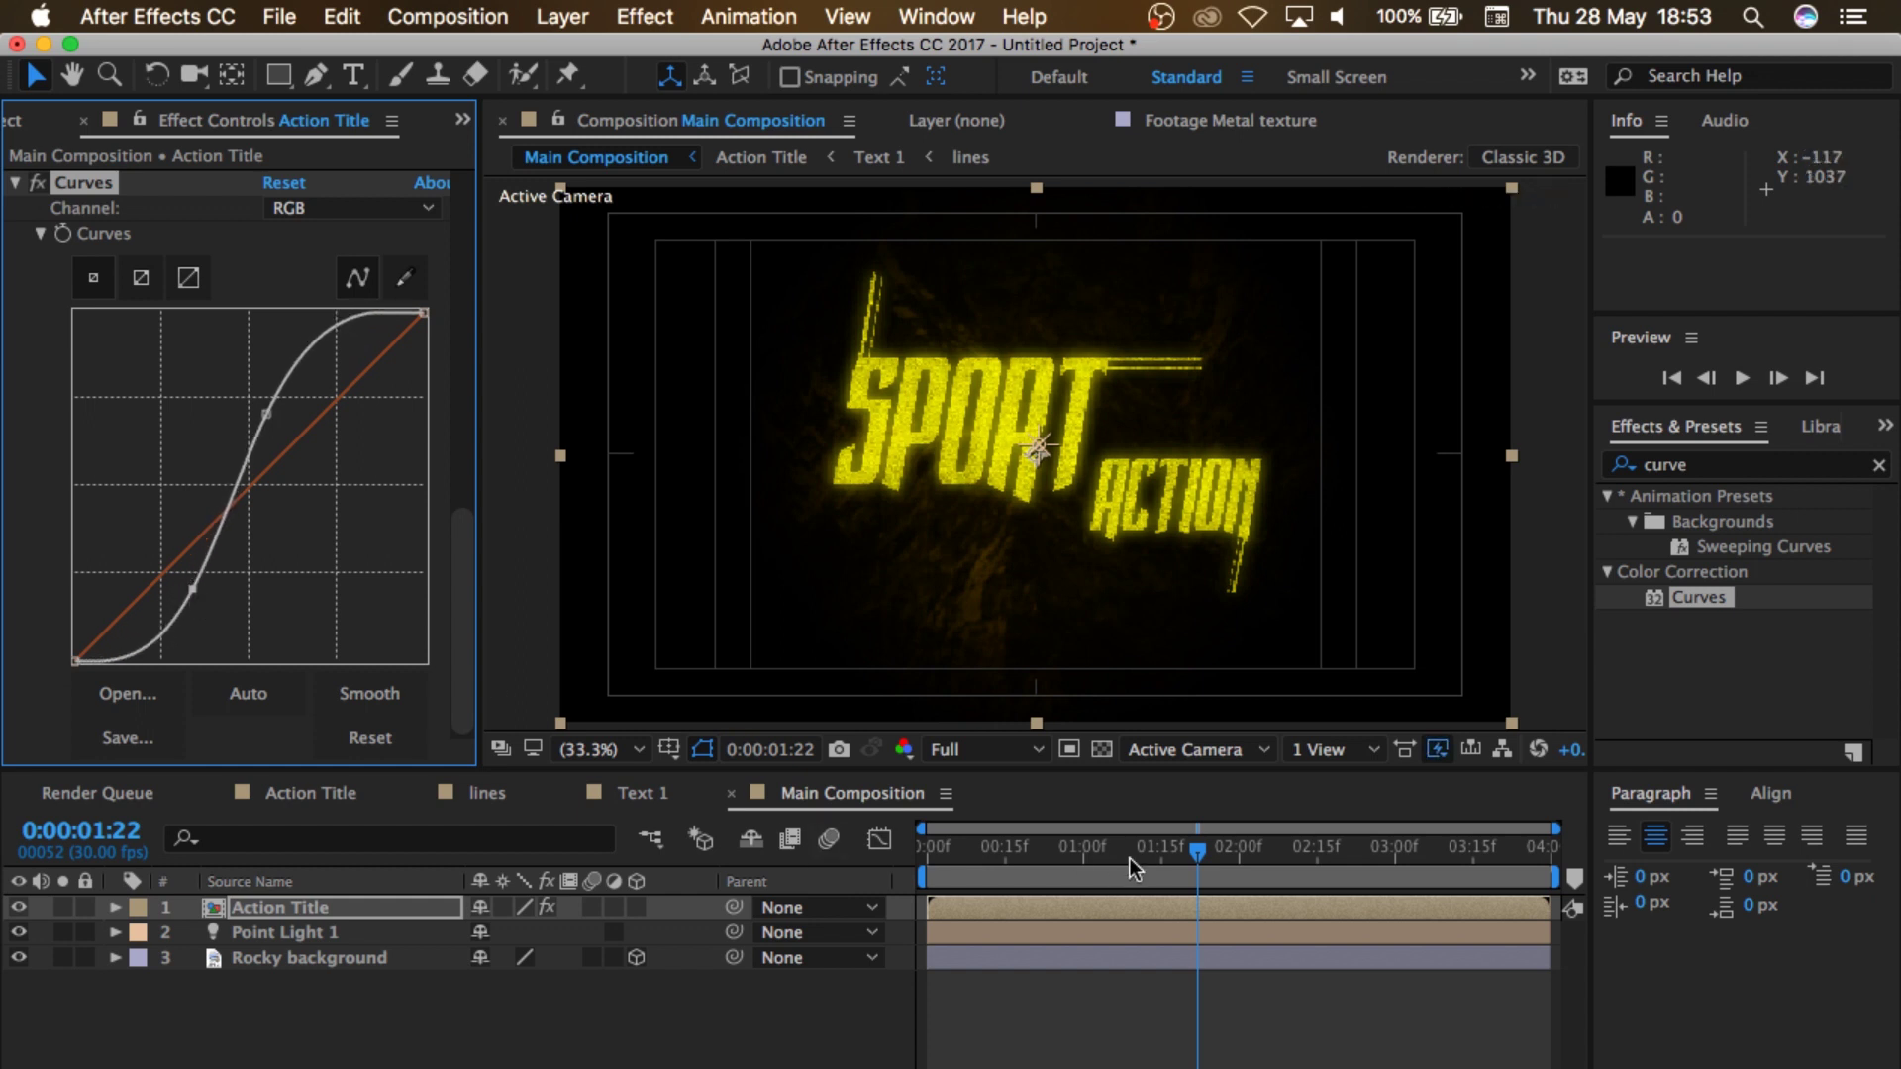
key("space")
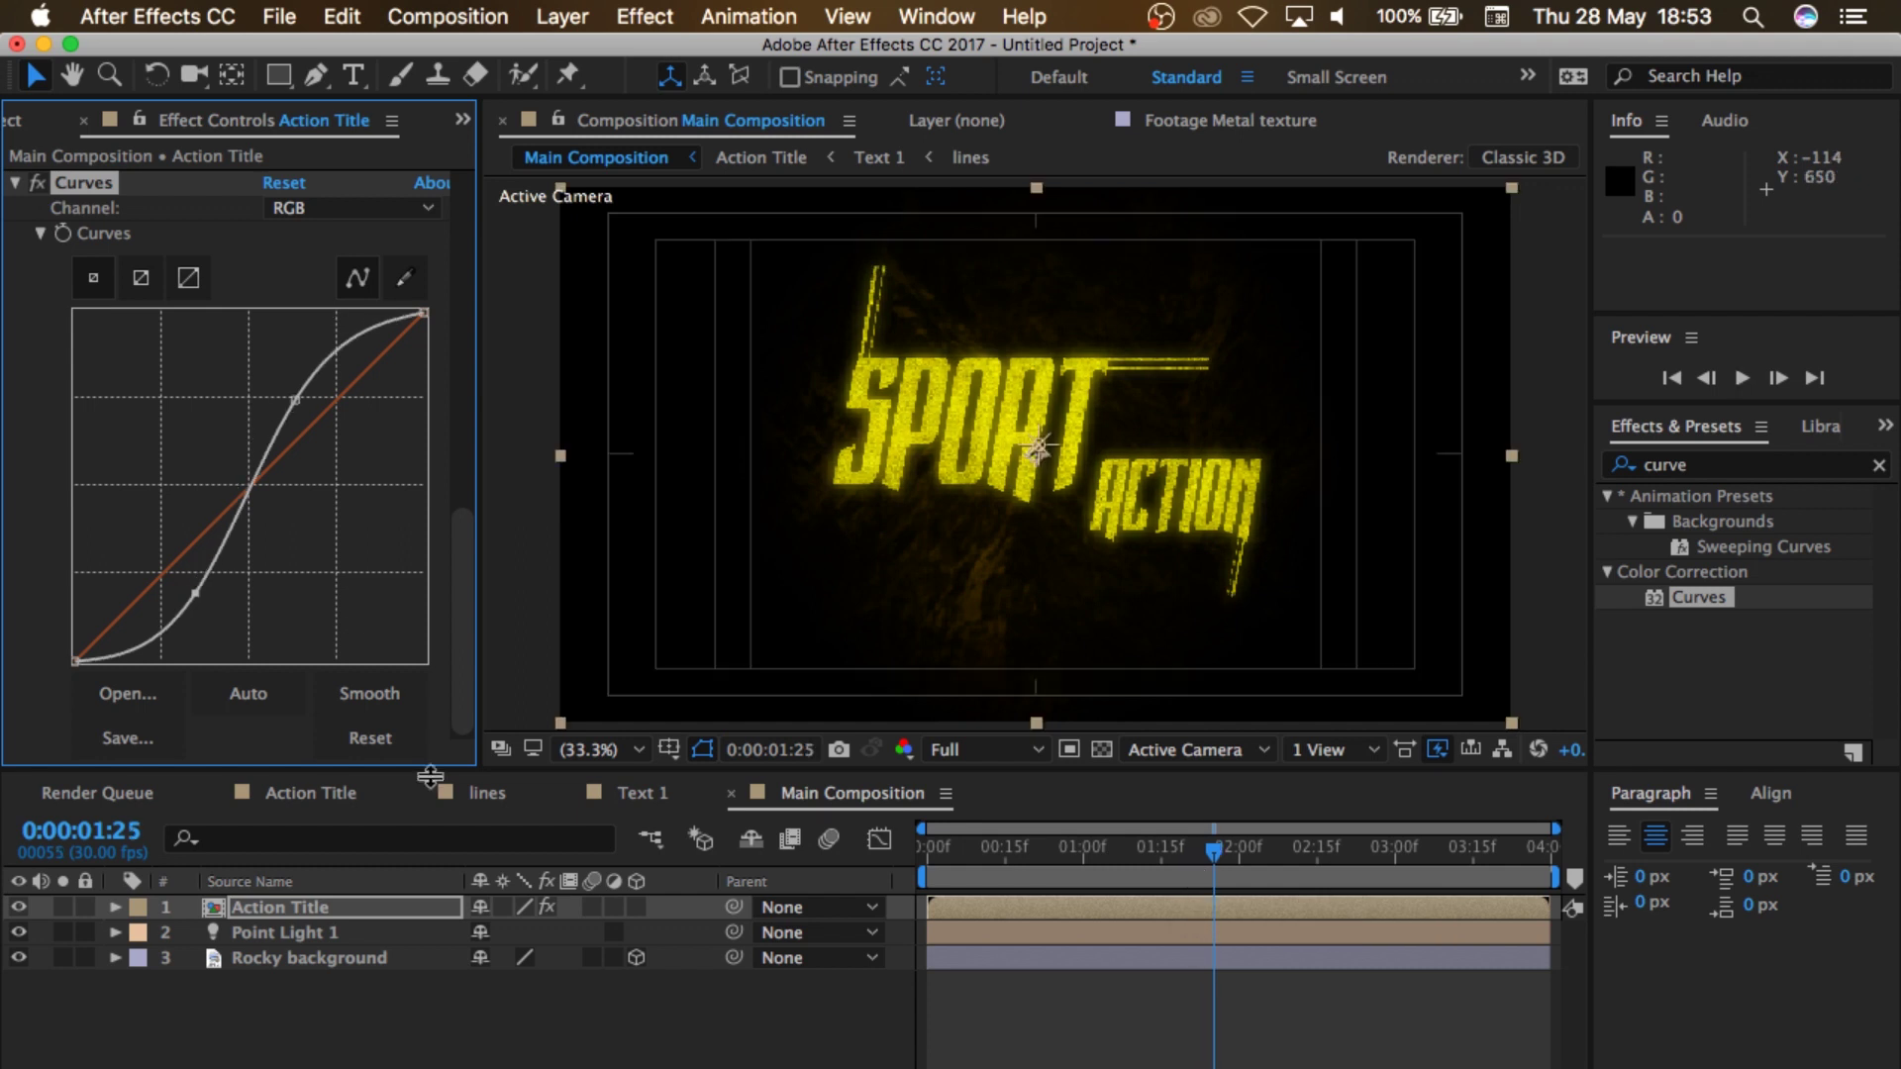
Step: Duplicate the Action Title layer and remove the Glow, Glow 2 and Curves effects from the upper copy
left_click(364, 903)
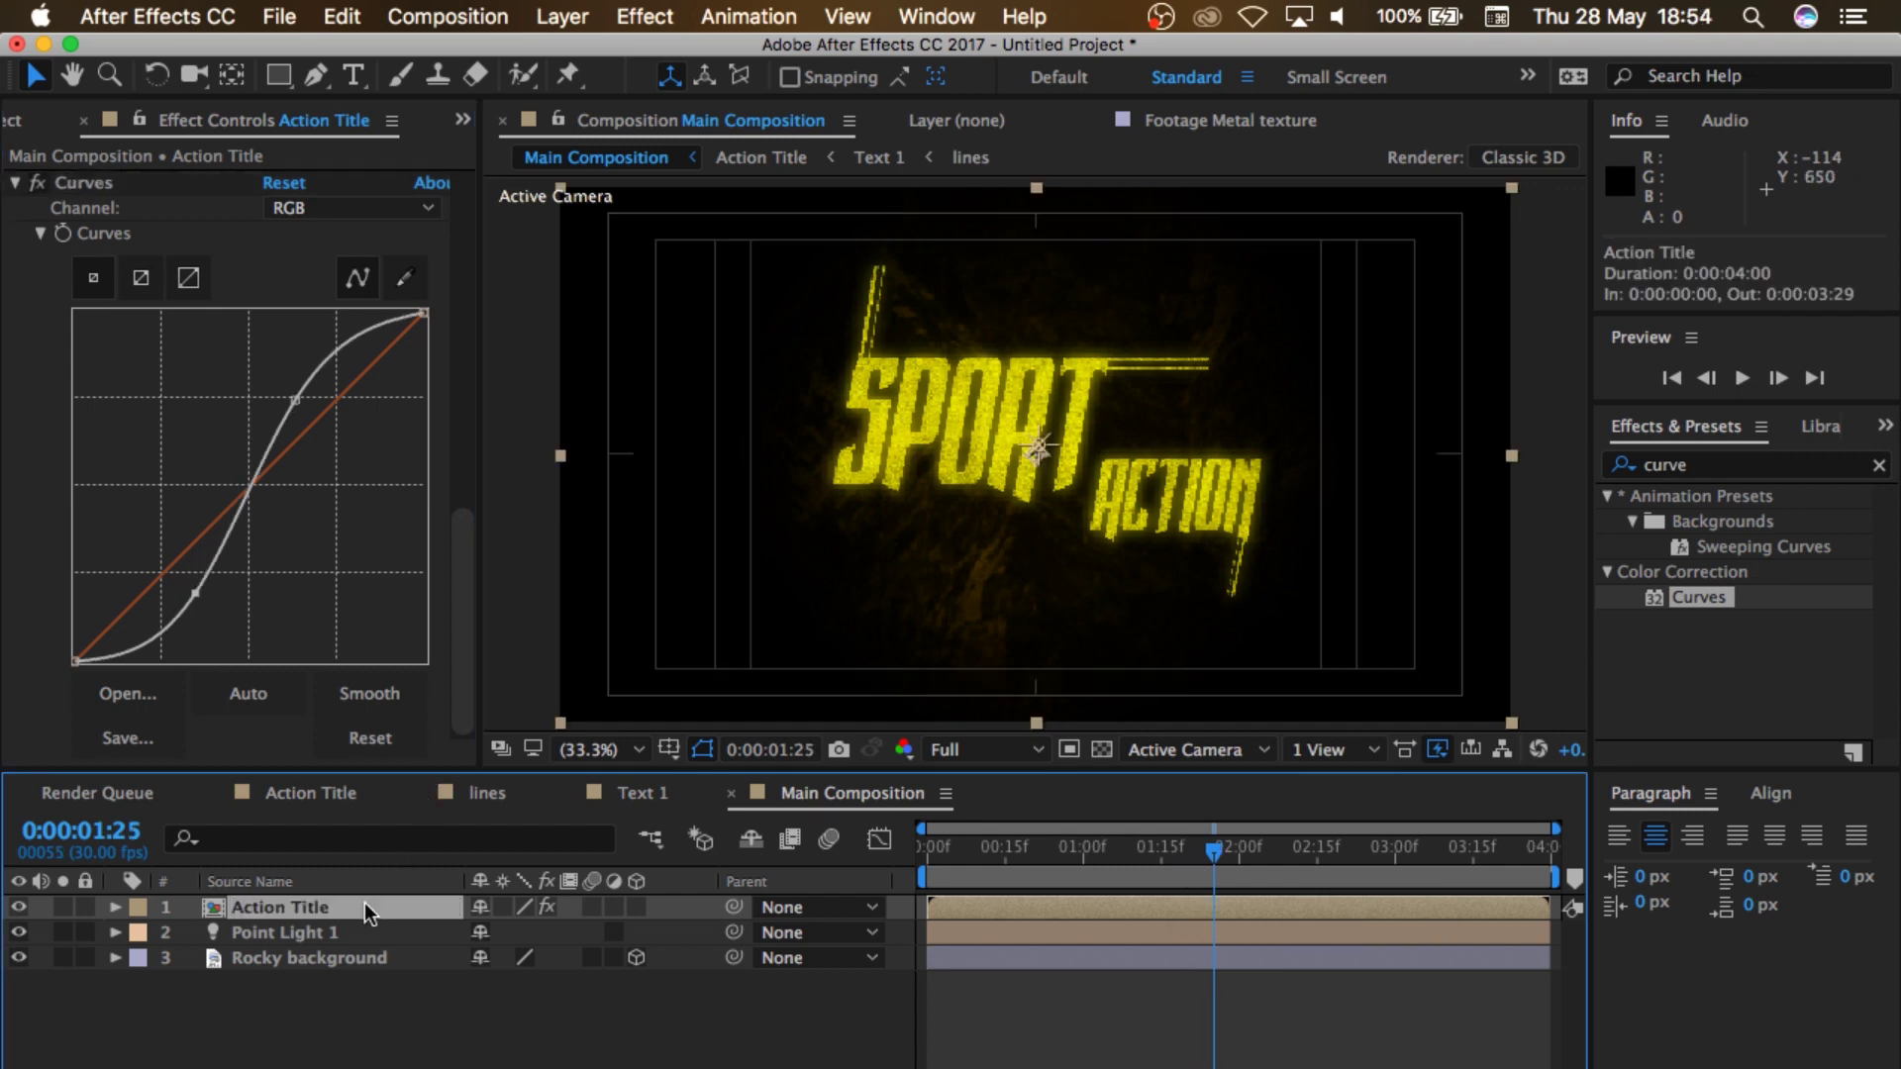
key("super+v")
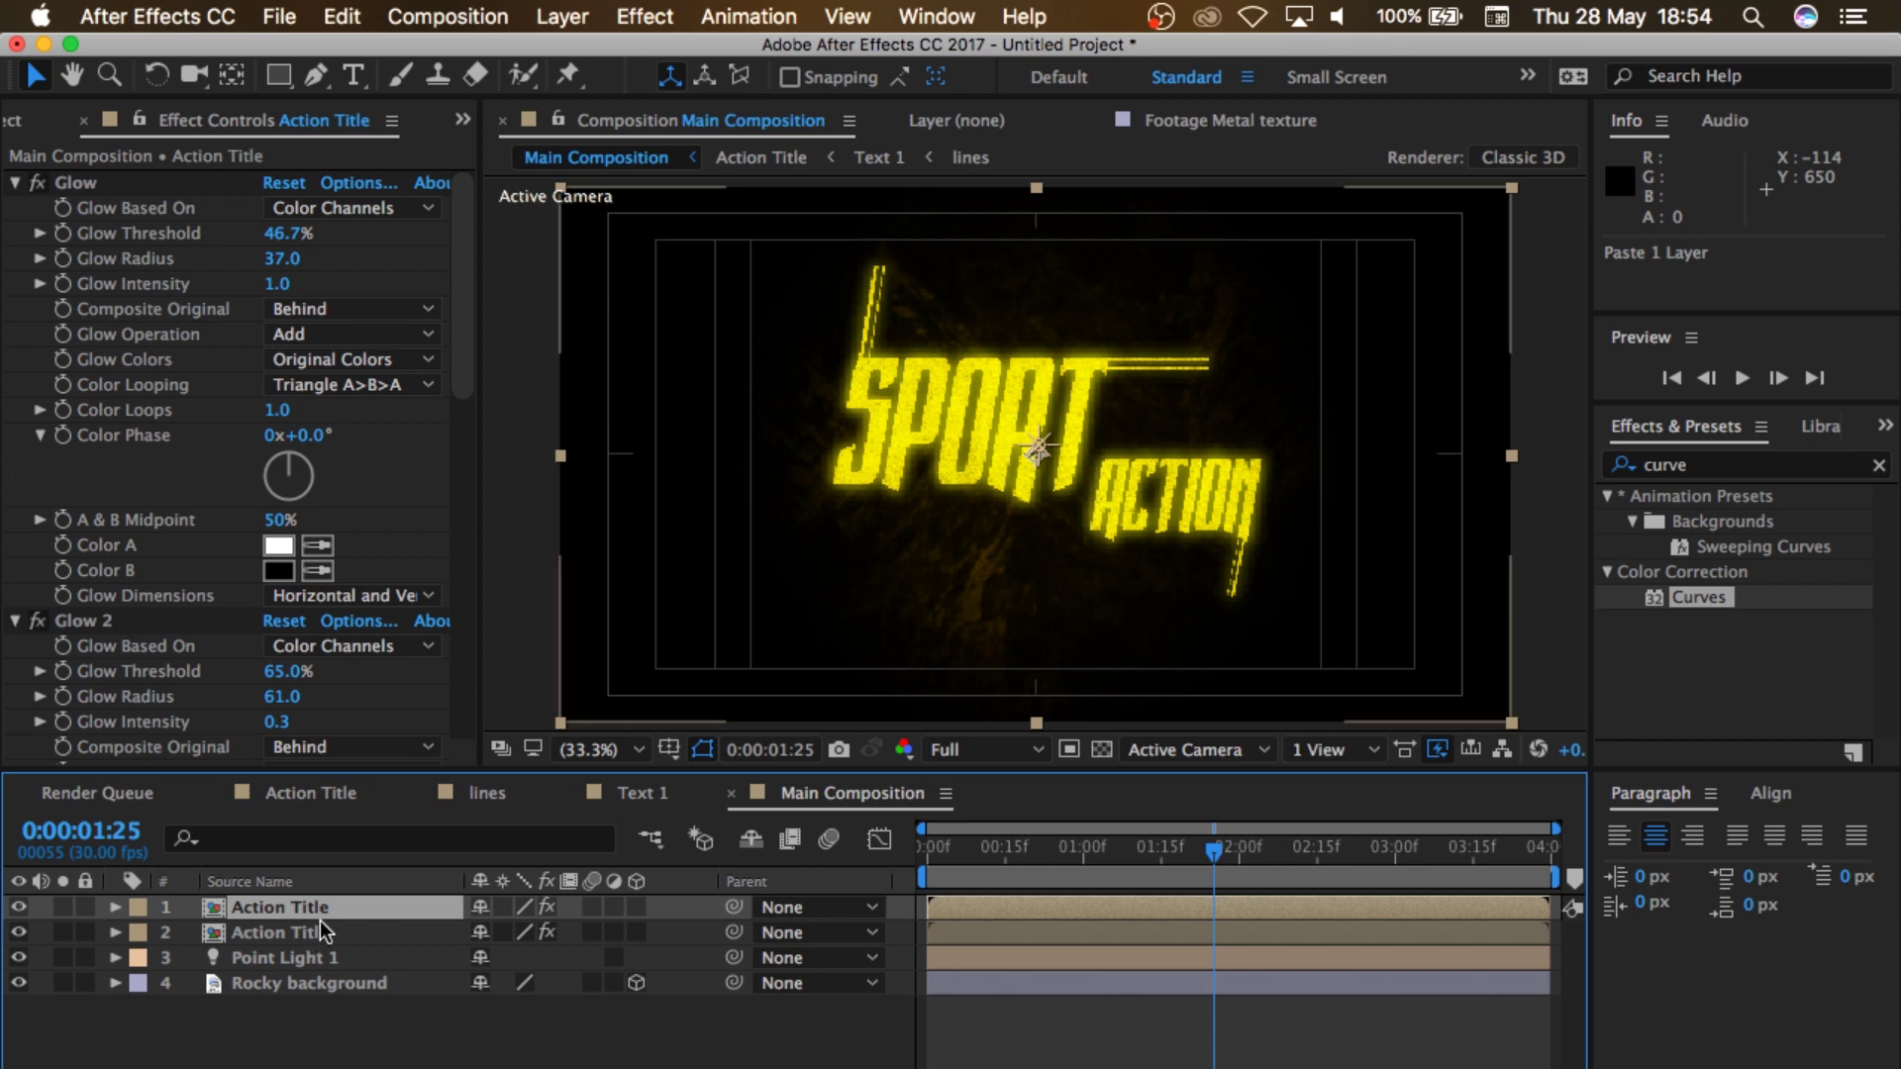
left_click(15, 184)
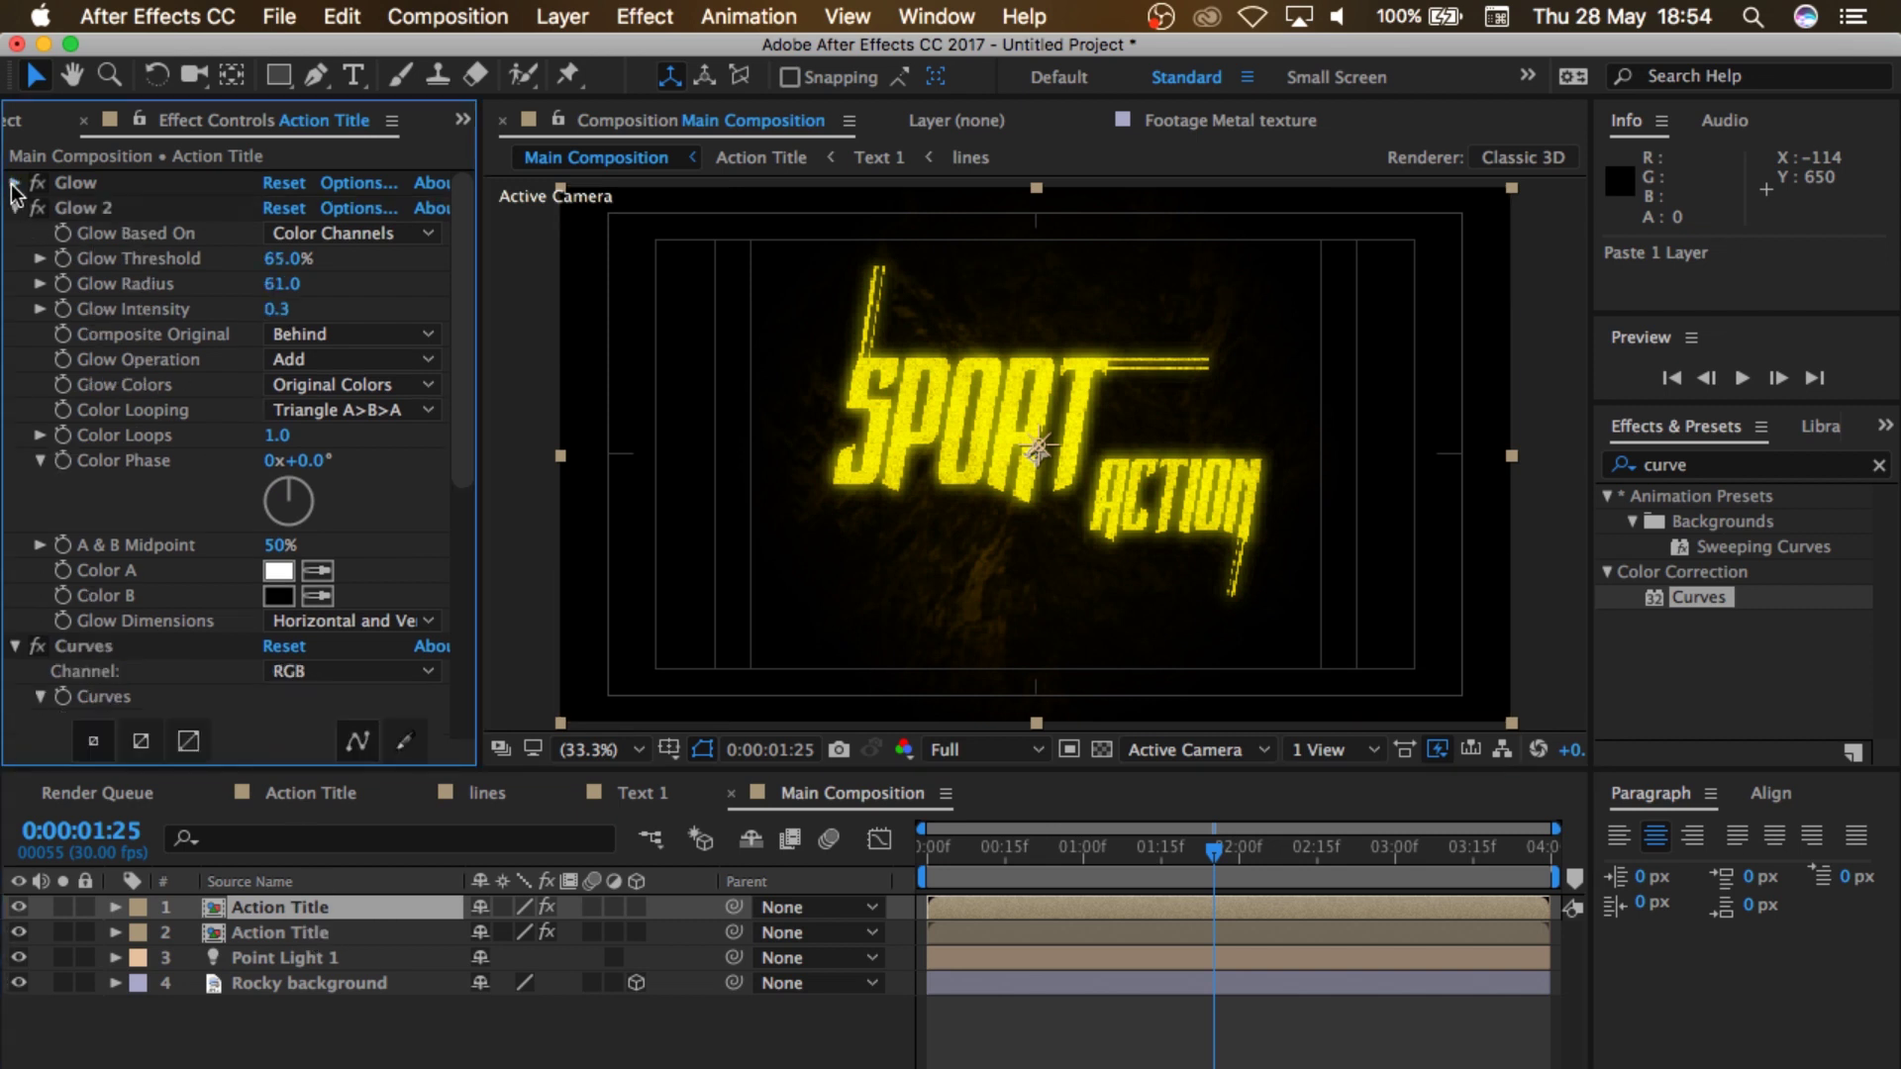
left_click(15, 646)
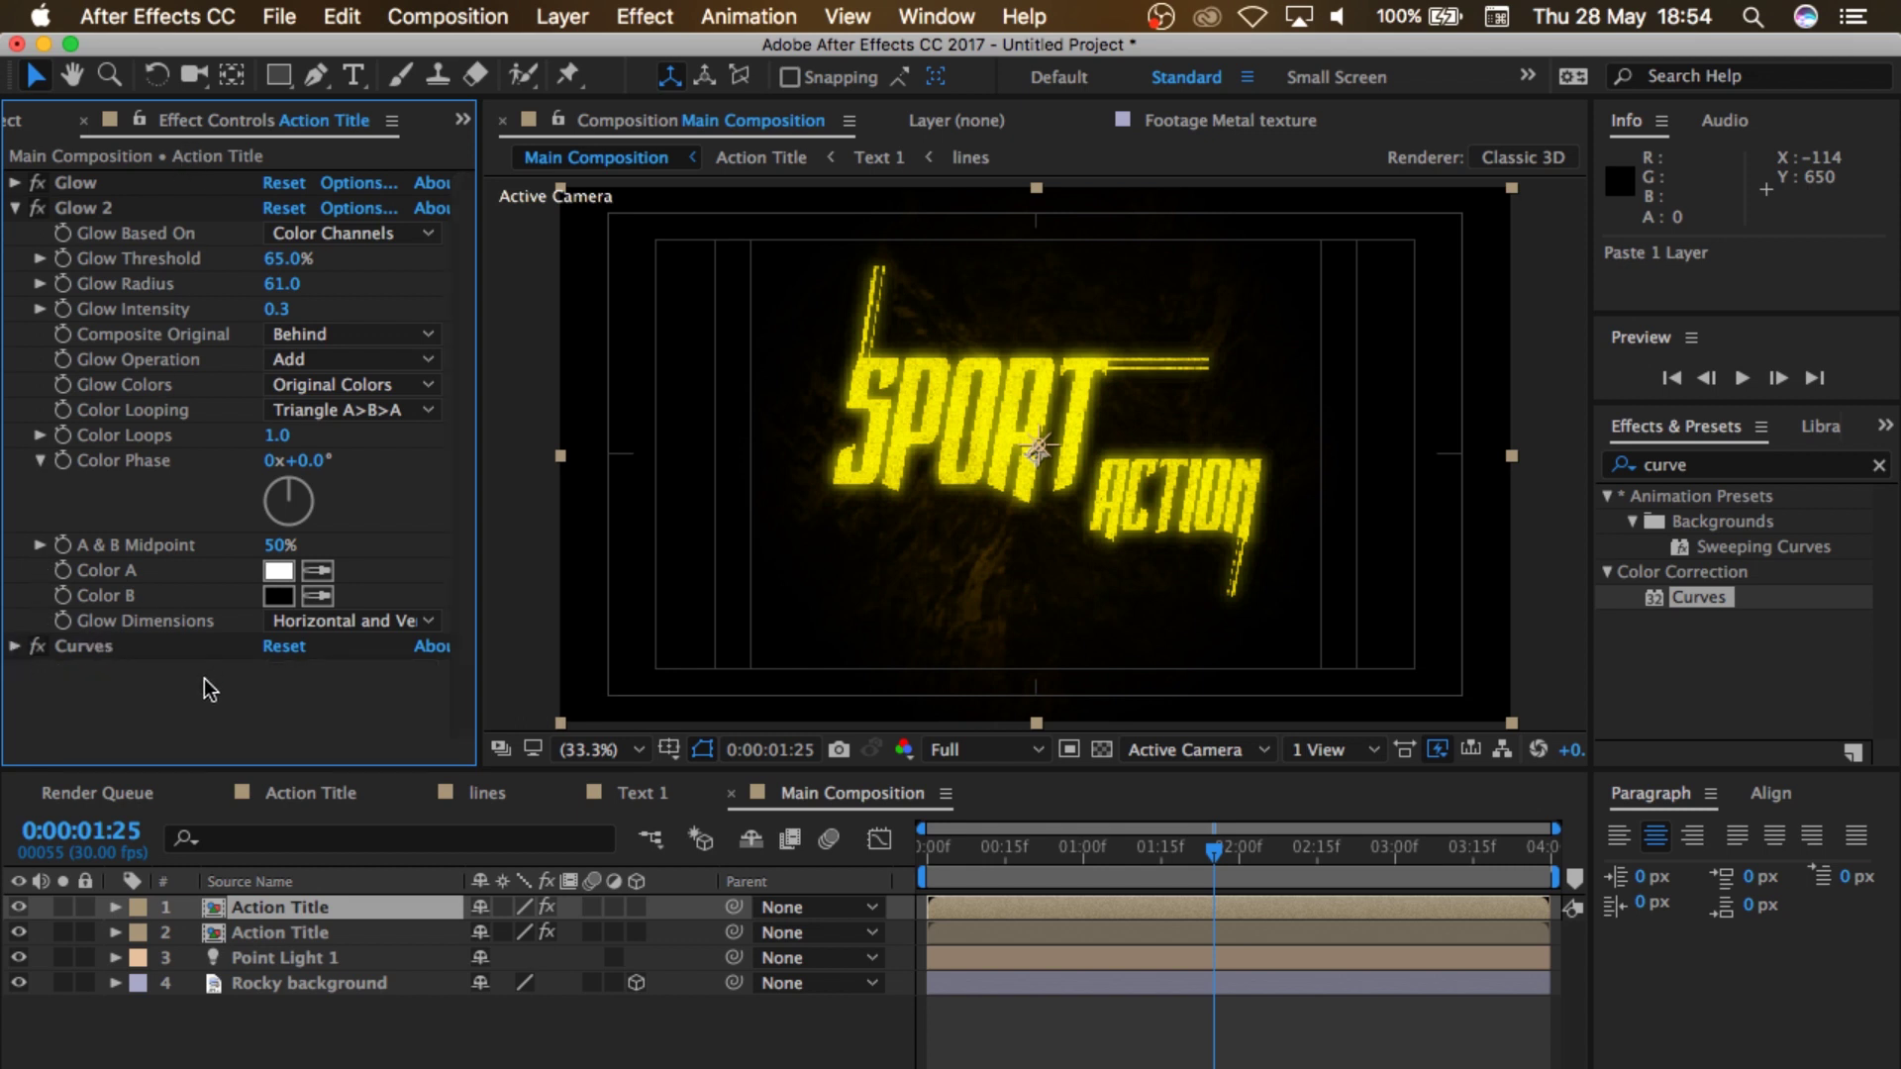
left_click(109, 182)
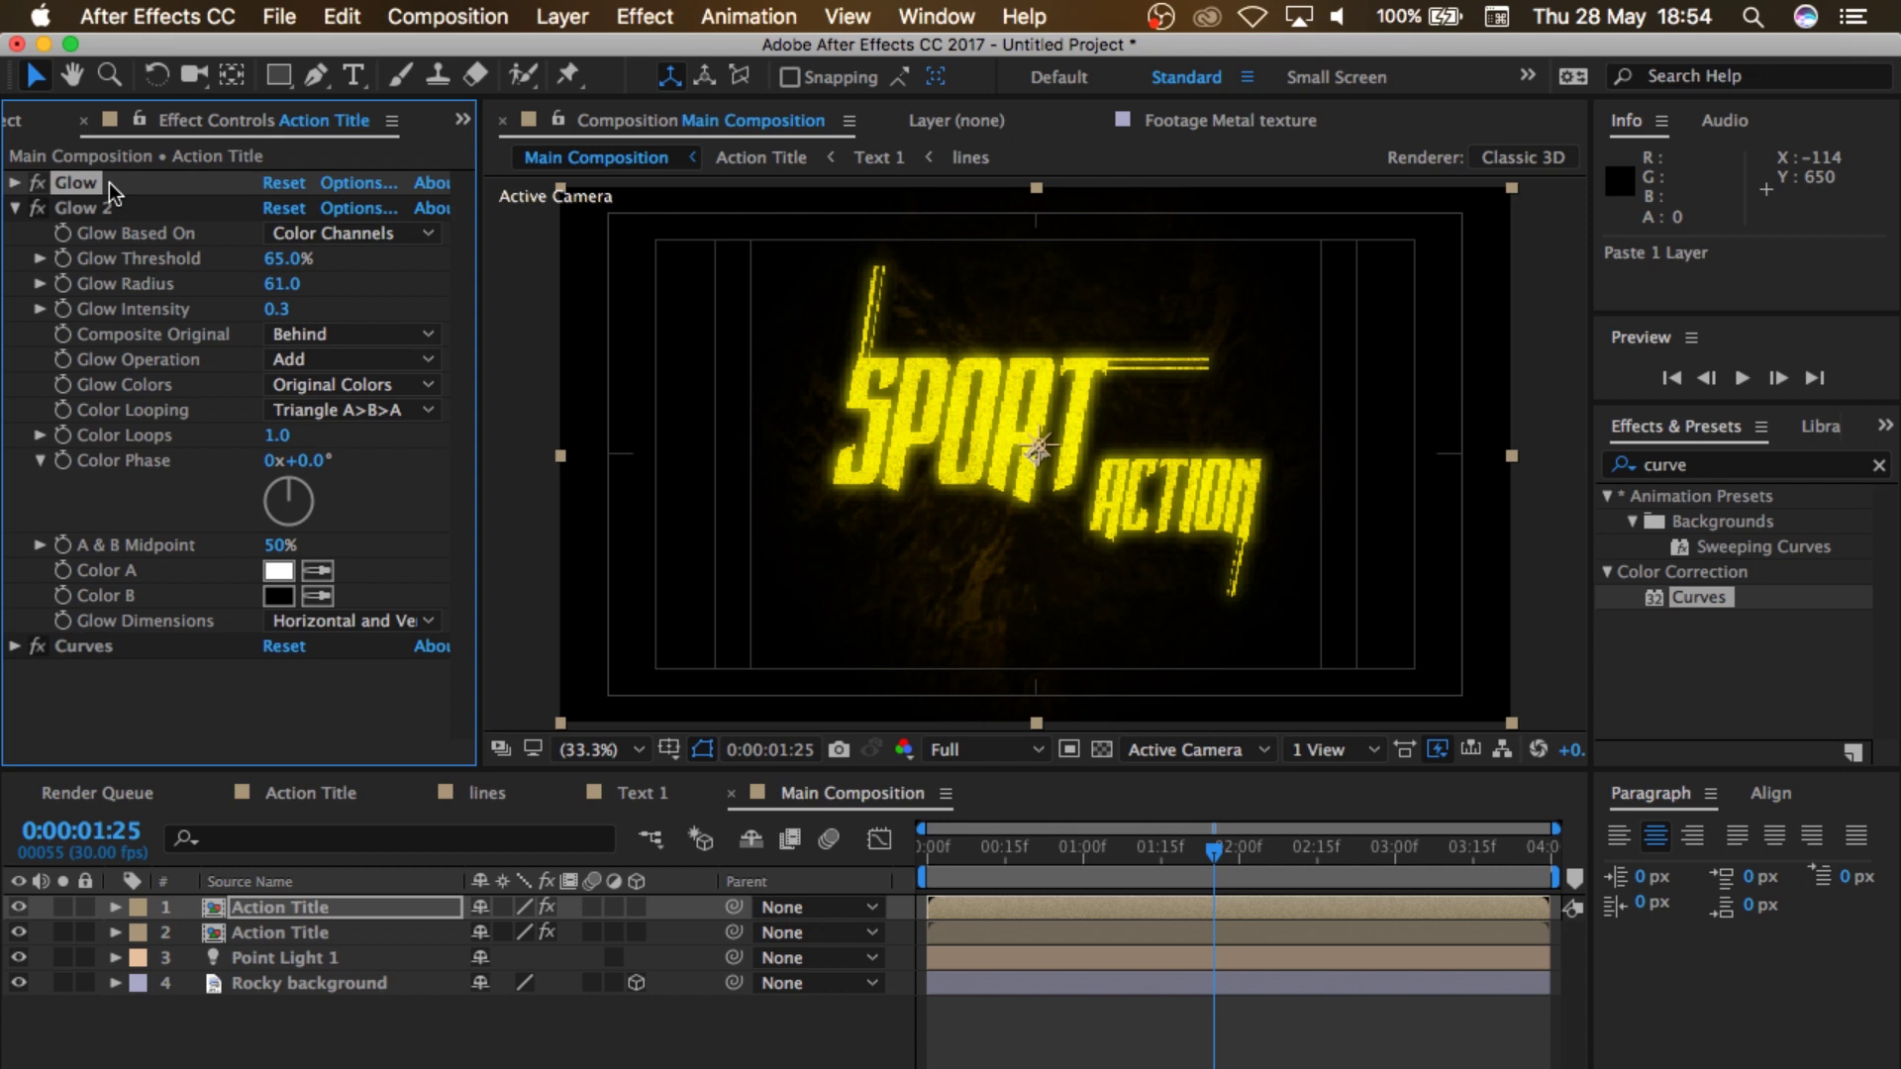
key("Delete")
key("Delete")
left_click(109, 182)
key("Delete")
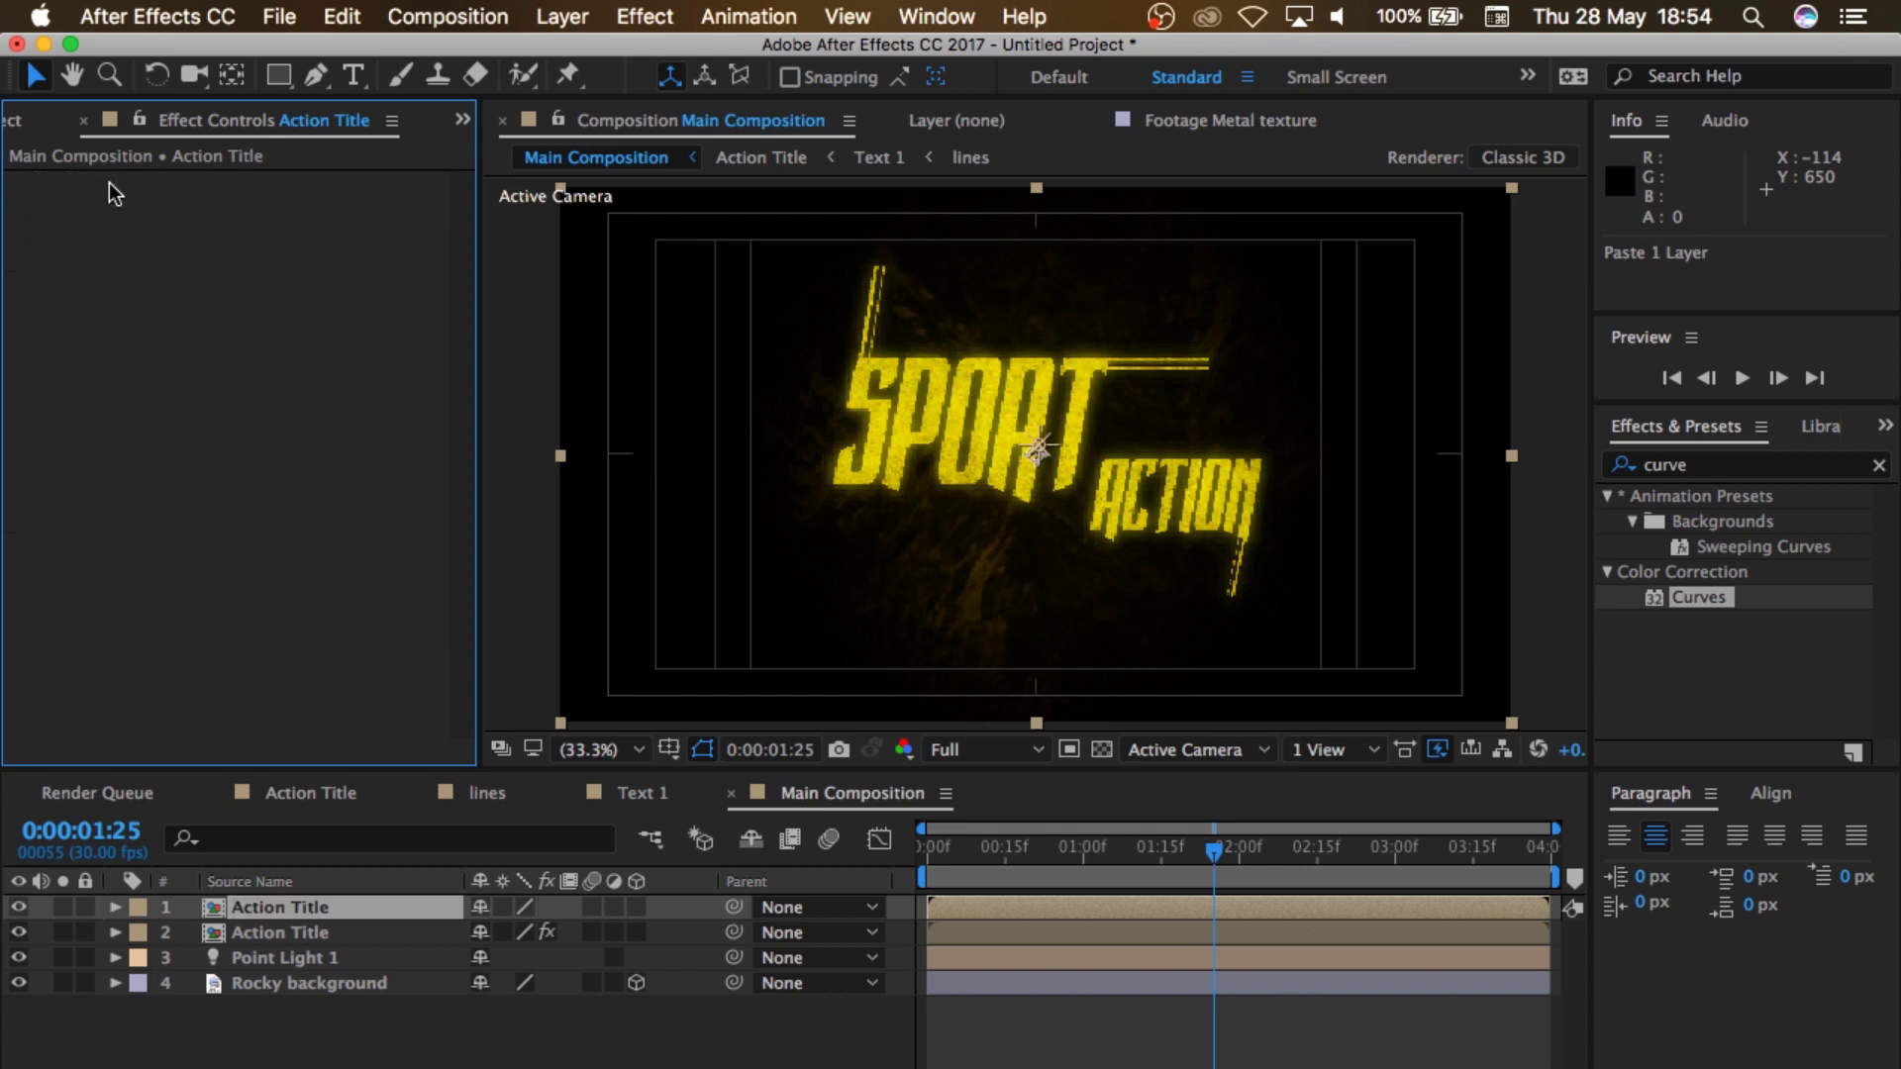
Step: Apply the Fill effect to the upper Action Title layer and set its colour to black (000000)
left_click(1878, 465)
left_click(1761, 460)
type("fill")
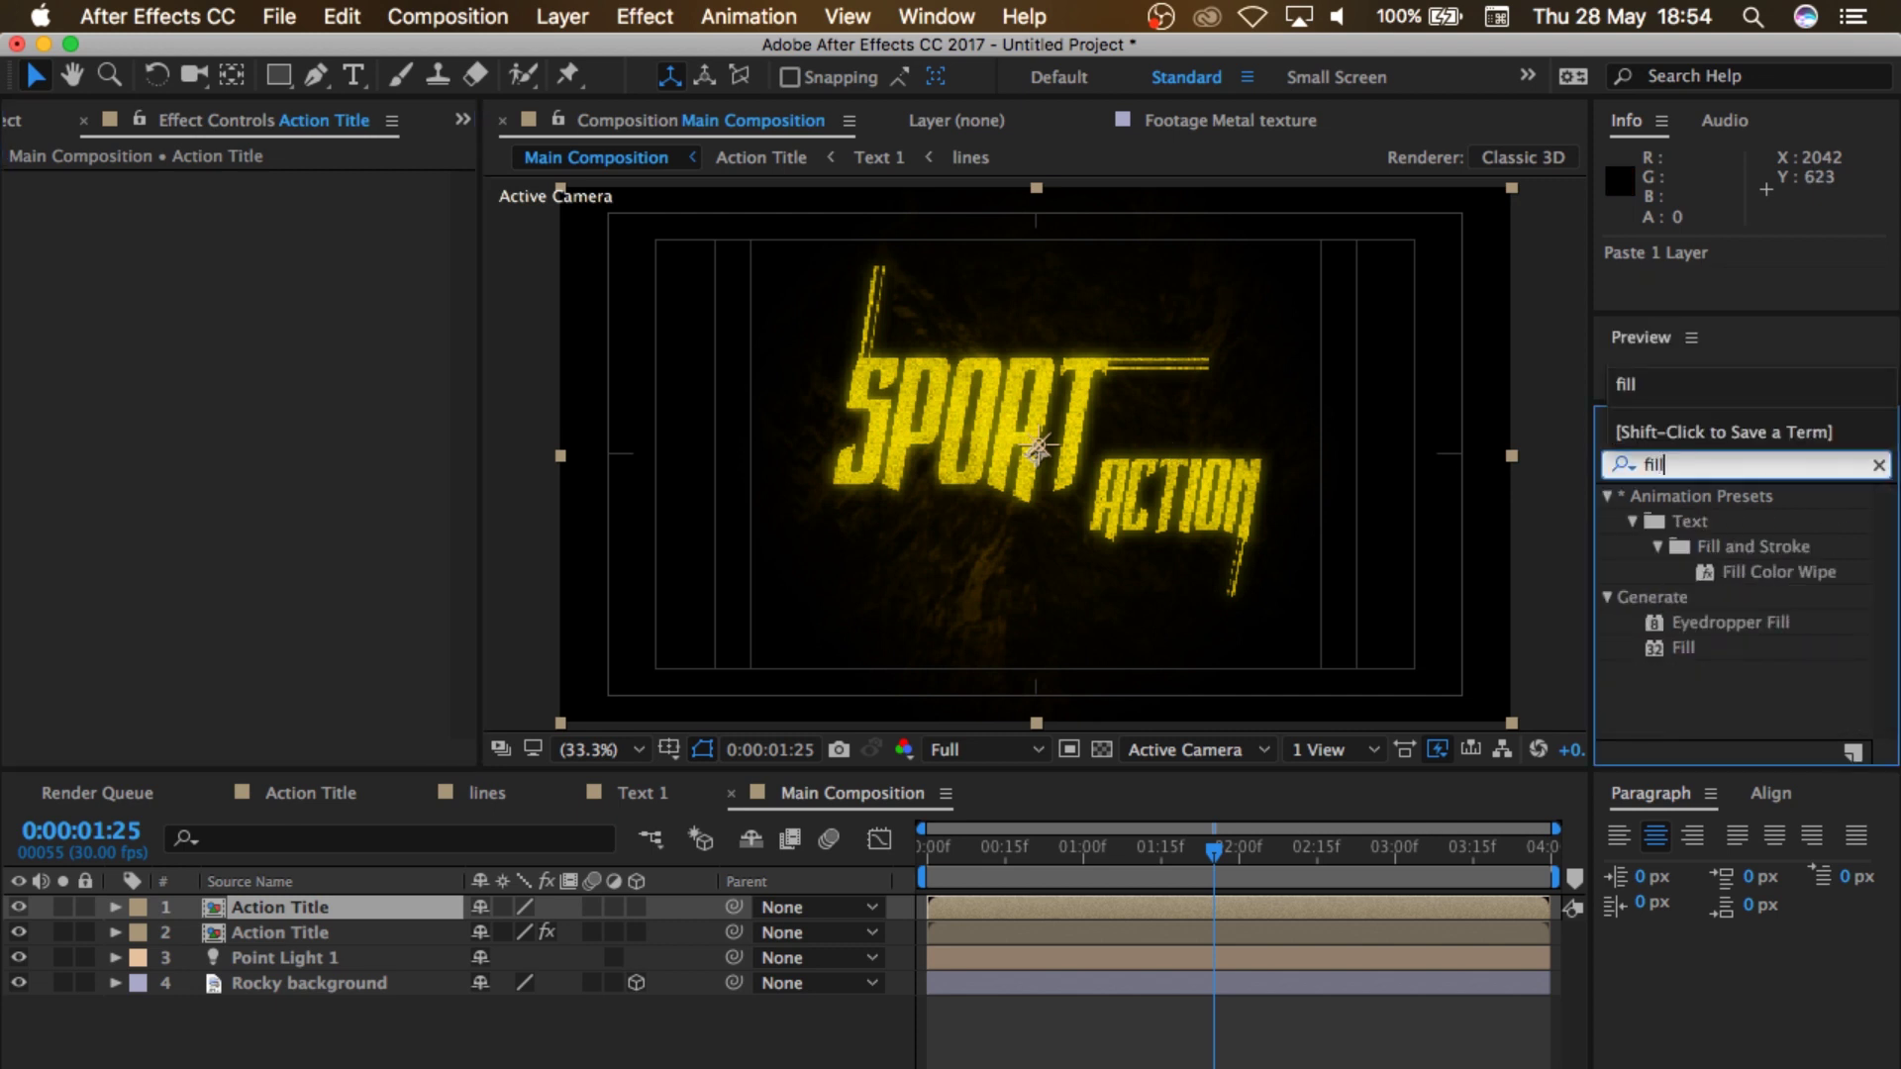
left_click(1724, 647)
left_click_drag(1724, 648, 365, 907)
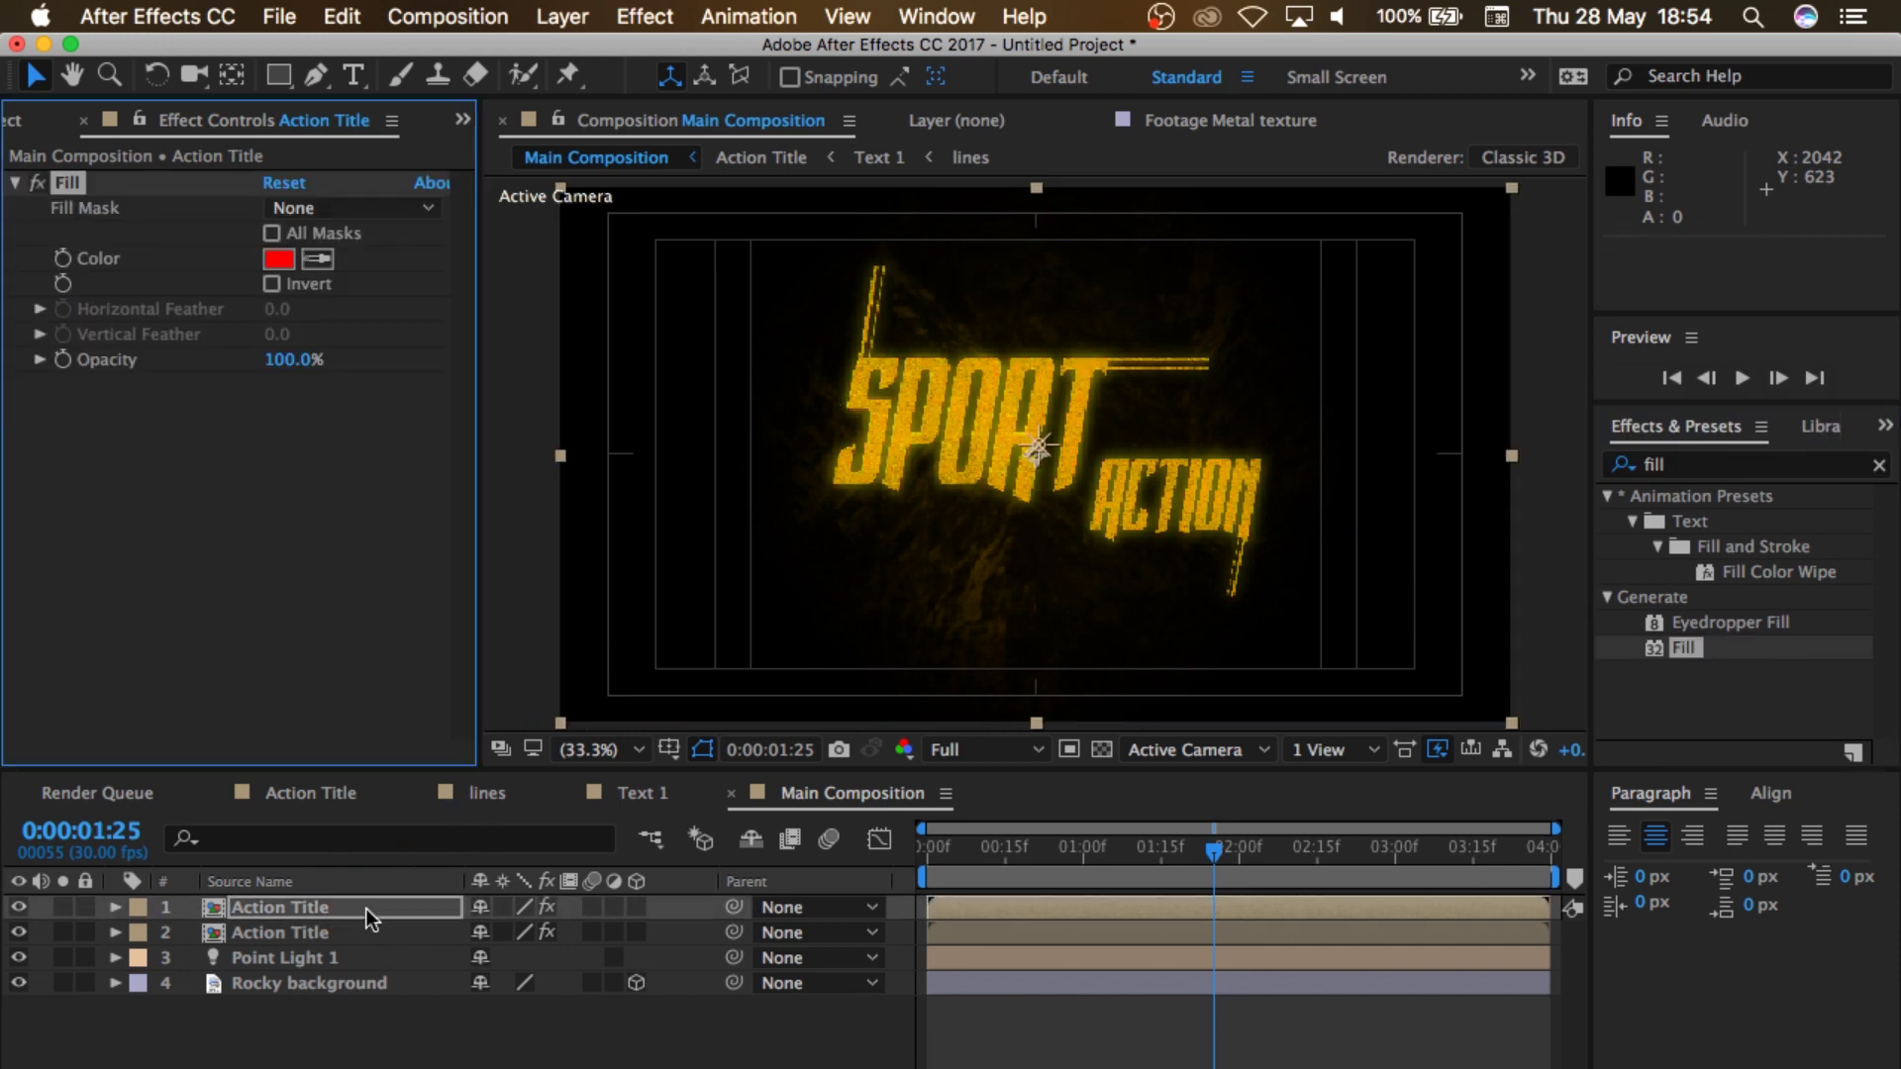
left_click(278, 259)
left_click_drag(420, 579, 170, 807)
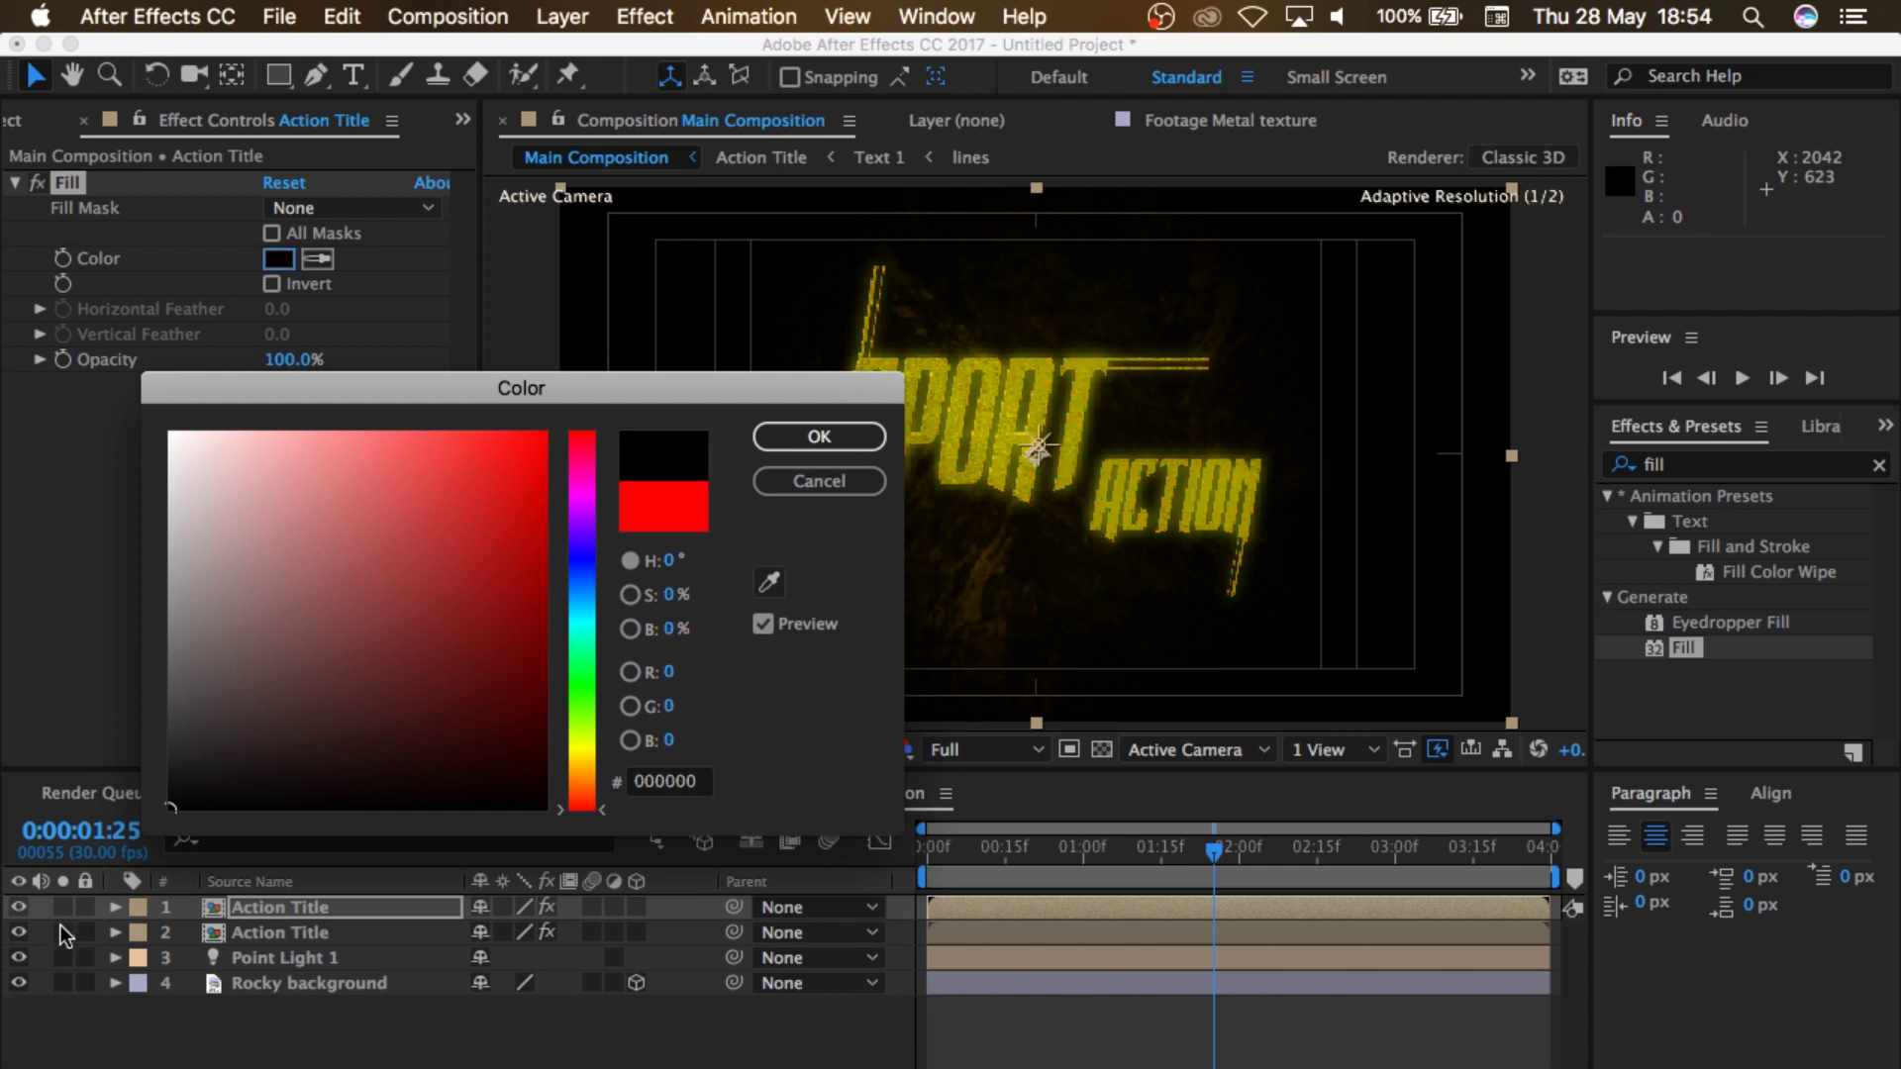
left_click(819, 436)
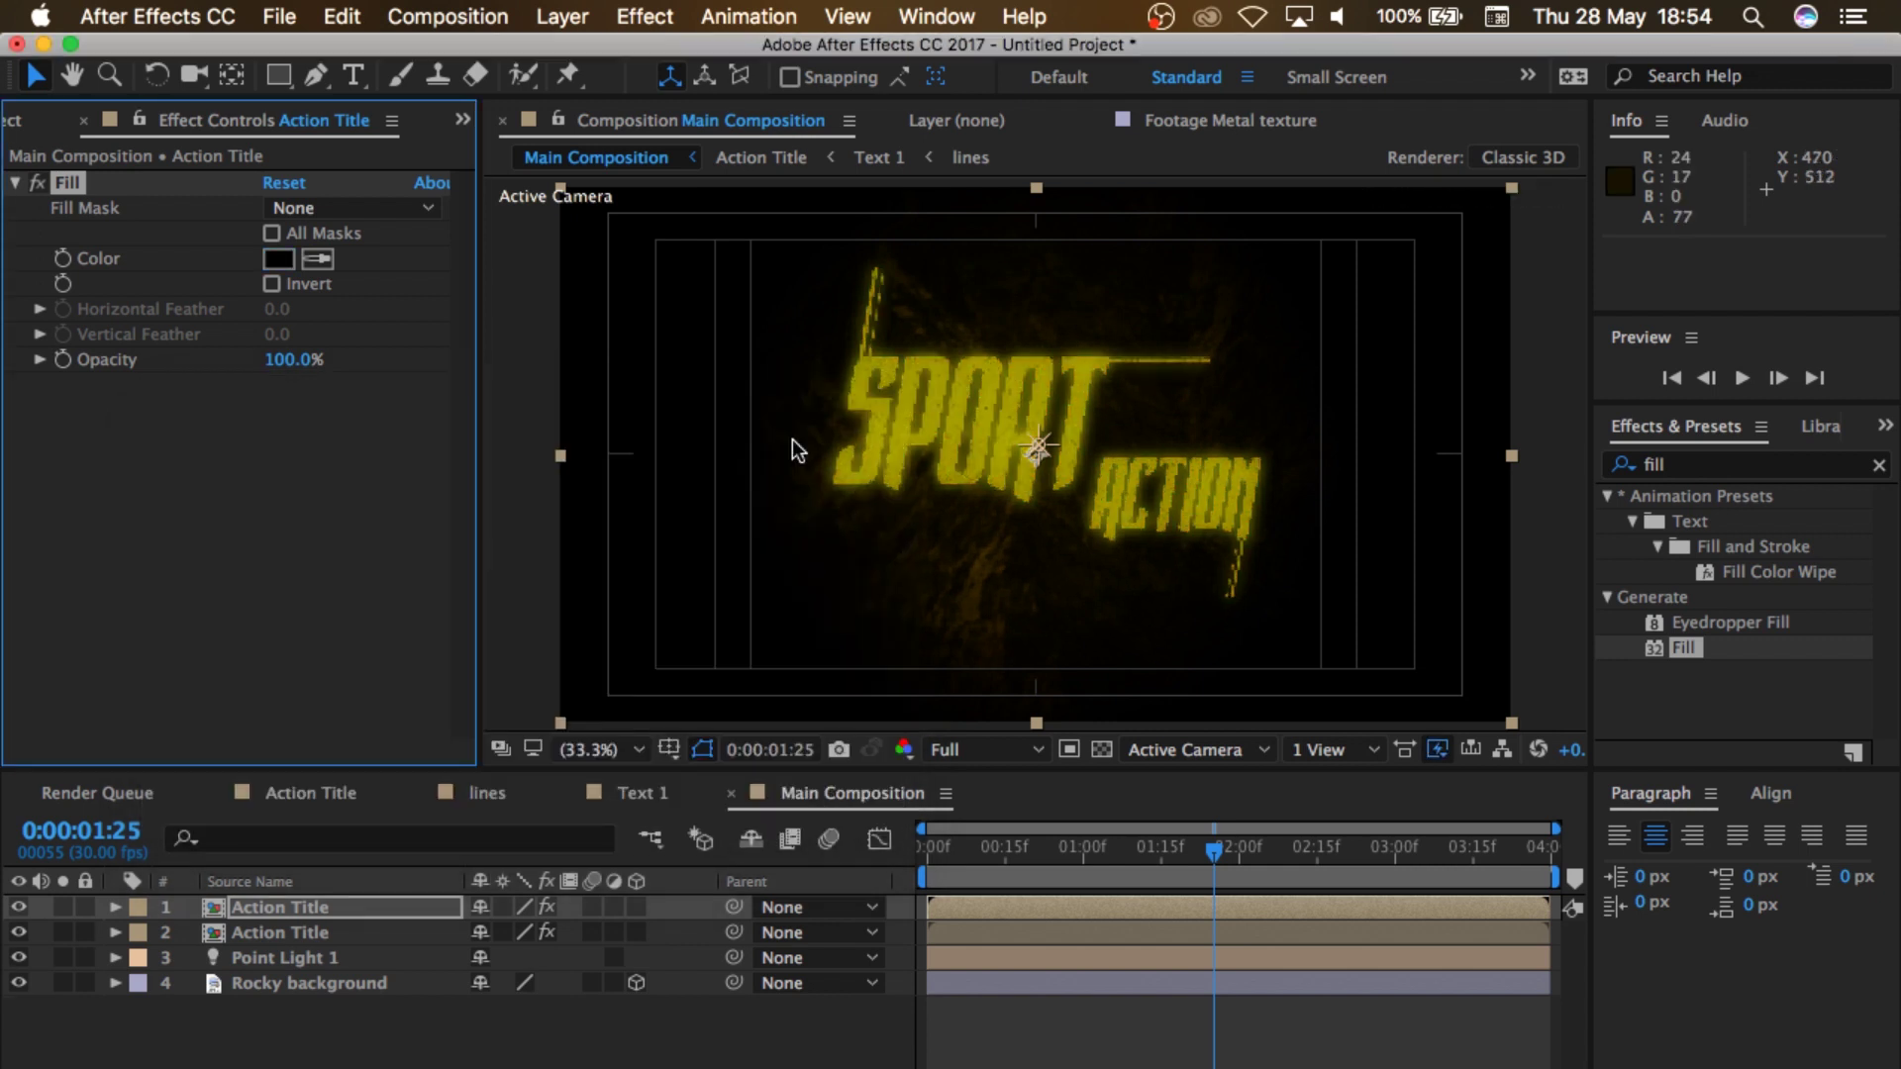
Step: Find the Bevel Alpha effect and apply it to the upper Action Title layer
left_click(1880, 466)
left_click(1761, 465)
type("be")
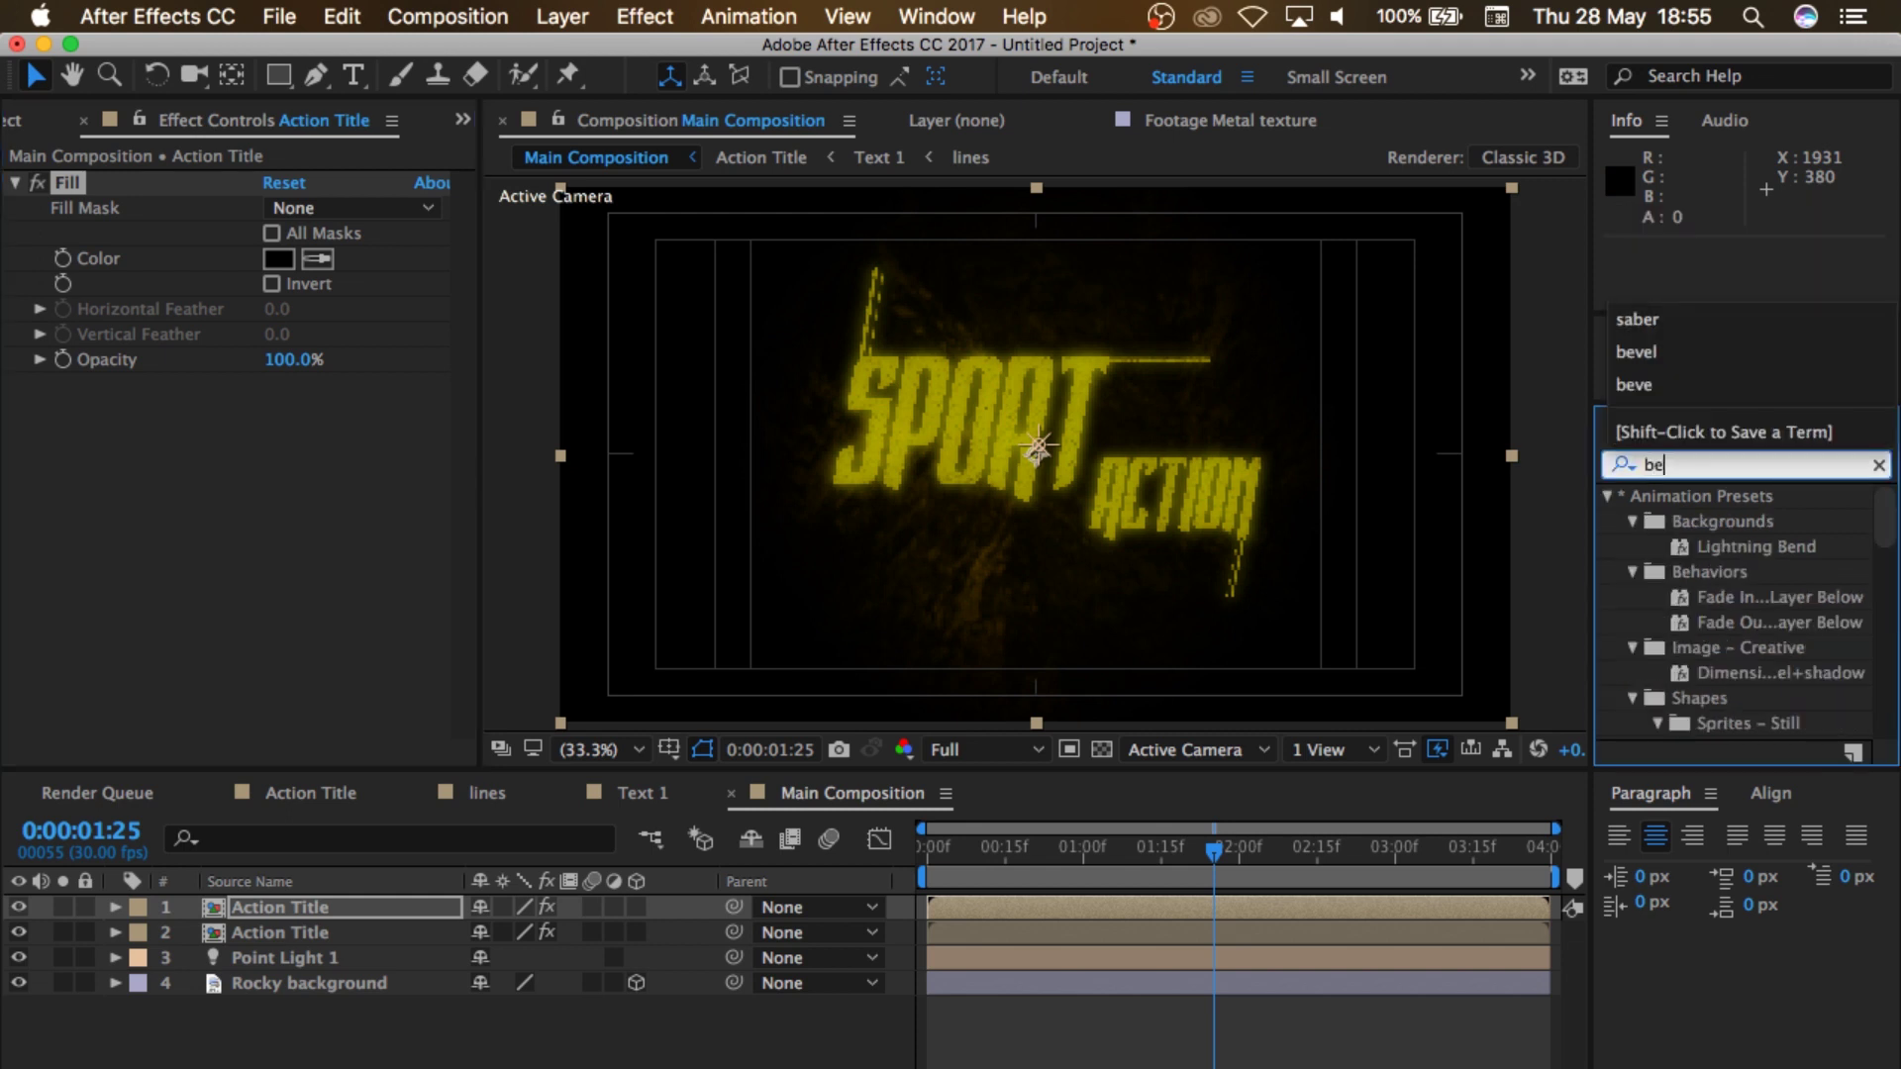
type("ve")
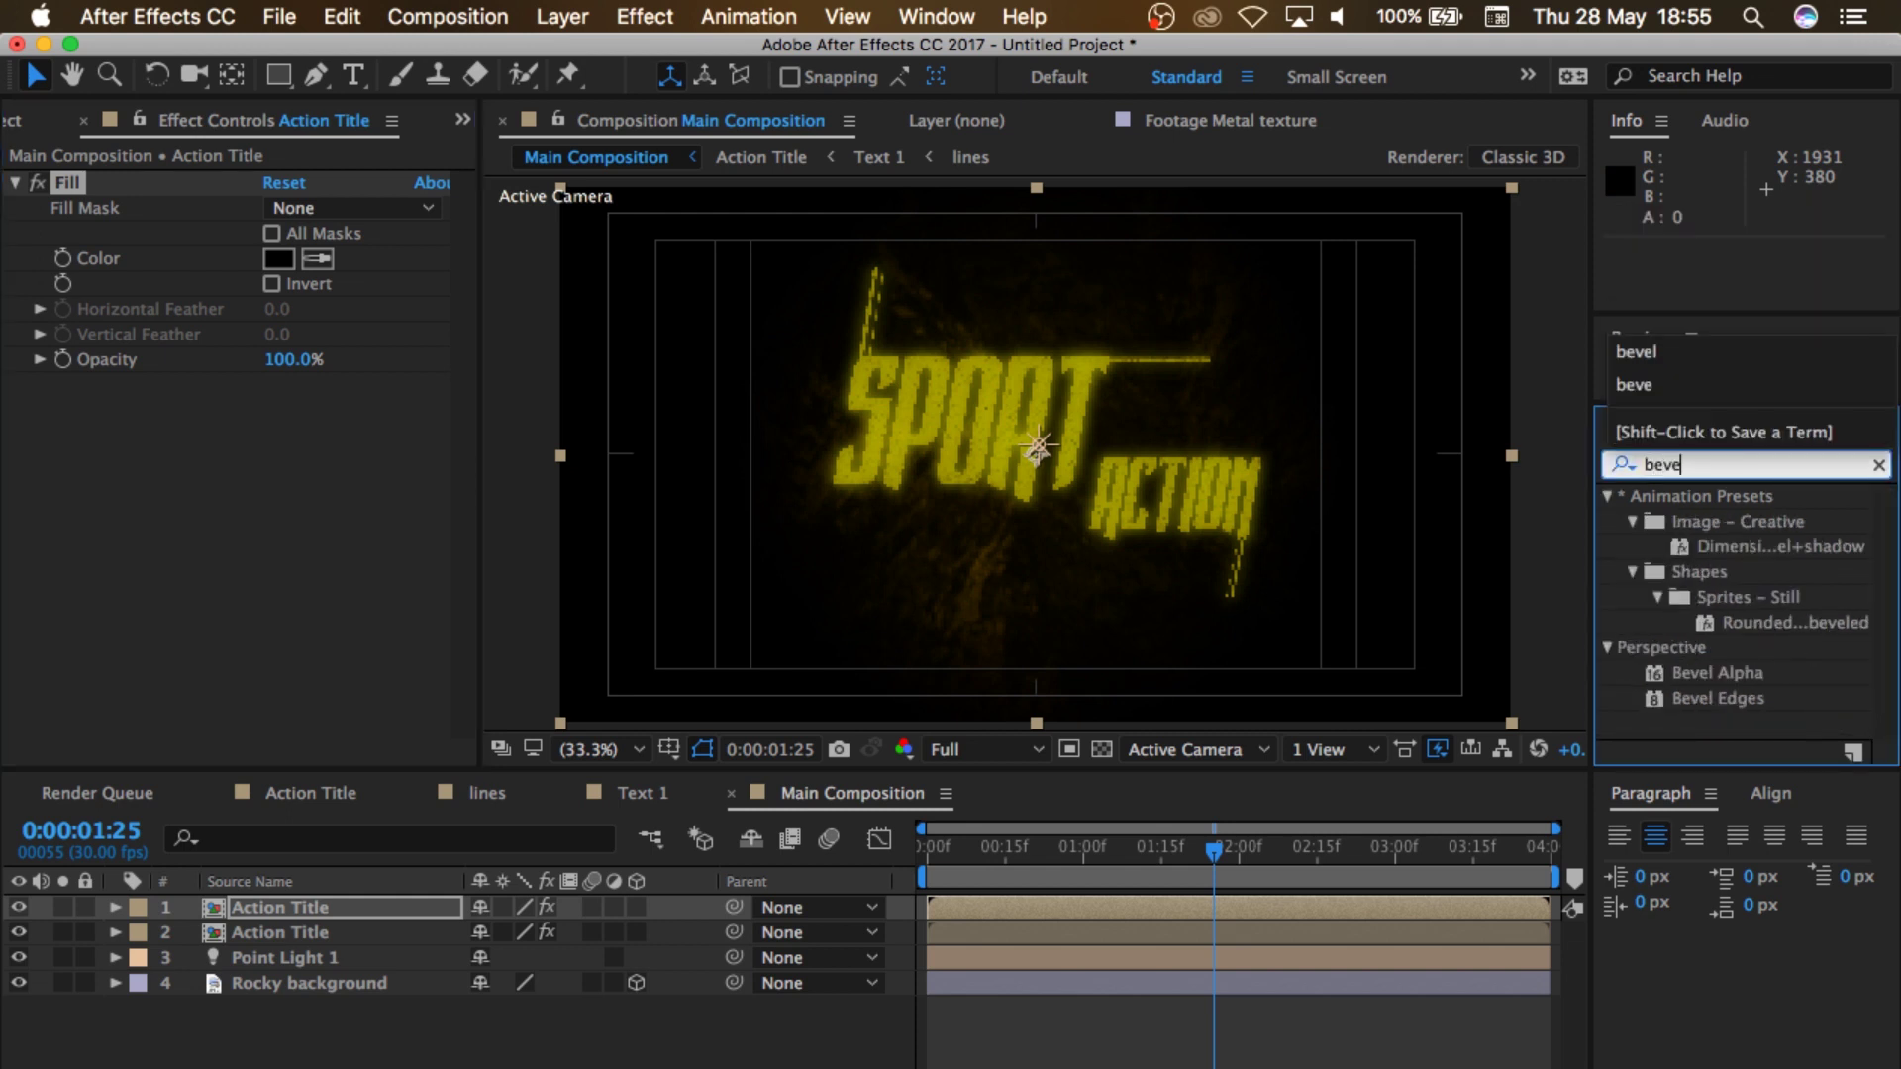
type("l")
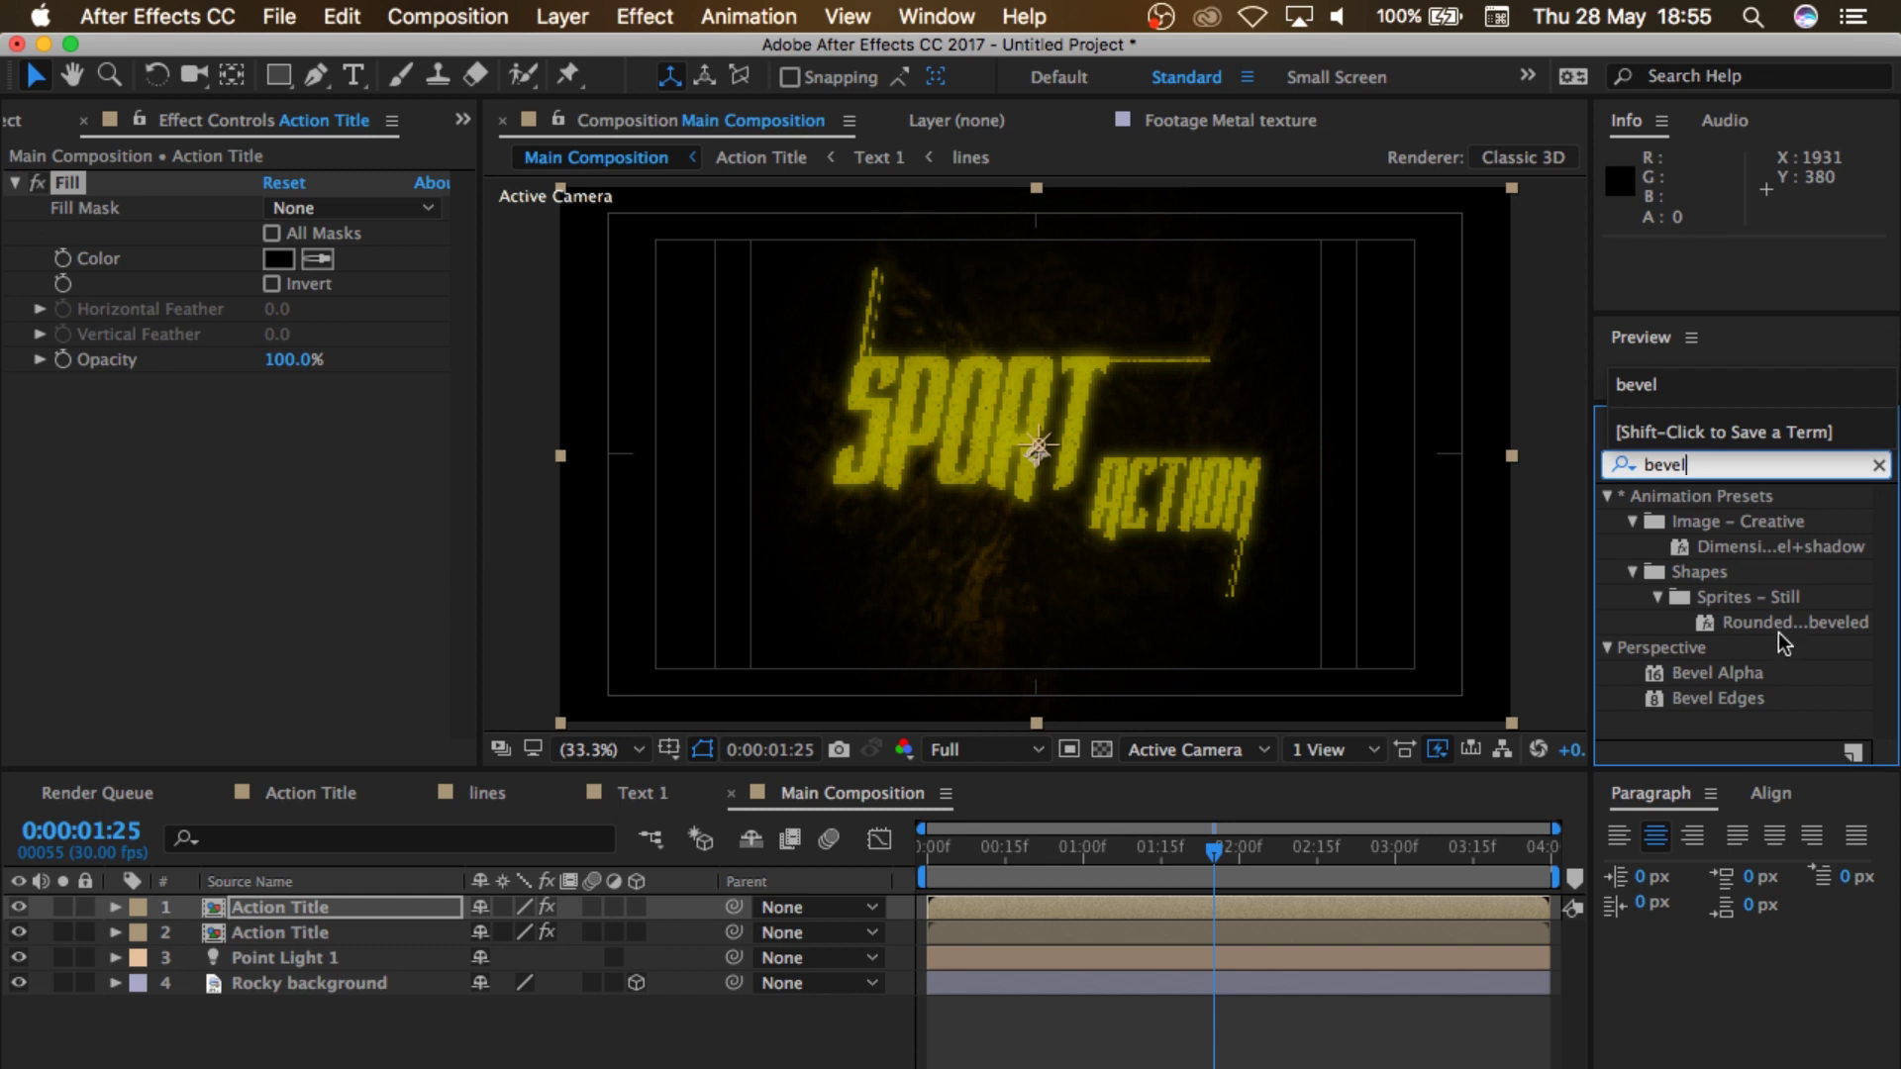
left_click(1750, 670)
left_click_drag(1749, 669, 403, 905)
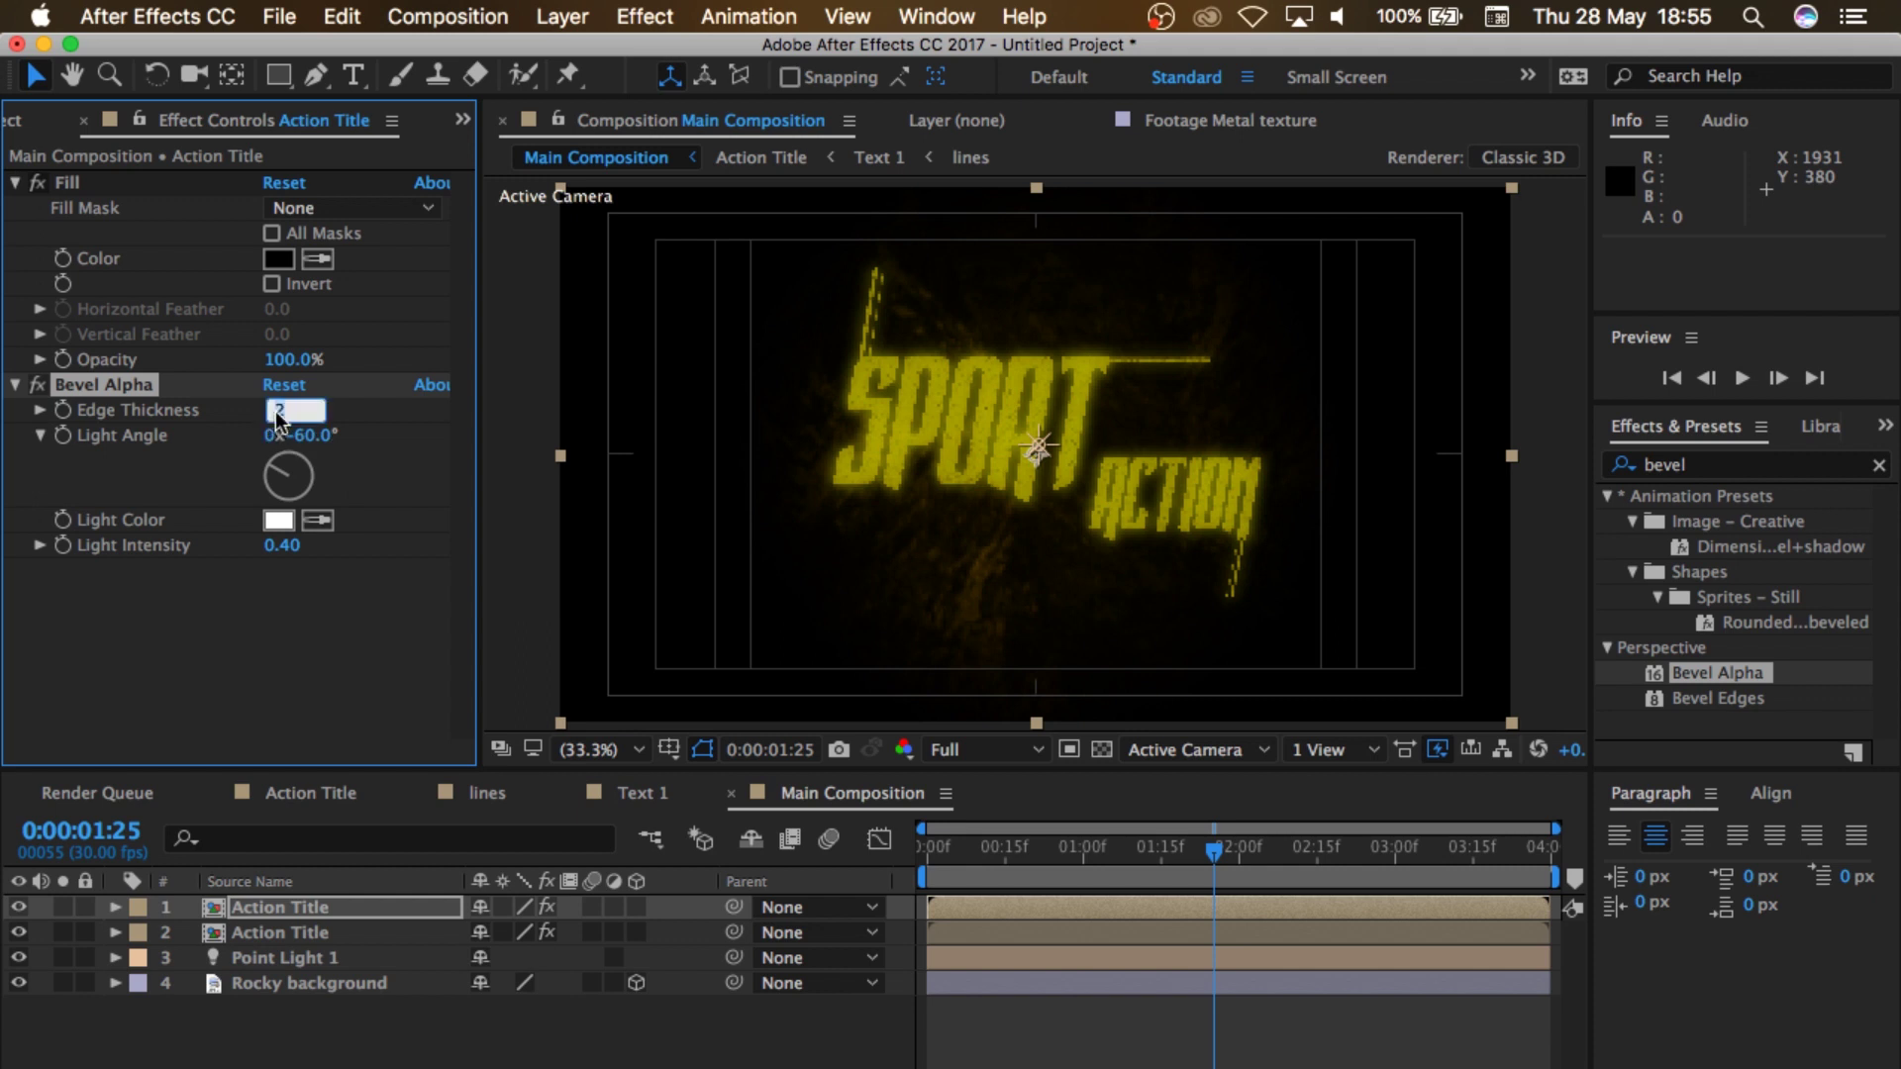
Step: Set the Bevel Alpha edge thickness to 6, light angle to -237° and light intensity to 1.00
type("6")
key("Return")
mouse_move(287, 450)
left_mouse_down()
mouse_move(311, 493)
mouse_move(263, 501)
mouse_move(299, 483)
left_mouse_up()
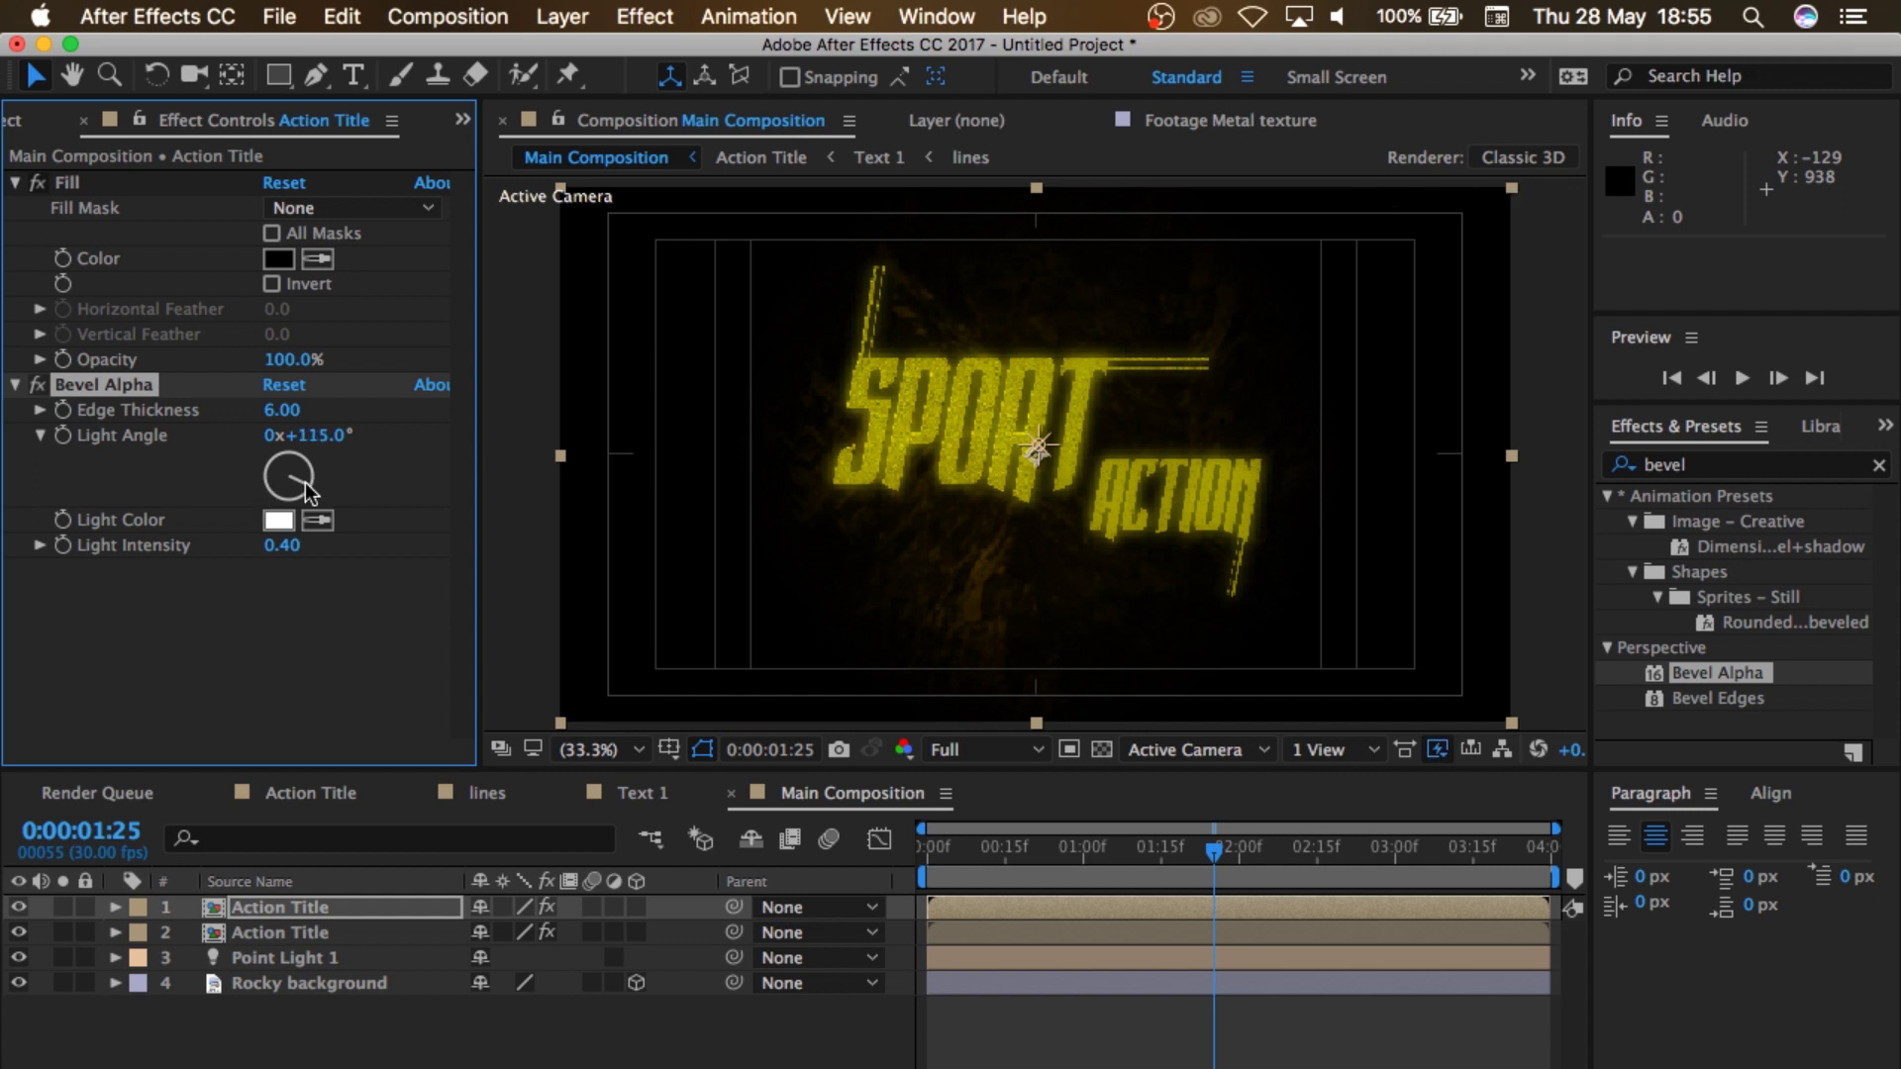
left_click(308, 437)
type("-237")
key("Return")
Step: Set the upper Action Title layer's blending mode to Add and check the title at 0:00:01:27
left_click(378, 911)
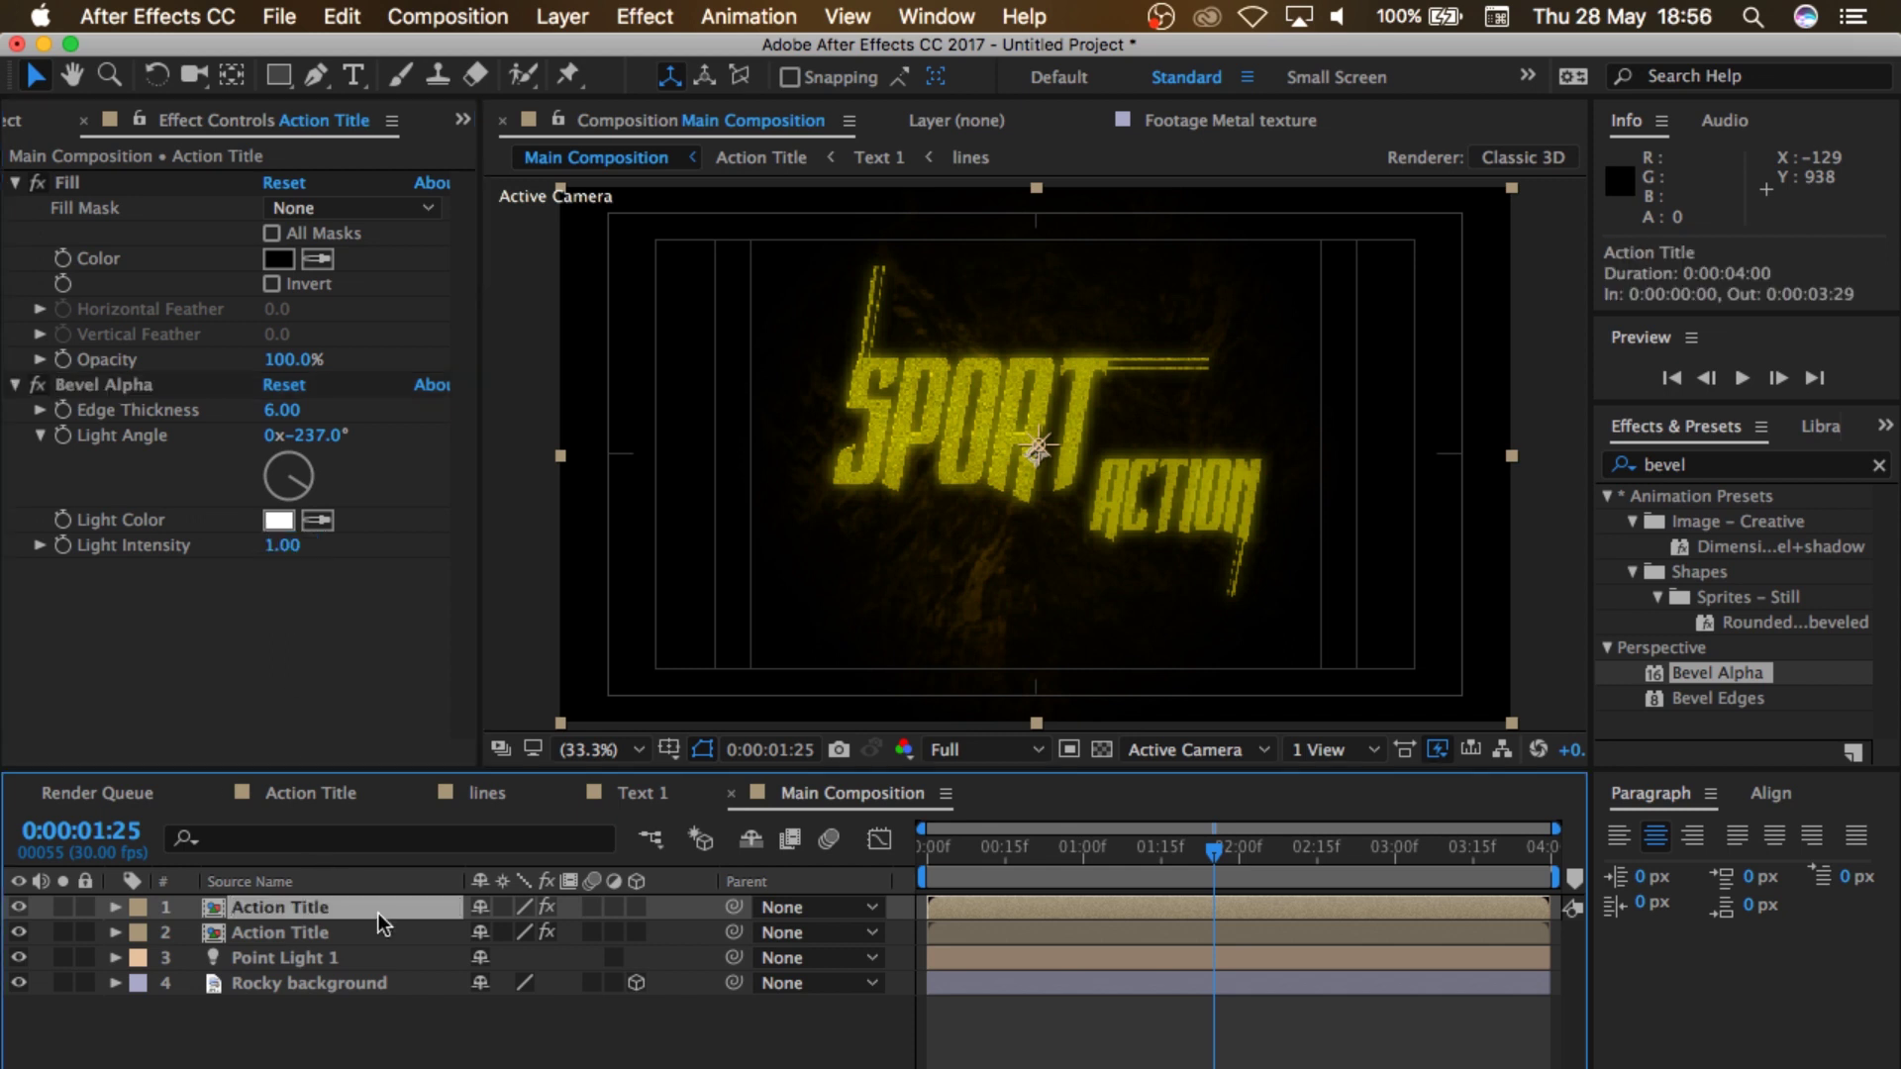
key("F4")
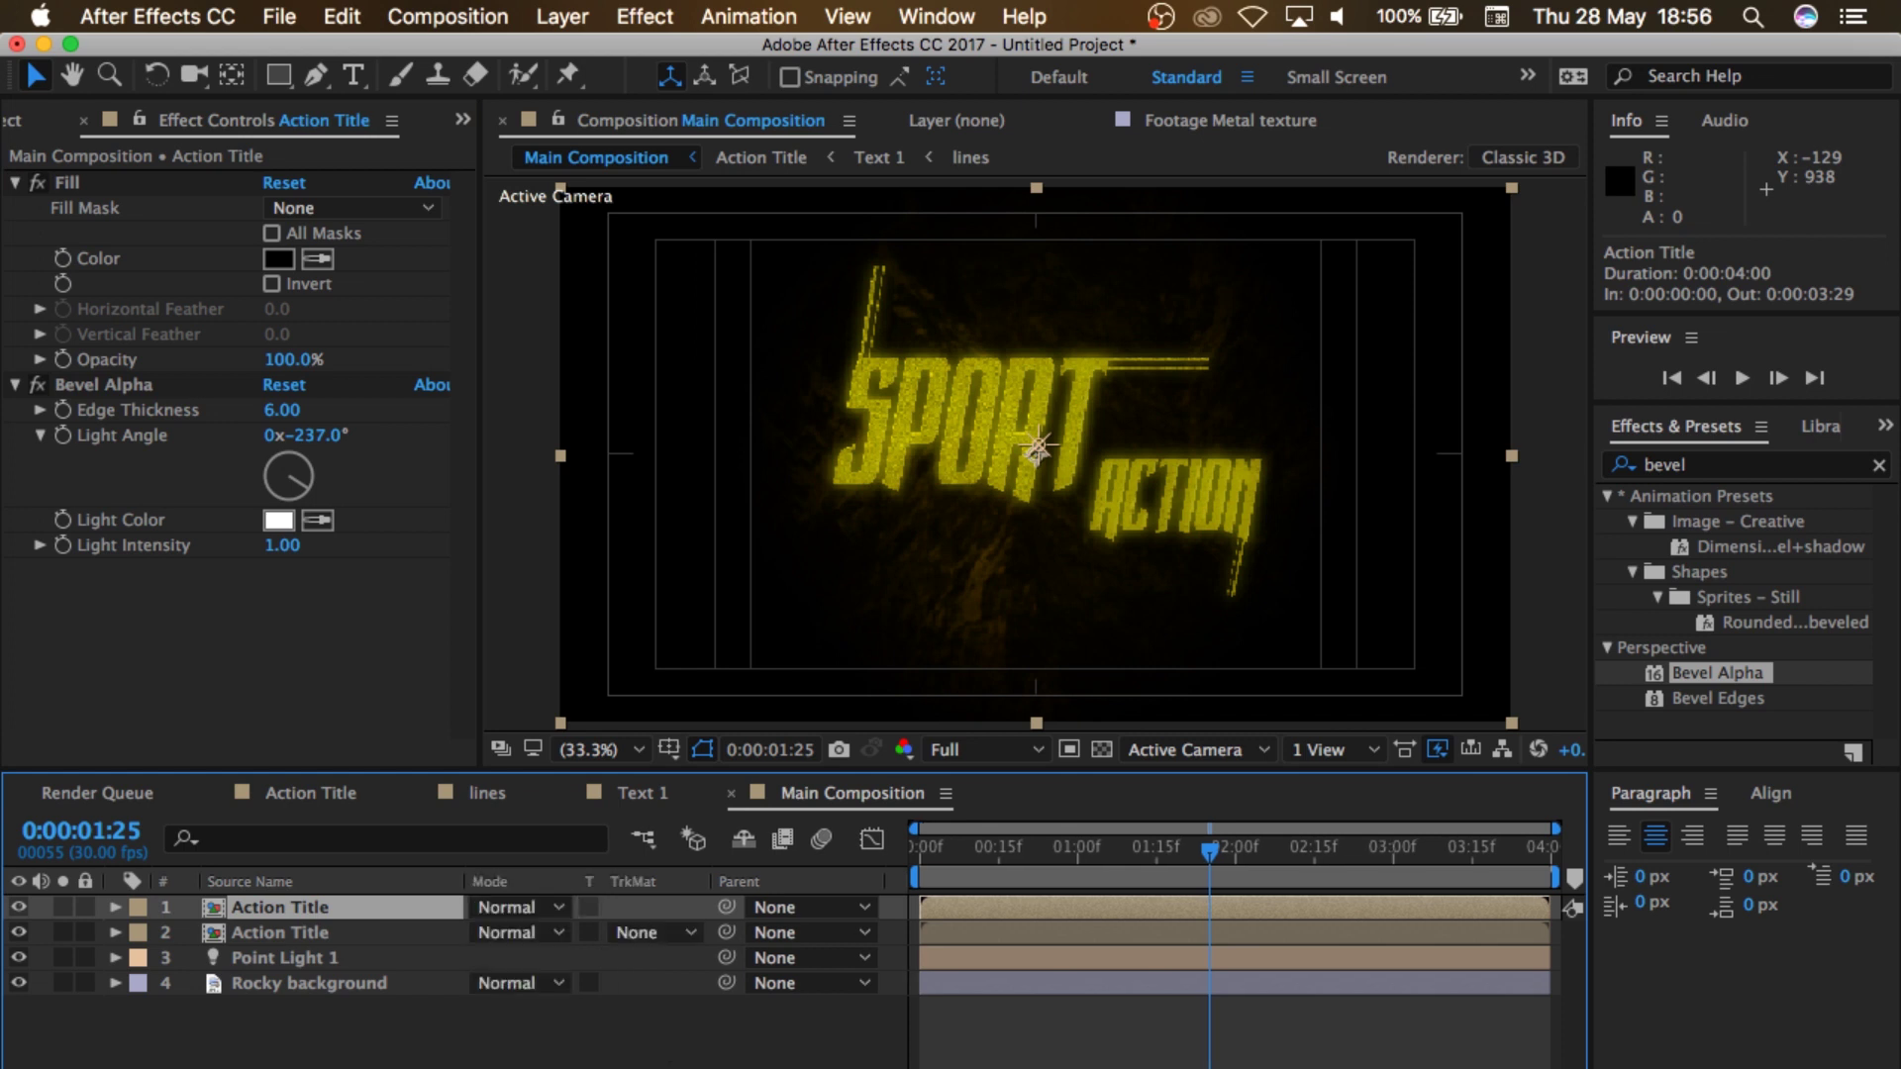
left_click(543, 907)
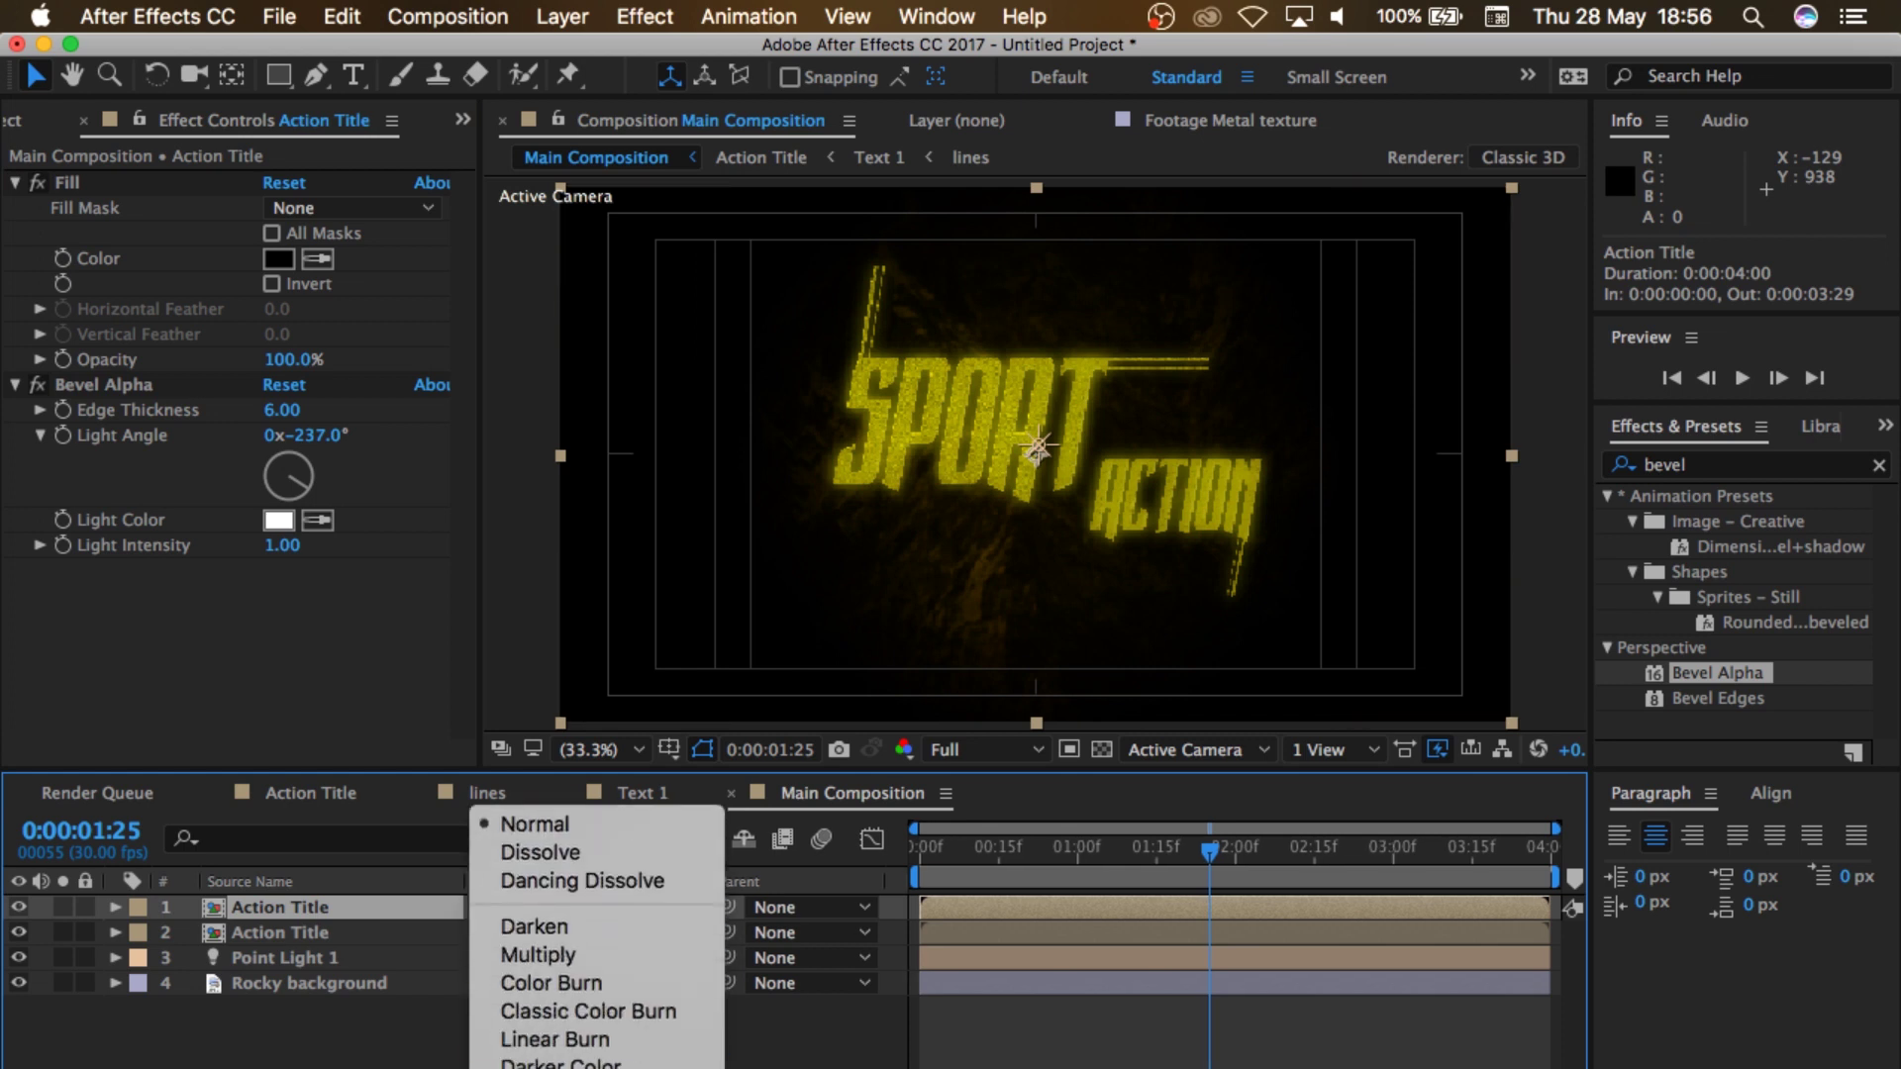
left_click(538, 858)
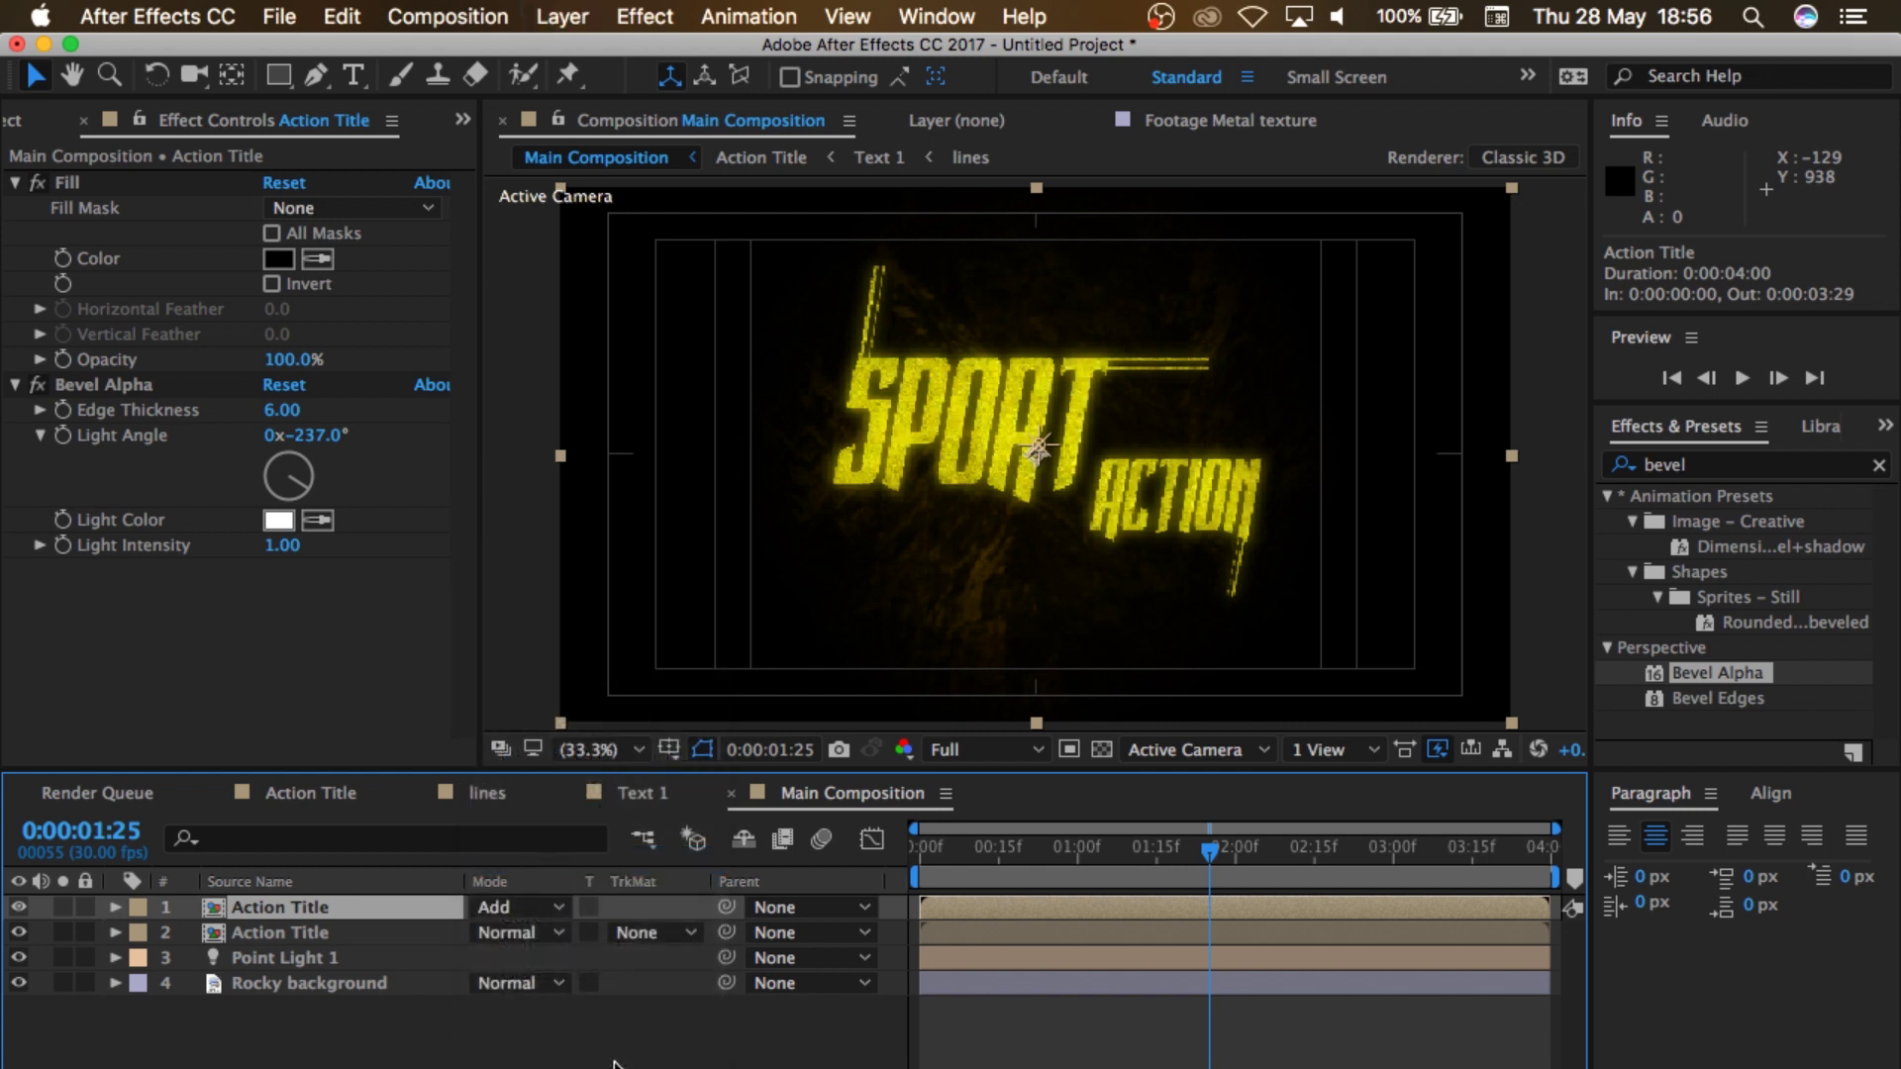
left_click_drag(1210, 853, 1219, 852)
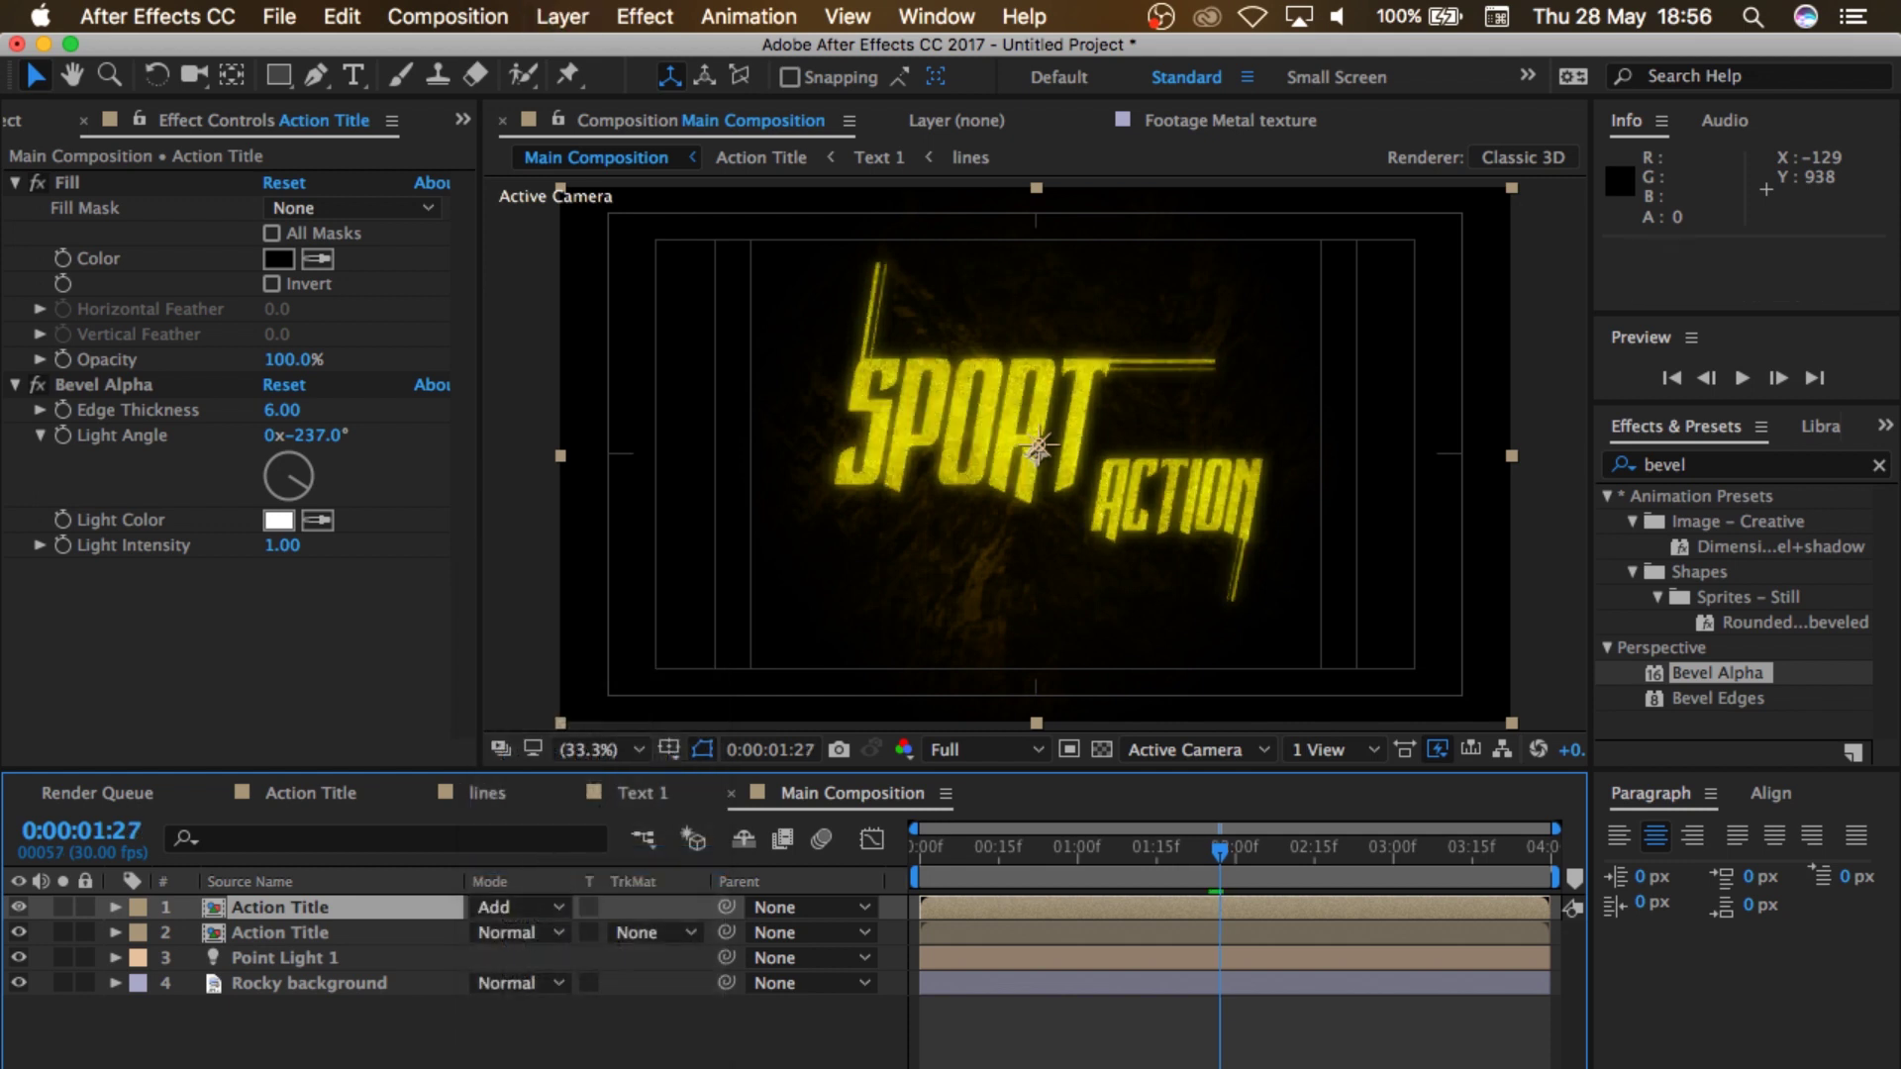
Step: Duplicate the Bevel Alpha effect twice, briefly preview the title, and collapse the Fill effect's settings
left_click(115, 382)
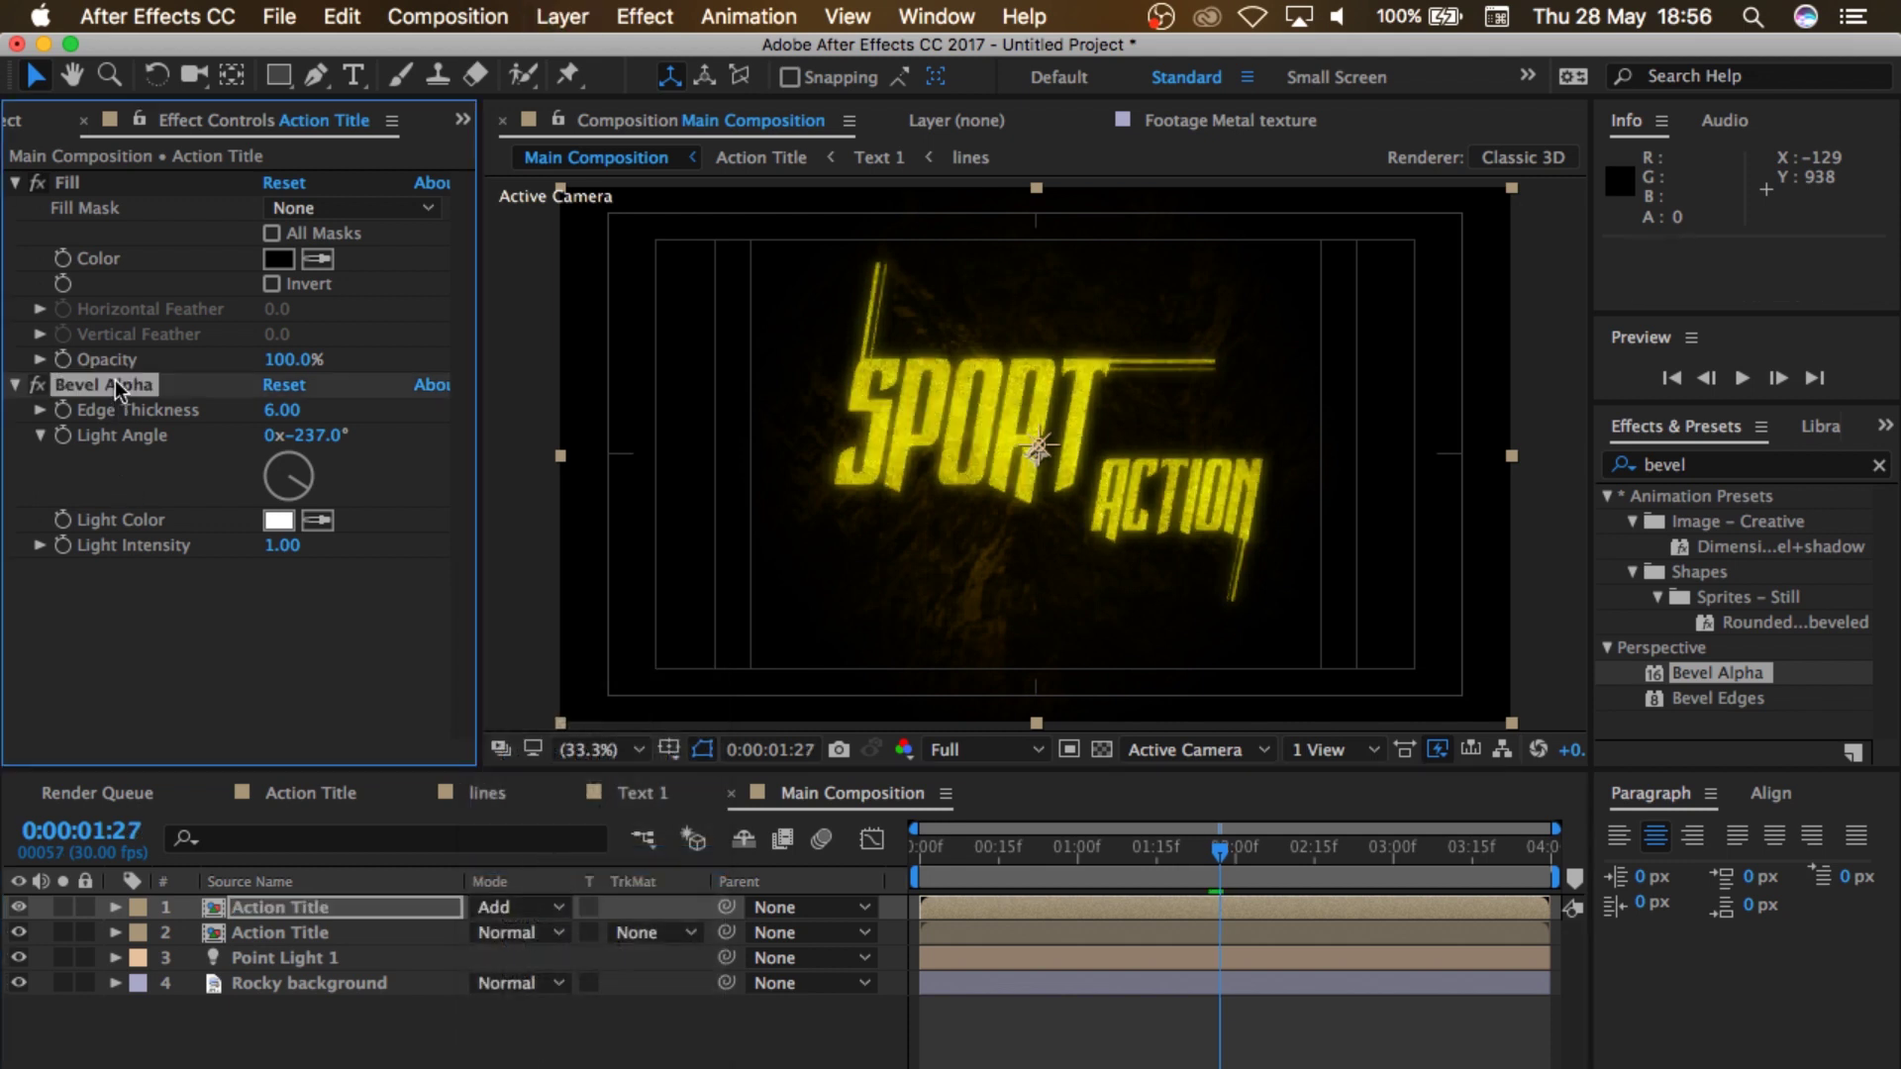
key("super+d")
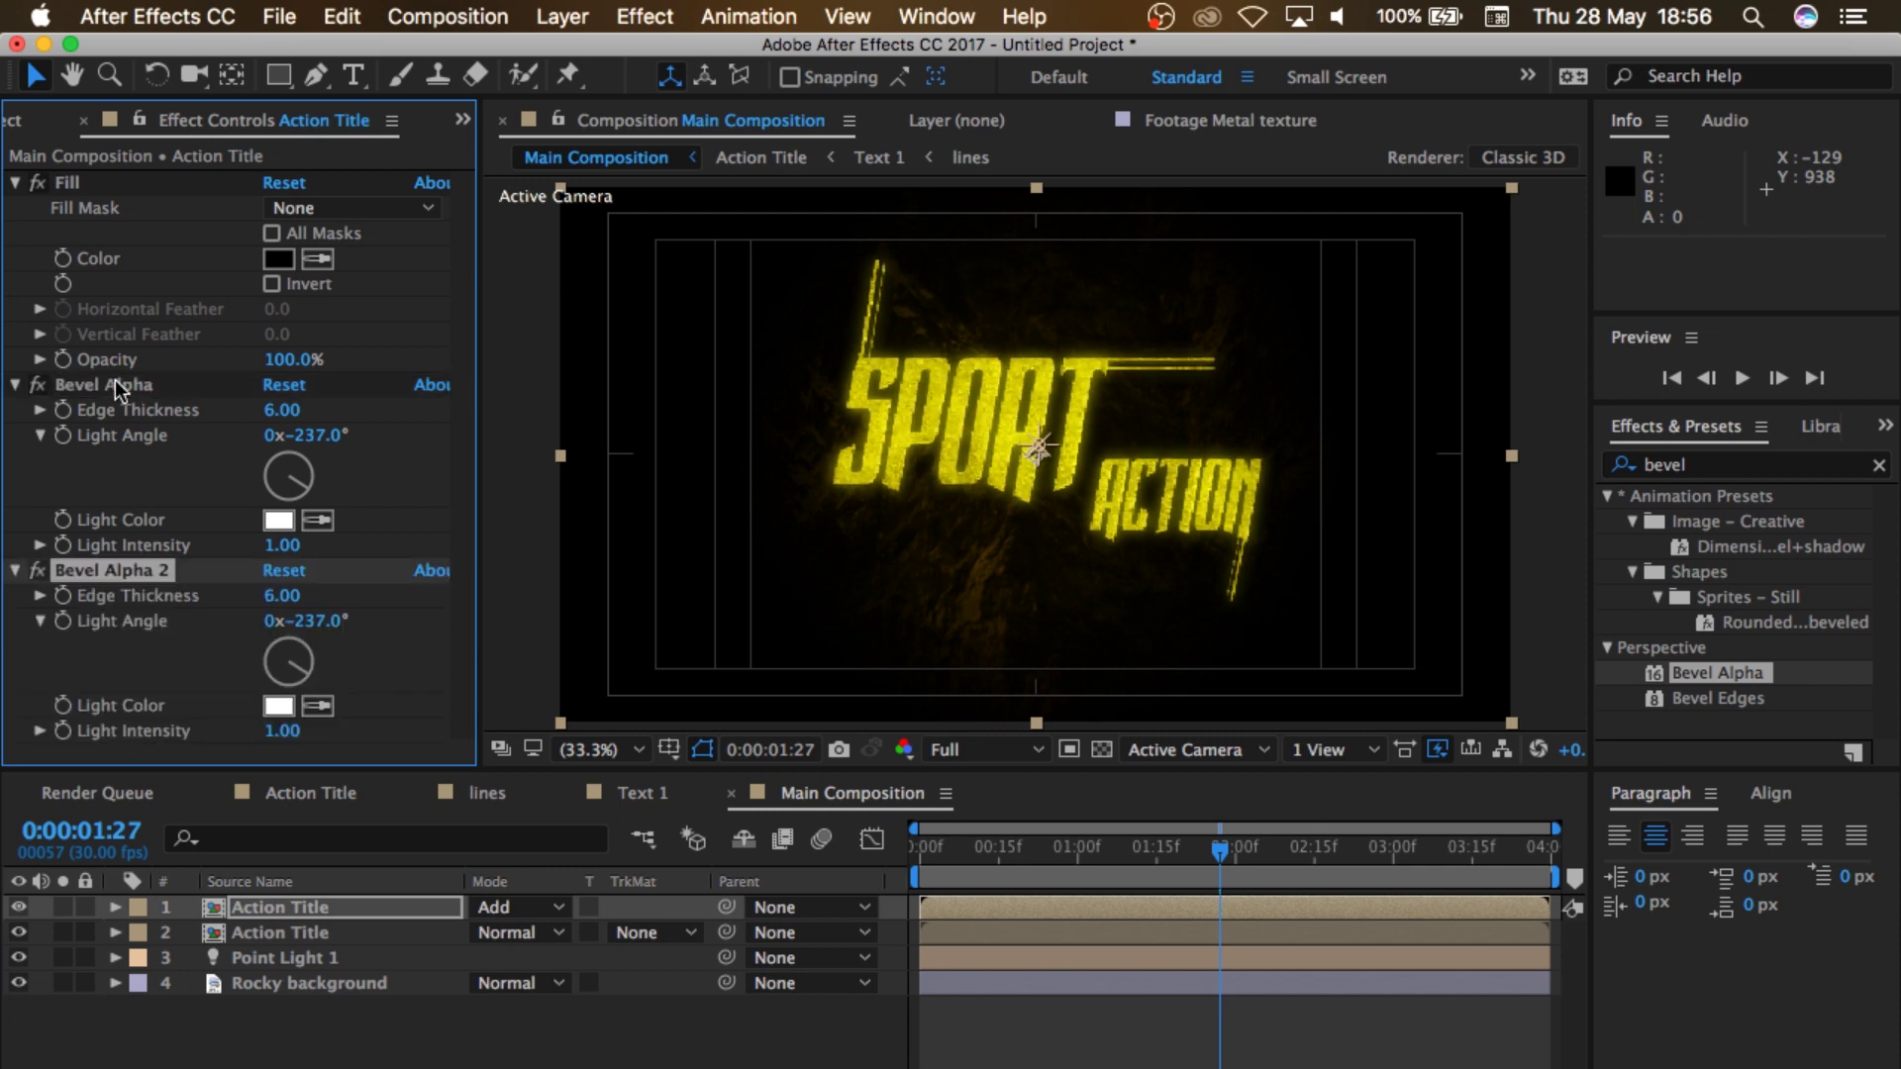
key("super+d")
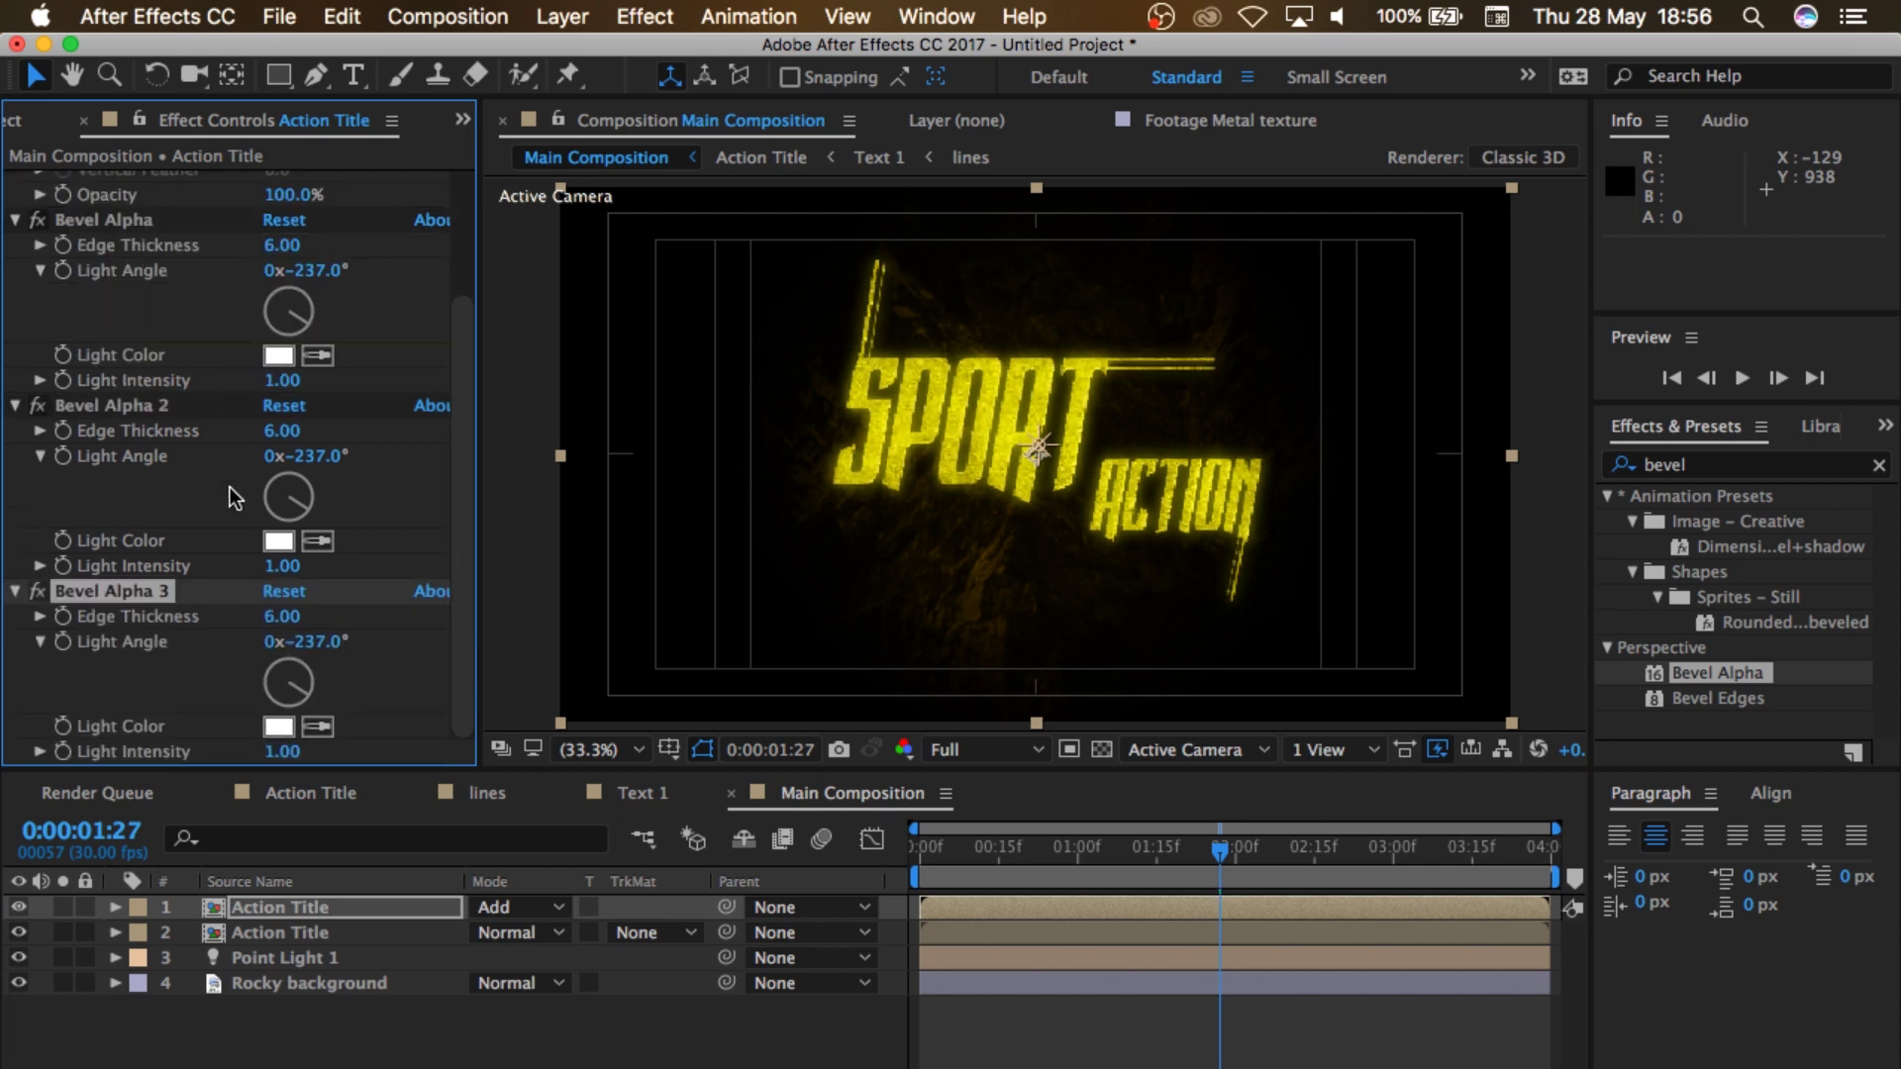
key("space")
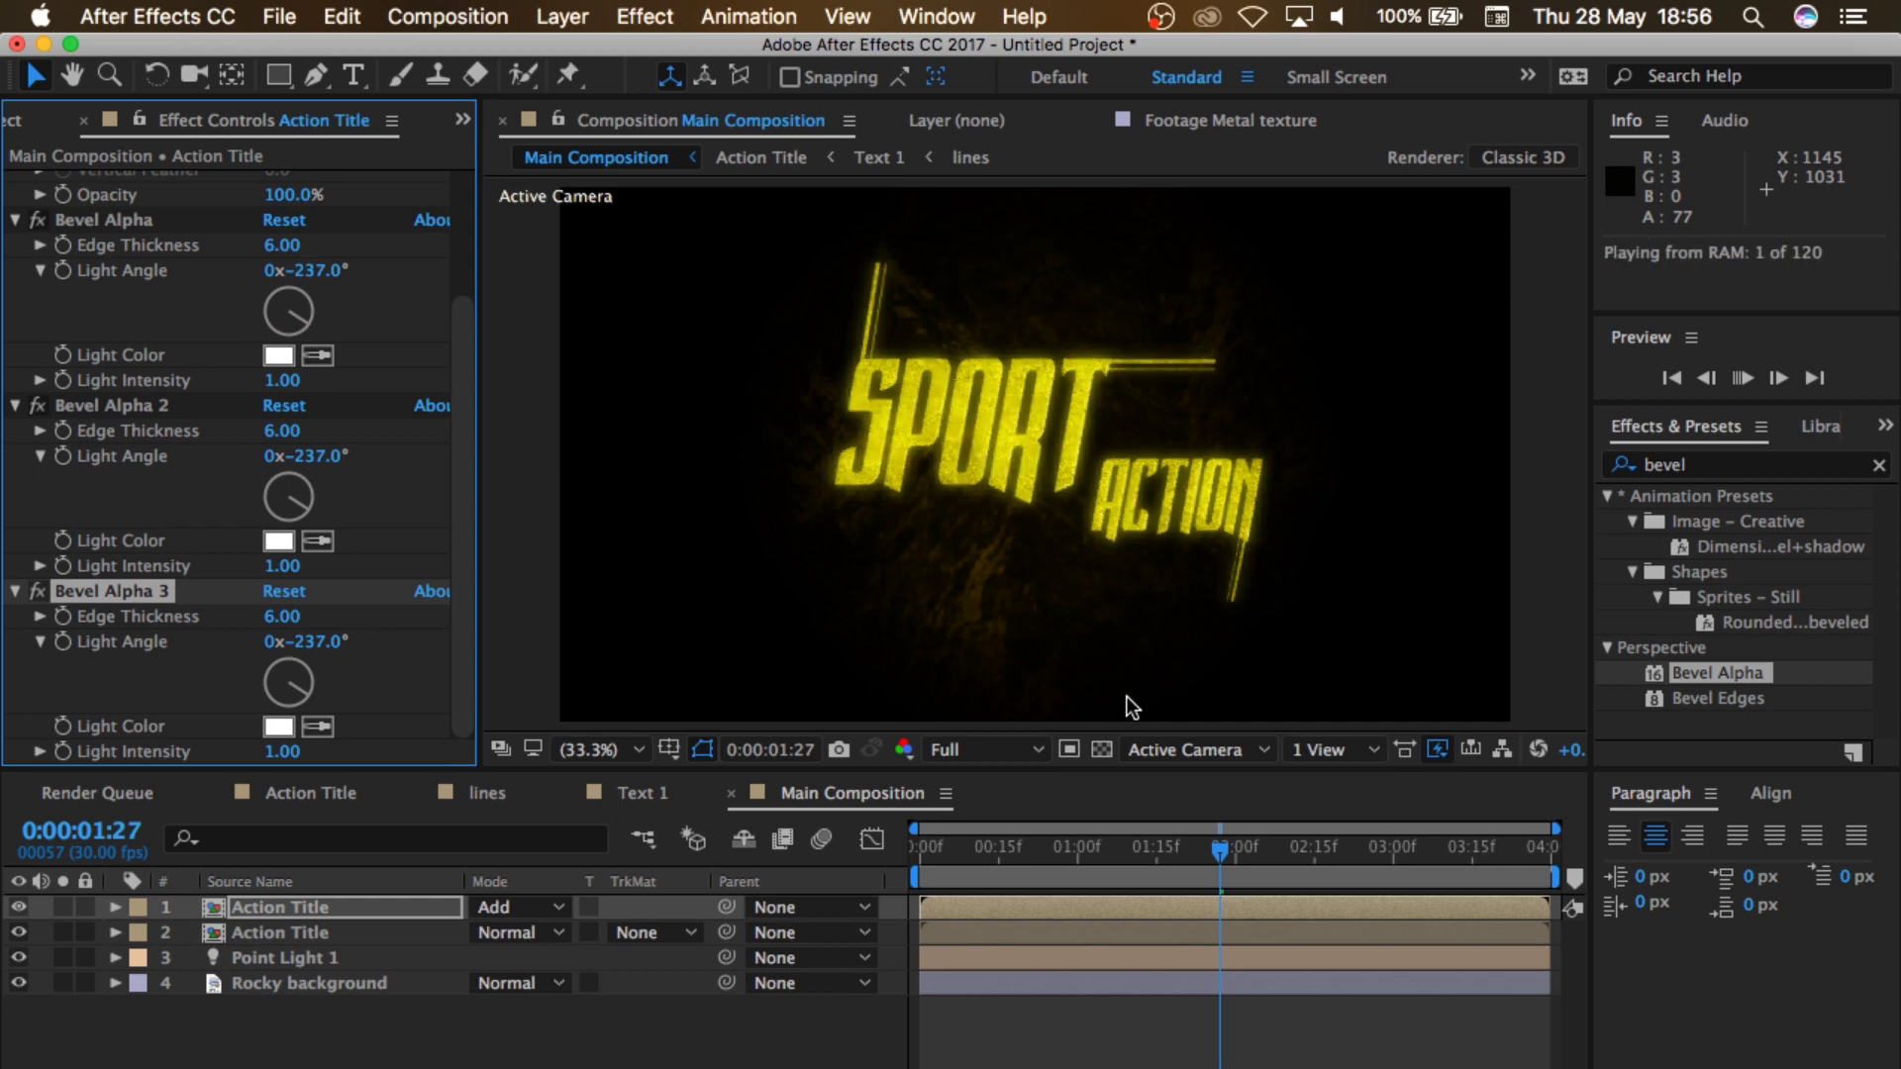
key("space")
scroll(149, 327, "up", 5)
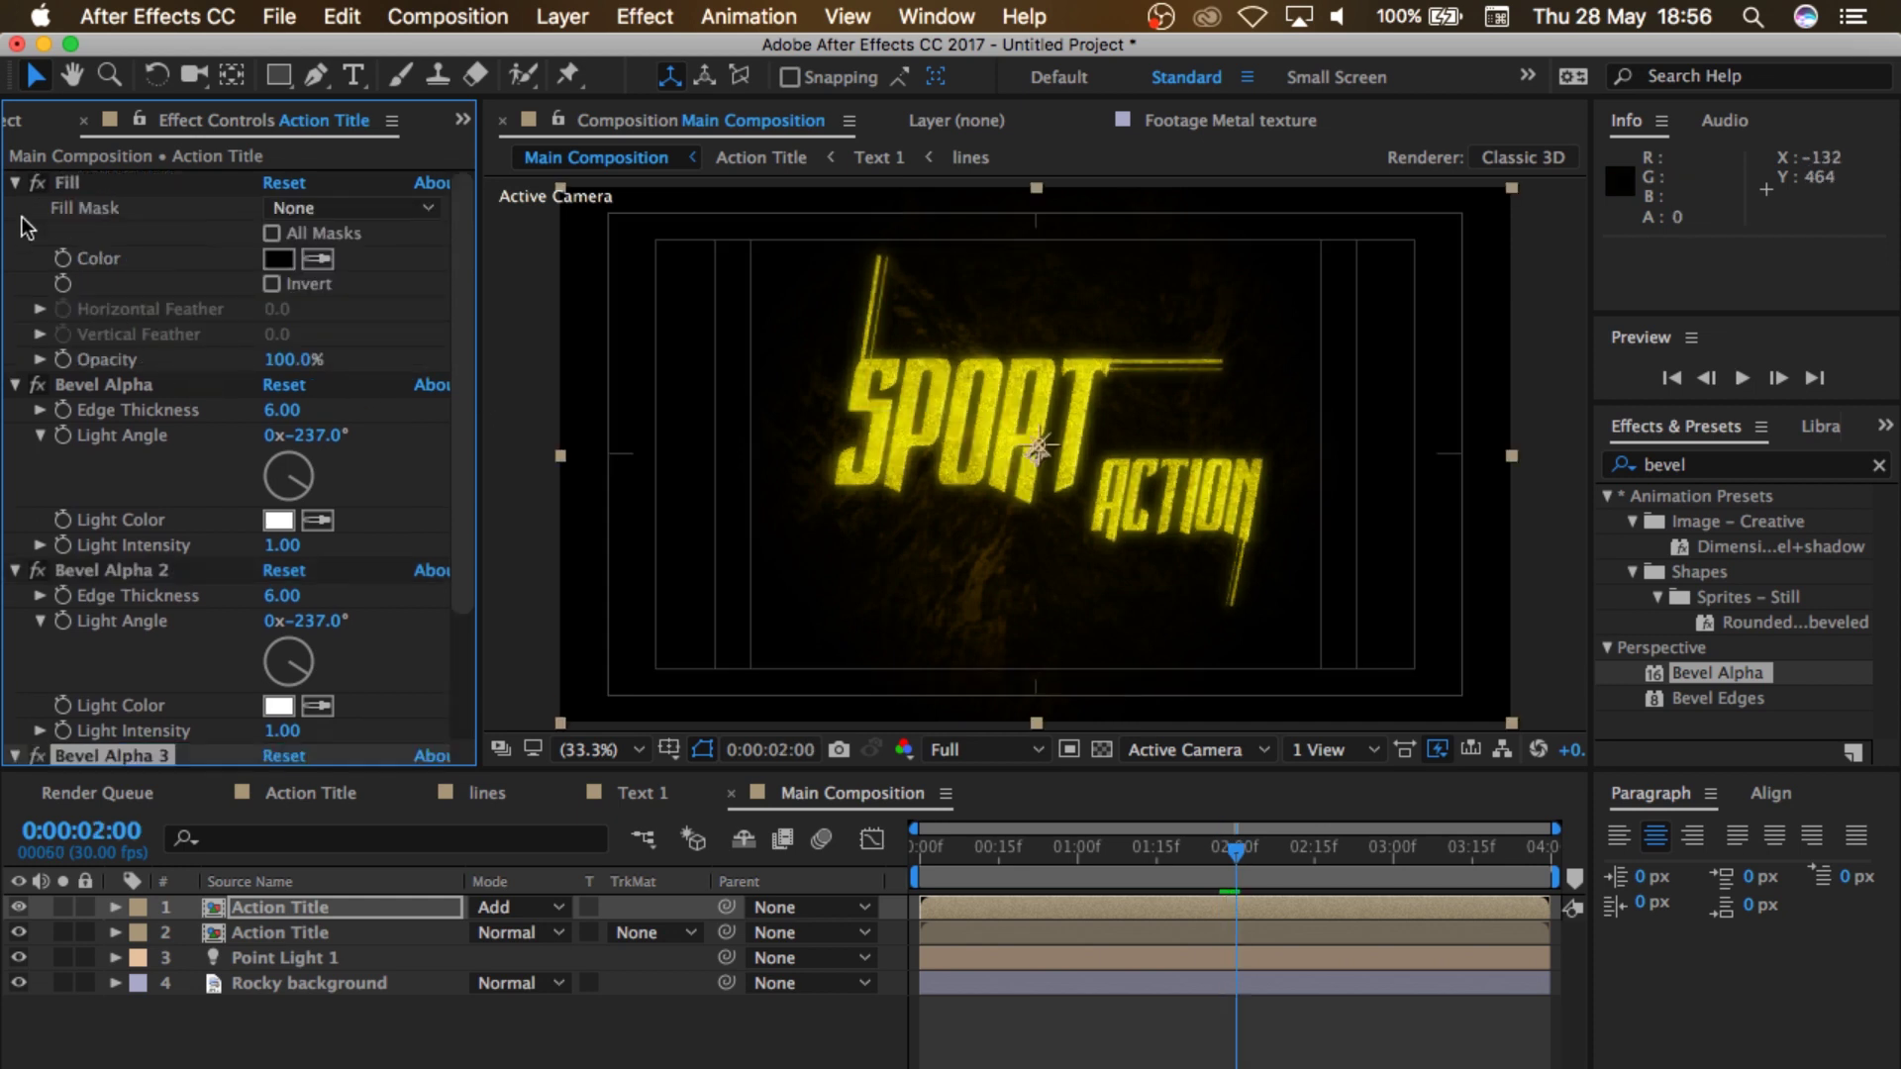
left_click(15, 183)
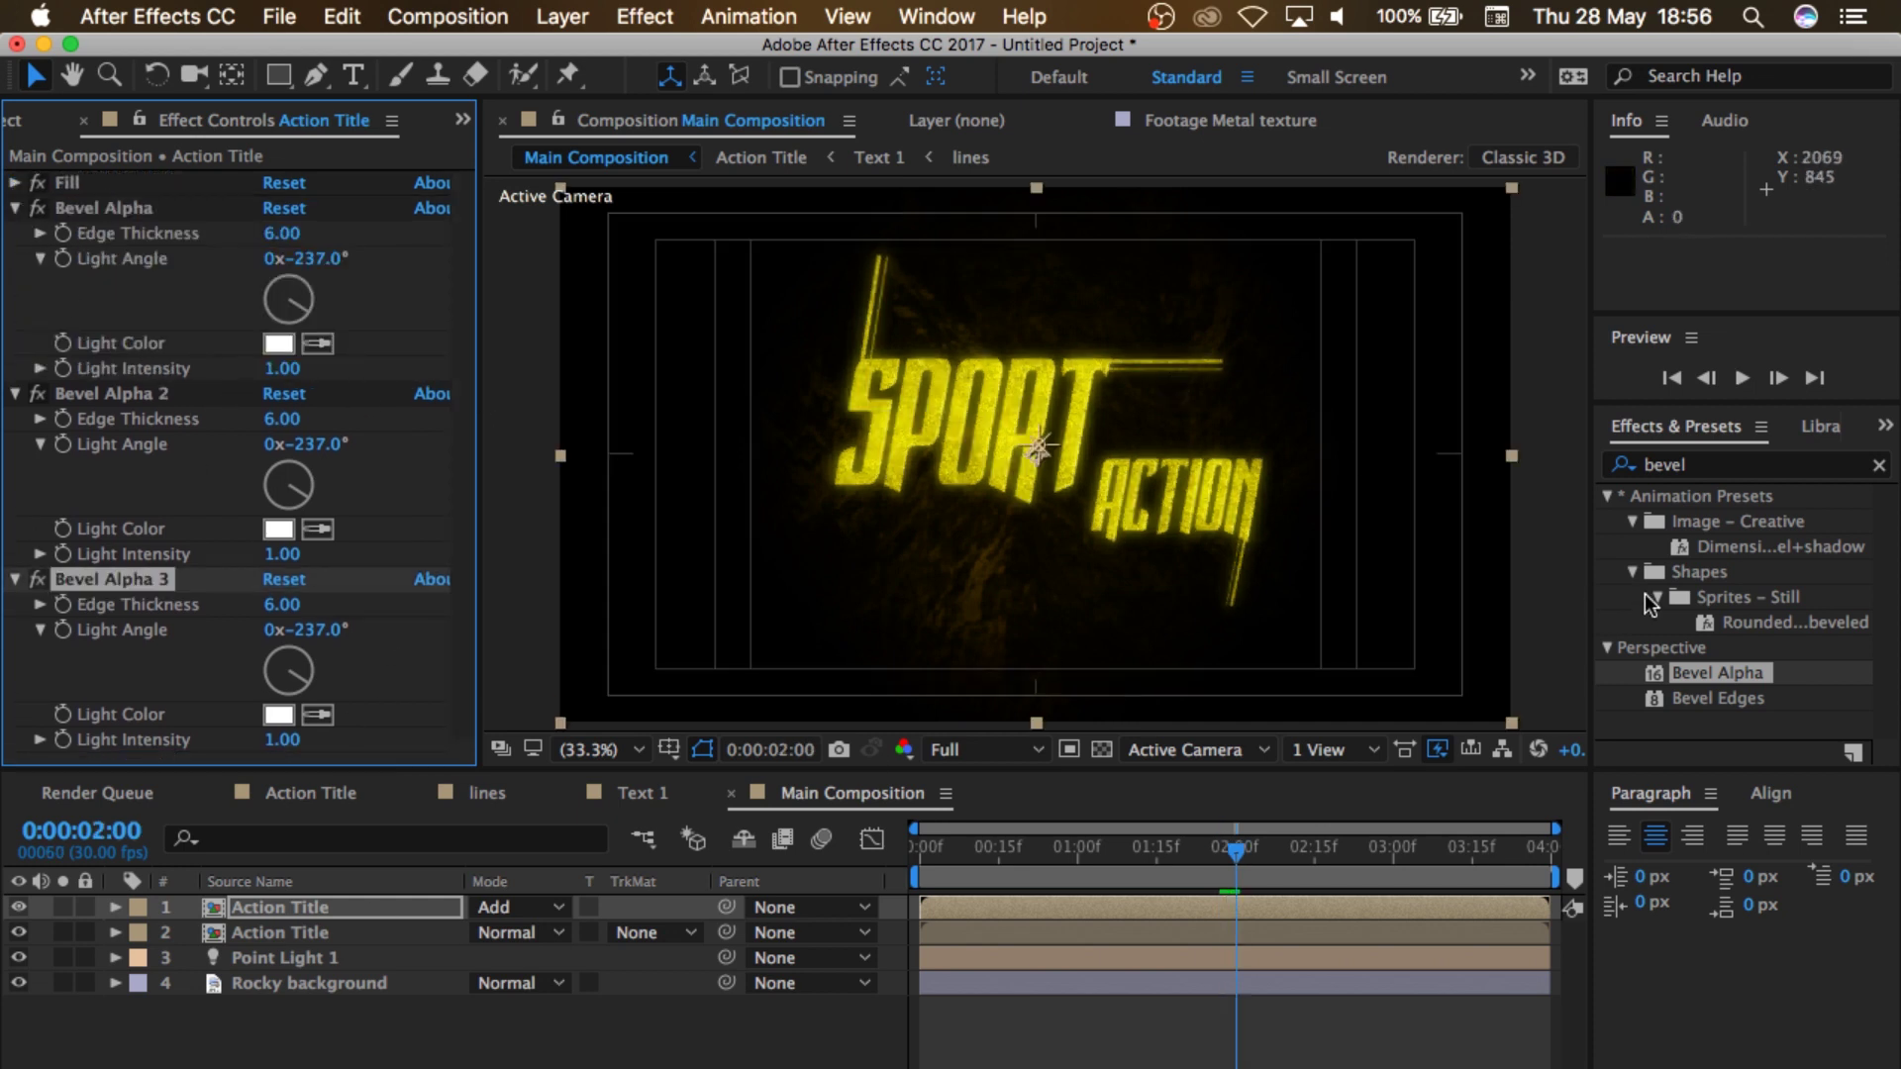
Step: Find the Drop Shadow effect and apply it to the lower Action Title layer
left_click(1880, 463)
left_click(1740, 472)
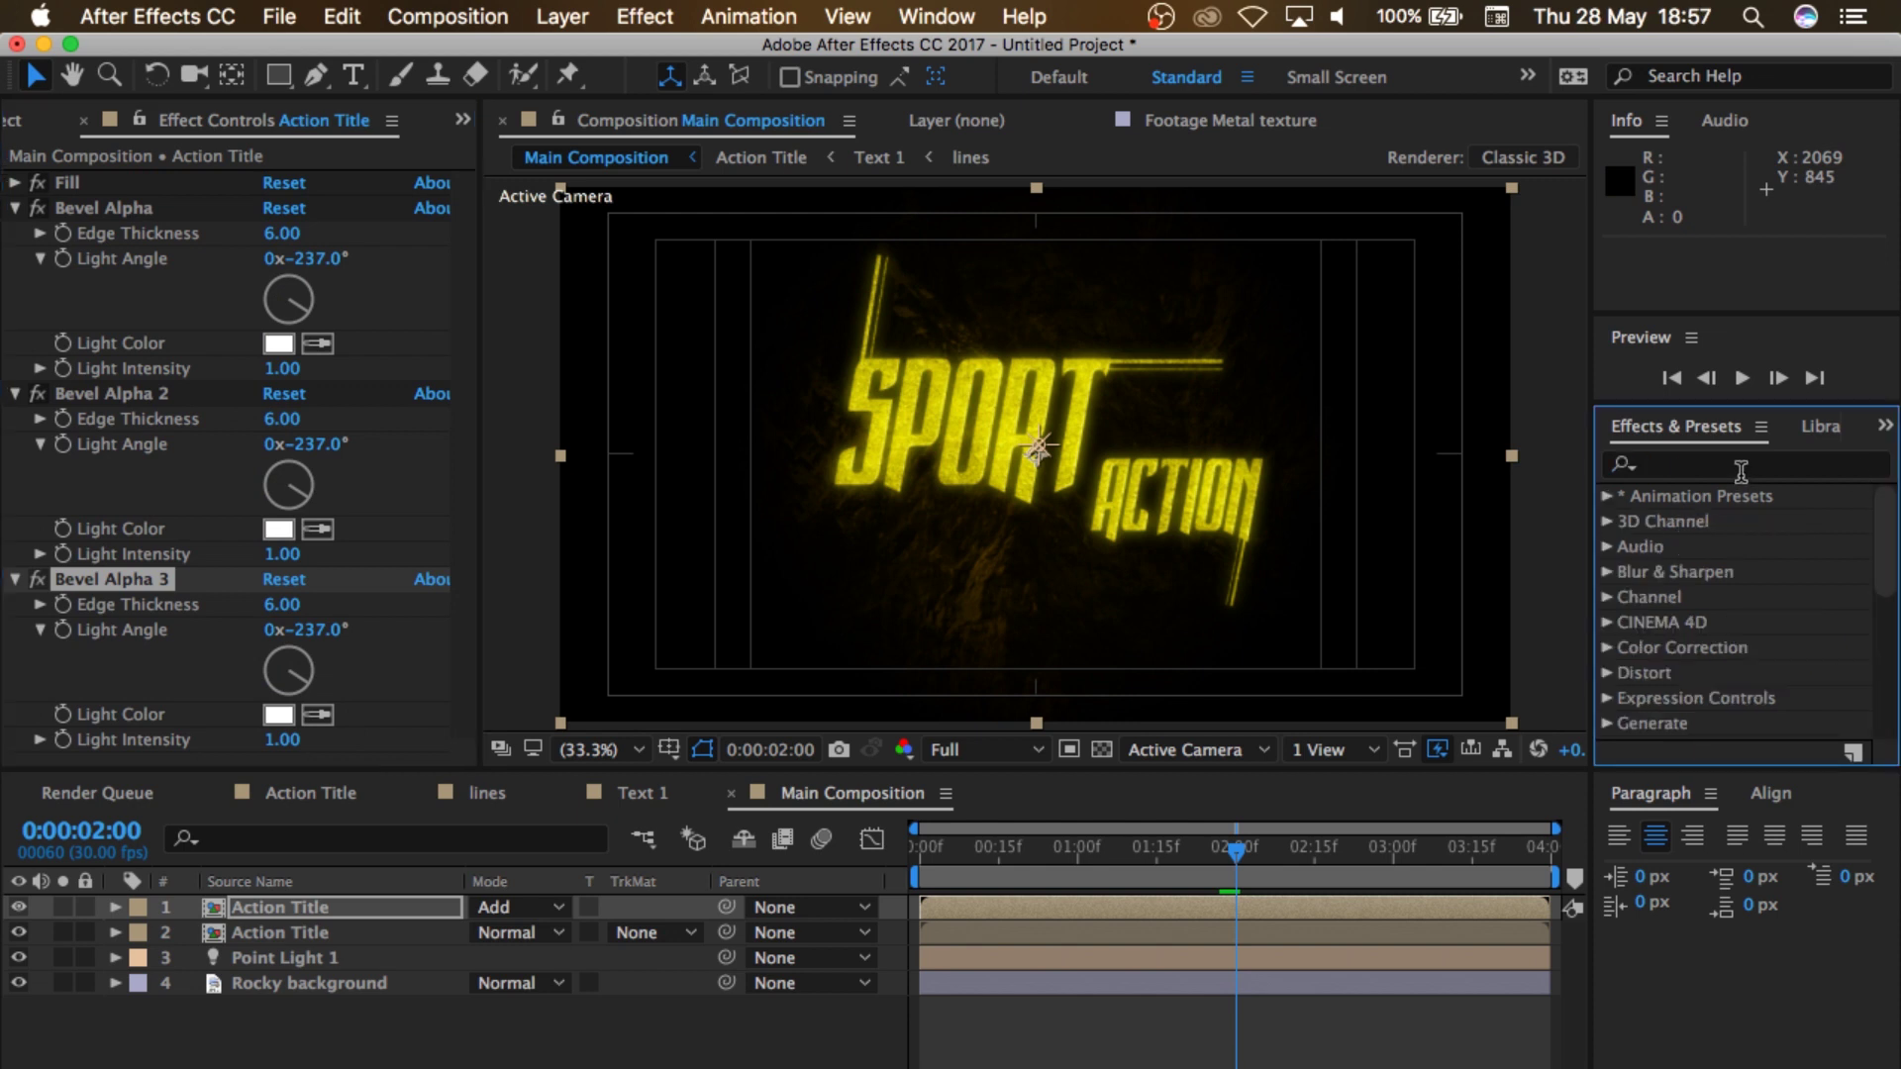
type("drop sh")
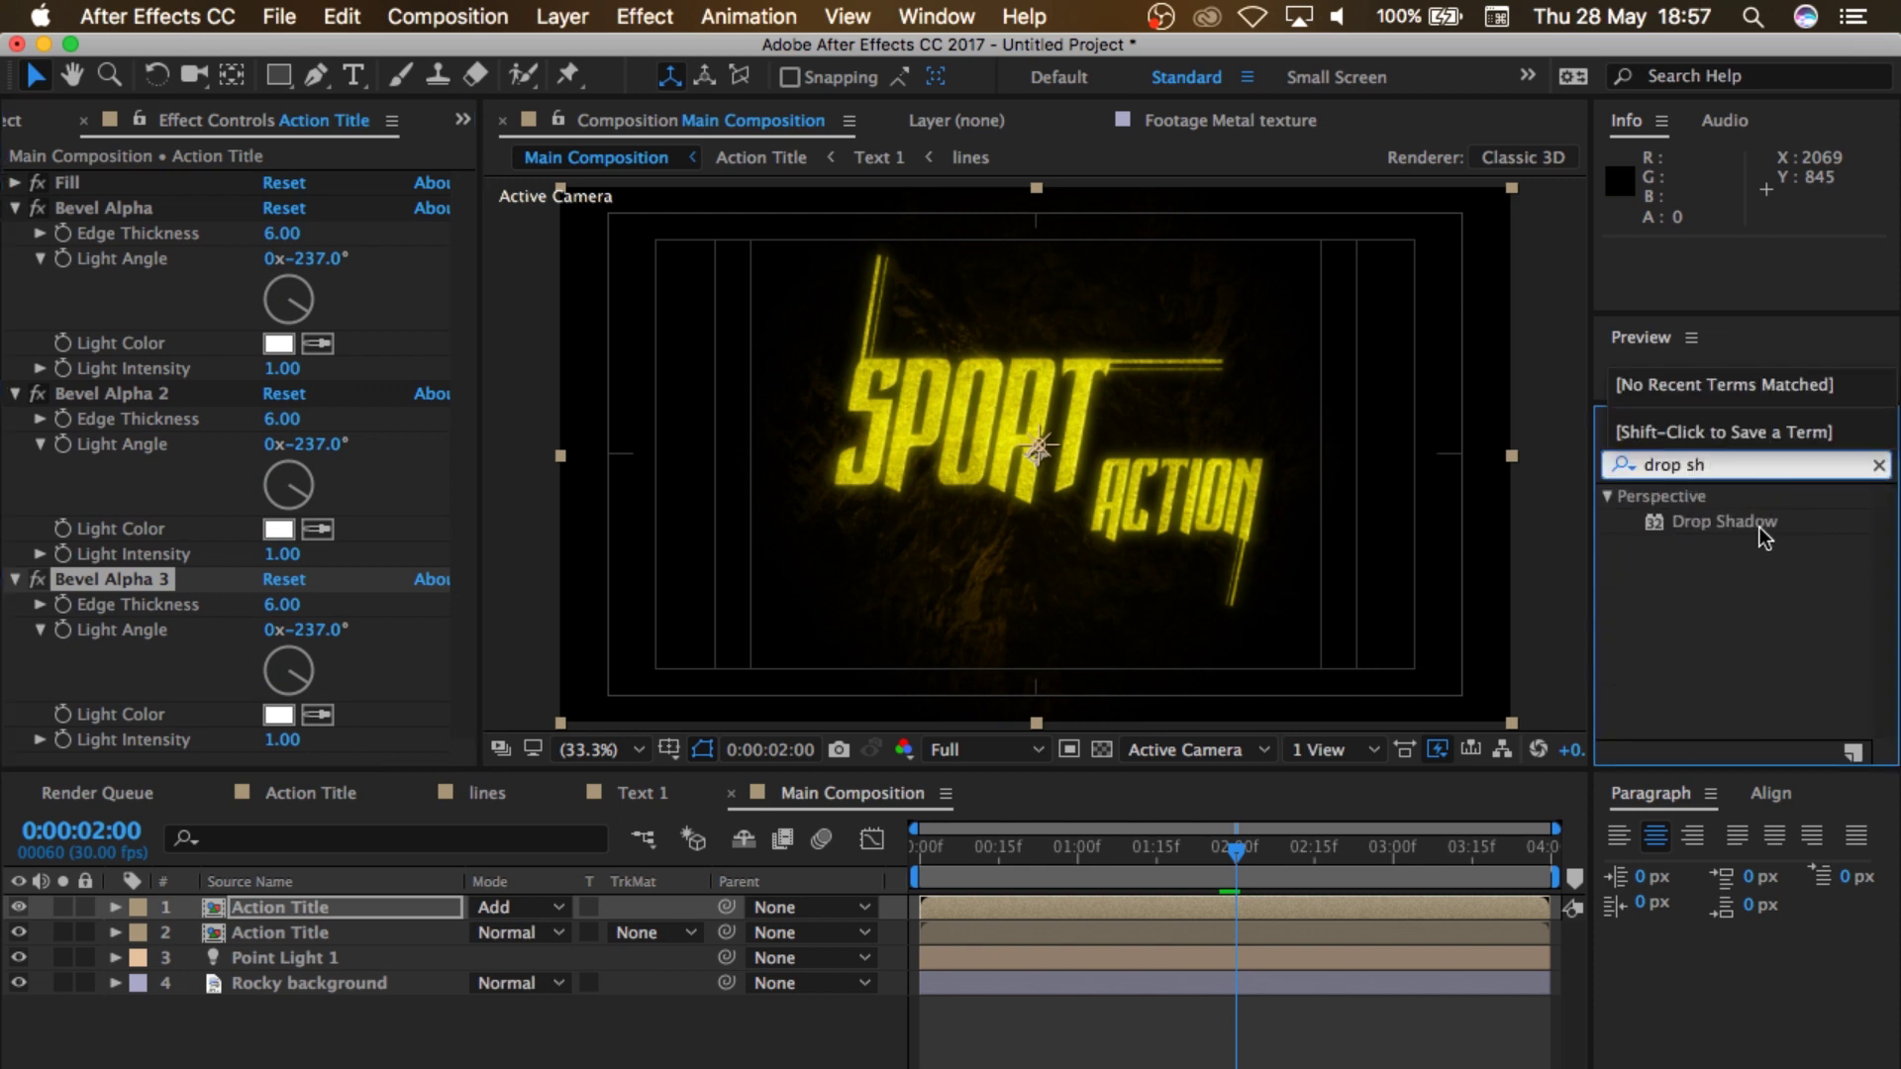
left_click_drag(1761, 527, 279, 930)
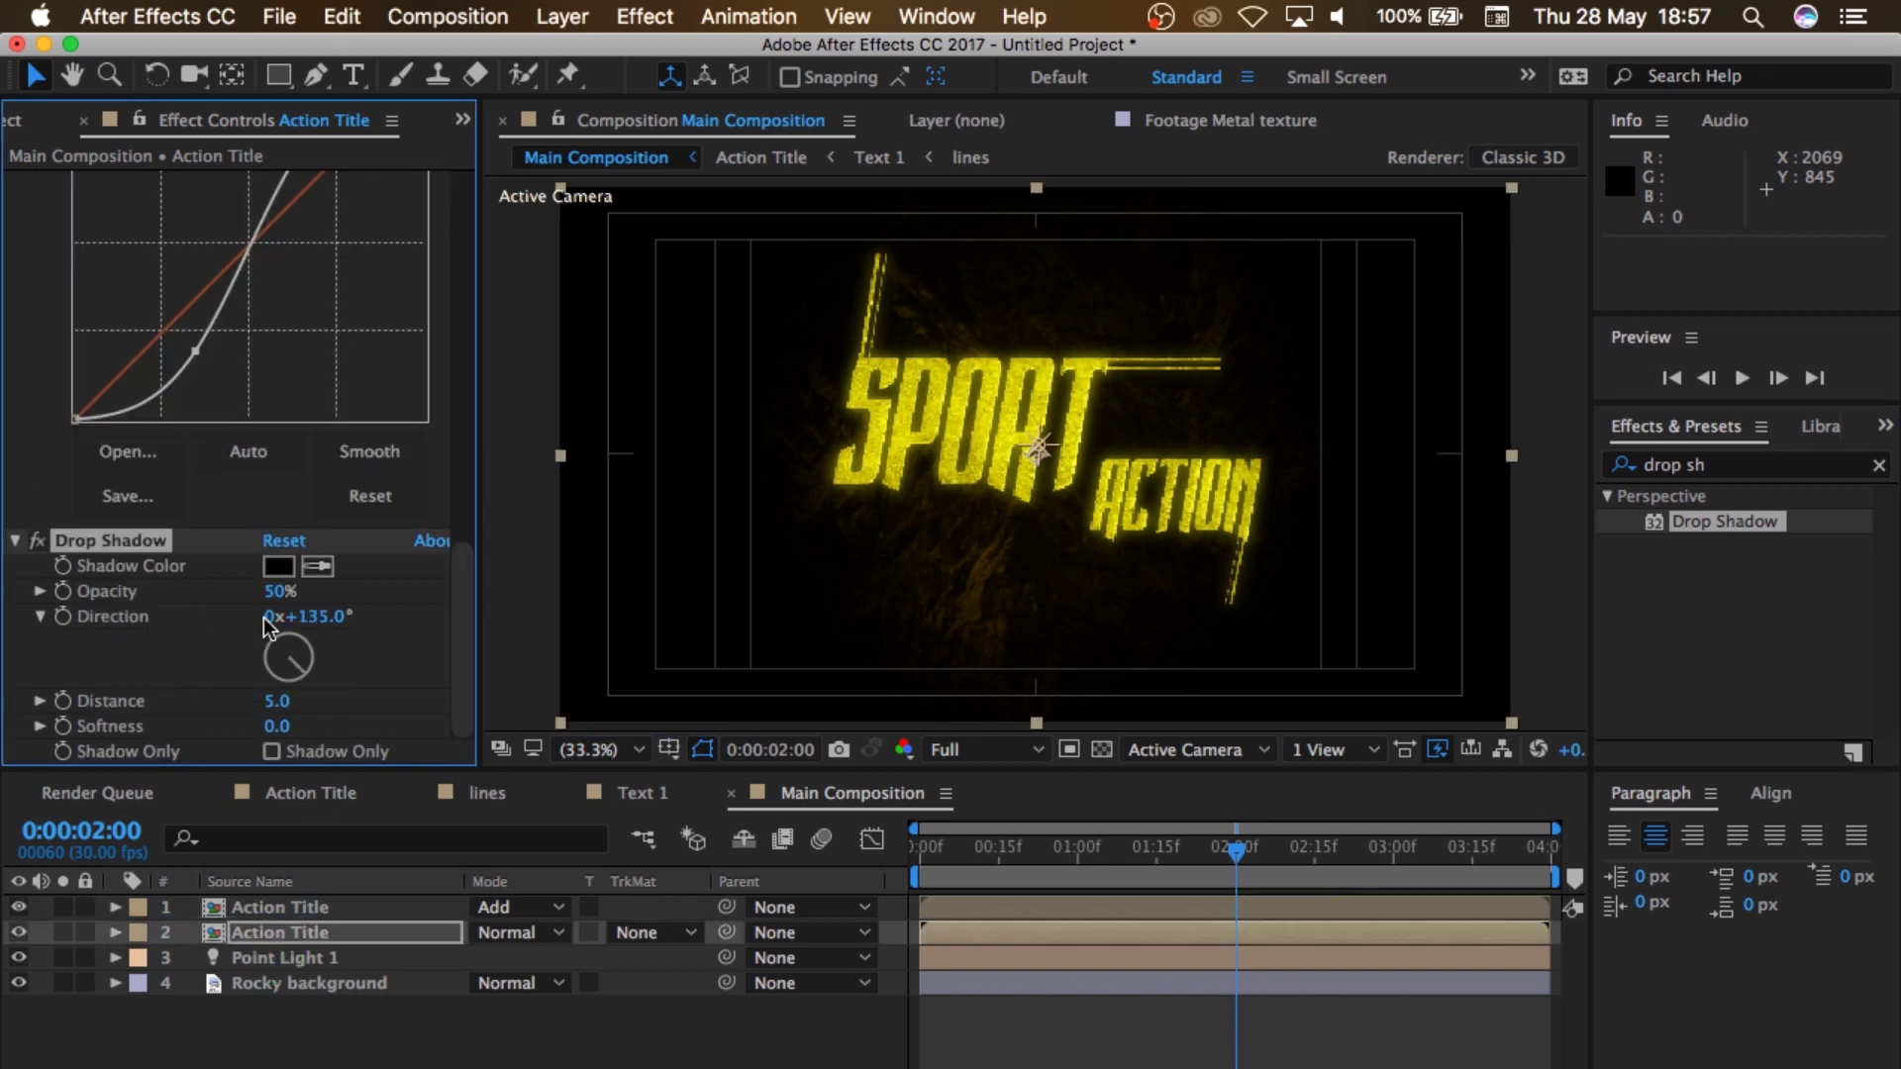
Step: Set the Drop Shadow opacity to 100% and preview the title at 50% magnification
left_click_drag(275, 594, 509, 598)
left_click(631, 748)
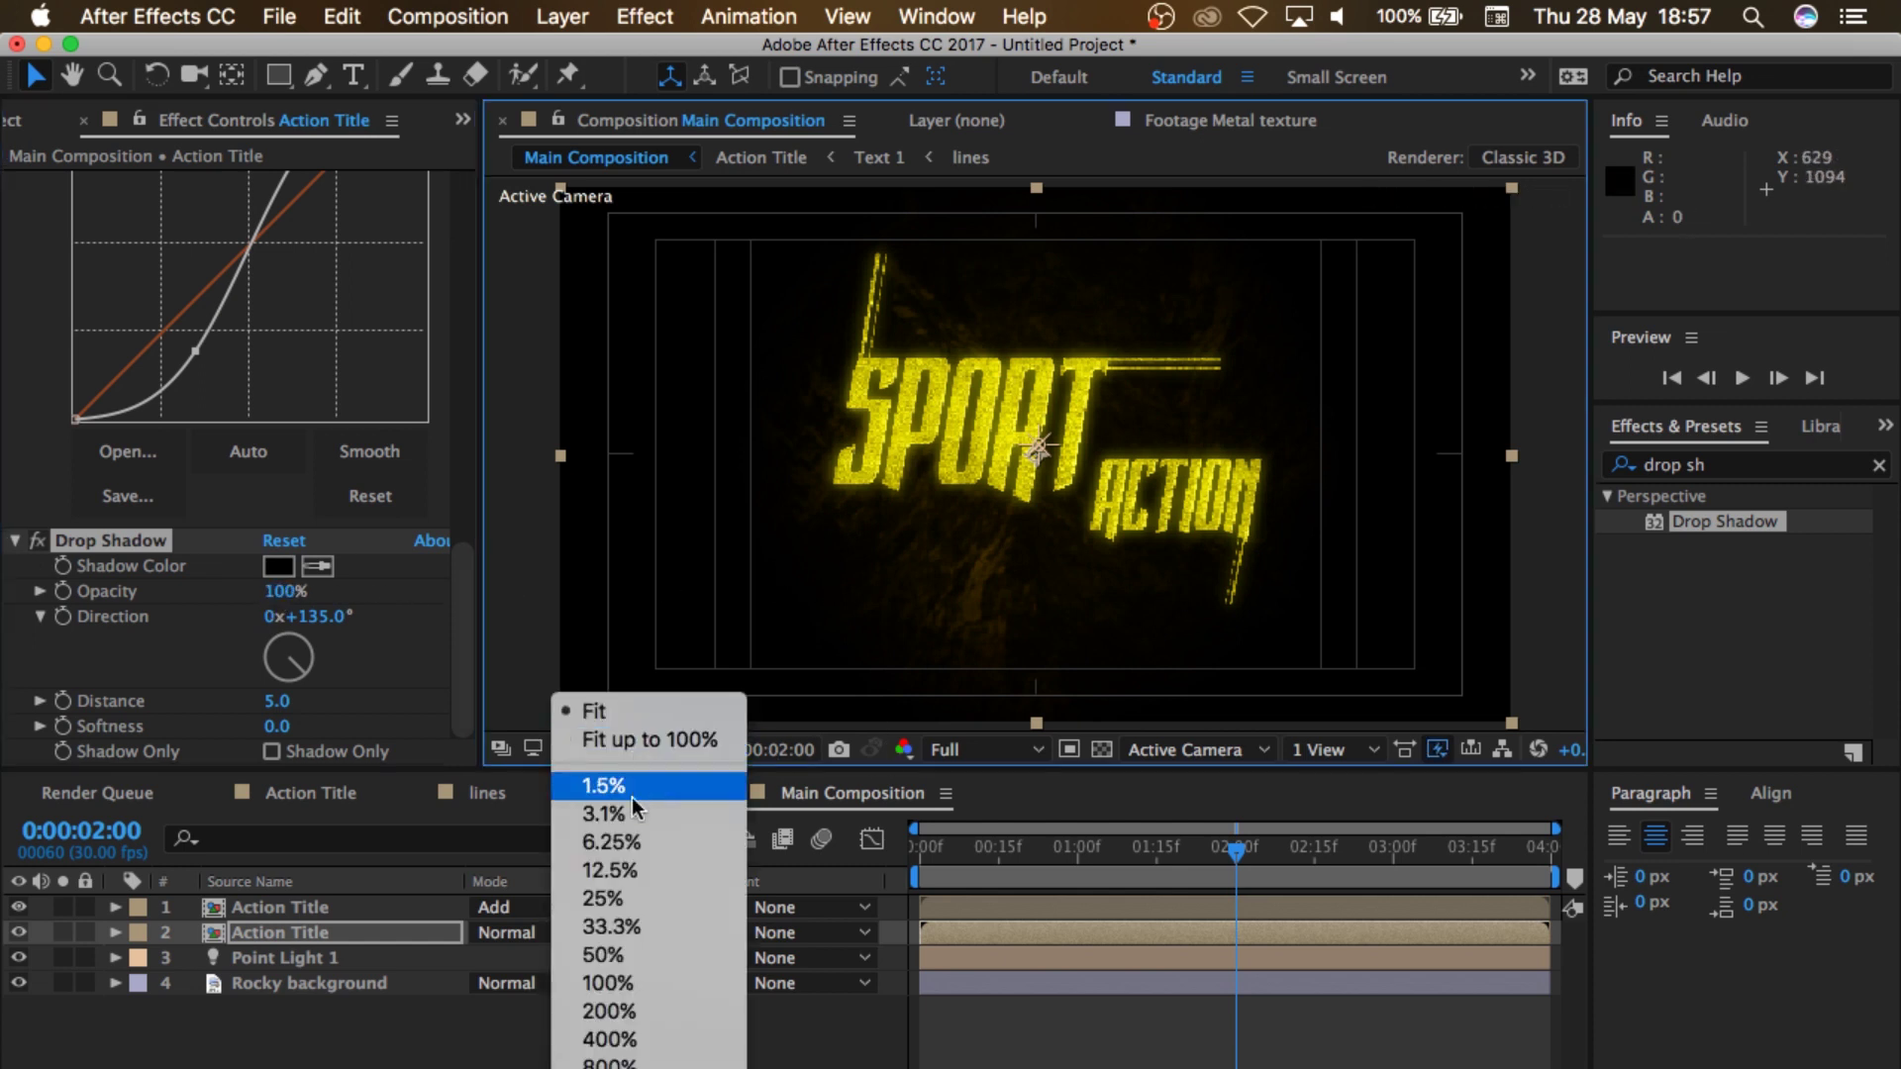
left_click(630, 955)
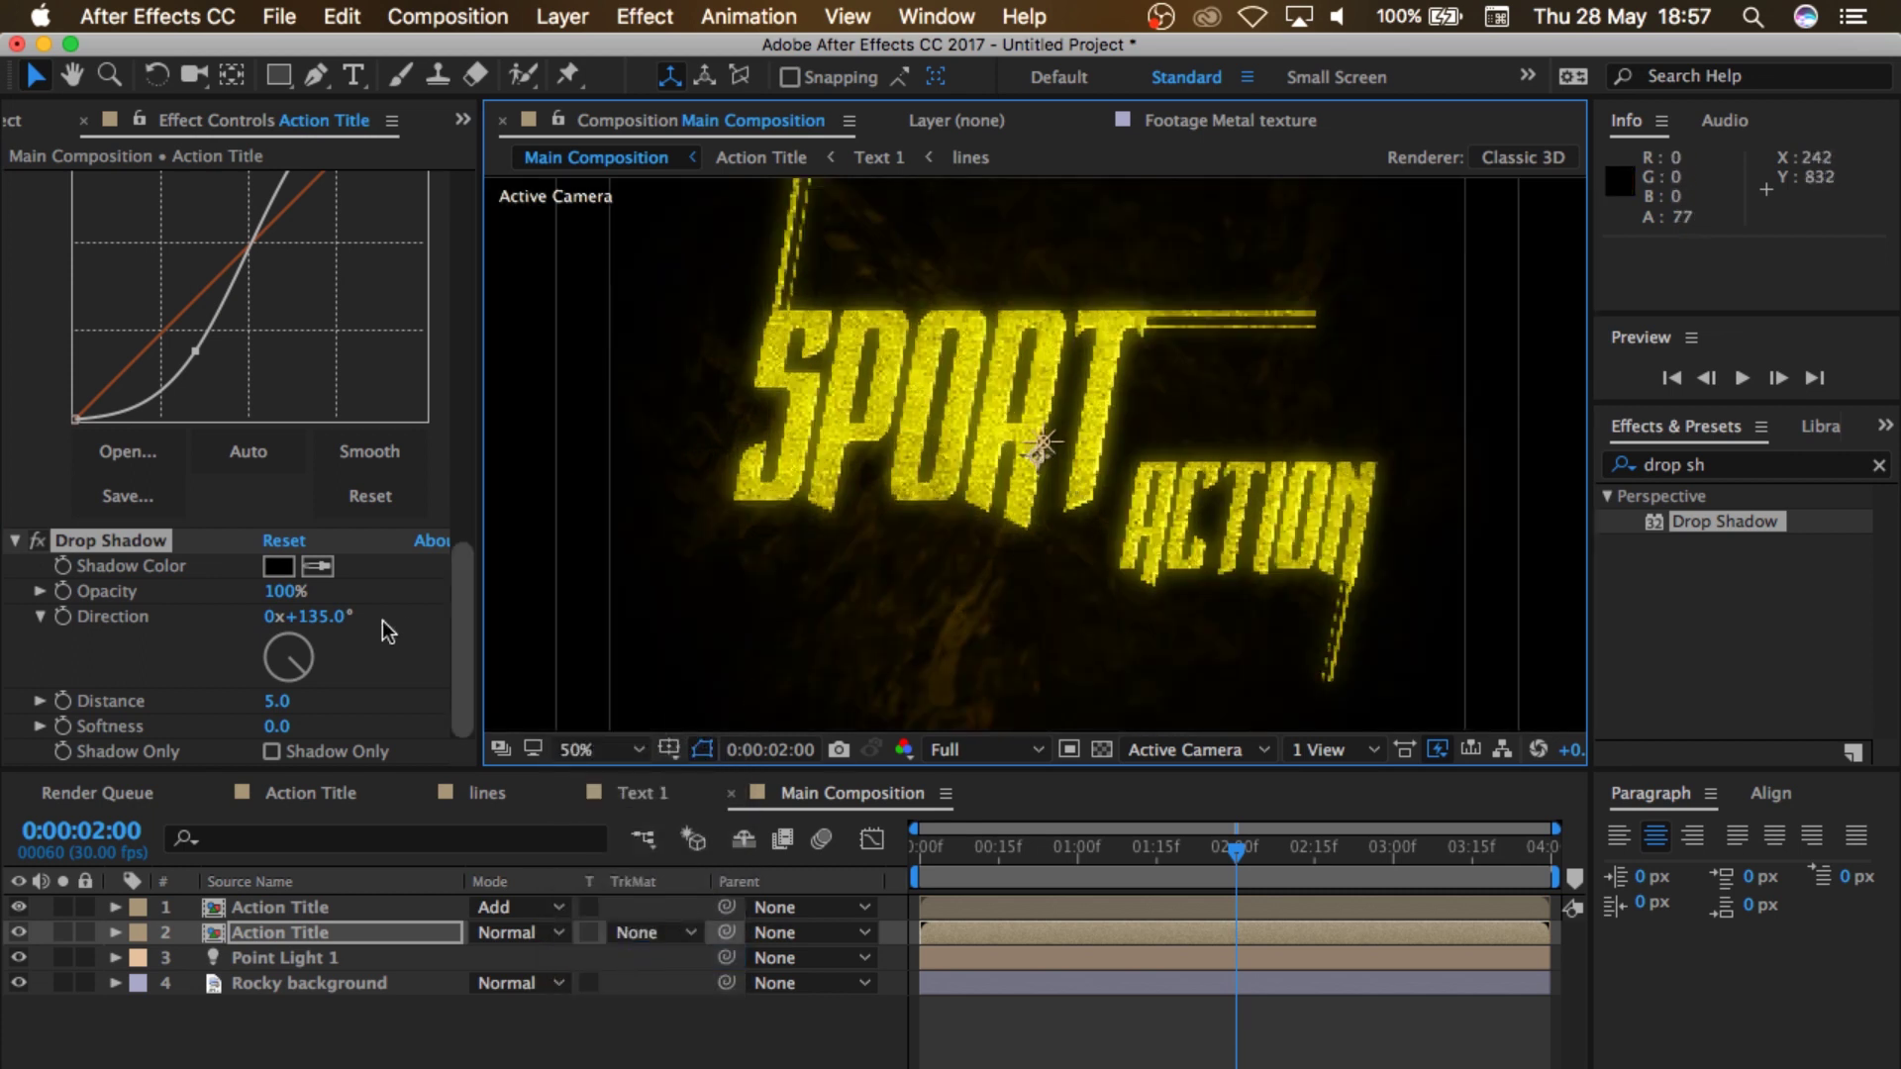
key("space")
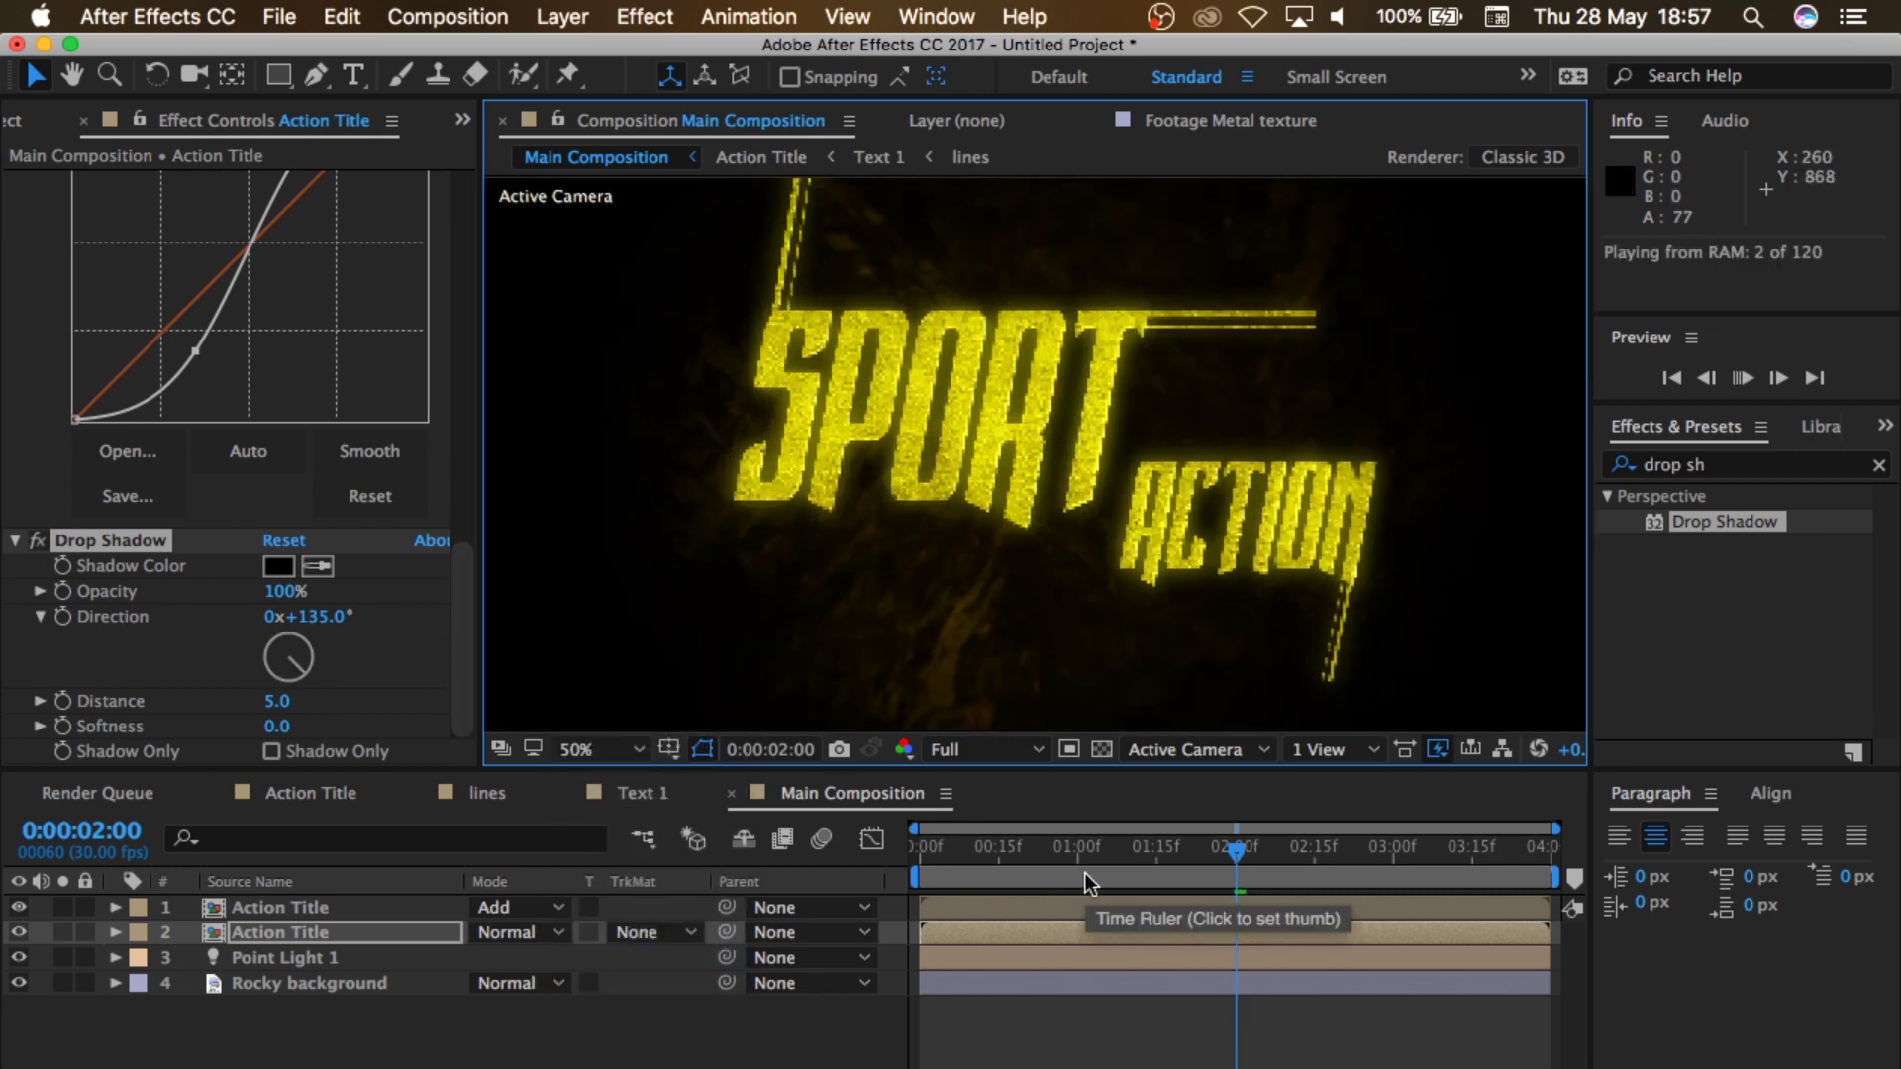
key("space")
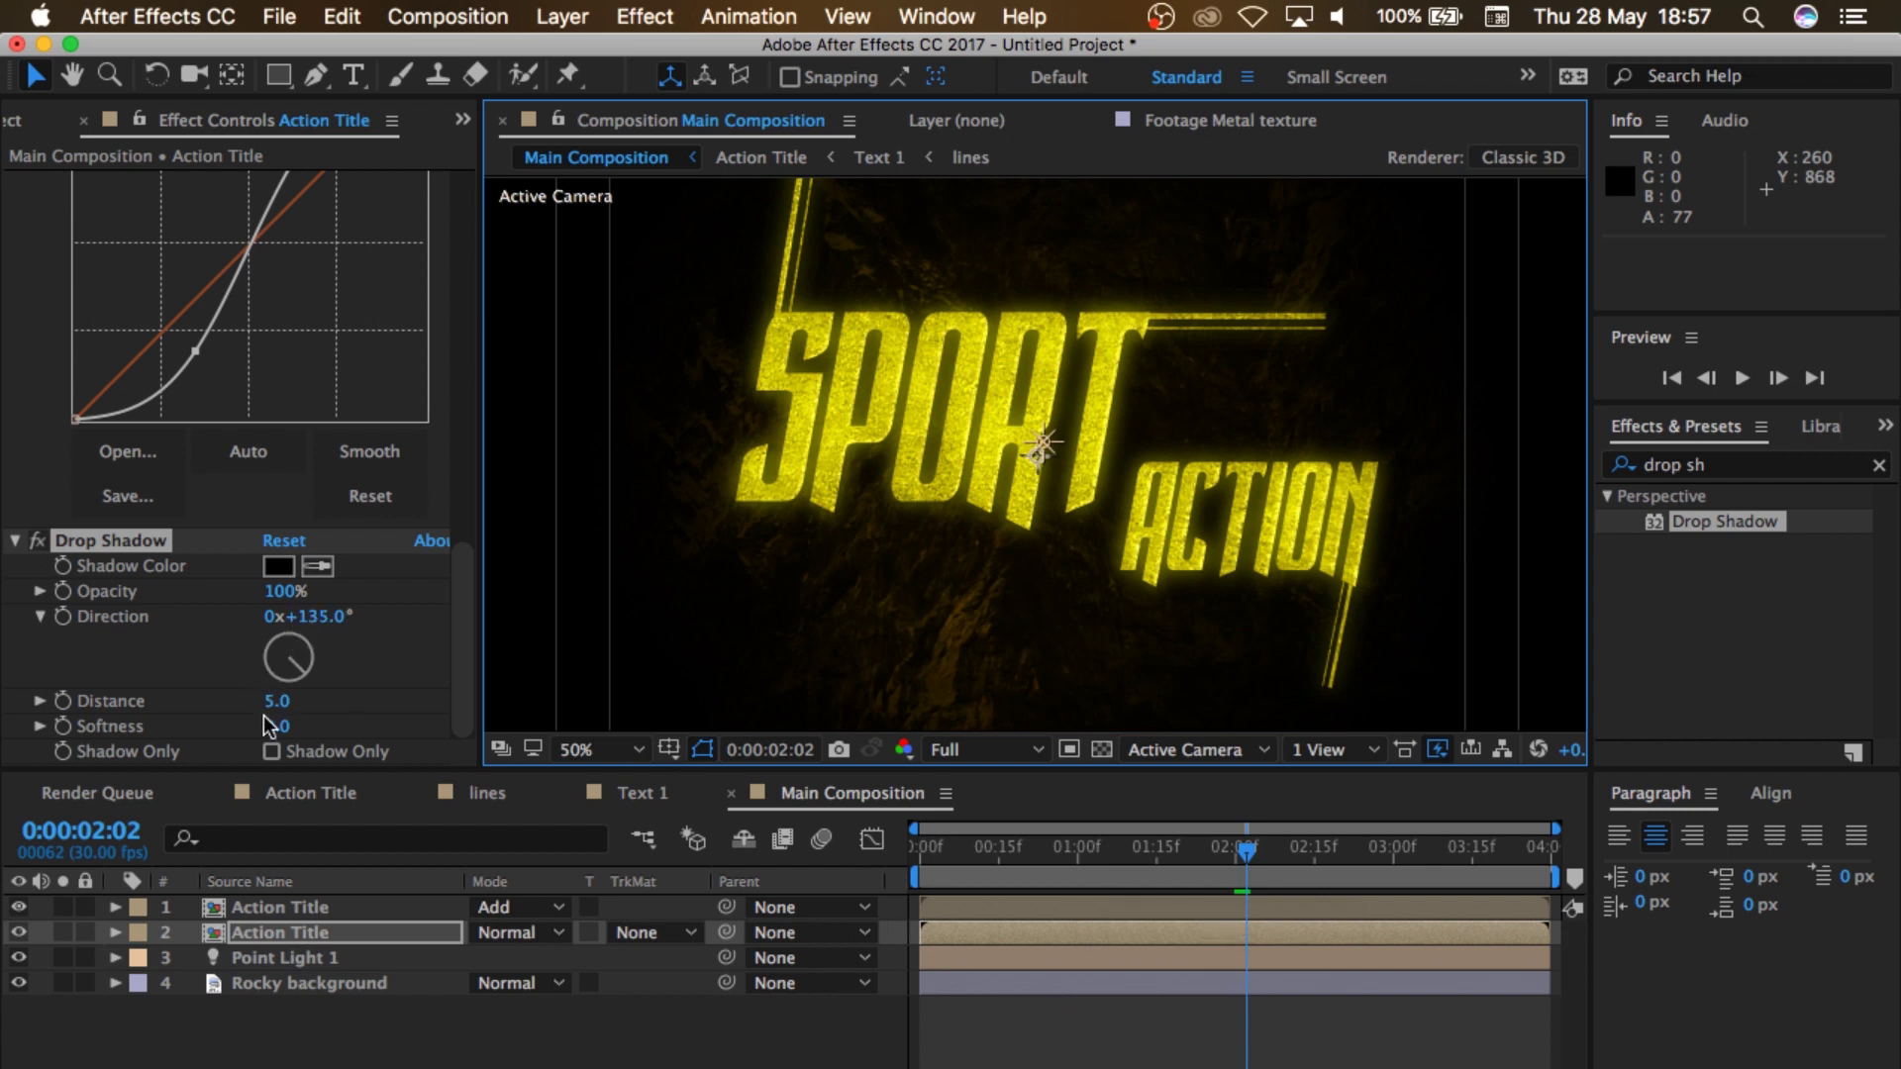
Step: Set the Drop Shadow distance to 76, preview the title, and undo a trial direction change to 140°
left_click_drag(273, 702, 365, 704)
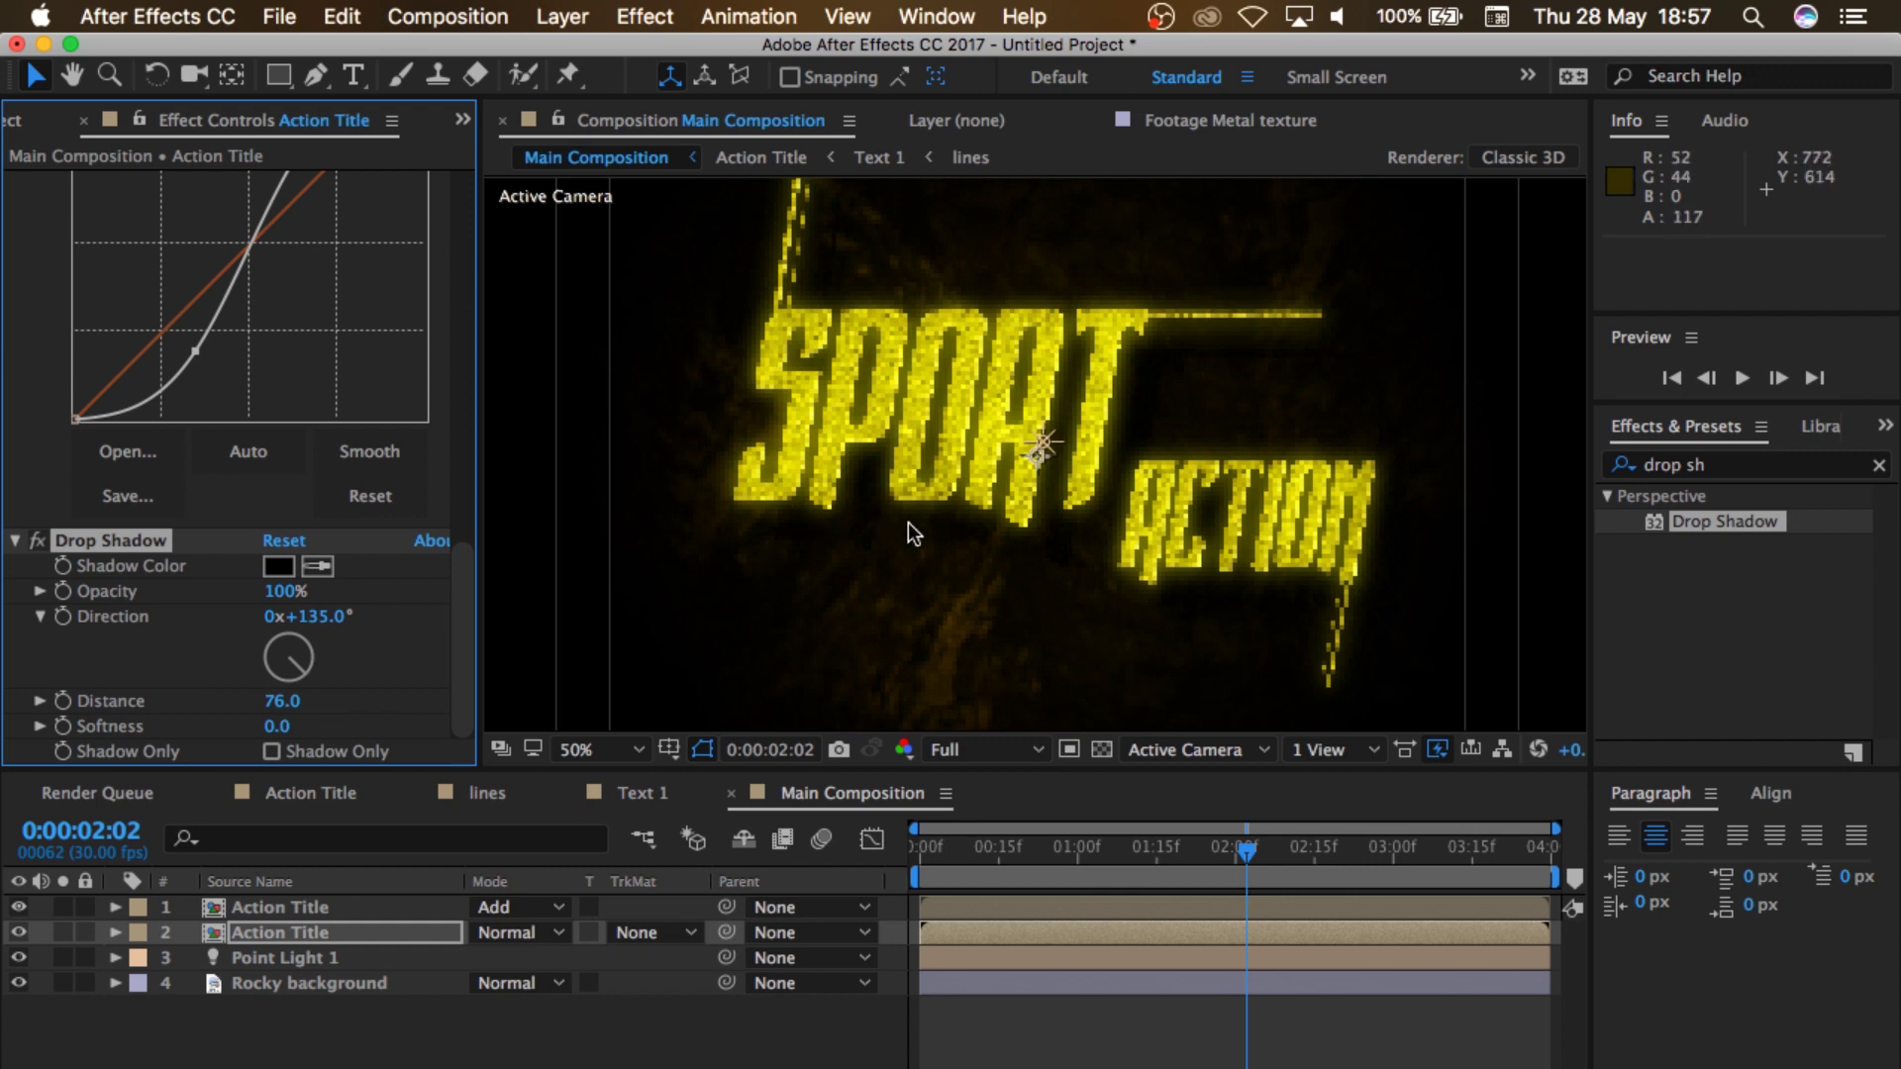
key("space")
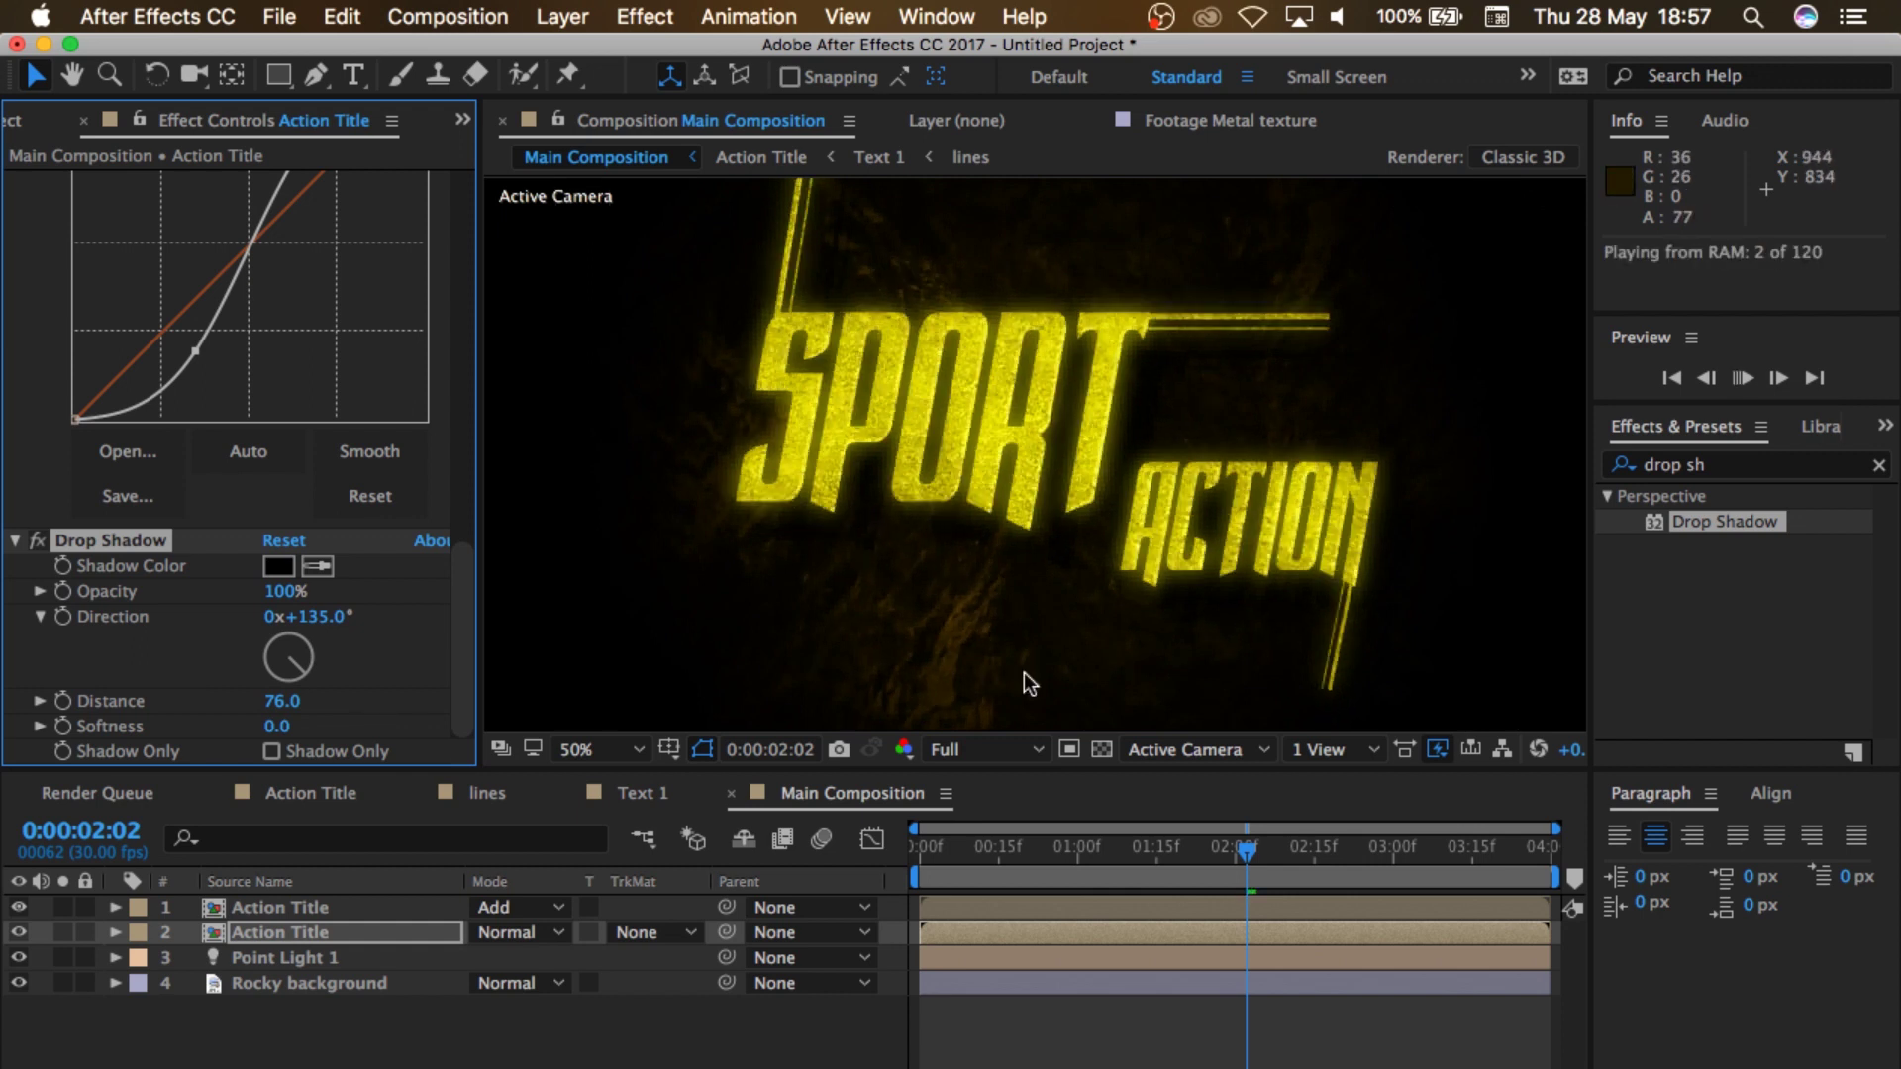
key("space")
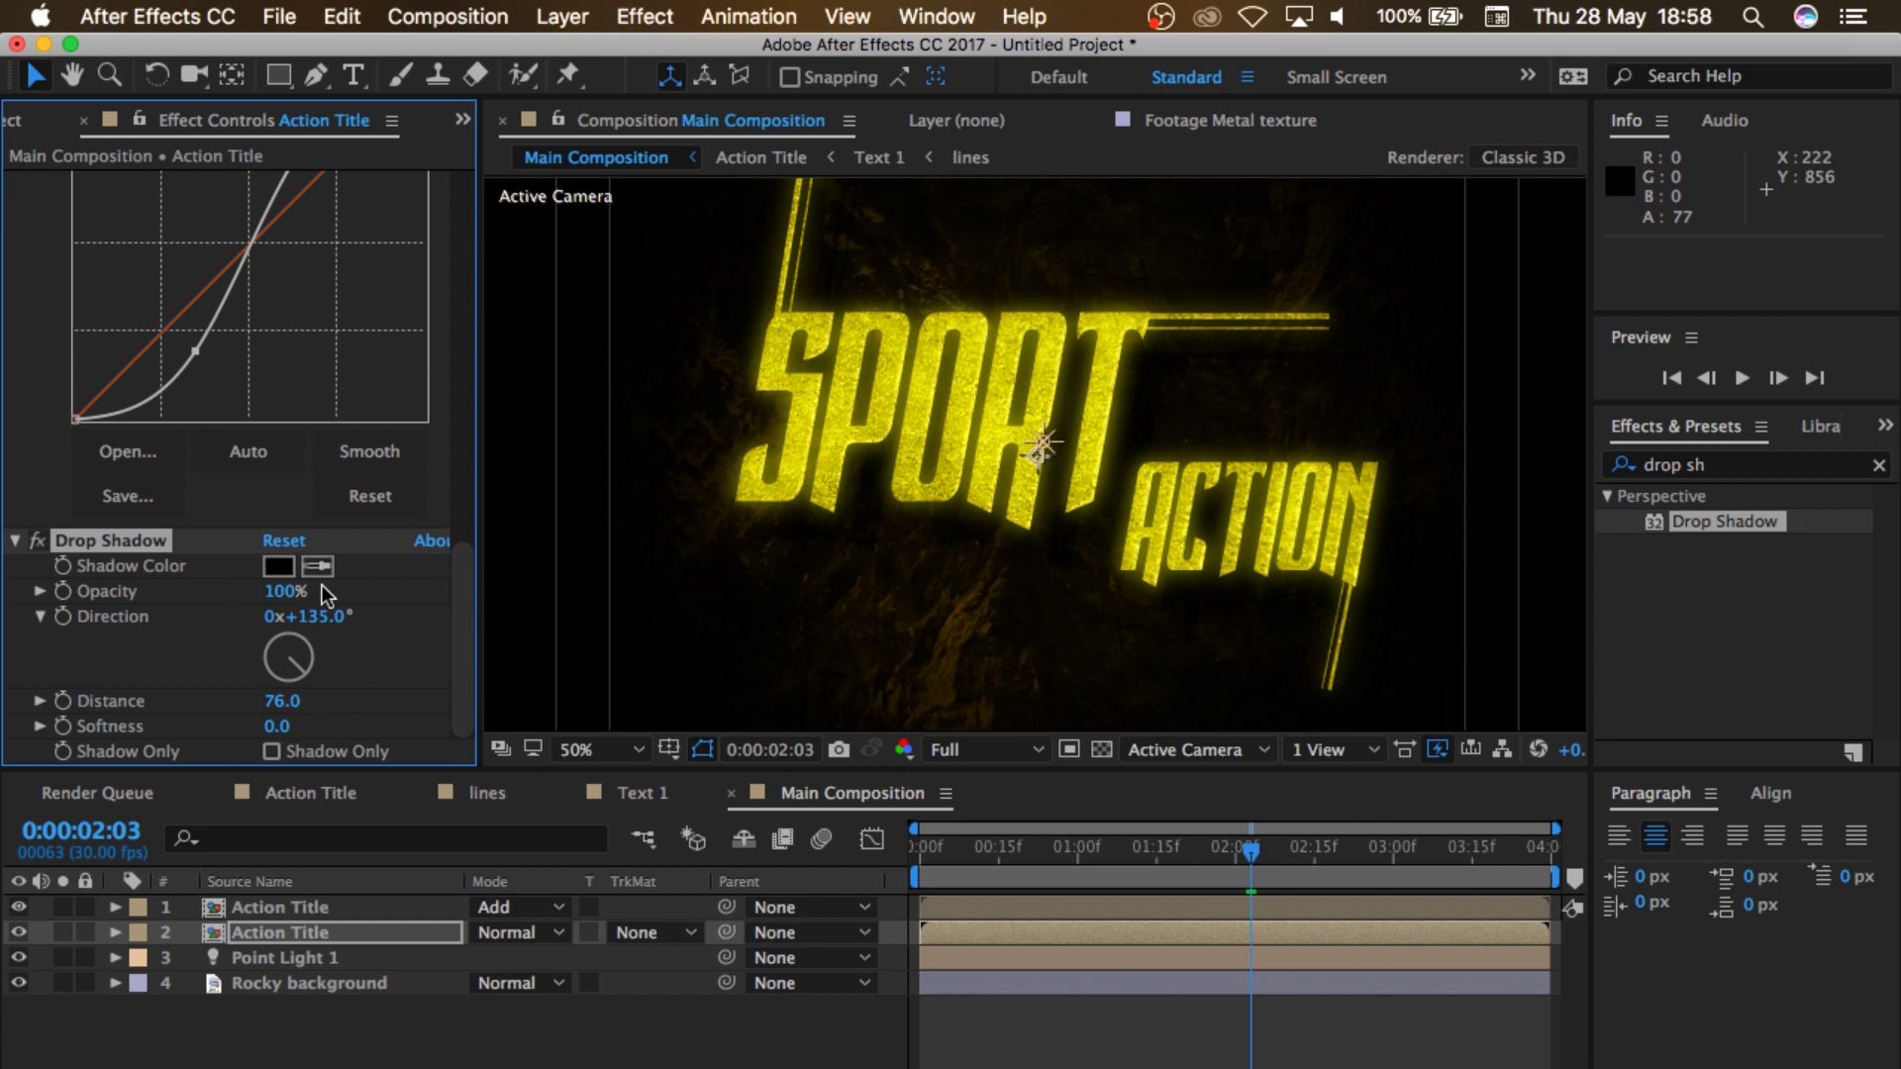
mouse_move(319, 618)
left_mouse_down()
mouse_move(302, 616)
mouse_move(360, 615)
mouse_move(324, 622)
left_mouse_up()
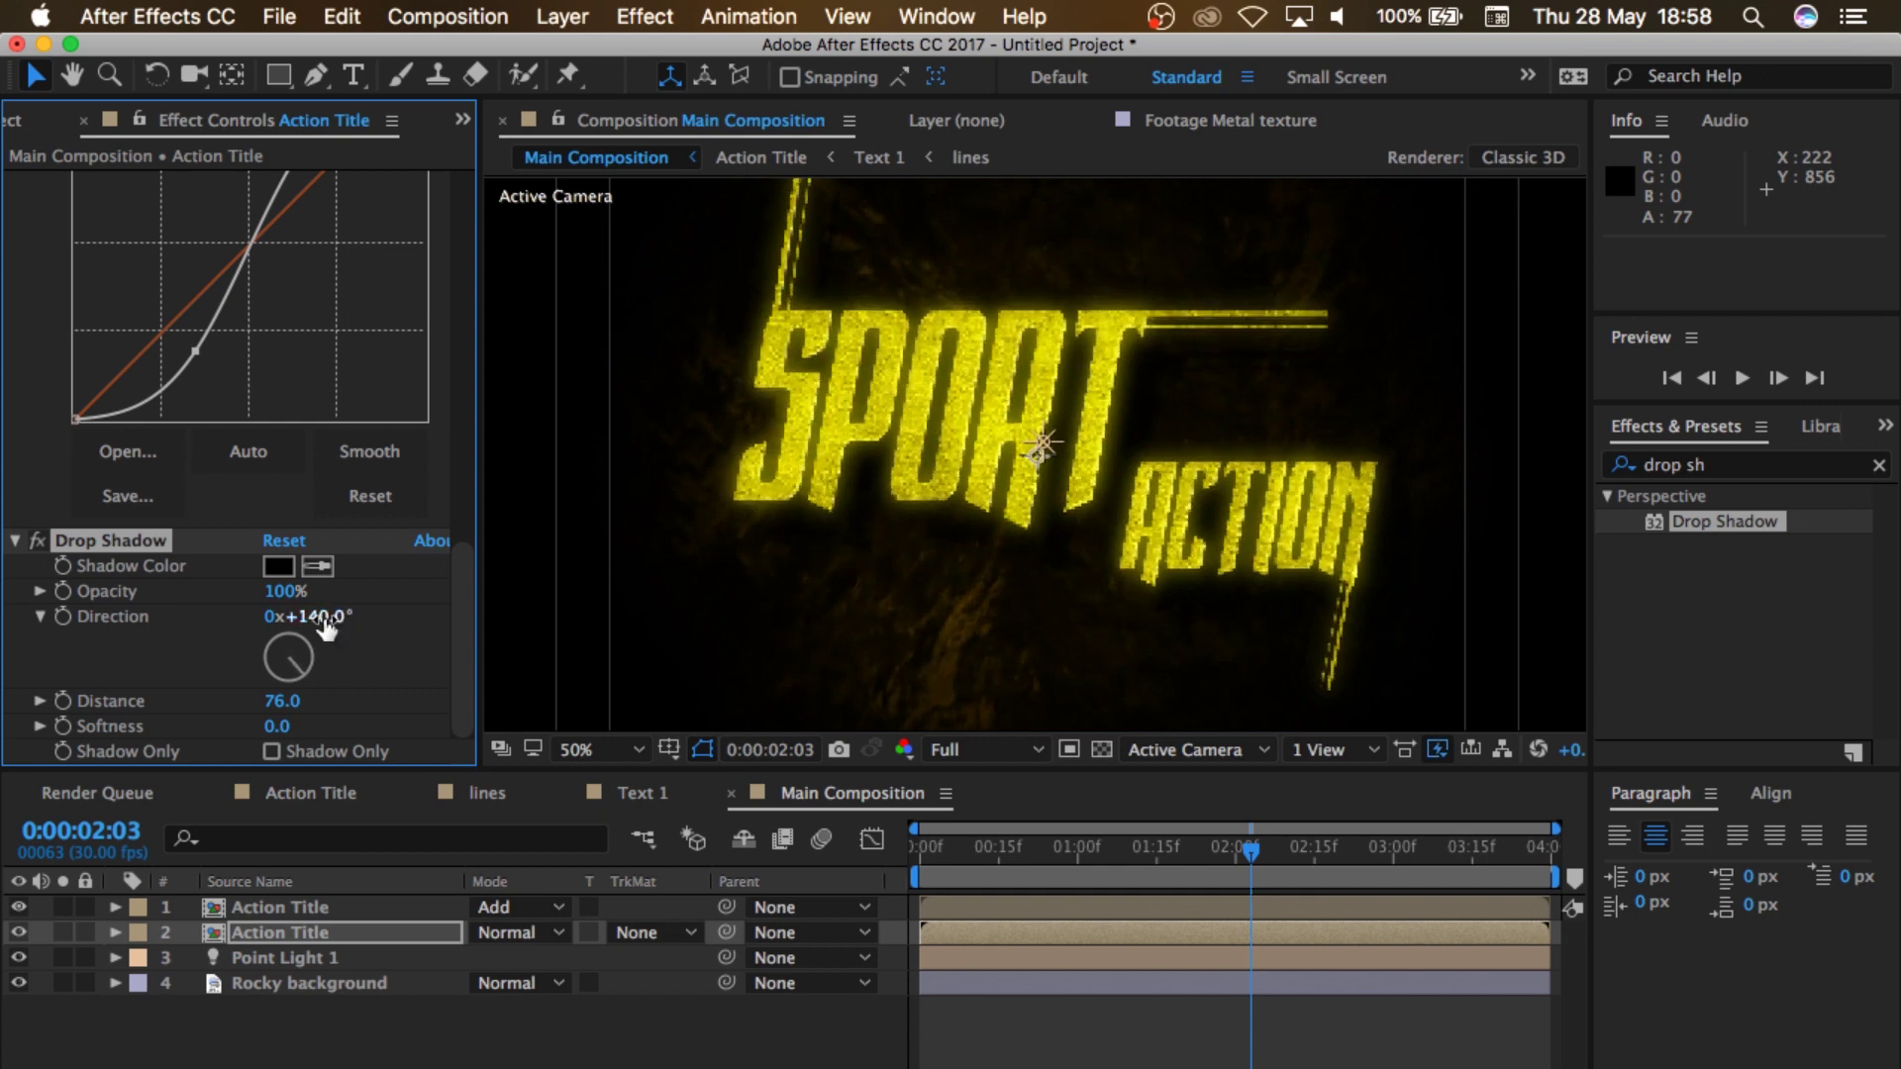
key("super+z")
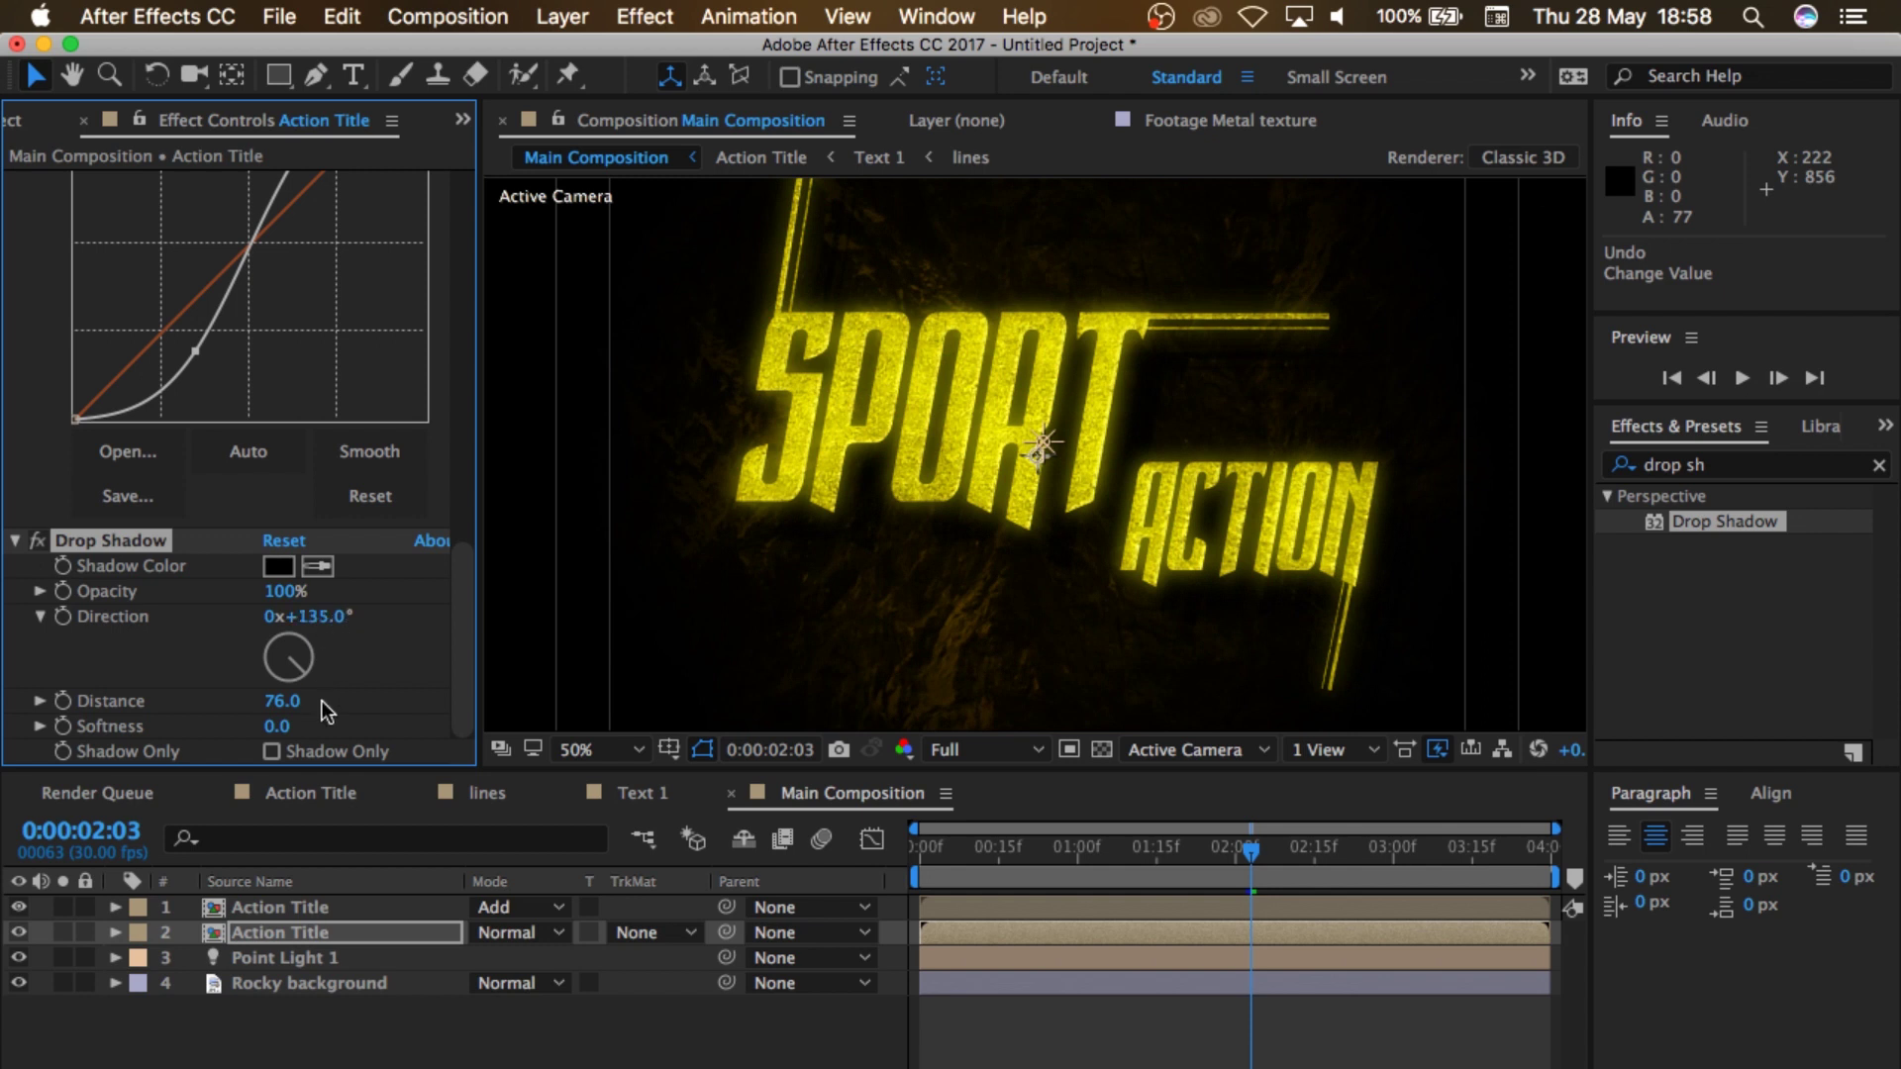
Step: Fit the whole composition in the viewer and preview the title animation from the first frame
left_click(602, 749)
left_click(621, 638)
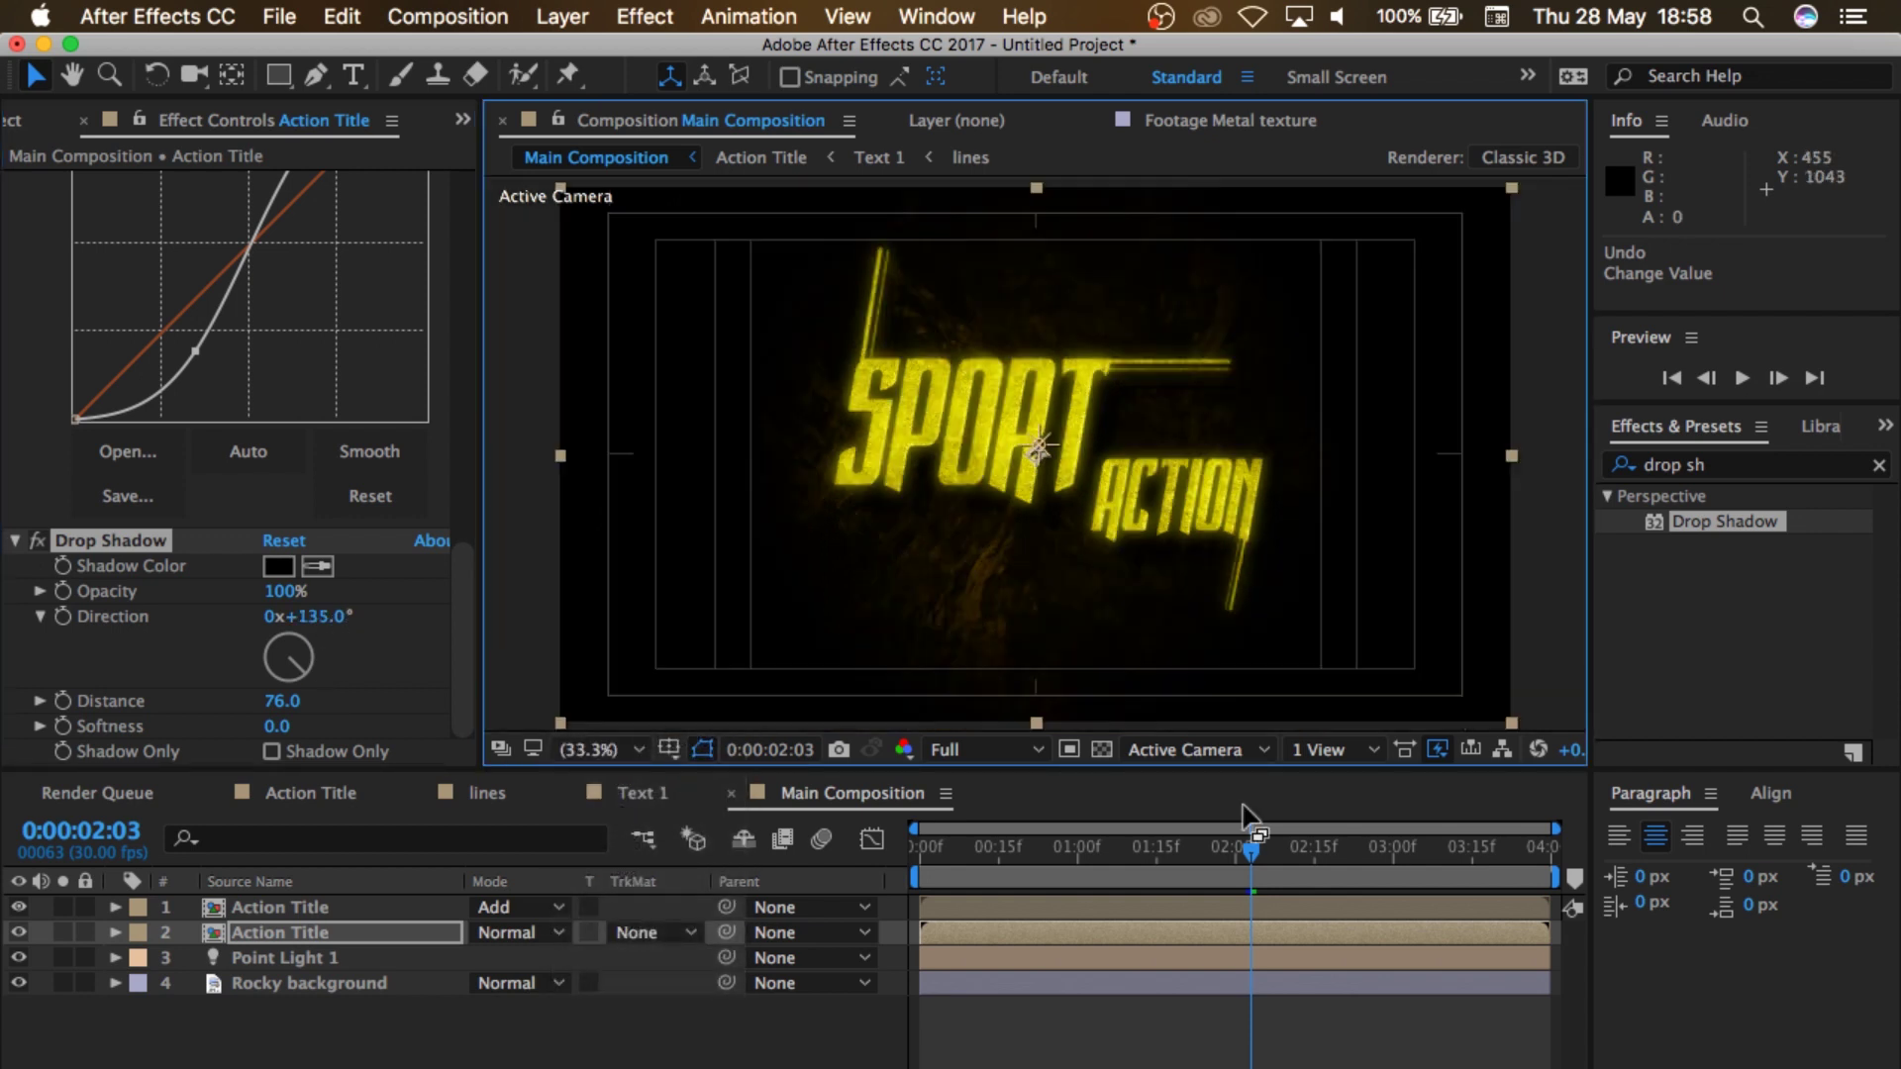
left_click_drag(1068, 852, 814, 831)
key("space")
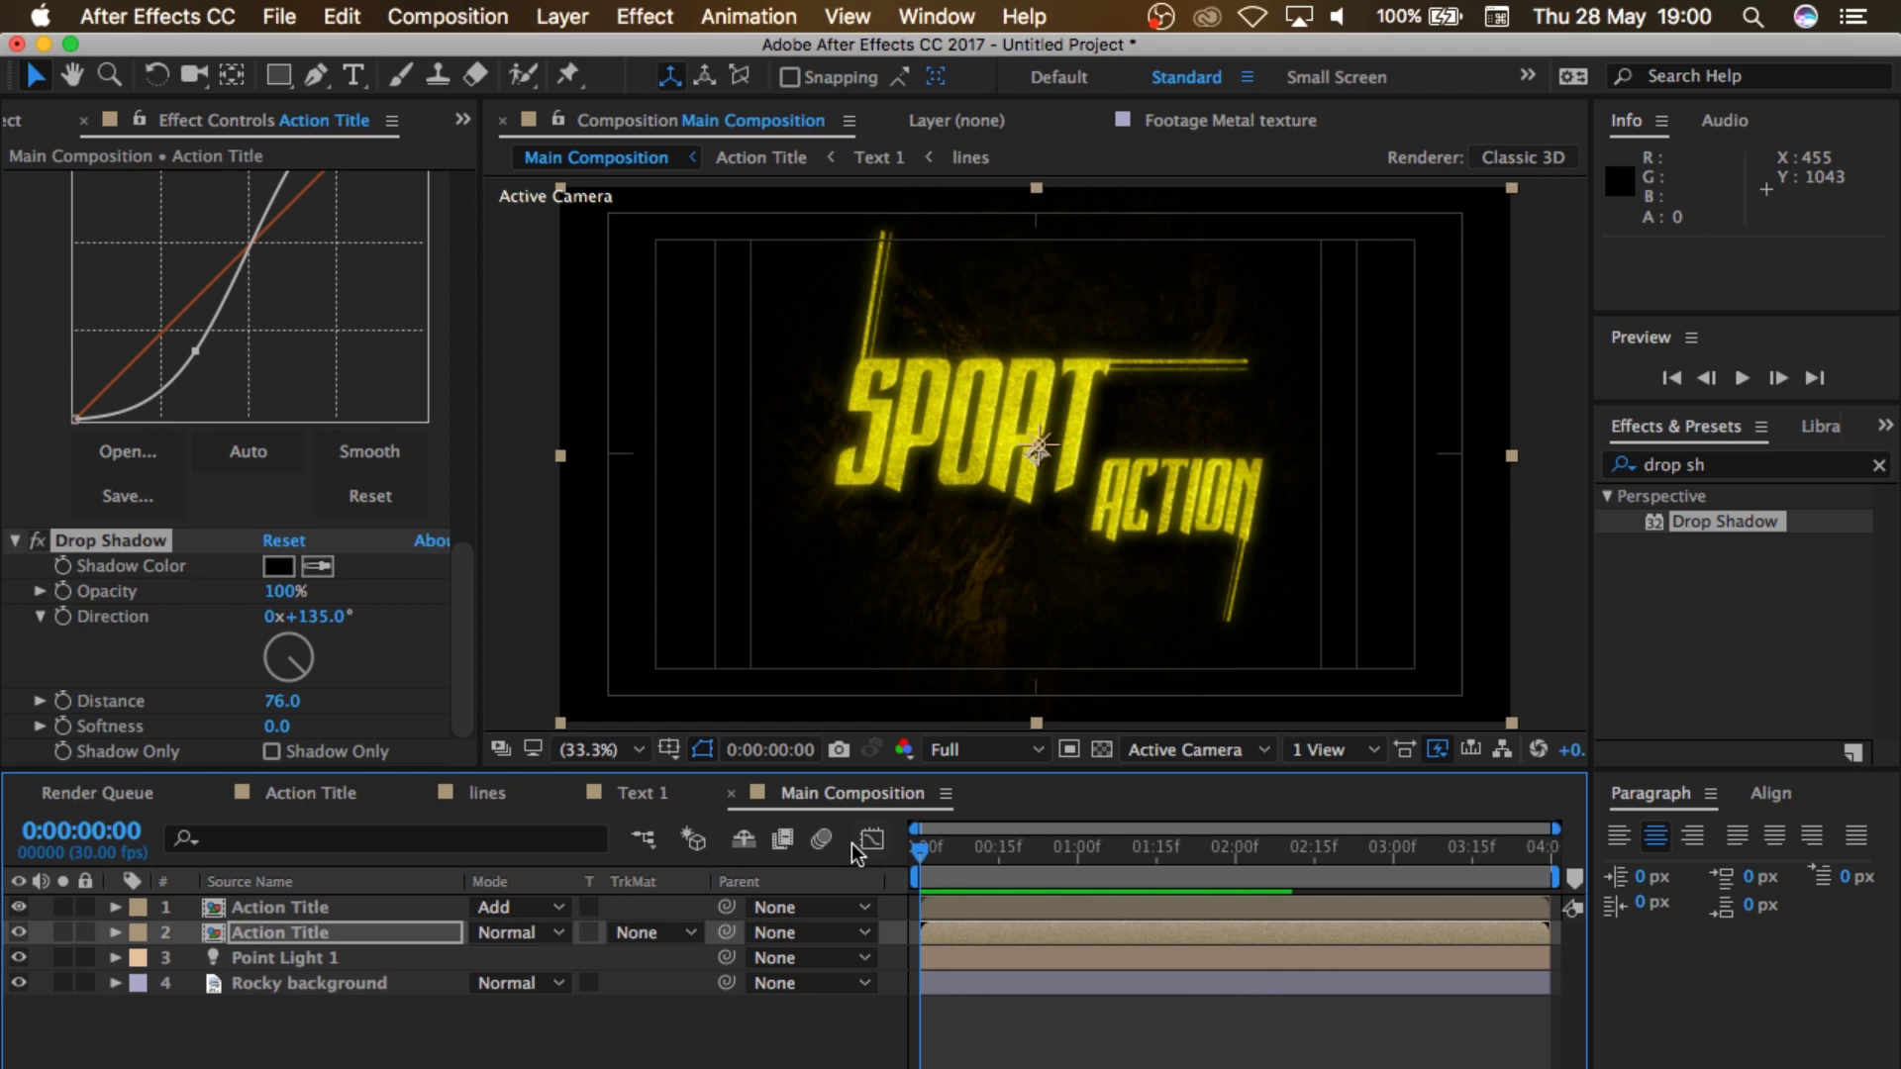
key("space")
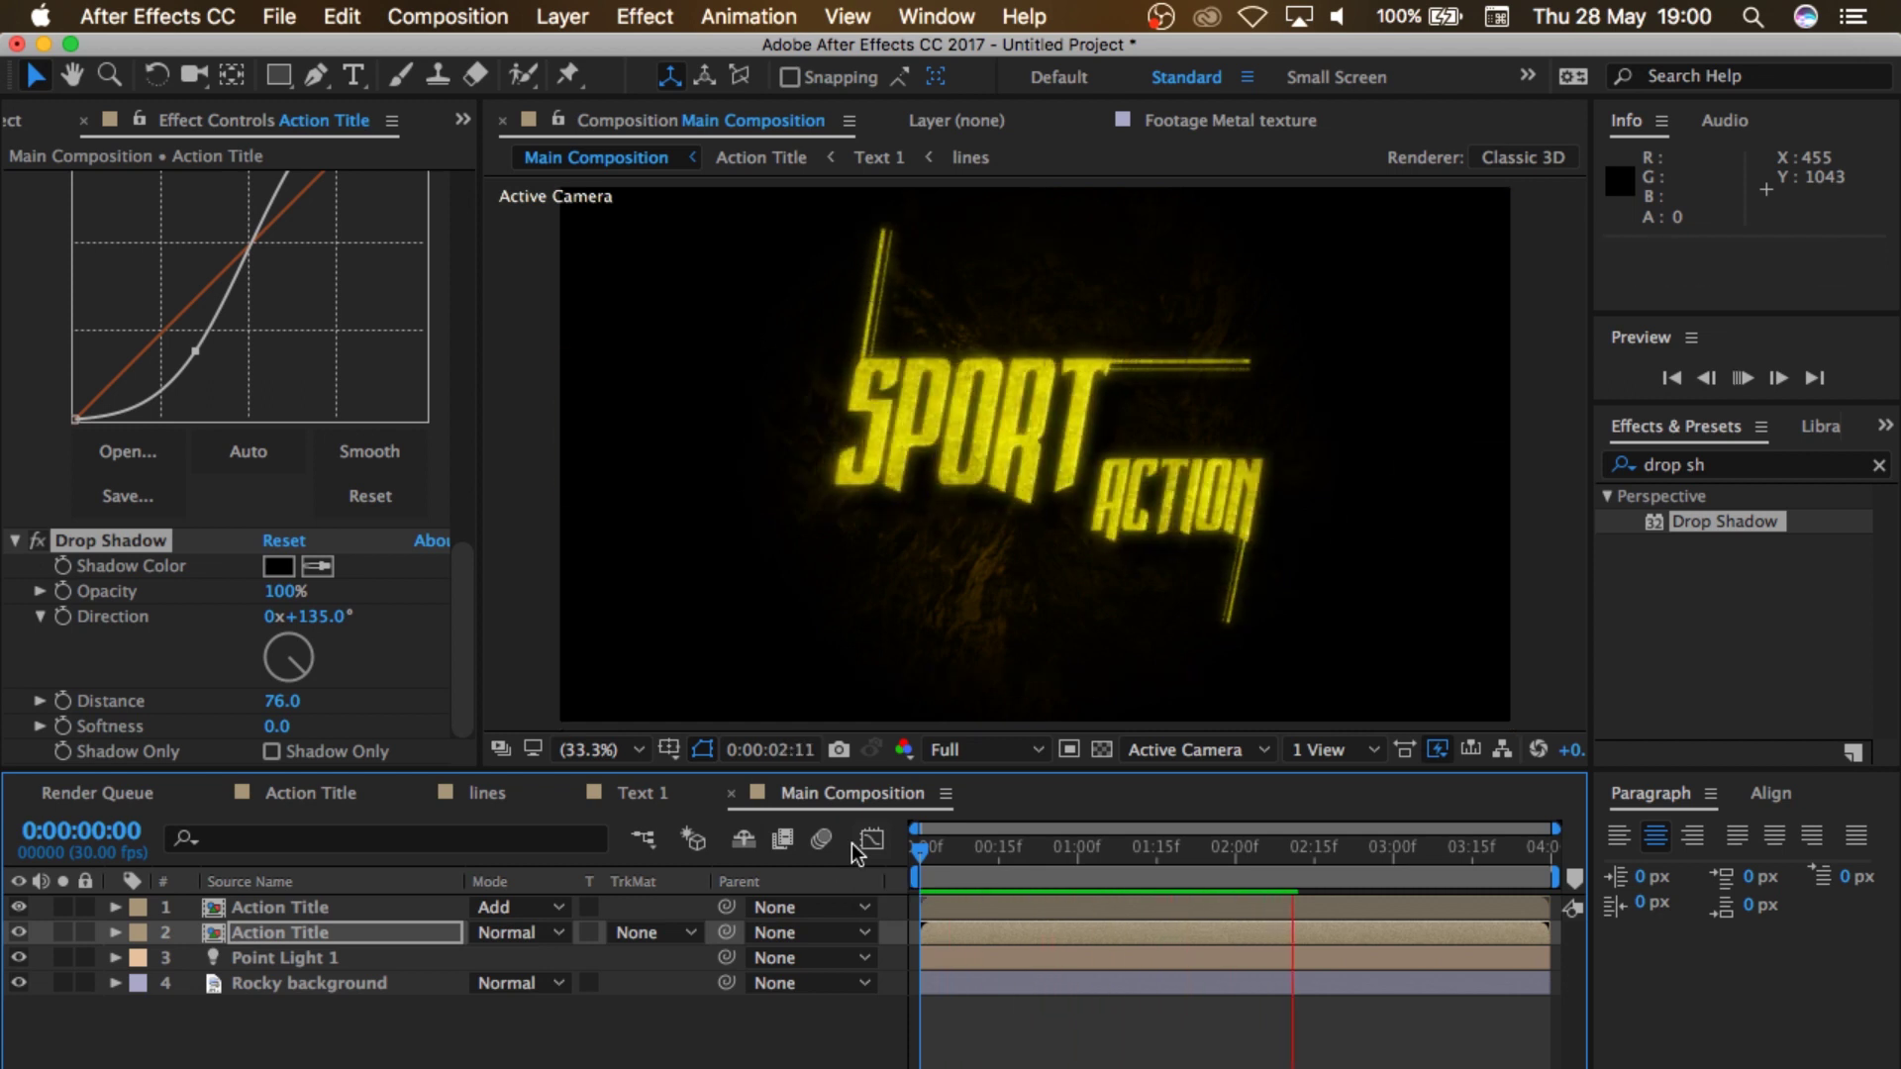
Step: Import Lens flare.mp4 into the project and place it as the uppermost layer of Main Composition
key("space")
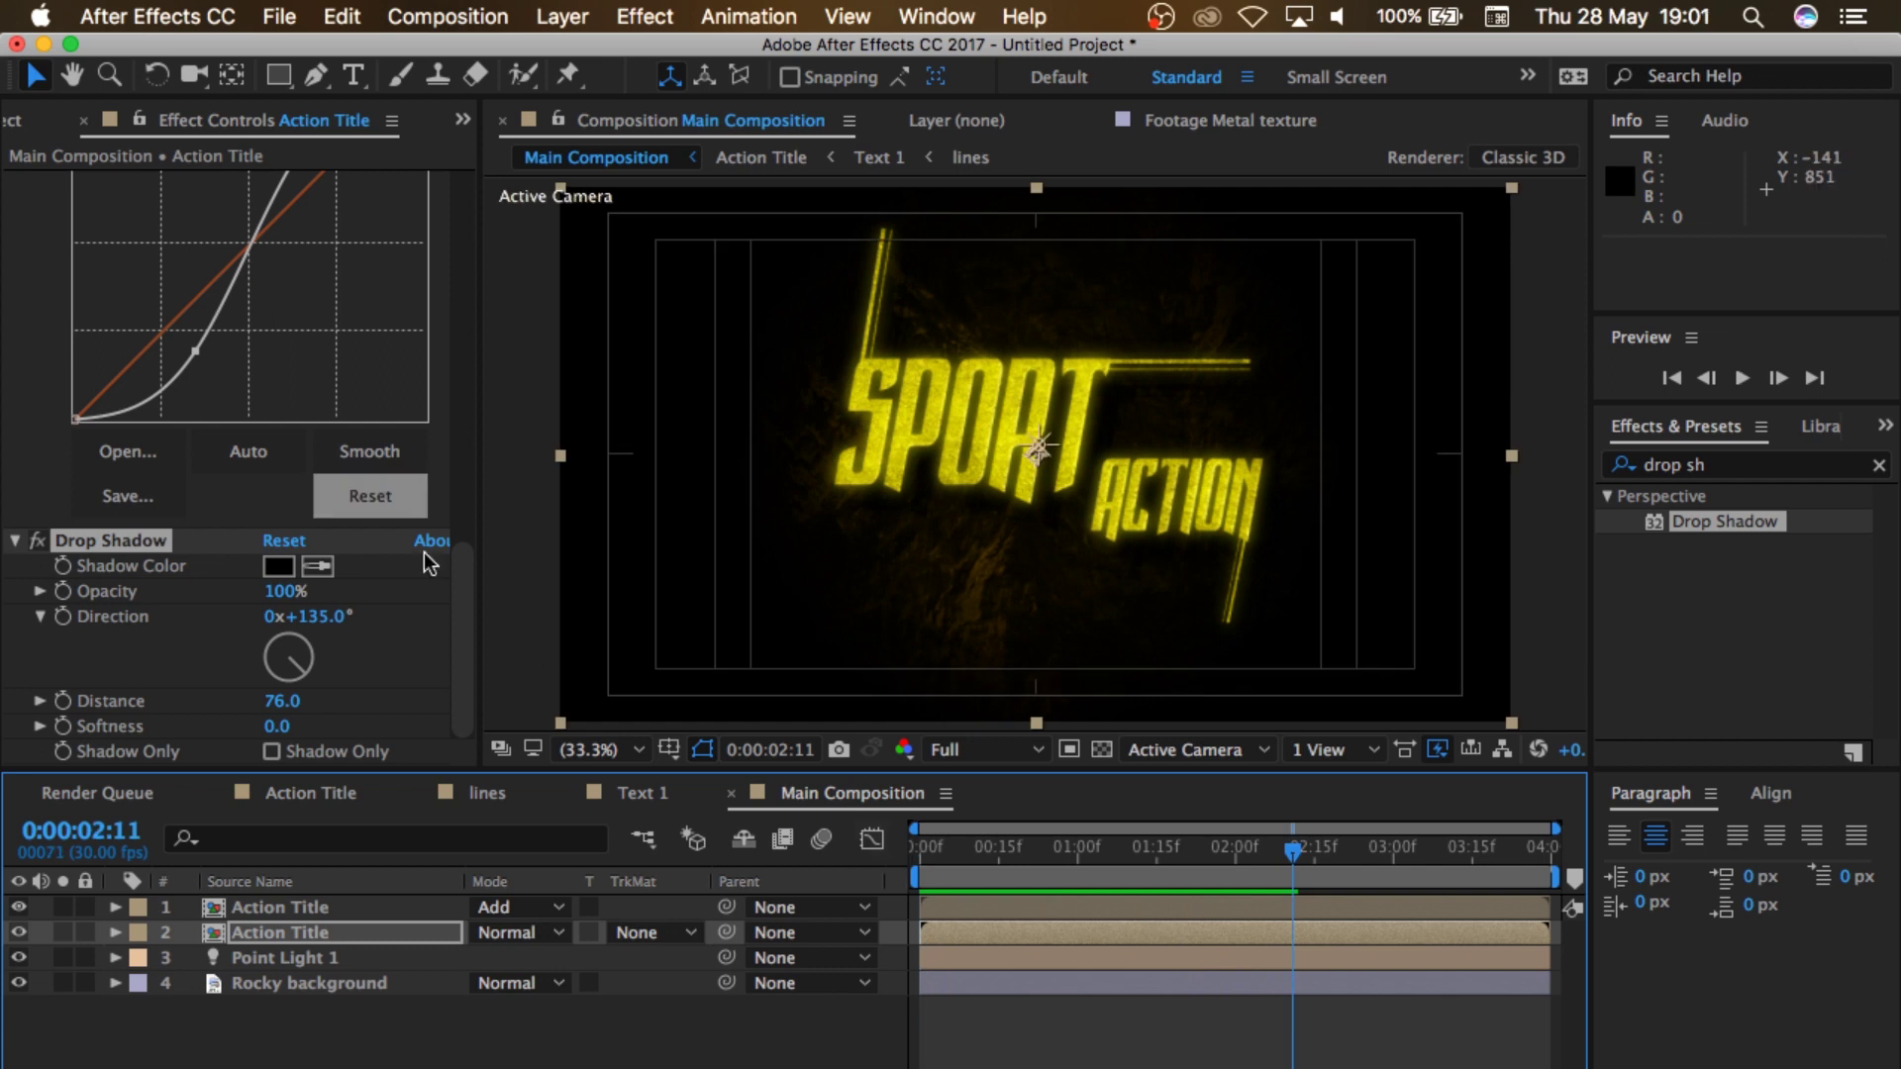
left_click(12, 124)
mouse_move(129, 1038)
left_click(49, 1035)
left_click(808, 360)
left_click_drag(805, 354, 182, 692)
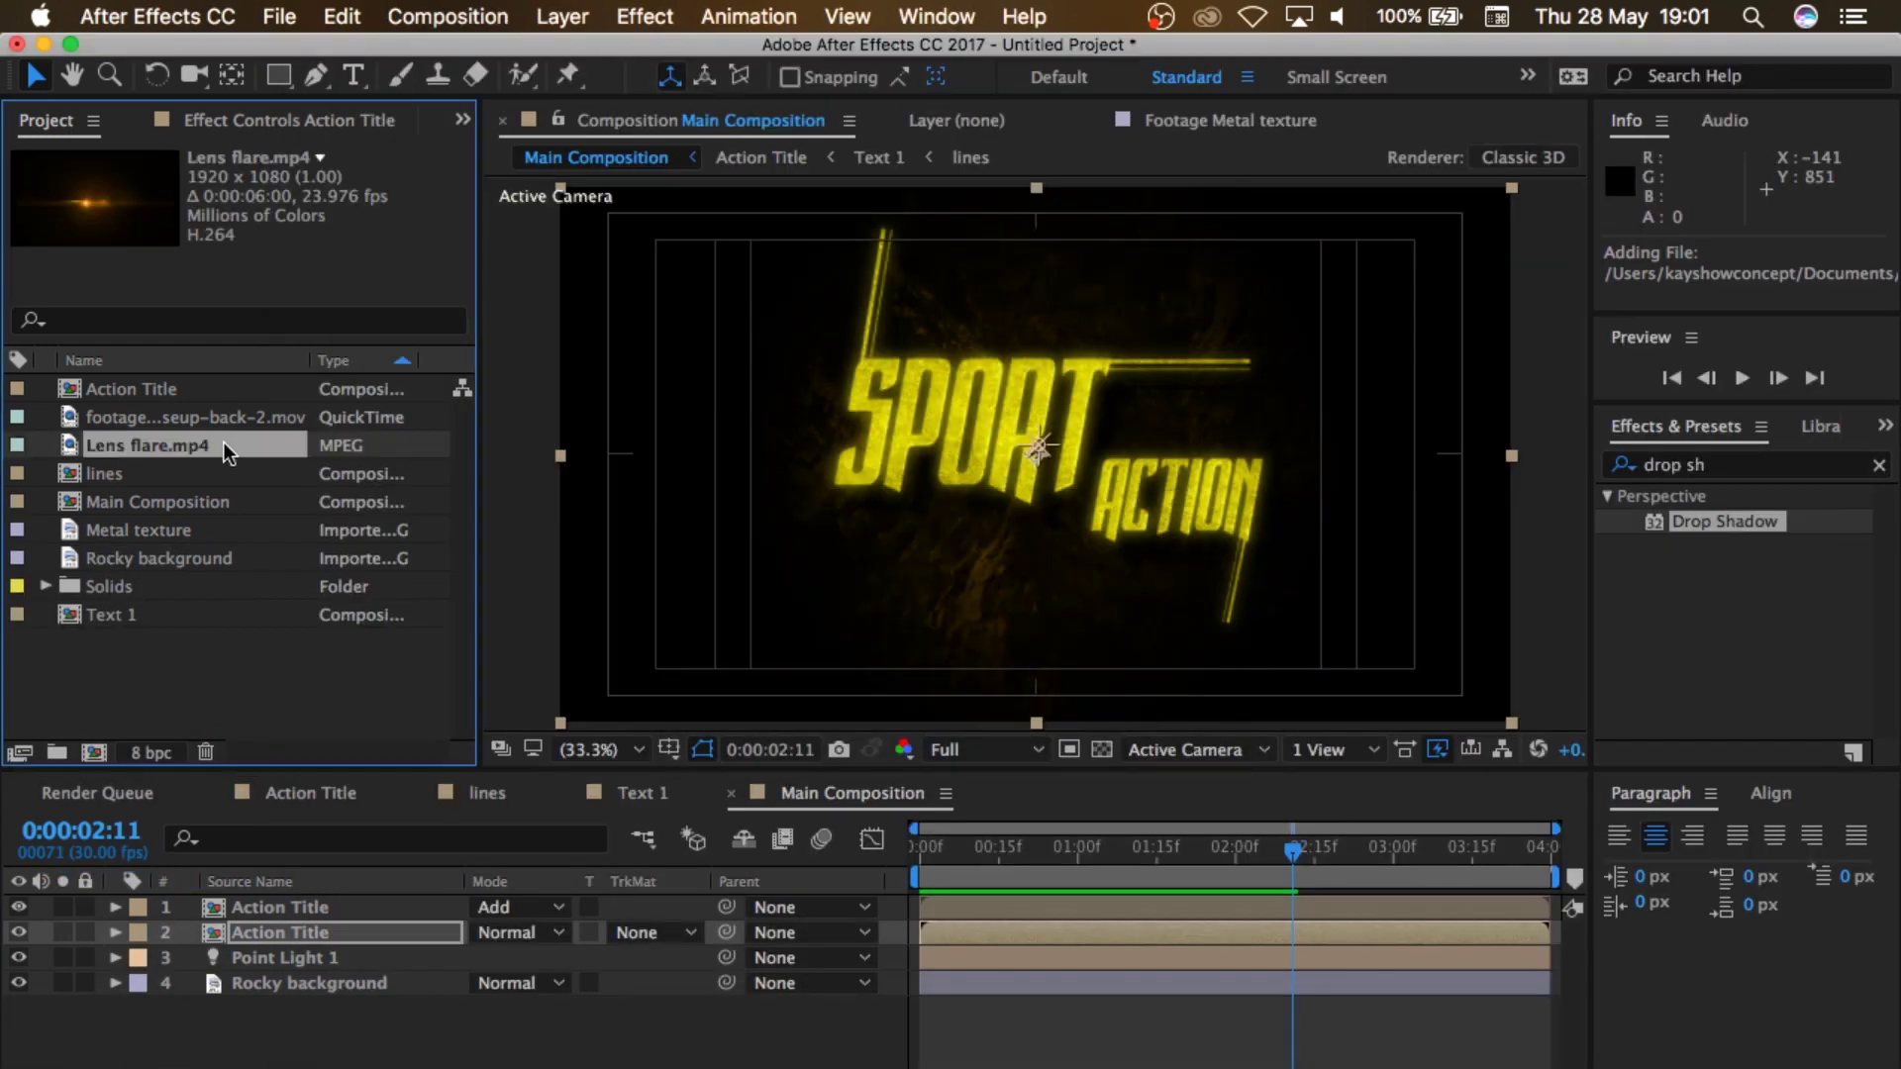
left_click_drag(223, 442, 397, 897)
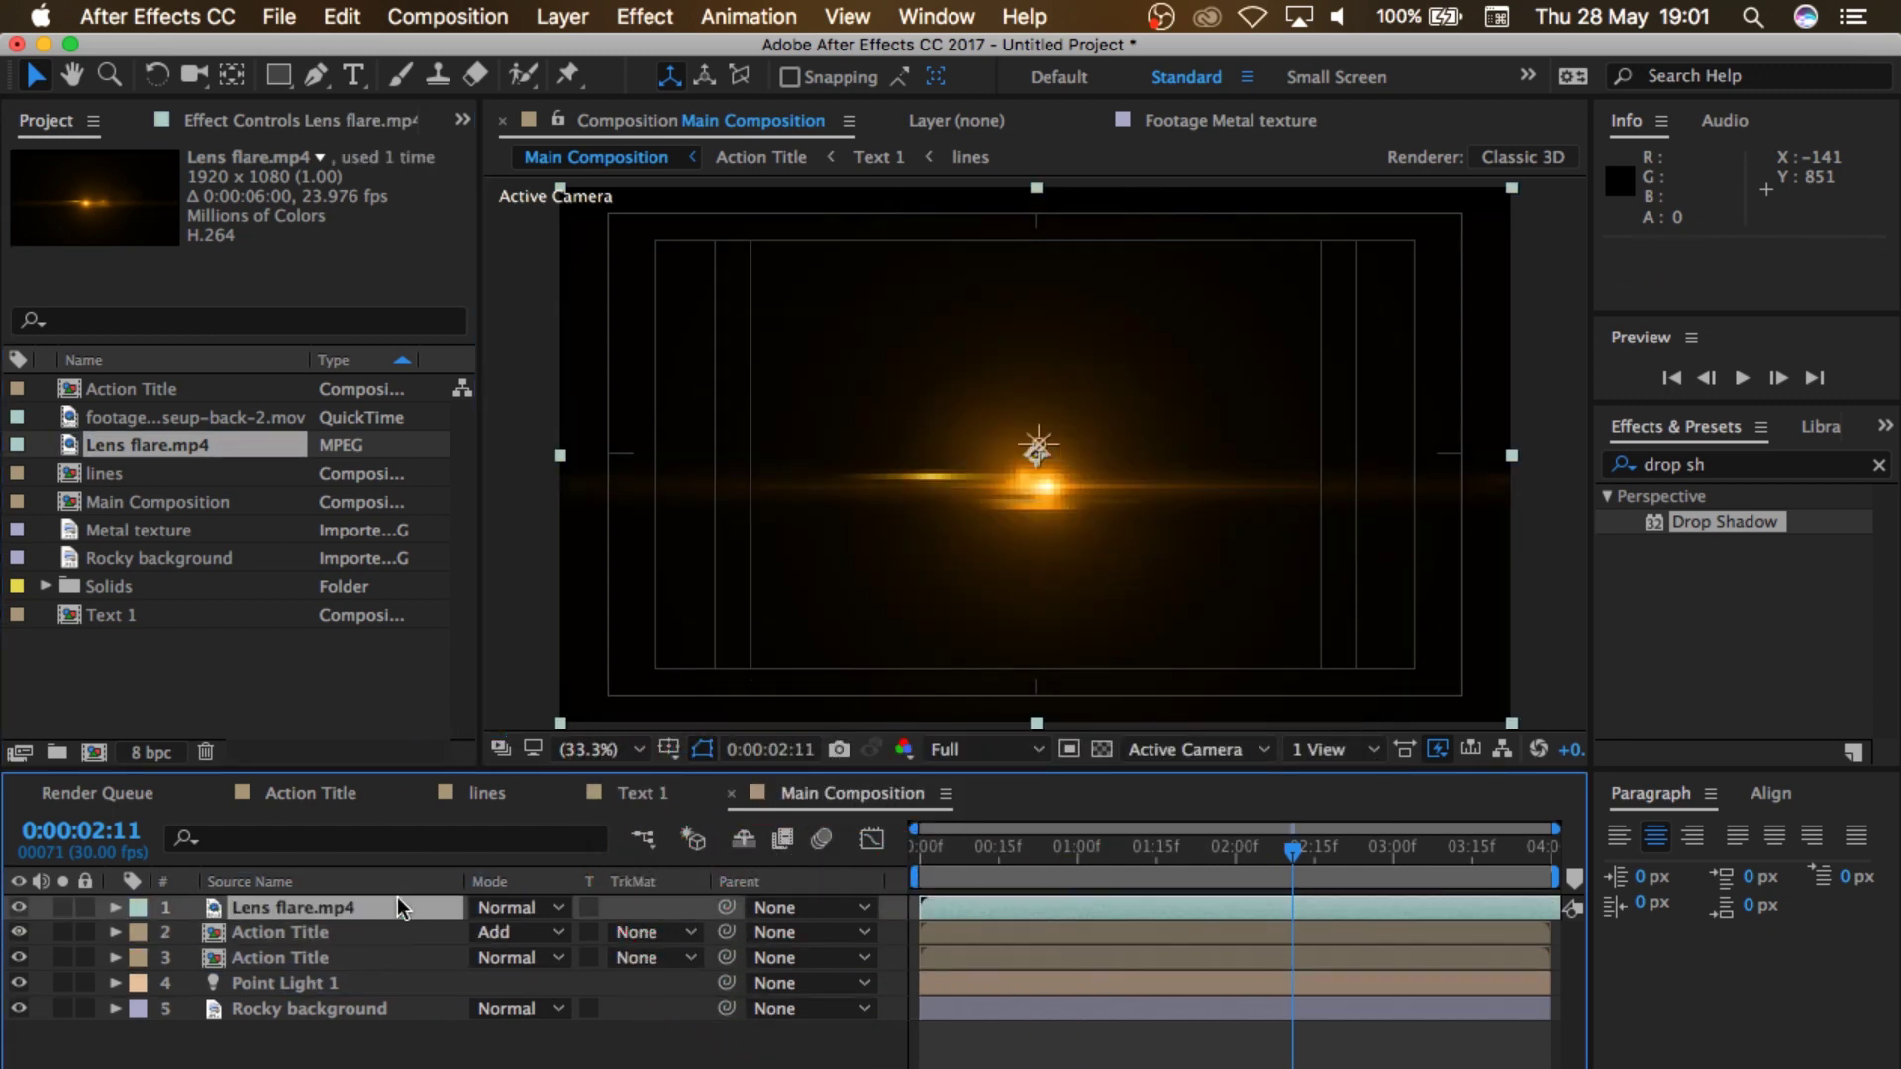
Step: Set the lens flare layer's blending mode to Screen and move it to about 792, 552, beneath the word SPORT
left_click(526, 907)
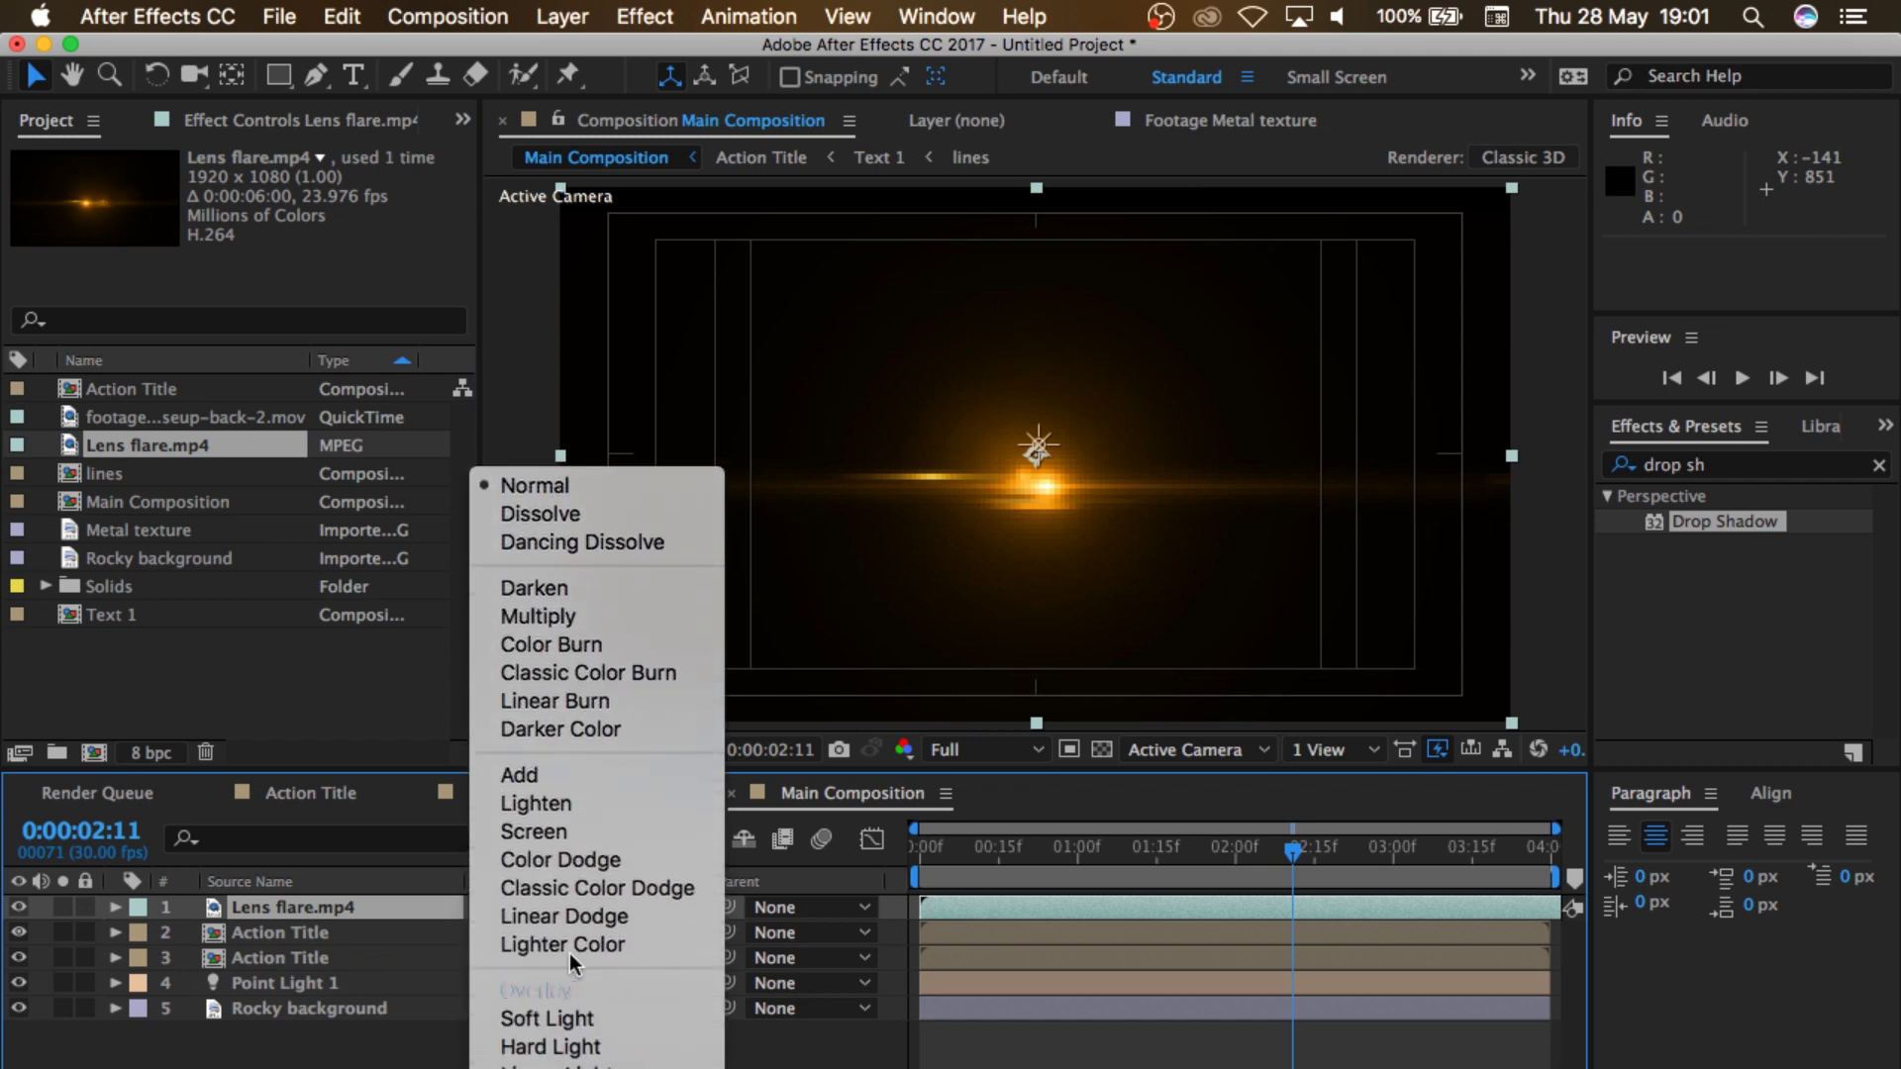
left_click(564, 829)
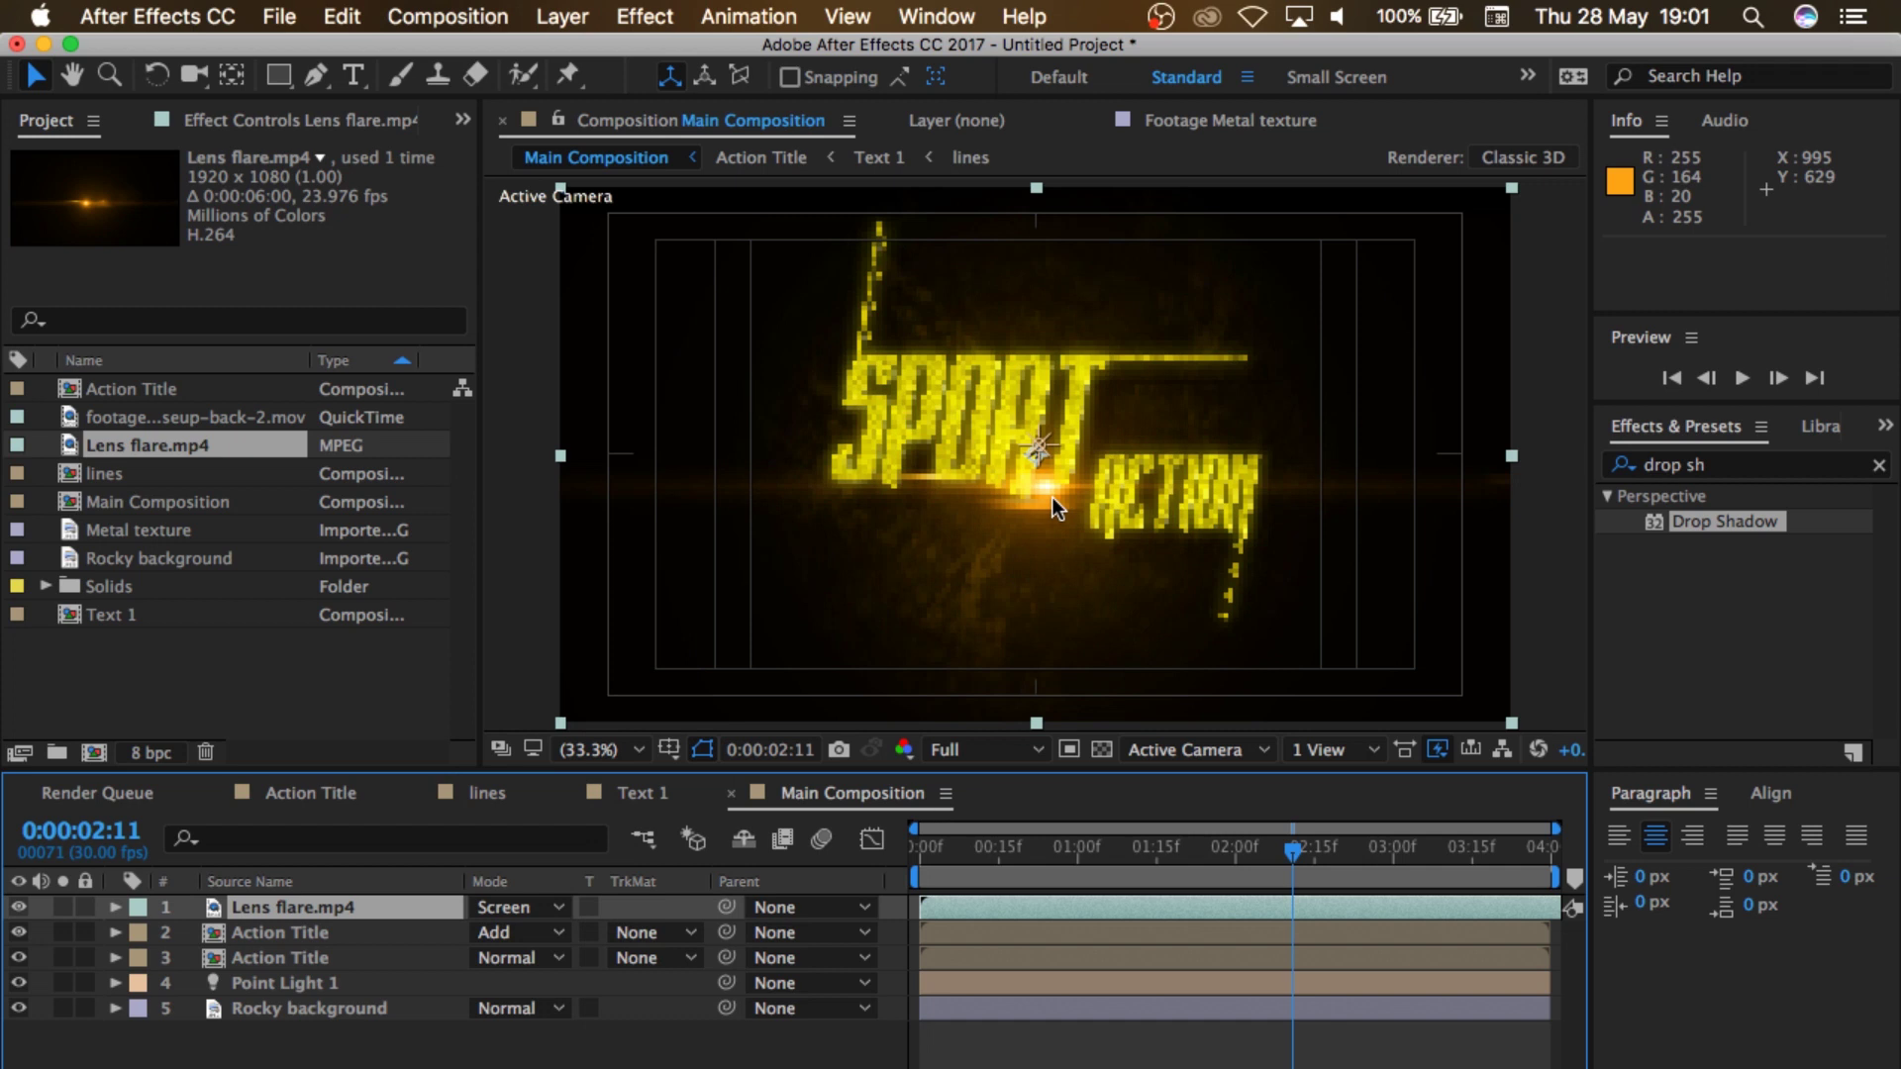
left_click_drag(1032, 495, 958, 494)
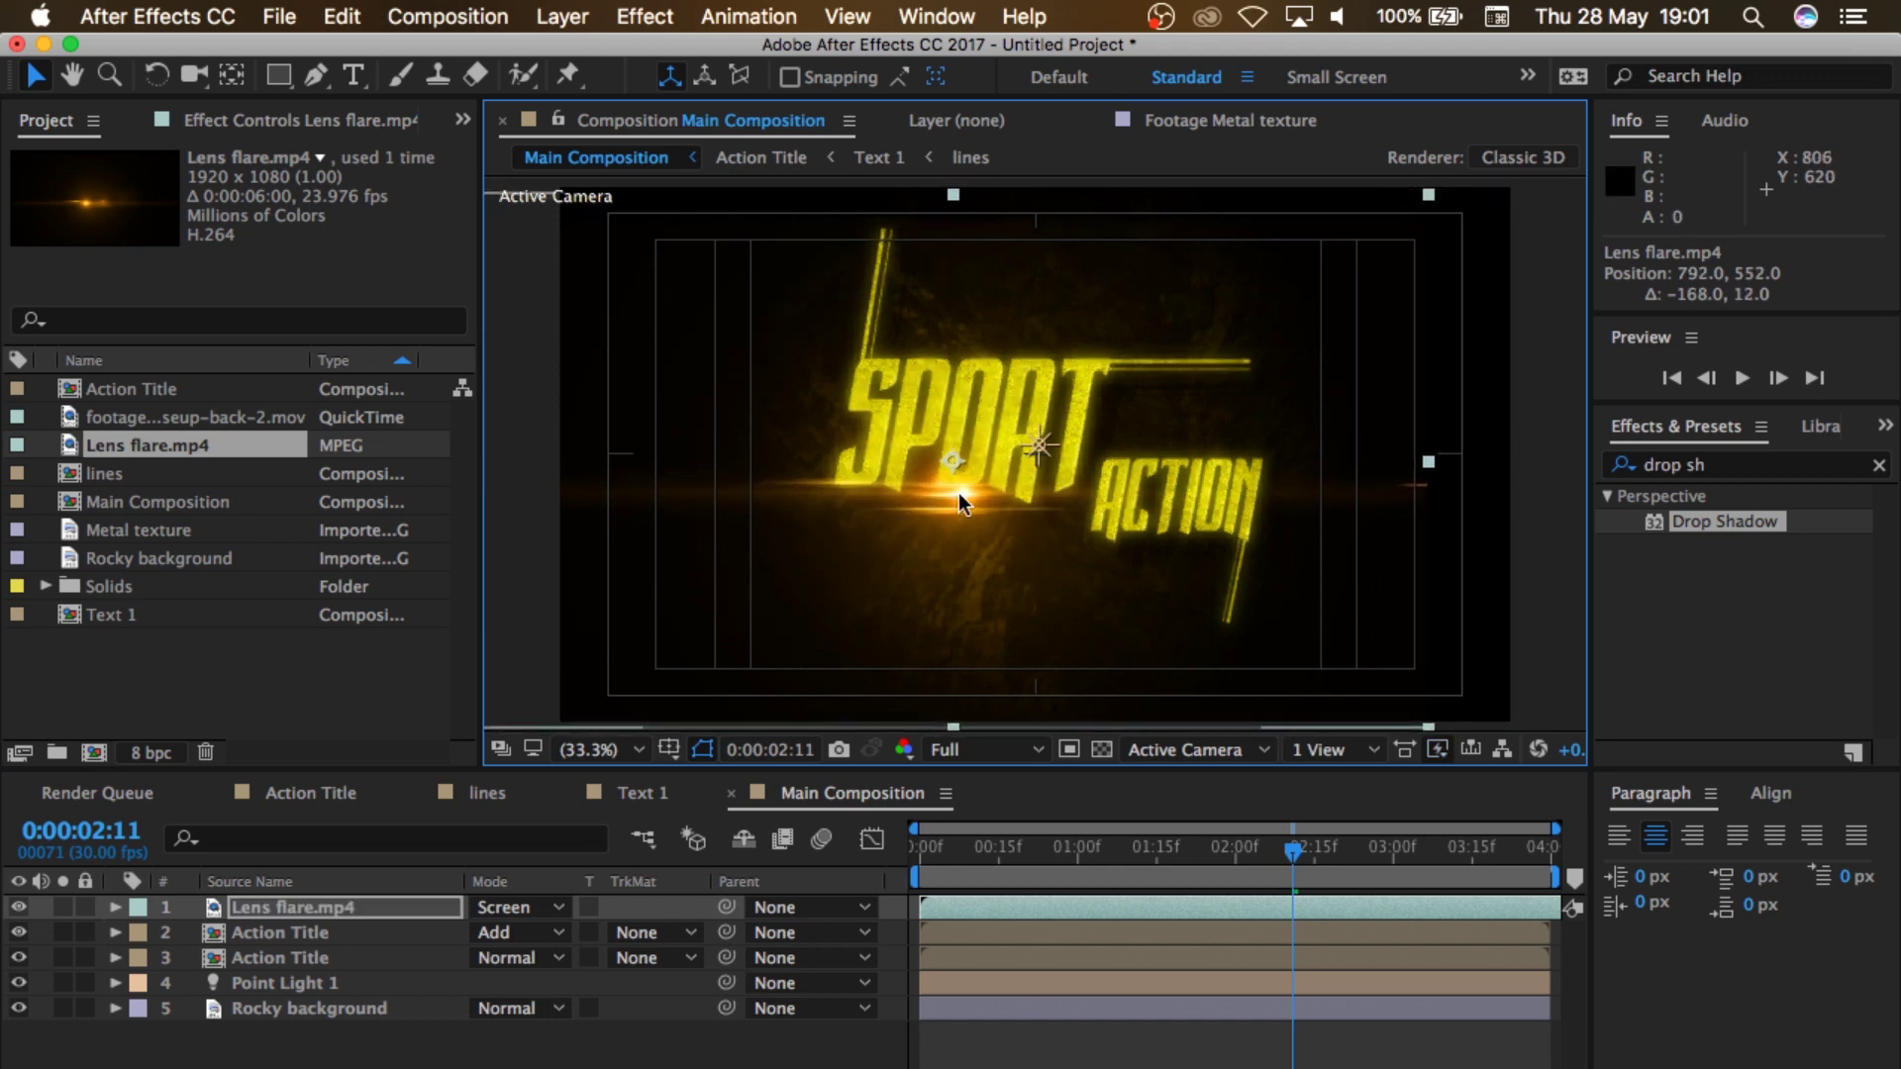
Step: Shift the lens flare layer to start at 0:00:00:20 and preview the composition from the first frame
left_click(912, 851)
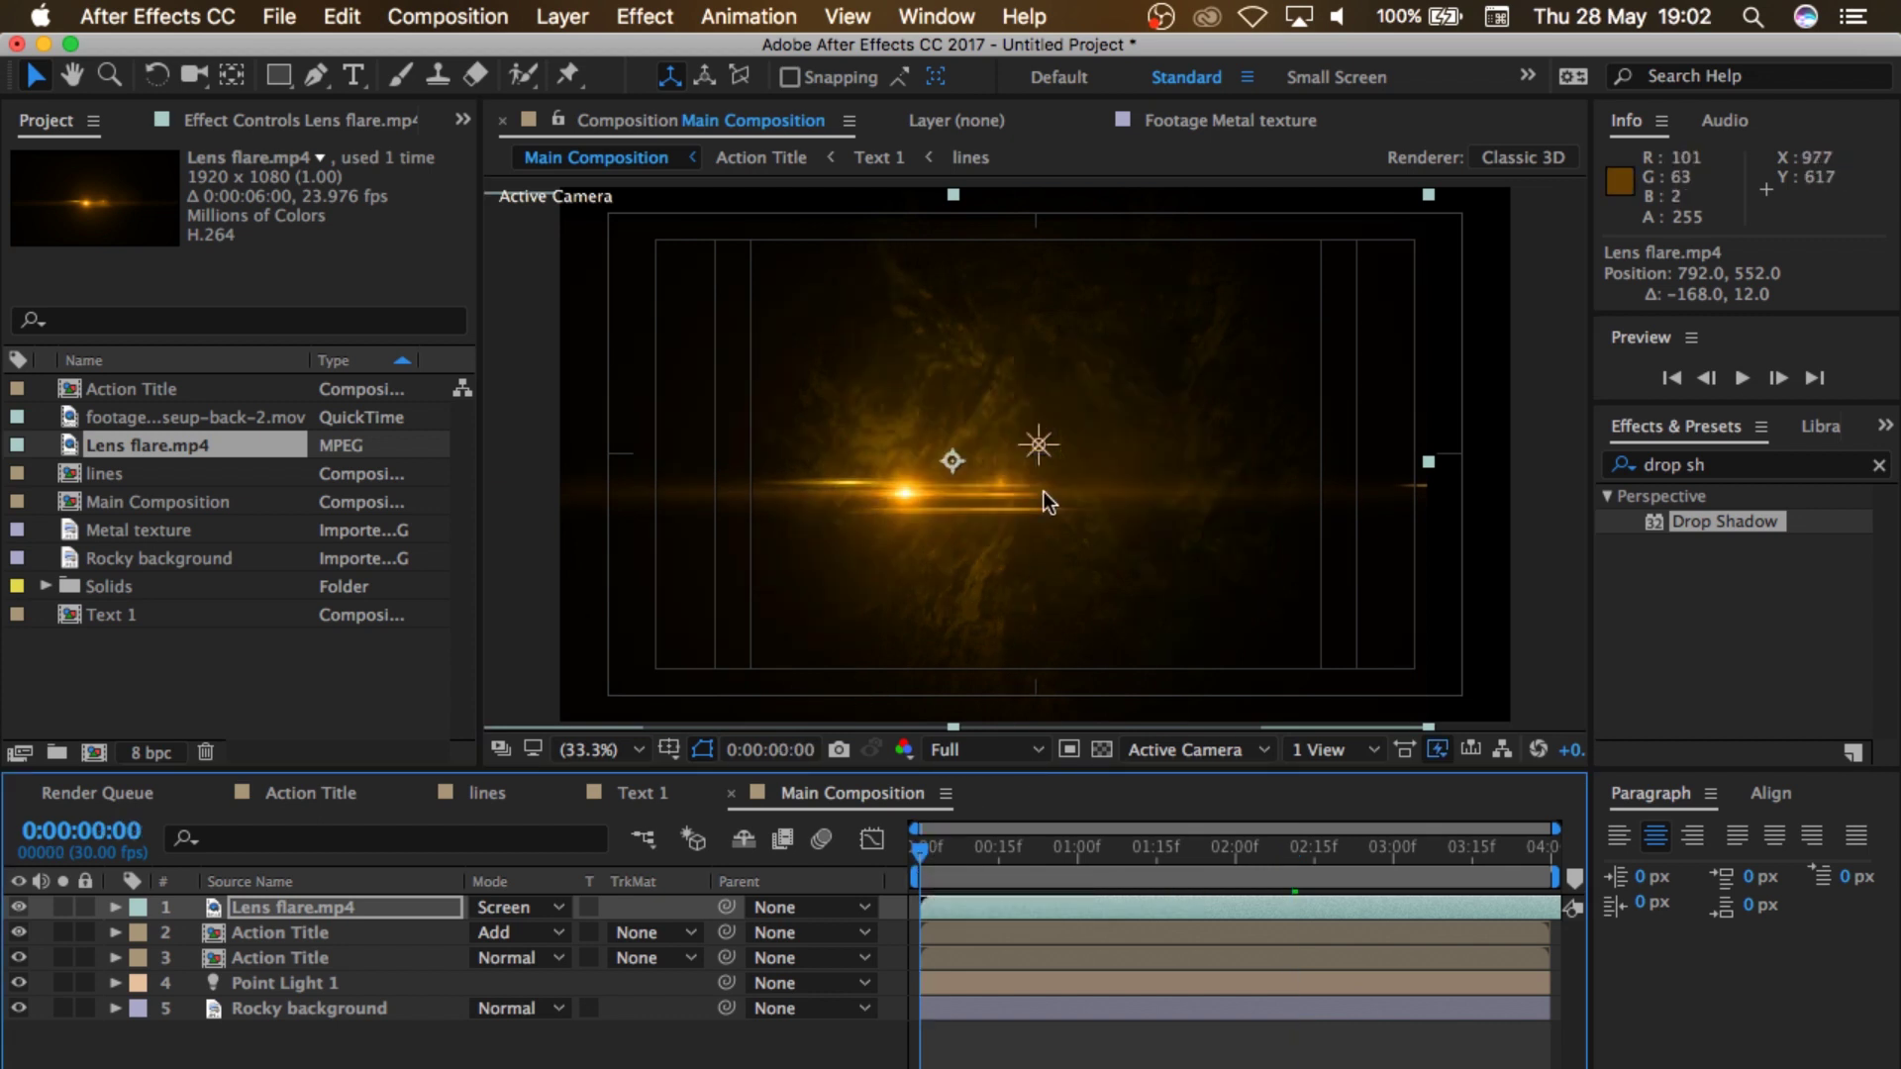
left_click_drag(925, 857, 1083, 909)
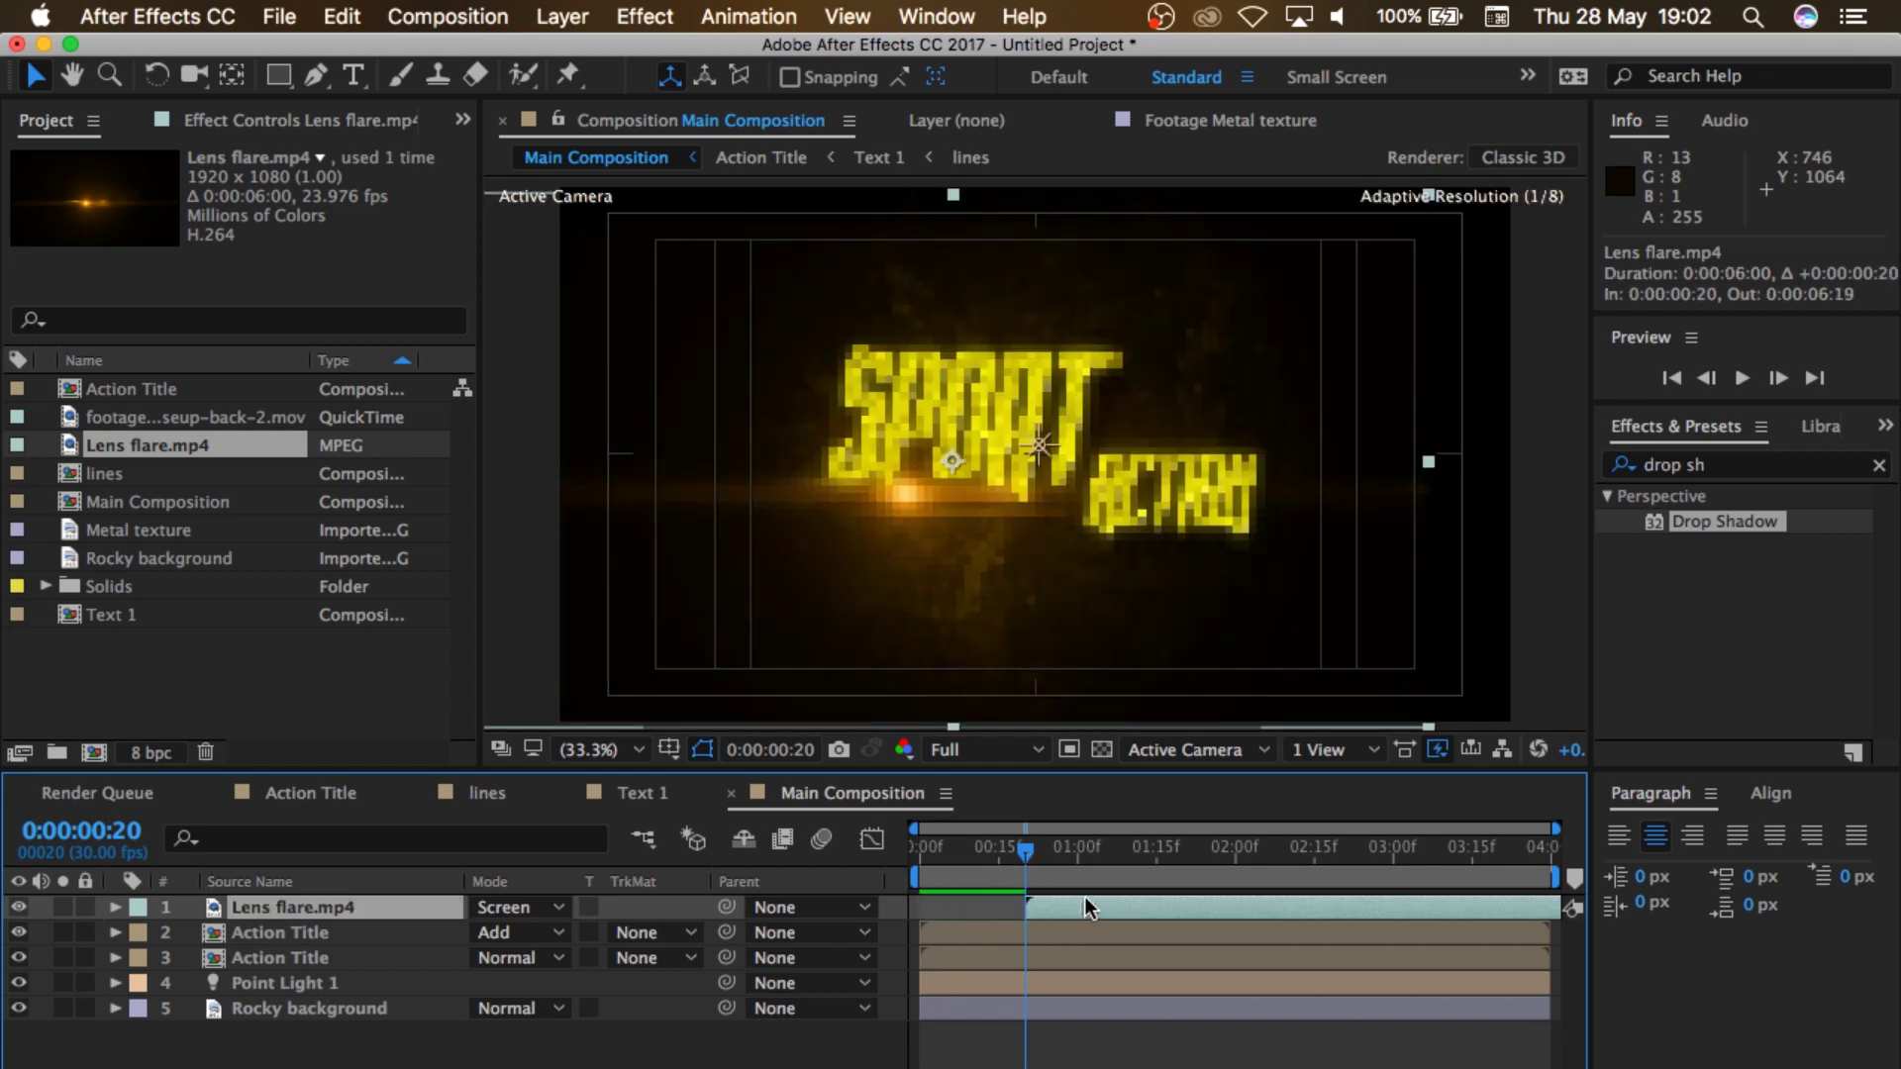
left_click_drag(1025, 848, 871, 841)
key("space")
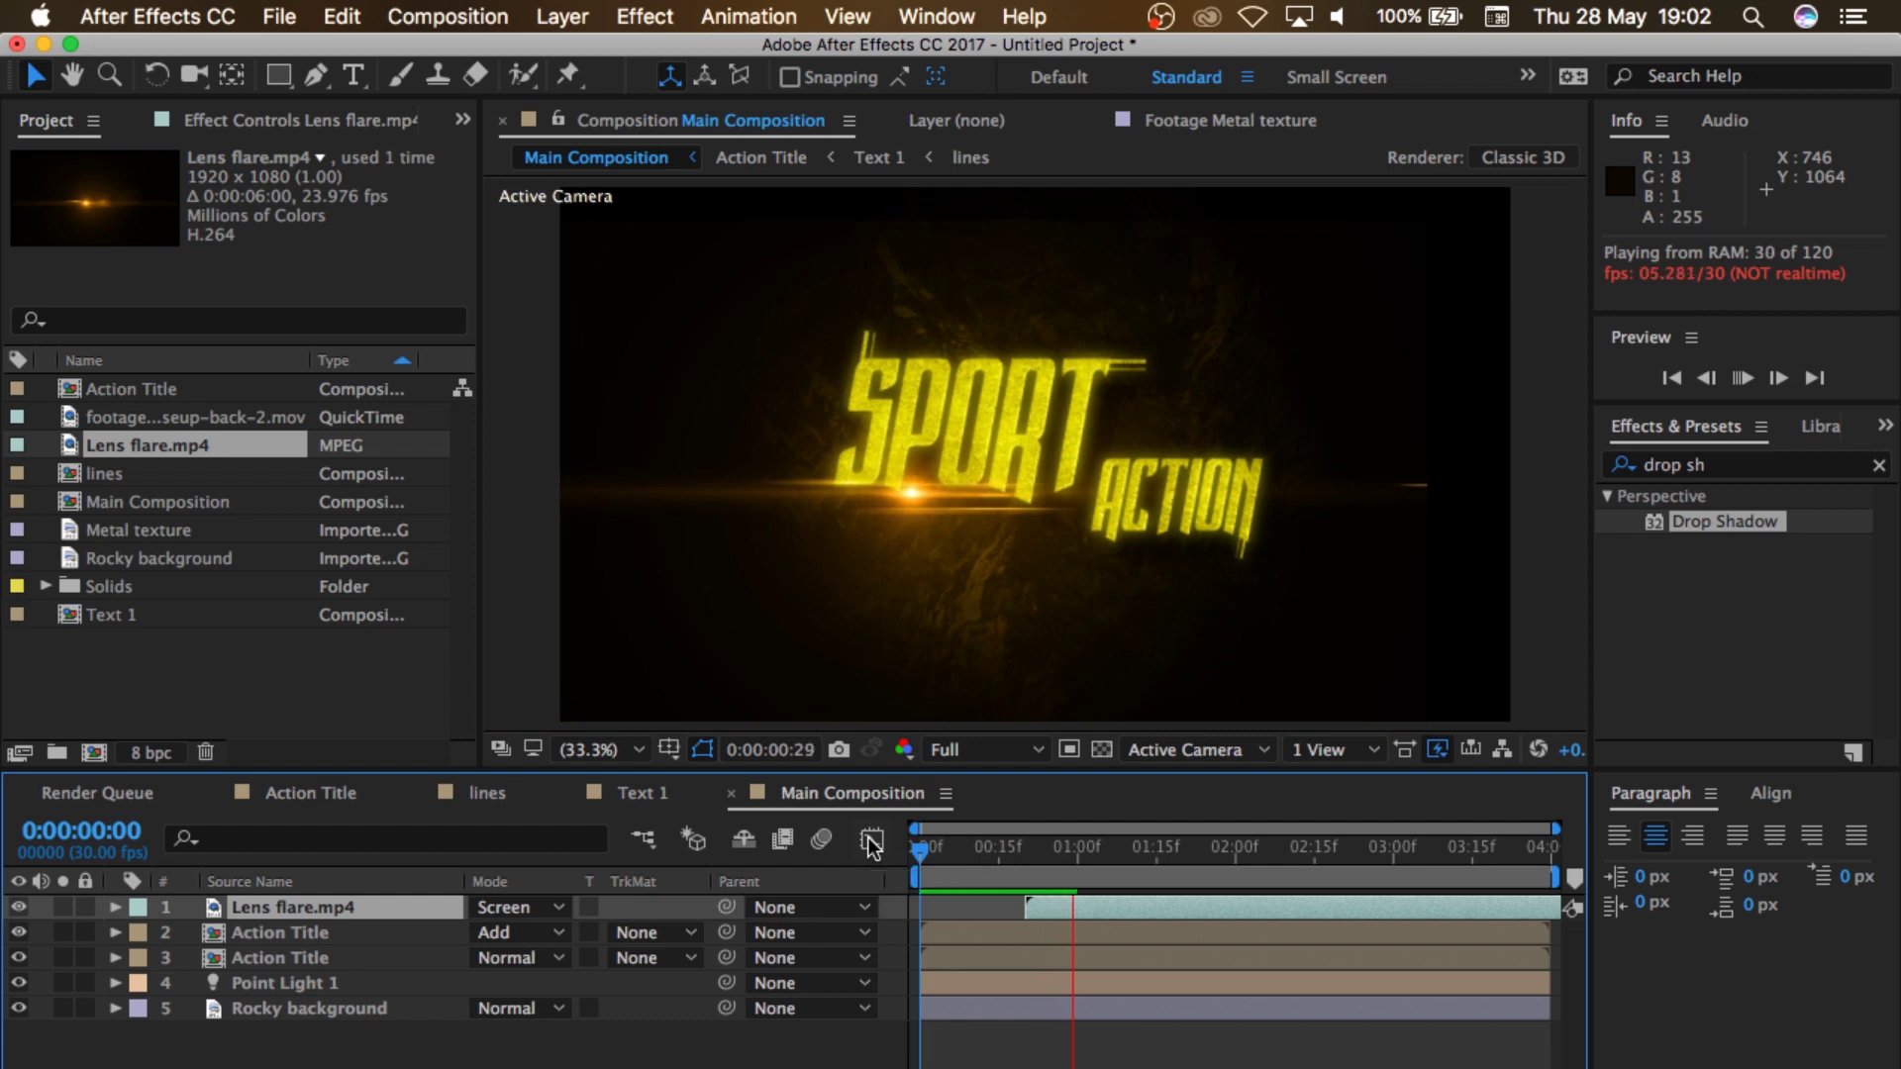
key("space")
key("space")
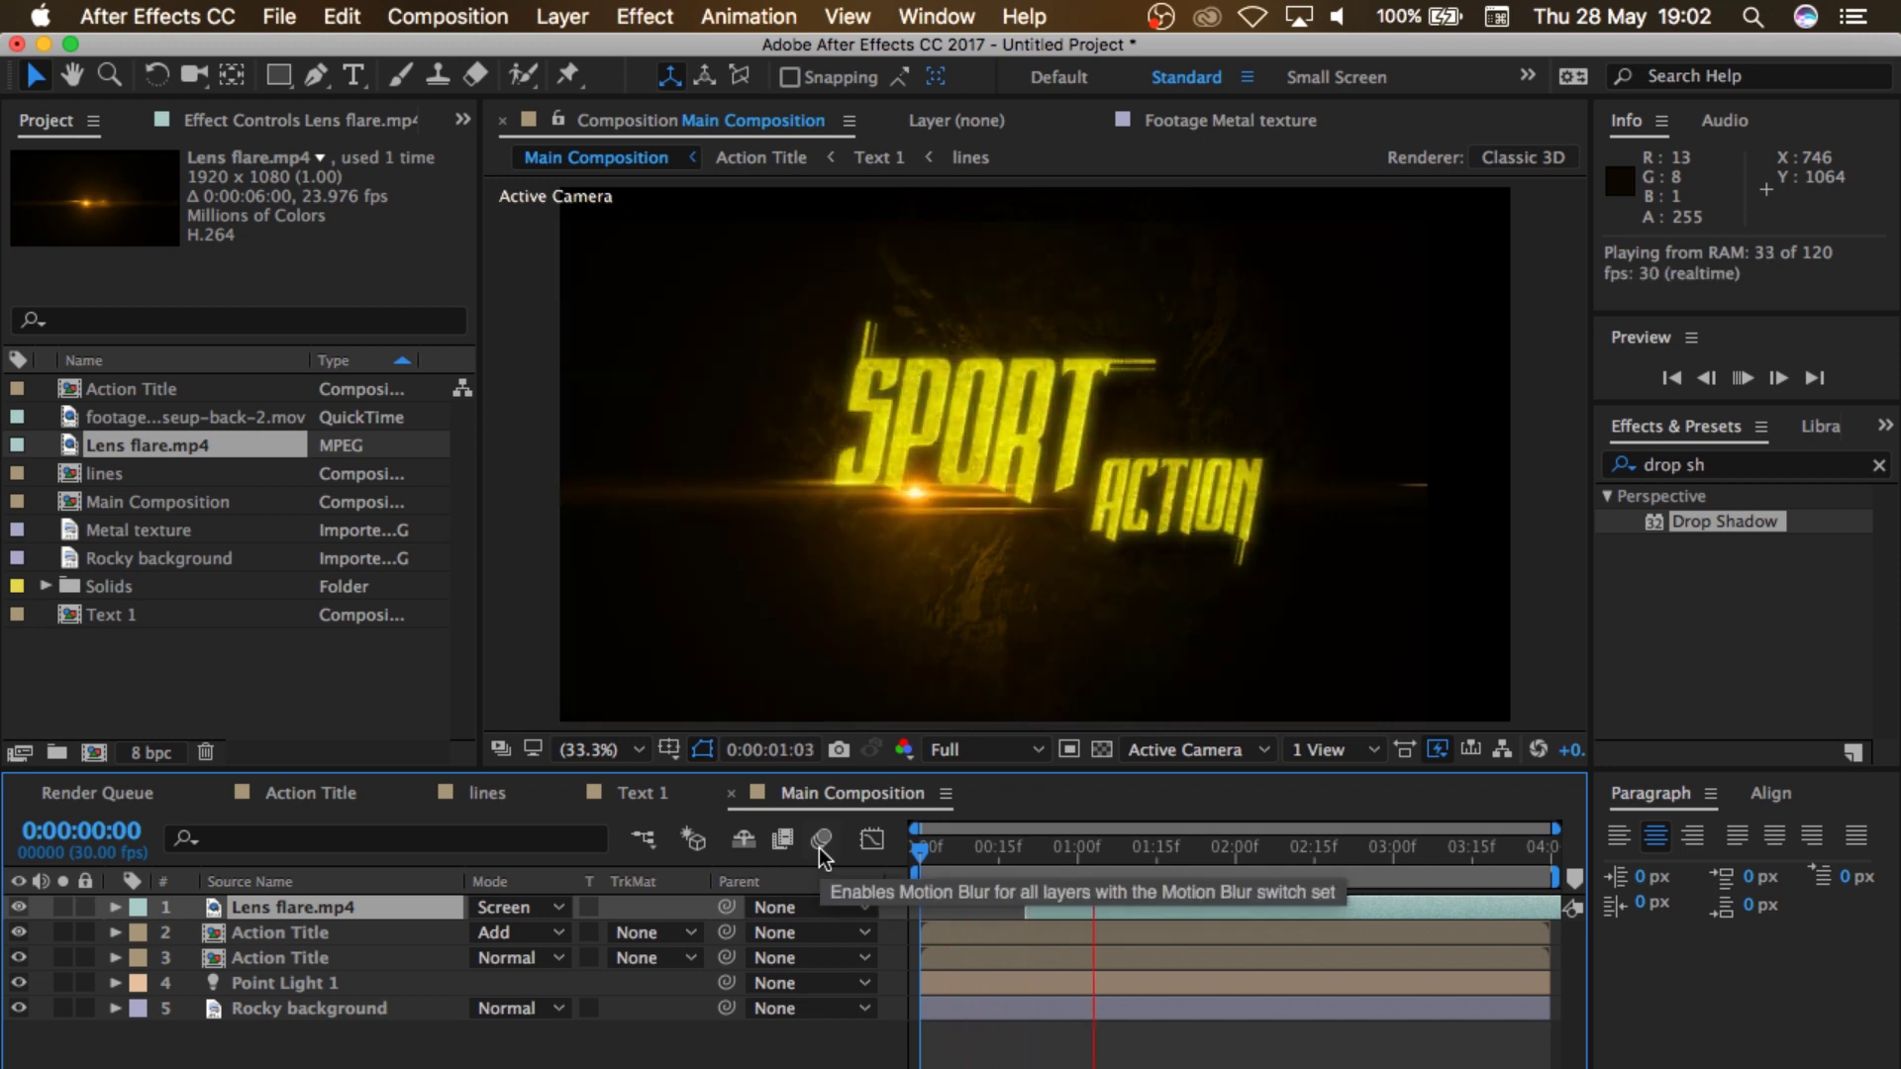
key("space")
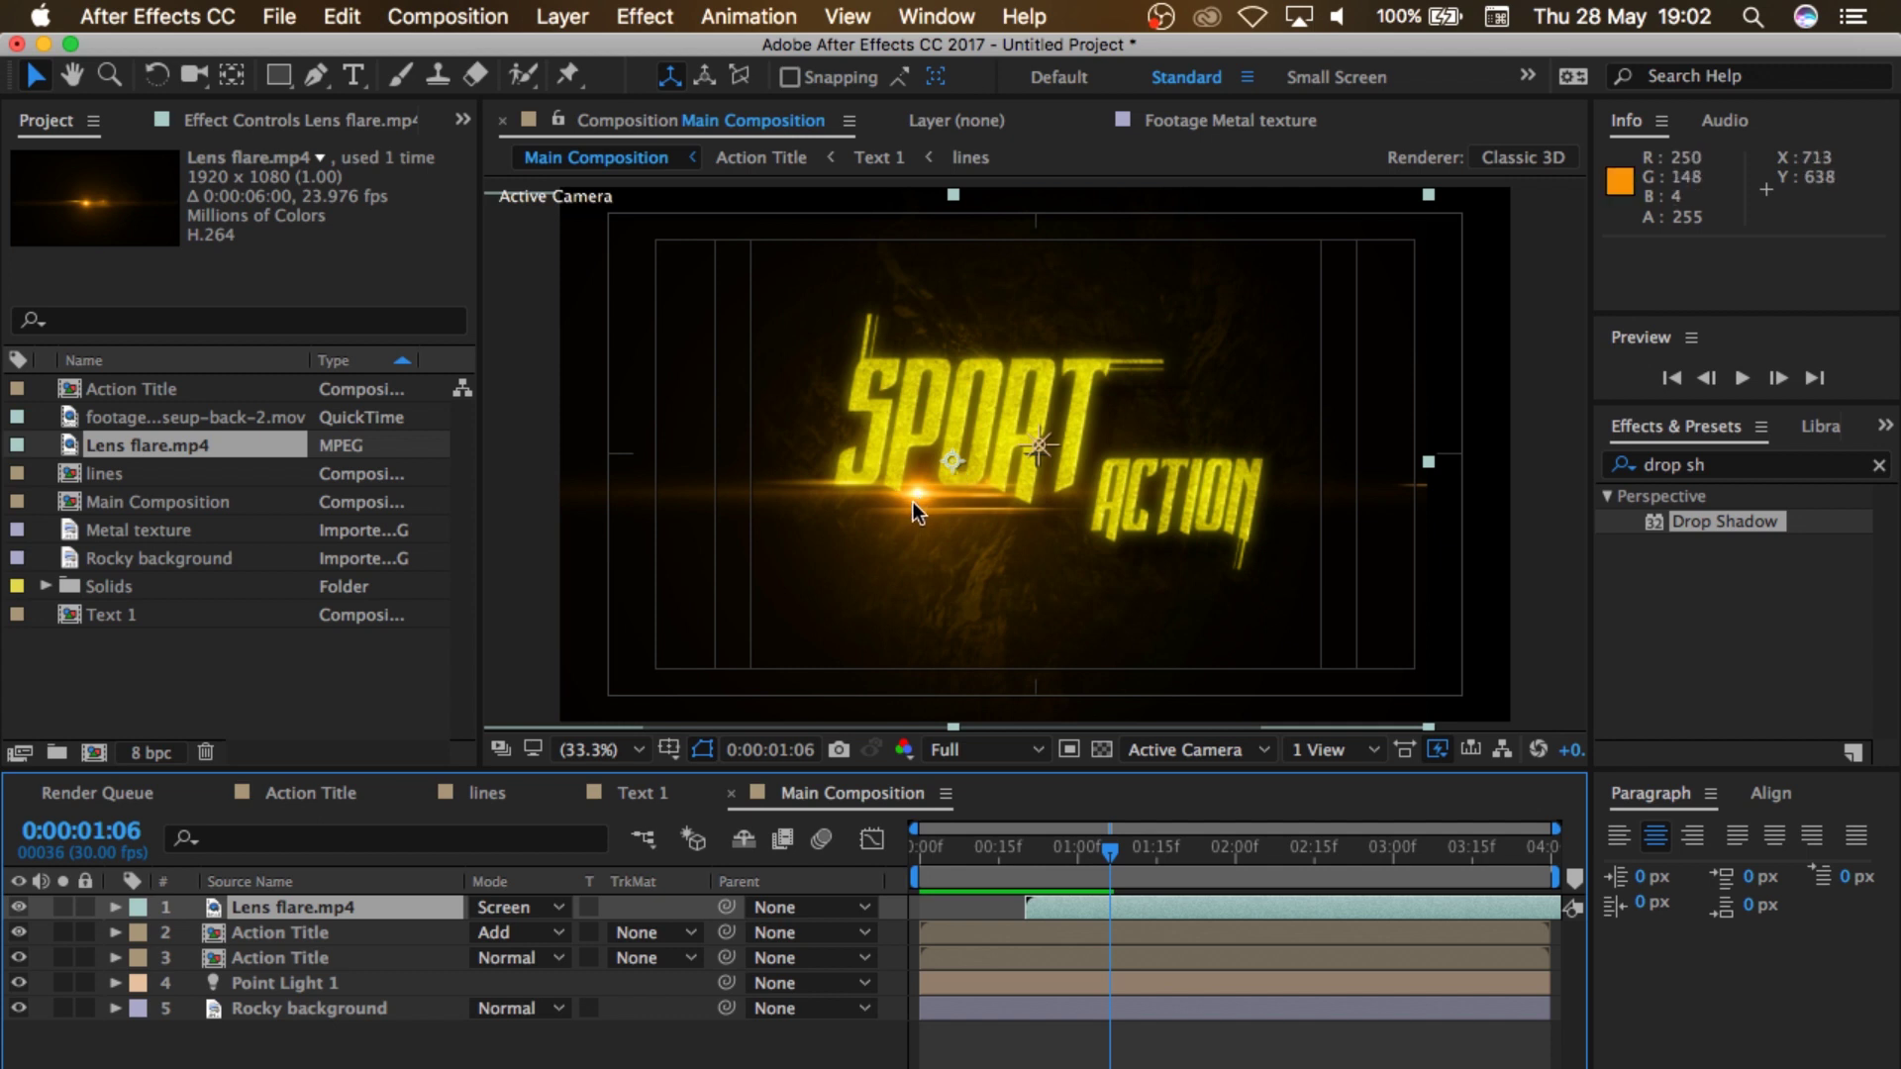
Step: Add an Opacity keyframe of 0% to the lens flare layer at 0:00:00:20
left_click(1077, 849)
left_click_drag(1077, 858, 1026, 858)
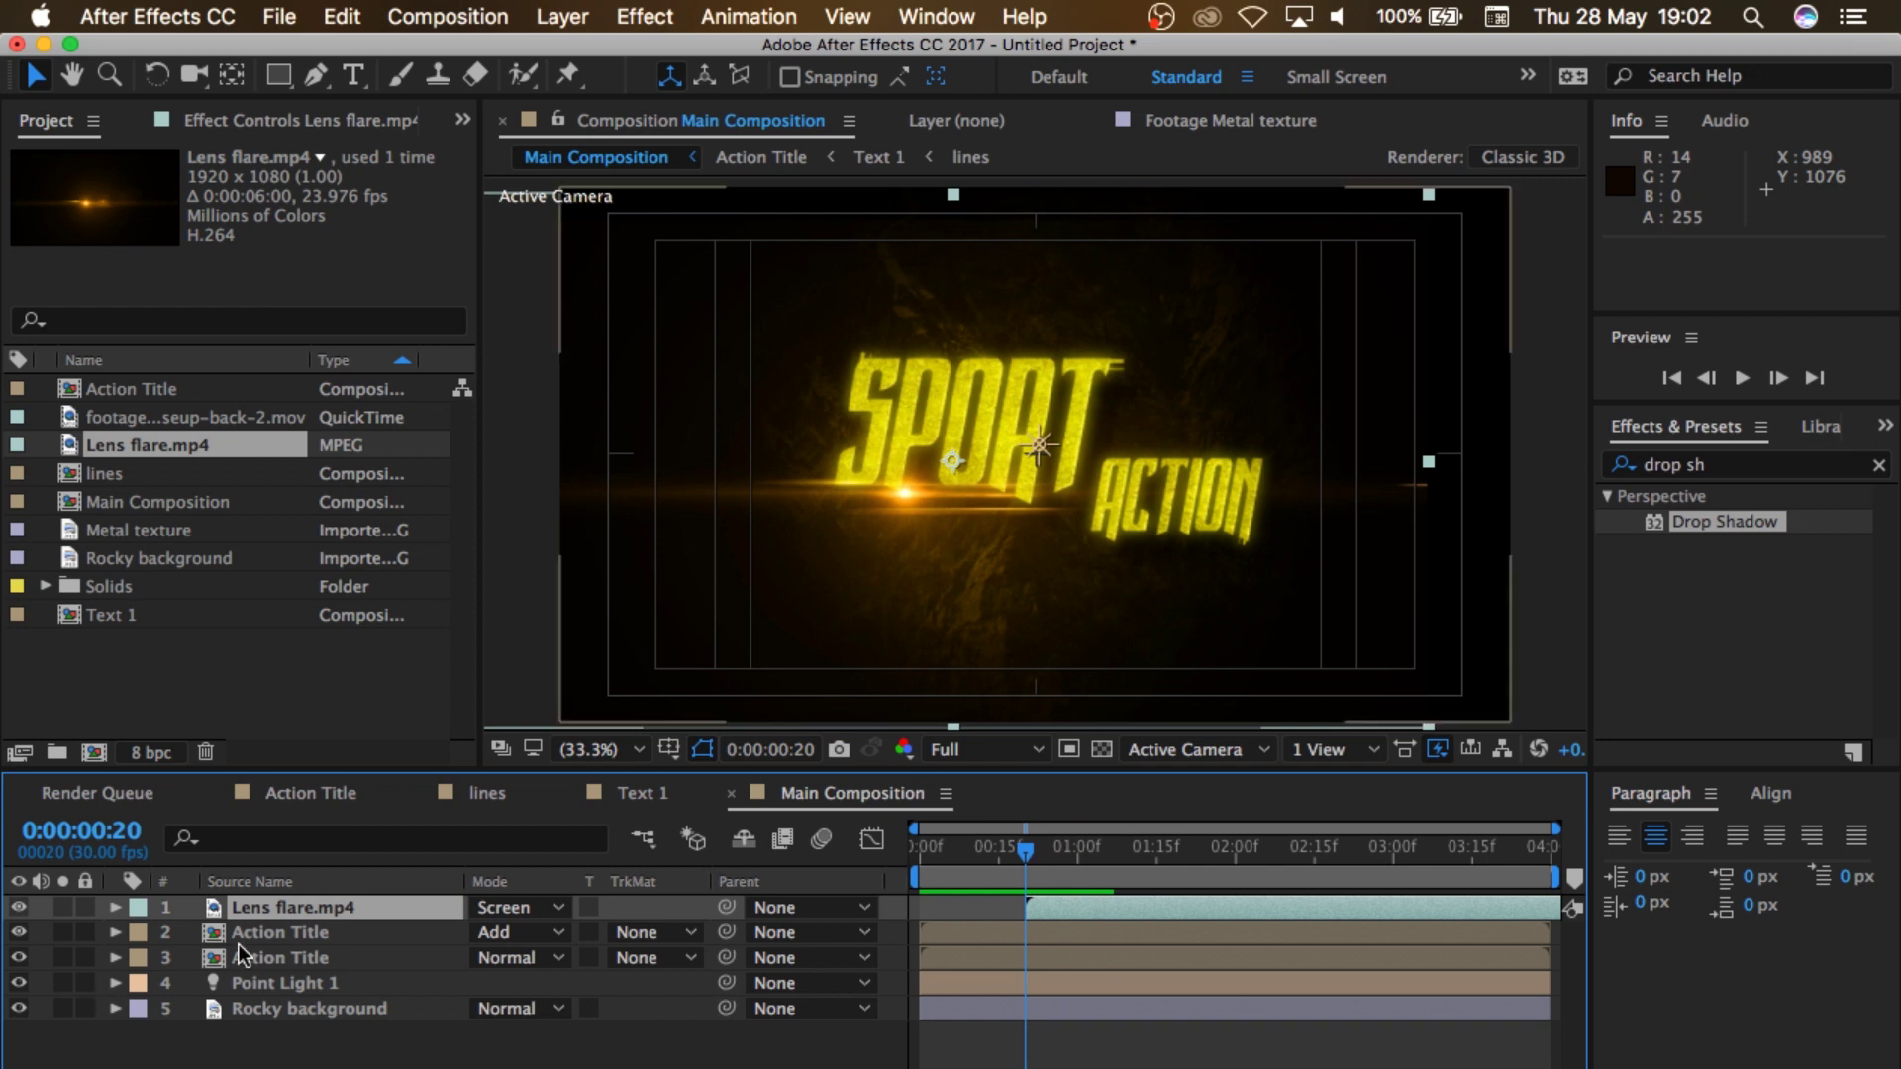
key("t")
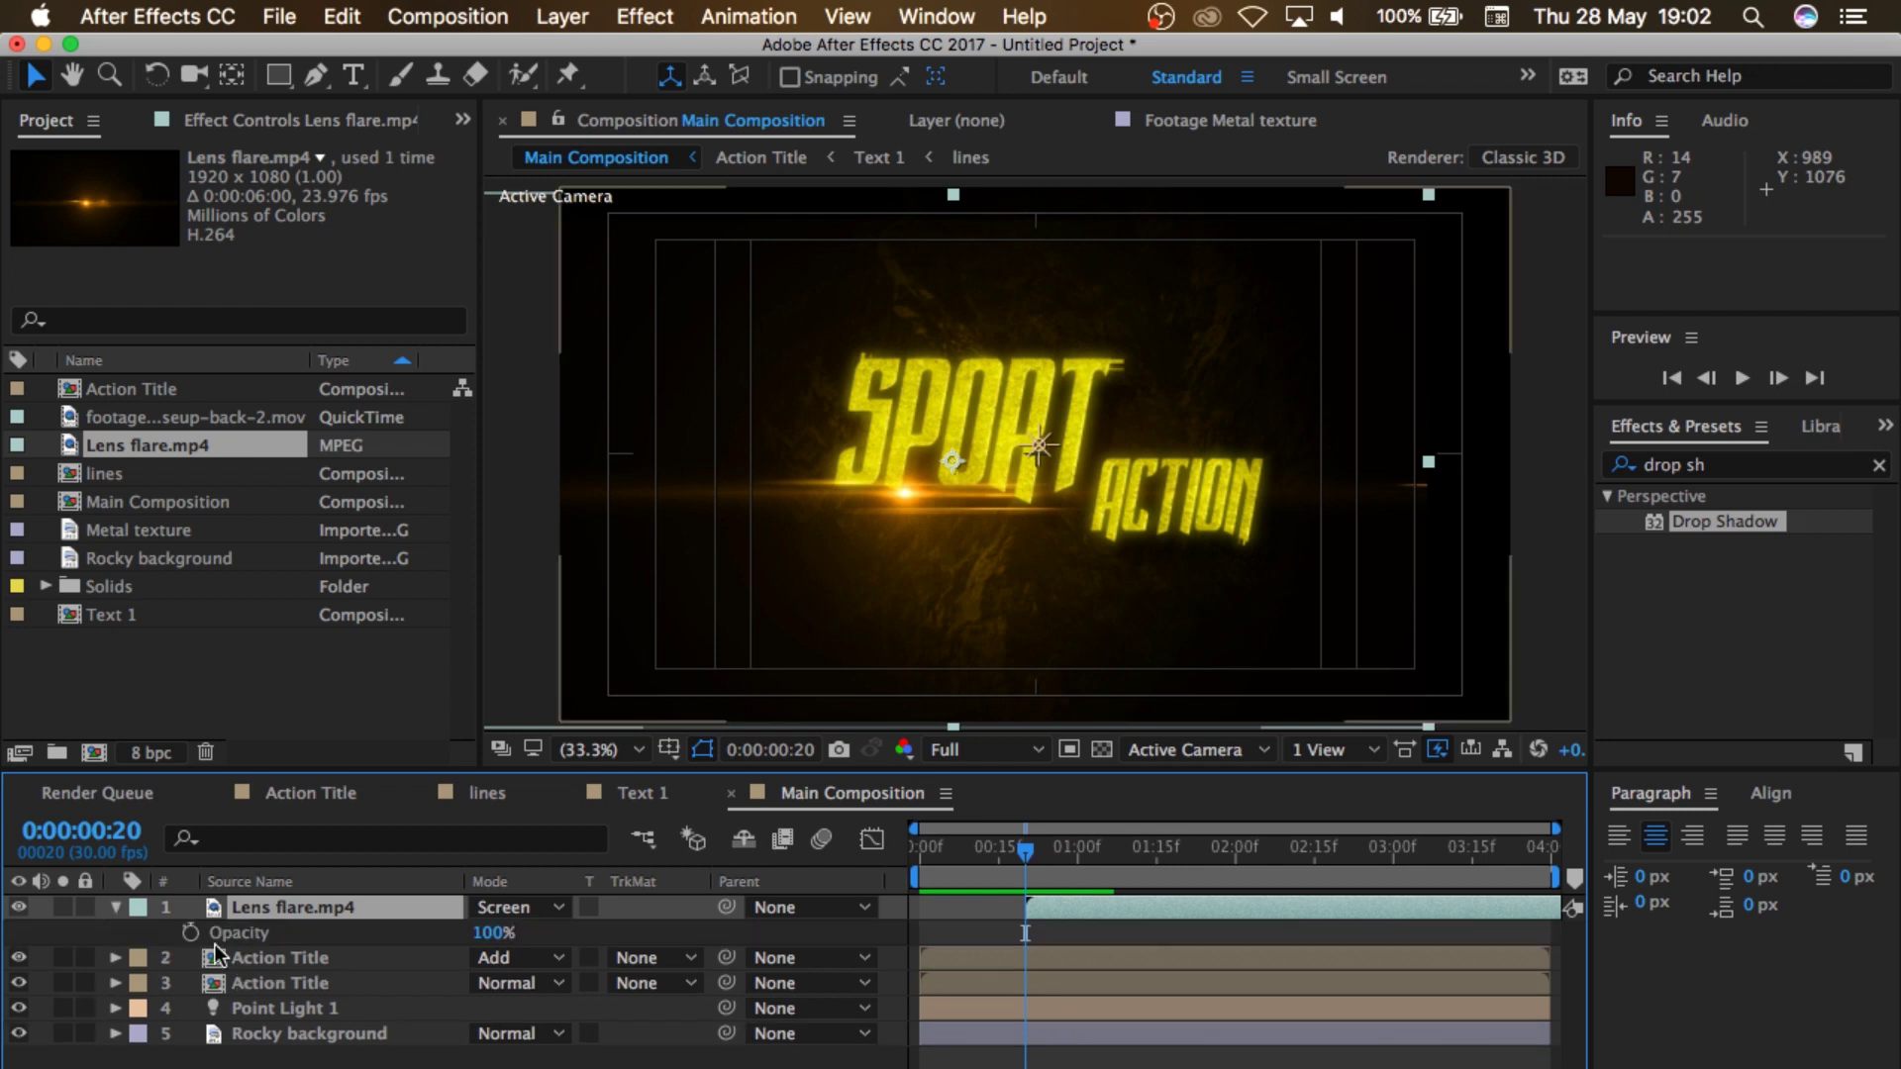
left_click(190, 933)
left_click_drag(485, 932, 269, 941)
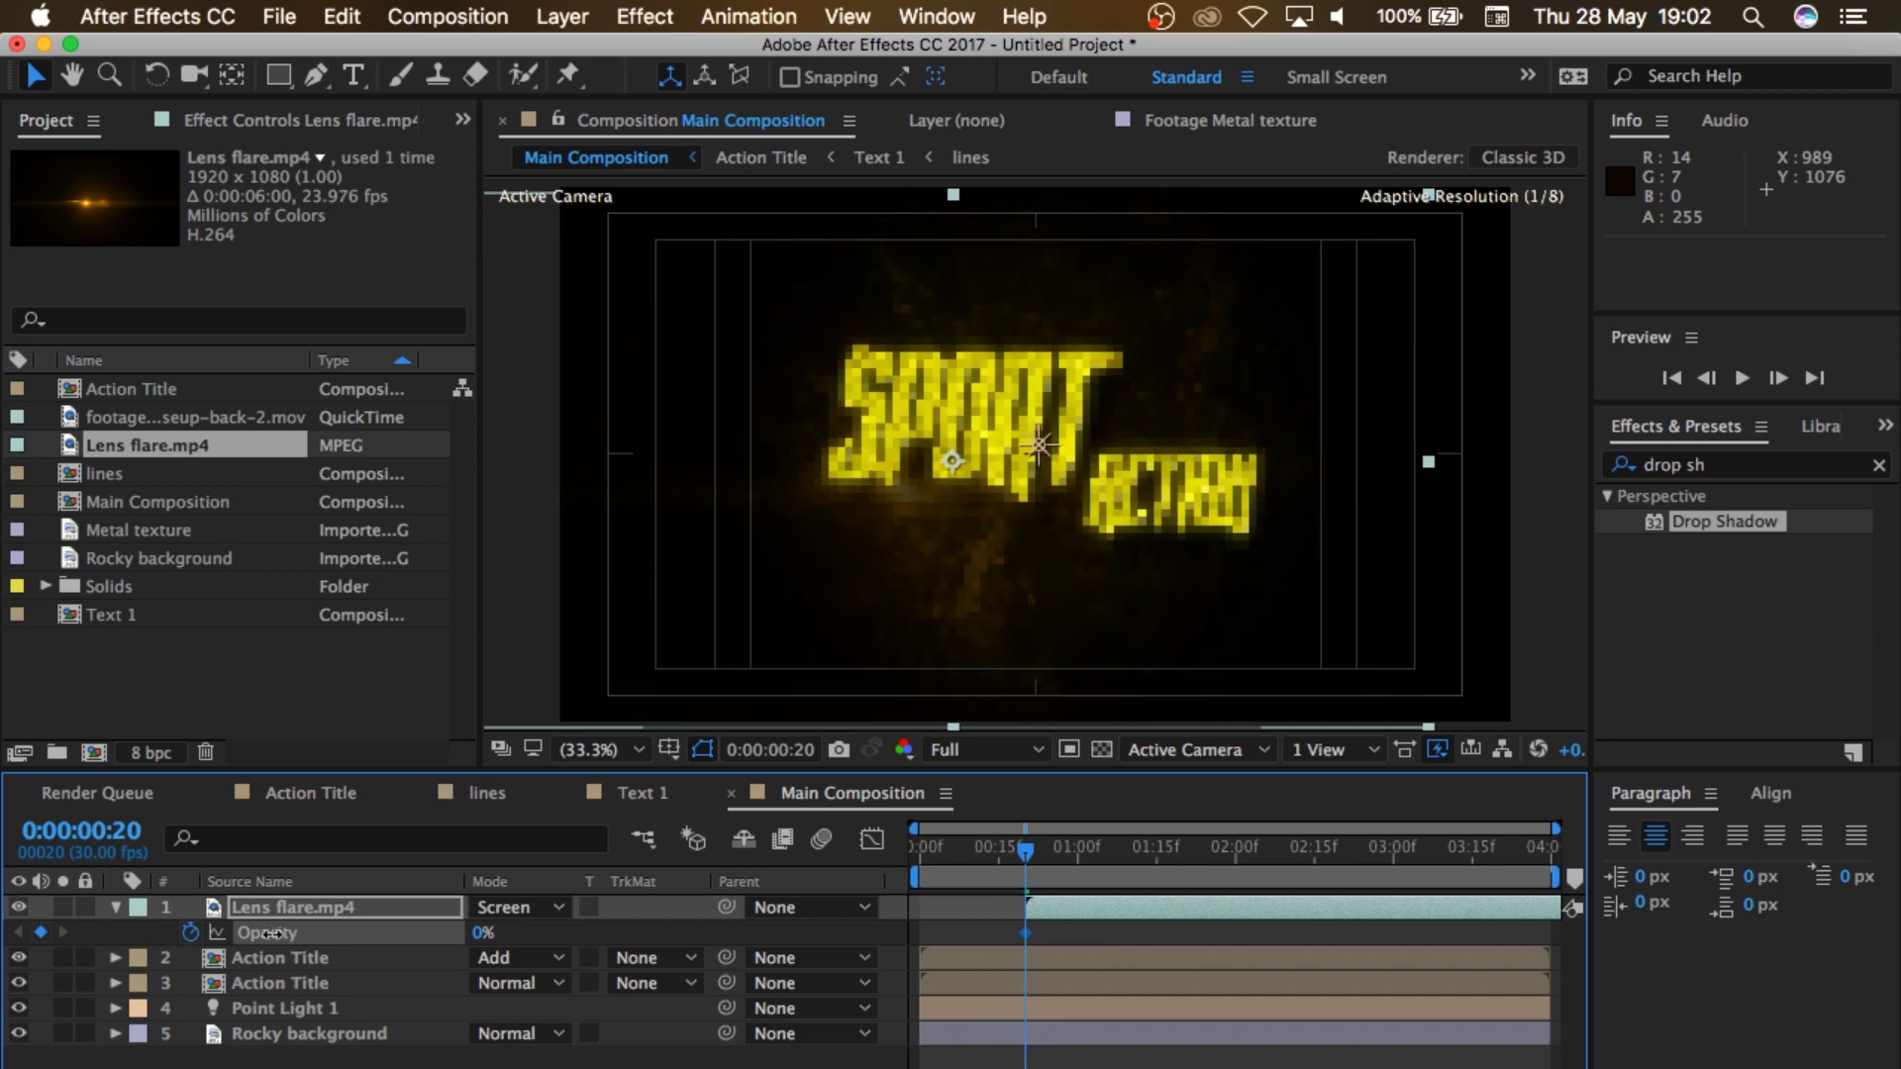
Step: Keyframe the lens flare's Opacity to 100% at 0:00:01:08 and preview the fade-in from the first frame
left_click_drag(1025, 856, 1107, 858)
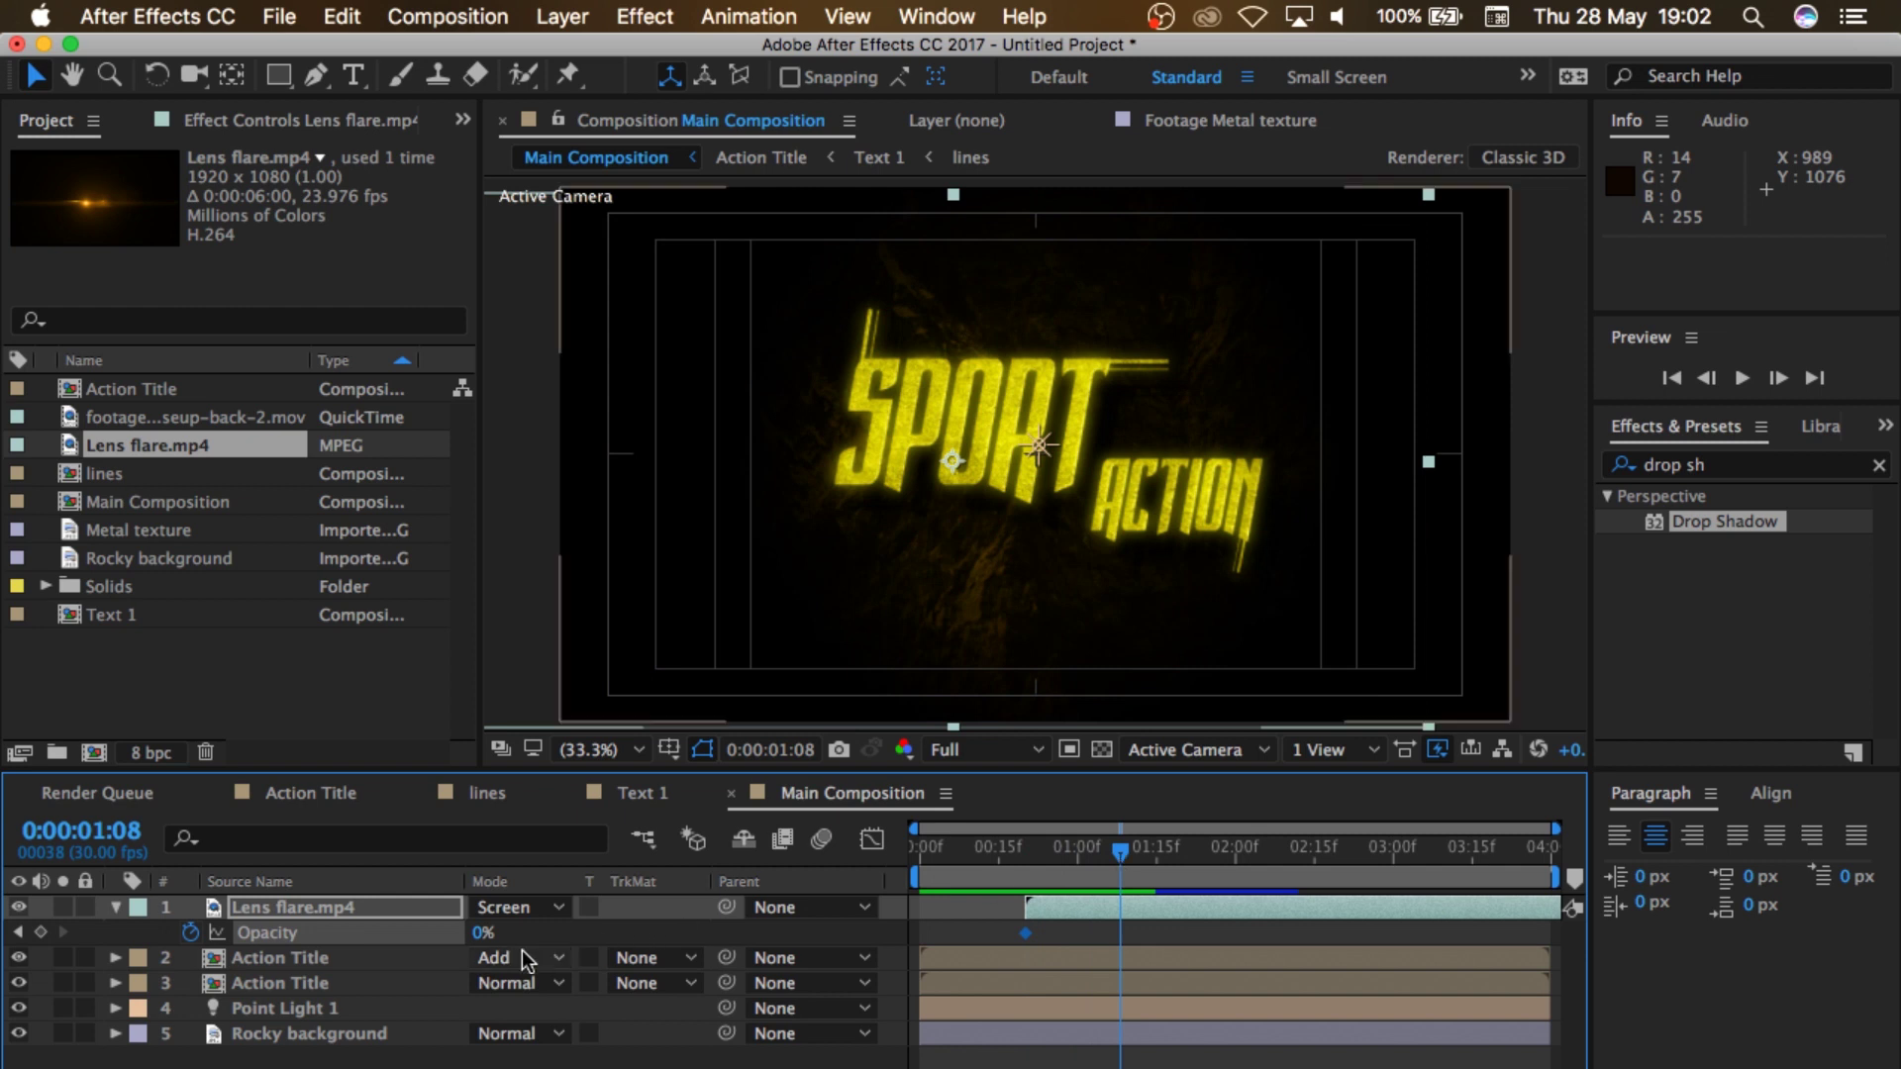
left_click(483, 933)
type("100")
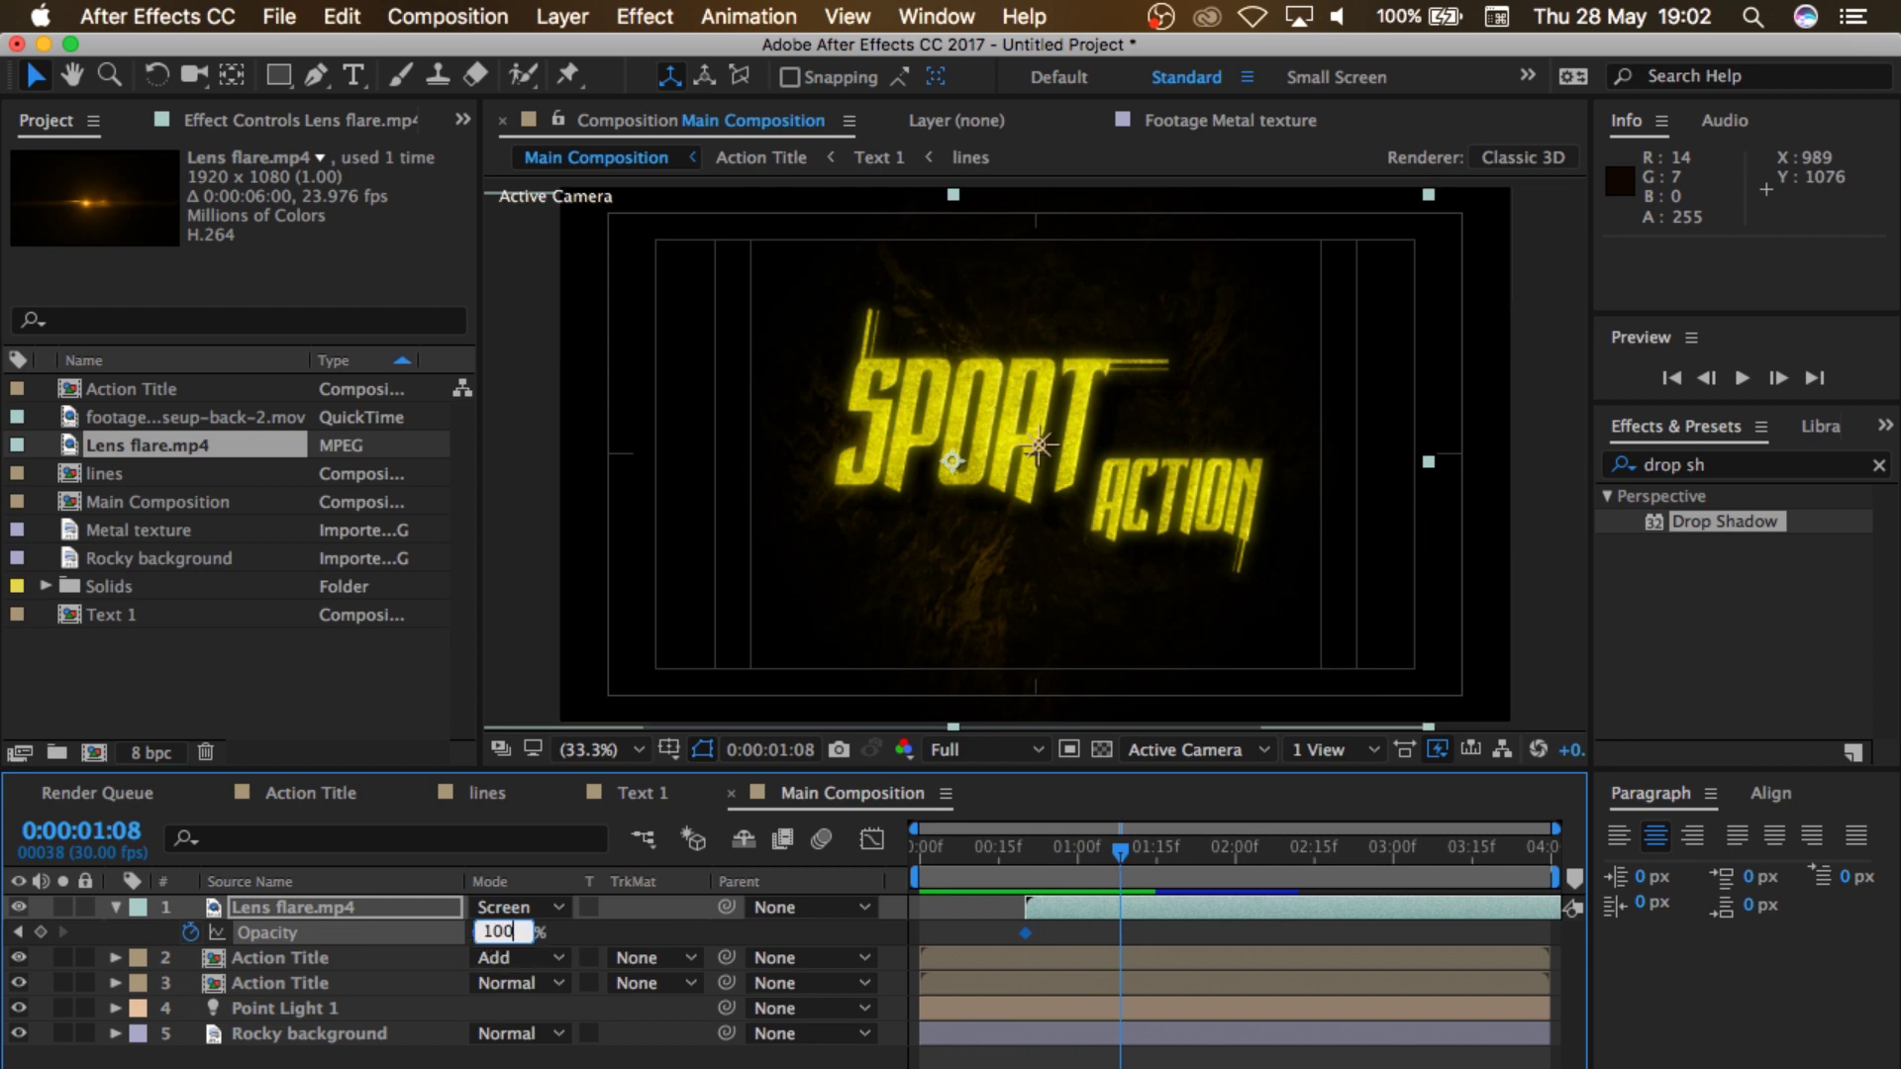
key("Return")
left_click_drag(929, 857, 848, 854)
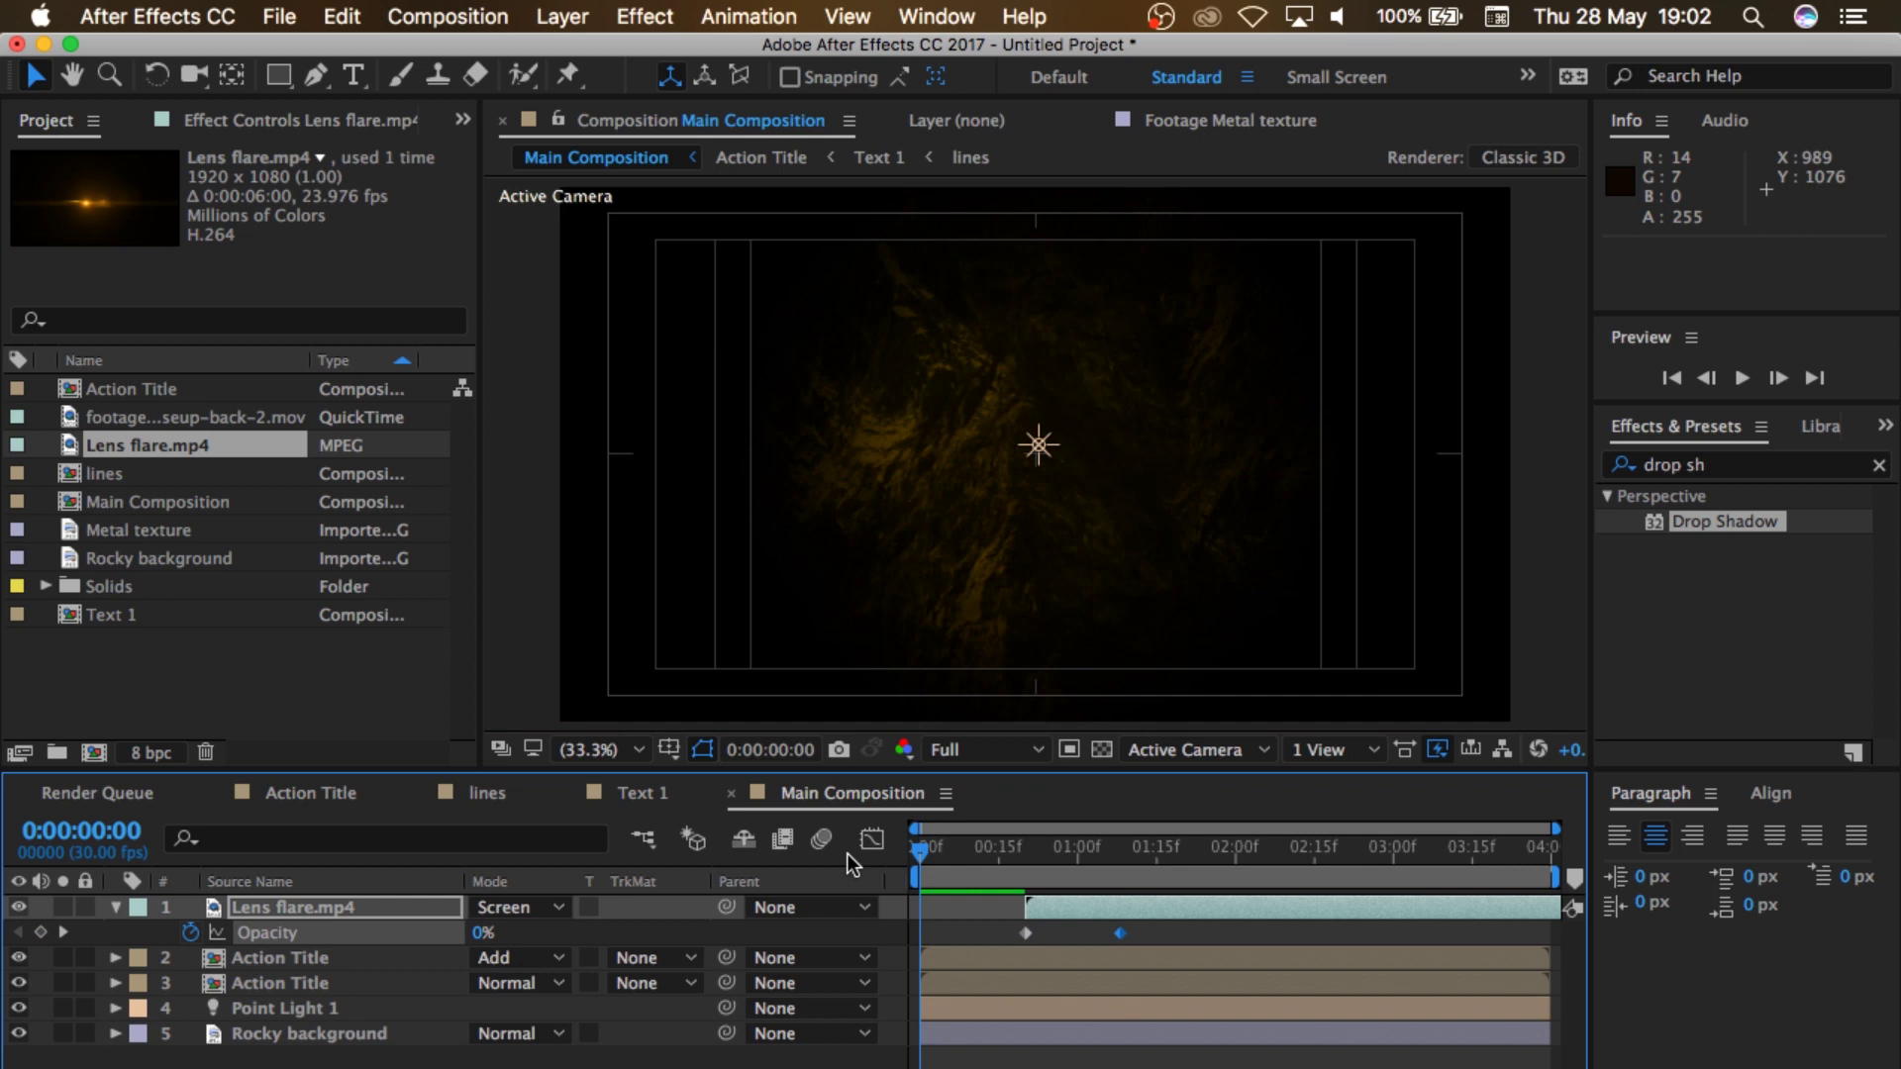
key("space")
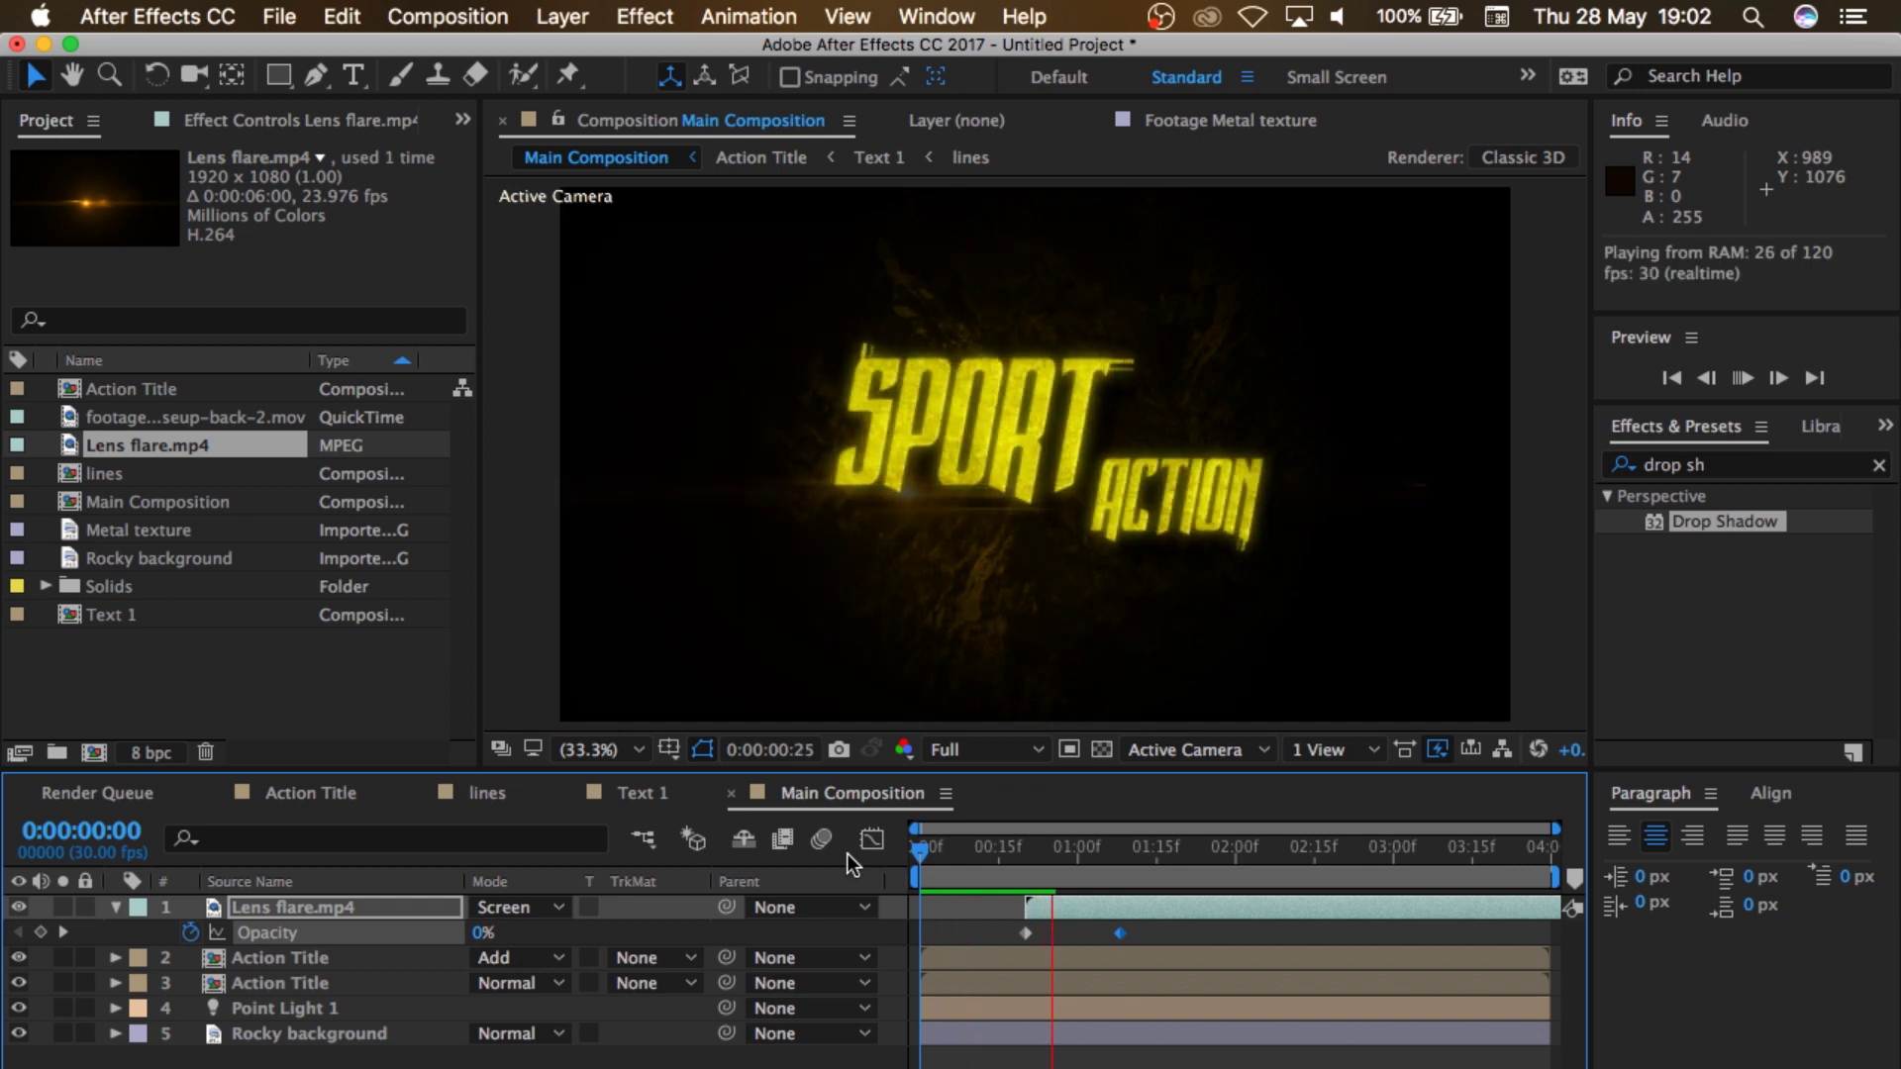
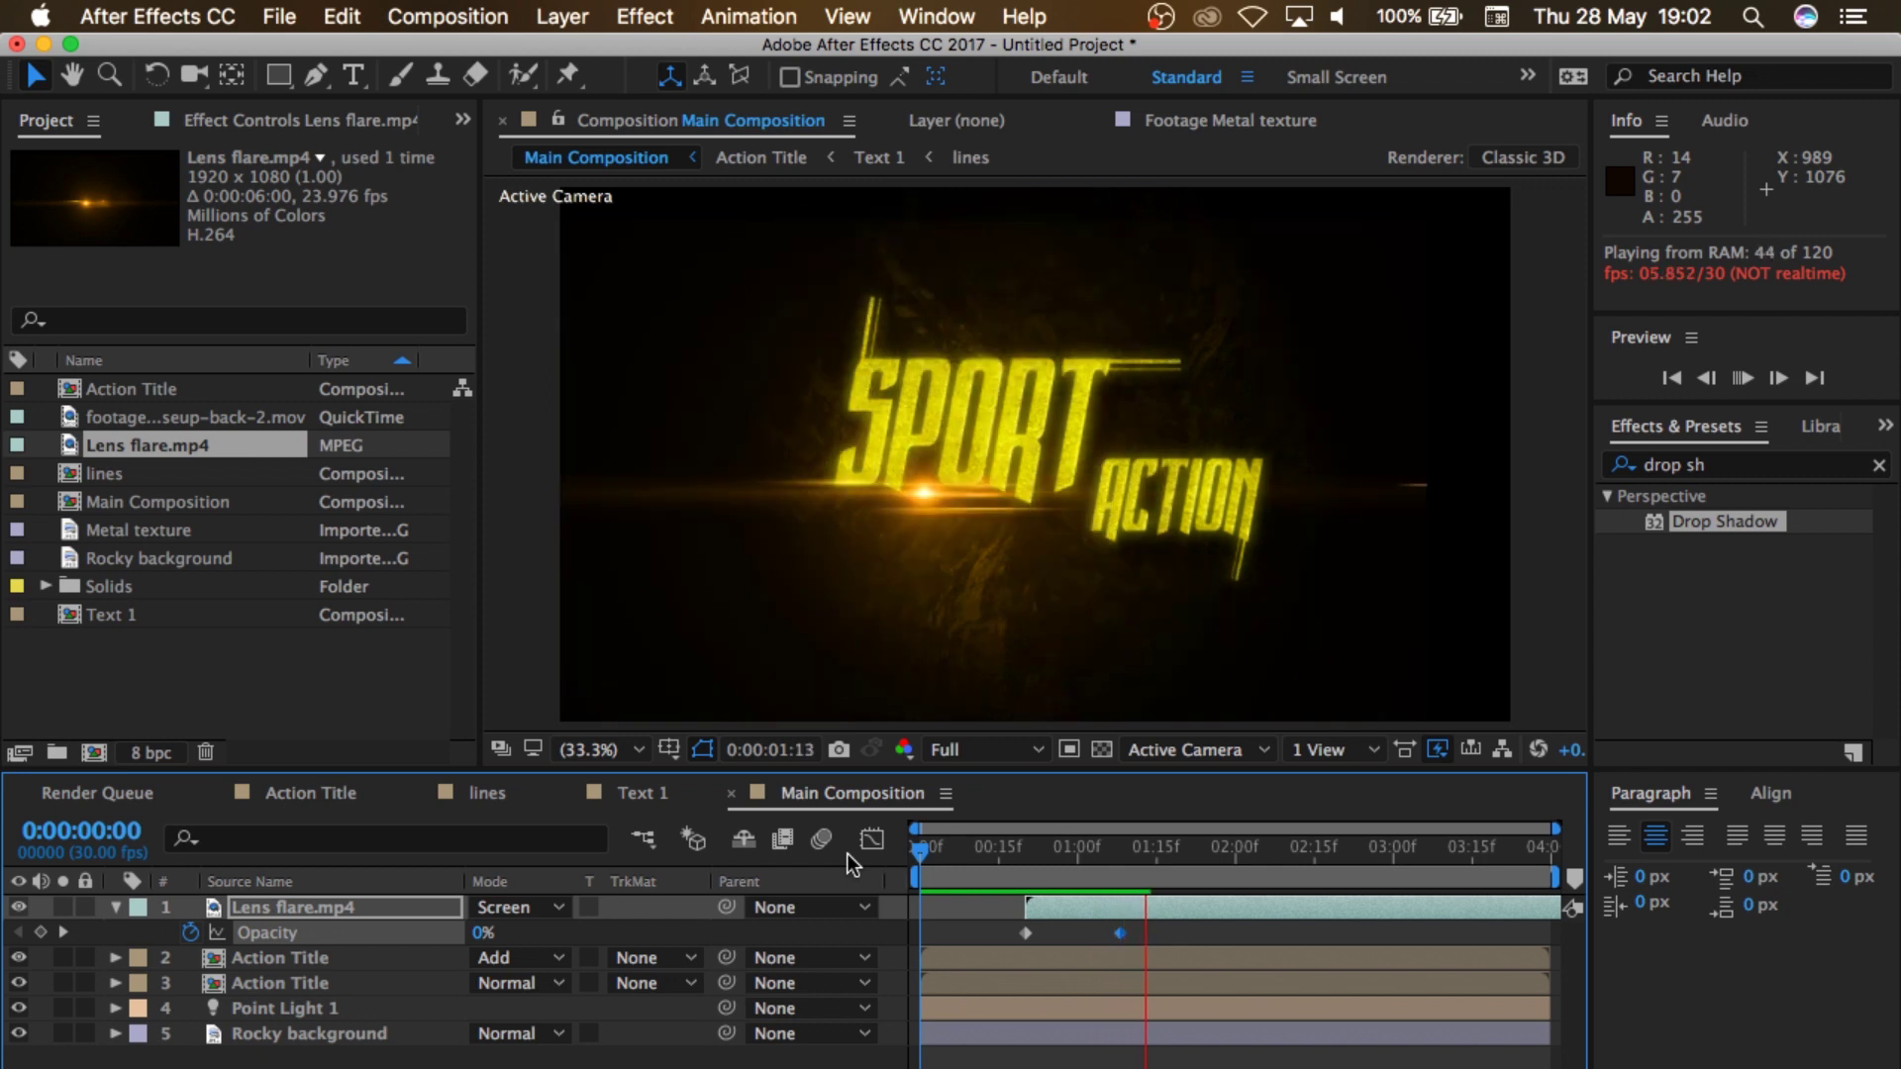
key("space")
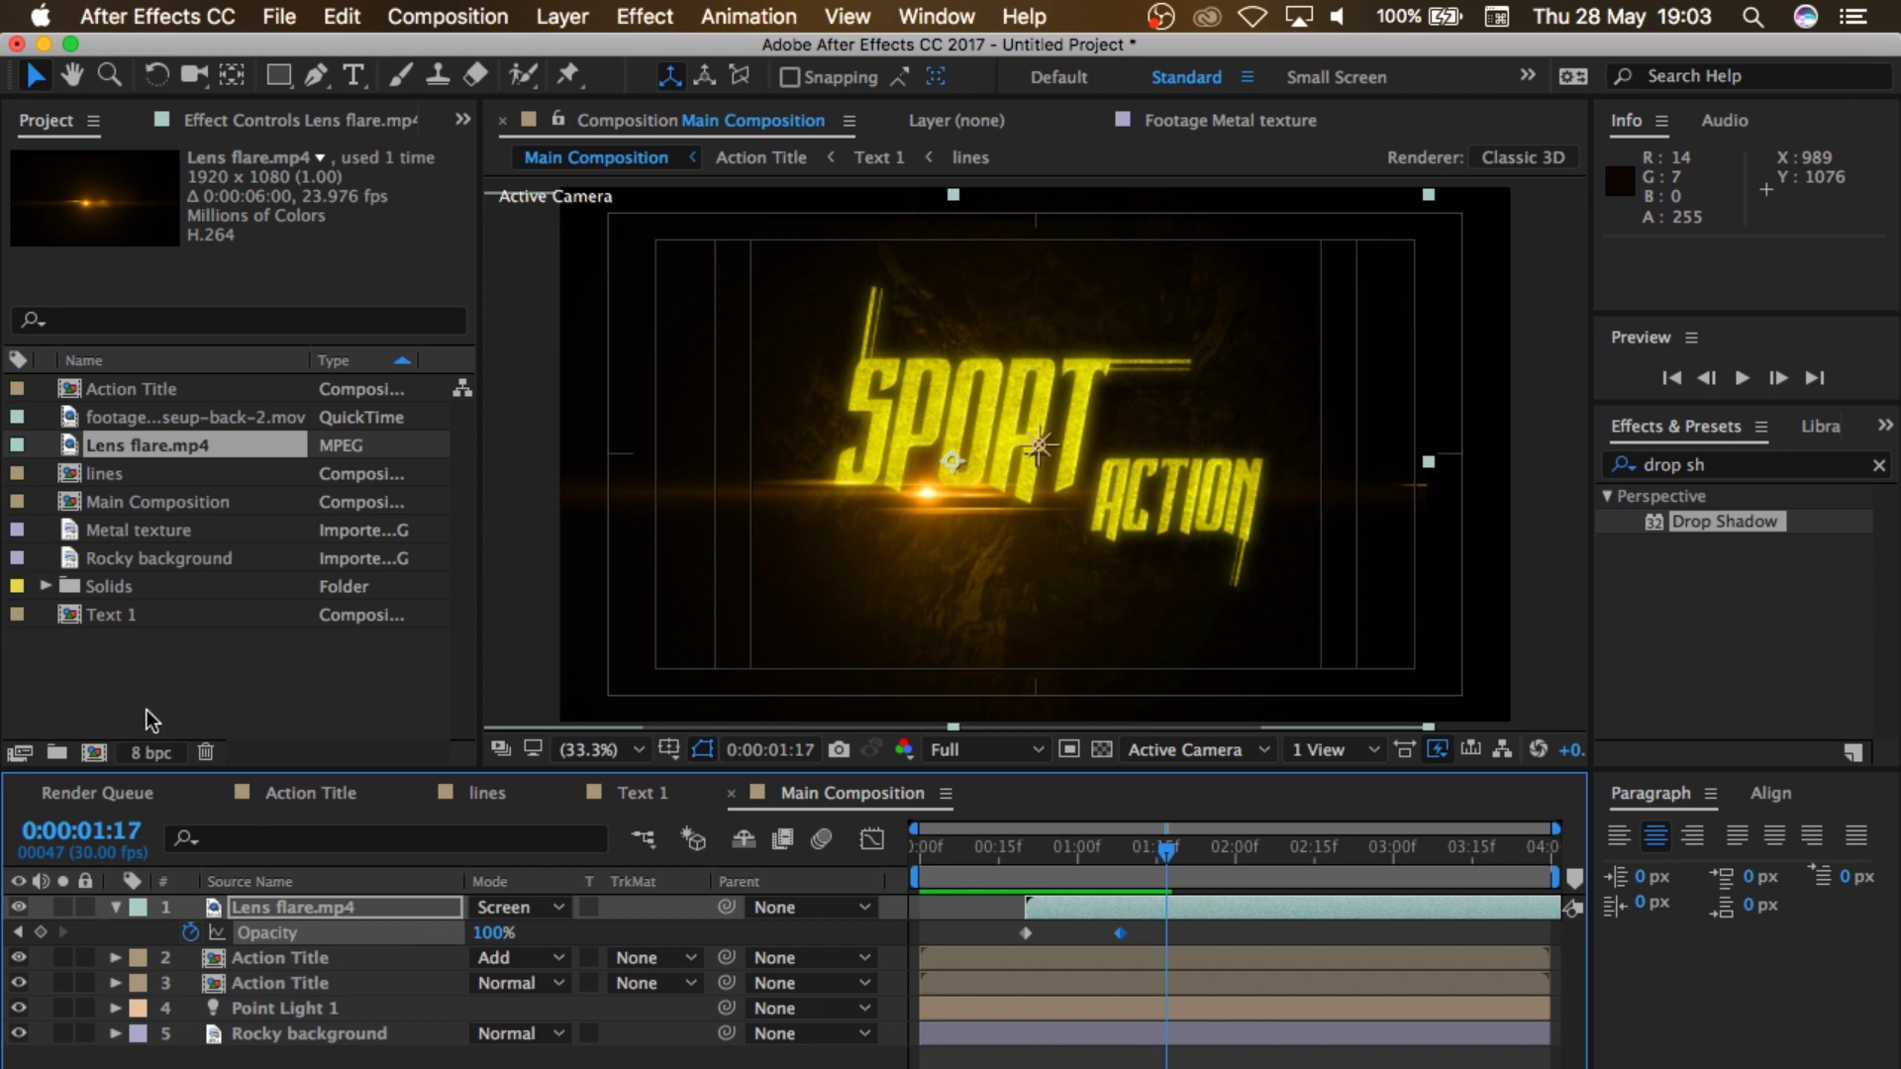
Step: Create a black 1920 × 1080 px solid above all the other layers
left_click(560, 18)
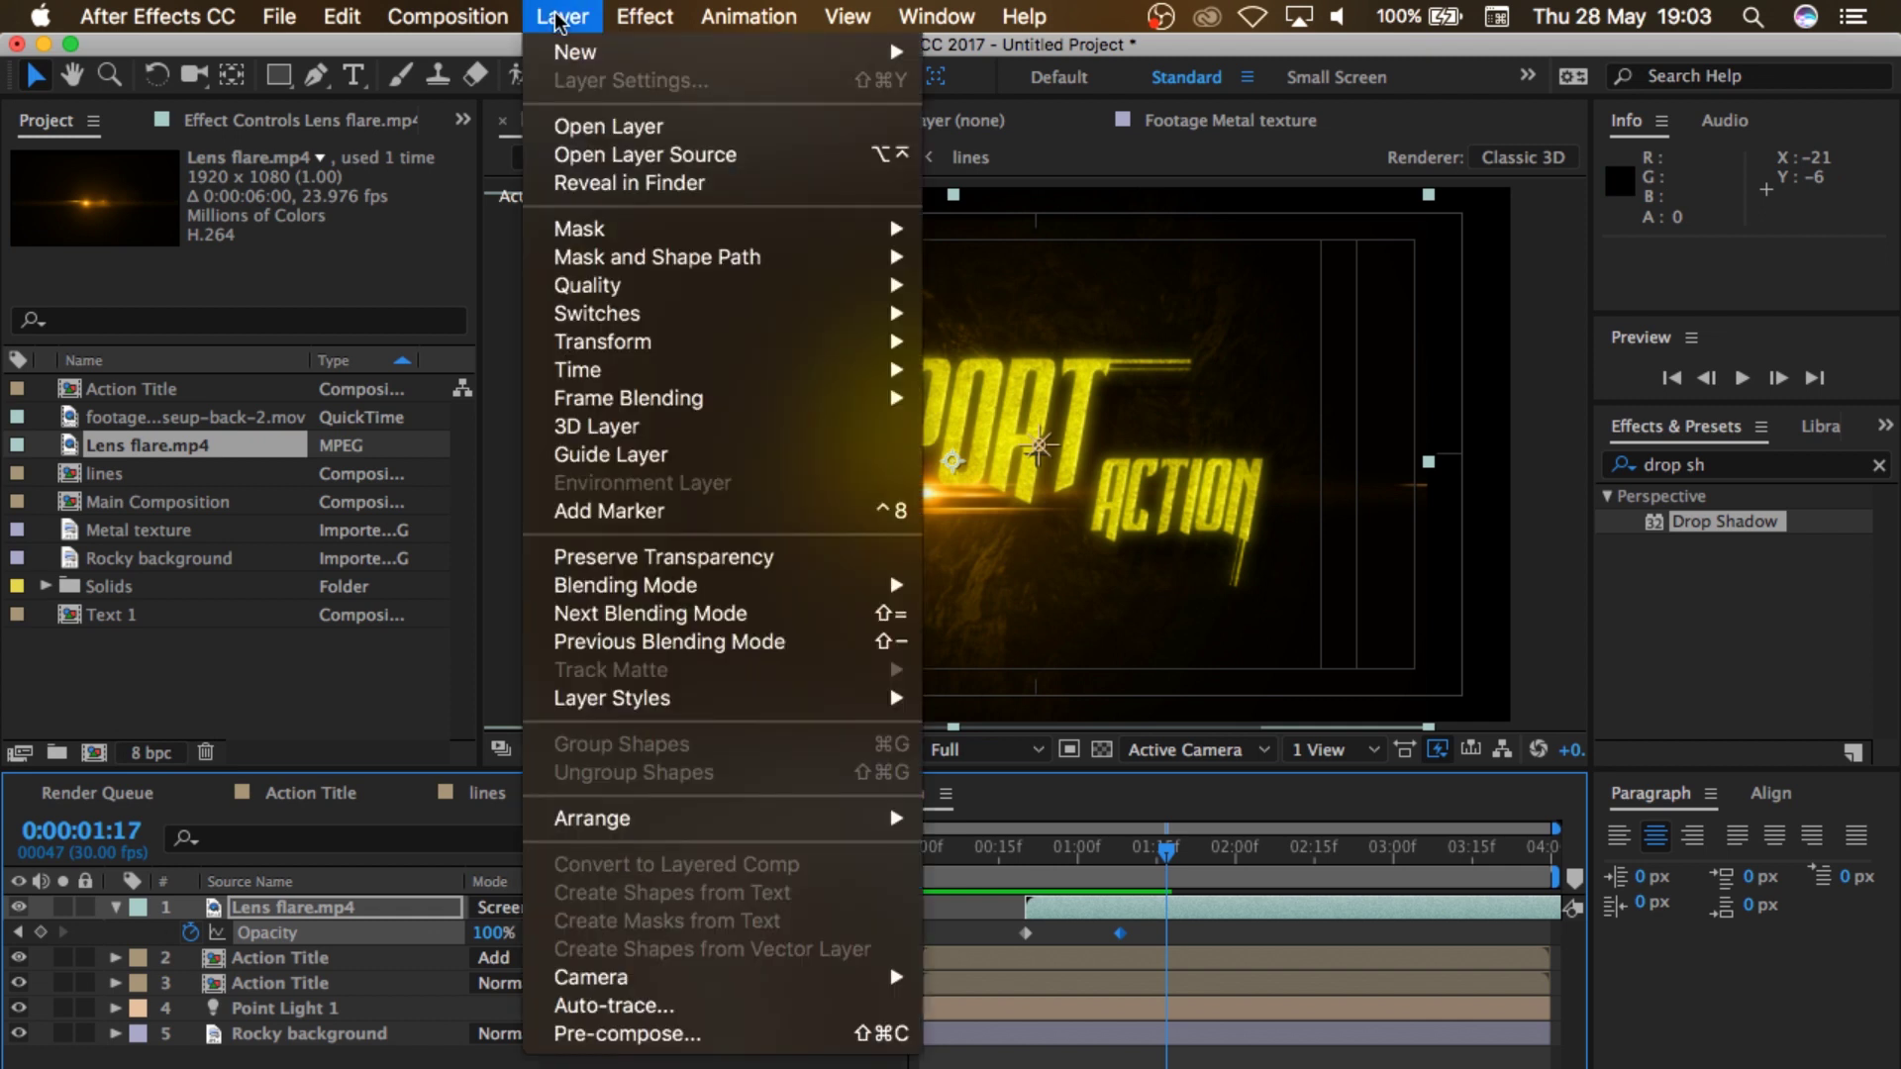
mouse_move(787, 51)
left_click(1057, 99)
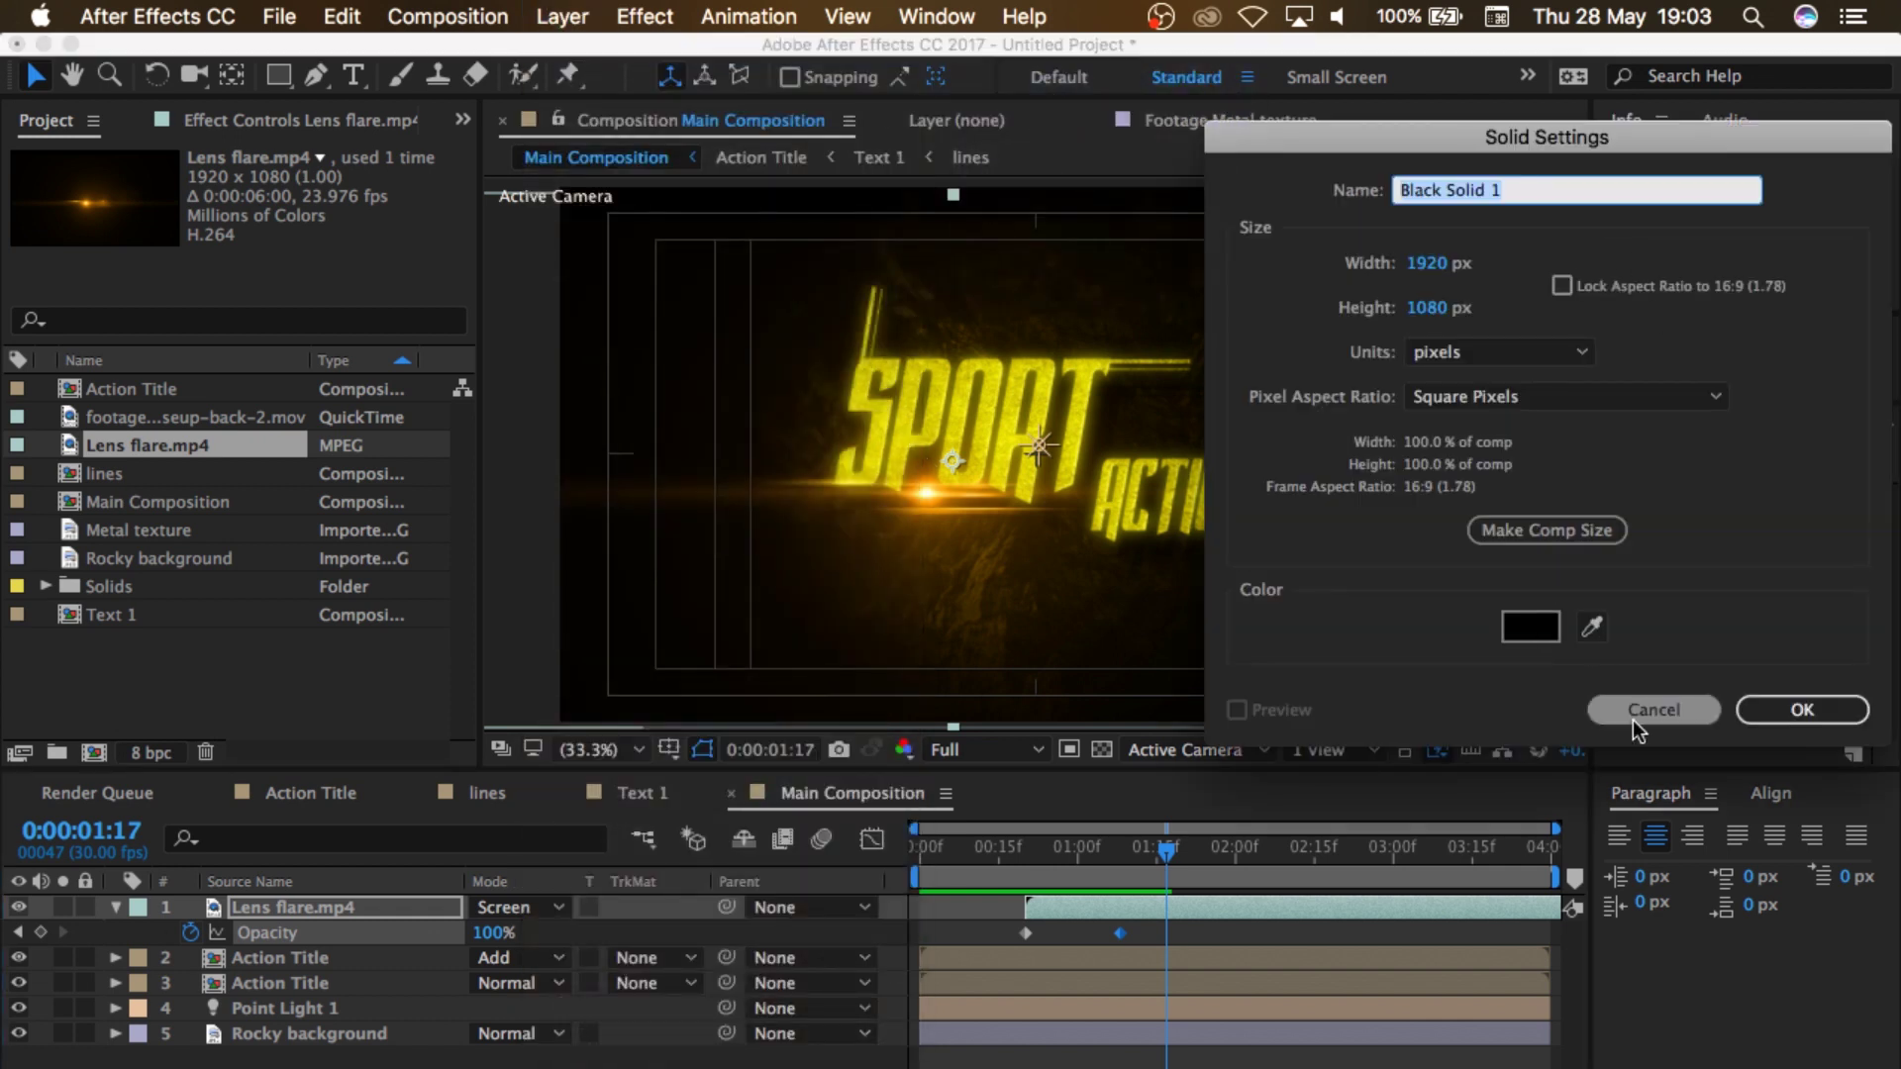
left_click(1800, 710)
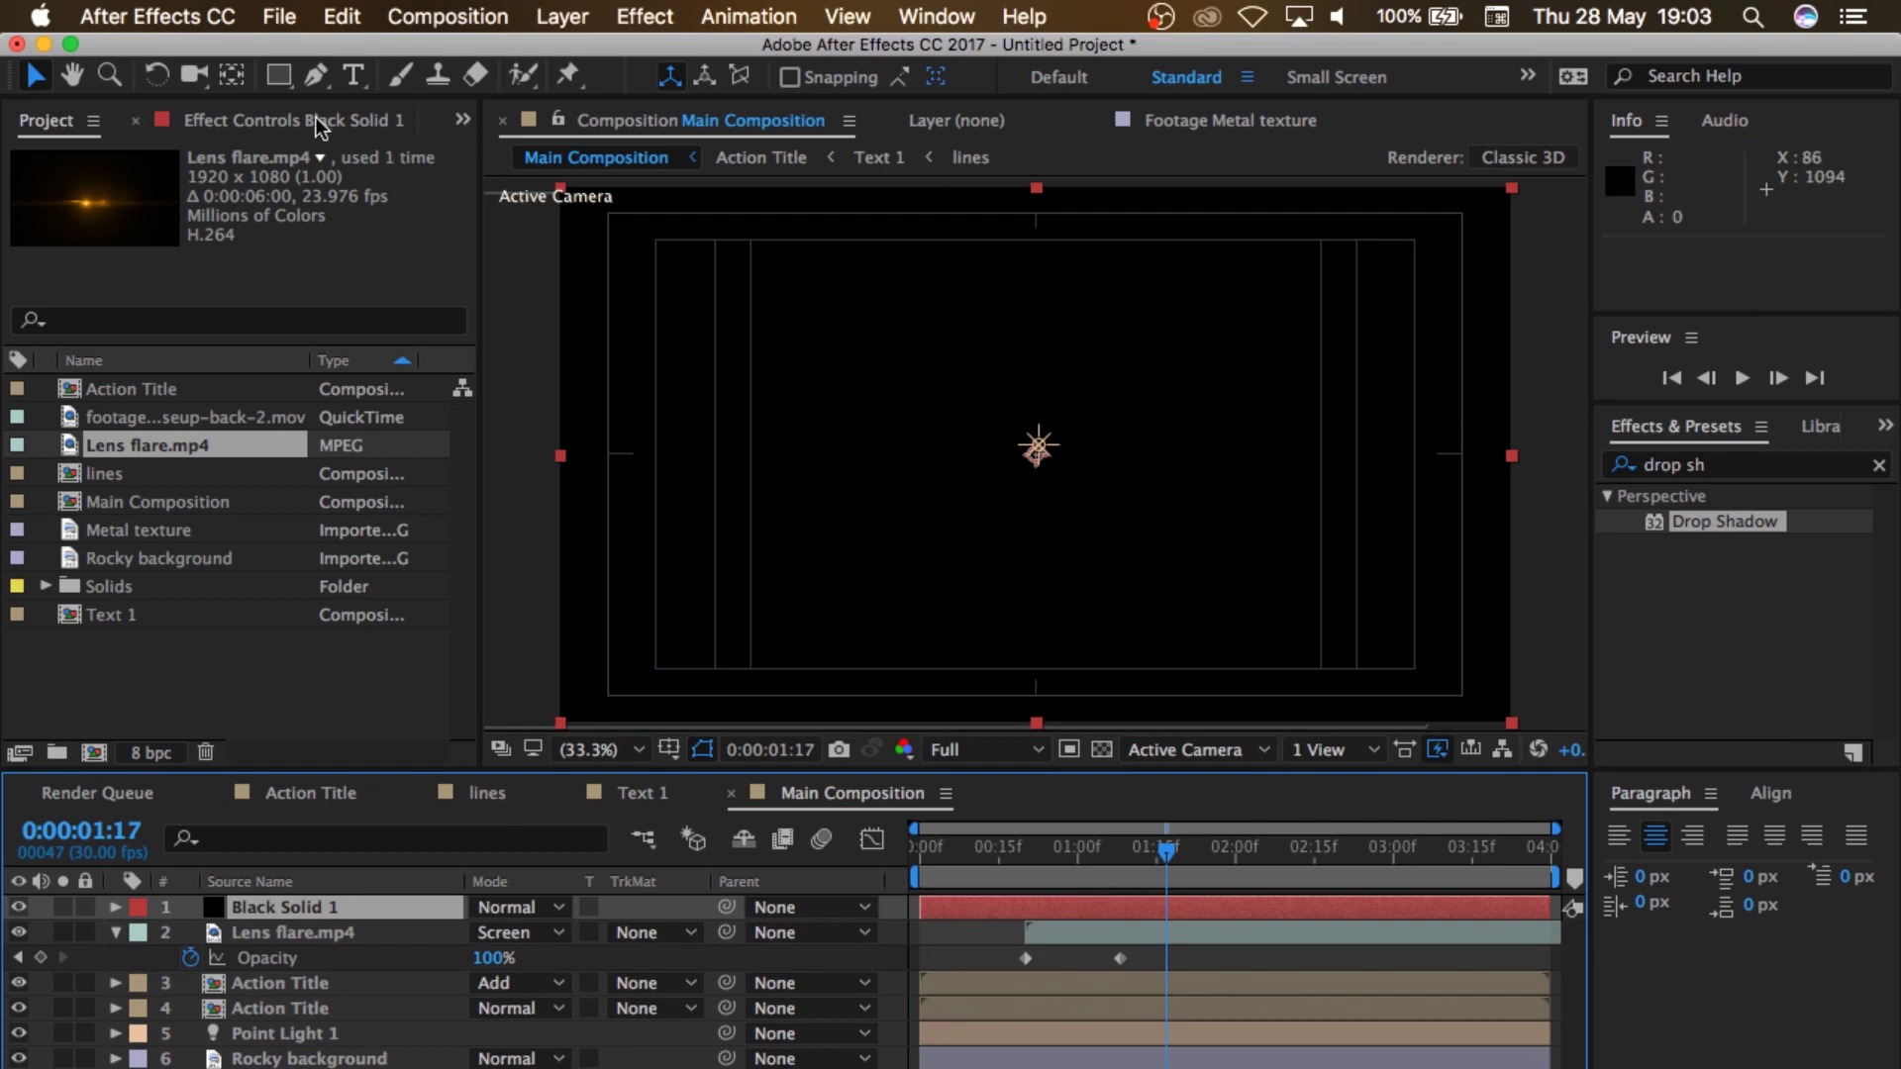
Step: Add an elliptical mask filling the black solid and set the mask mode to Subtract
left_click_drag(279, 76, 406, 146)
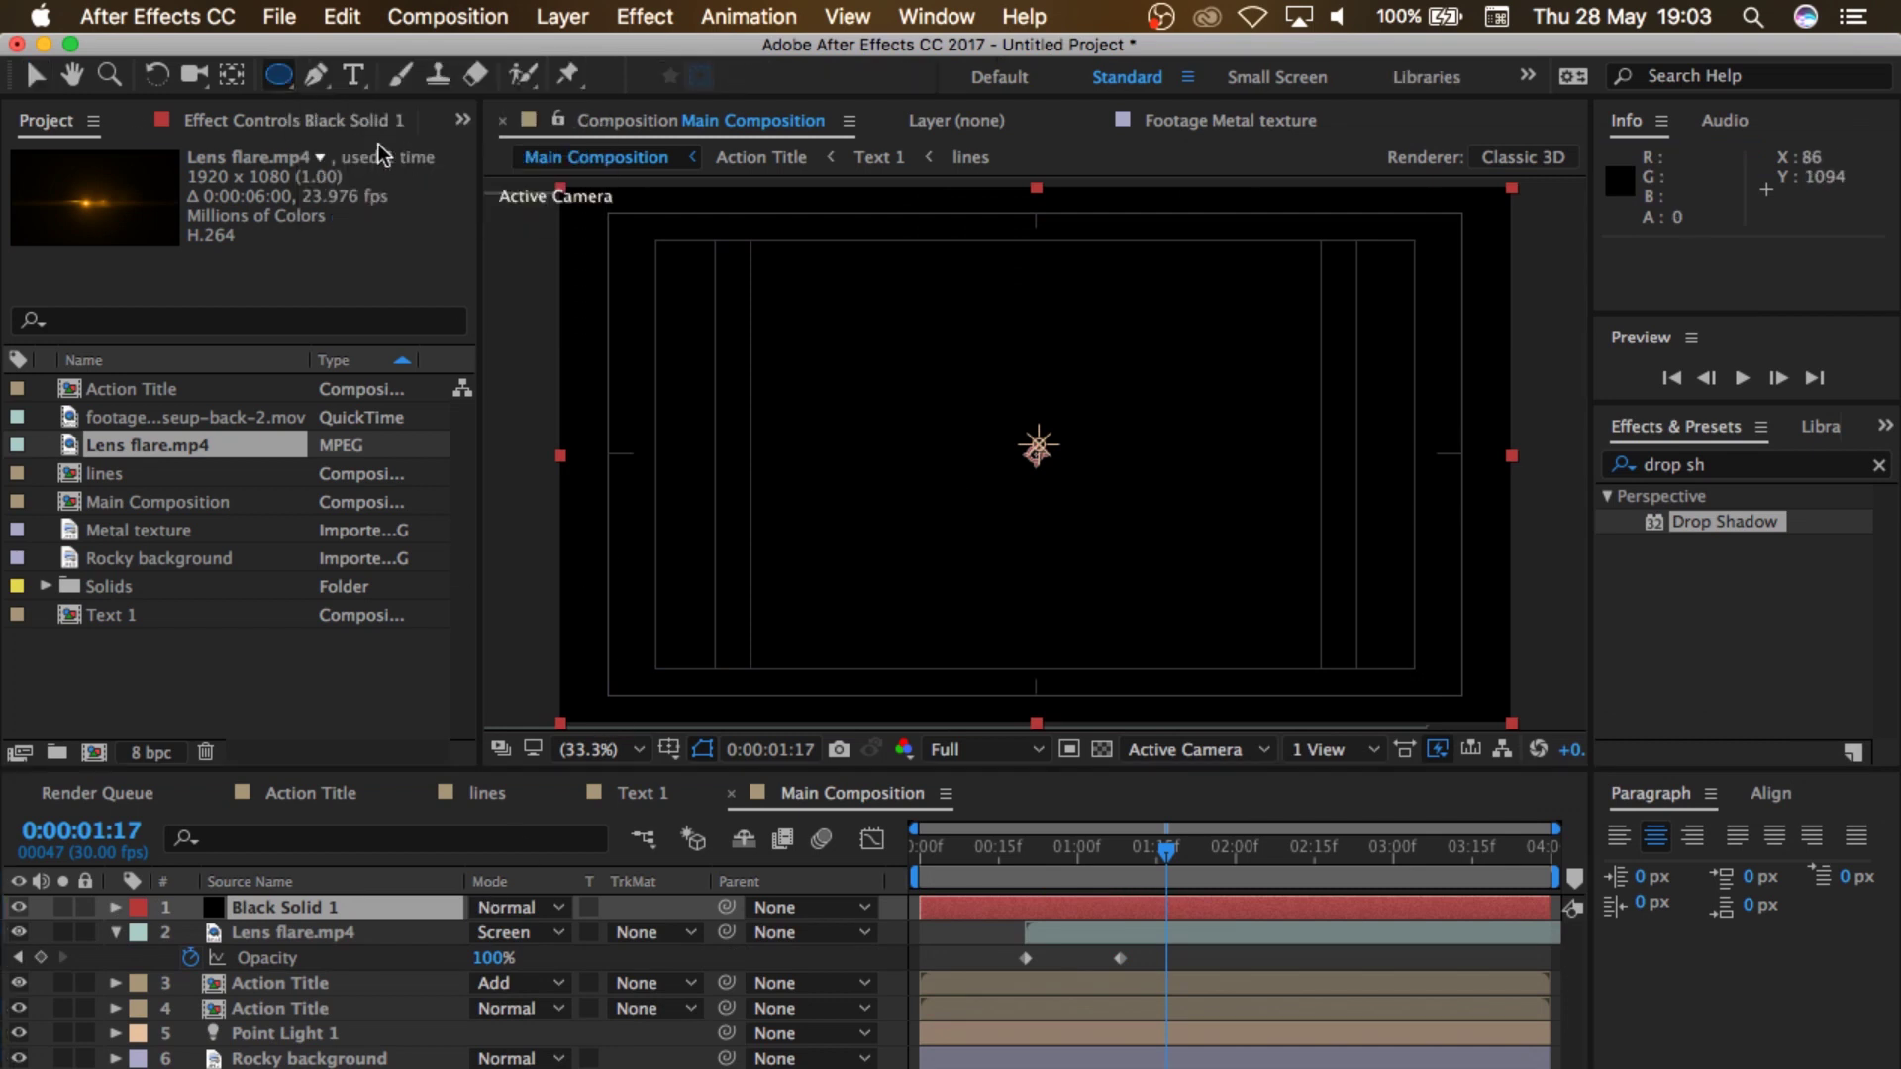
double_click(279, 75)
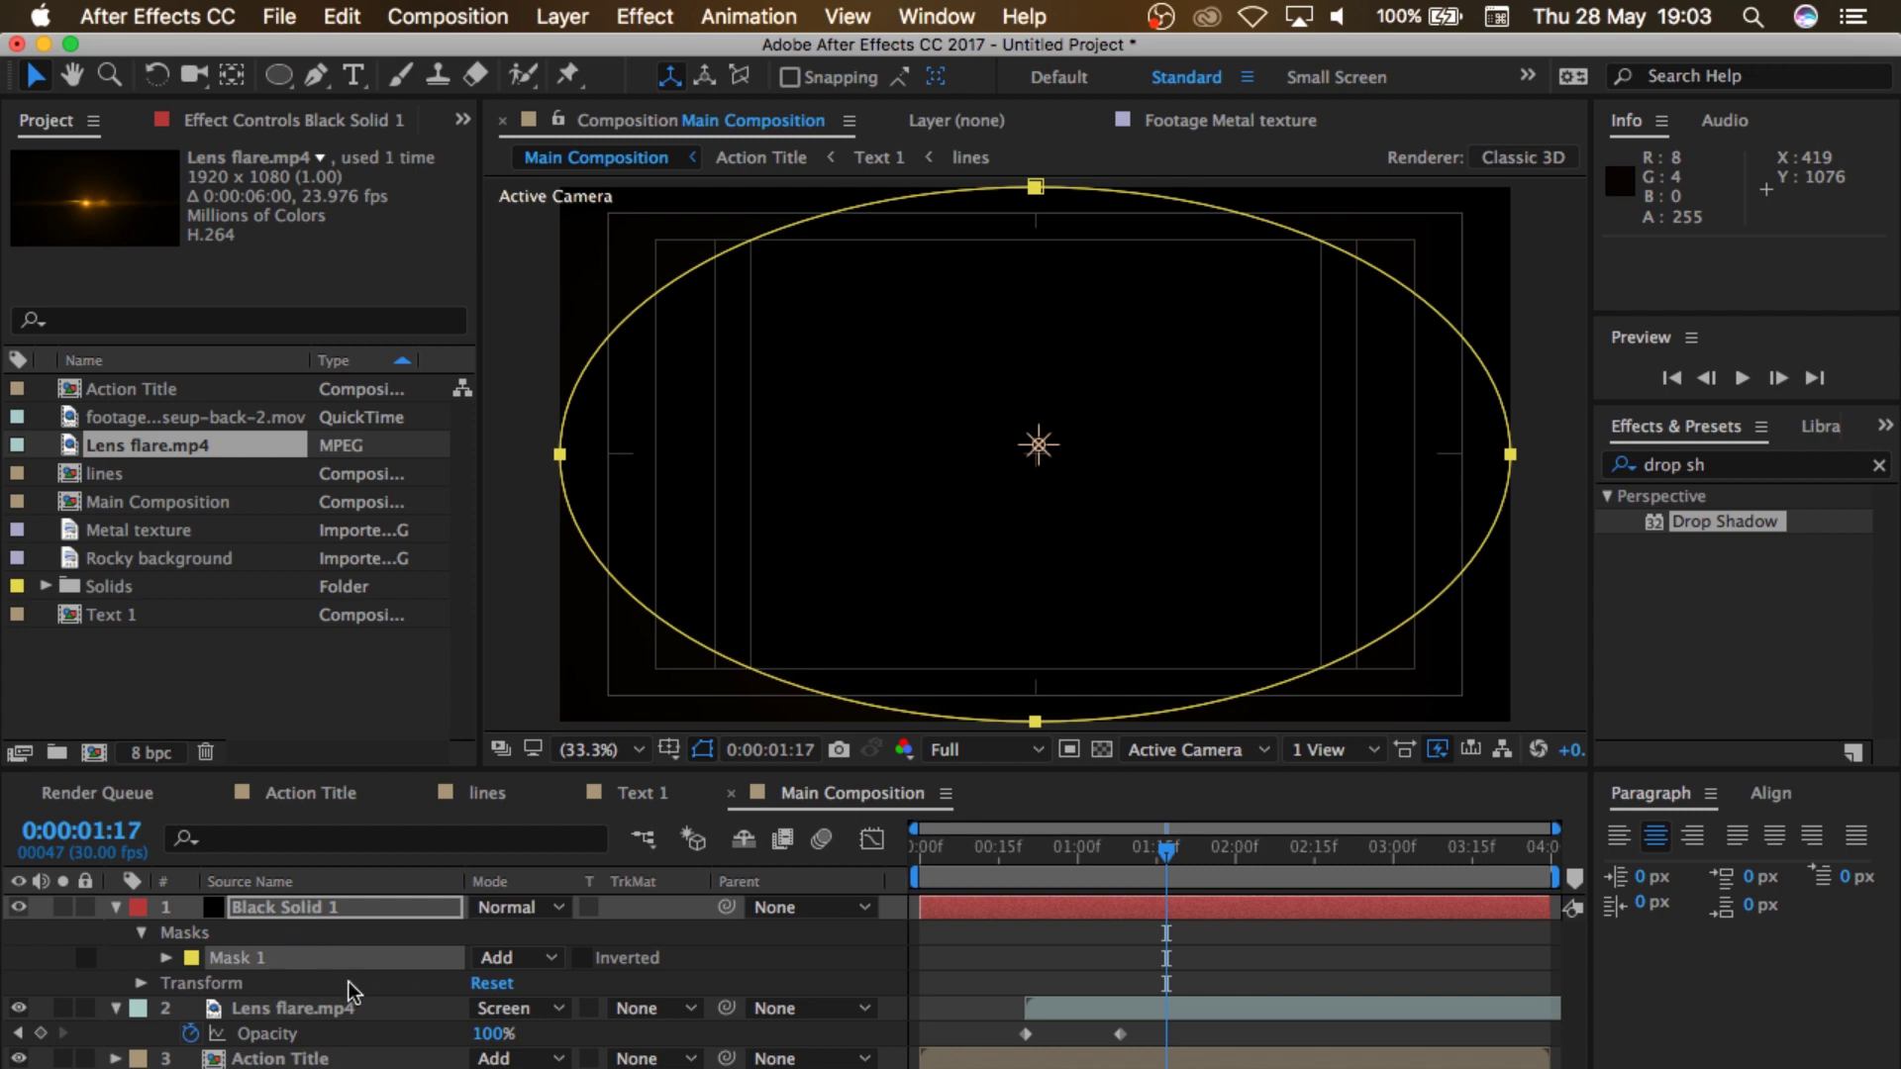
left_click(527, 965)
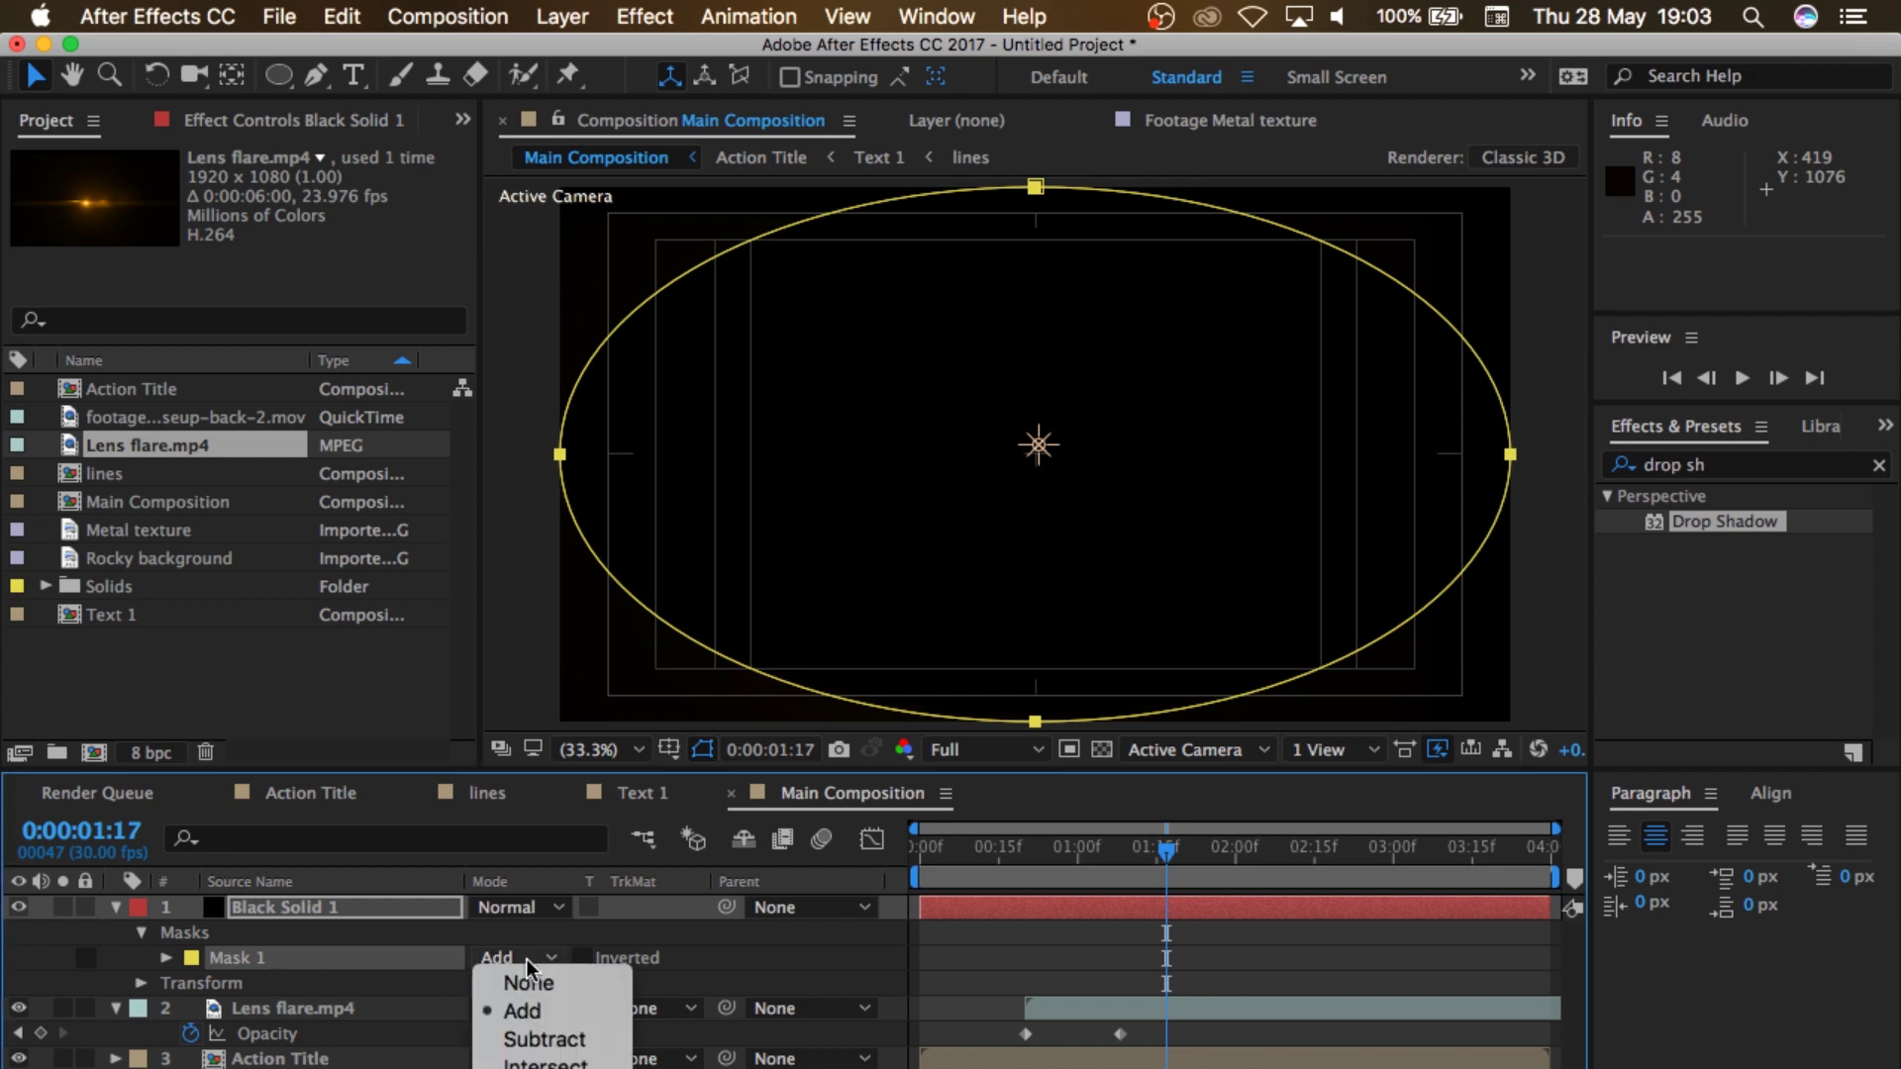
left_click(535, 1039)
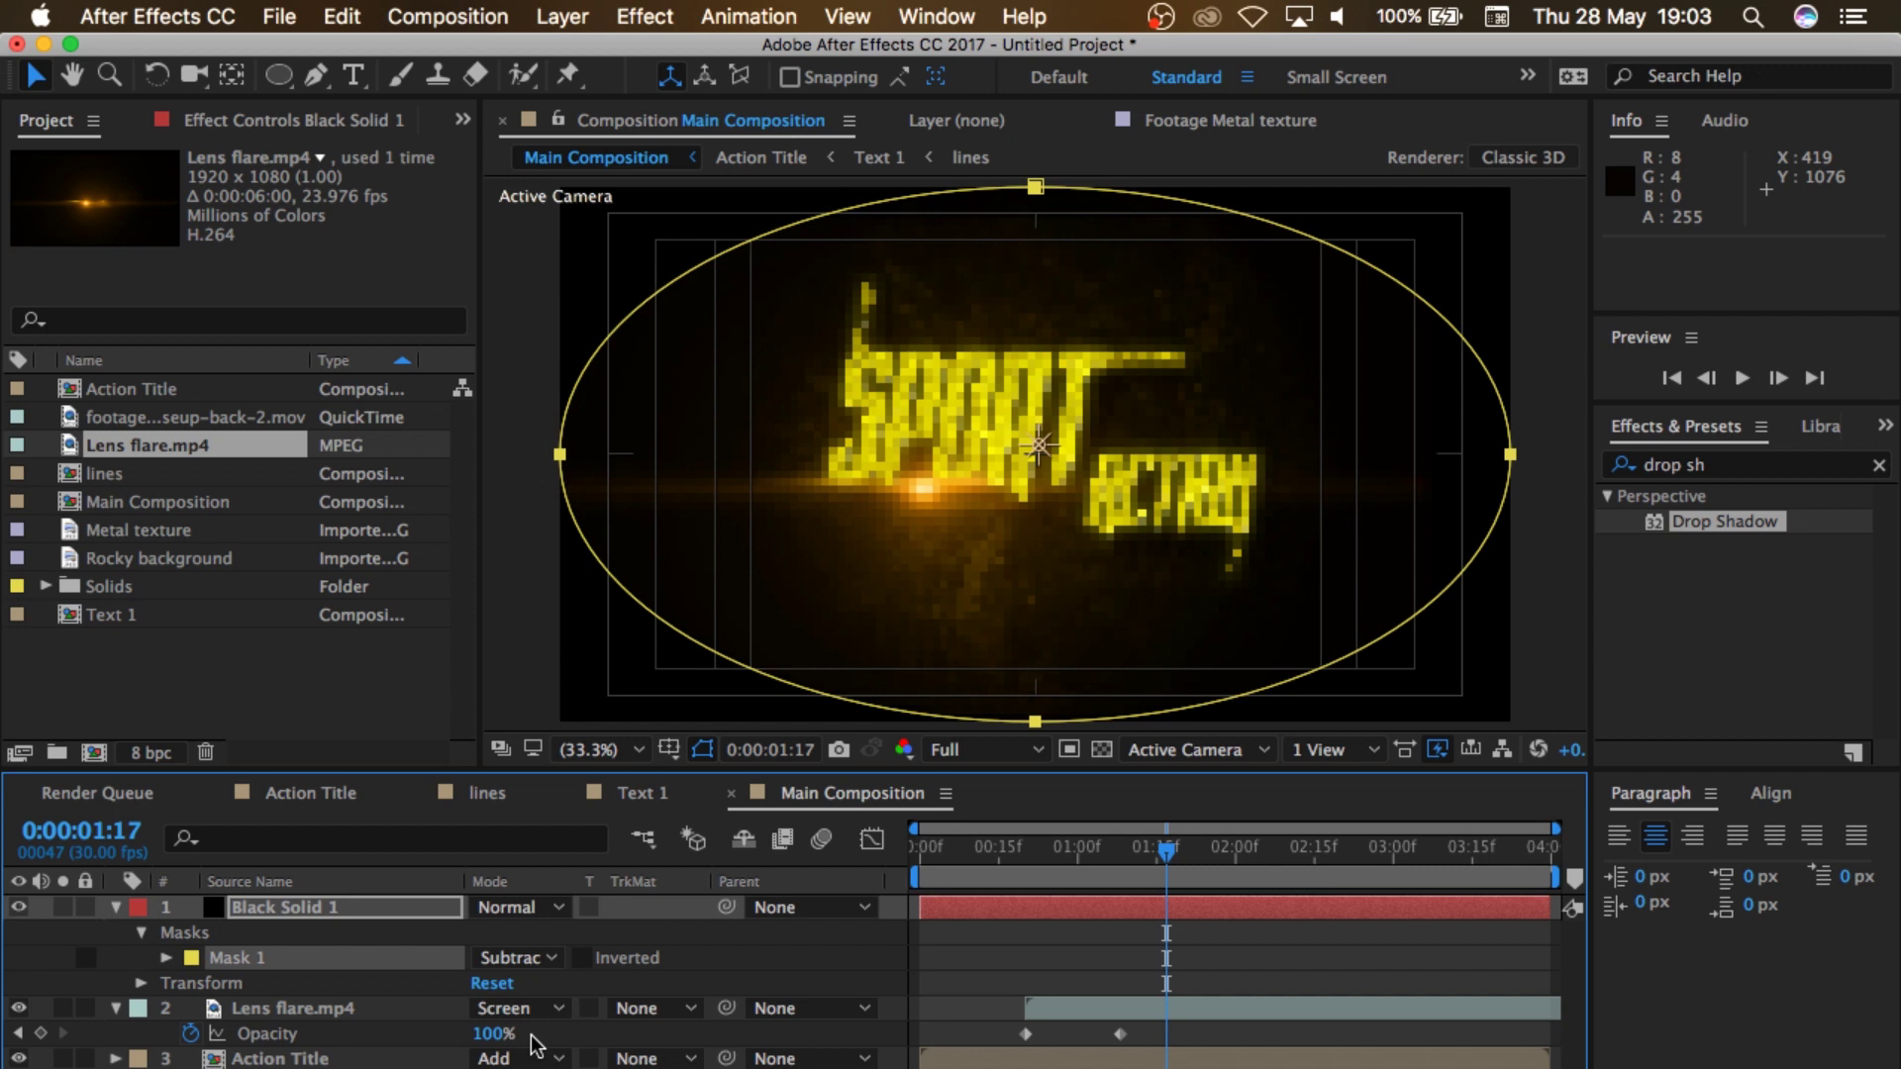
Step: Feather the black solid's elliptical mask by 433 pixels and briefly preview the vignette
key("Page_Down")
key("f")
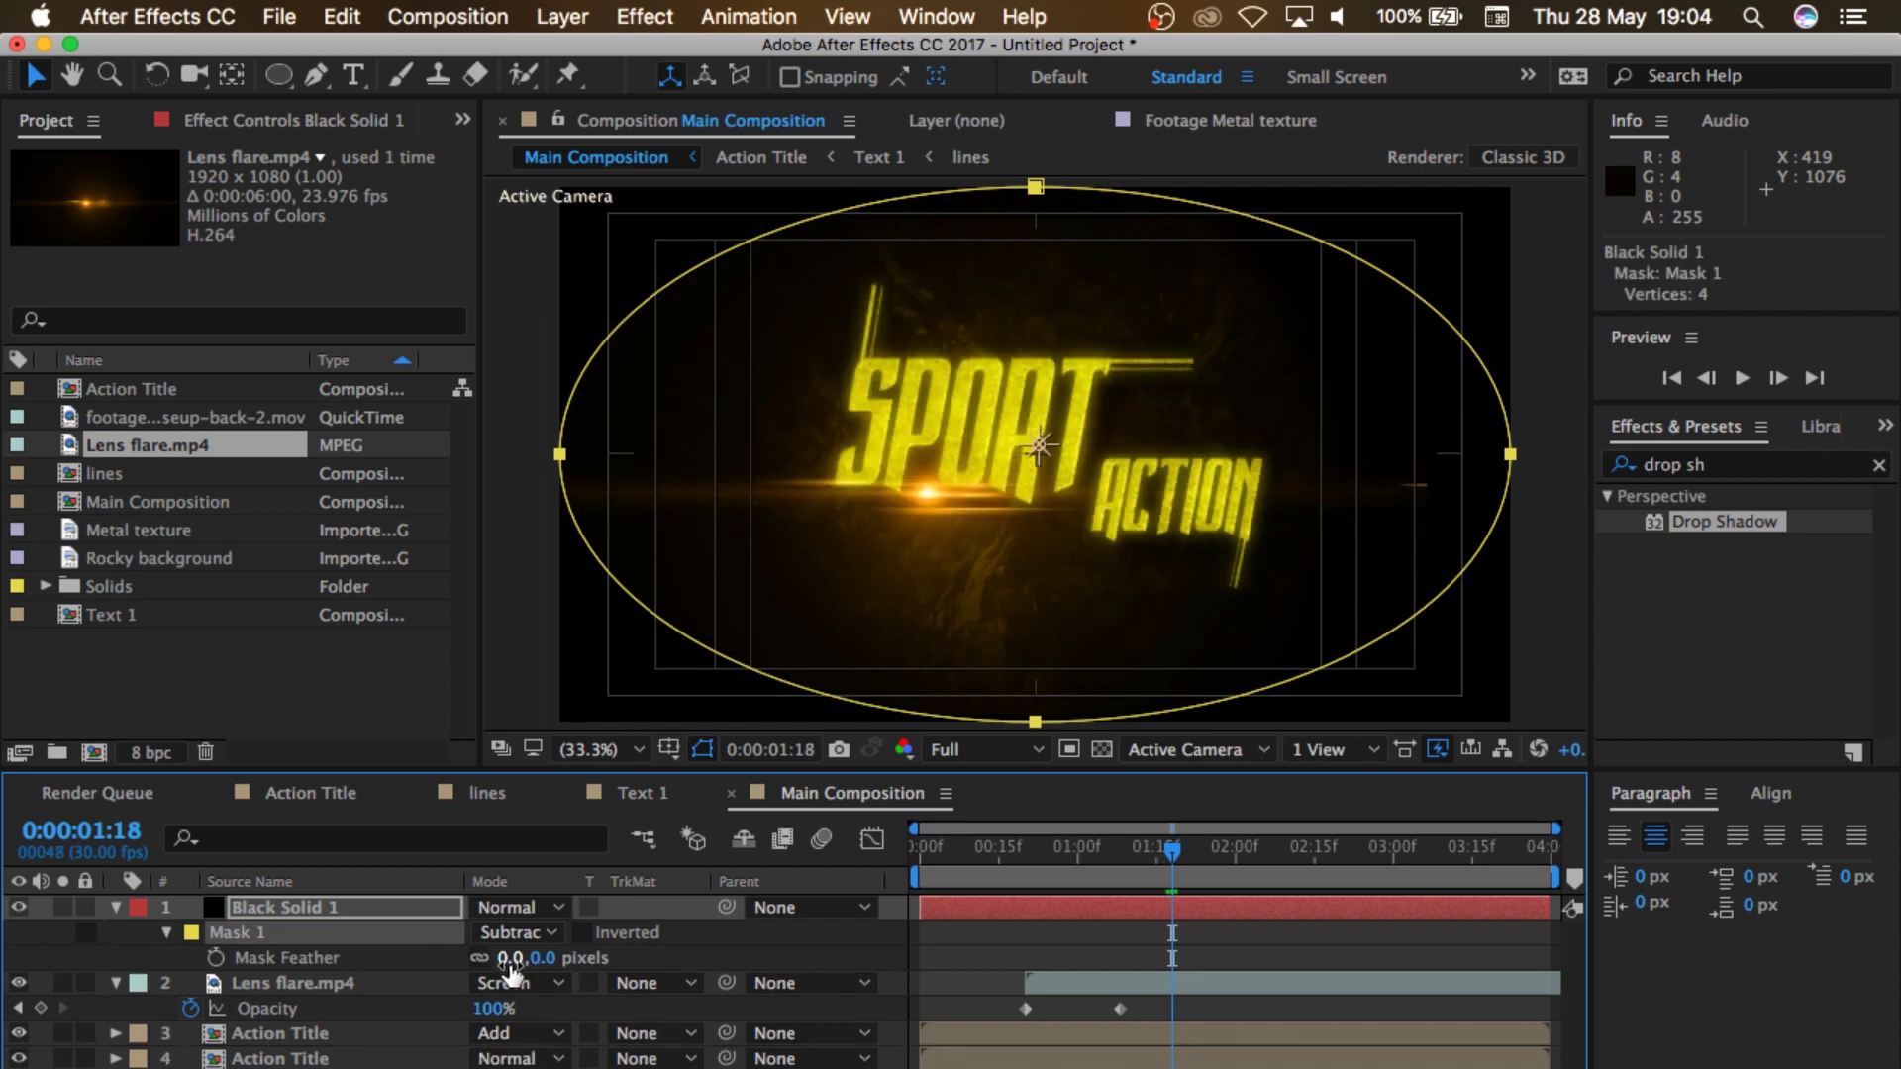
left_click_drag(510, 962, 1145, 965)
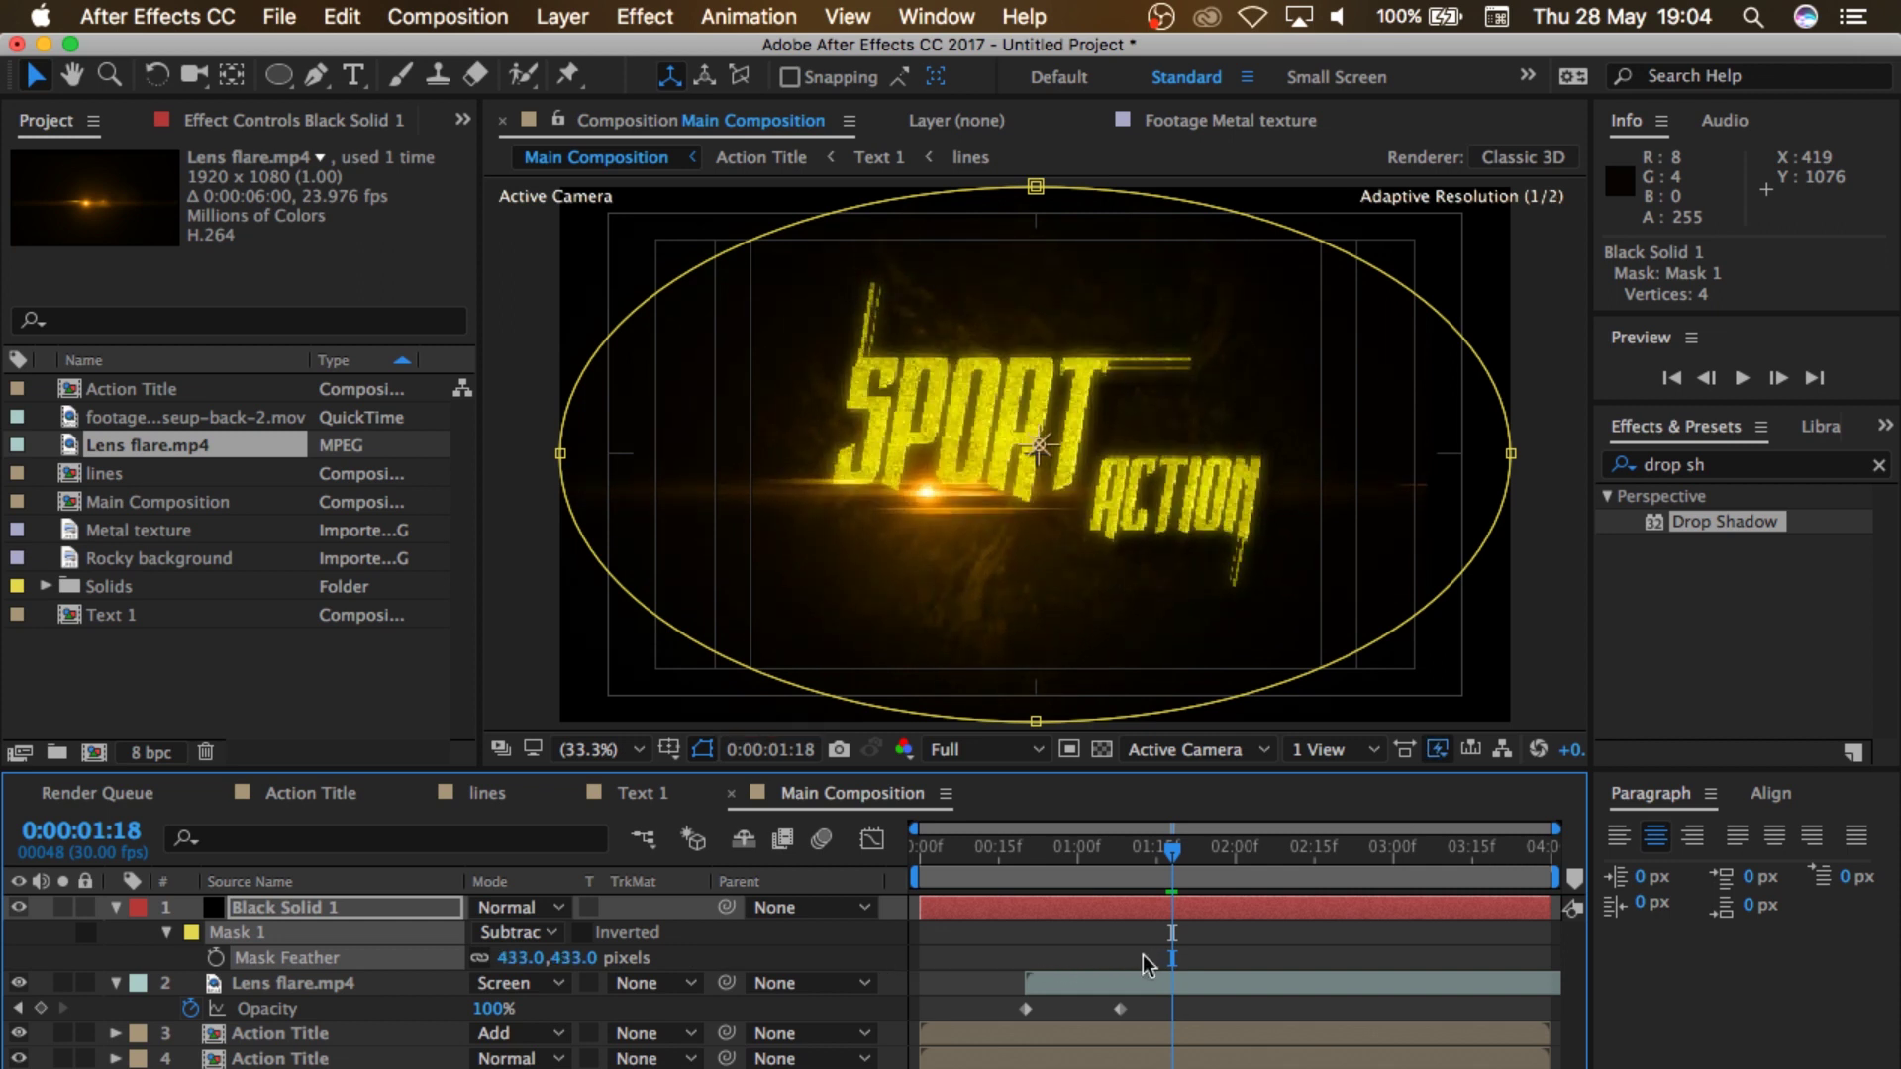
key("space")
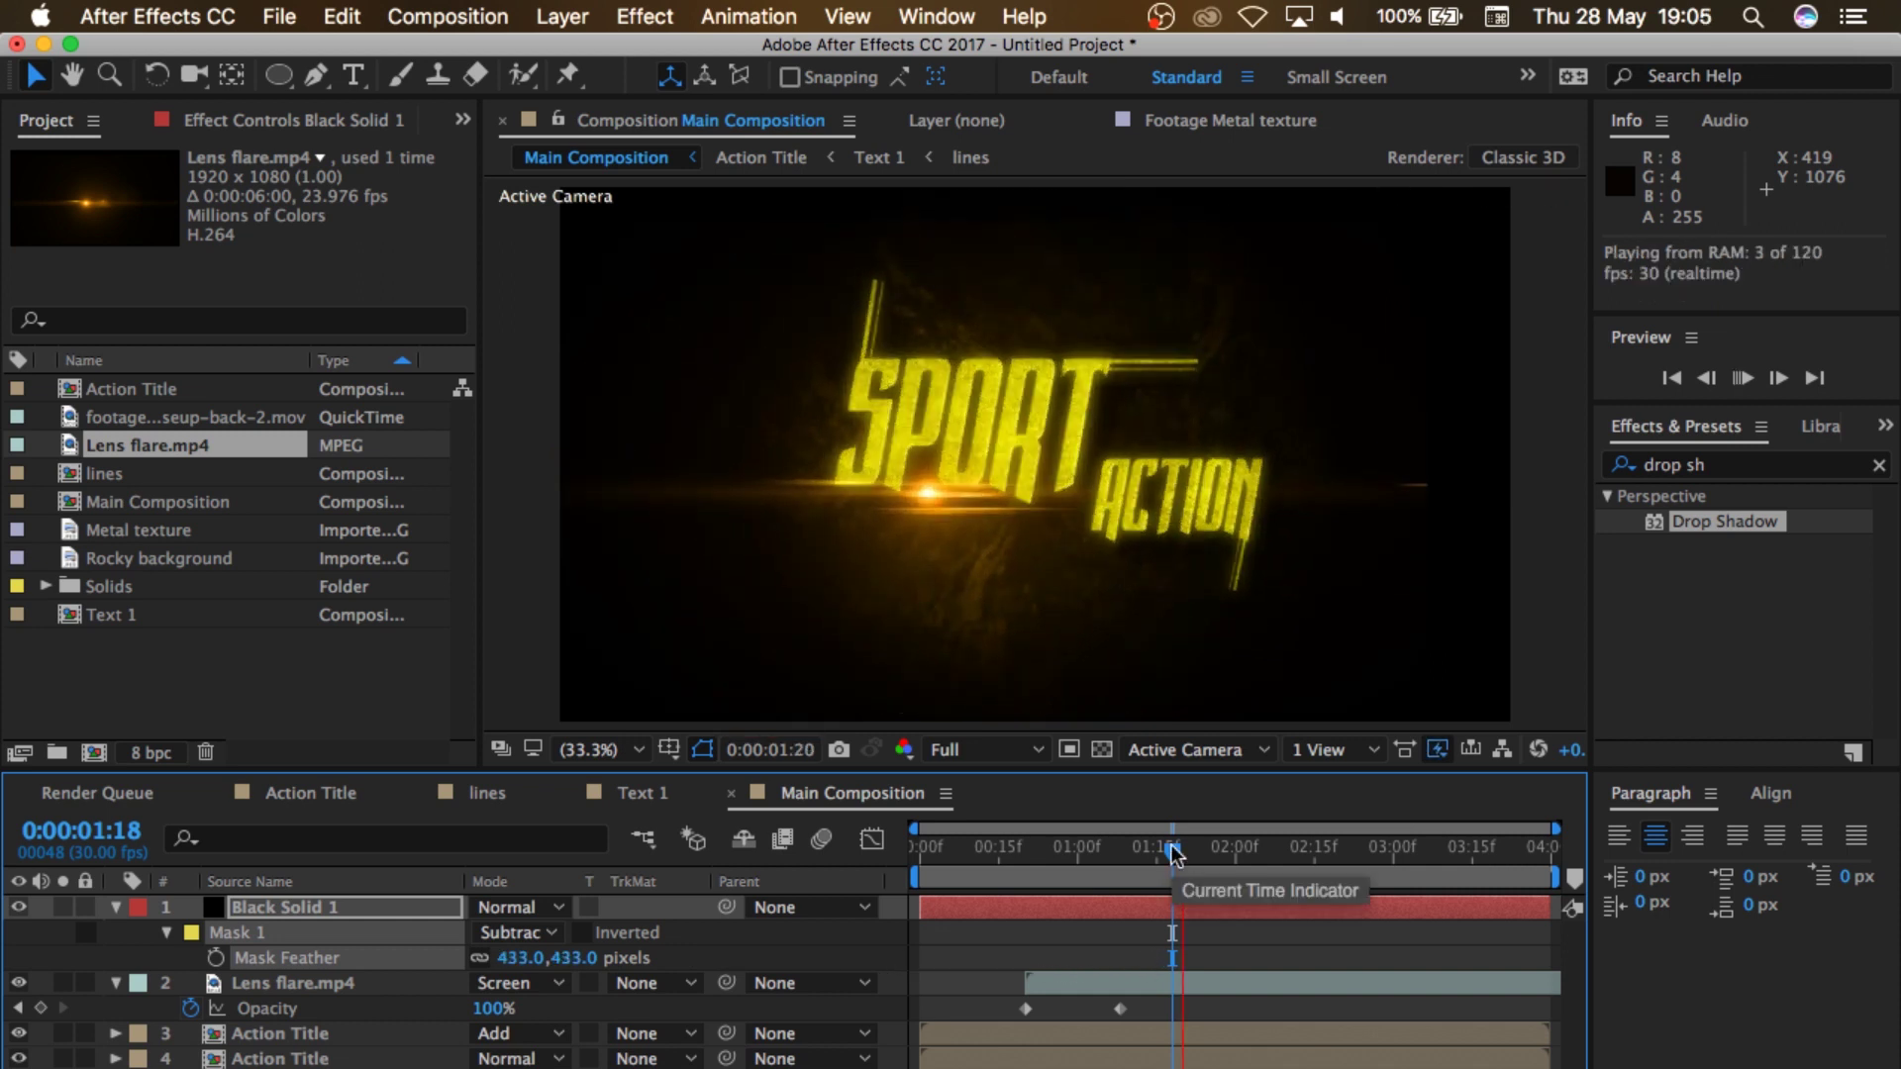
key("space")
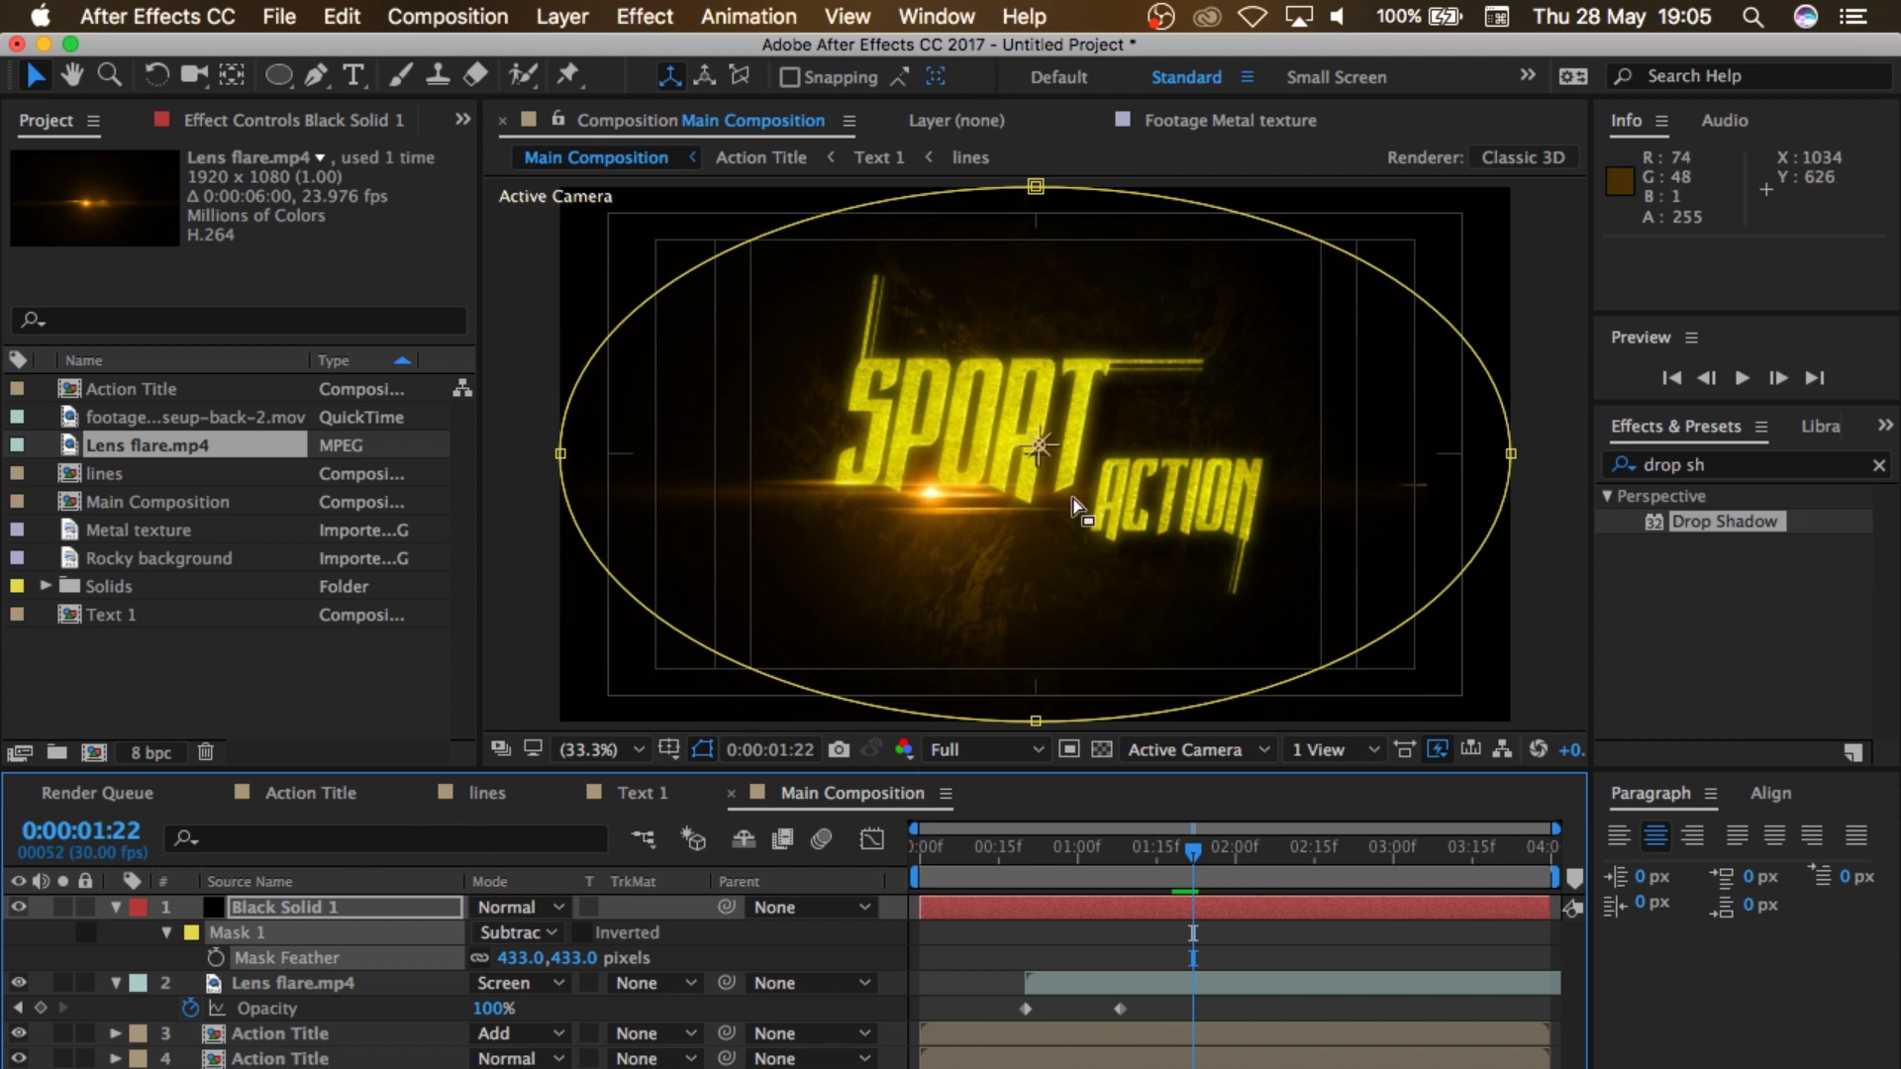
Step: Find the Hue/Saturation effect and apply it to the Lens flare.mp4 layer
left_click(306, 978)
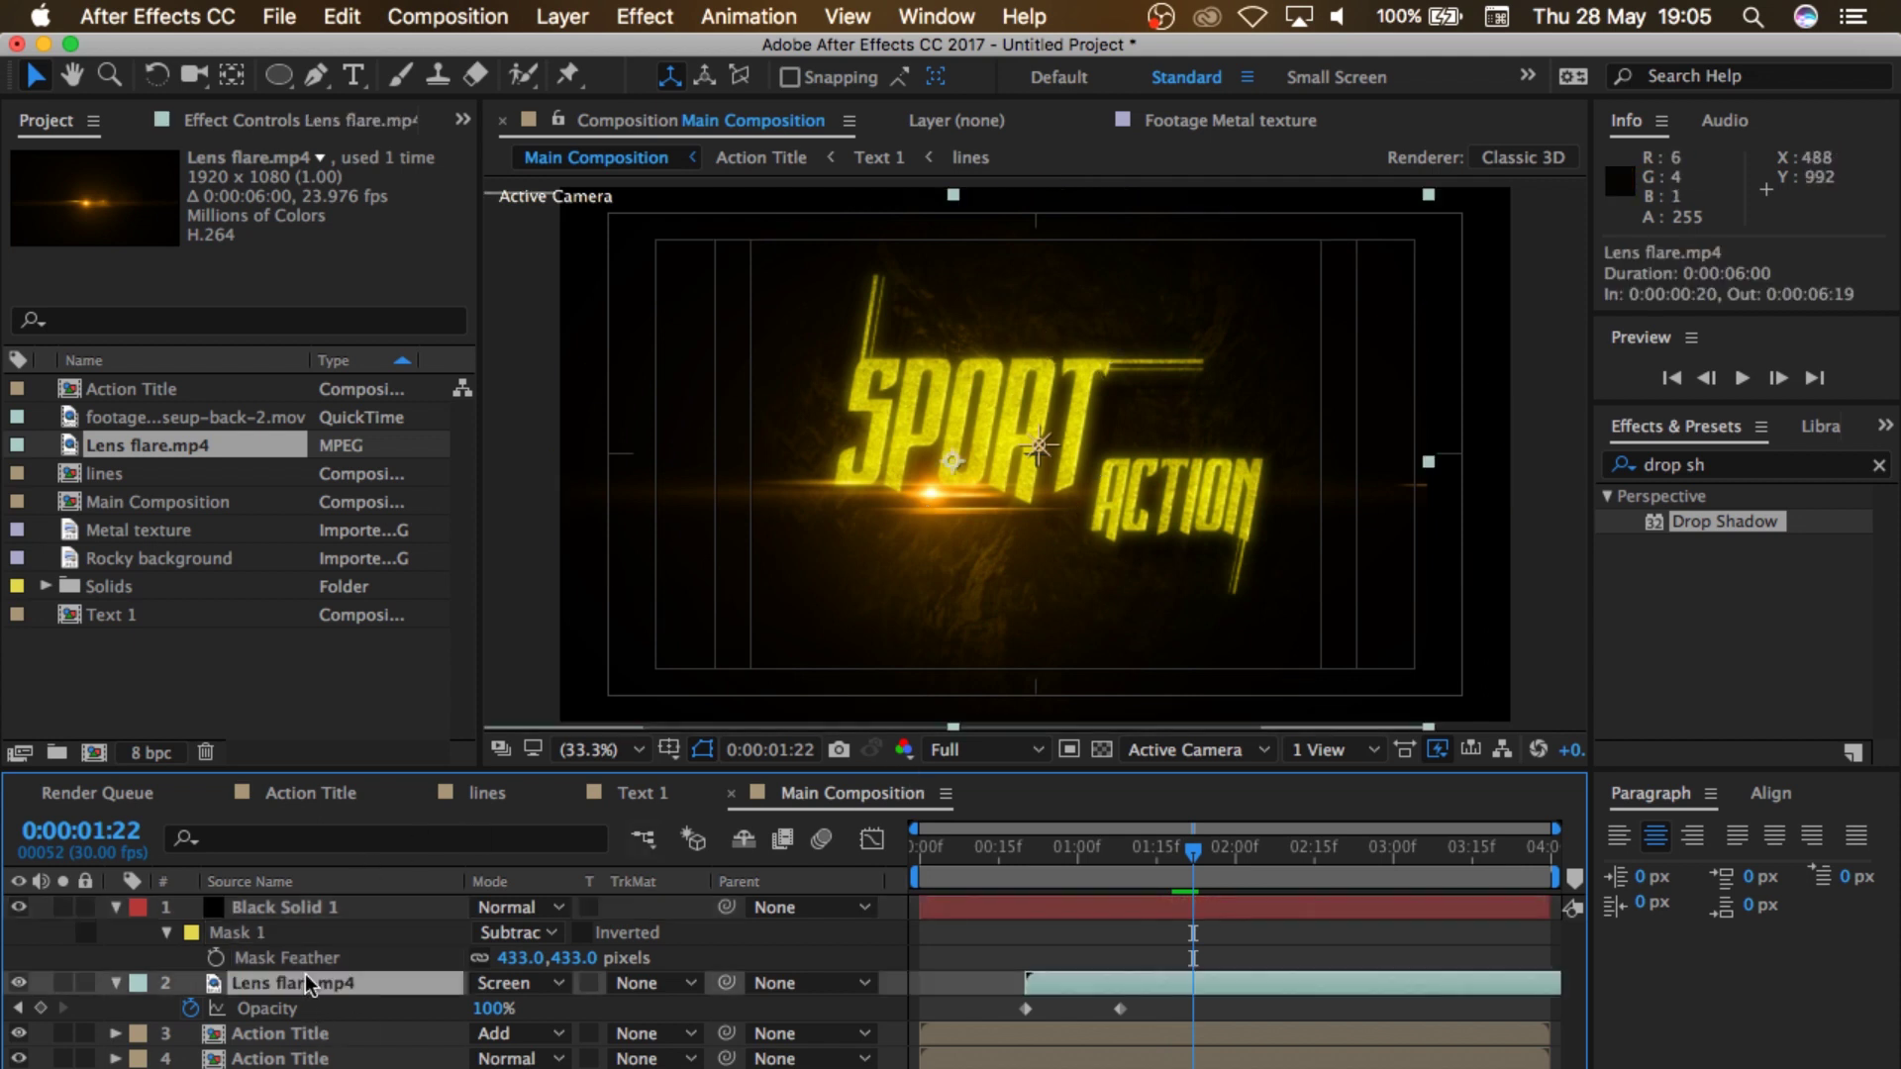
left_click(1878, 464)
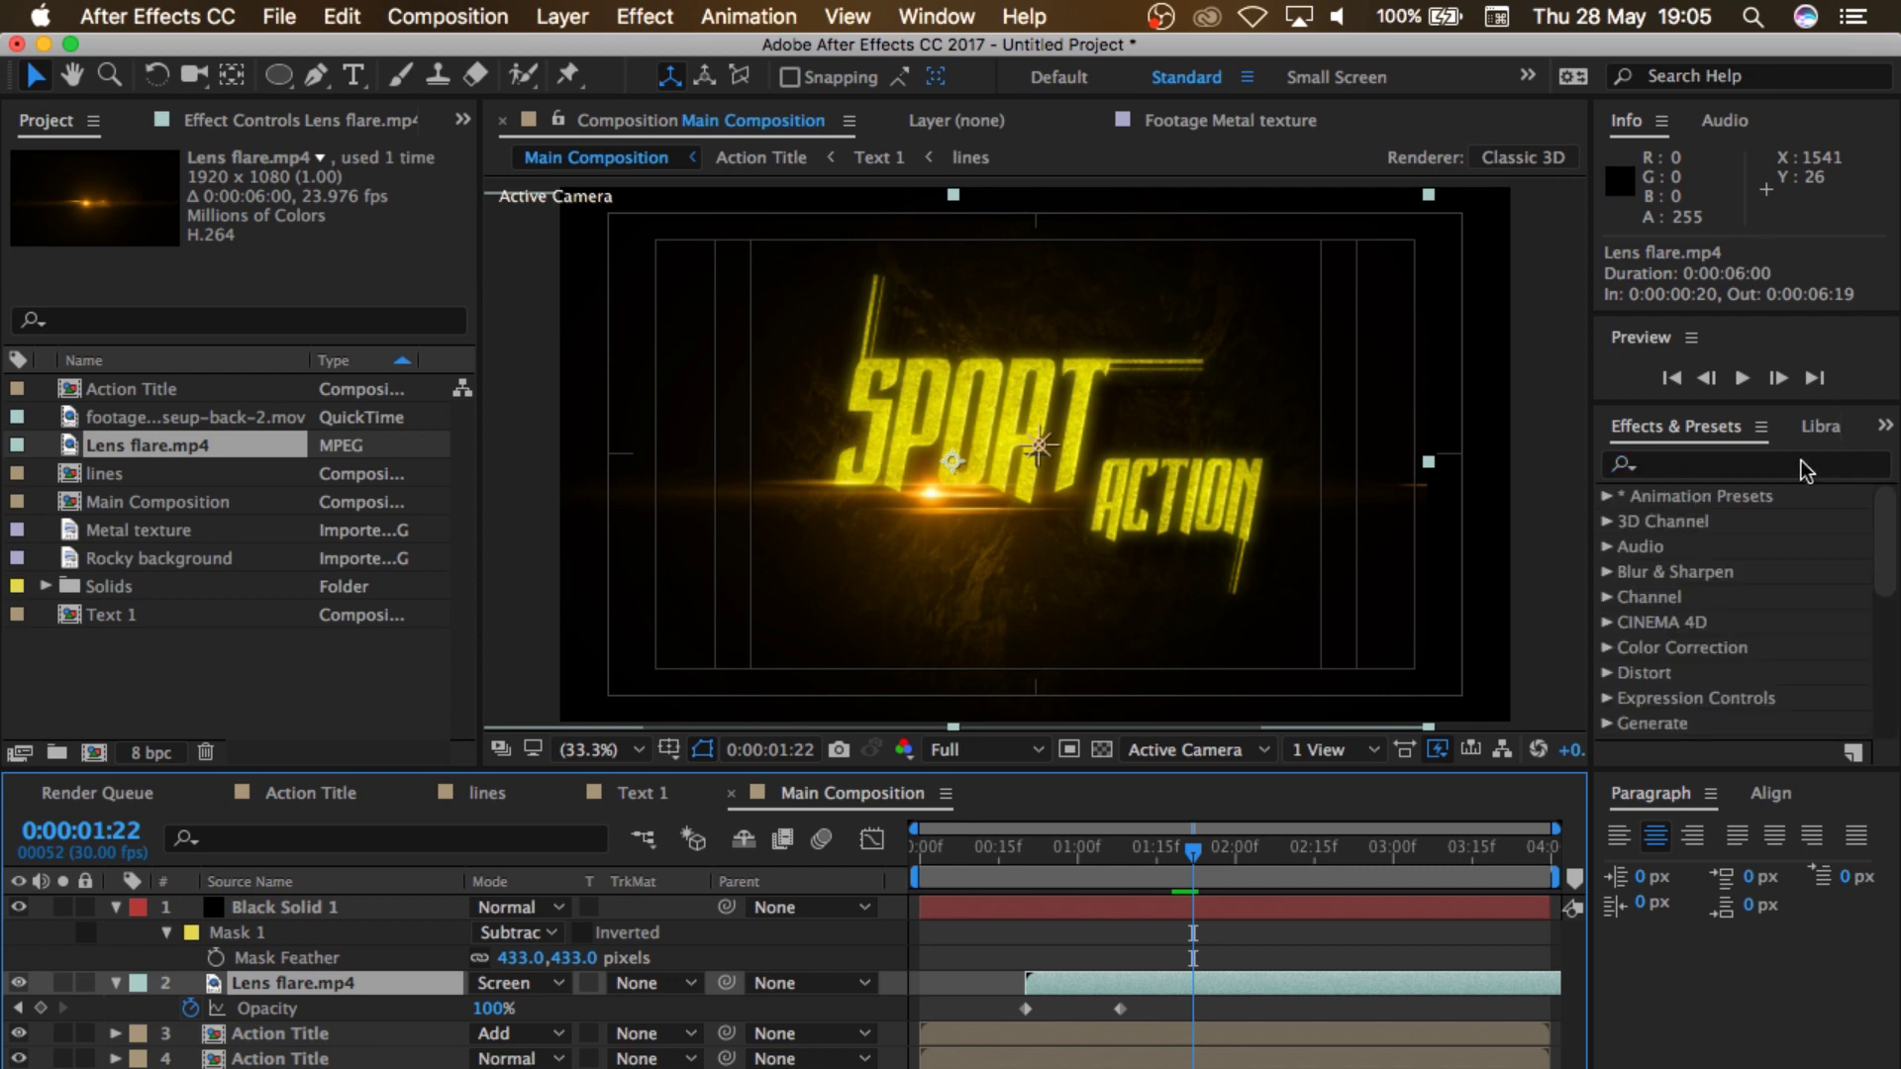
left_click(1800, 464)
type("hu")
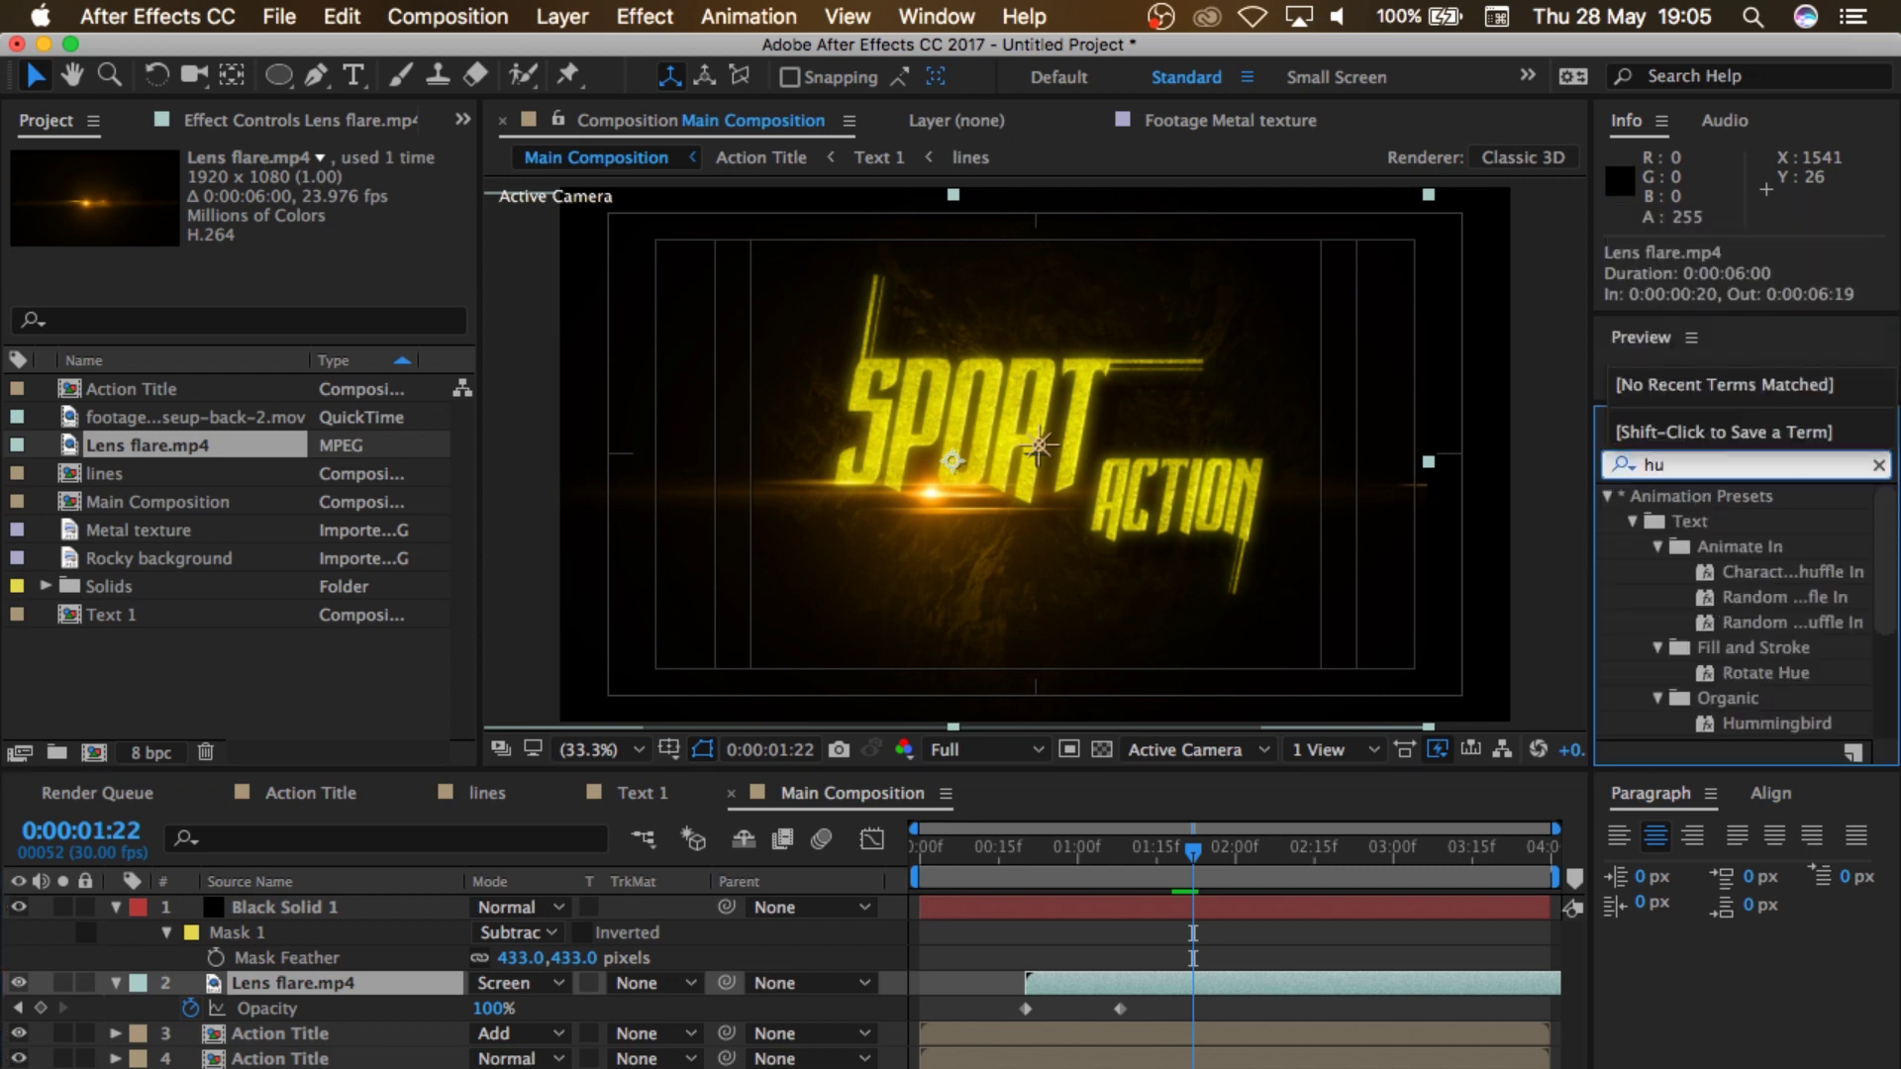
type("e")
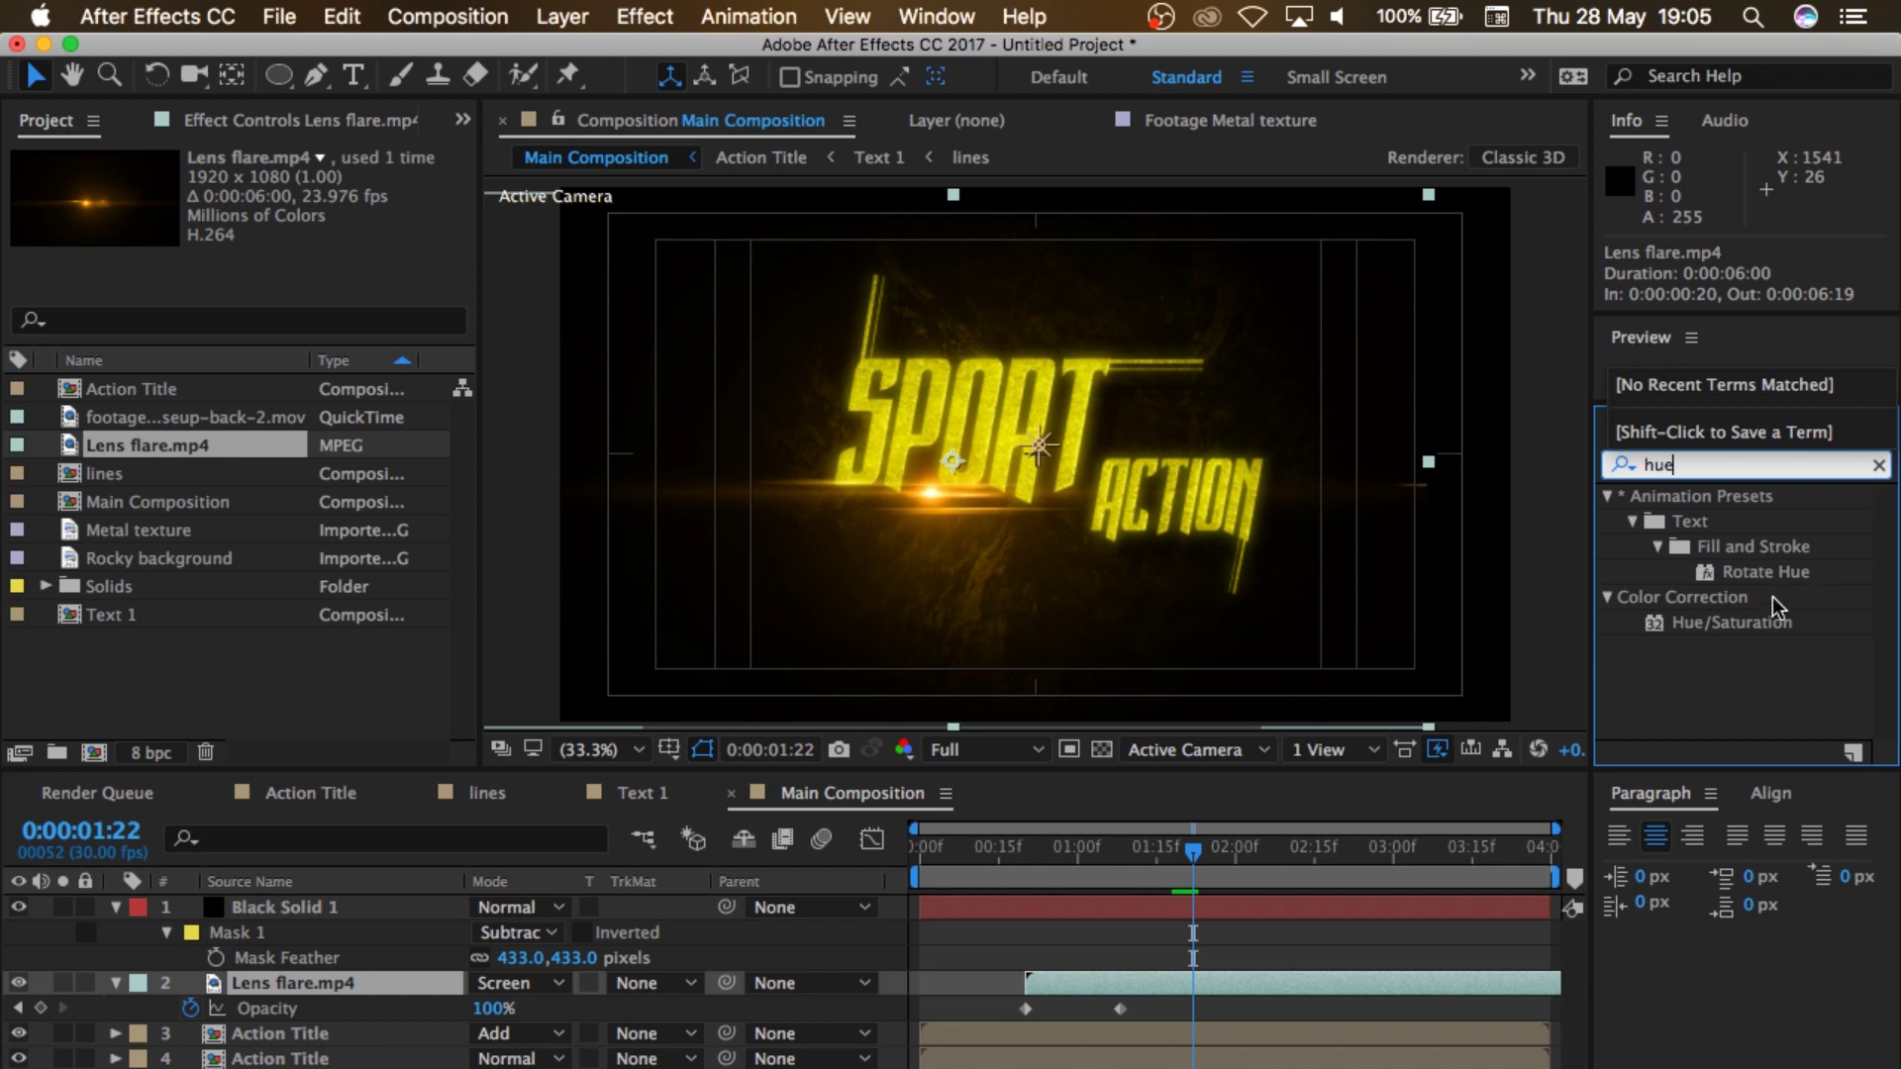
left_click_drag(1753, 622, 410, 978)
Step: Set the lens flare's Master Hue to 0x+14.0°, preview it briefly, and collapse the effect and layer properties
mouse_move(313, 338)
left_mouse_down()
mouse_move(274, 328)
mouse_move(338, 319)
mouse_move(300, 323)
mouse_move(318, 324)
left_mouse_up()
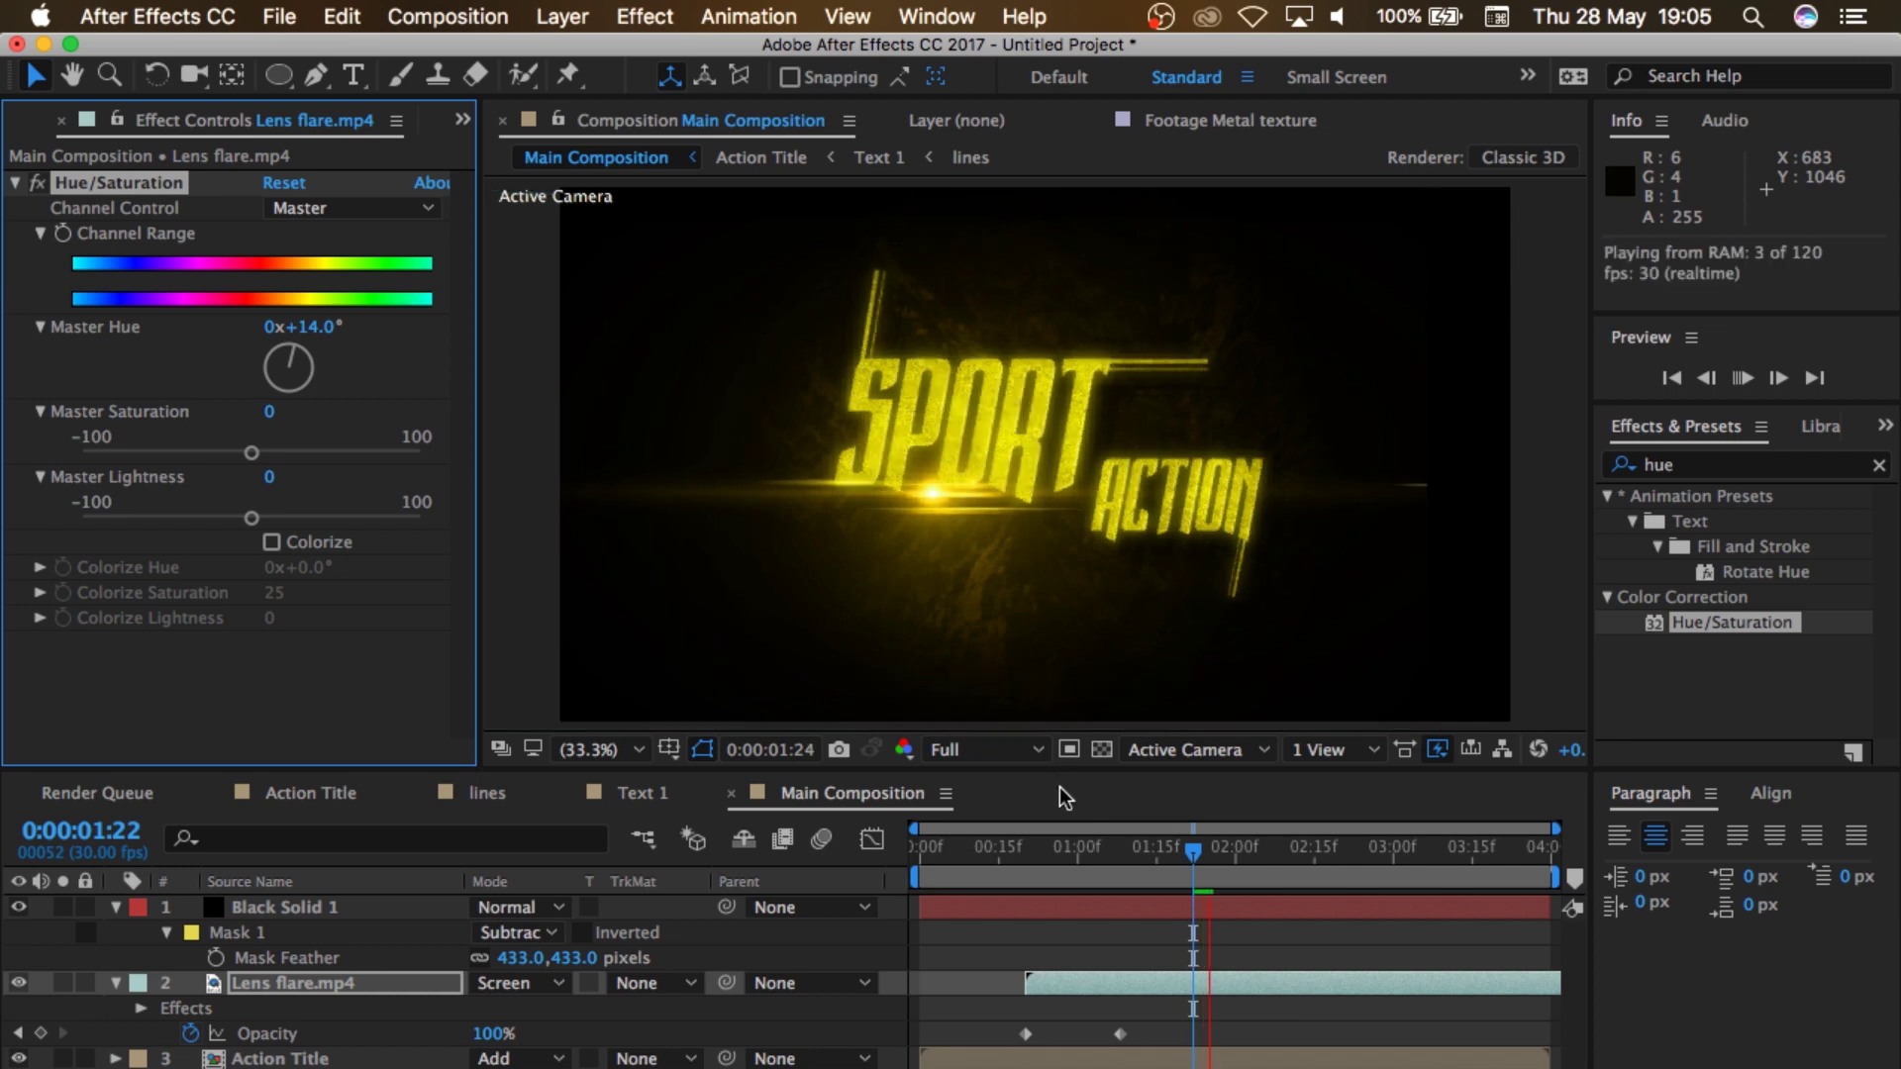
key("space")
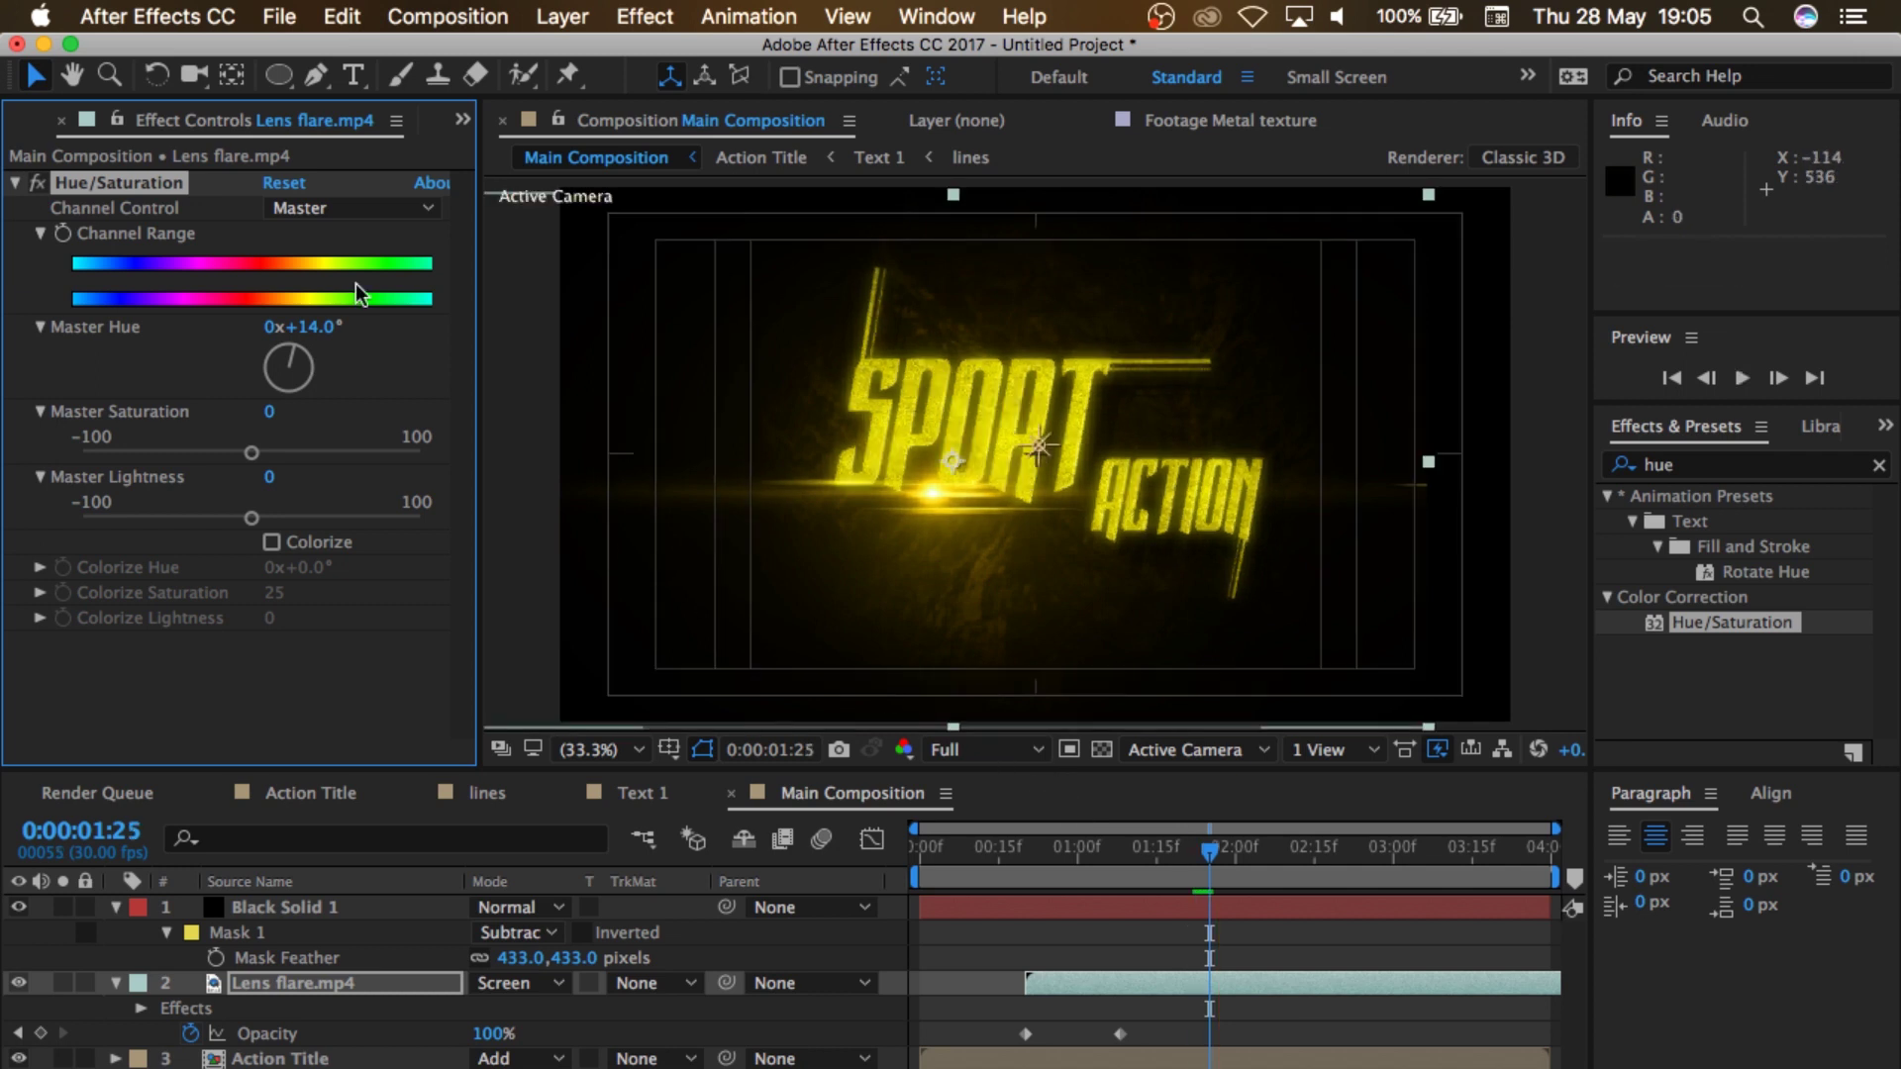
left_click(15, 183)
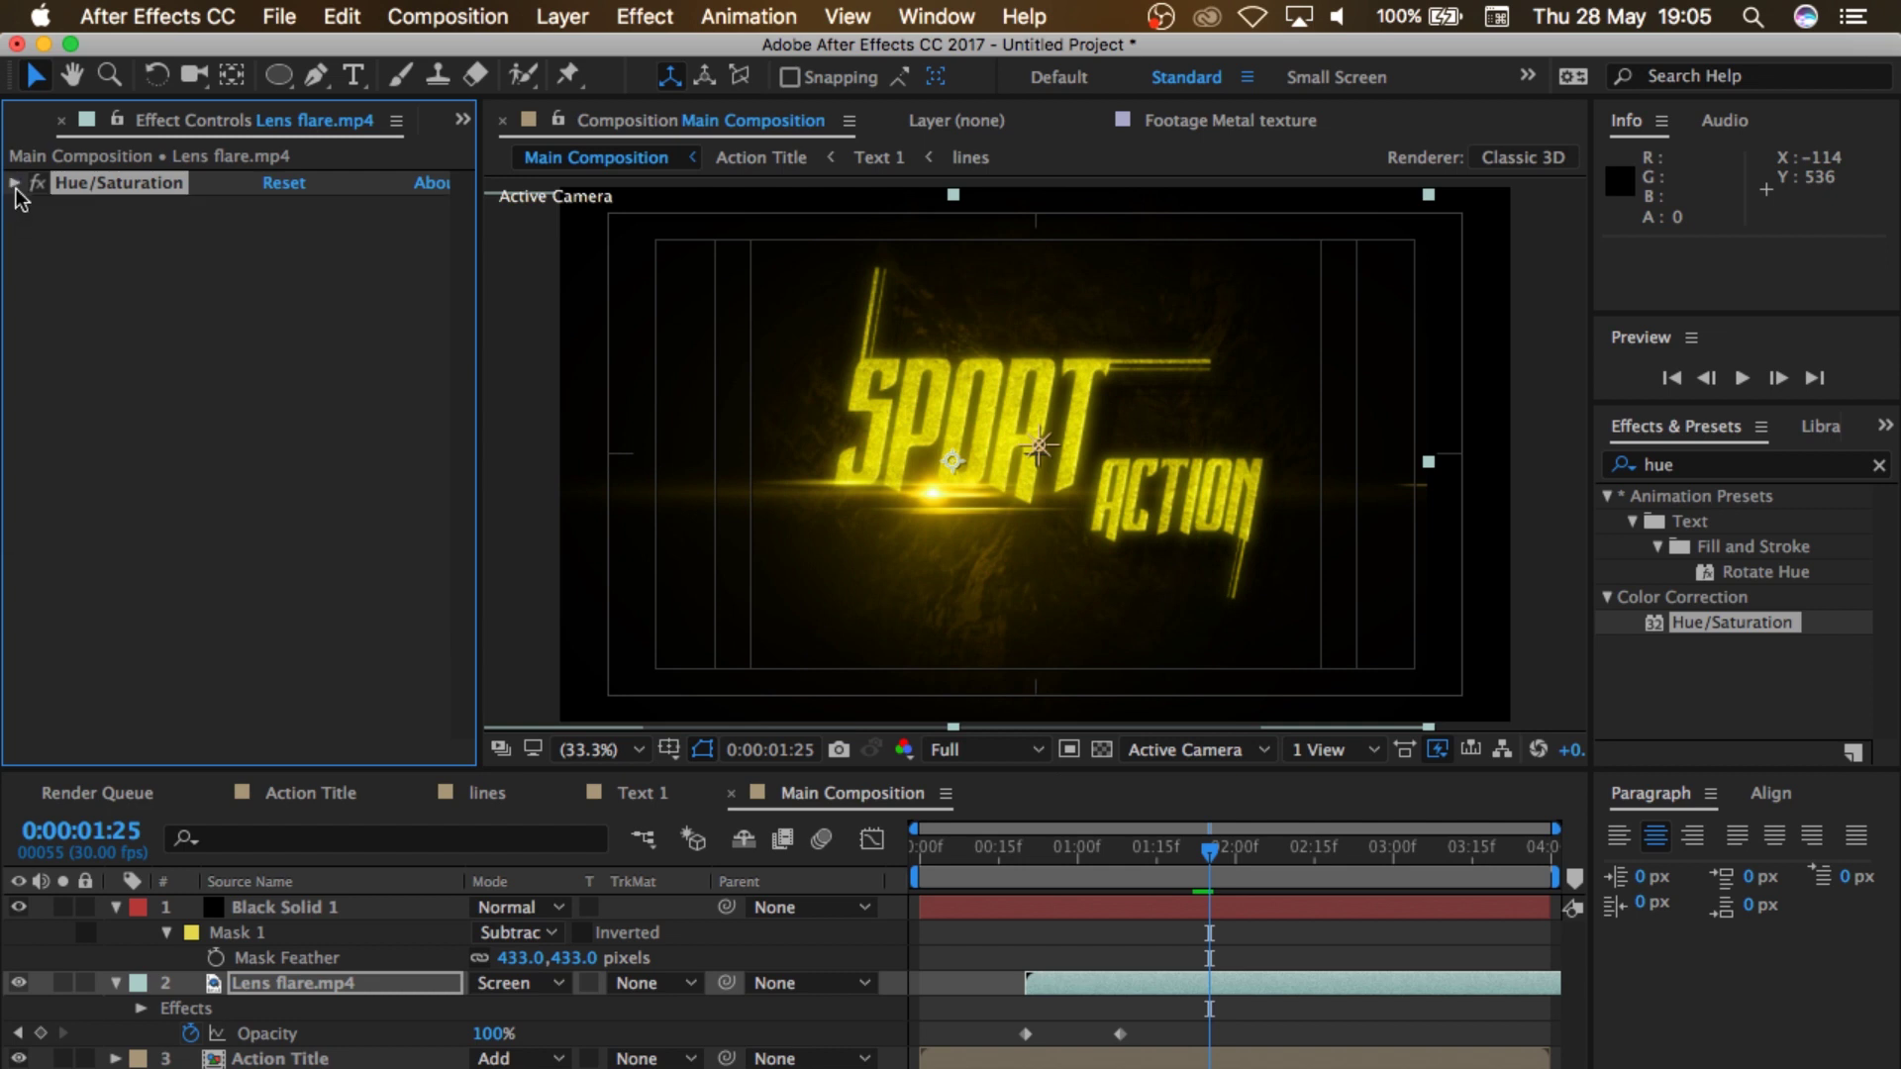
left_click(116, 907)
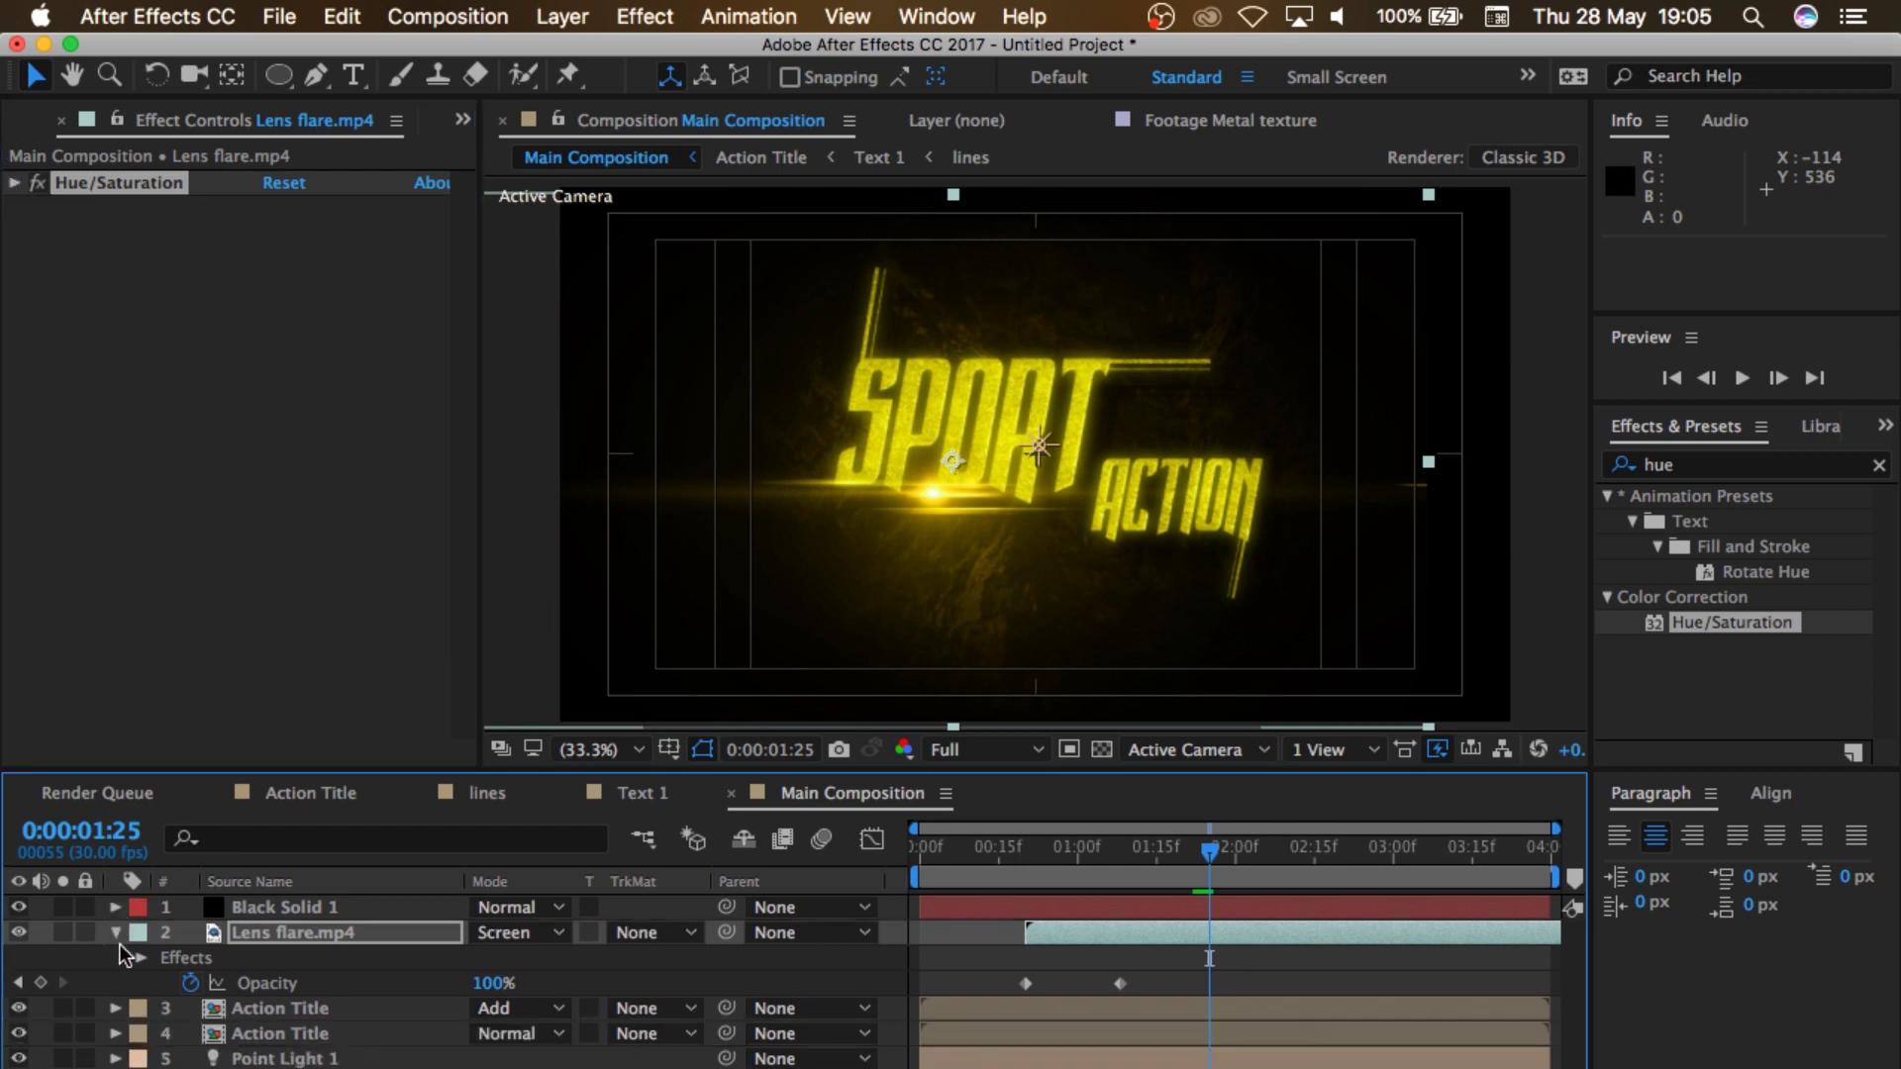
left_click(115, 933)
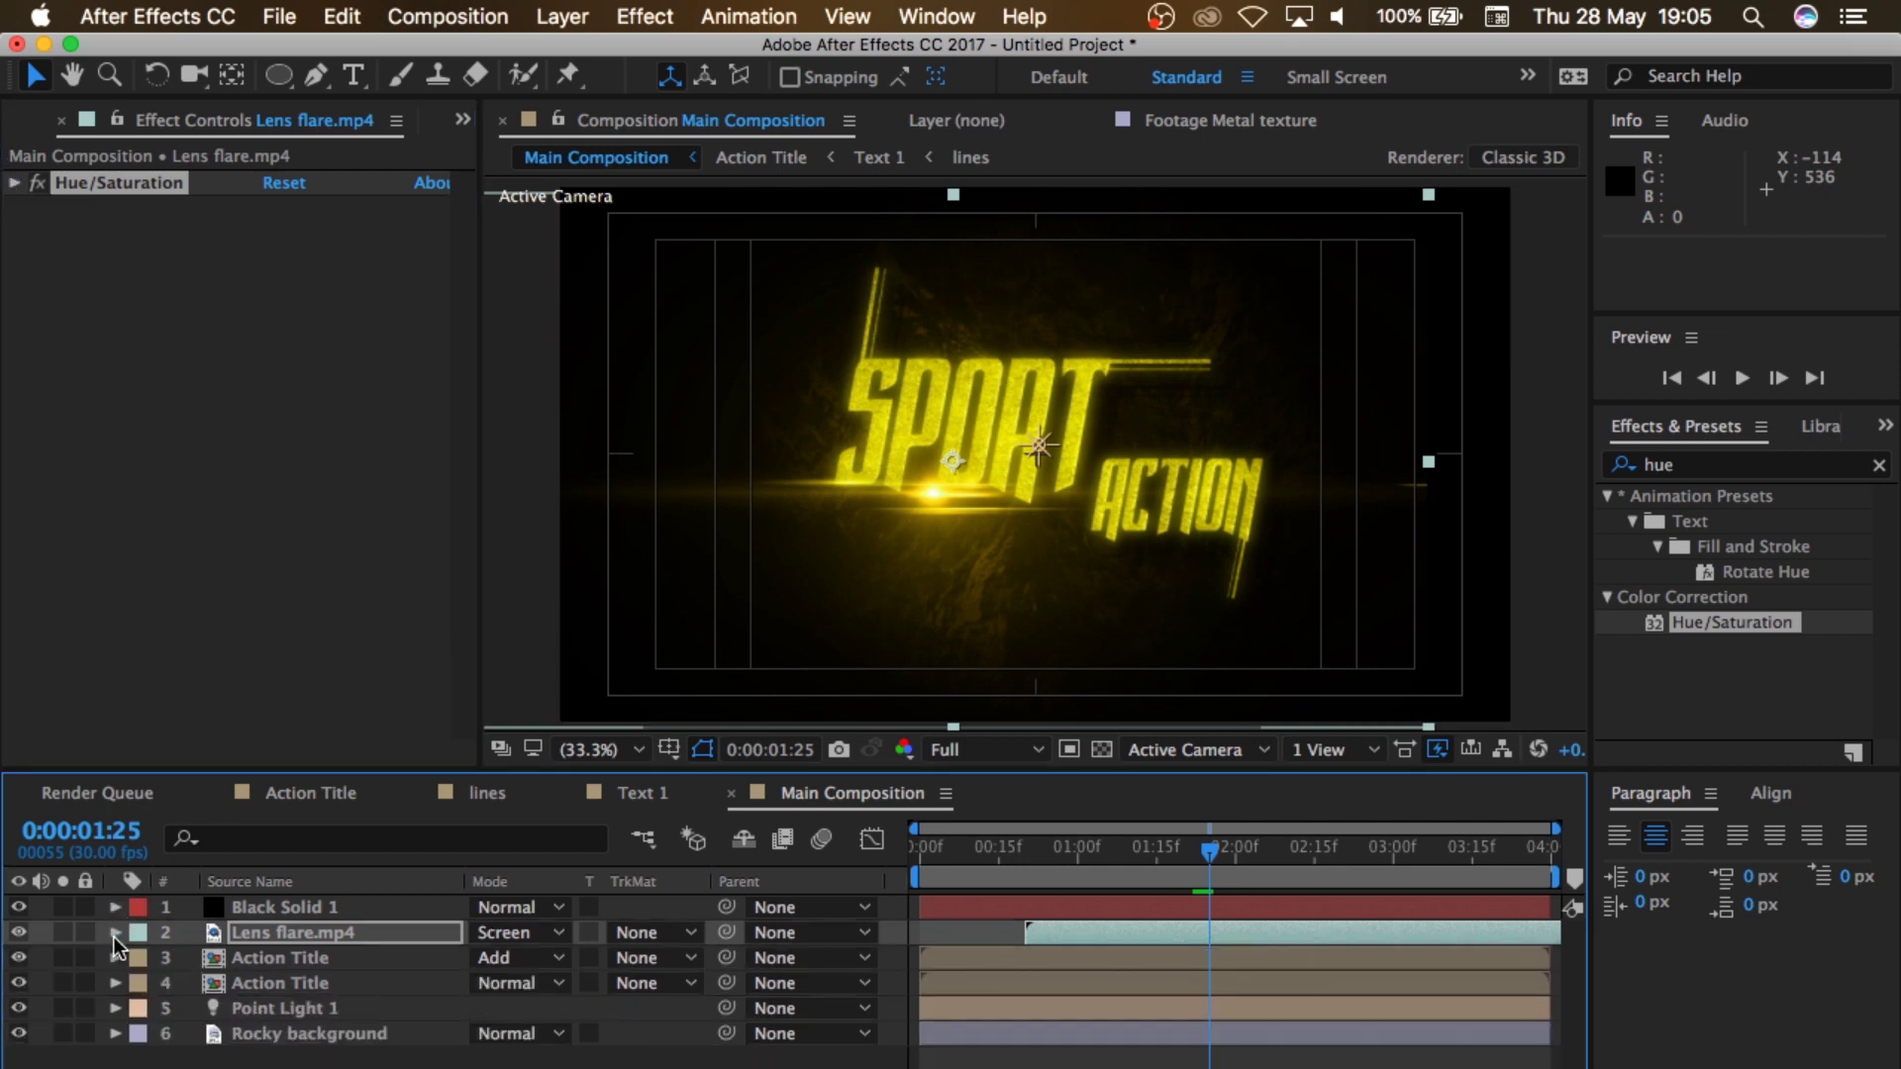
Step: Add the dust-rising .mov footage to the Main Composition directly below the black solid and check it at 0:00:02:08
left_click(30, 126)
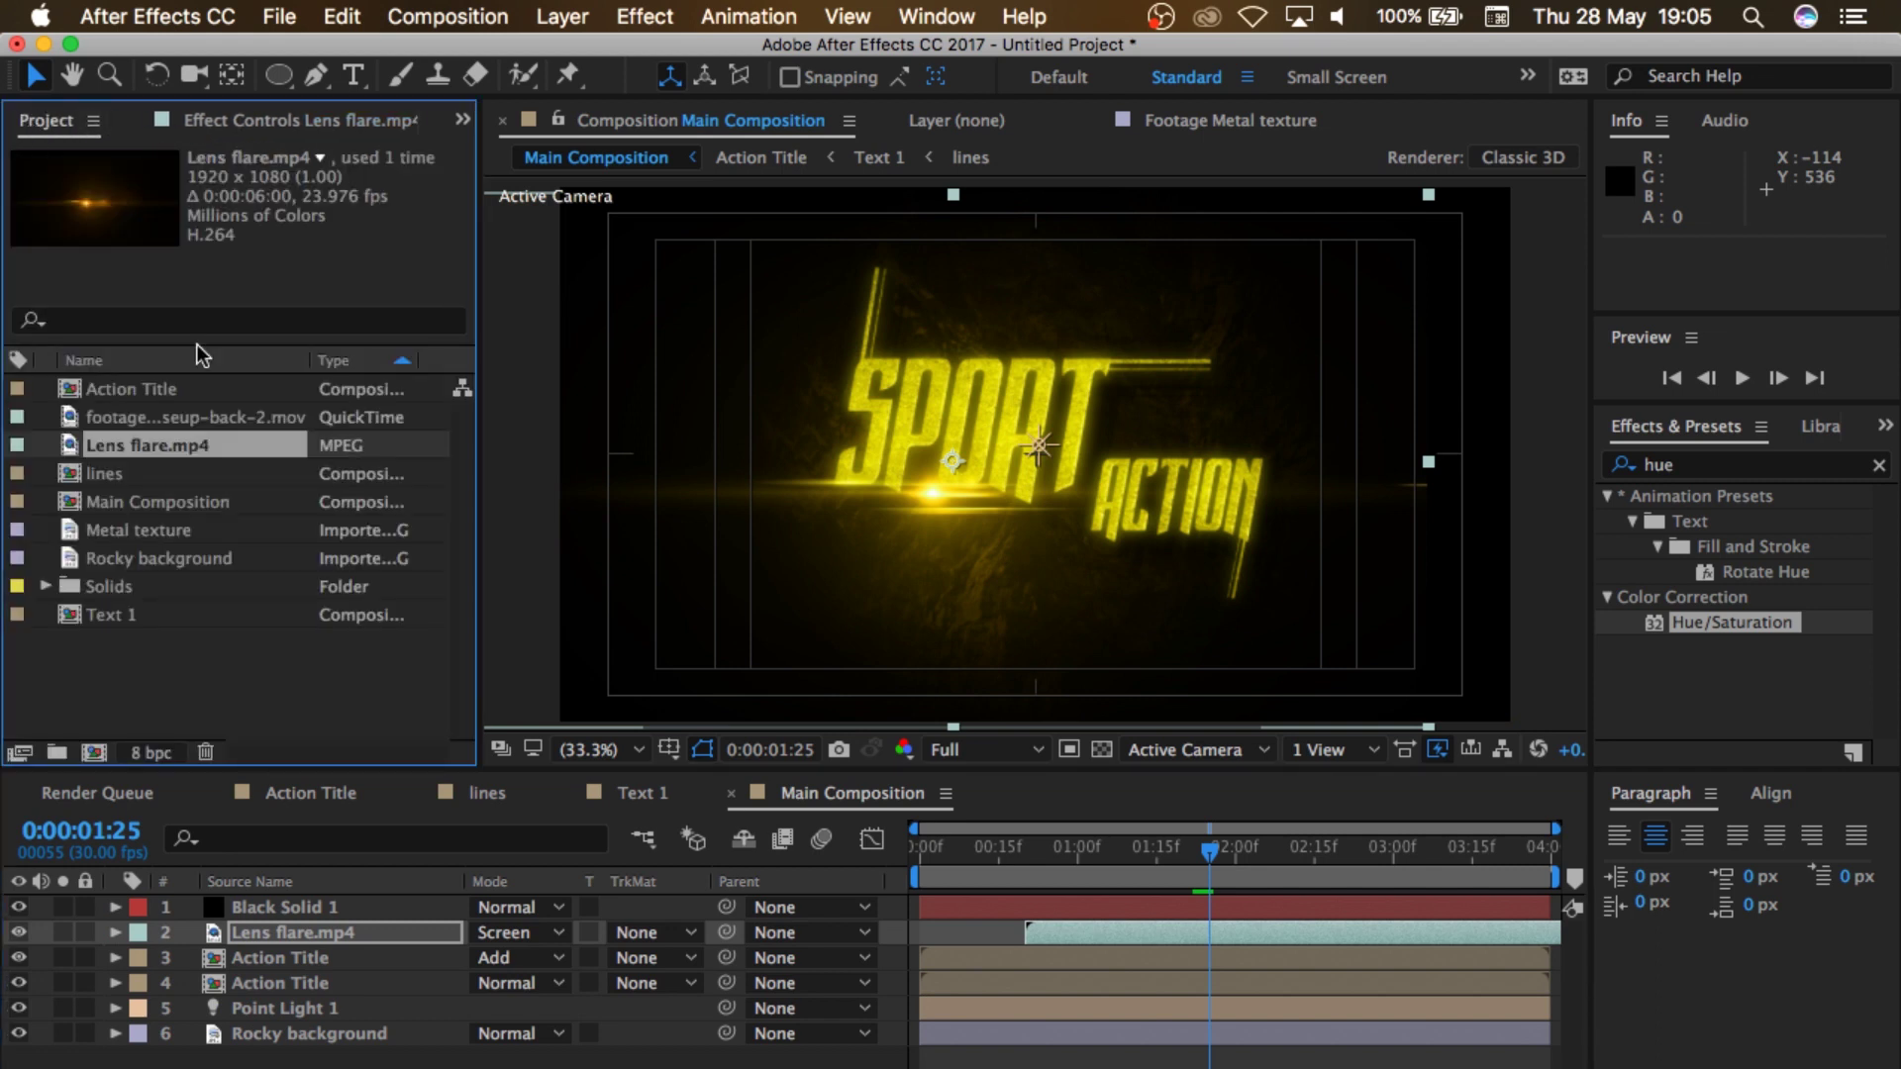
left_click(177, 418)
left_click_drag(242, 417, 346, 916)
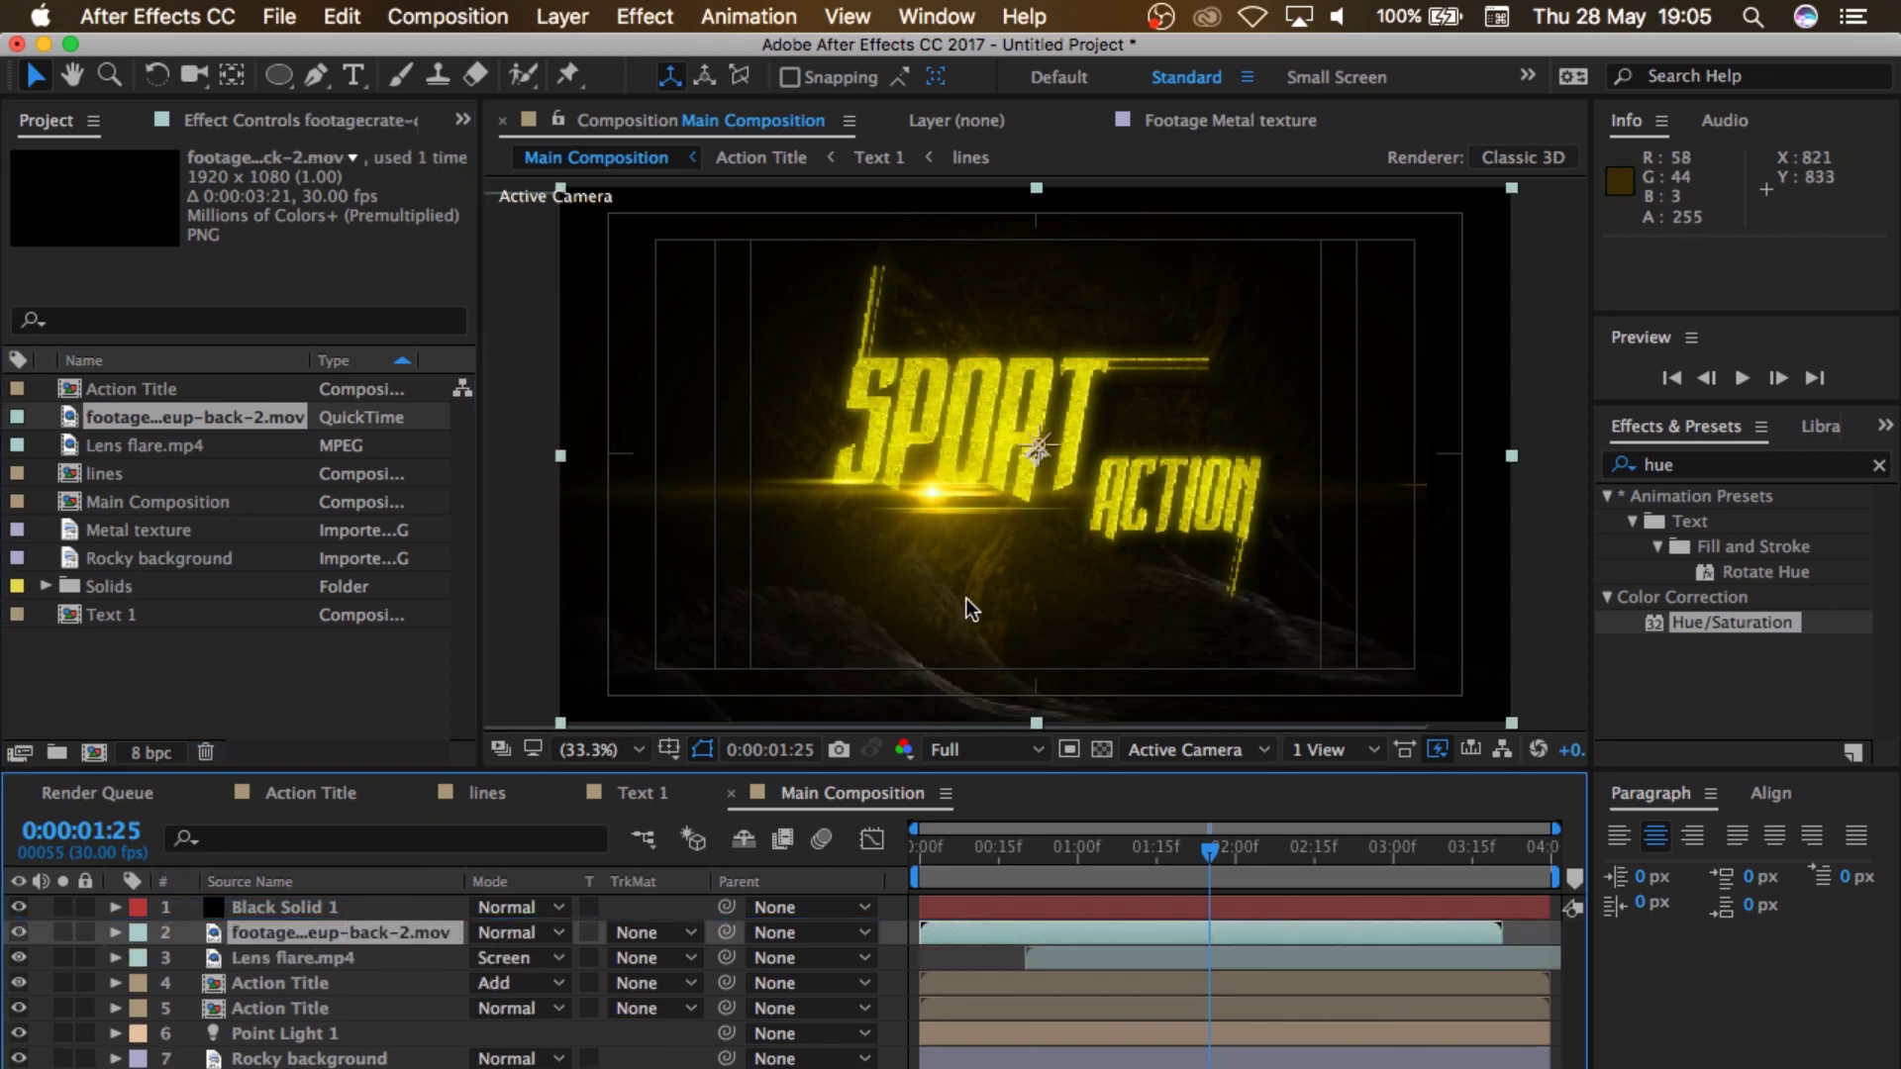
left_click(1275, 850)
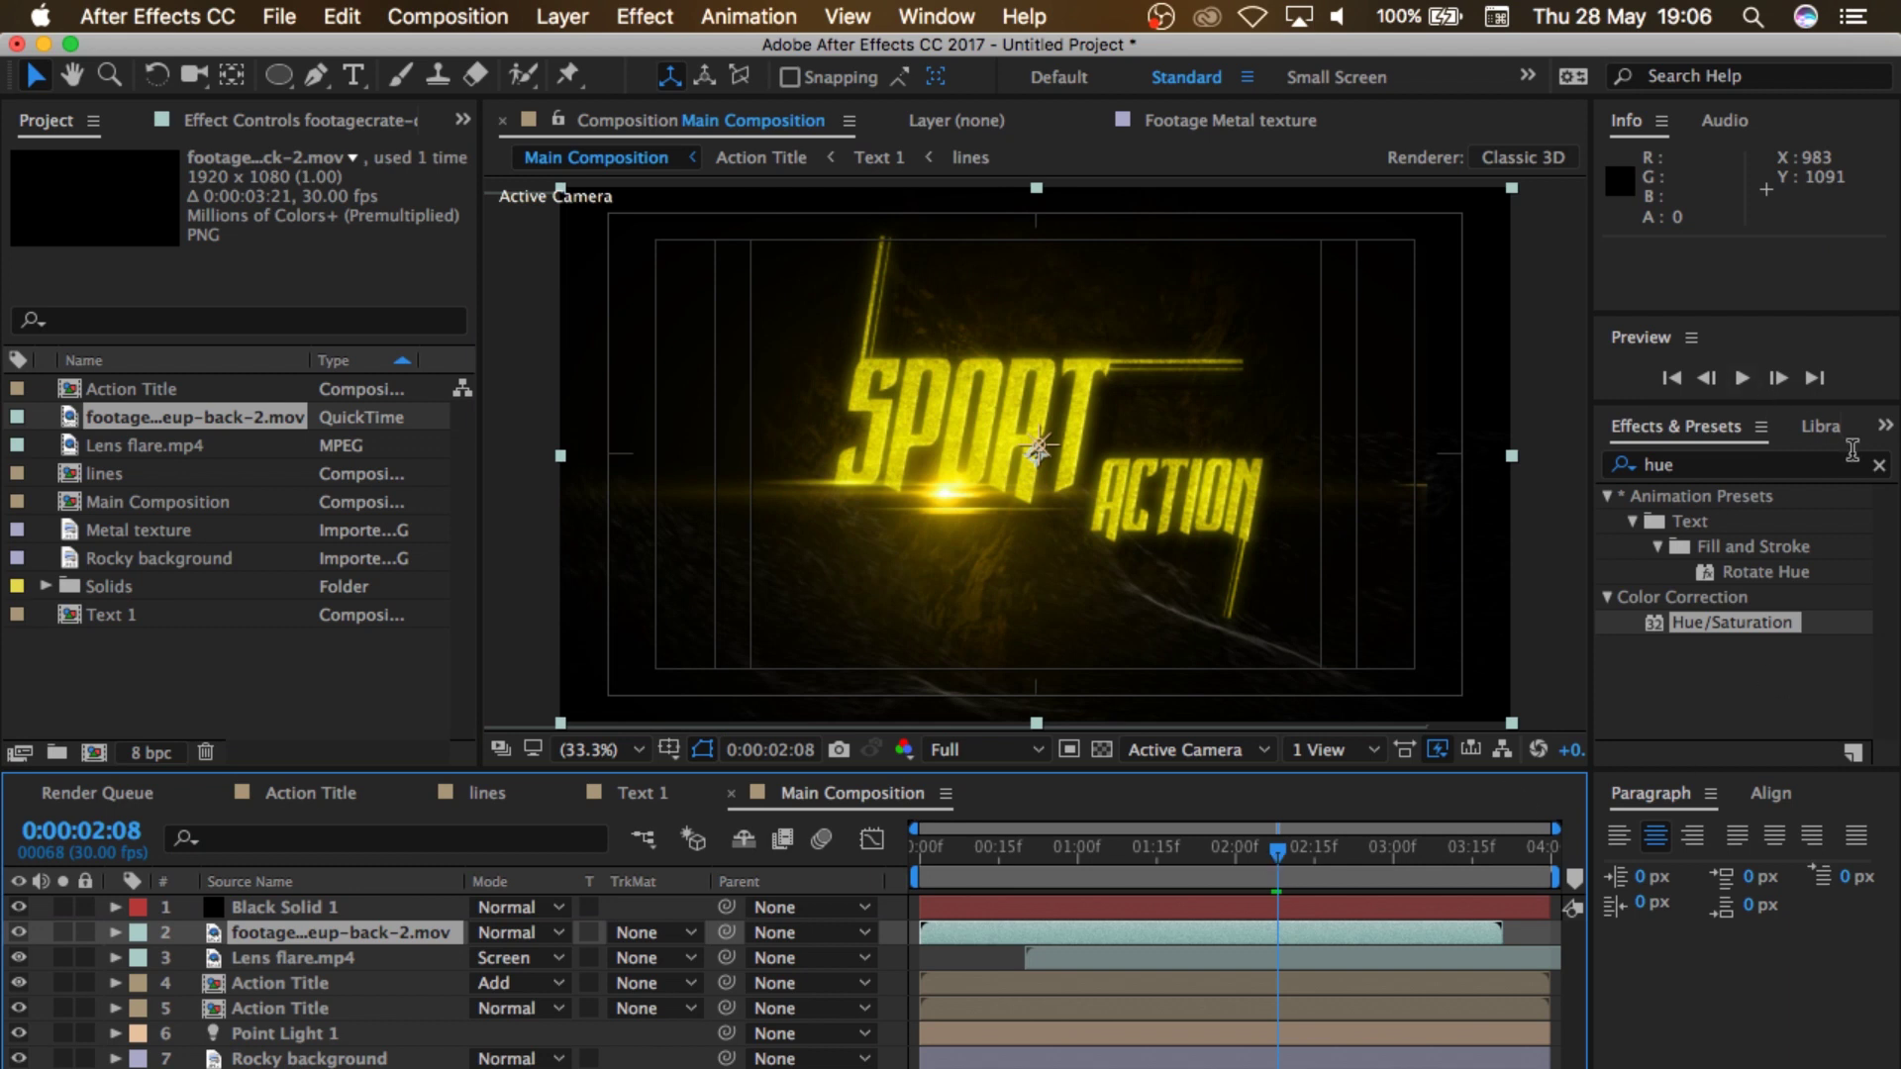
Step: Find the Curves effect and apply it to the dust footage layer
left_click(1878, 464)
left_click(1817, 468)
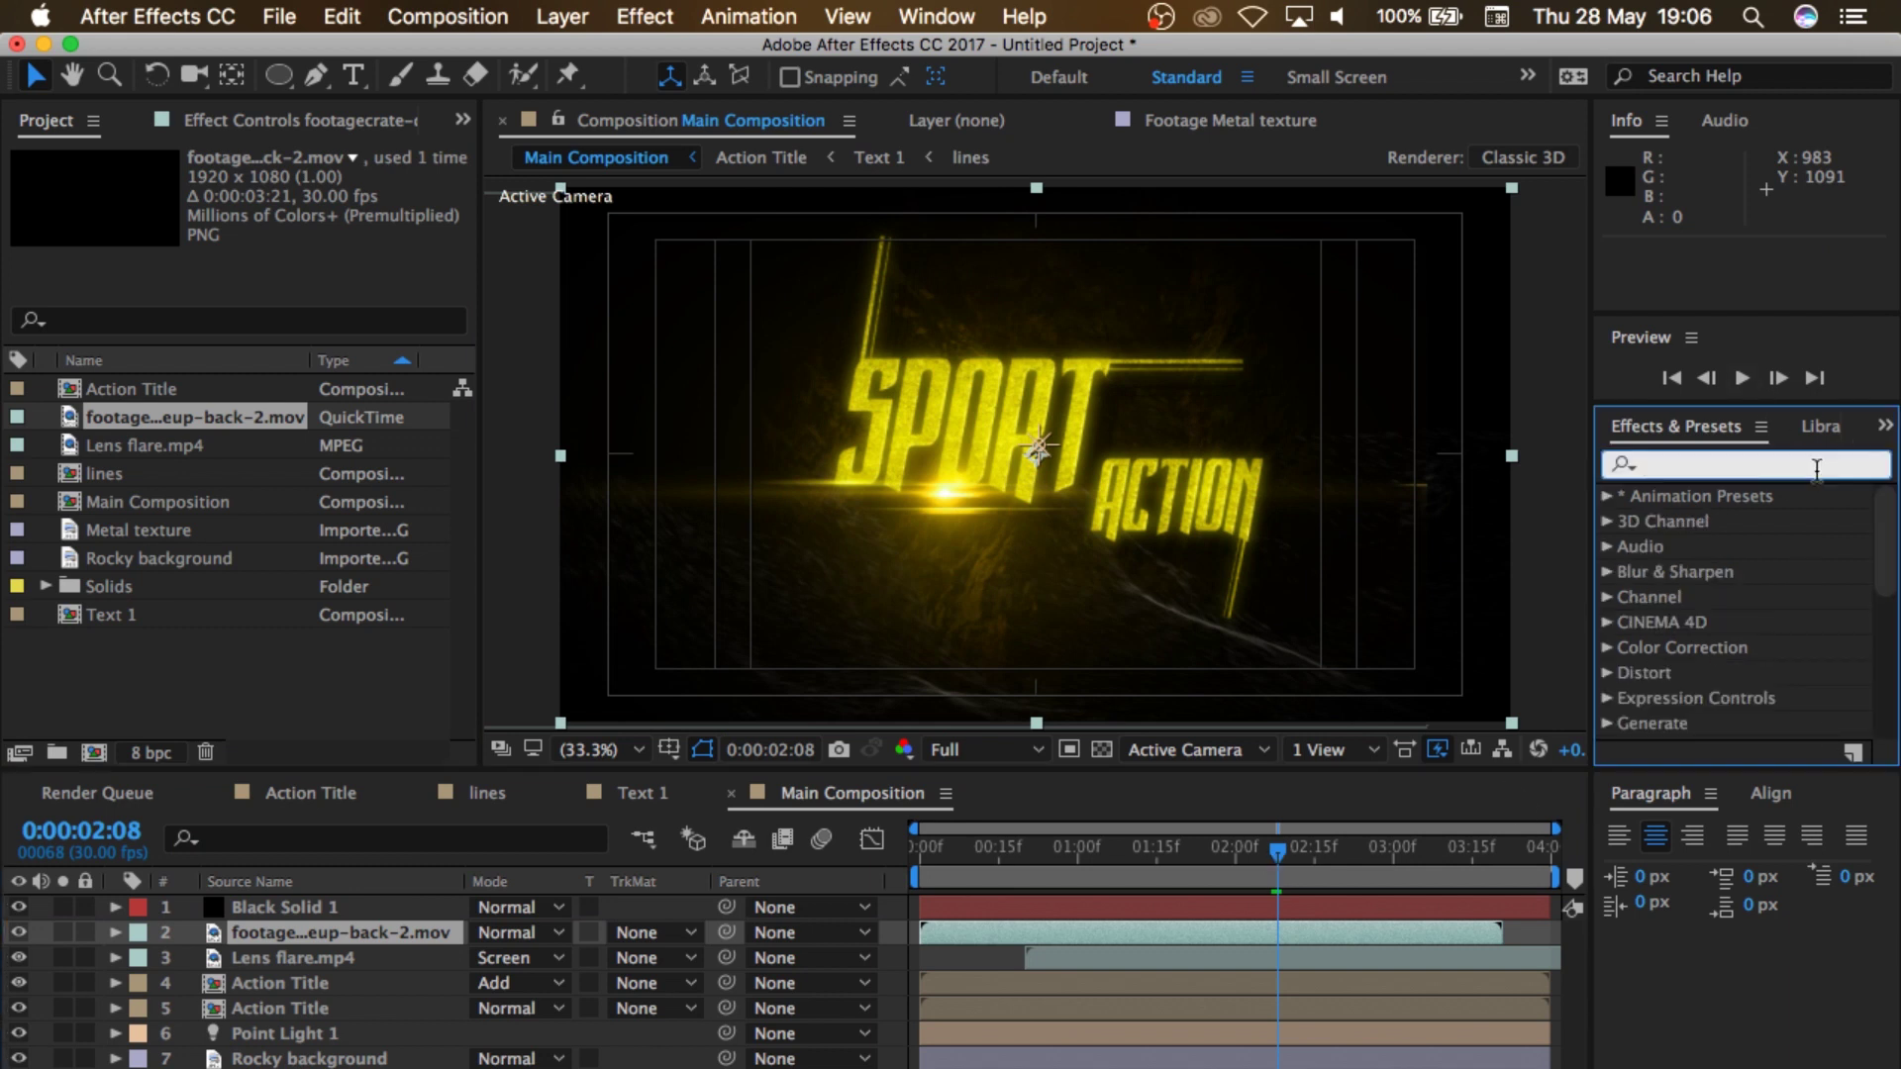
type("curves")
left_click_drag(1733, 598, 295, 935)
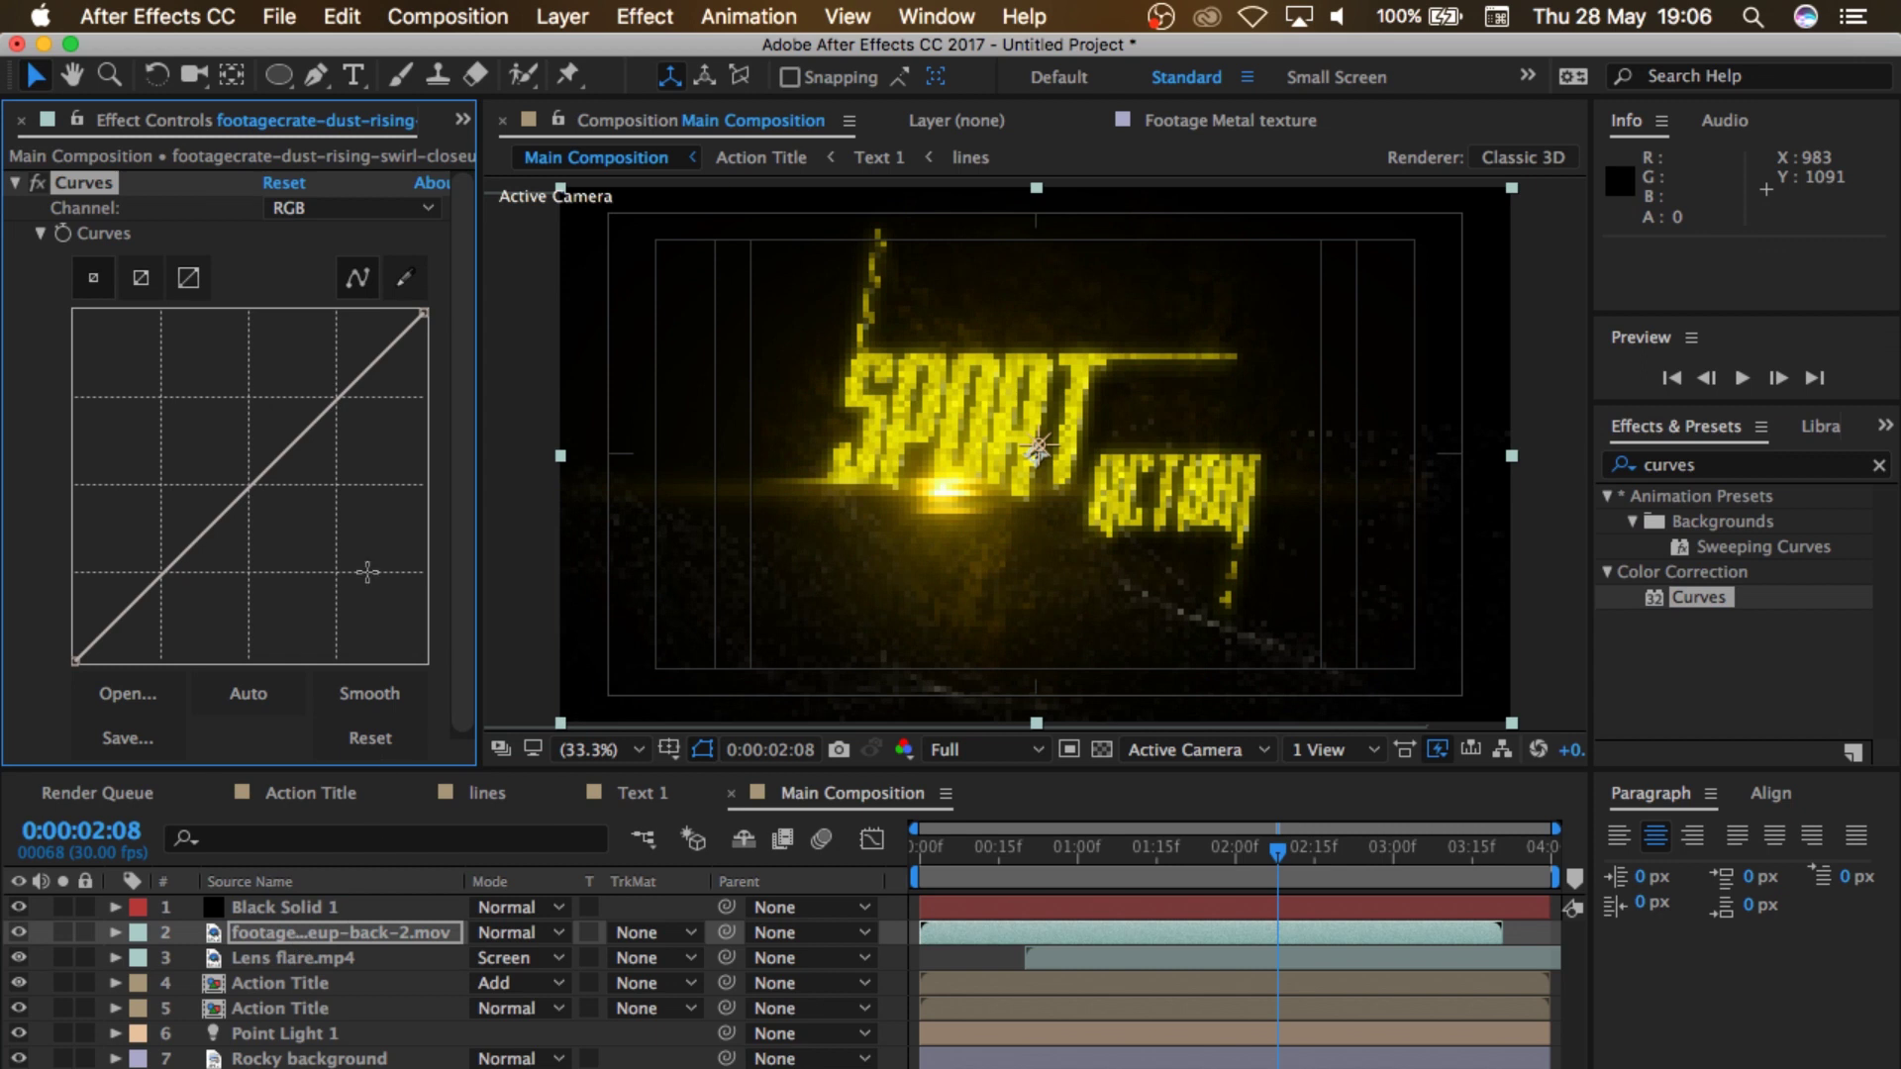
Step: At 0:00:02:09, raise the middle of the dust footage's Red curve slightly and lower the middle of its Green curve
left_click(1282, 853)
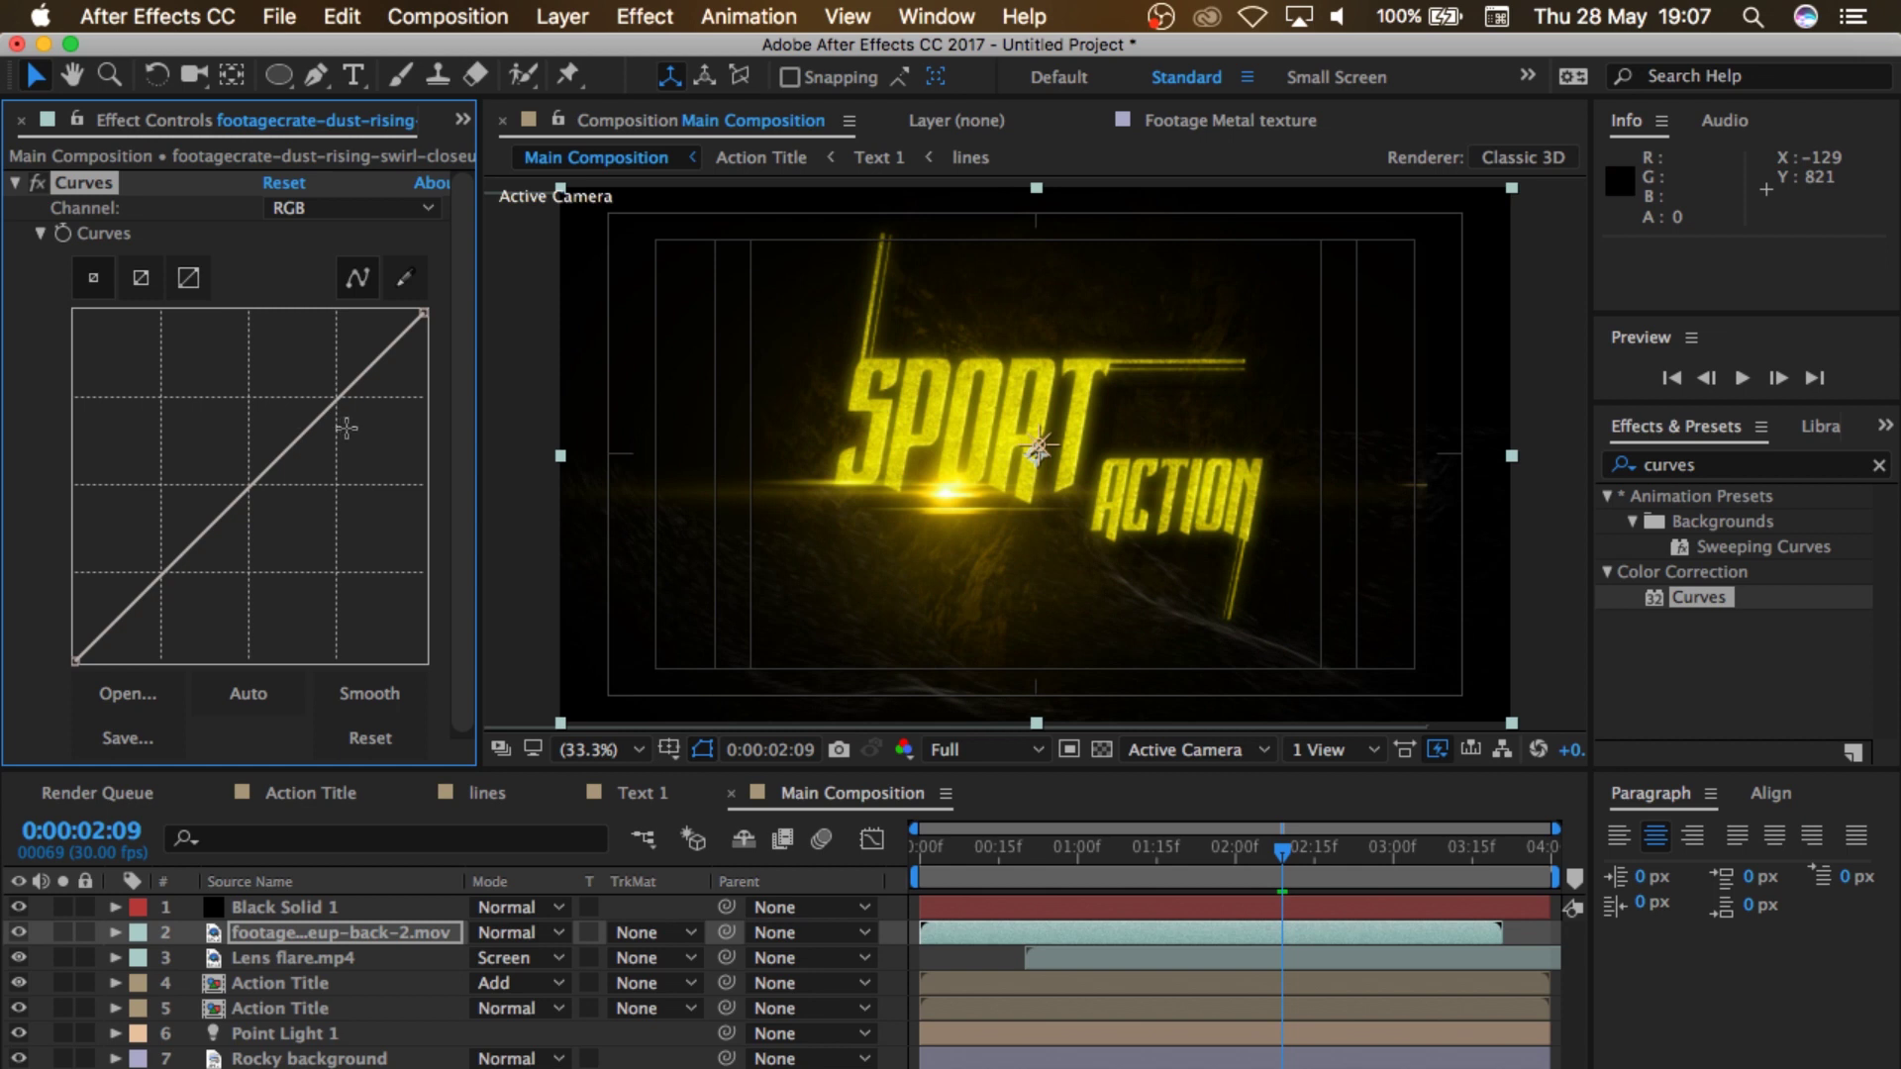
left_click(348, 211)
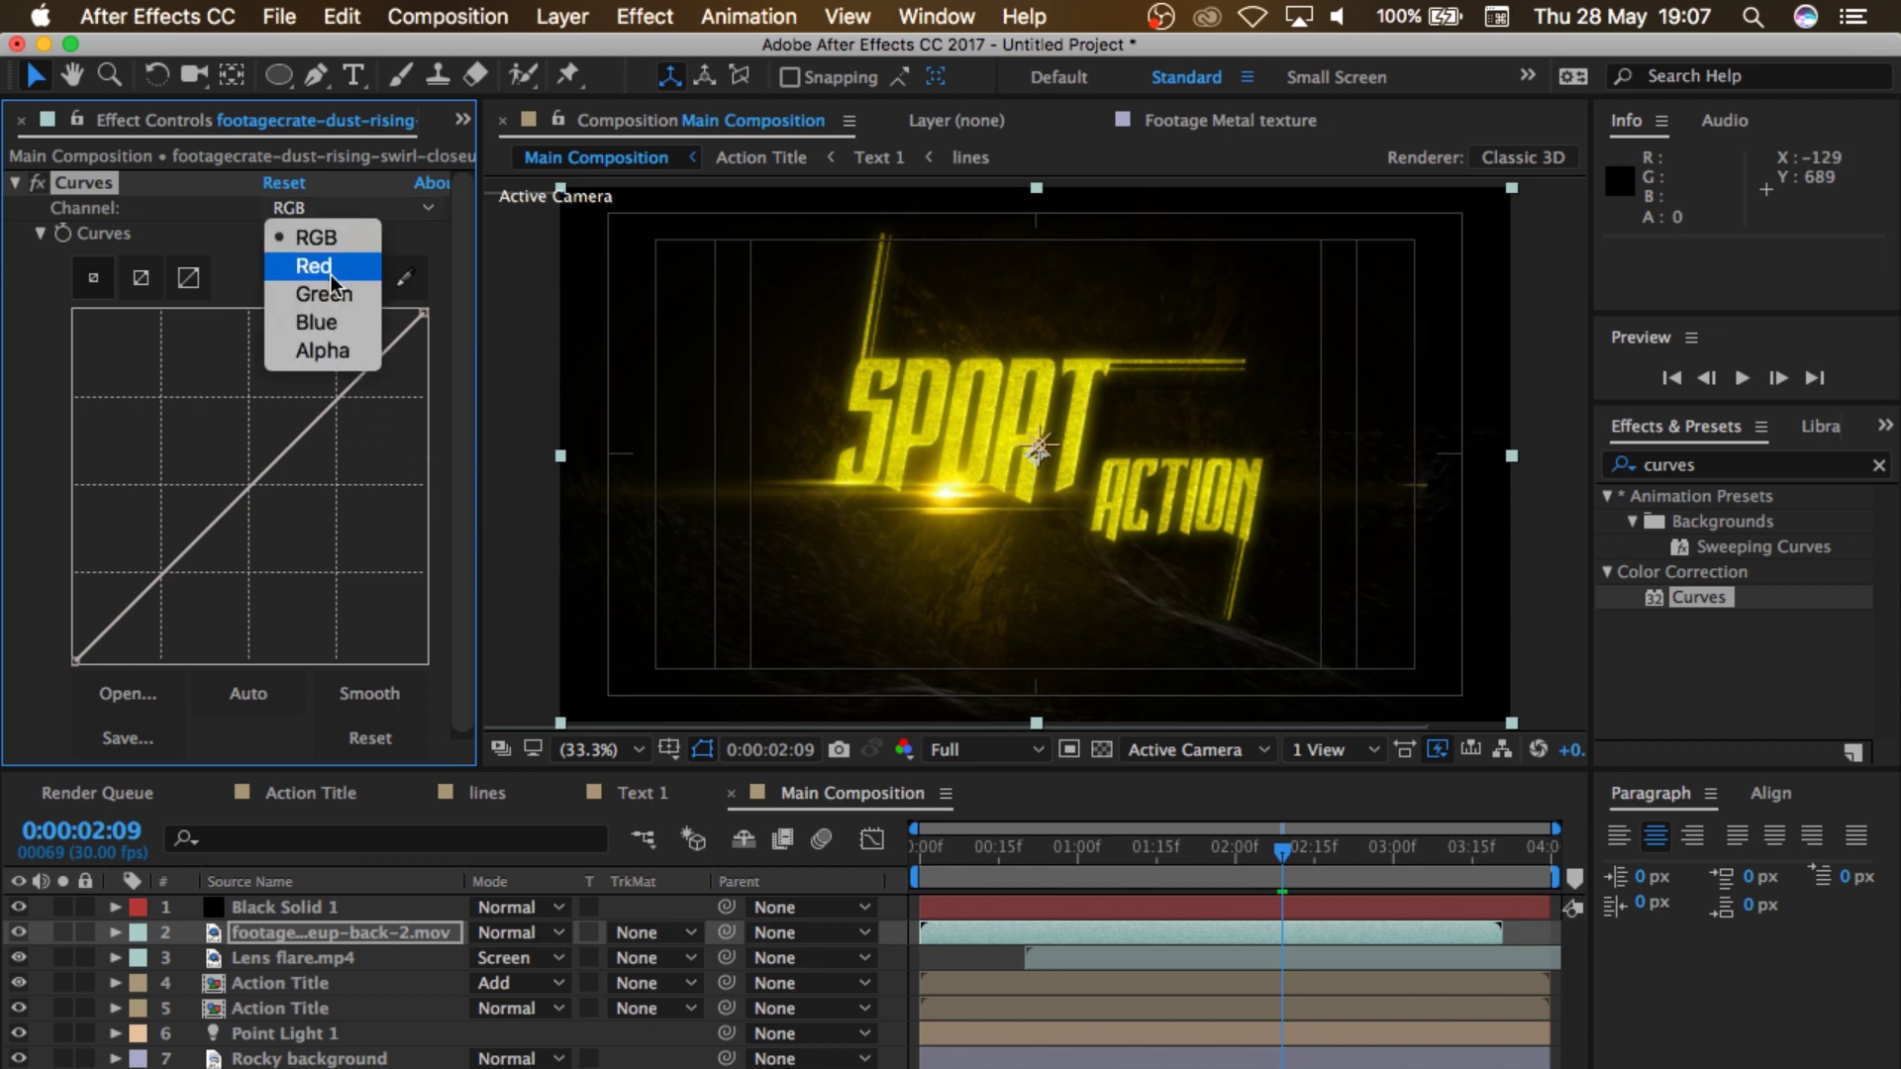
left_click(331, 274)
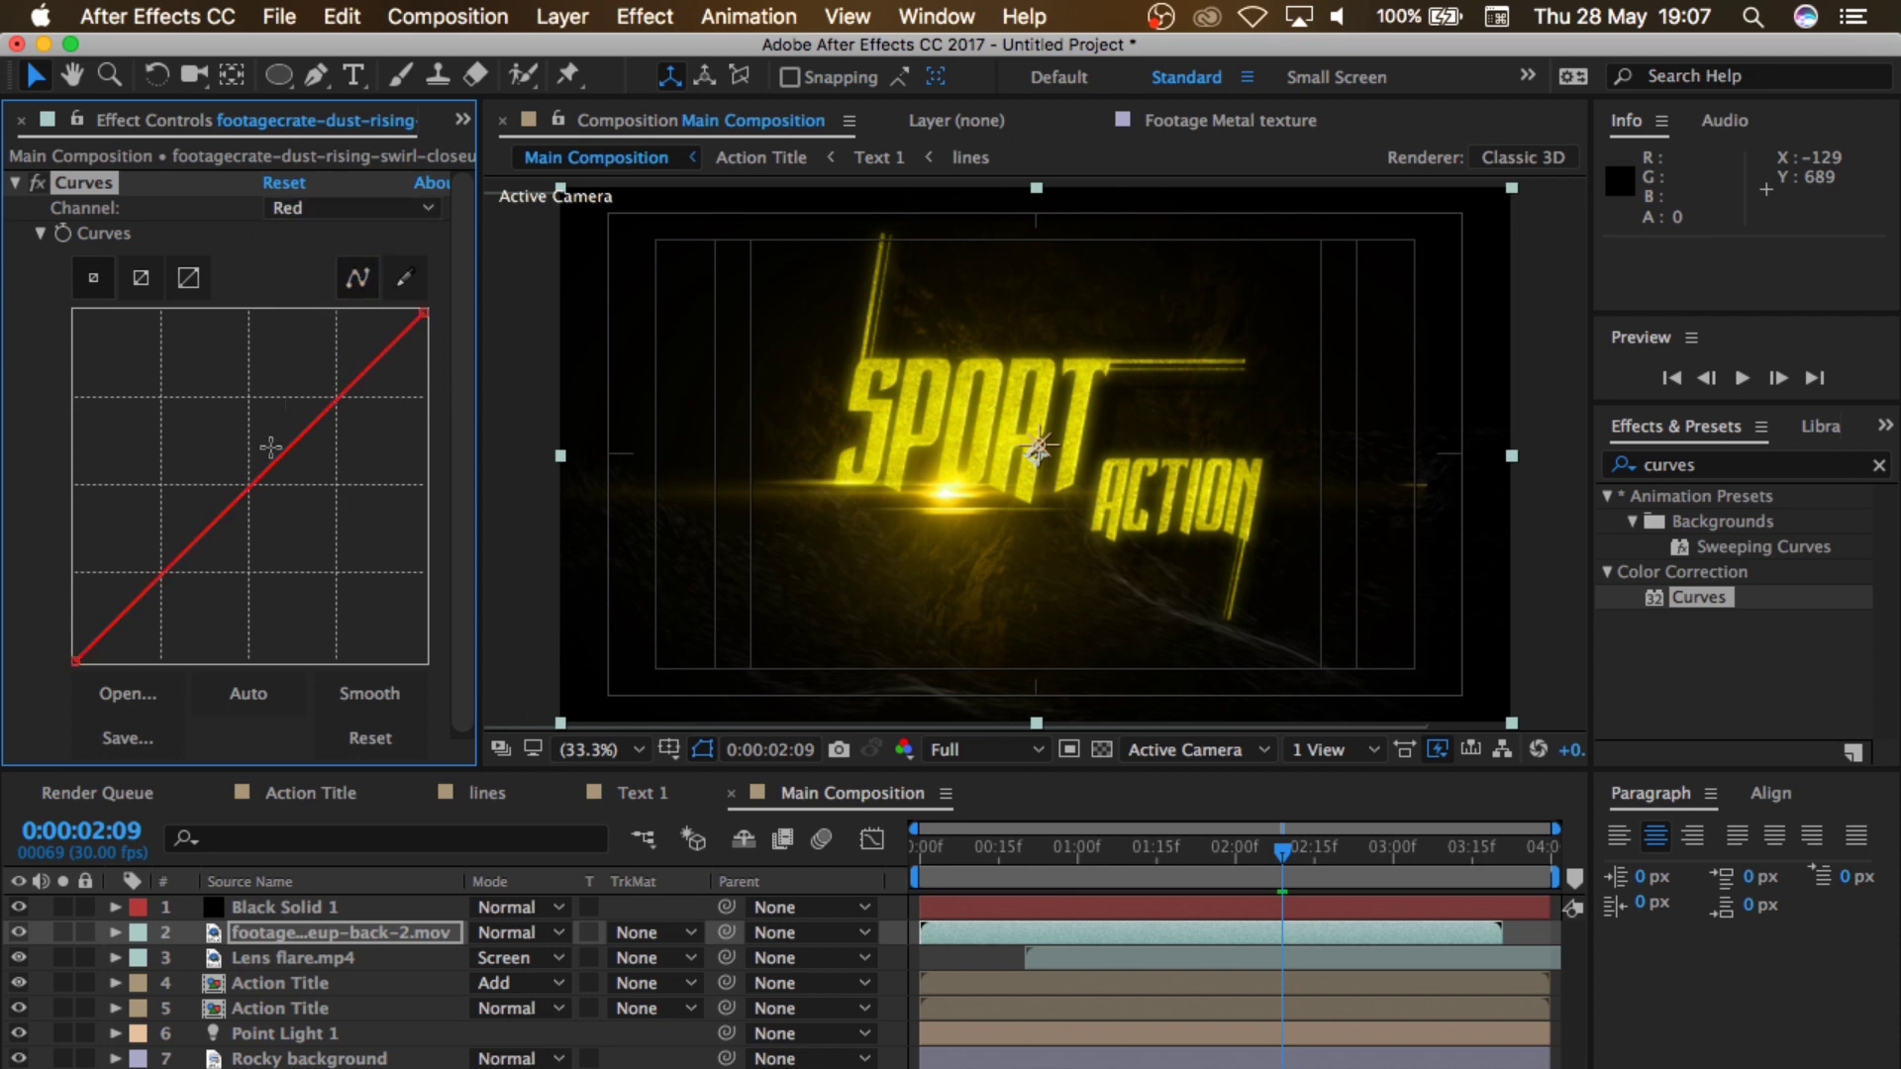
left_click_drag(269, 466, 248, 446)
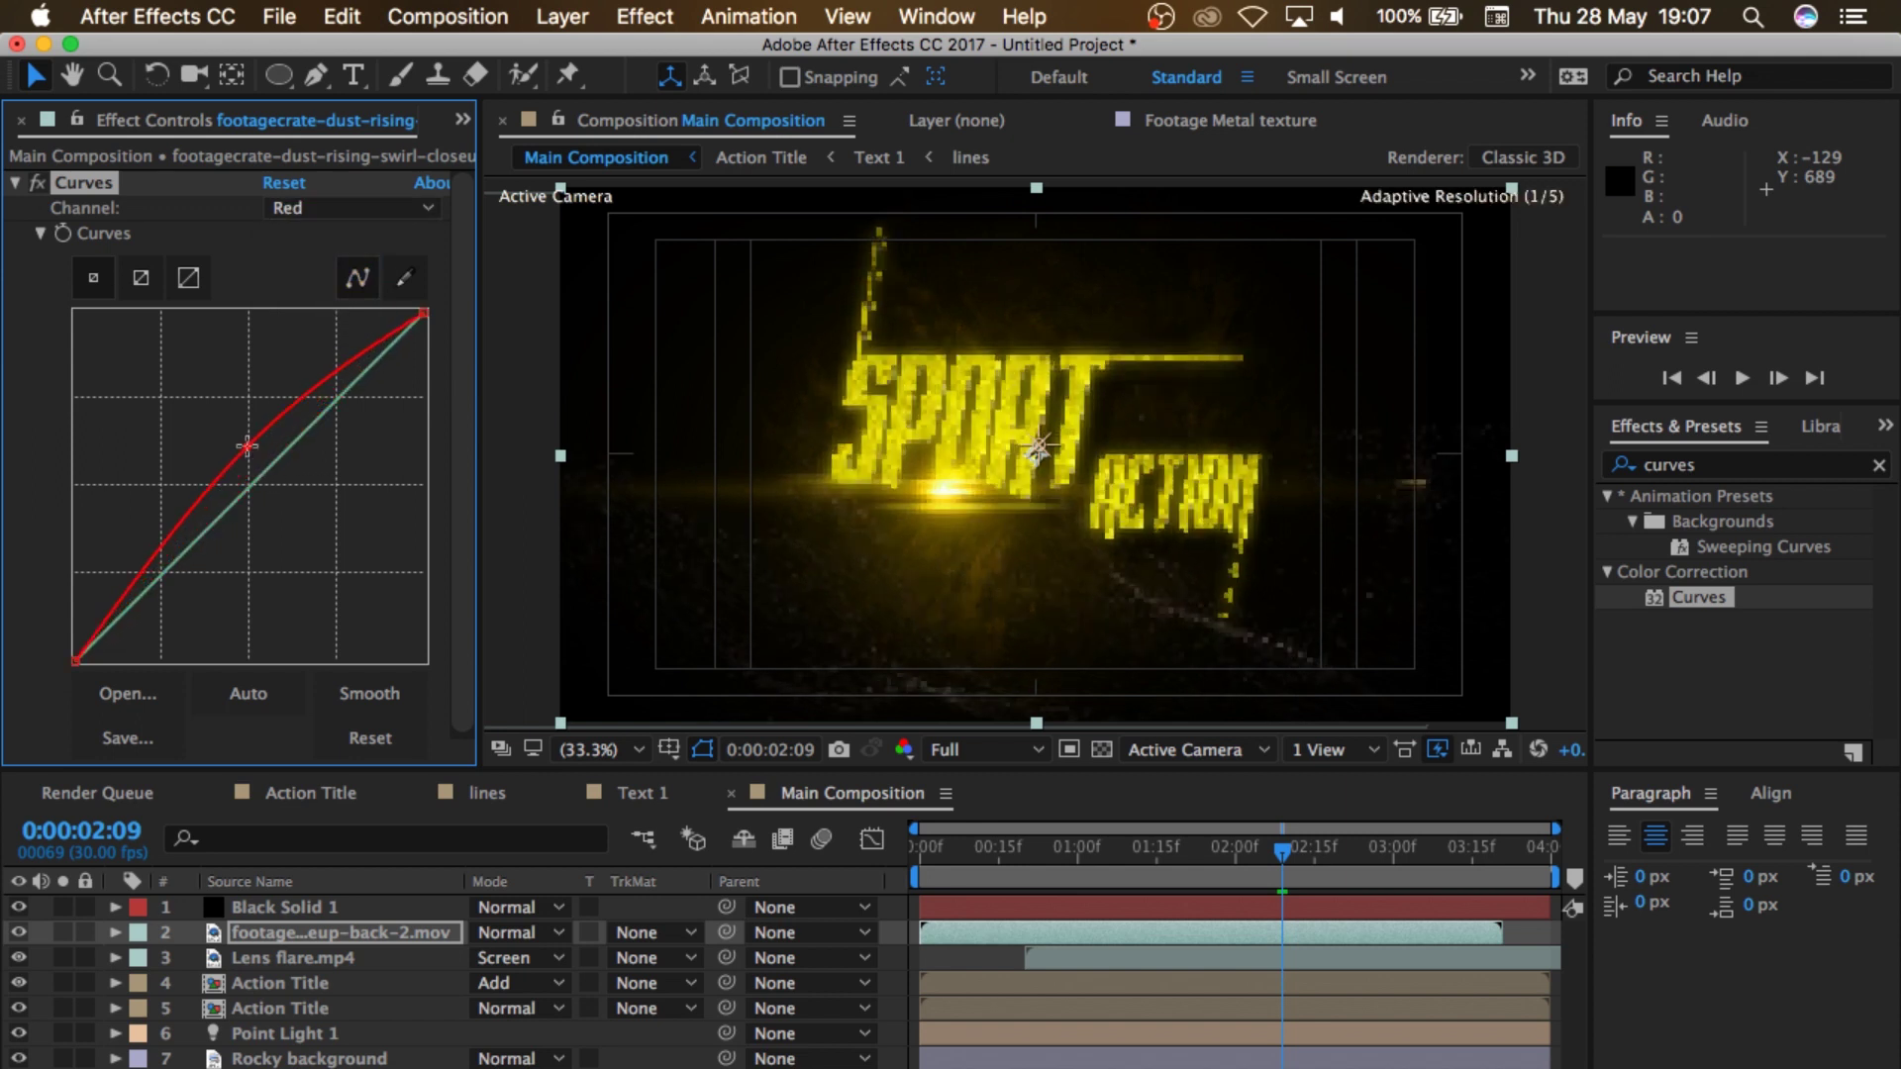
left_click(348, 208)
left_click(341, 300)
left_click_drag(268, 470, 290, 490)
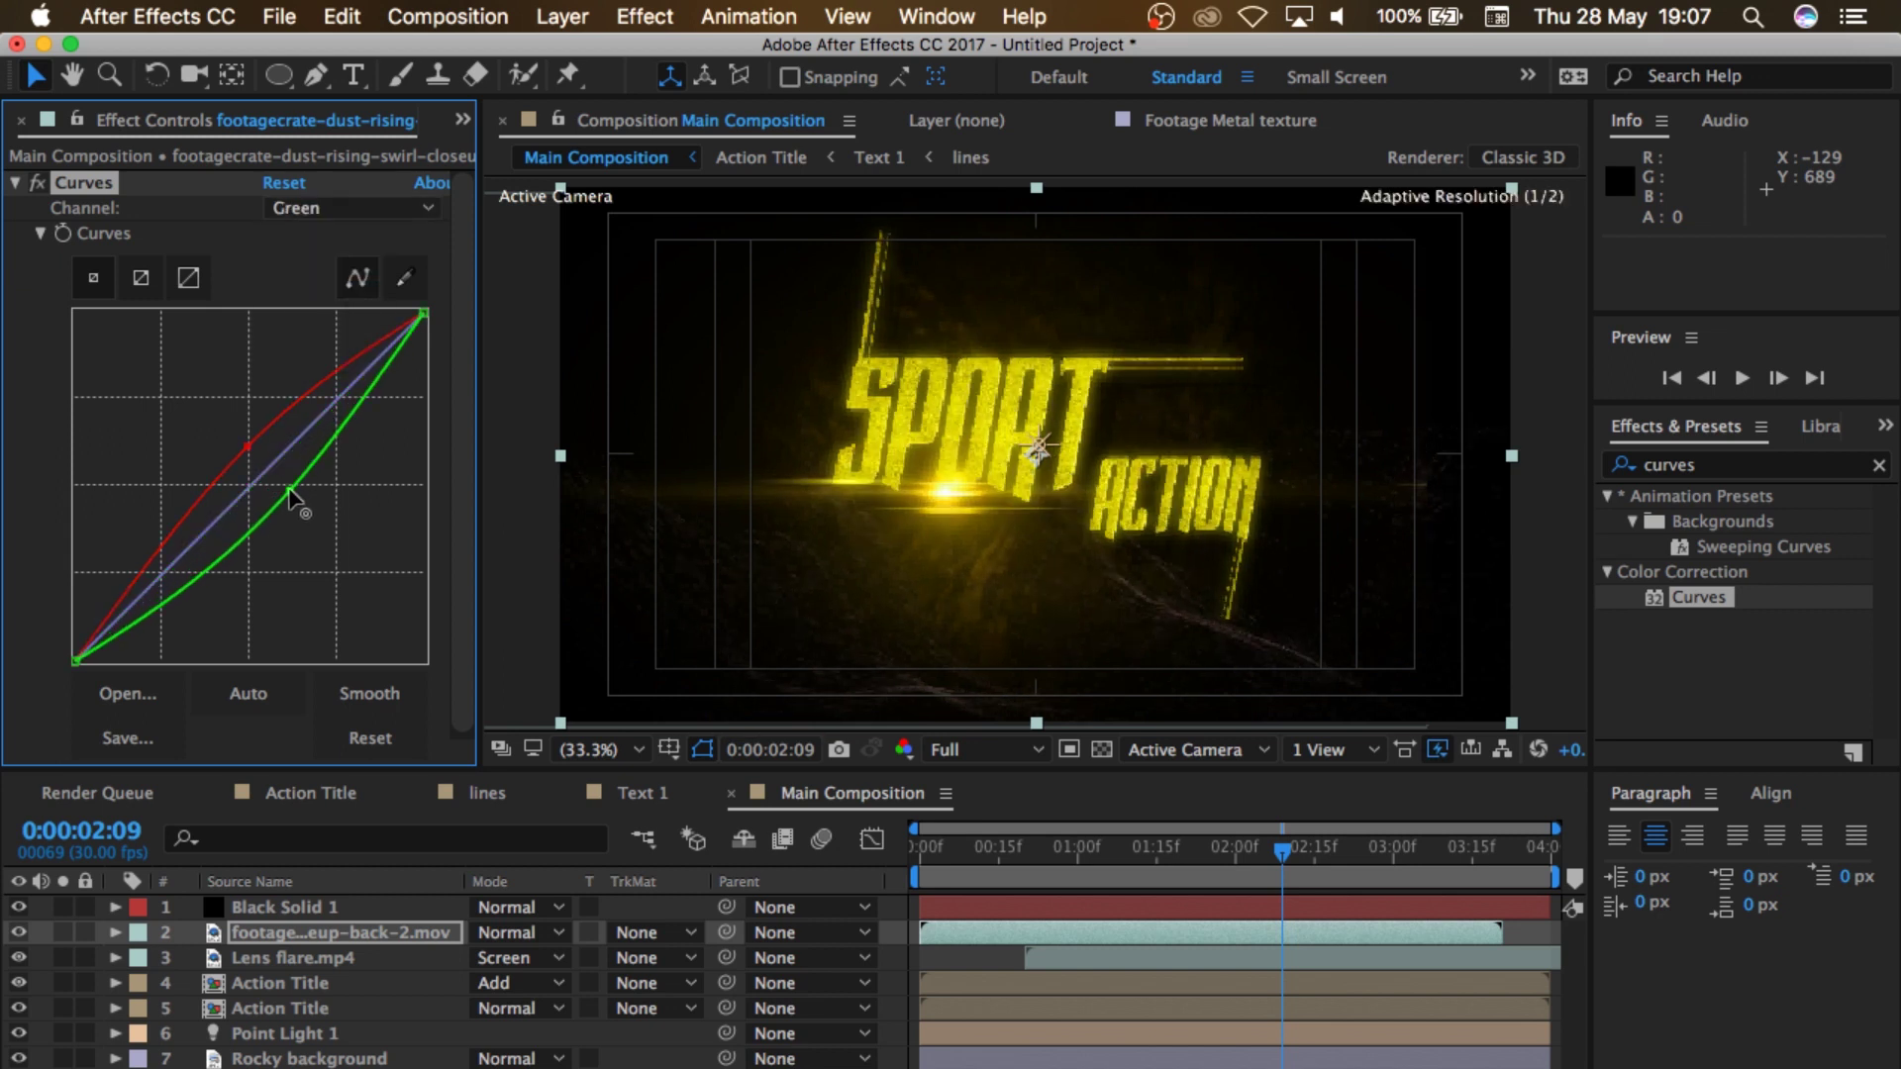
Step: Lower the middle of the dust footage's Blue curve to roughly match the green one, and collapse the Curves effect
left_click(346, 210)
left_click(316, 321)
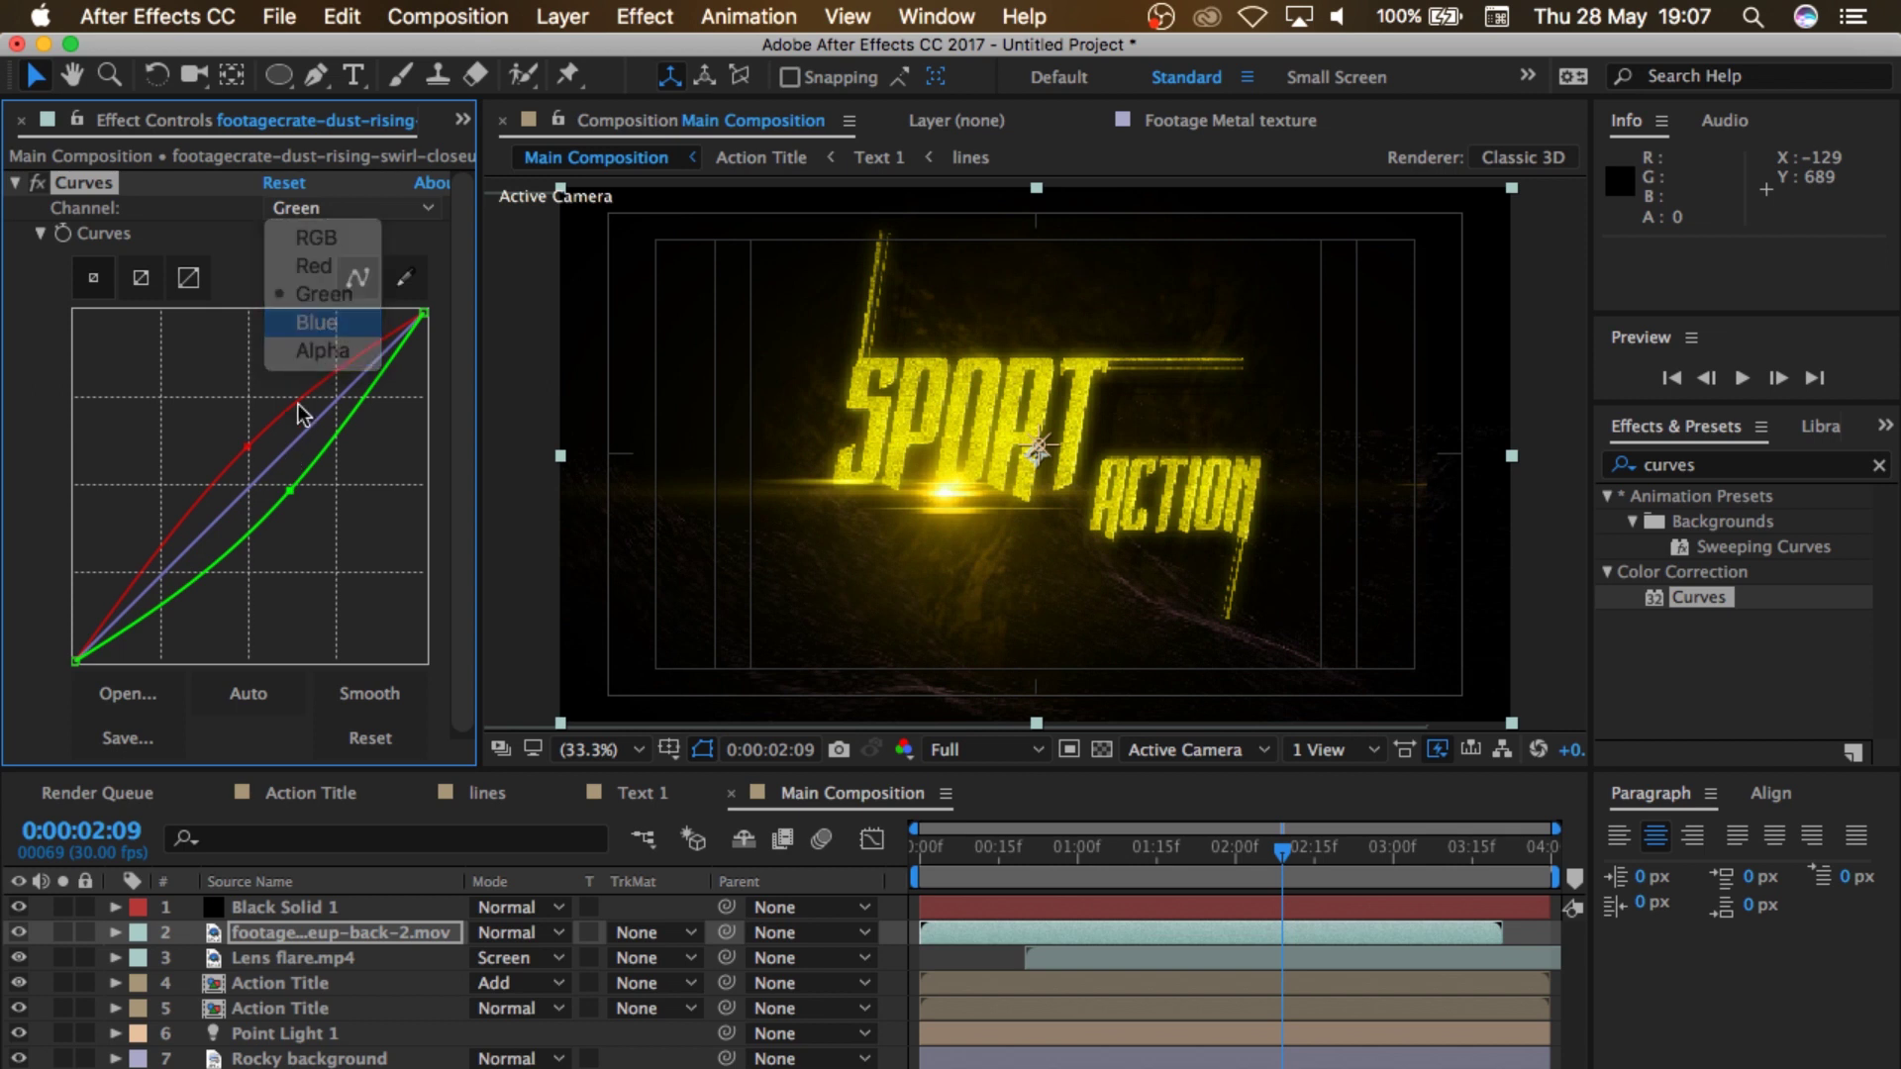
left_click_drag(280, 451, 297, 482)
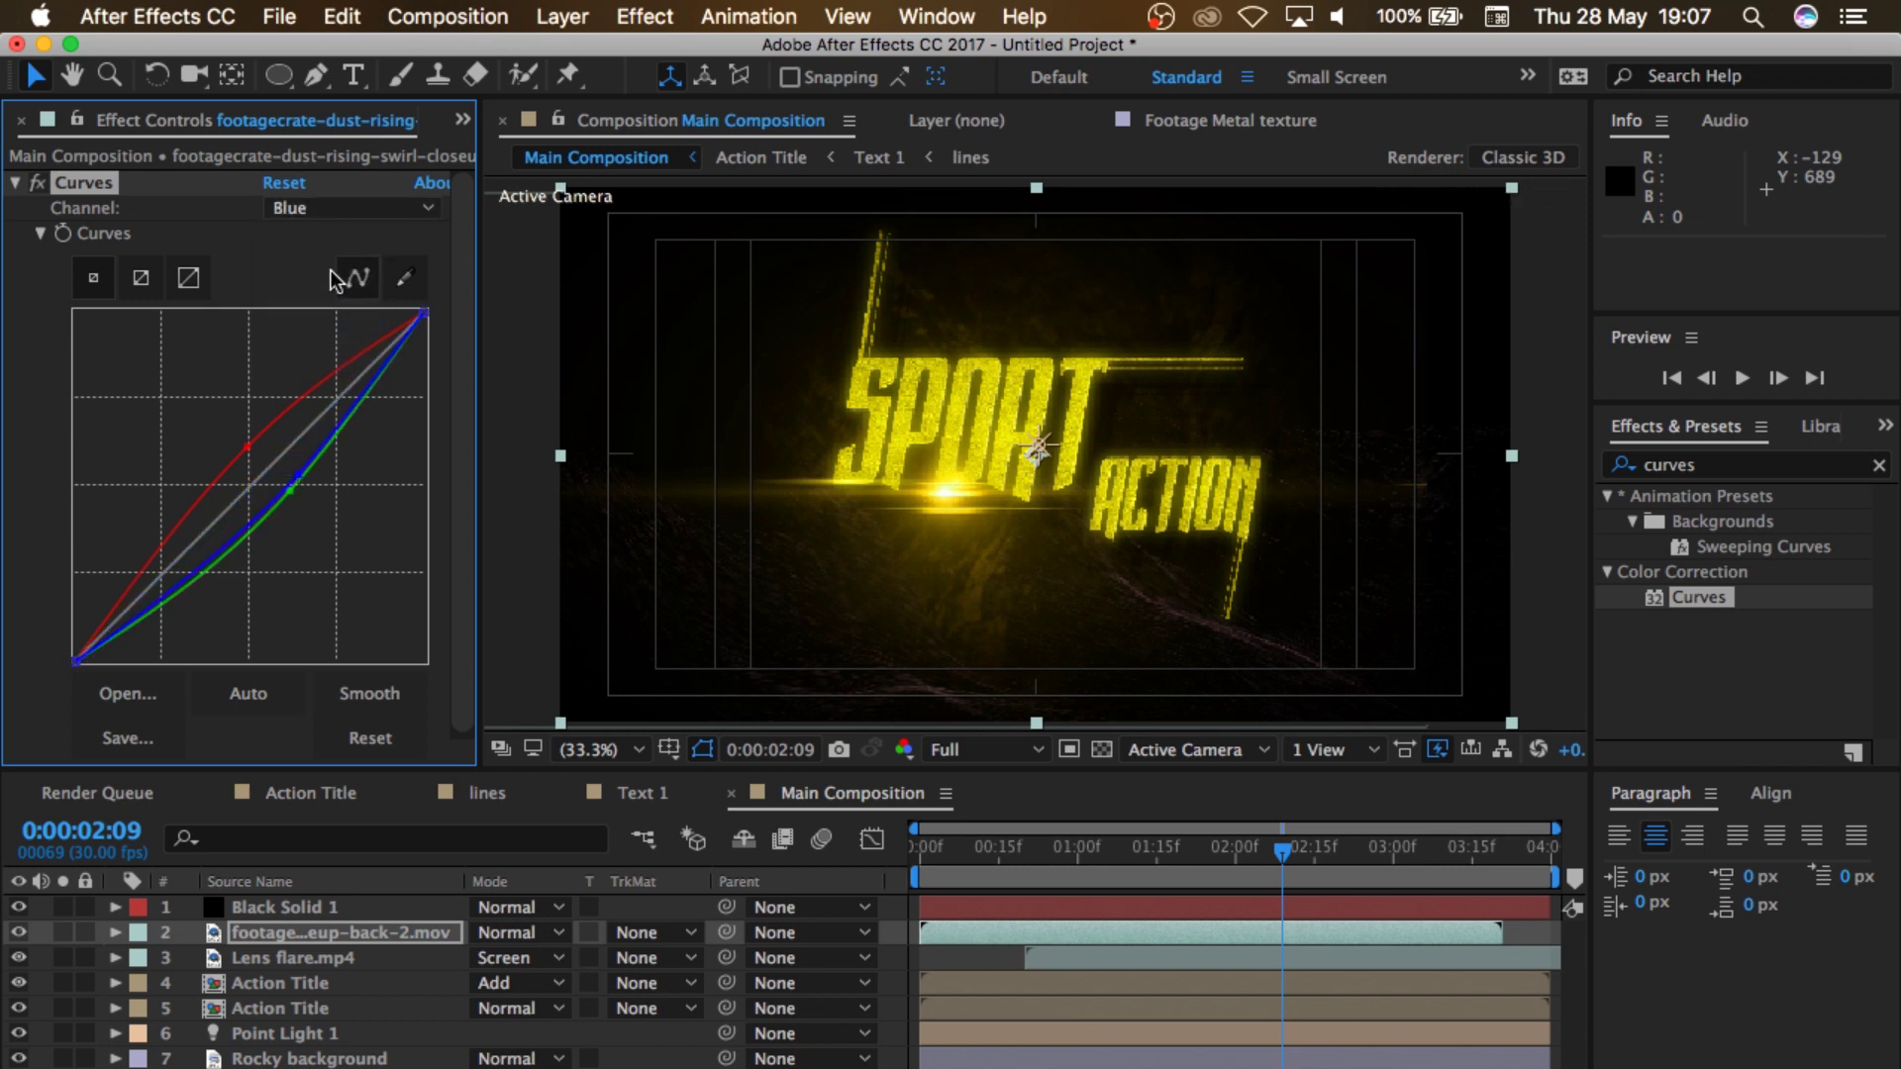
left_click(336, 211)
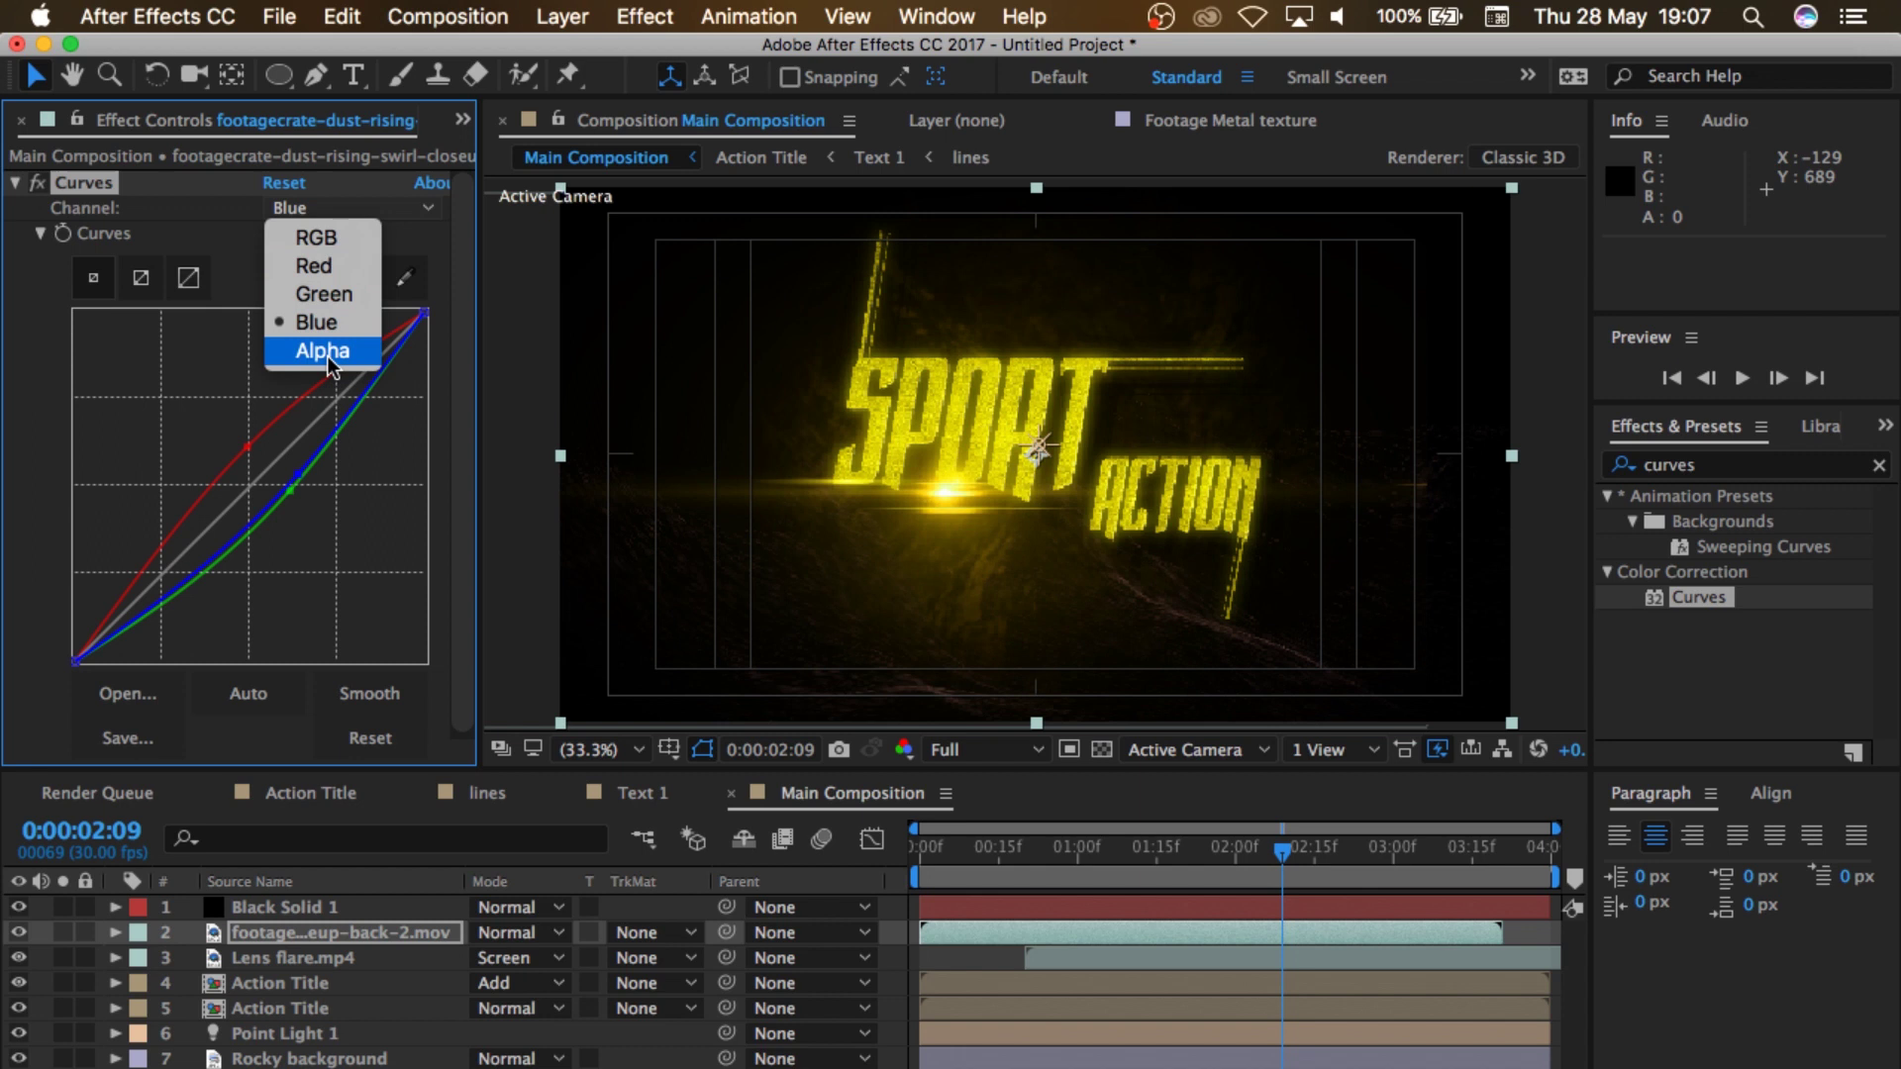
left_click(398, 254)
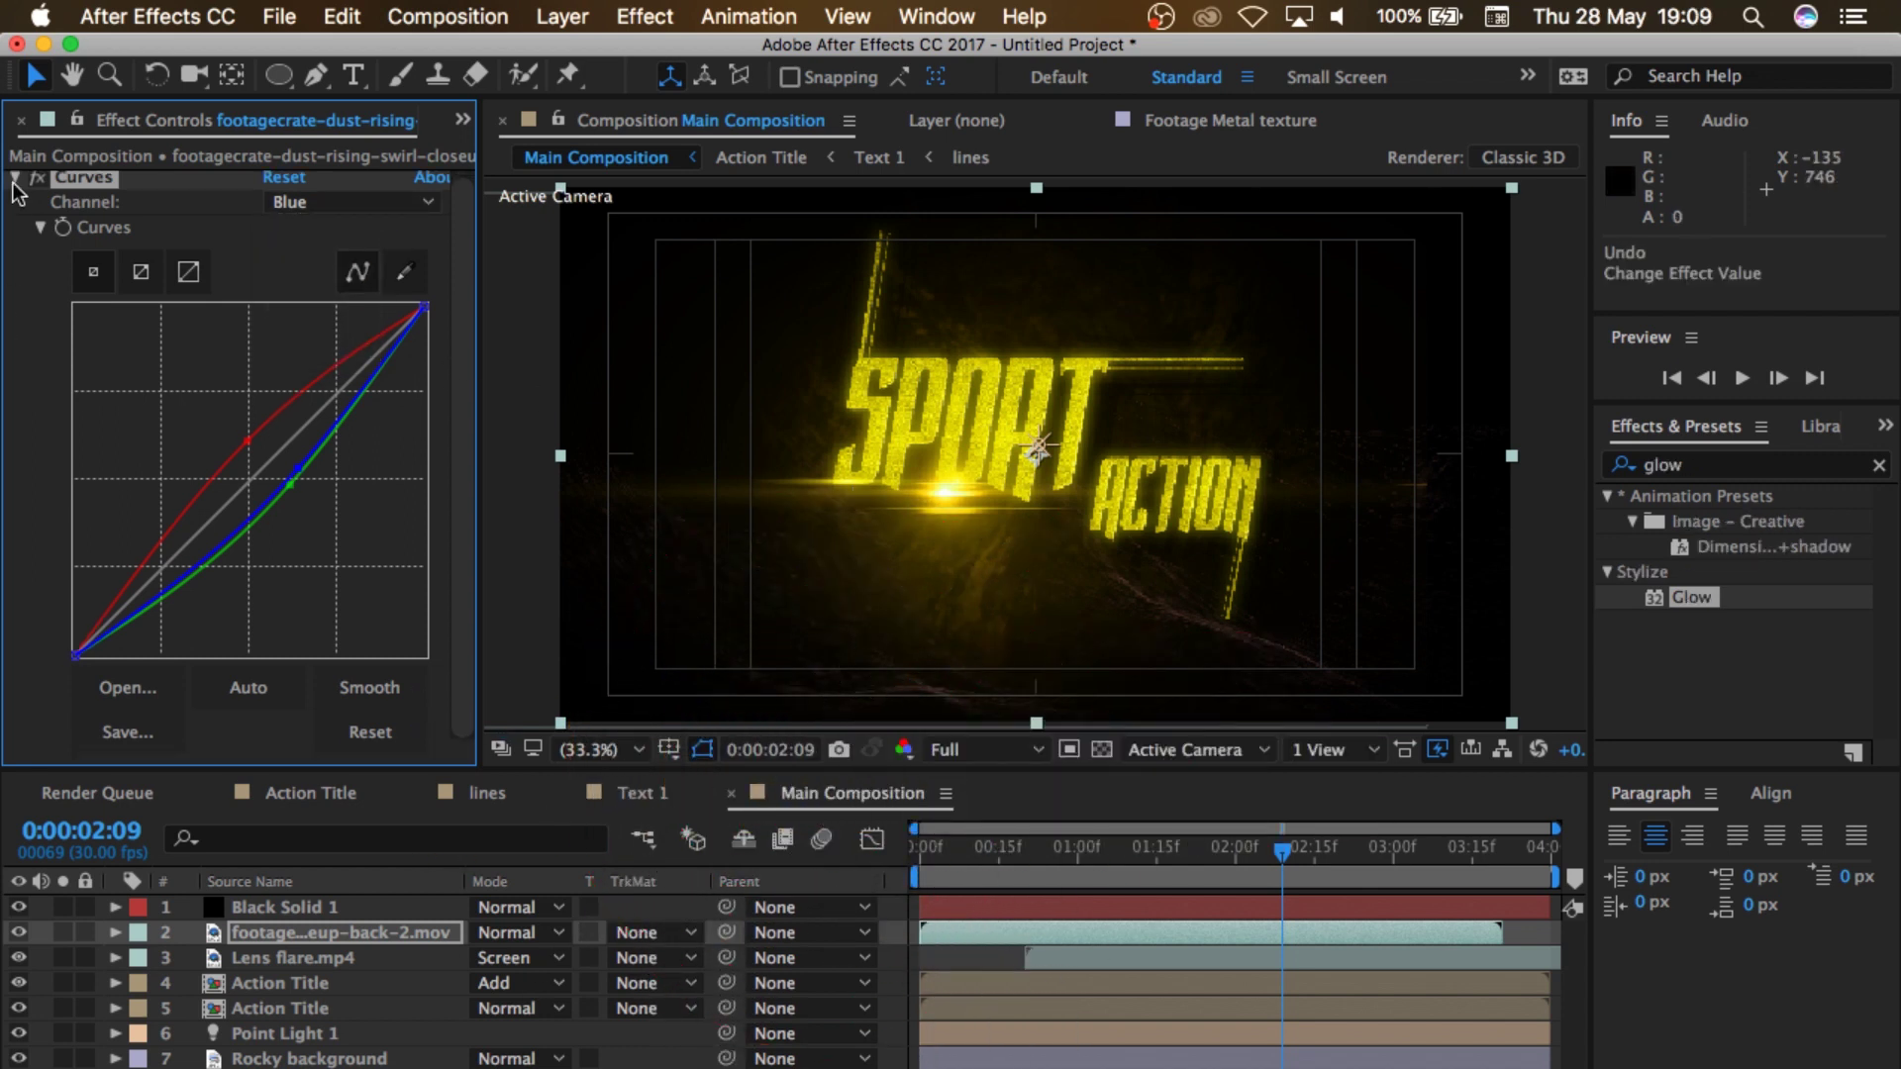
left_click(15, 181)
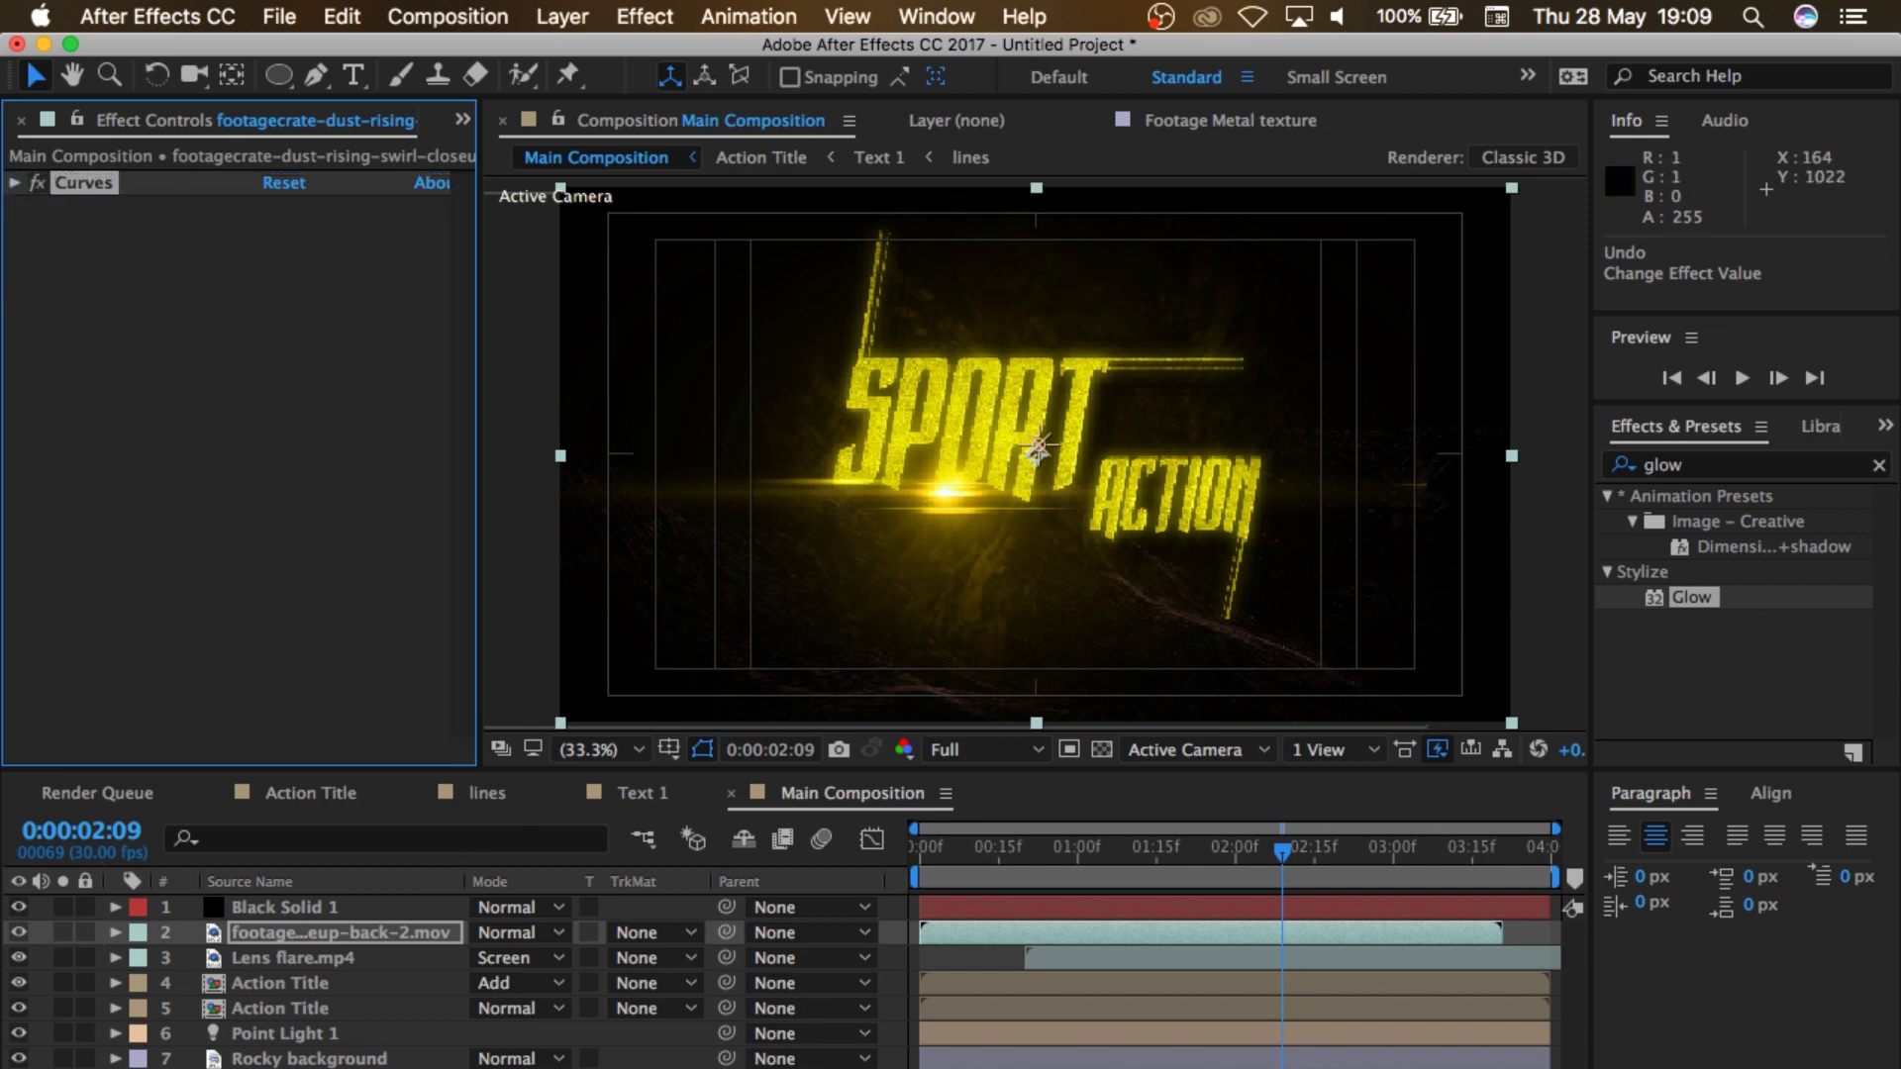
Step: Create a new adjustment layer and move it above the black solid at the top of the layer stack
right_click(444, 838)
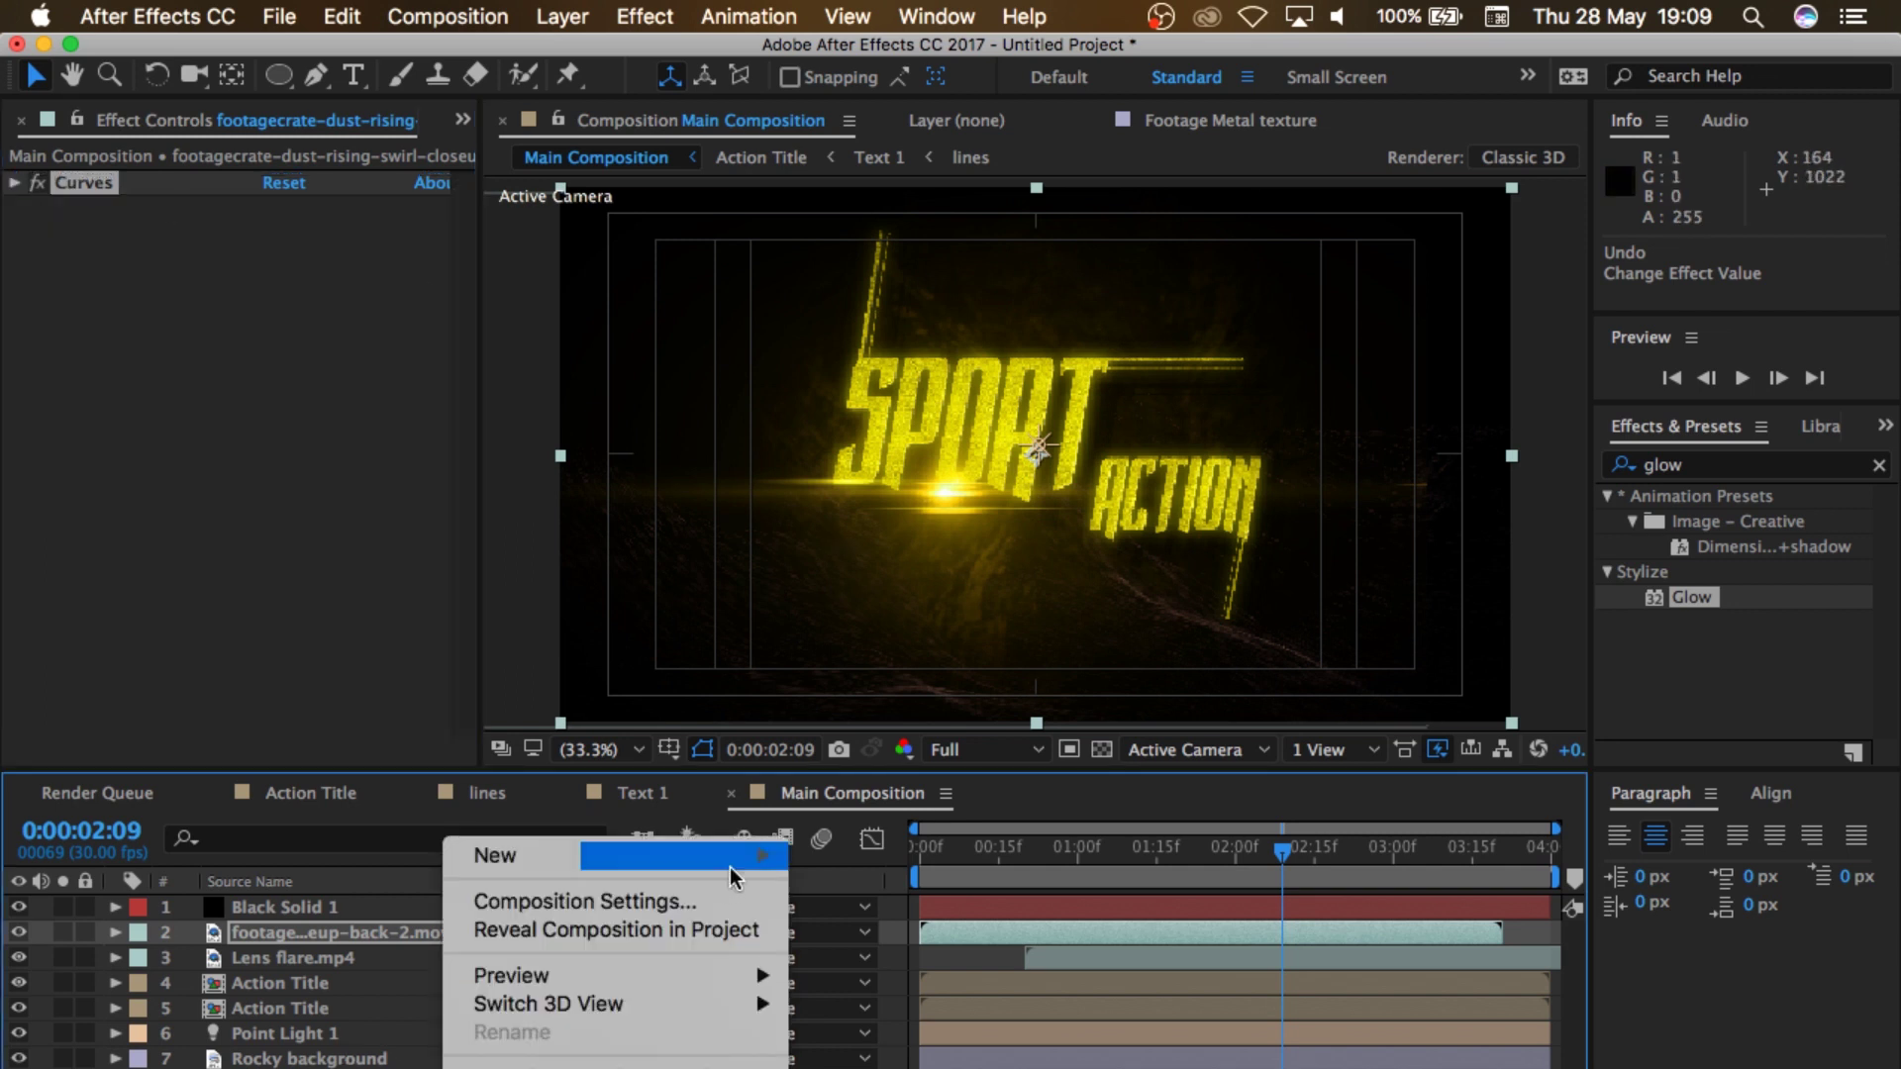
mouse_move(757, 857)
left_click(928, 1064)
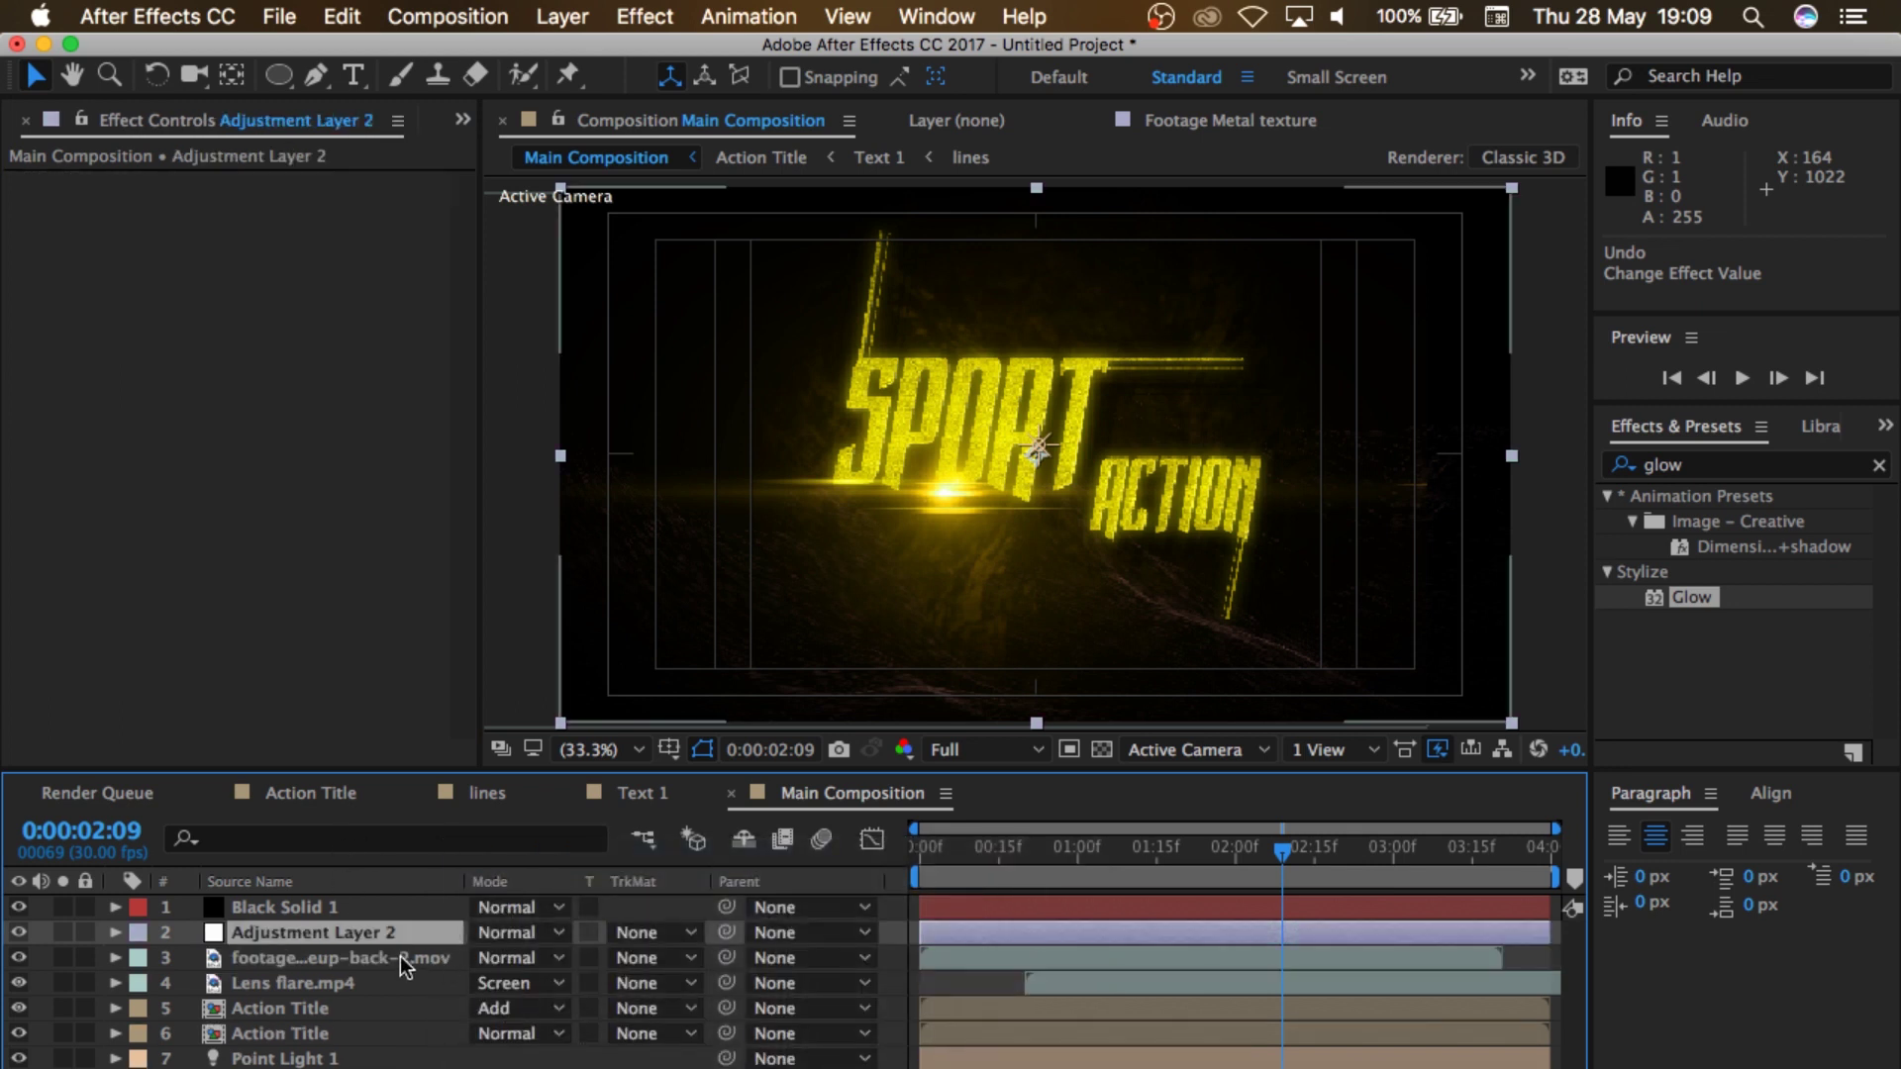
left_click_drag(400, 936, 394, 899)
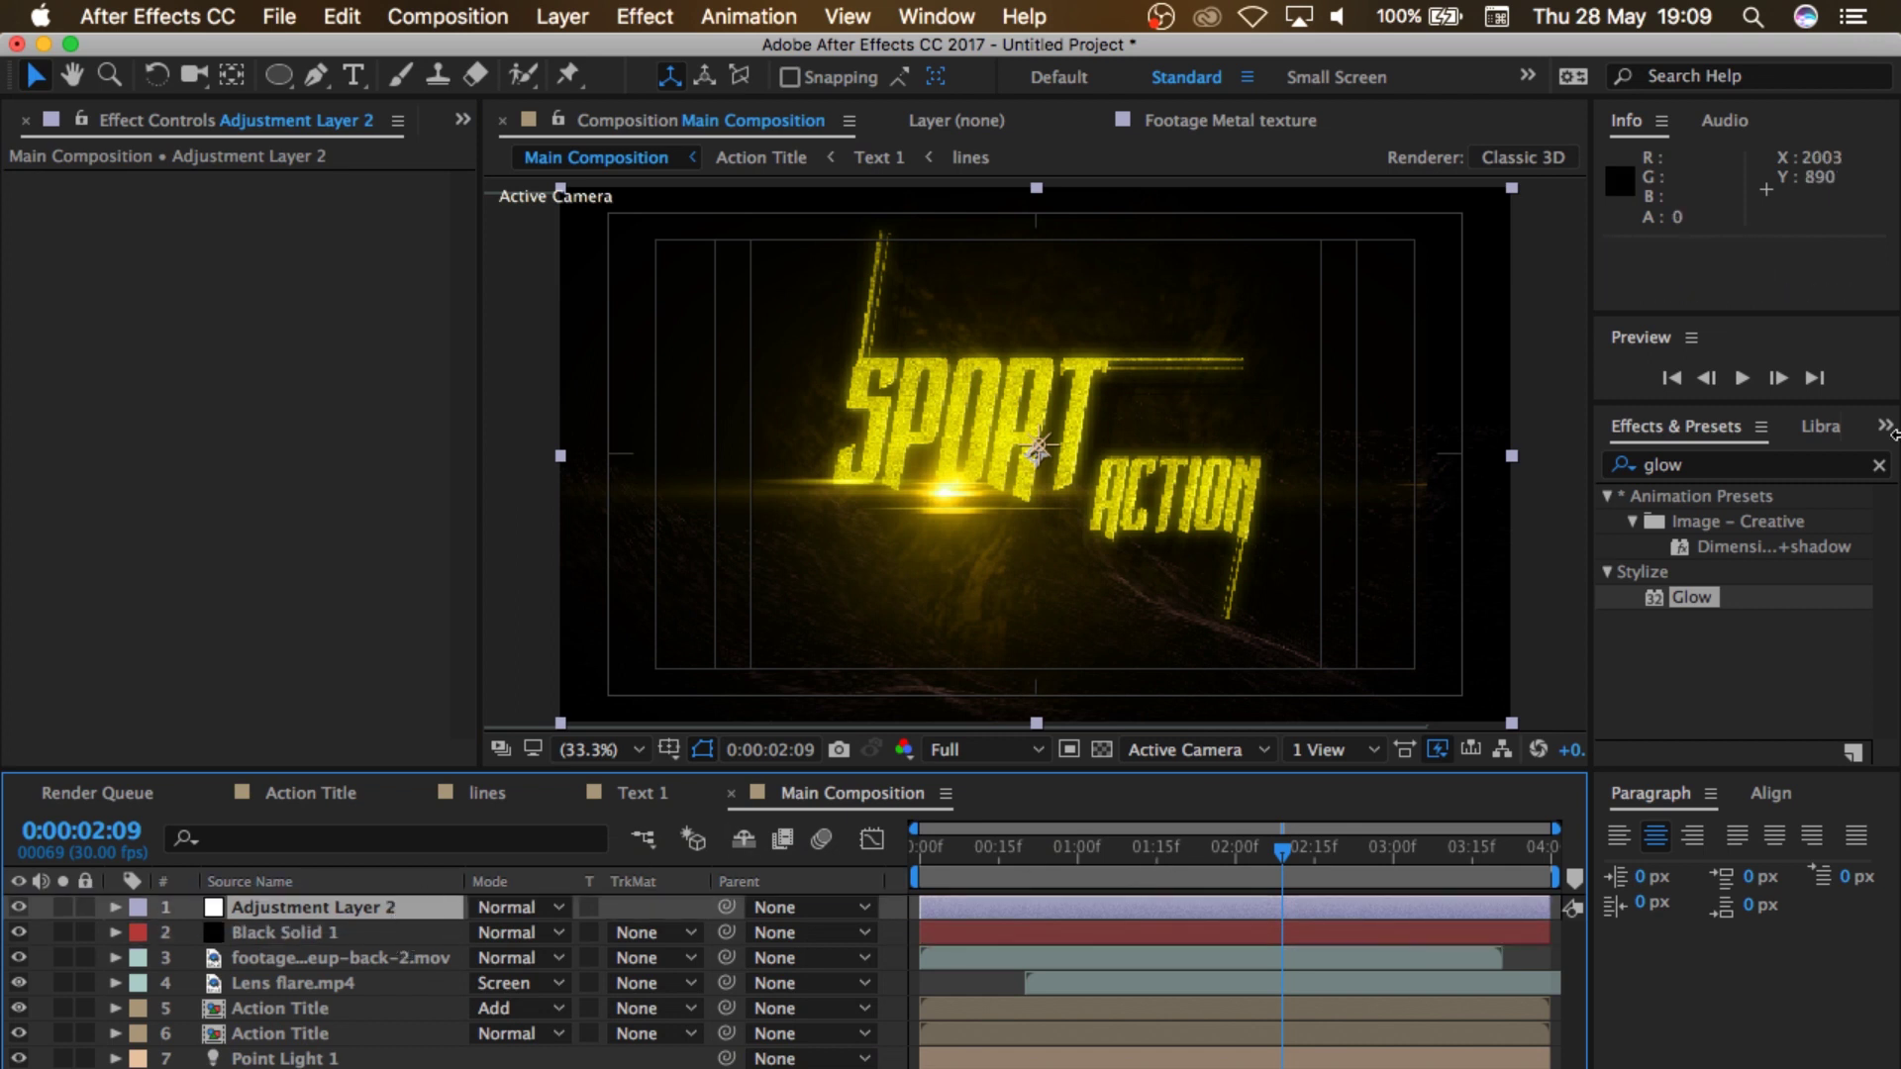
Step: Find the Brightness & Contrast effect and apply it to the new adjustment layer
left_click(1878, 465)
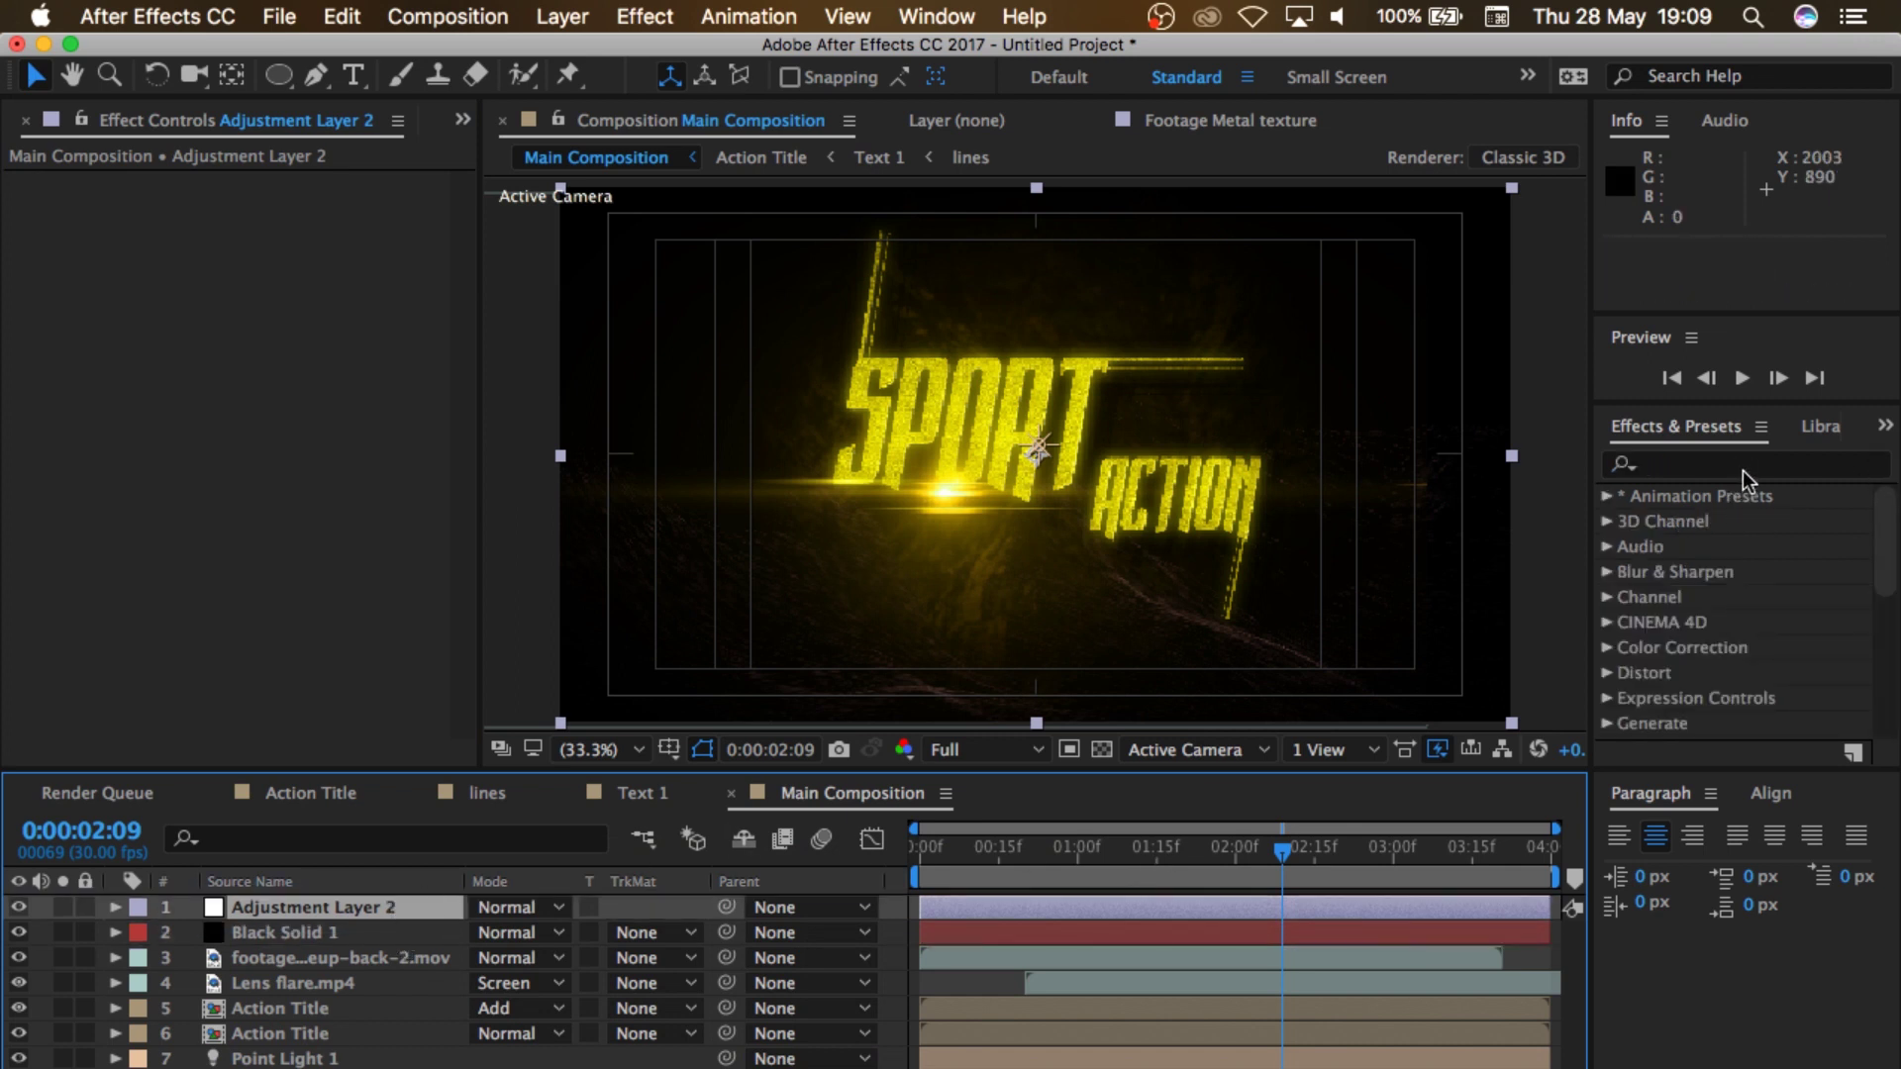
left_click(1742, 472)
type("br")
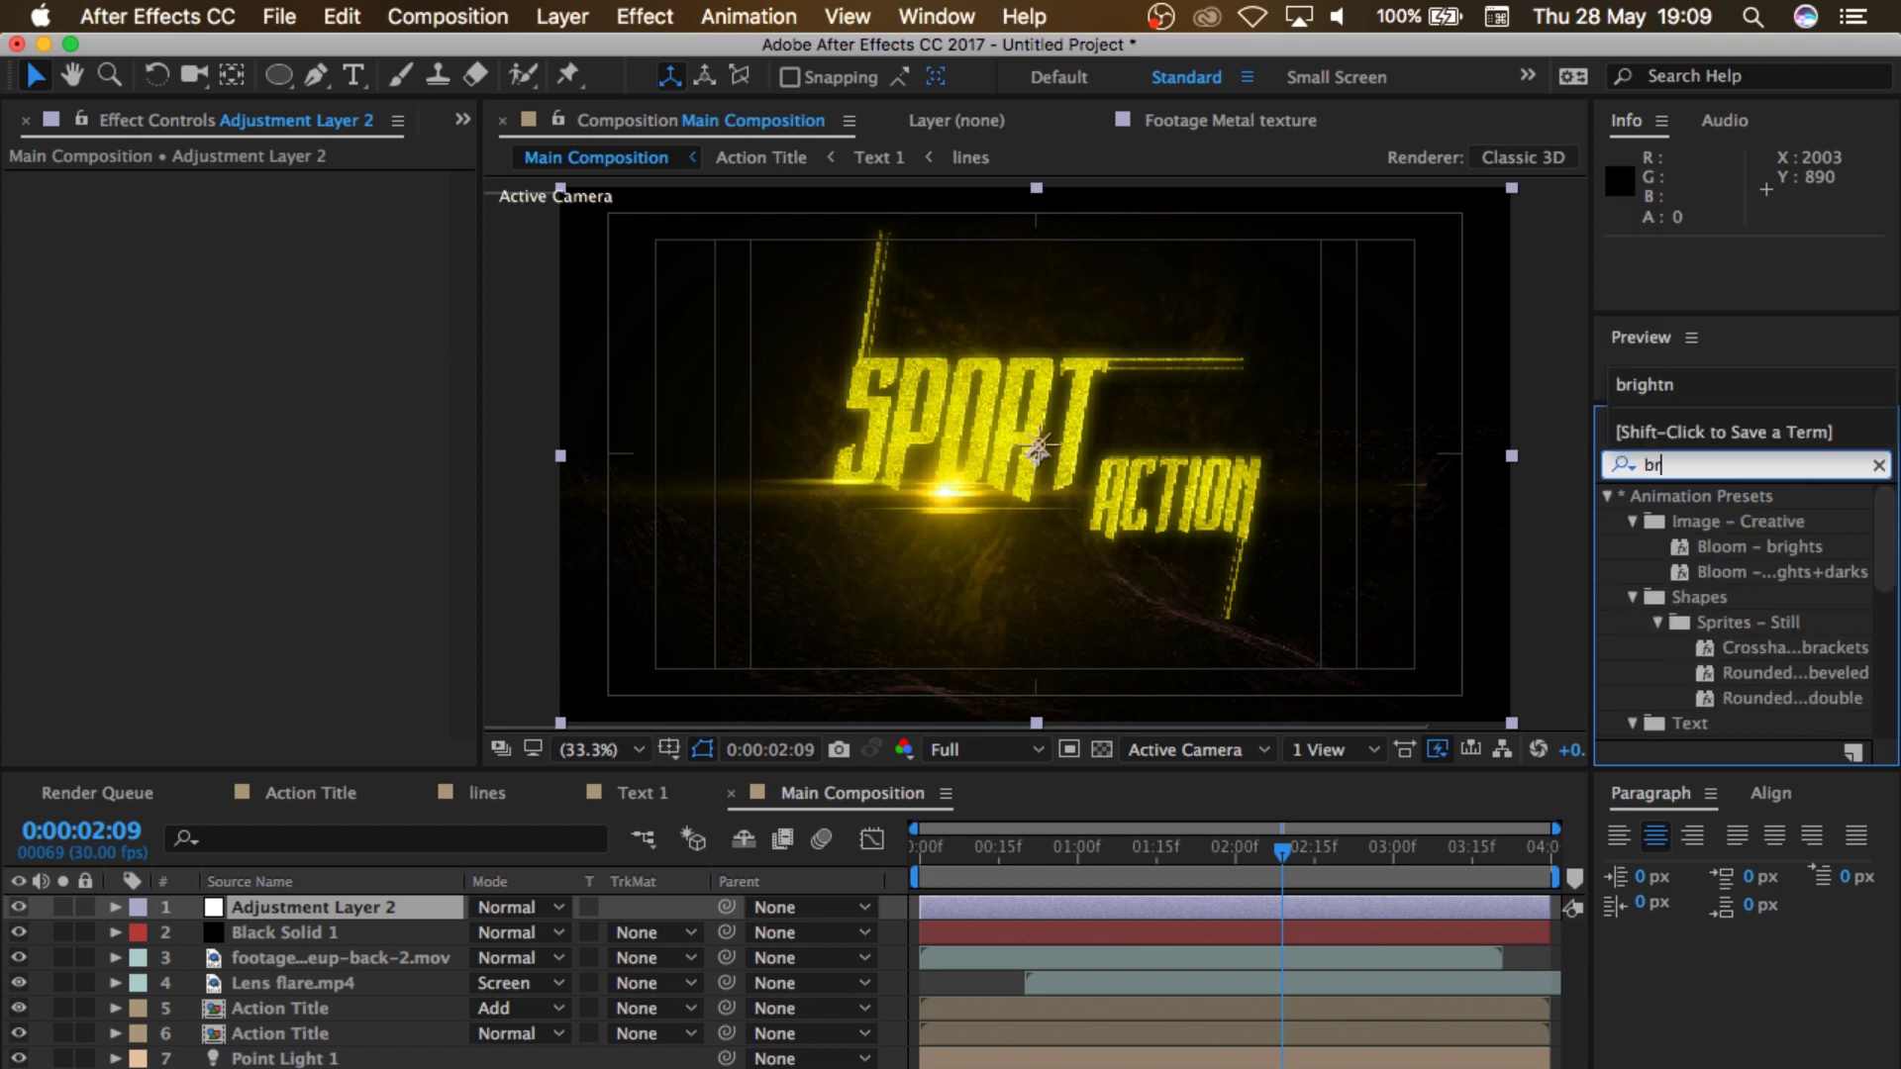
type("o")
key("BackSpace")
type("ight")
left_click_drag(1744, 624, 372, 909)
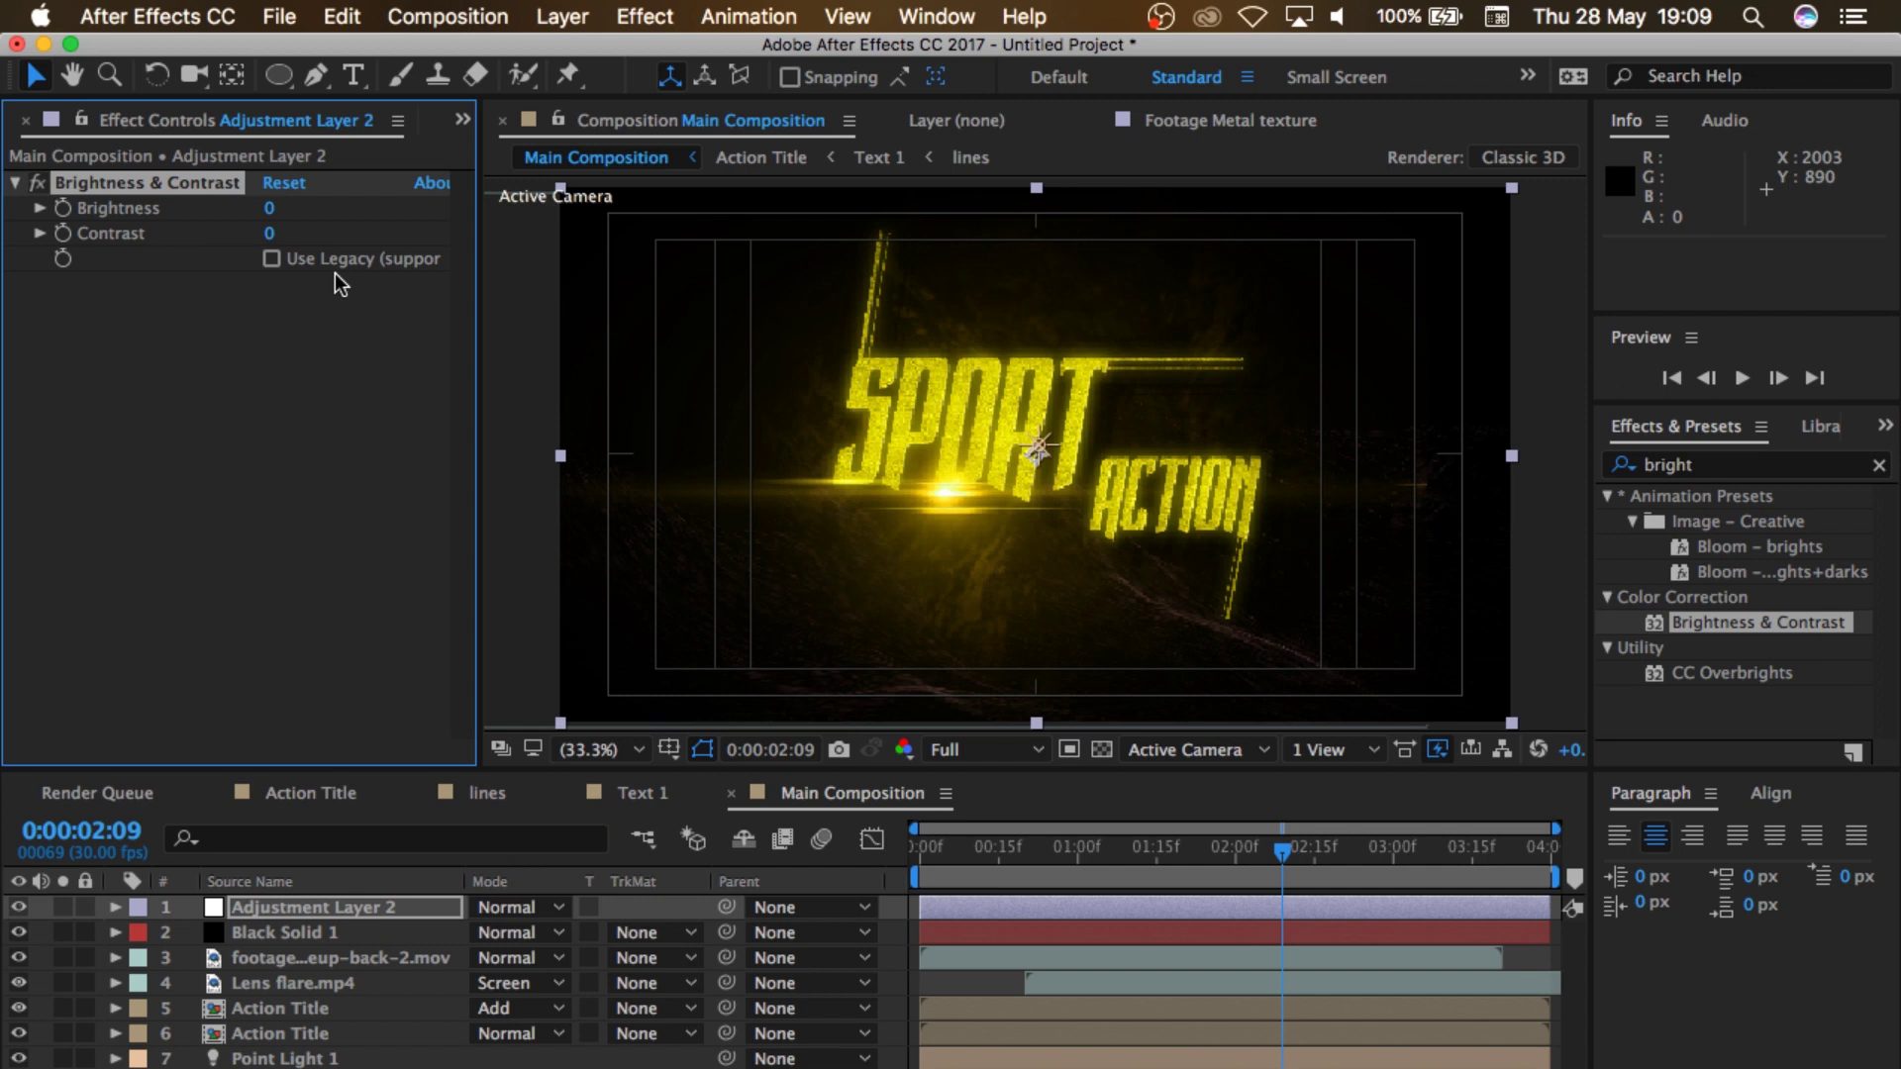
Step: Set the adjustment layer's Brightness to 20 and Contrast to 5
left_click(270, 208)
type("20")
left_click(270, 233)
type("5")
key("Return")
Step: Find the Noise effect and apply it to the top adjustment layer
left_click(1878, 465)
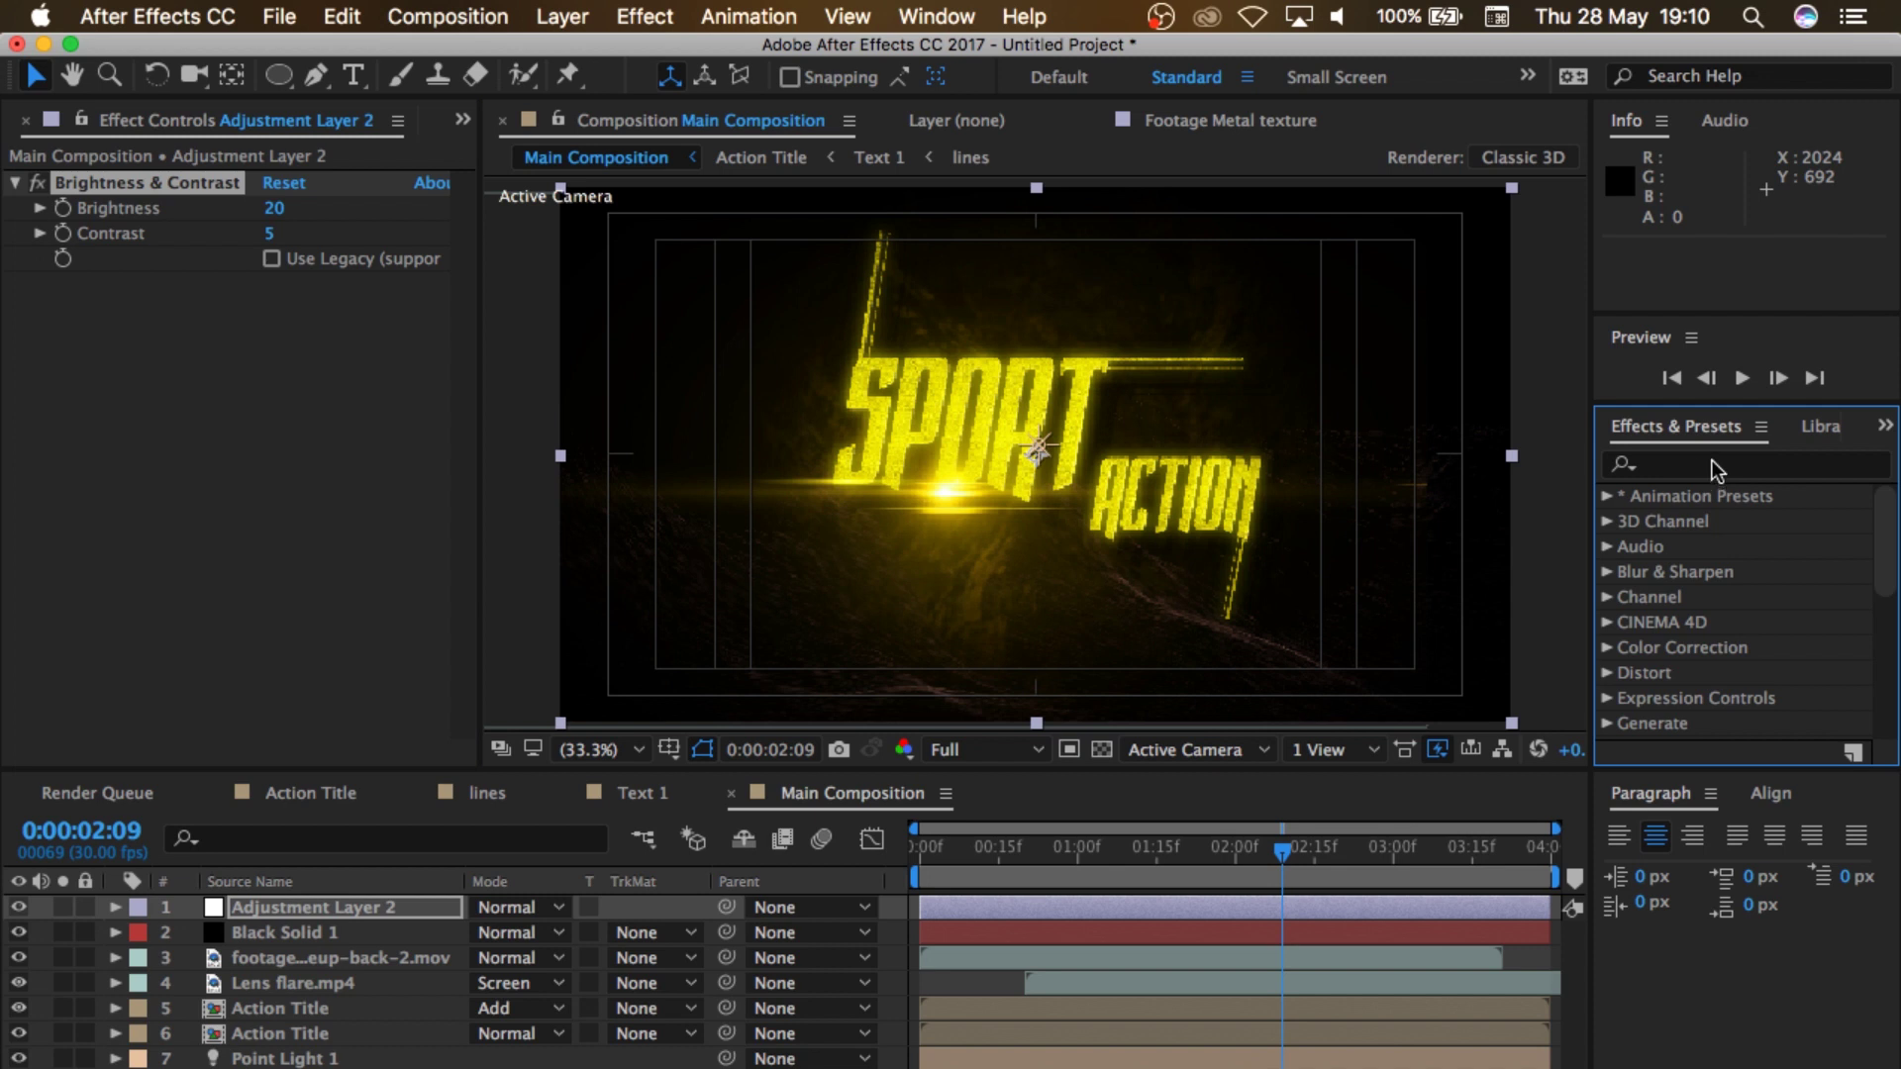
left_click(1712, 460)
type("bois")
key("BackSpace")
key("BackSpace")
key("BackSpace")
key("BackSpace")
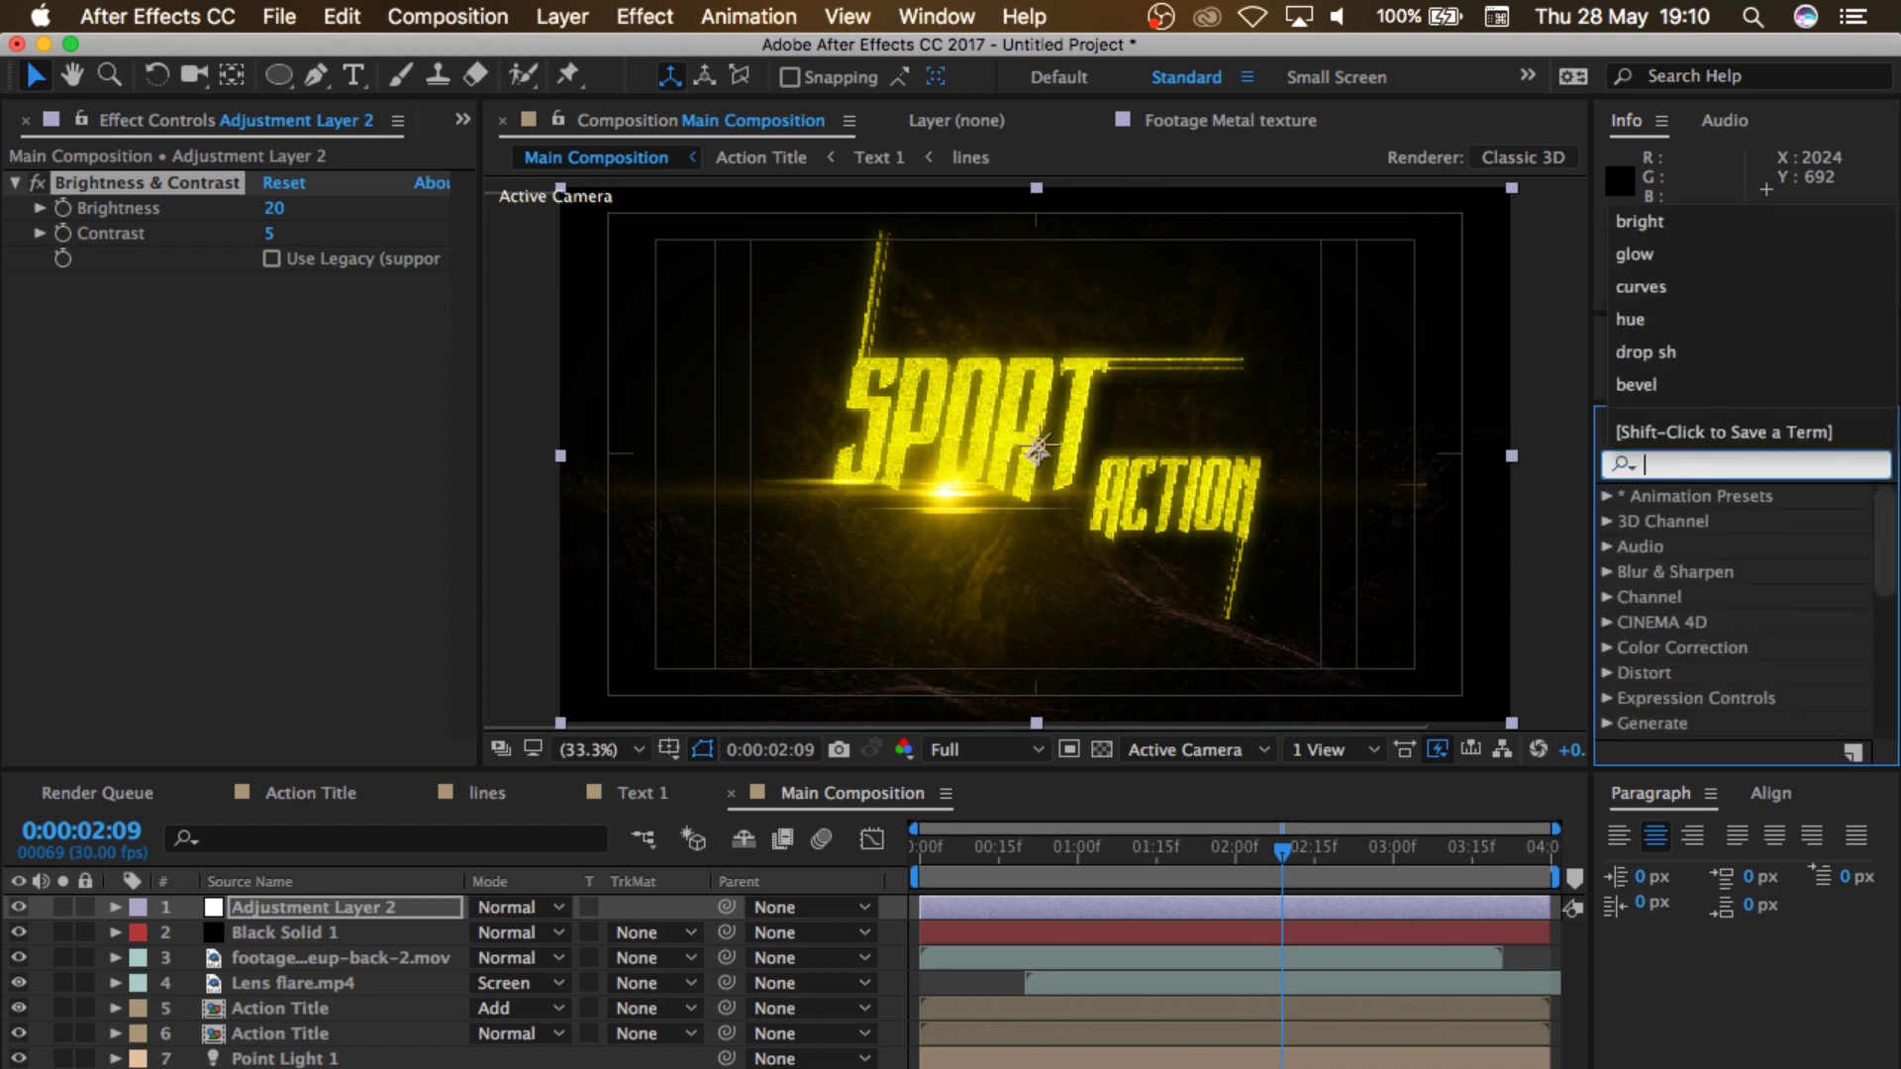
type("noi")
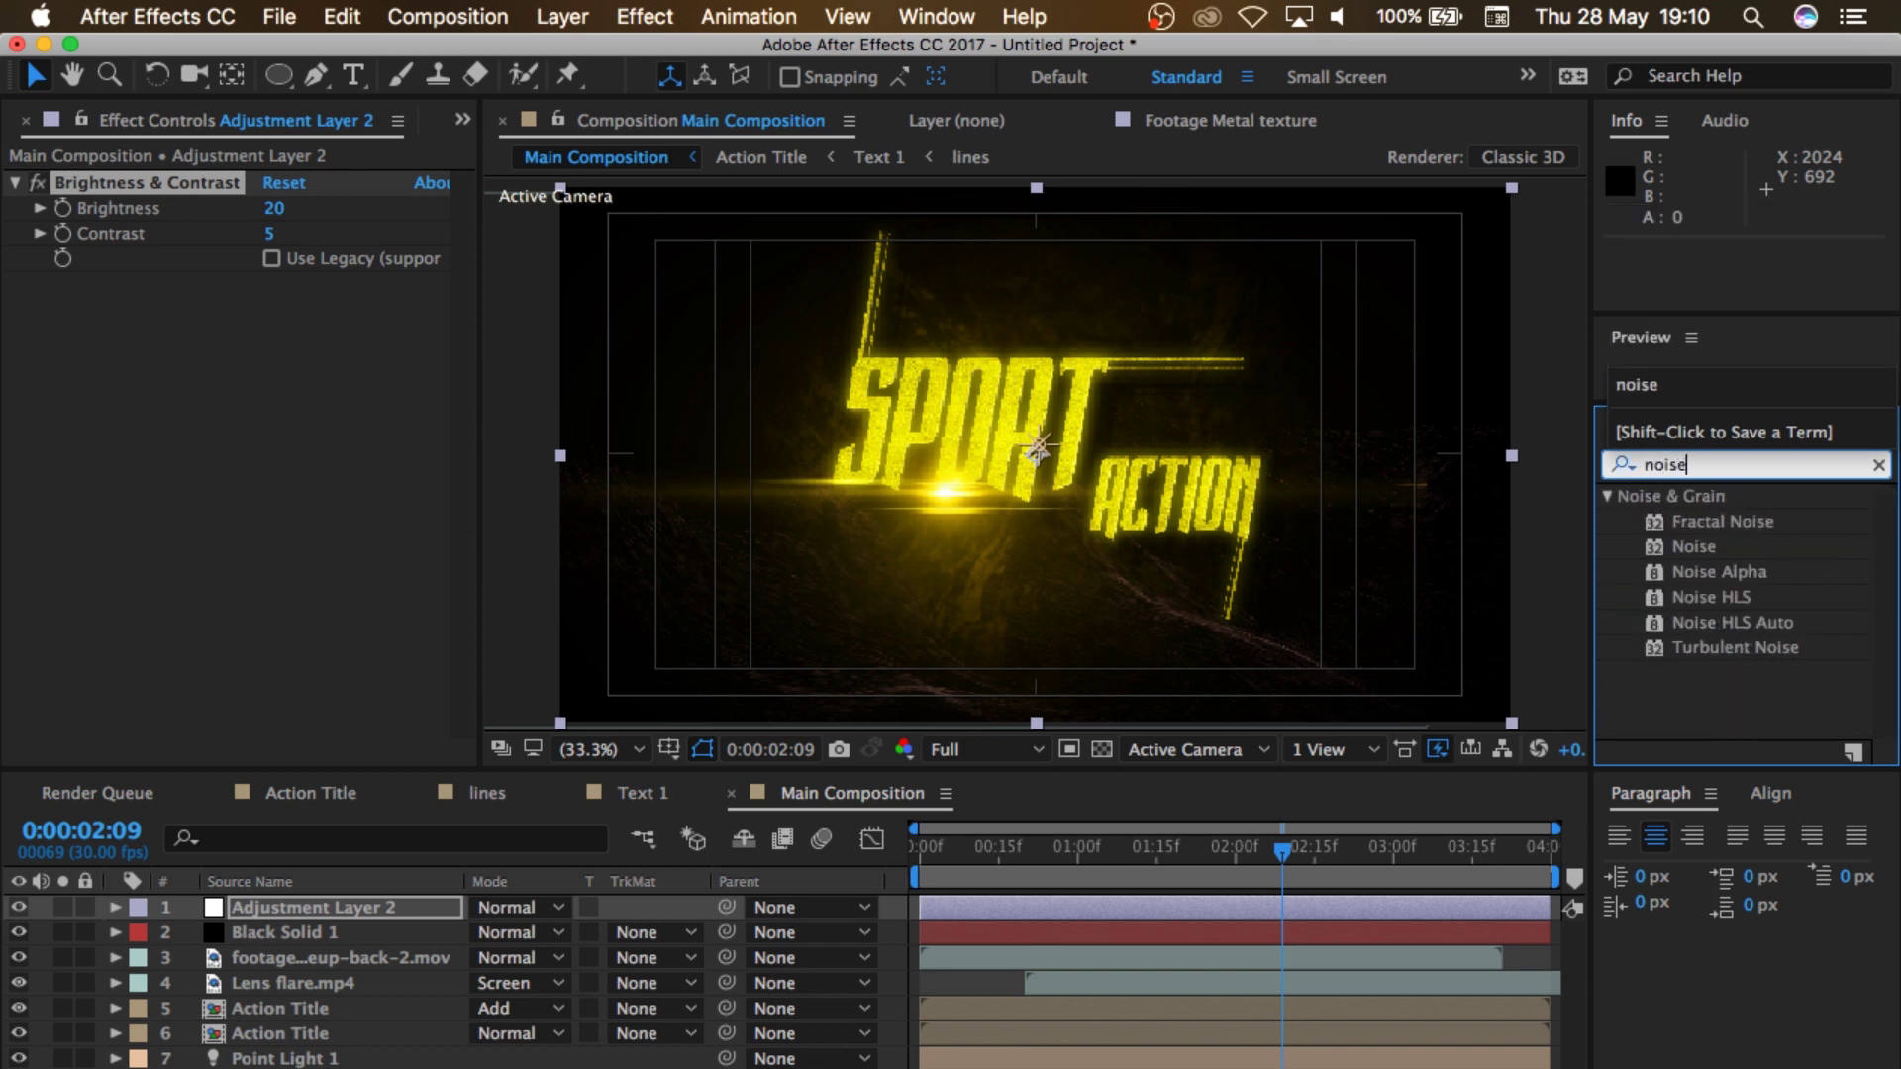
type("se")
left_click_drag(1727, 554, 362, 909)
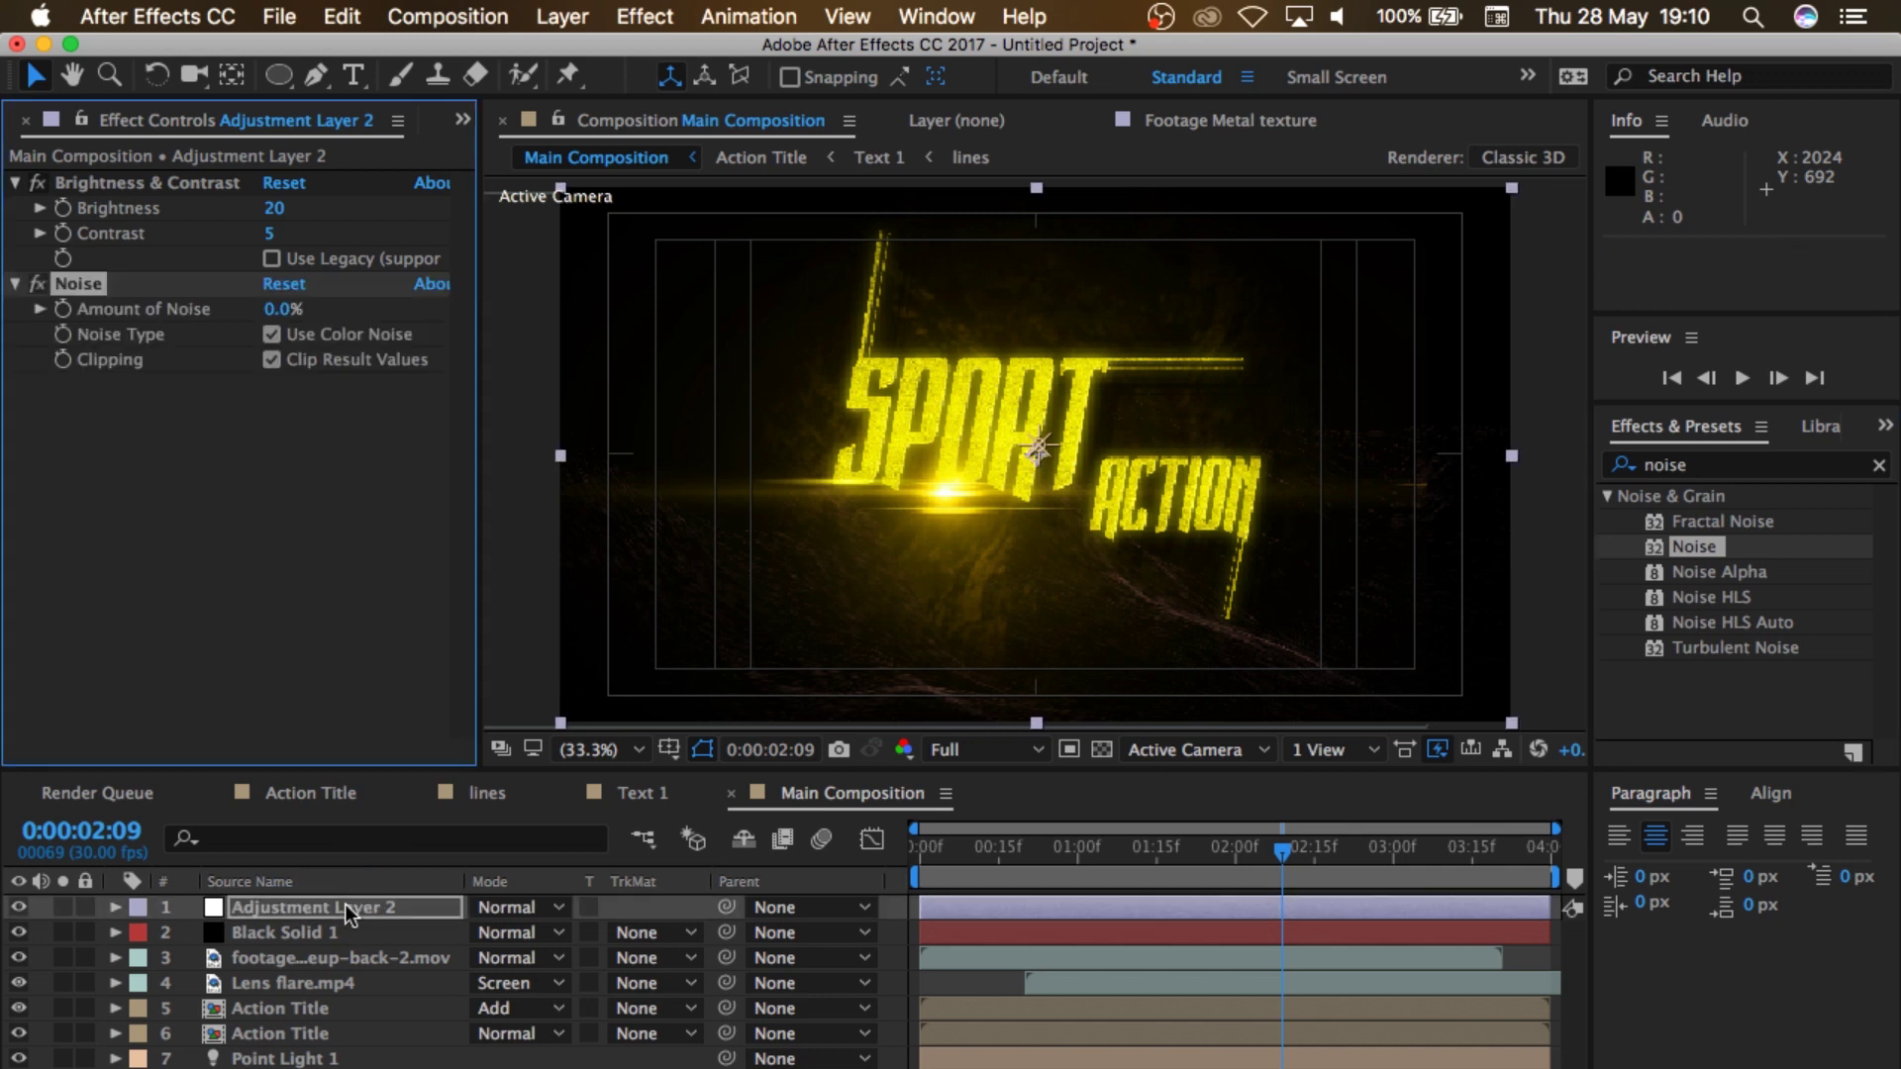
Step: Set the adjustment layer's Amount of Noise to 5% and clear the effect search
left_click(277, 308)
type("5")
key("Return")
left_click(1879, 465)
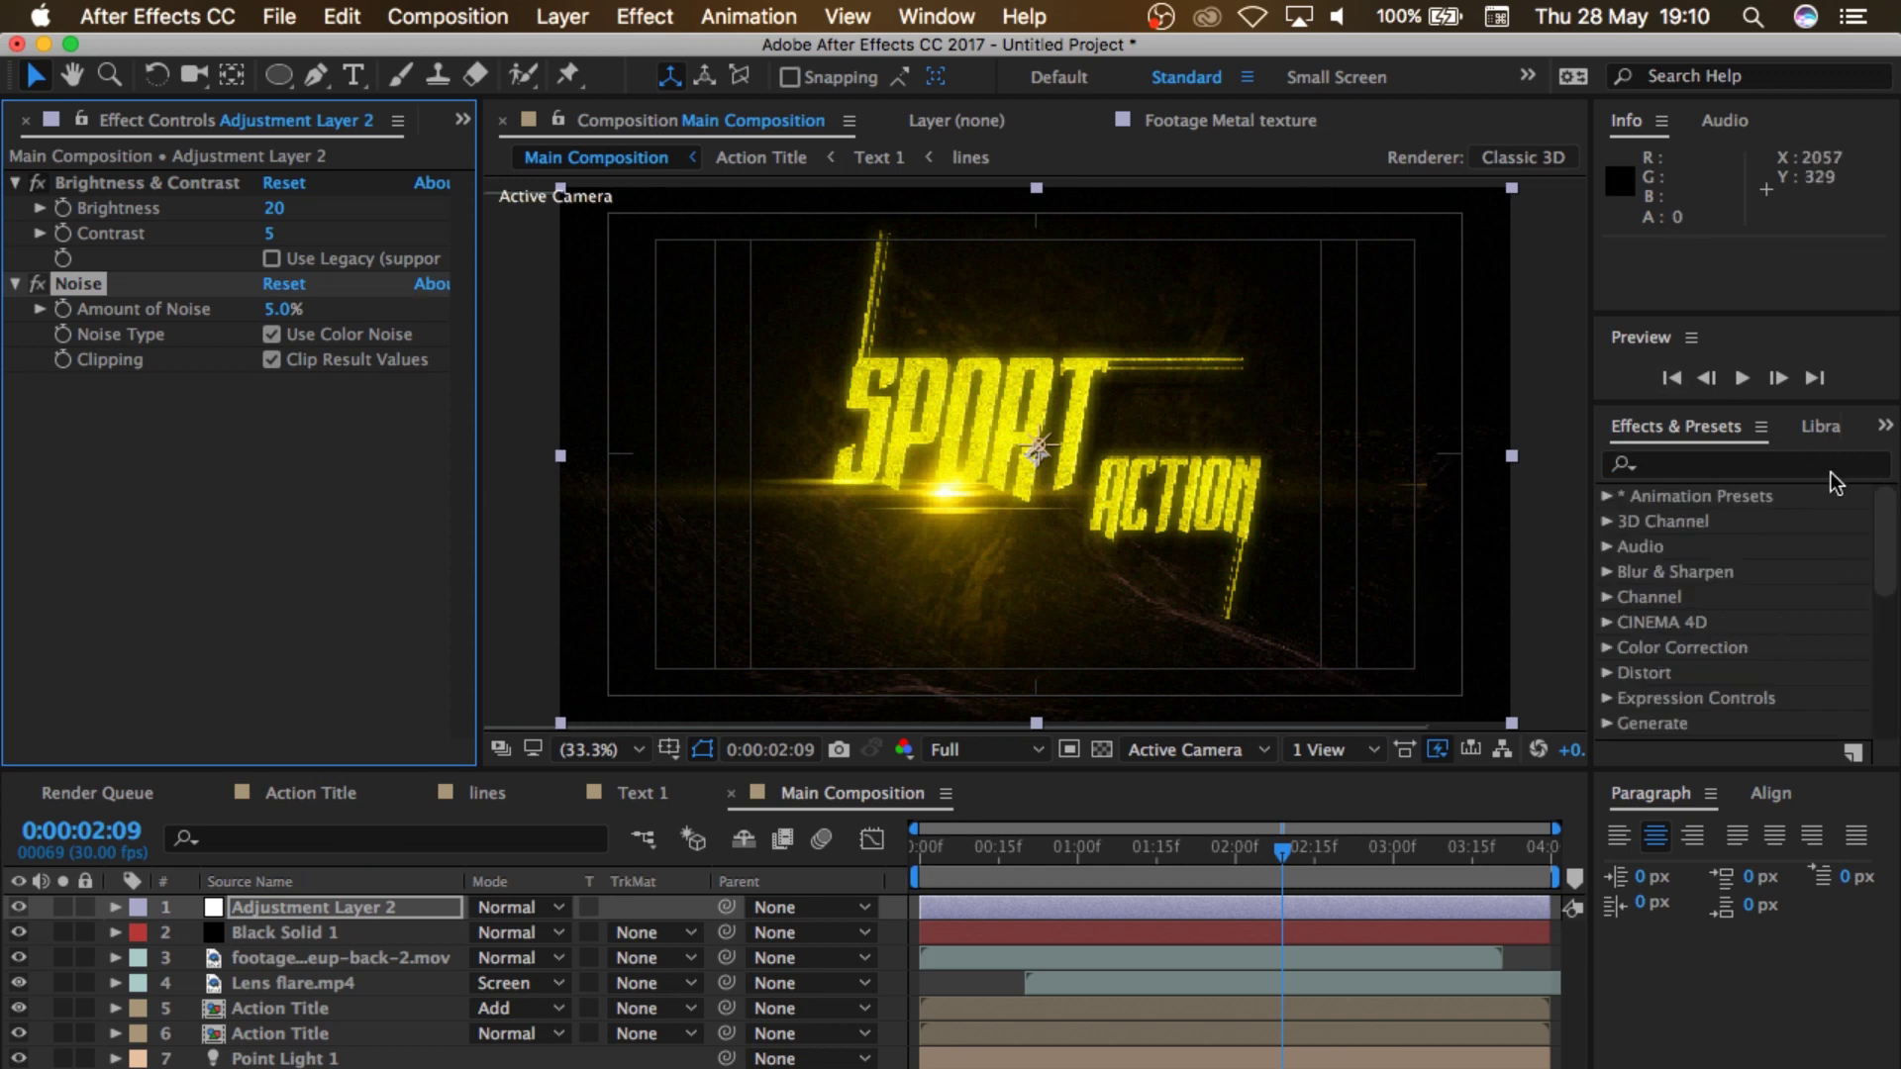
Step: Find the Sharpen effect, apply it below Noise on the top adjustment layer, and set Sharpen Amount to 25
left_click(1804, 471)
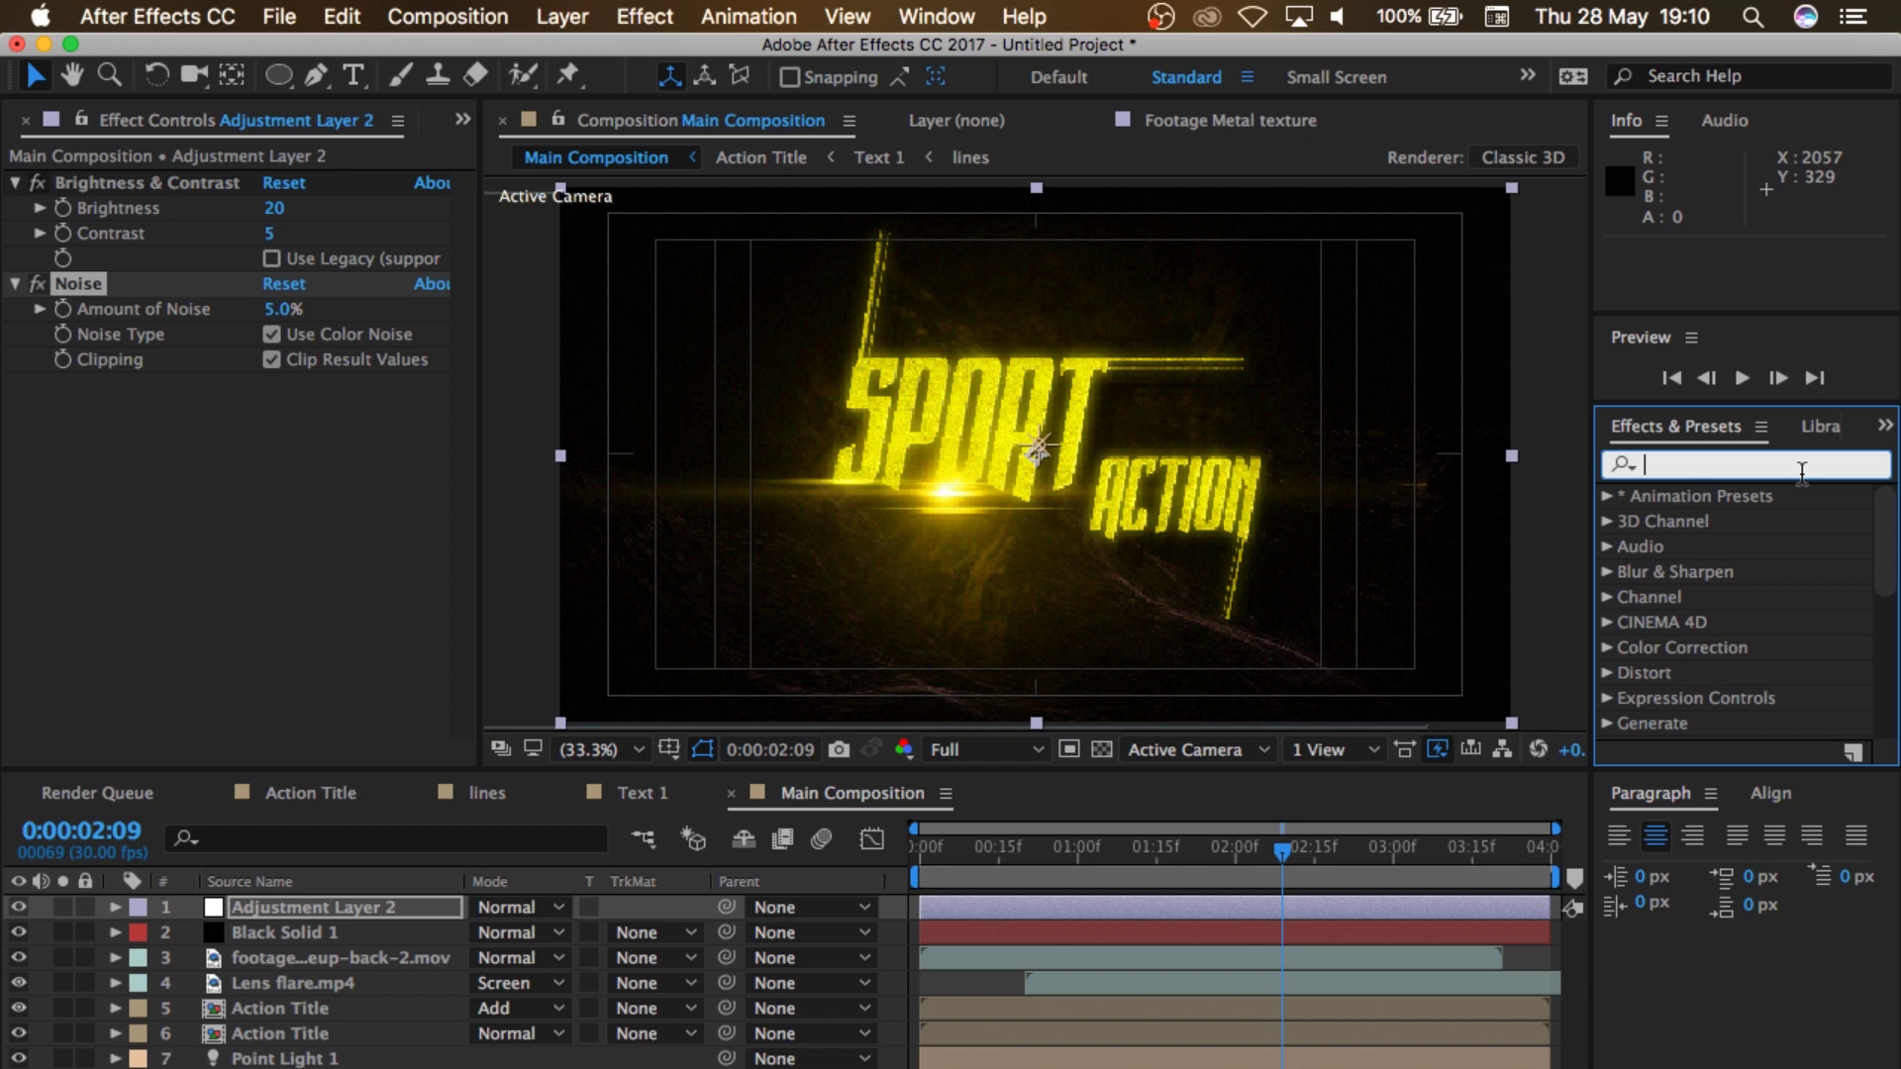
type("sh")
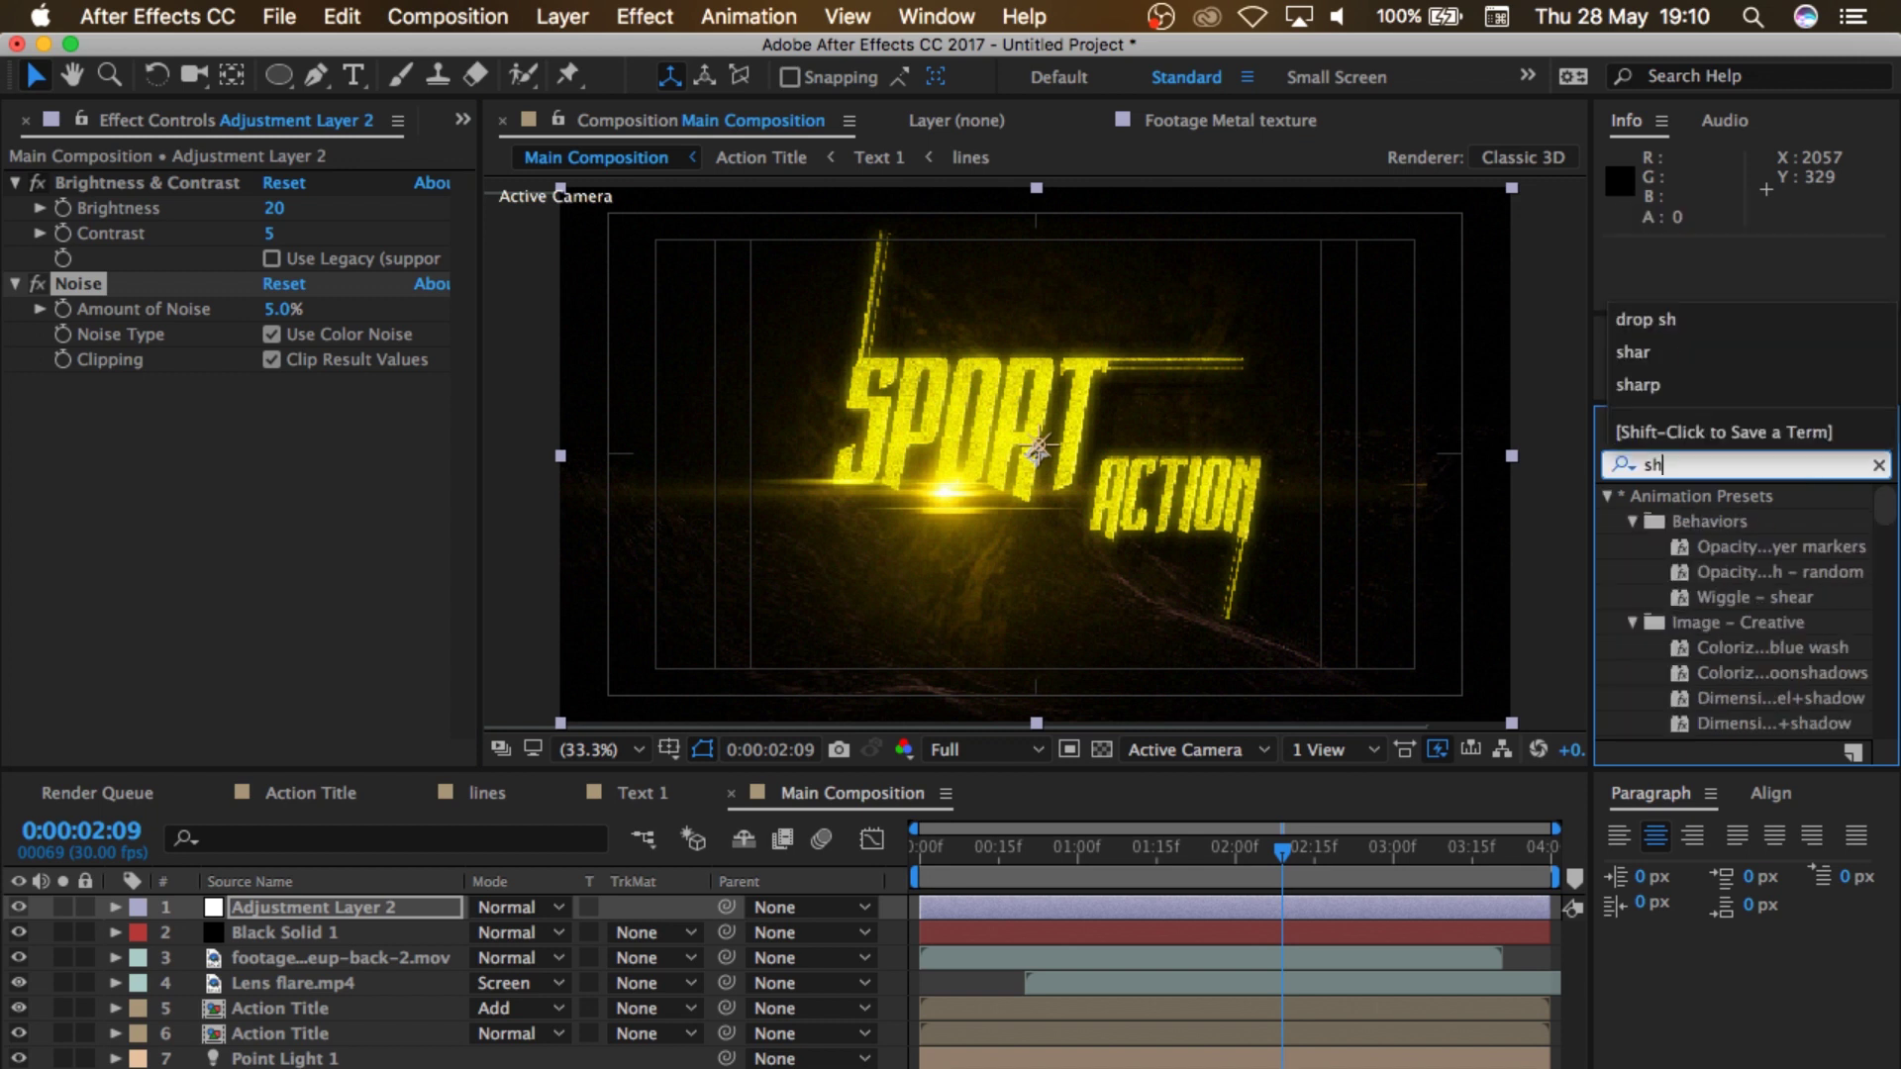
type("arpen")
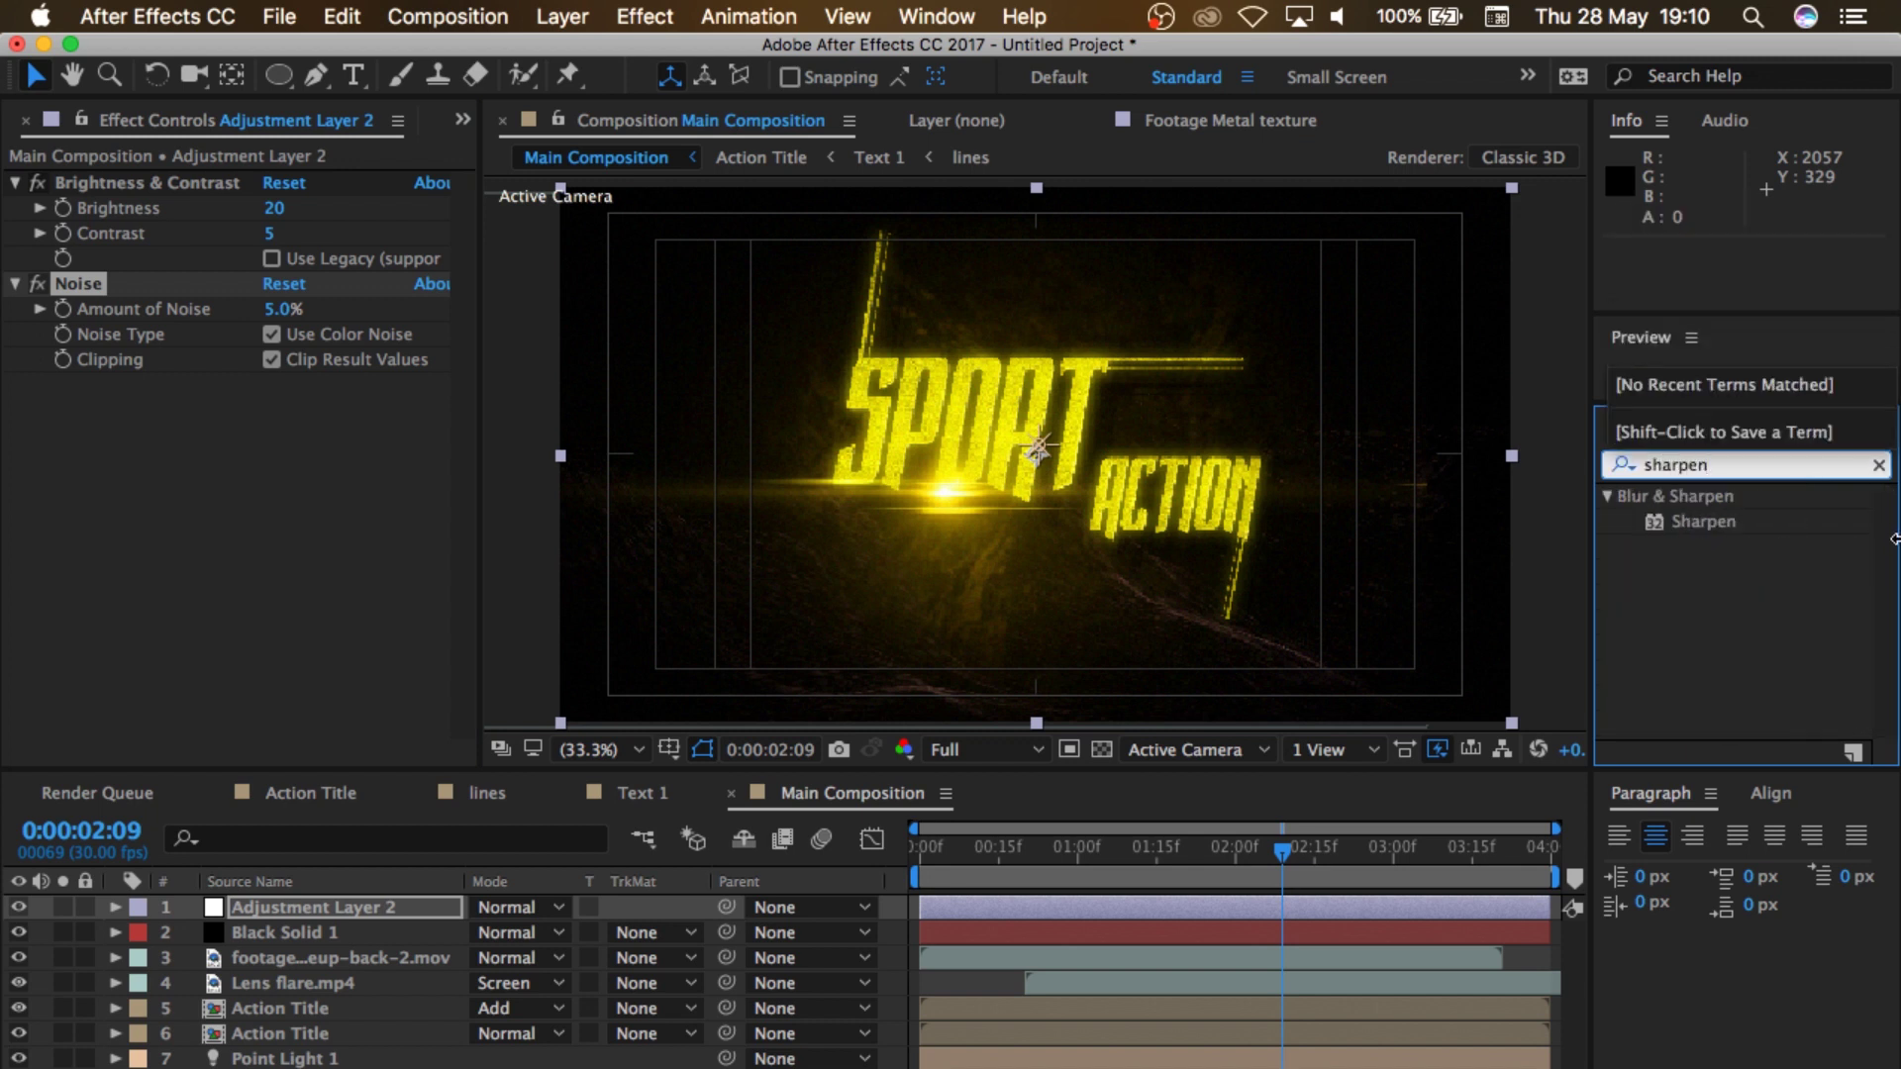
left_click_drag(1703, 521, 194, 482)
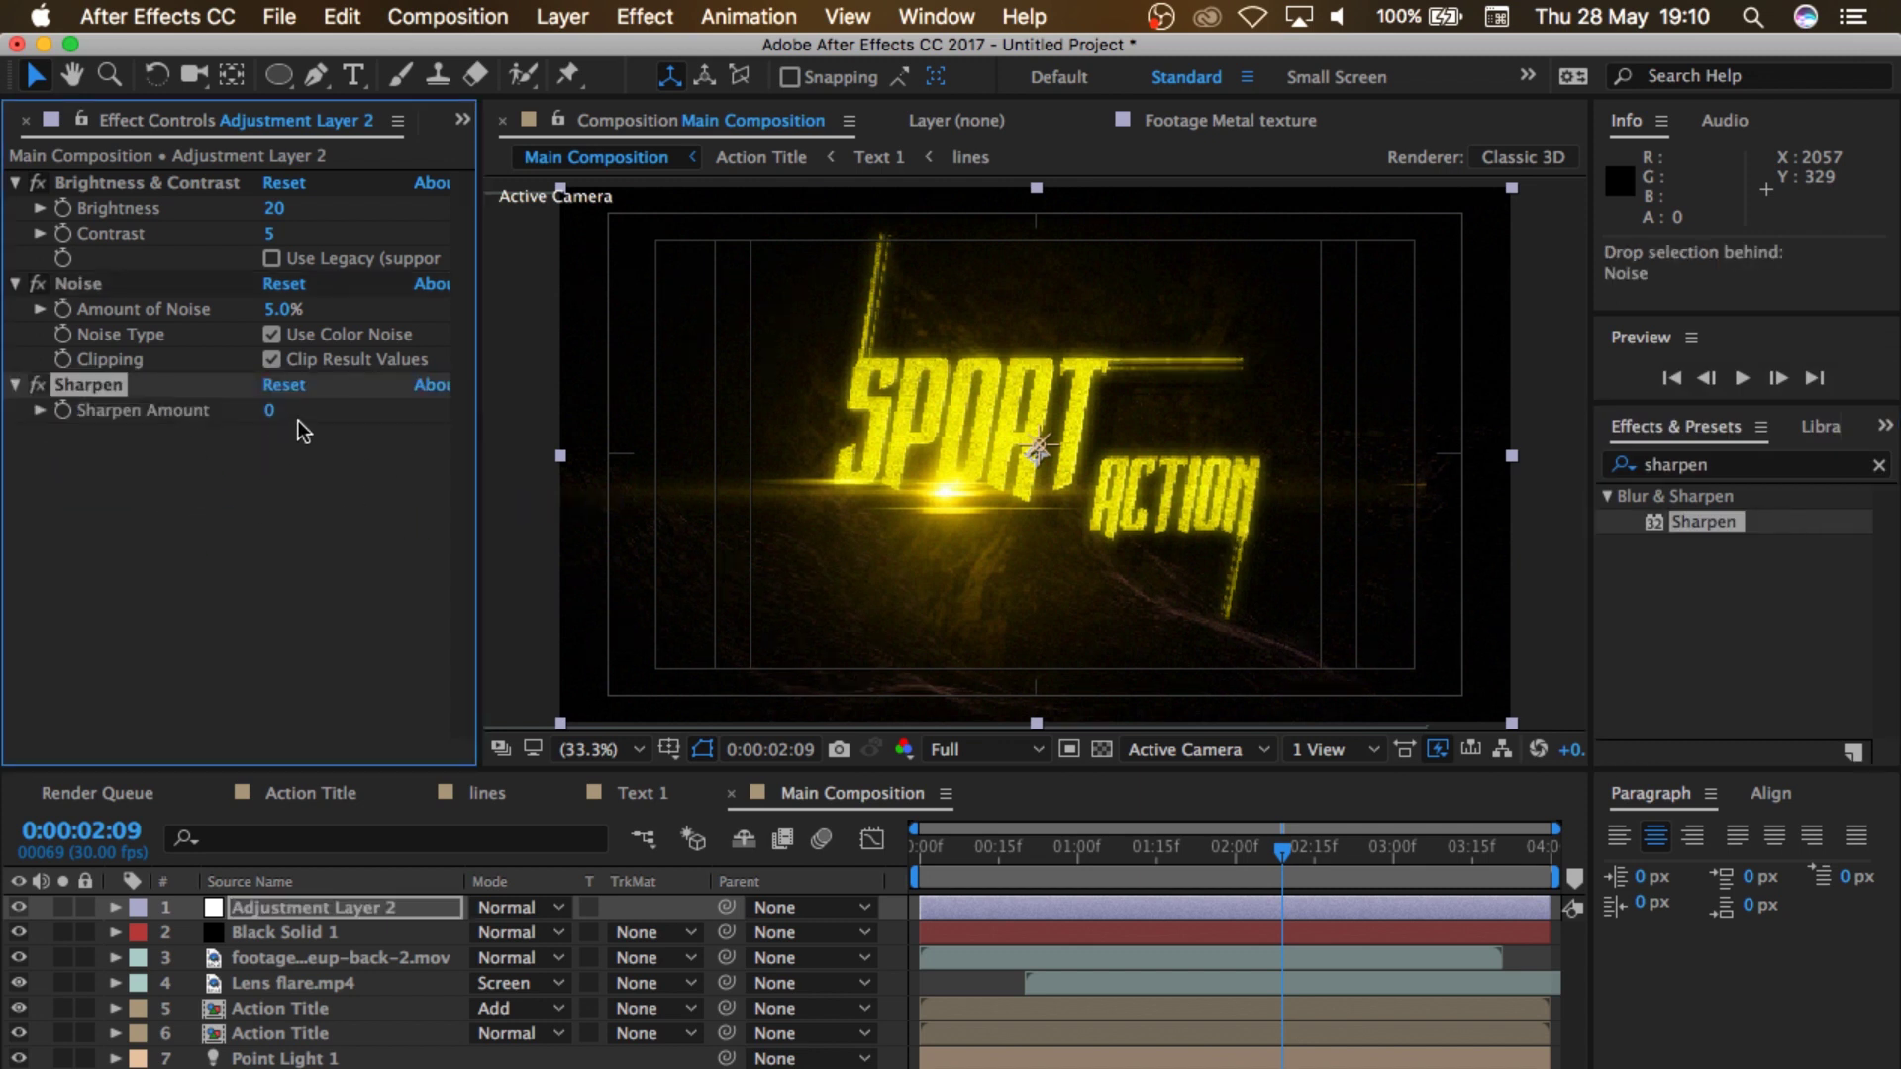
left_click(271, 412)
type("25")
key("Return")
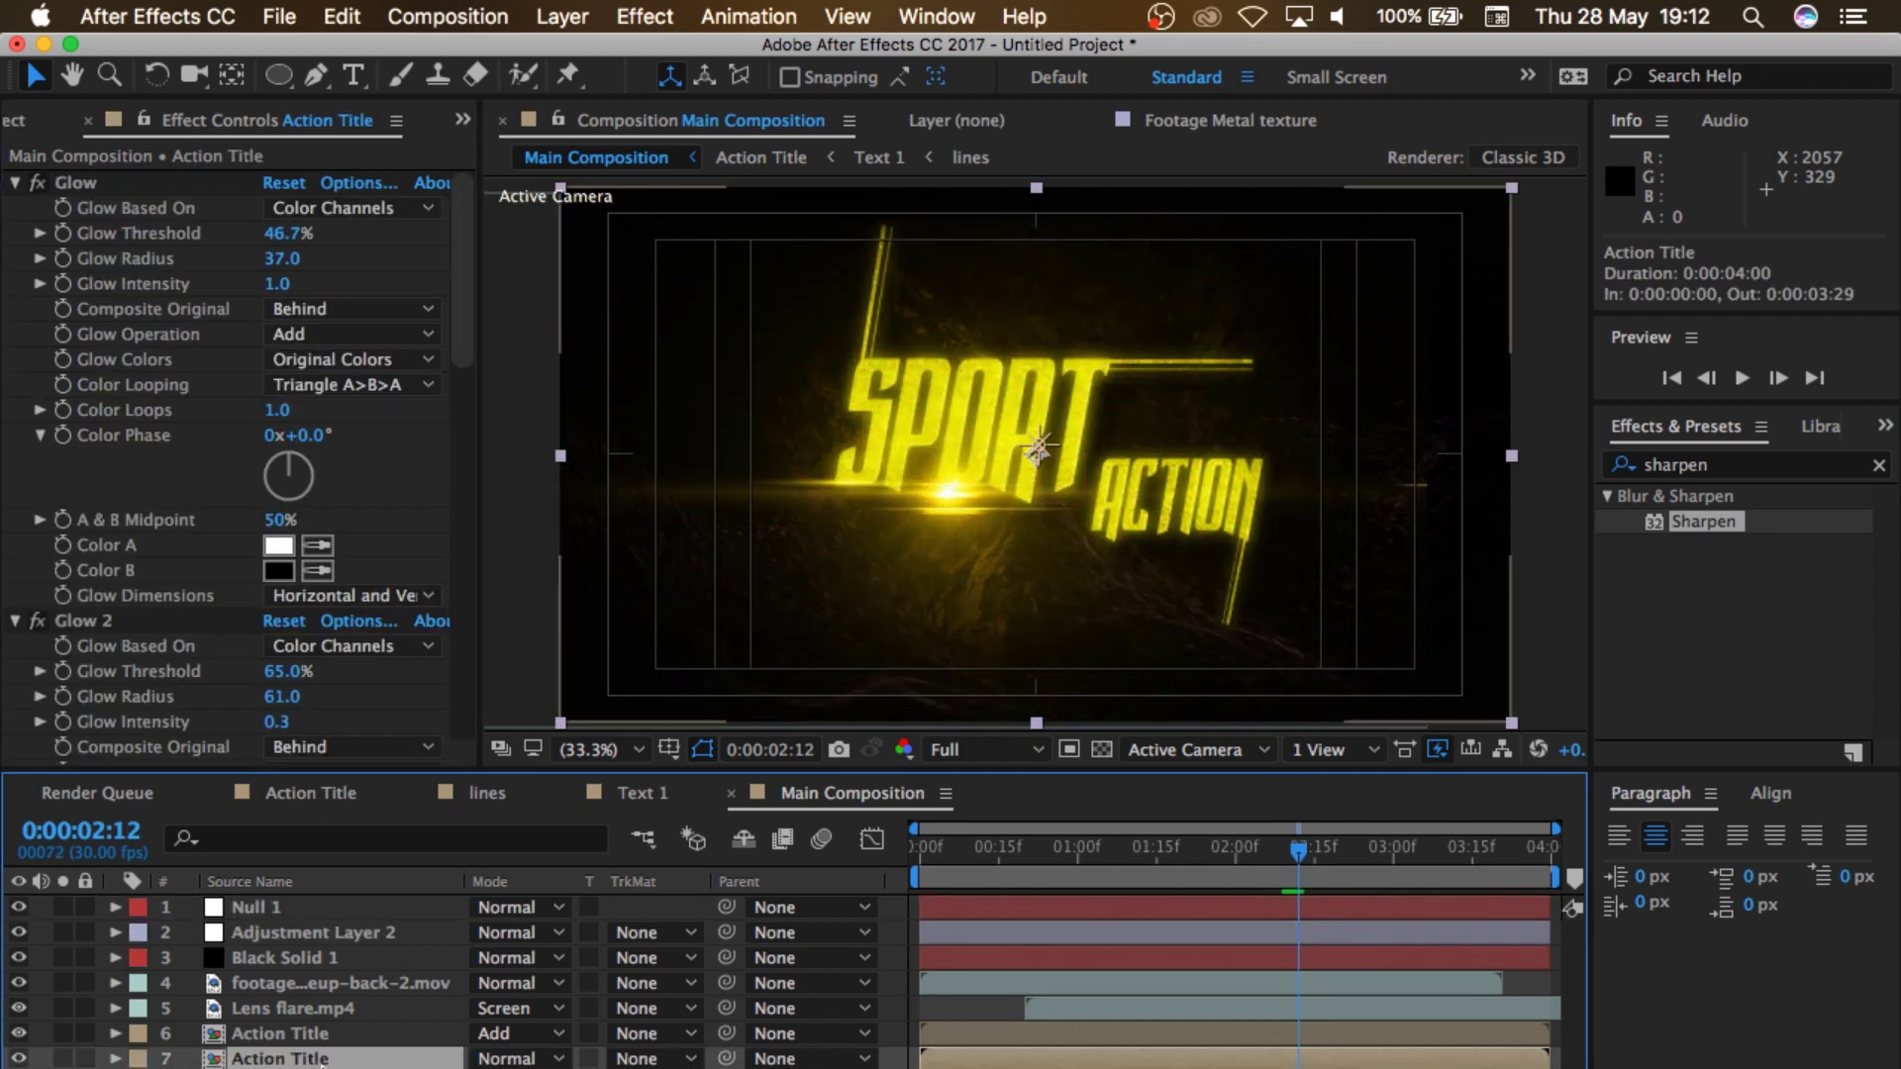
Step: Undo the existing null layer and add a fresh null object to the main composition
key("super+z")
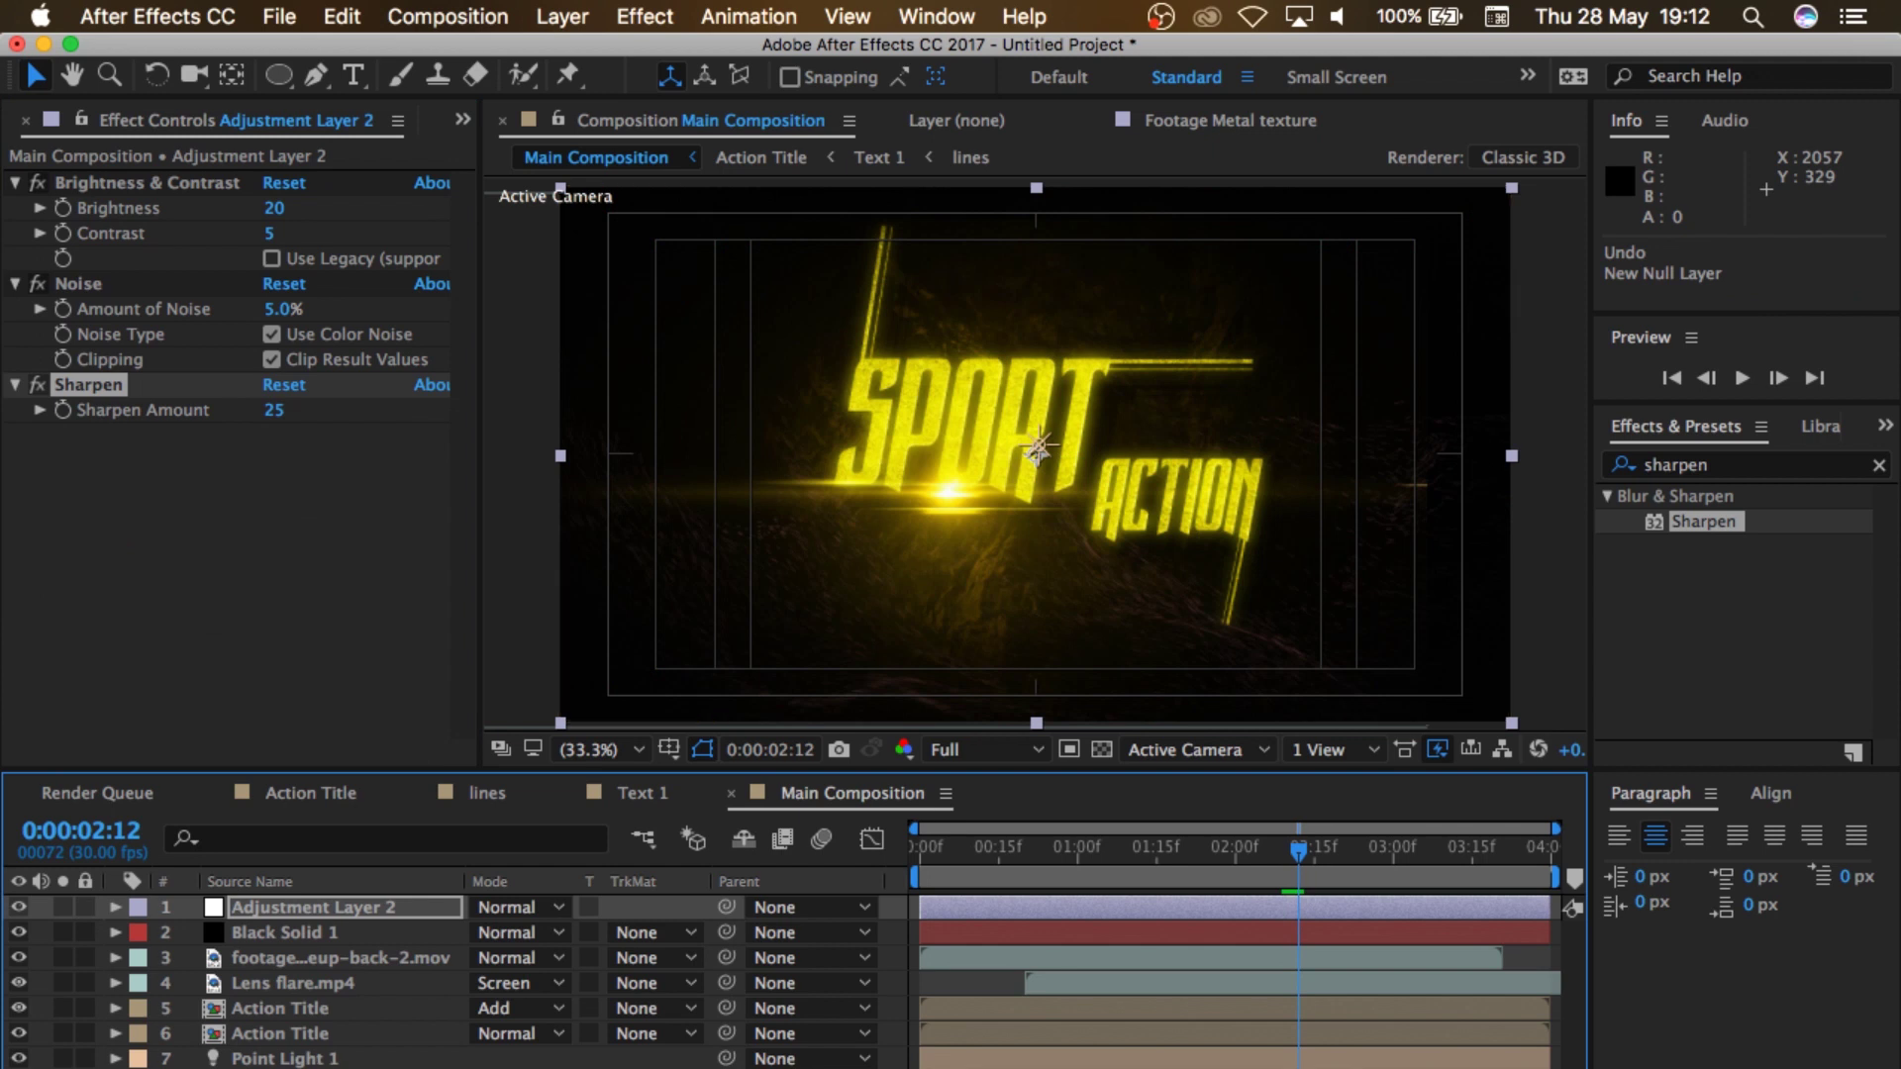
right_click(381, 1065)
mouse_move(667, 859)
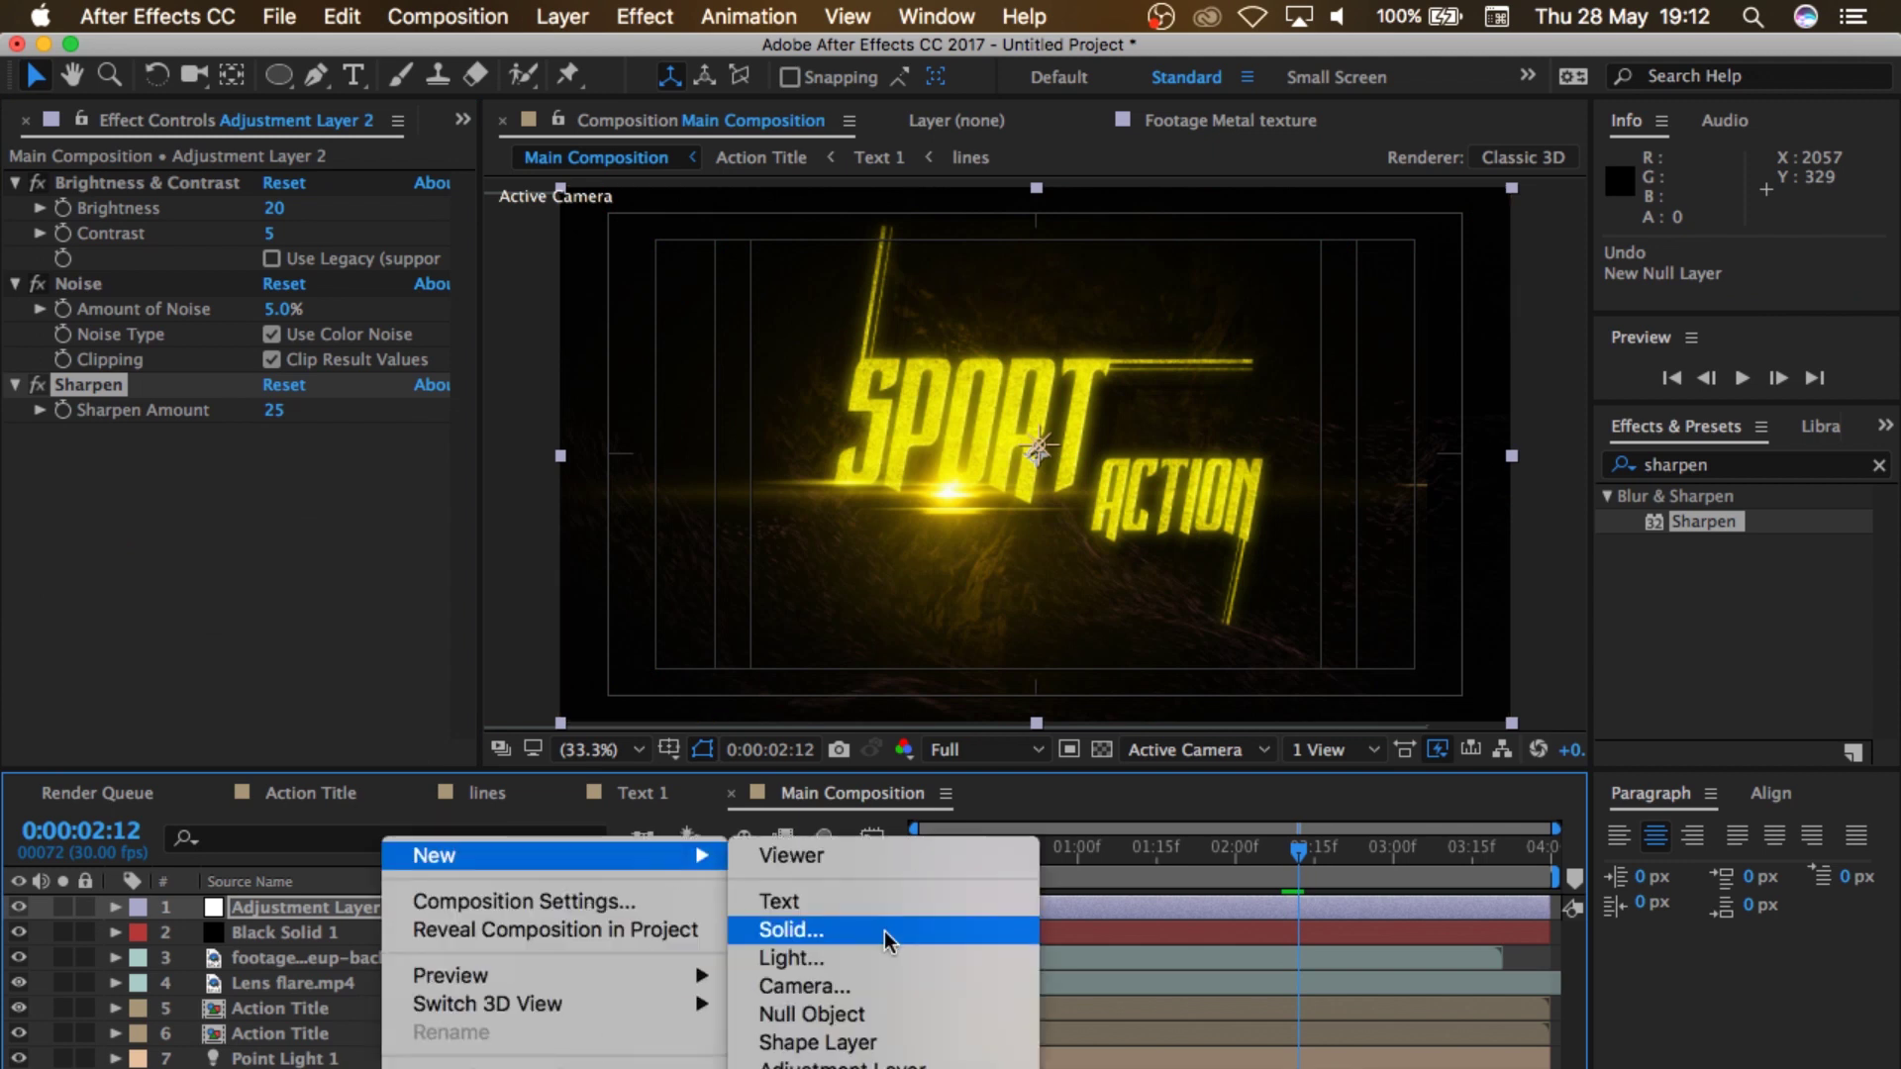
left_click(852, 1014)
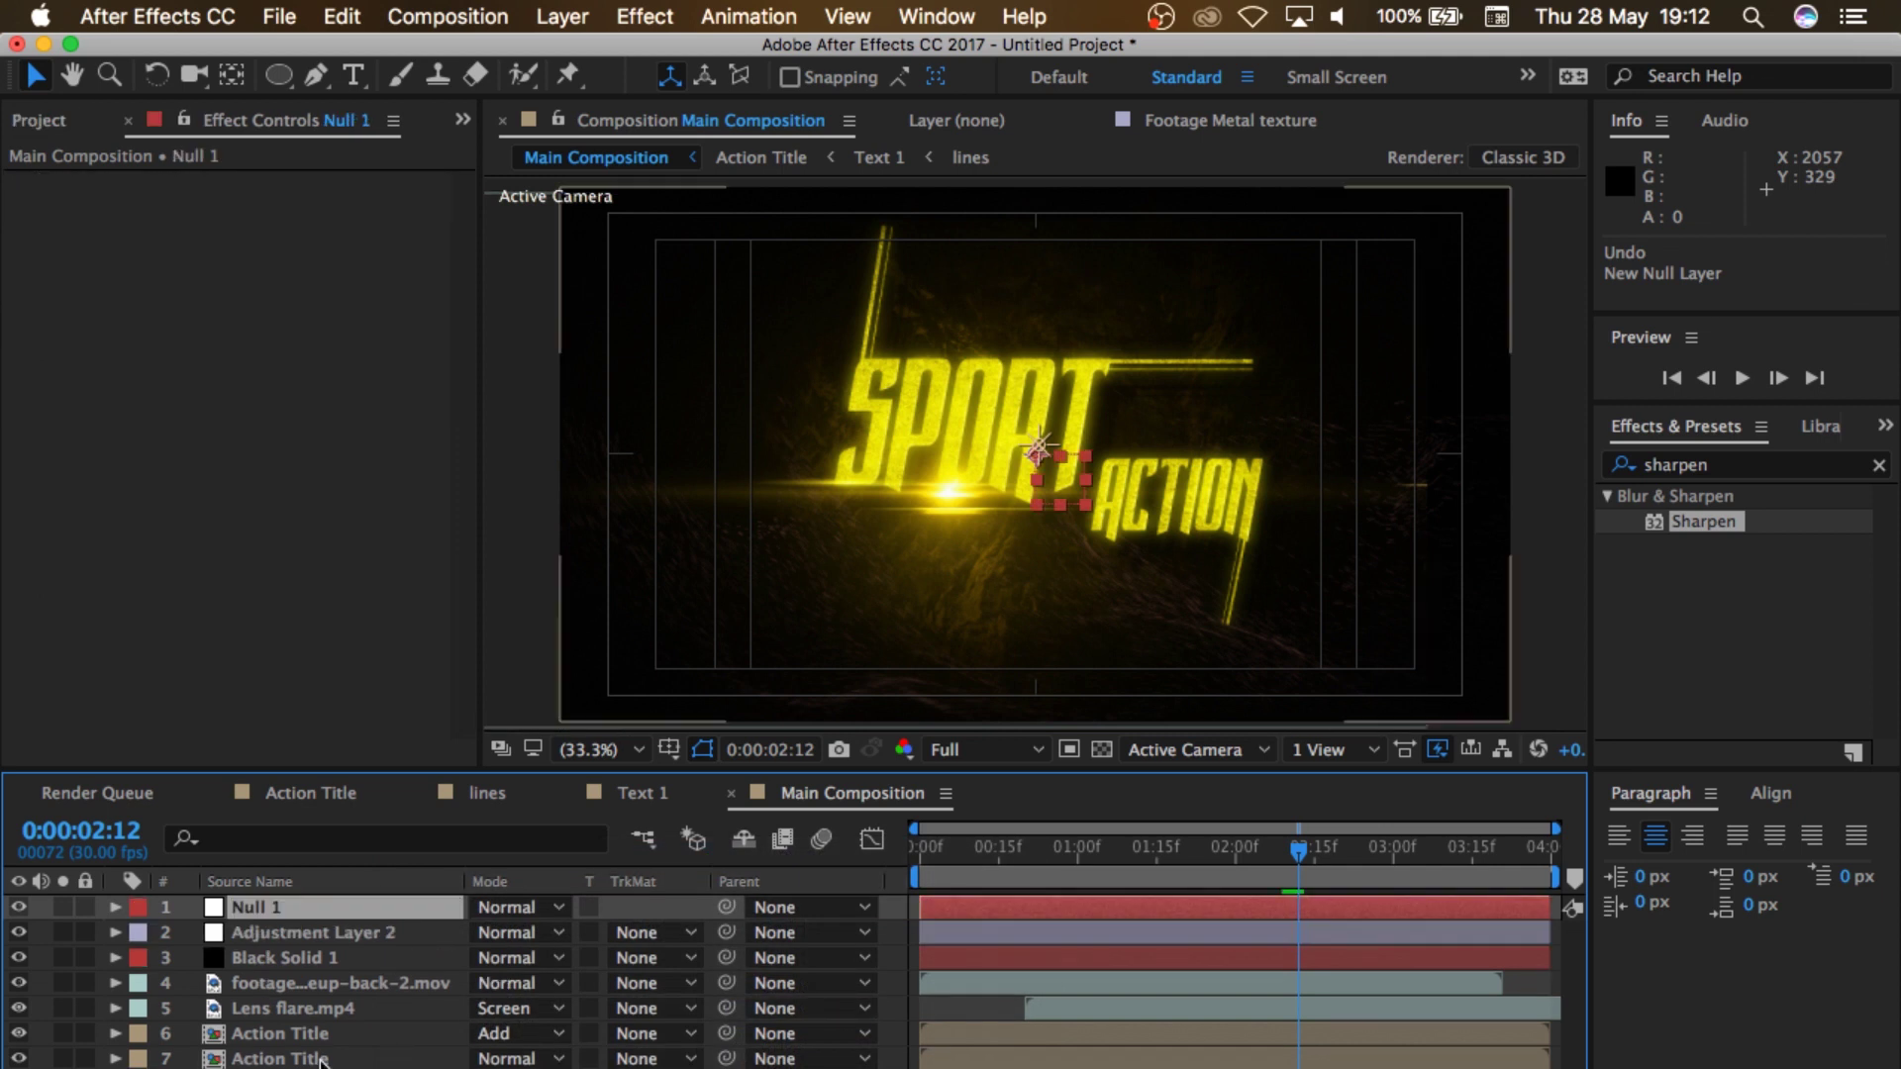
Step: Parent the Lens flare.mp4 layer and both Action Title layers to Null 1
left_click(322, 1062)
left_click(325, 1033, "shift")
left_click(324, 1006, "shift")
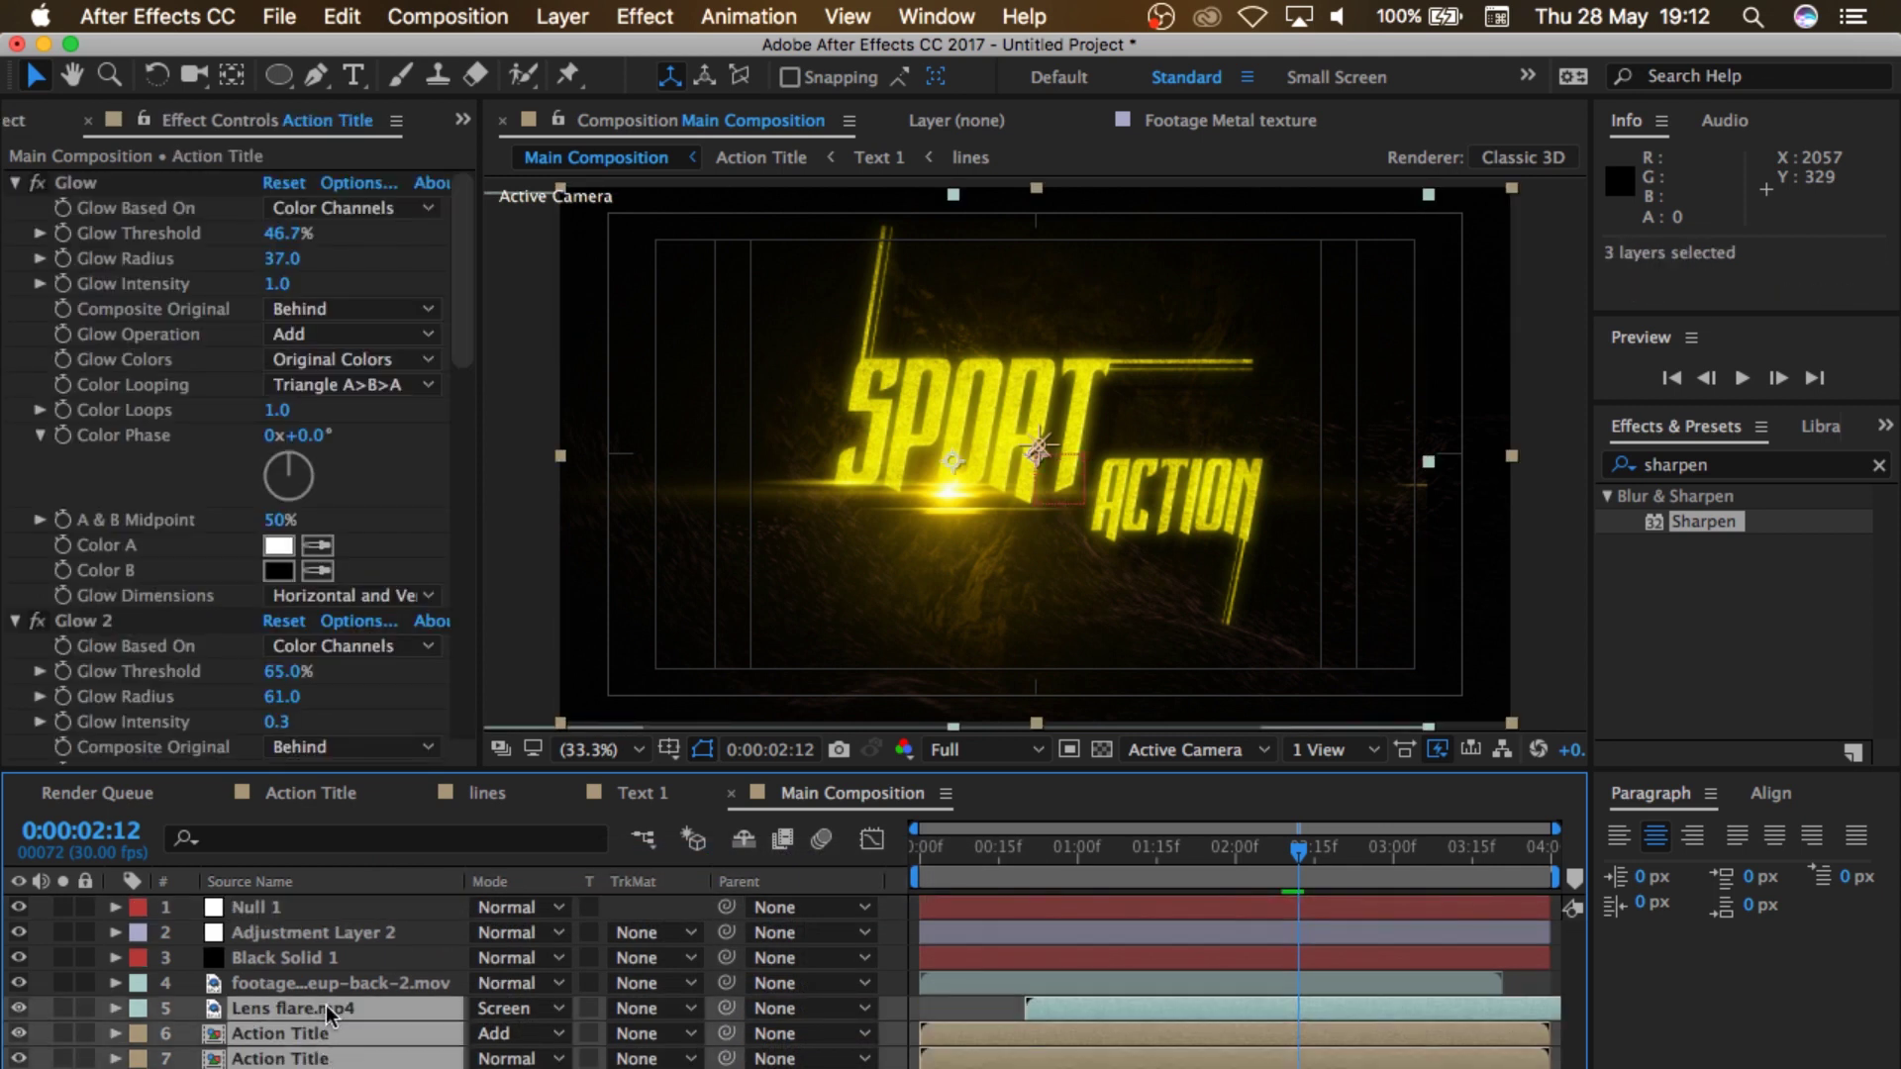
left_click_drag(690, 1059, 306, 905)
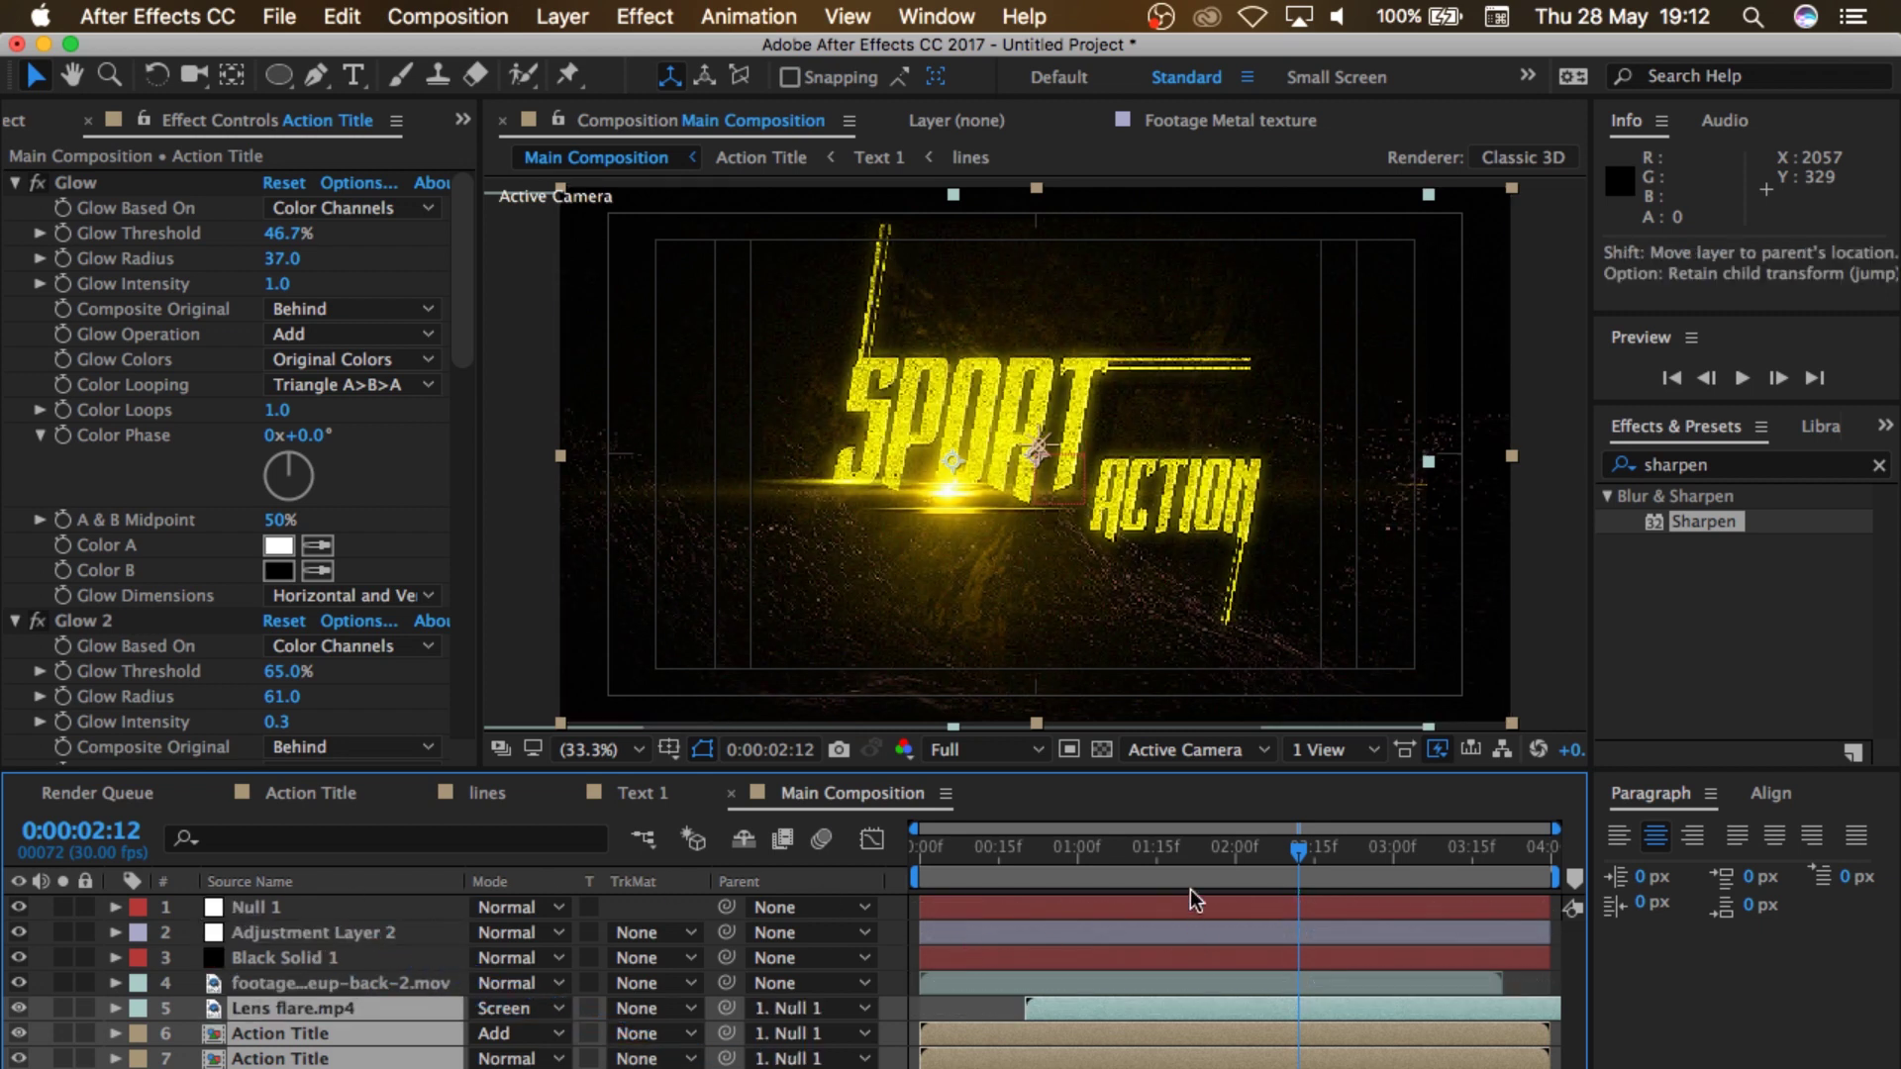
Step: Add a Scale keyframe to Null 1 at the start of the composition, keeping the scale at 100%
left_click_drag(1174, 859, 882, 852)
left_click(373, 906)
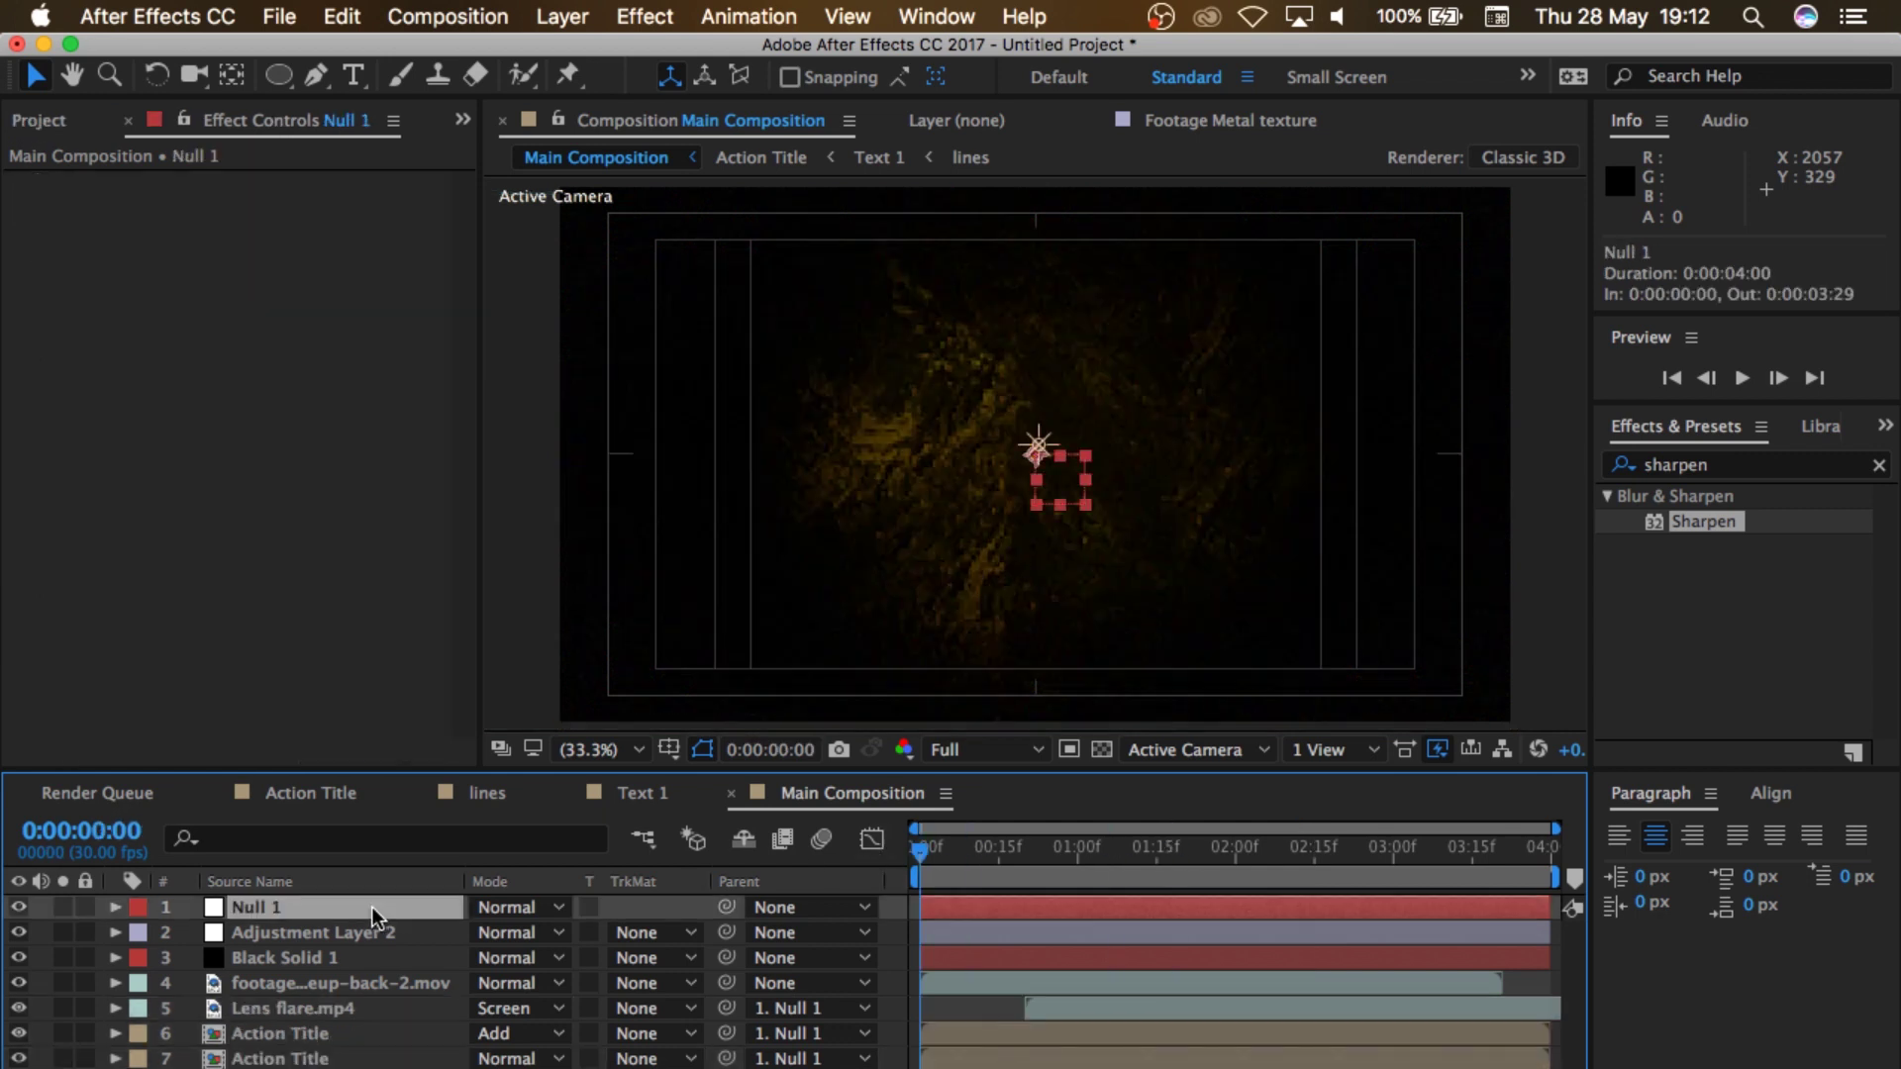
key("p")
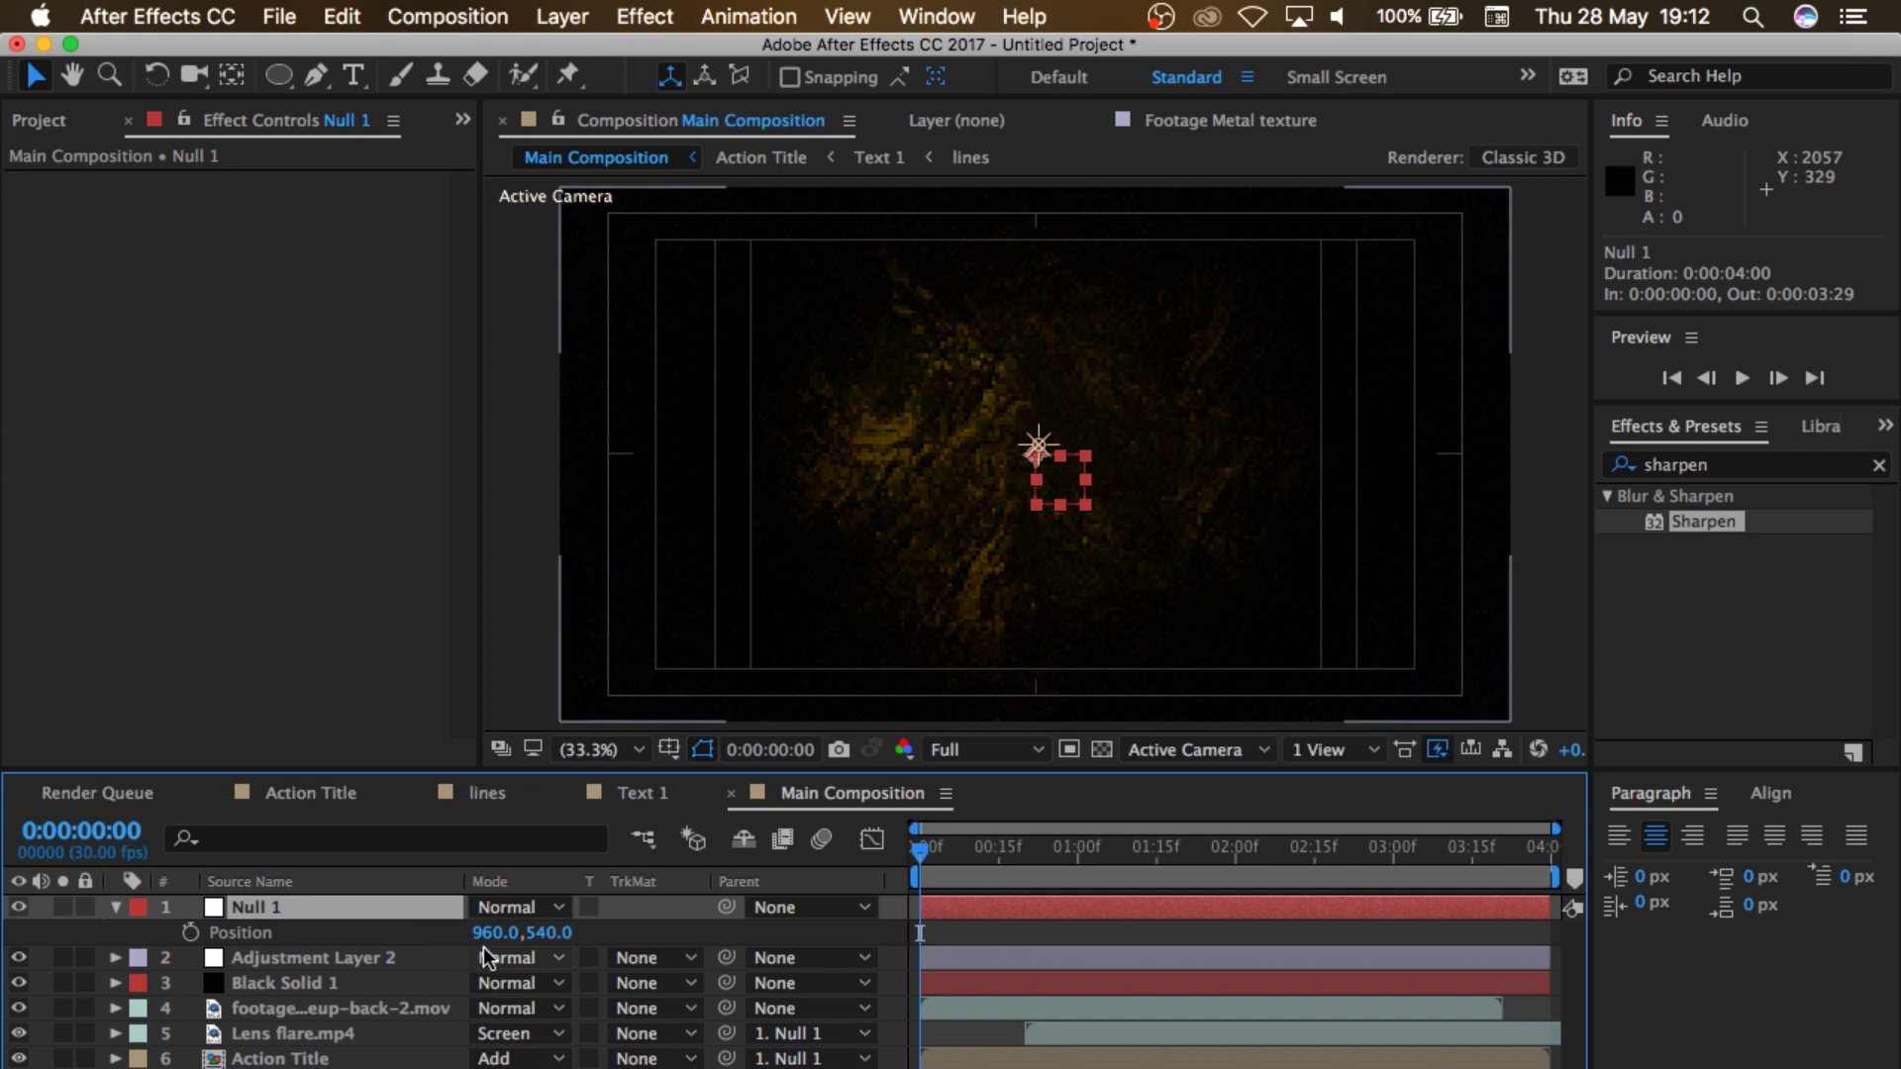
key("s")
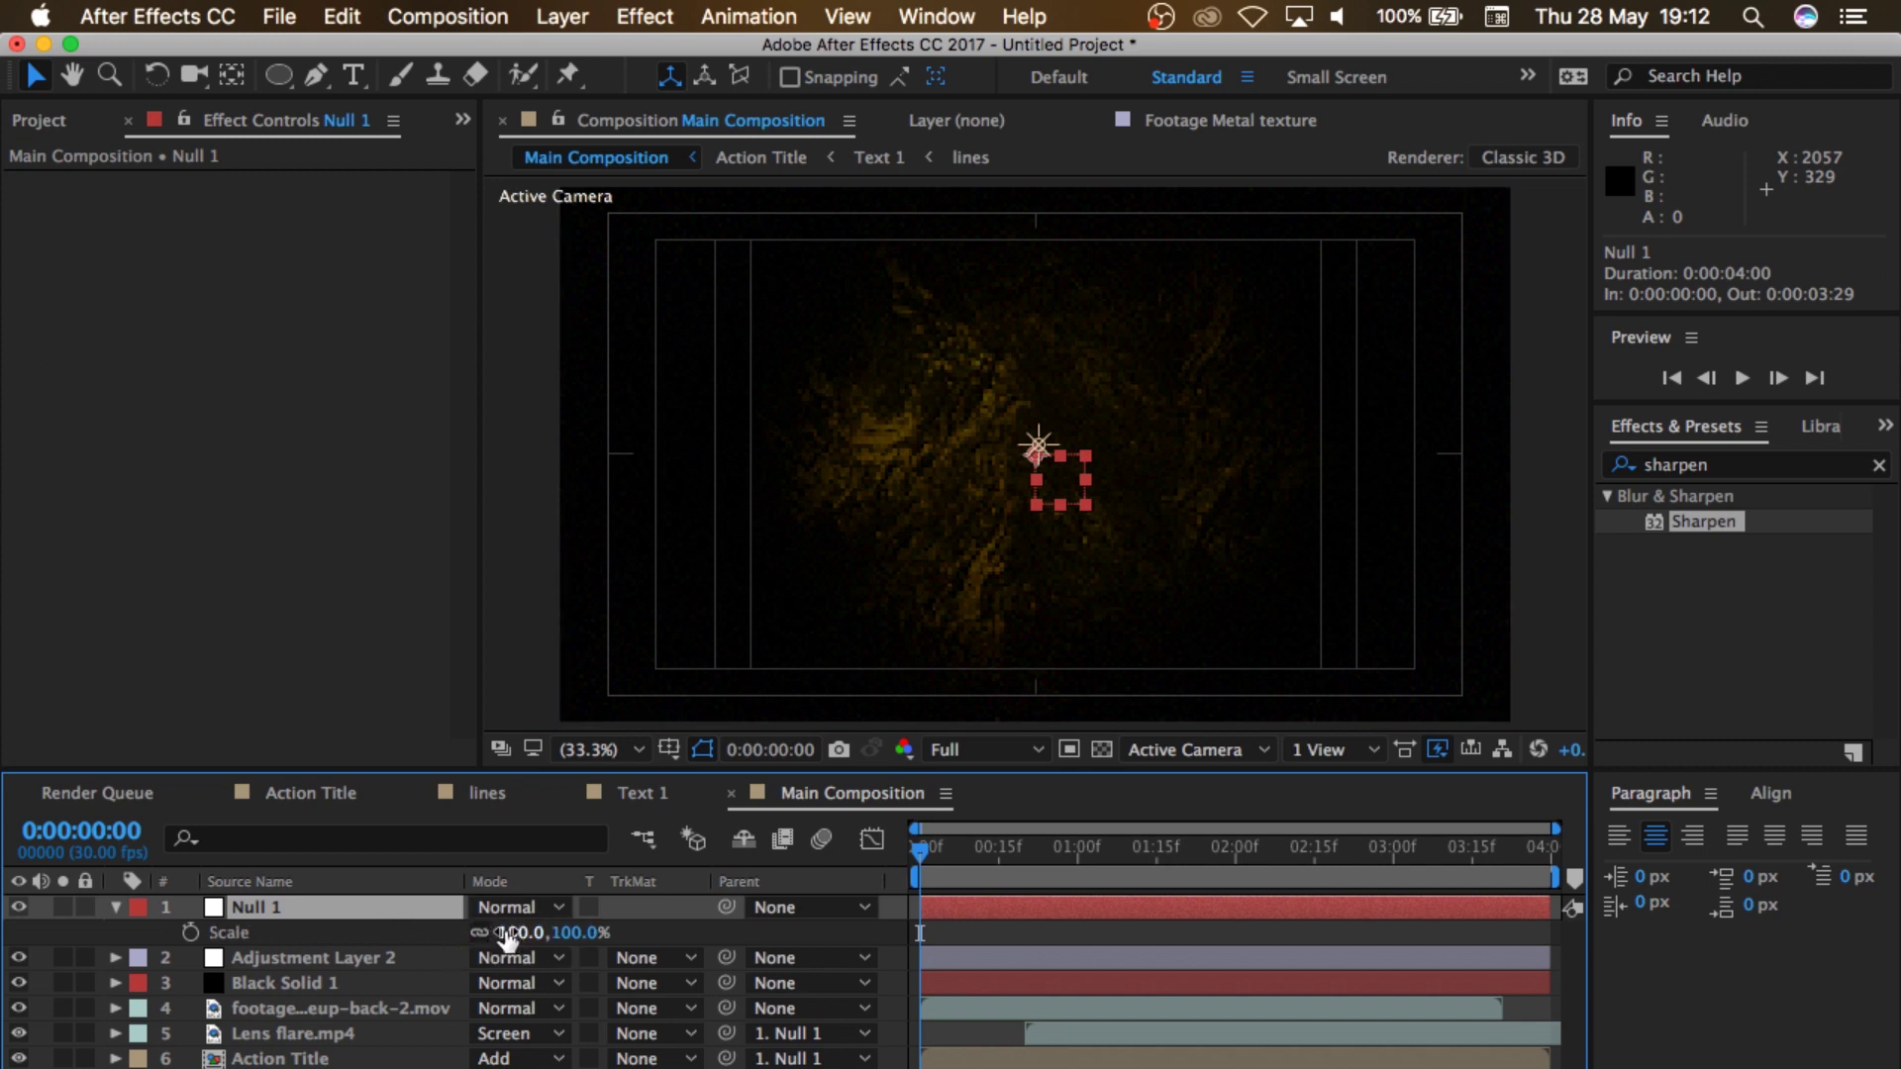
left_click(190, 932)
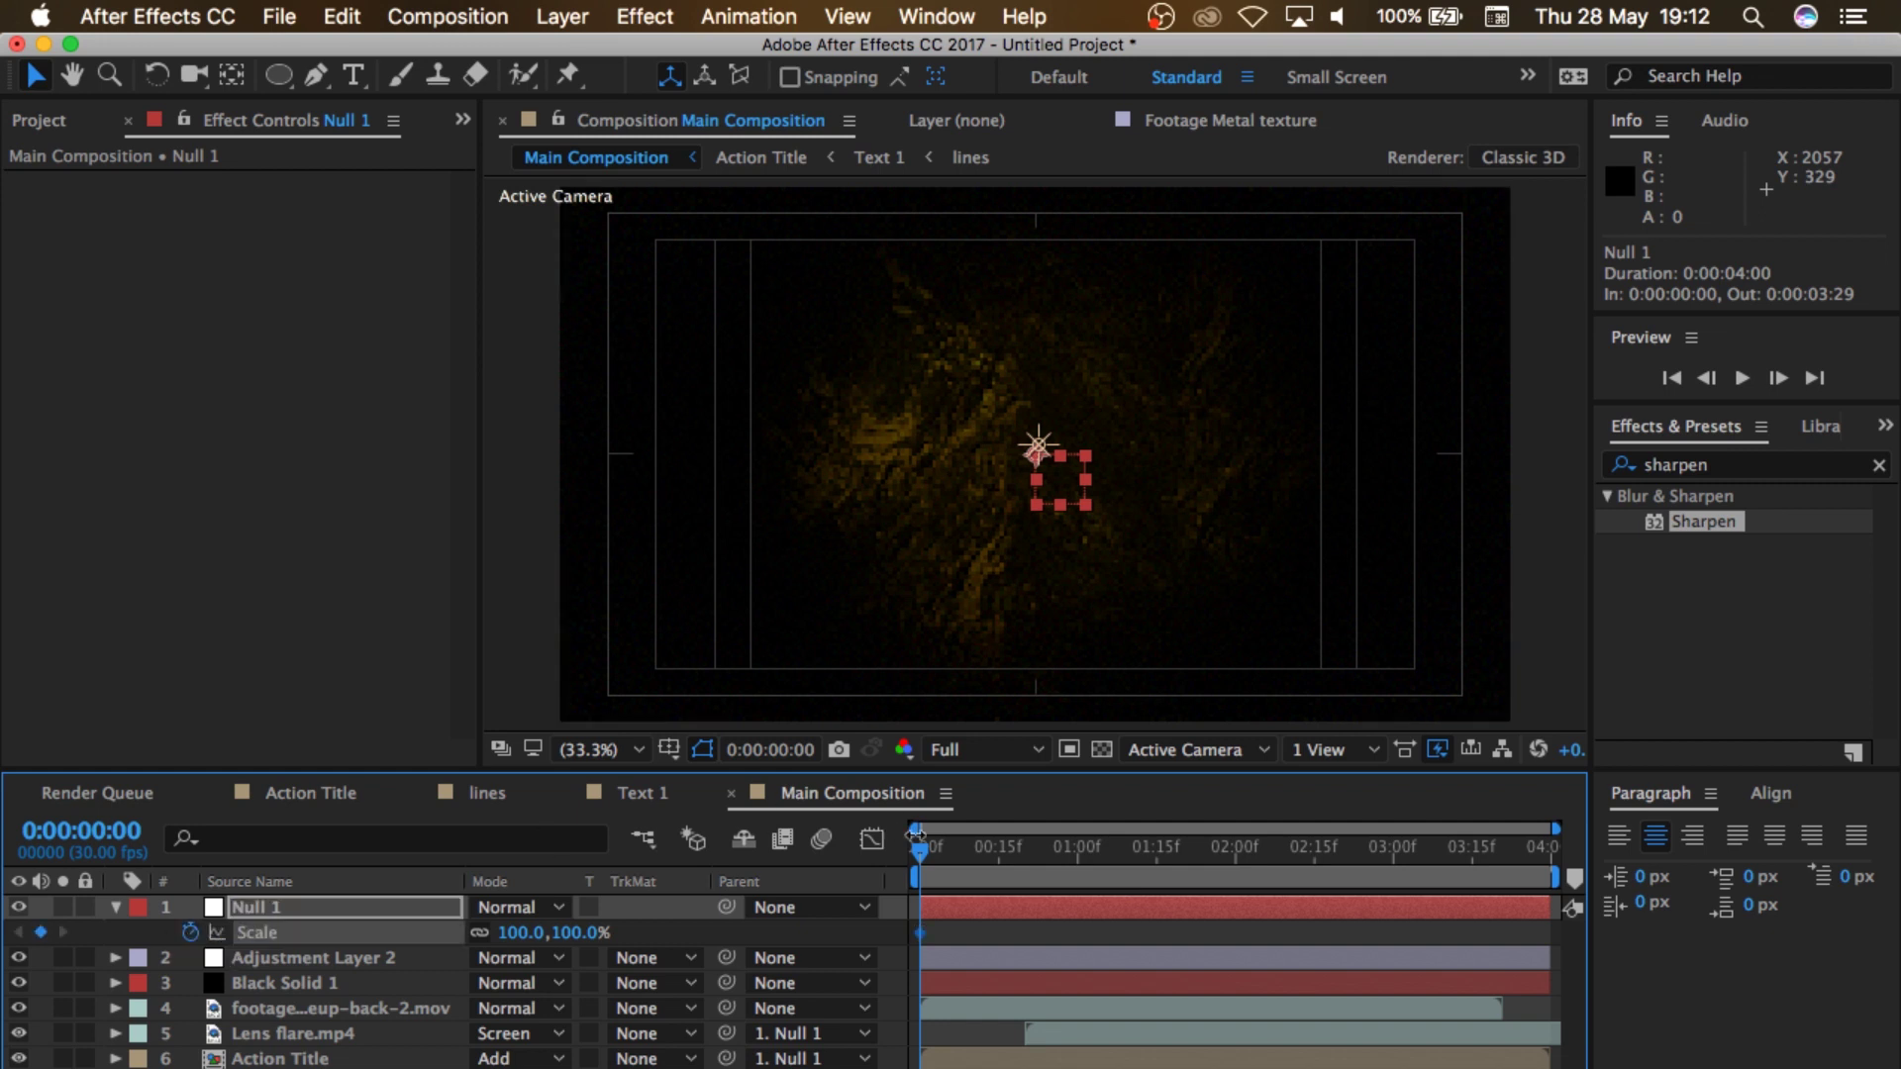
Step: Set Null 1's Scale to 110% at 0:00:03:29, preview the zoom, and collapse the layer's properties
left_click_drag(915, 838, 1574, 852)
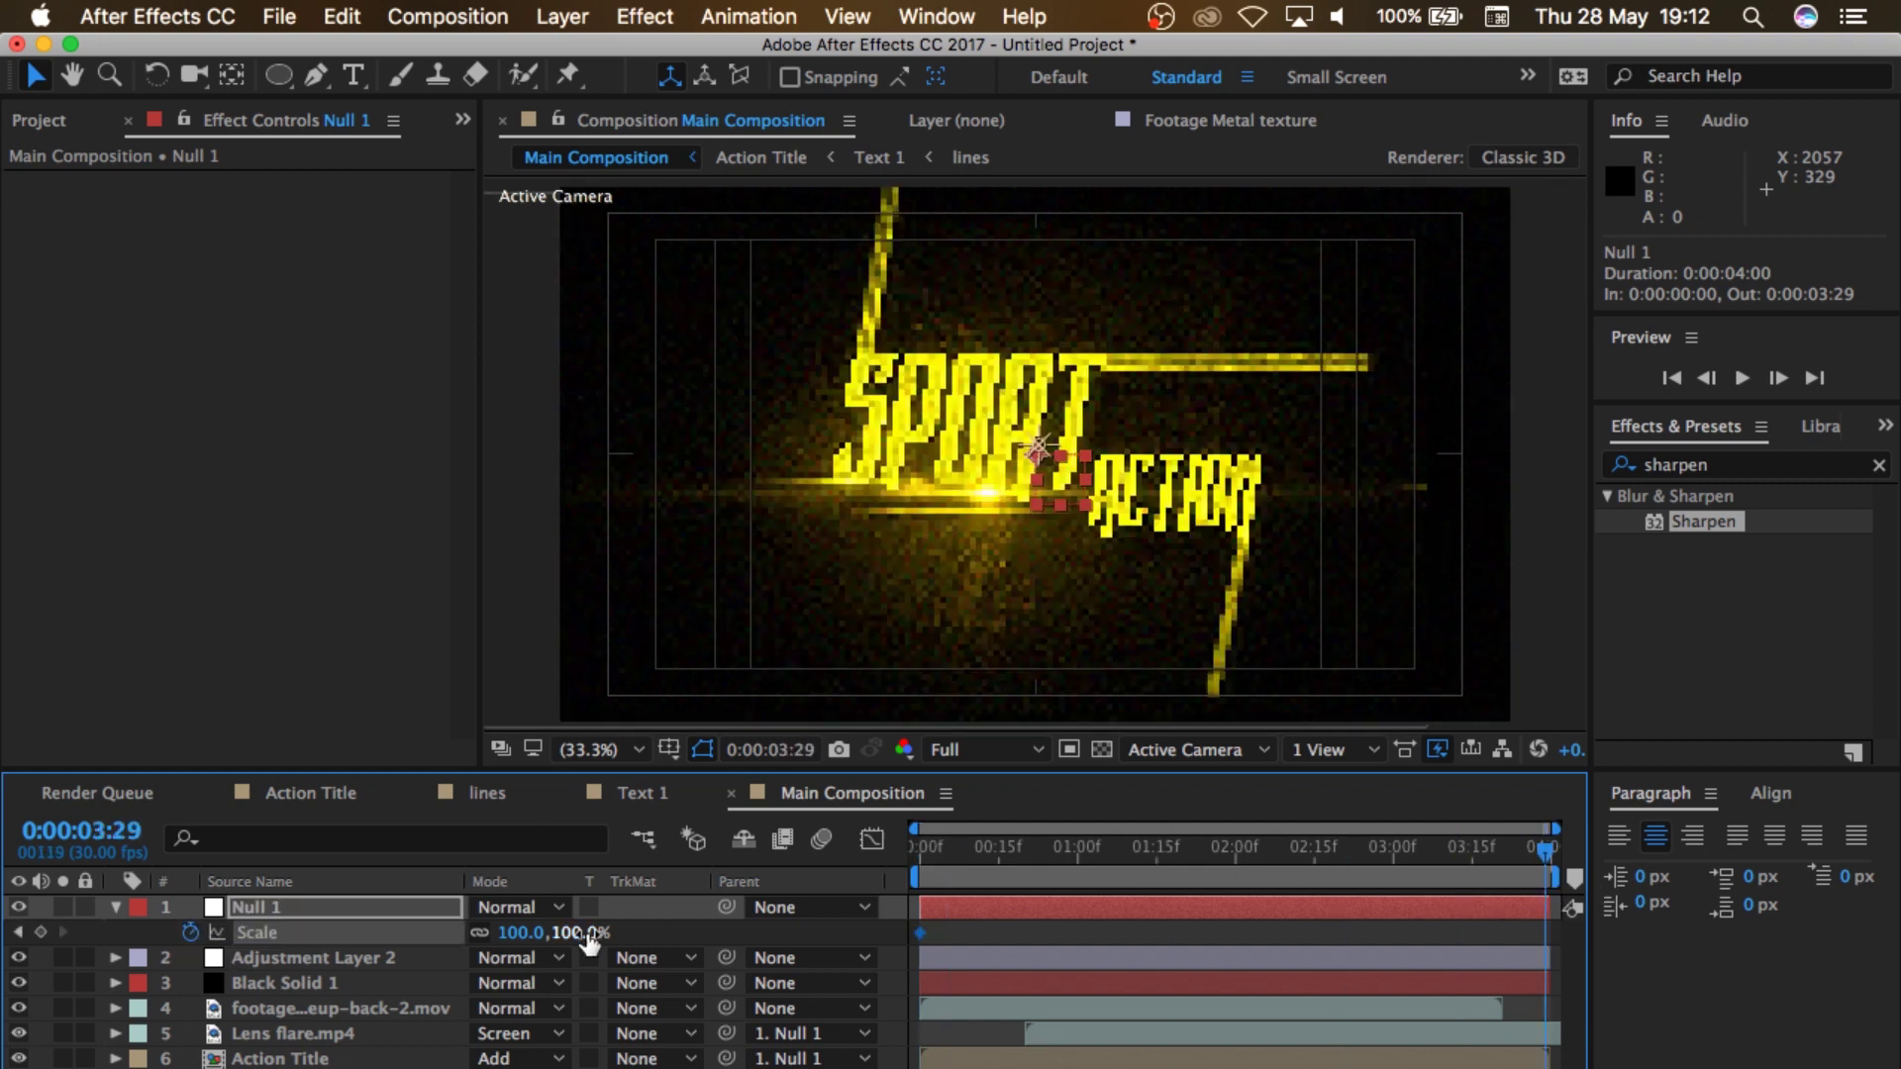
left_click_drag(589, 943, 536, 949)
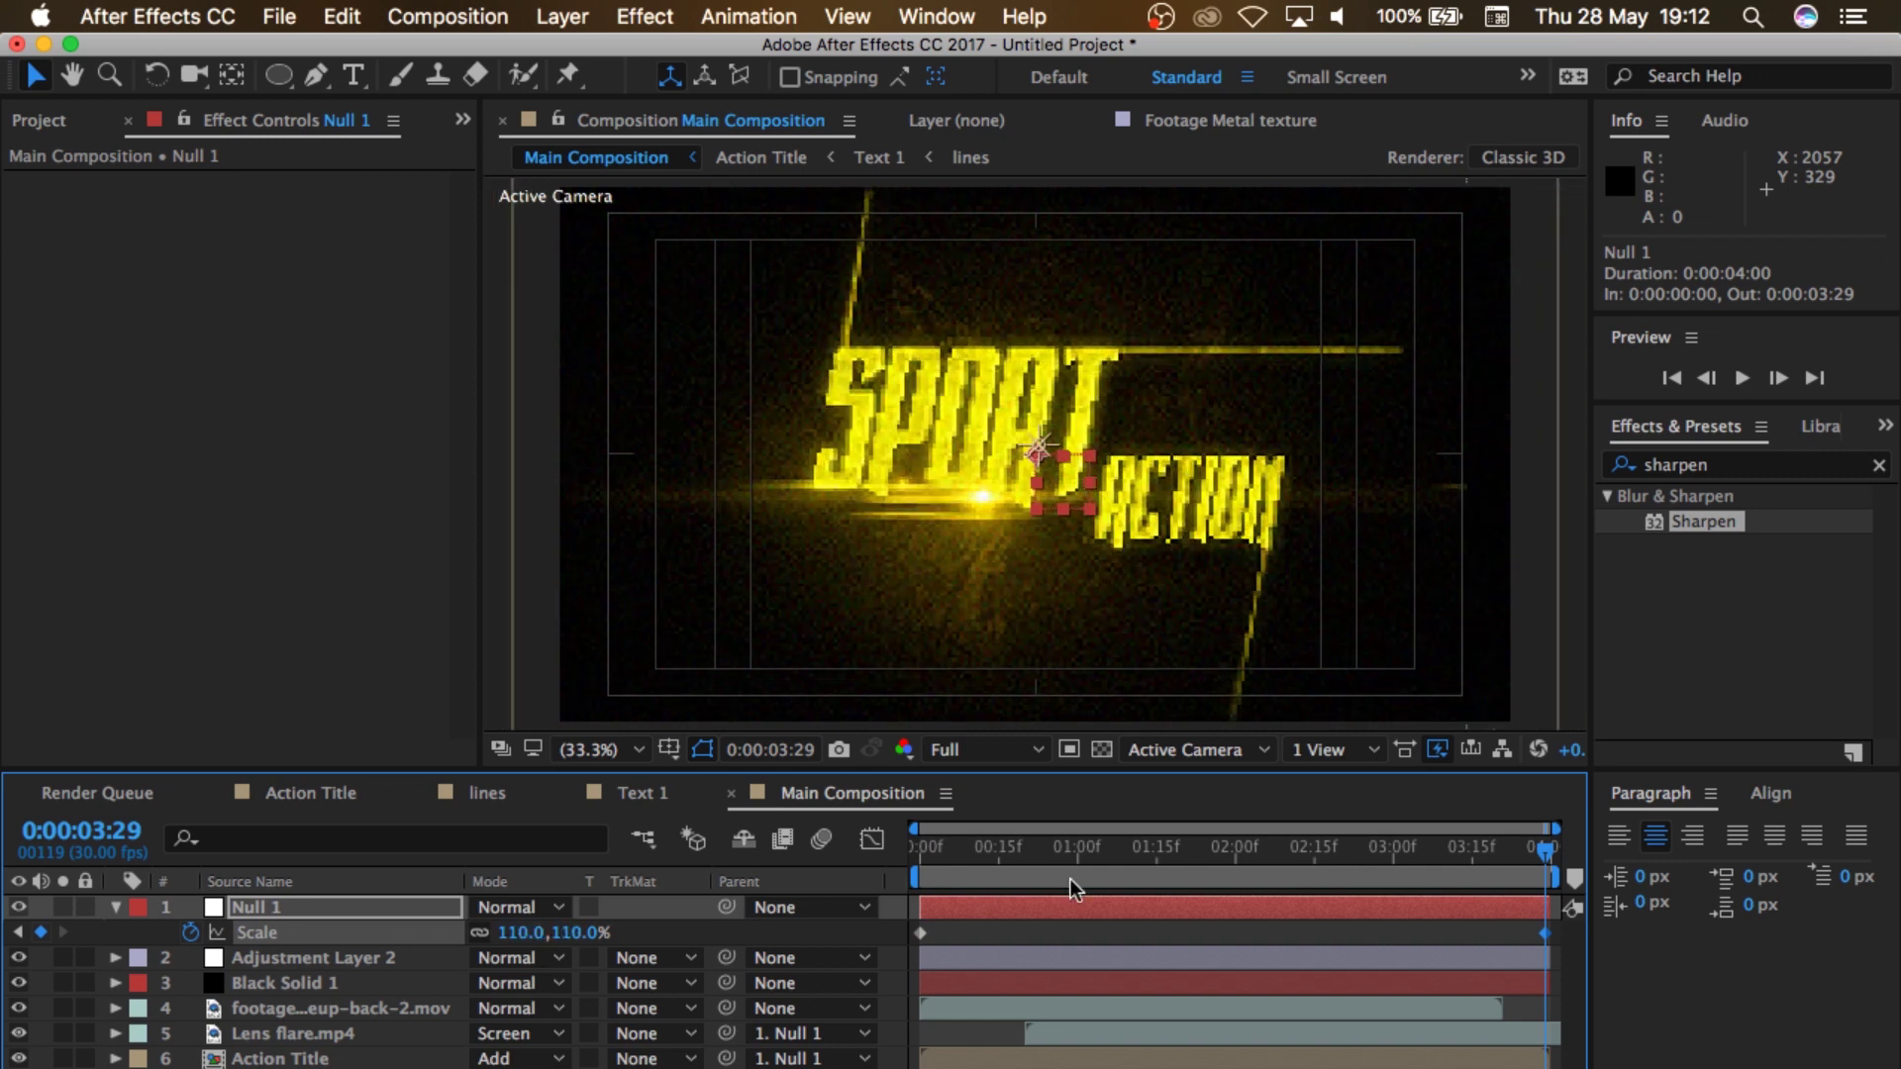
key("space")
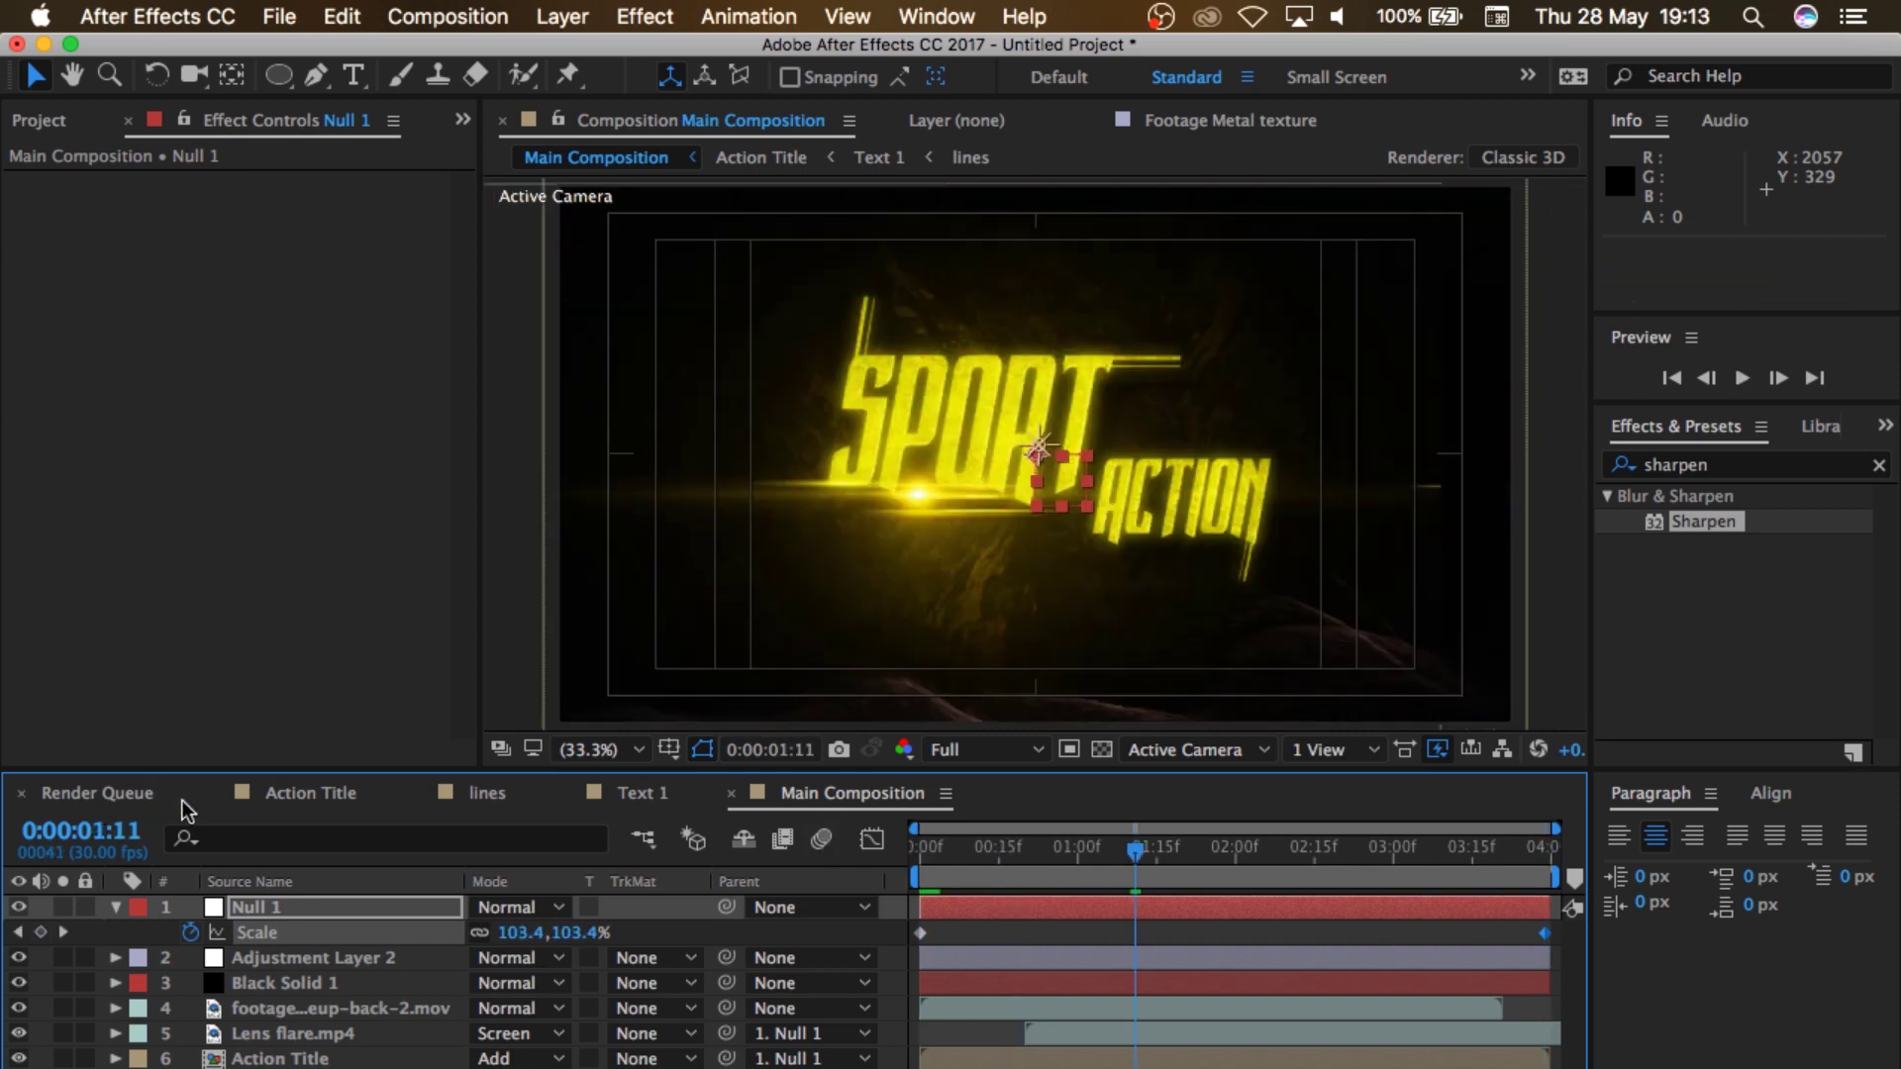
left_click(117, 908)
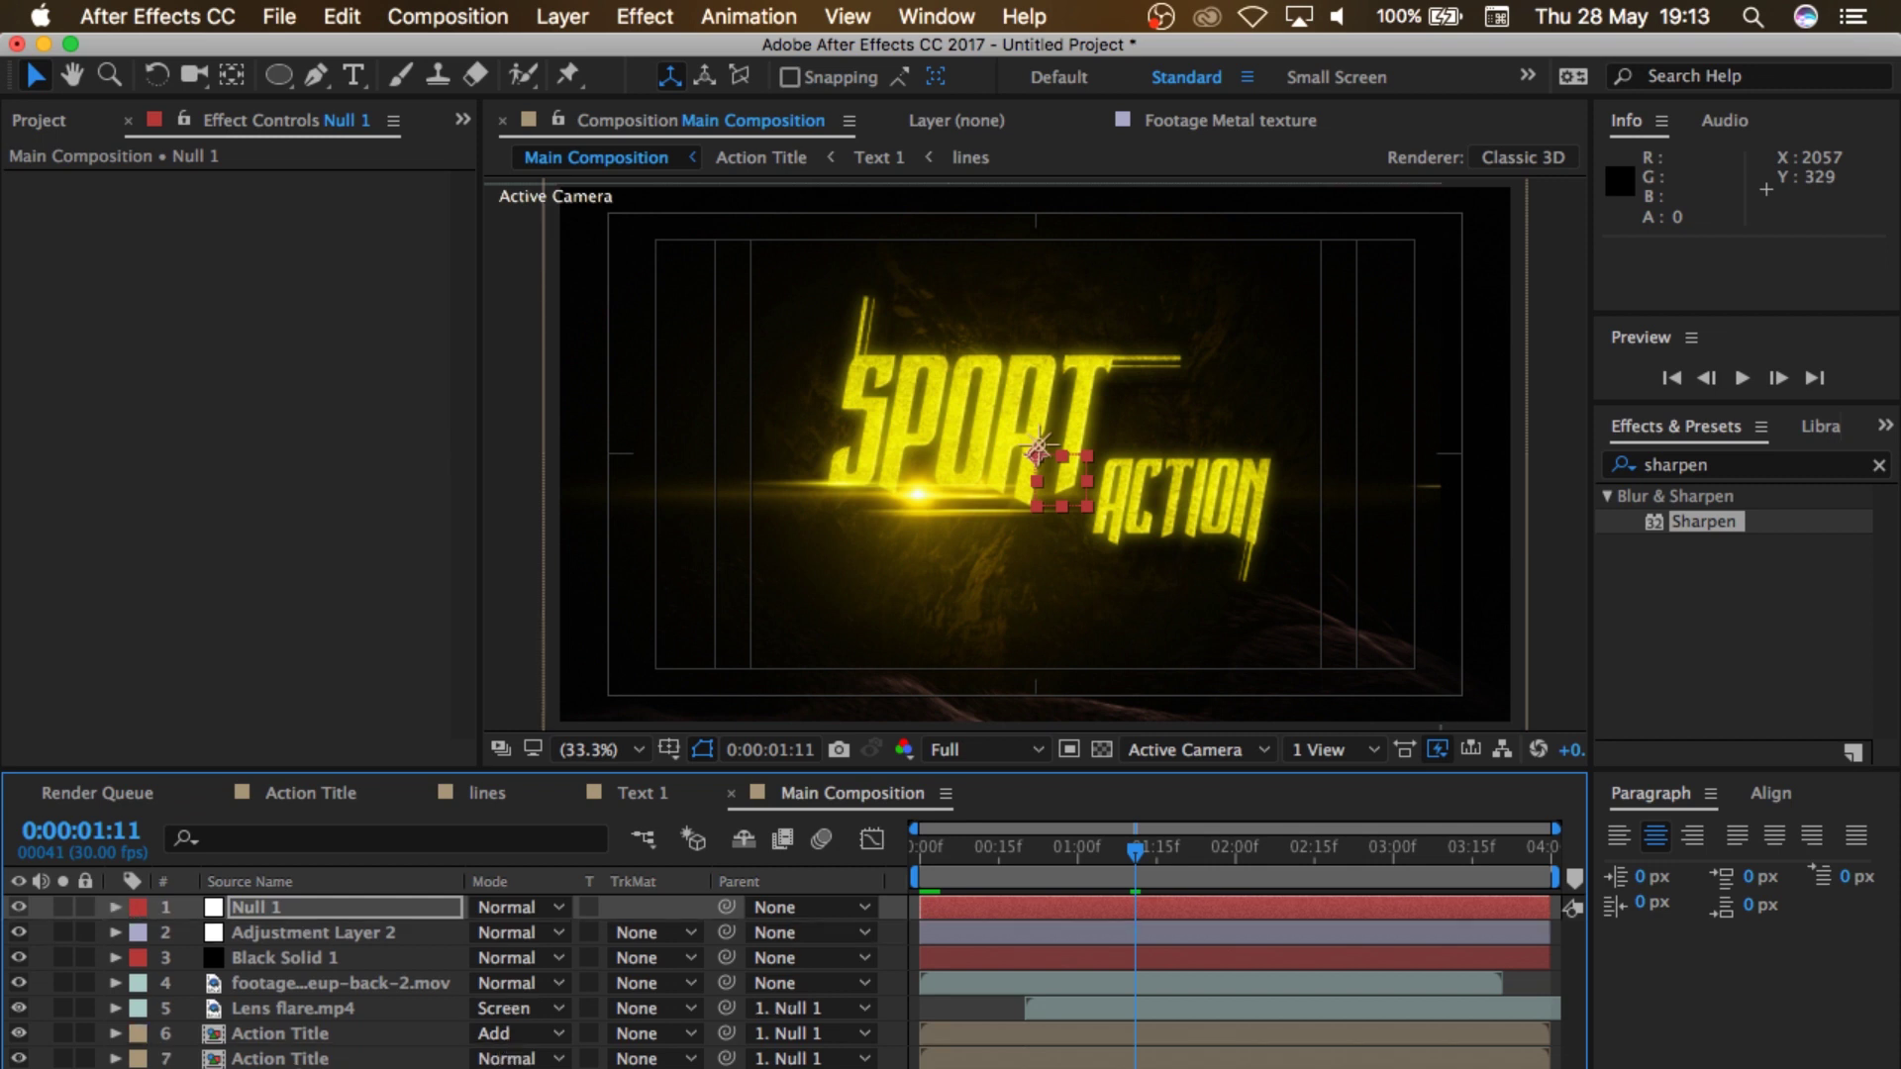
Step: Create a new 1920 x 1080 px black solid on top of the main composition's layers
right_click(335, 1067)
mouse_move(627, 857)
left_click(830, 932)
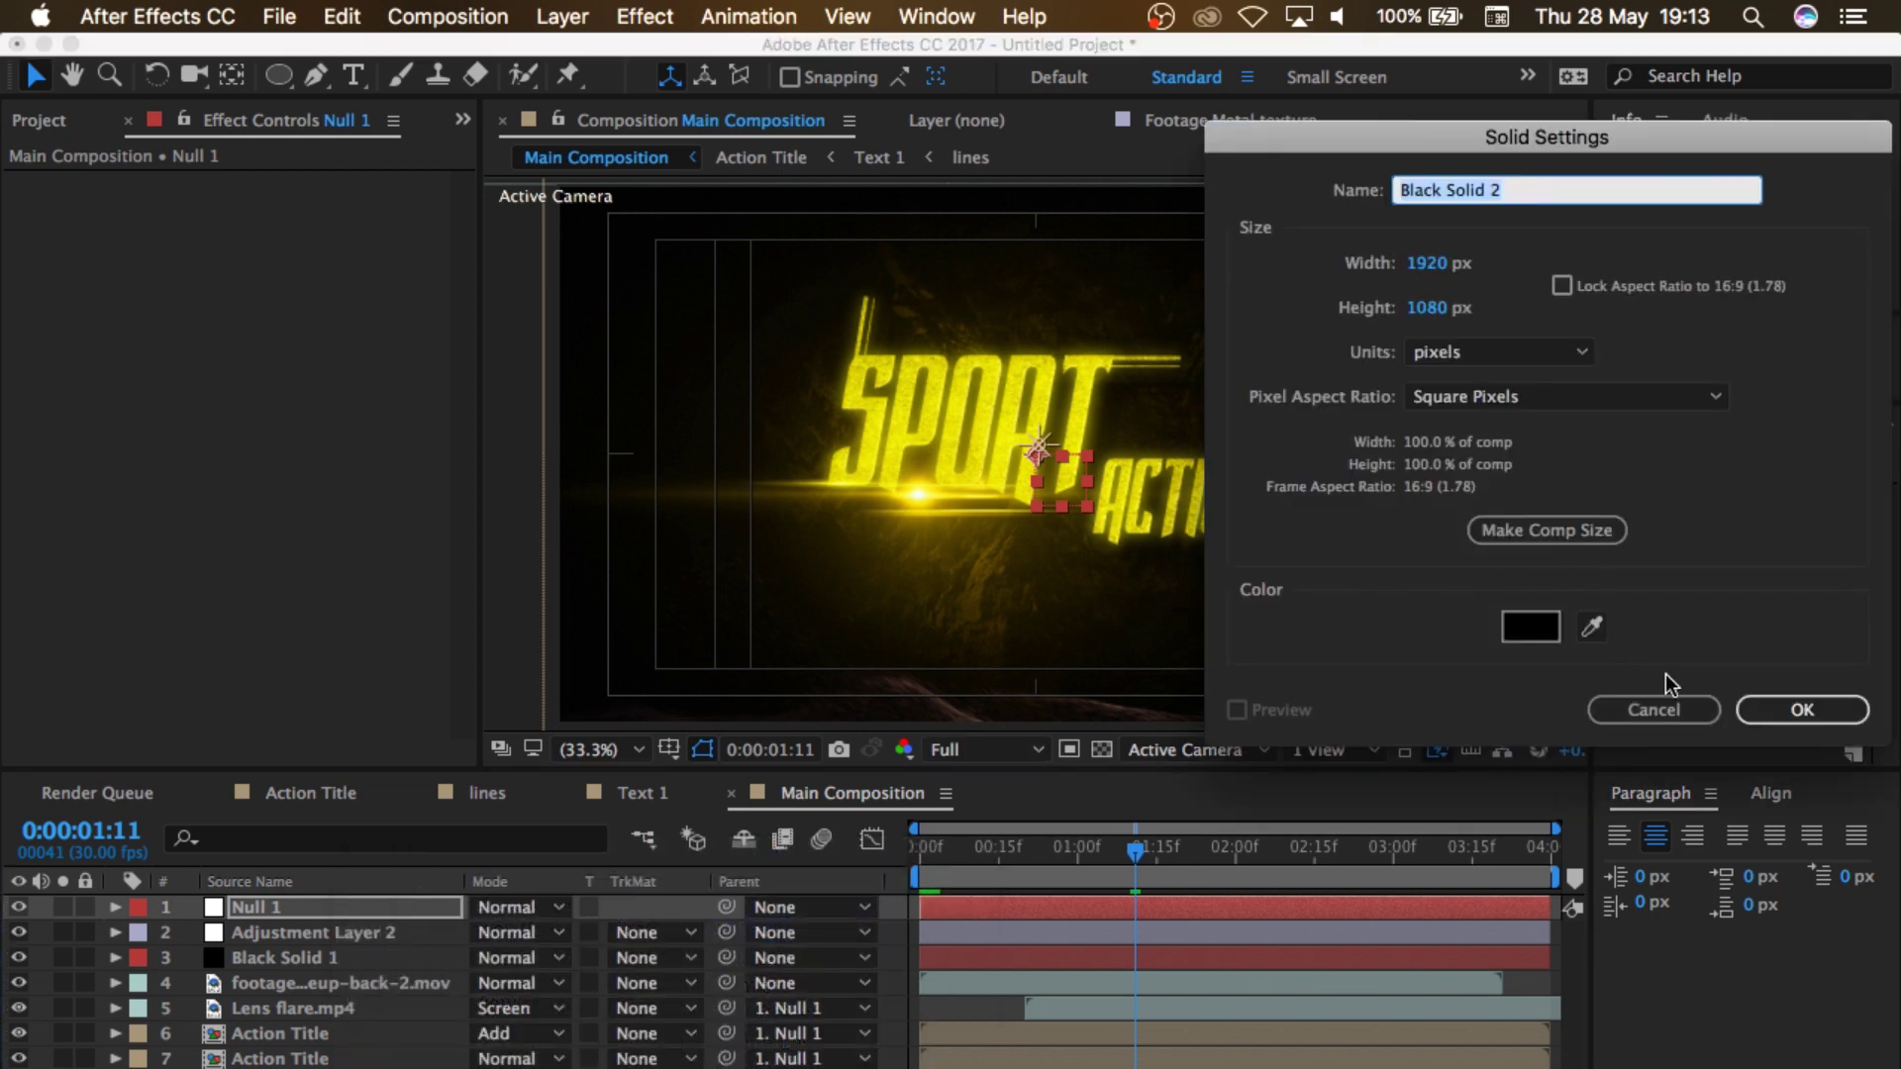
left_click(1800, 709)
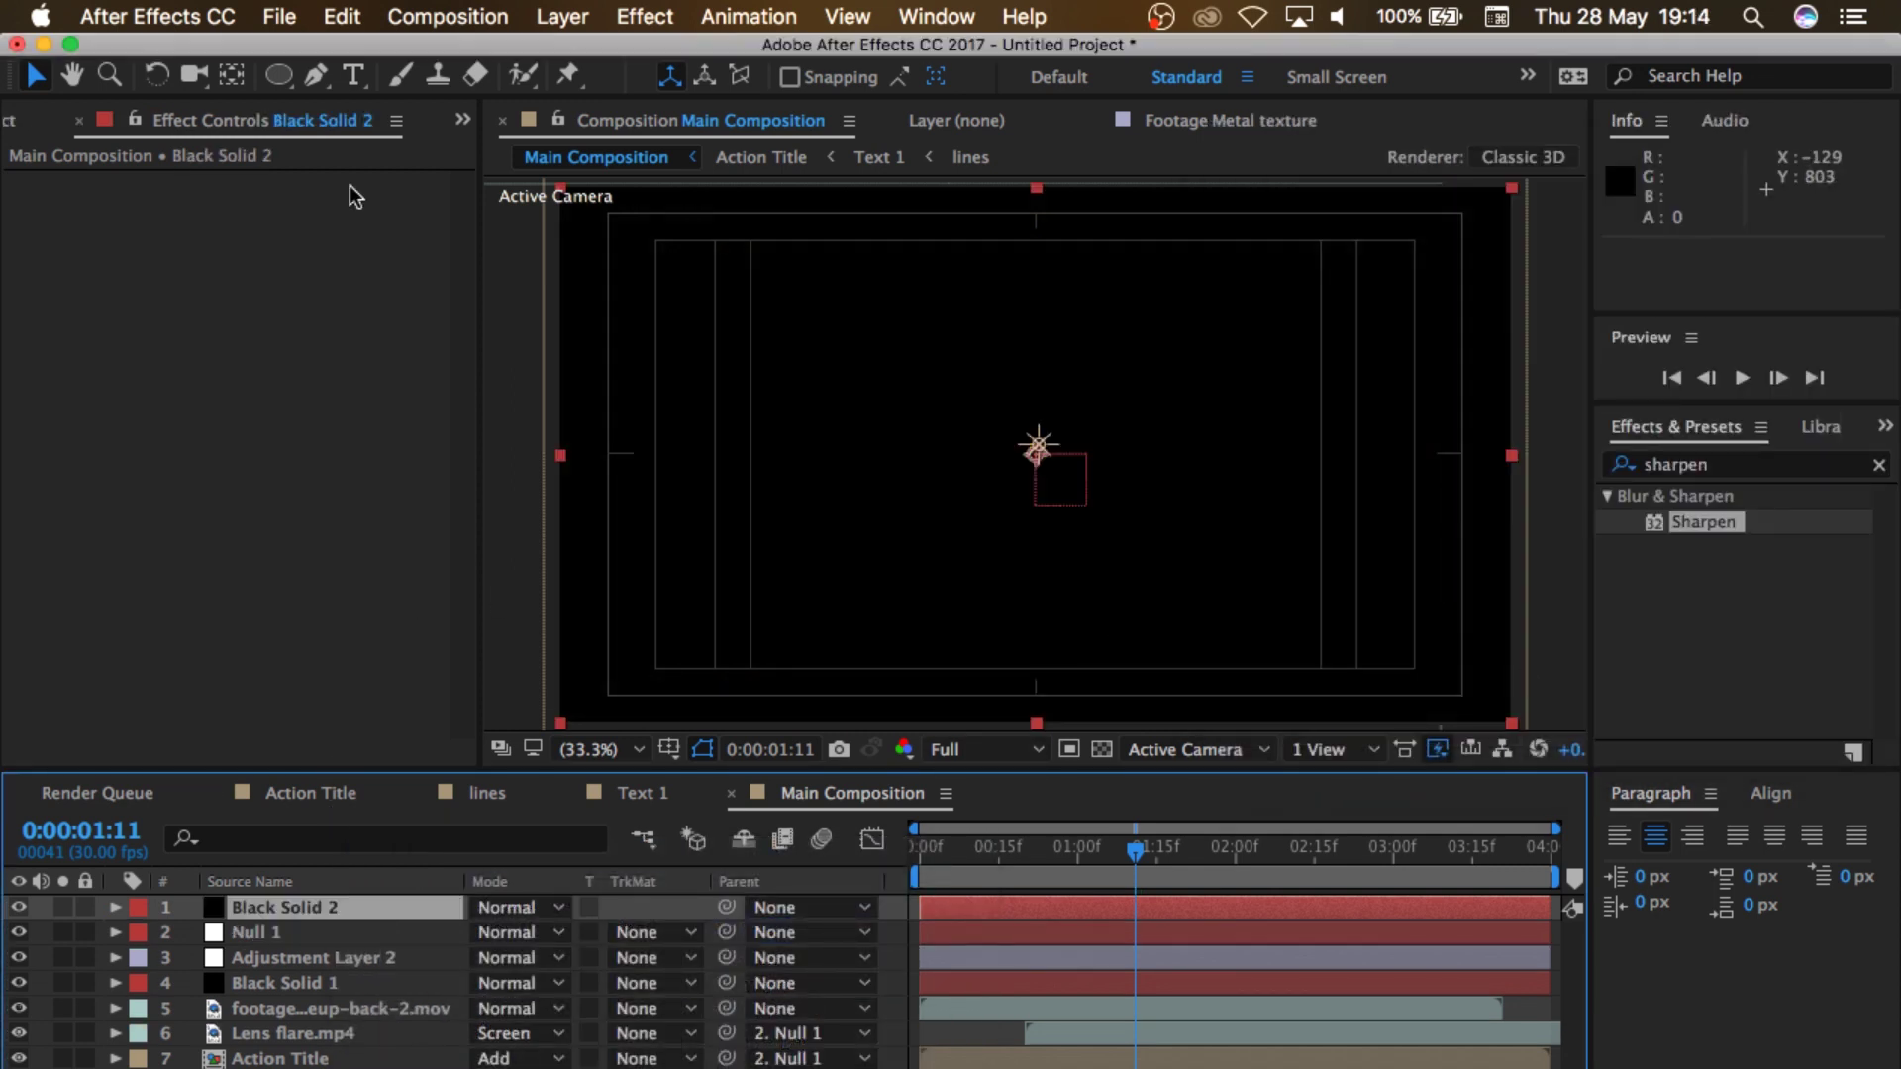
Step: Add a full-frame rectangular mask to Black Solid 2 and shrink its height symmetrically to about 79%
left_click_drag(279, 74, 412, 73)
double_click(274, 79)
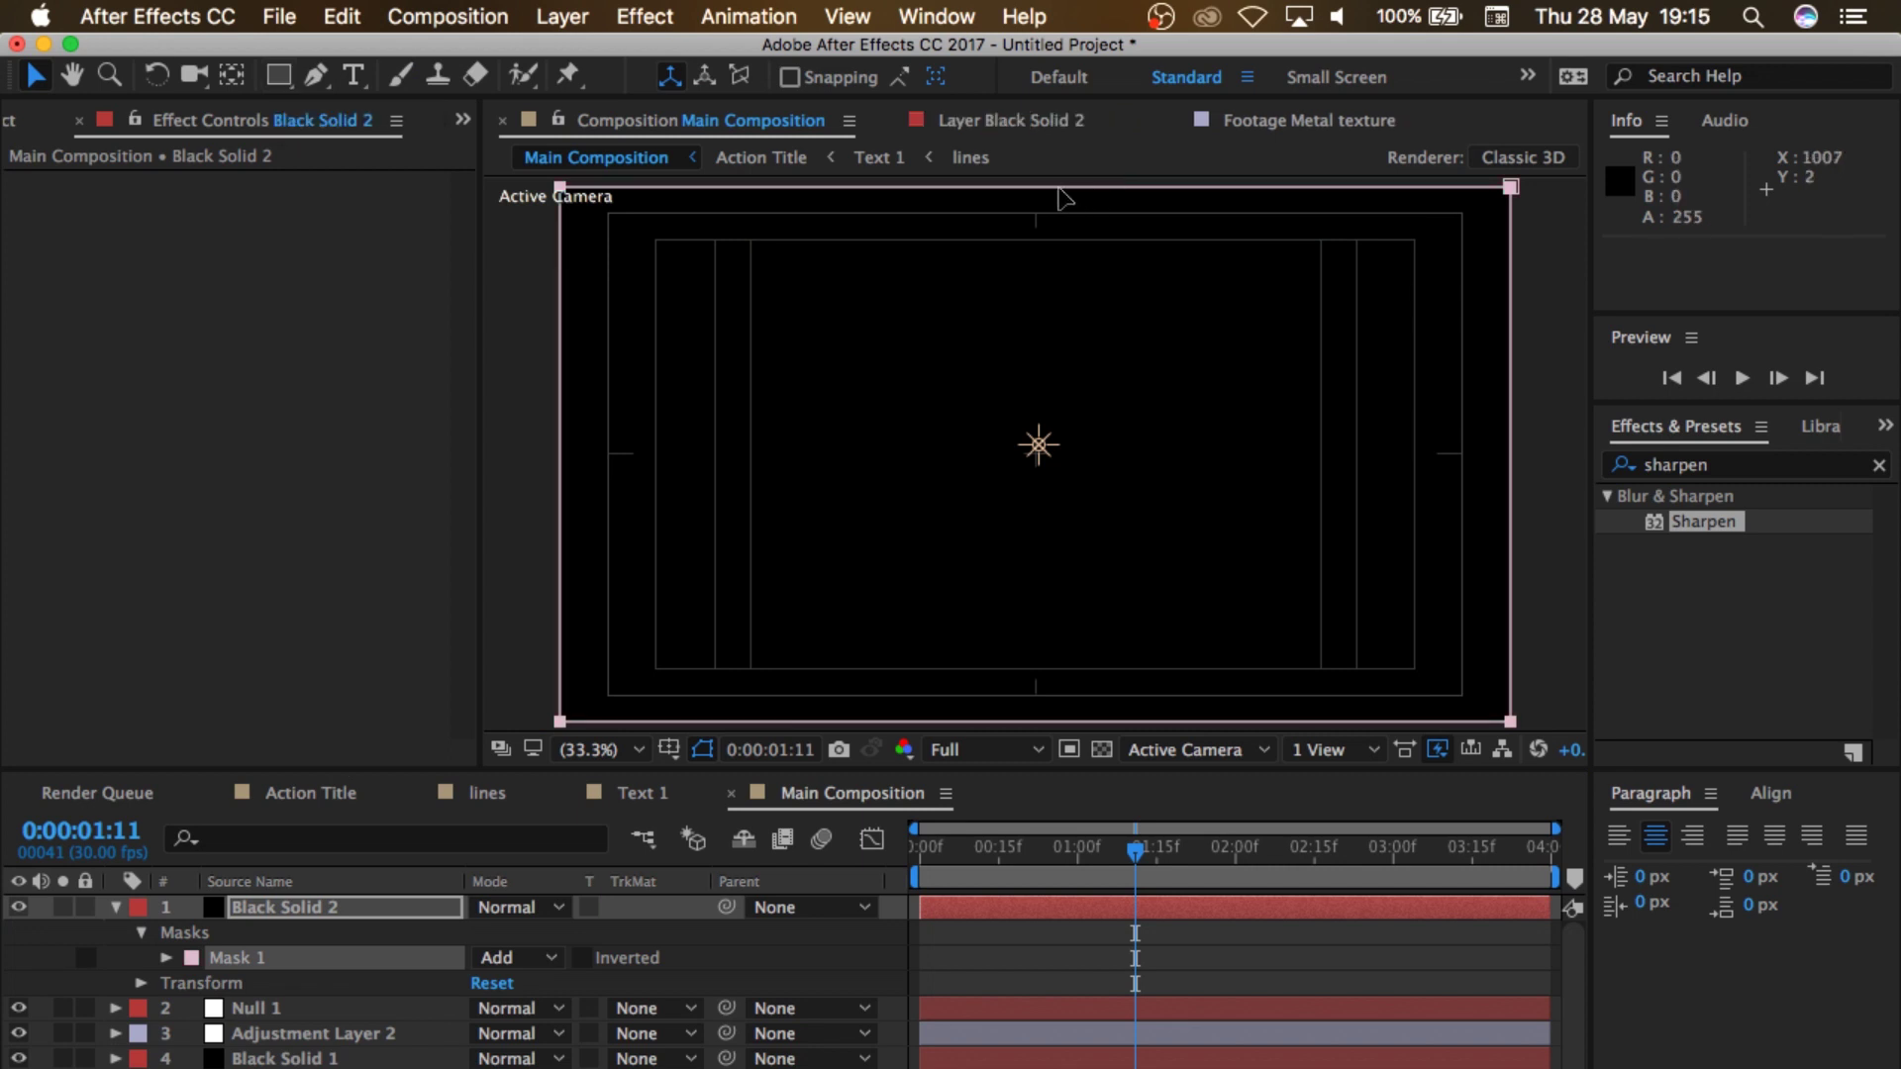
left_click(1061, 196)
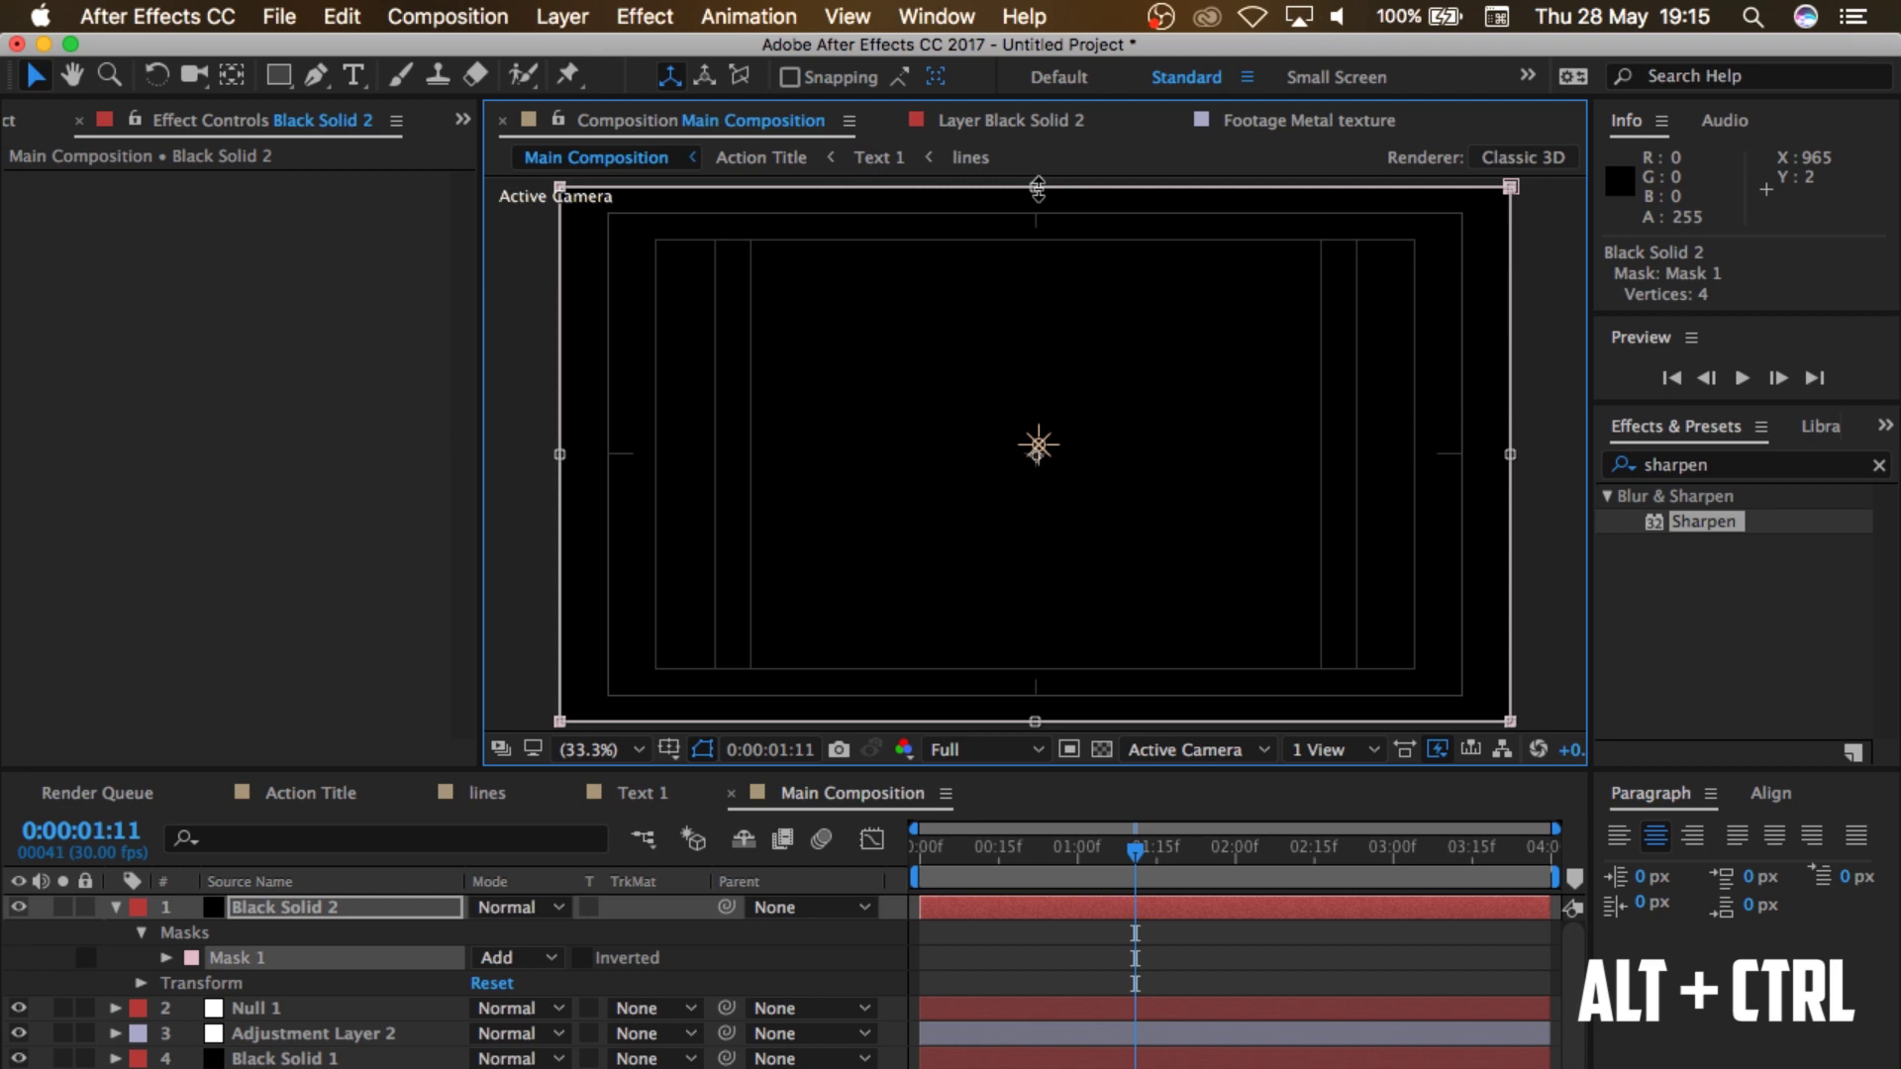
left_click_drag(1038, 190, 1036, 244)
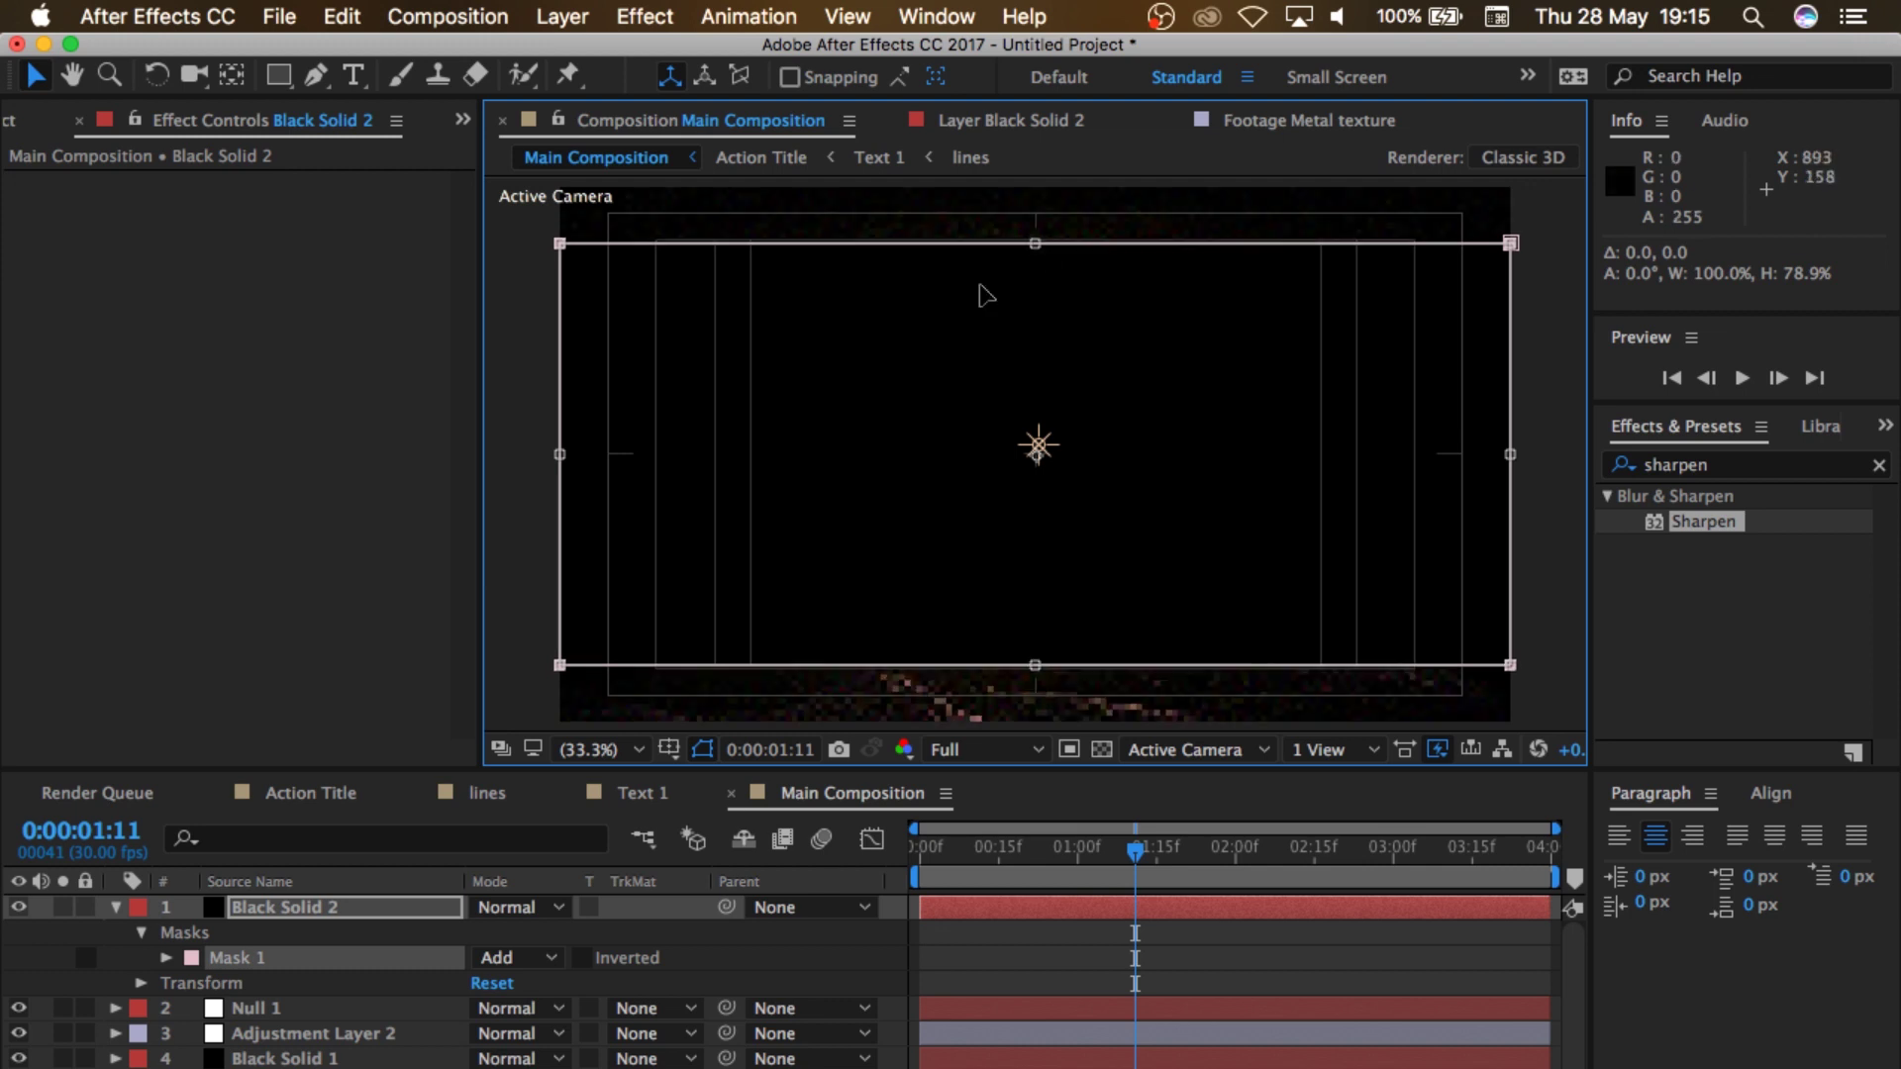
Step: Set the mask mode of Black Solid 2 to Subtract to form cinematic bars, and deselect the mask
left_click(522, 959)
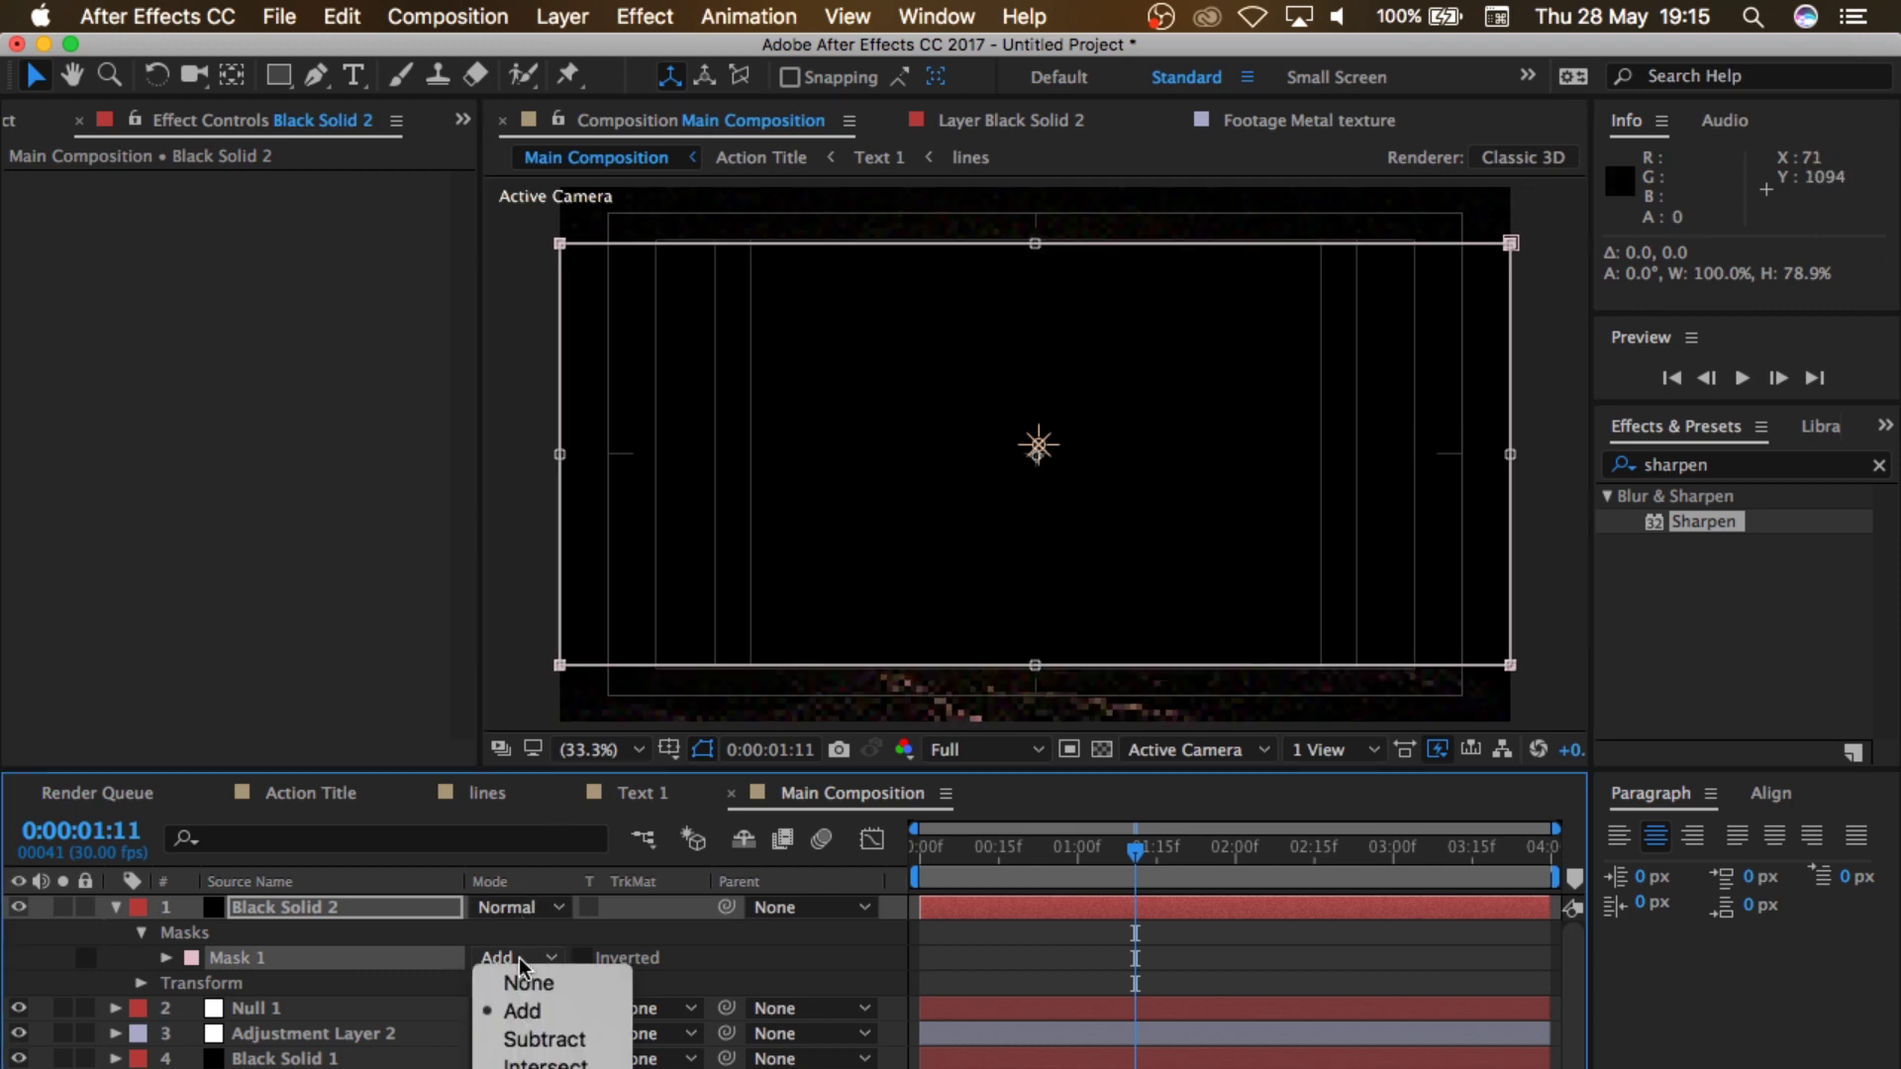
left_click(539, 1040)
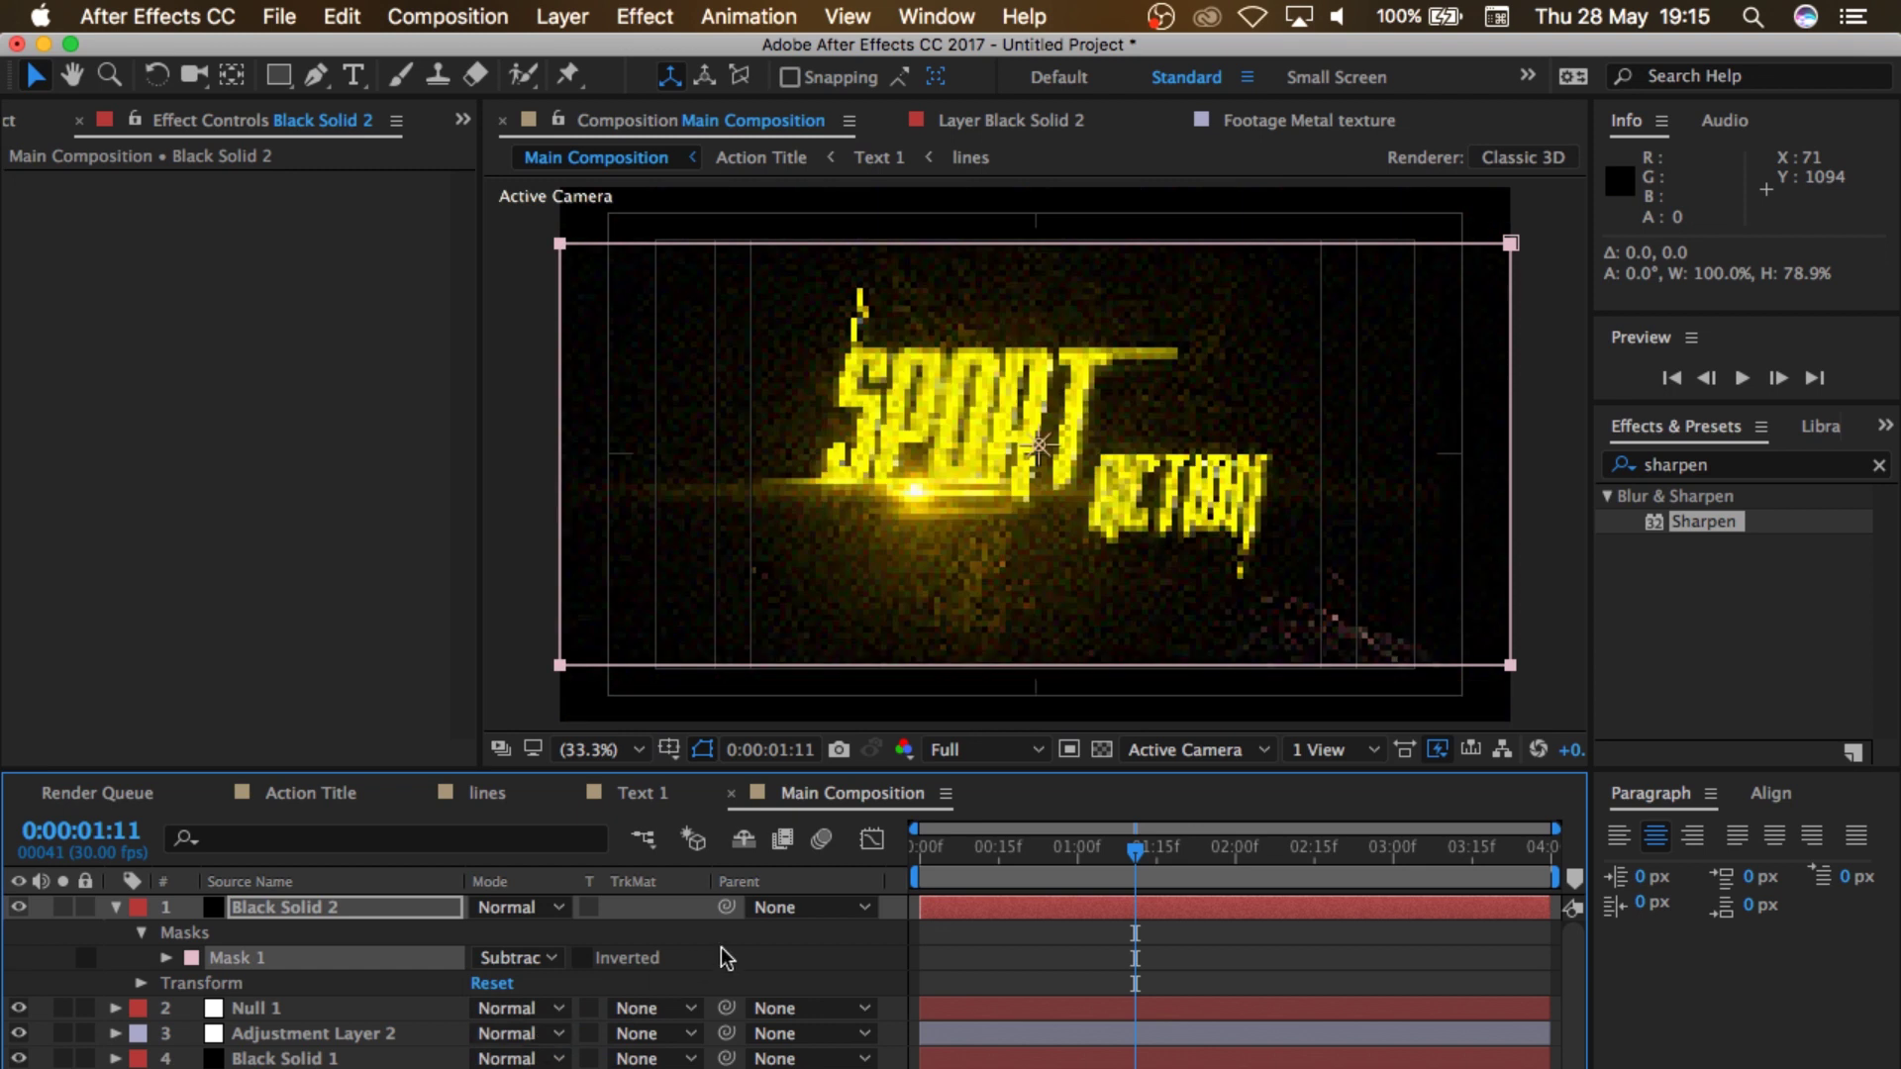
key("Page_Down")
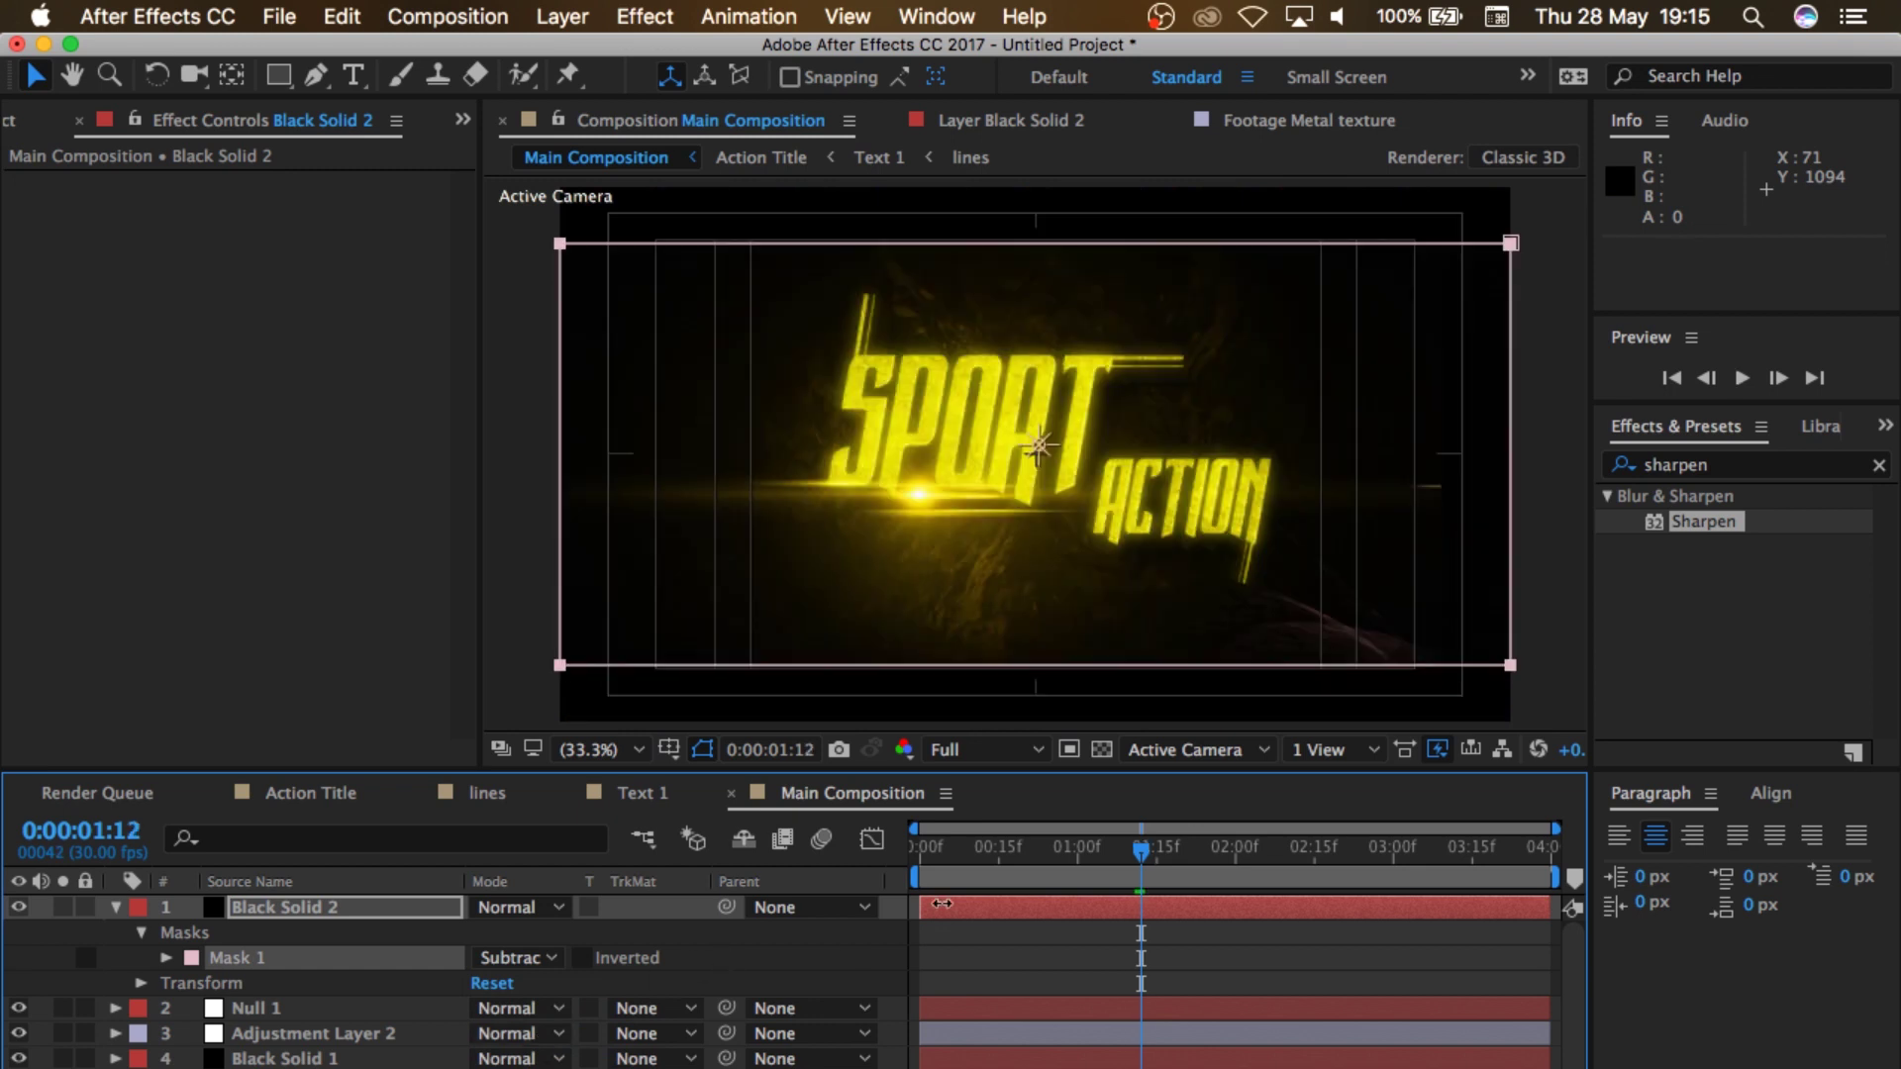
left_click(1540, 580)
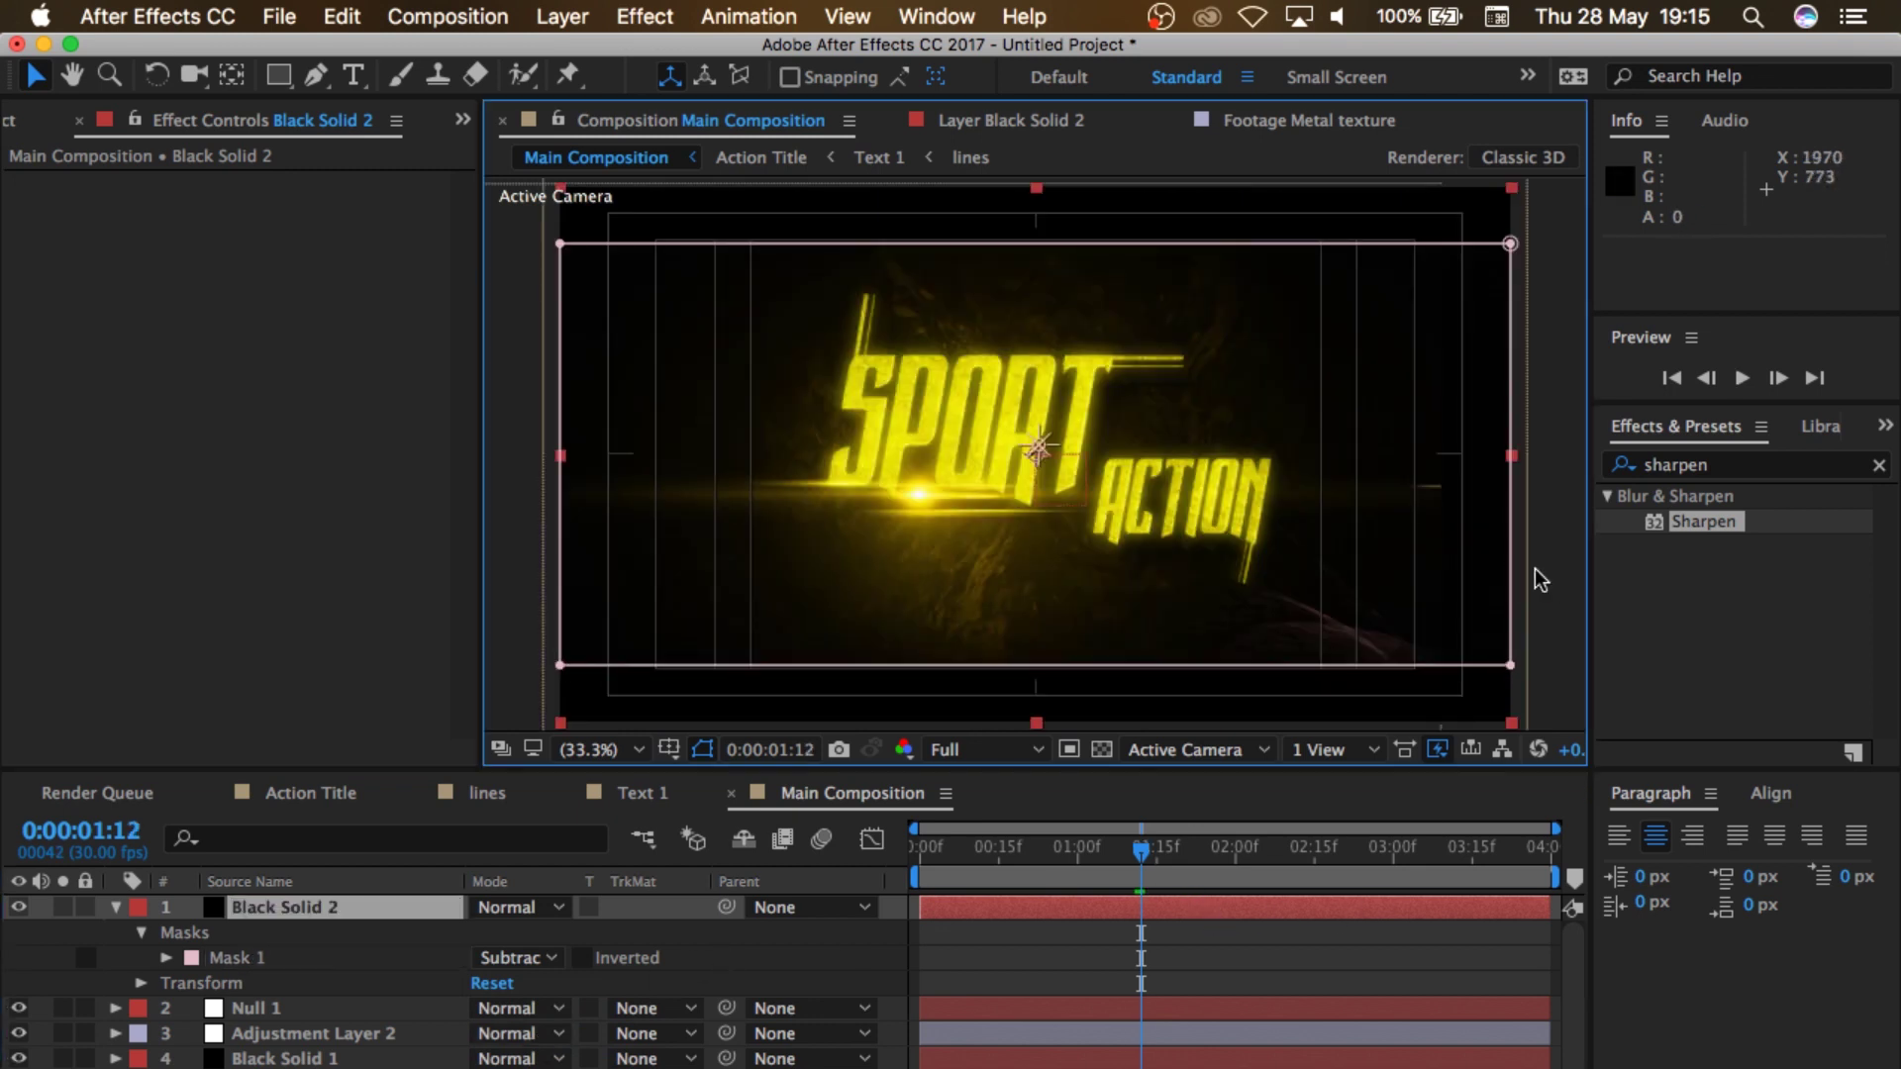